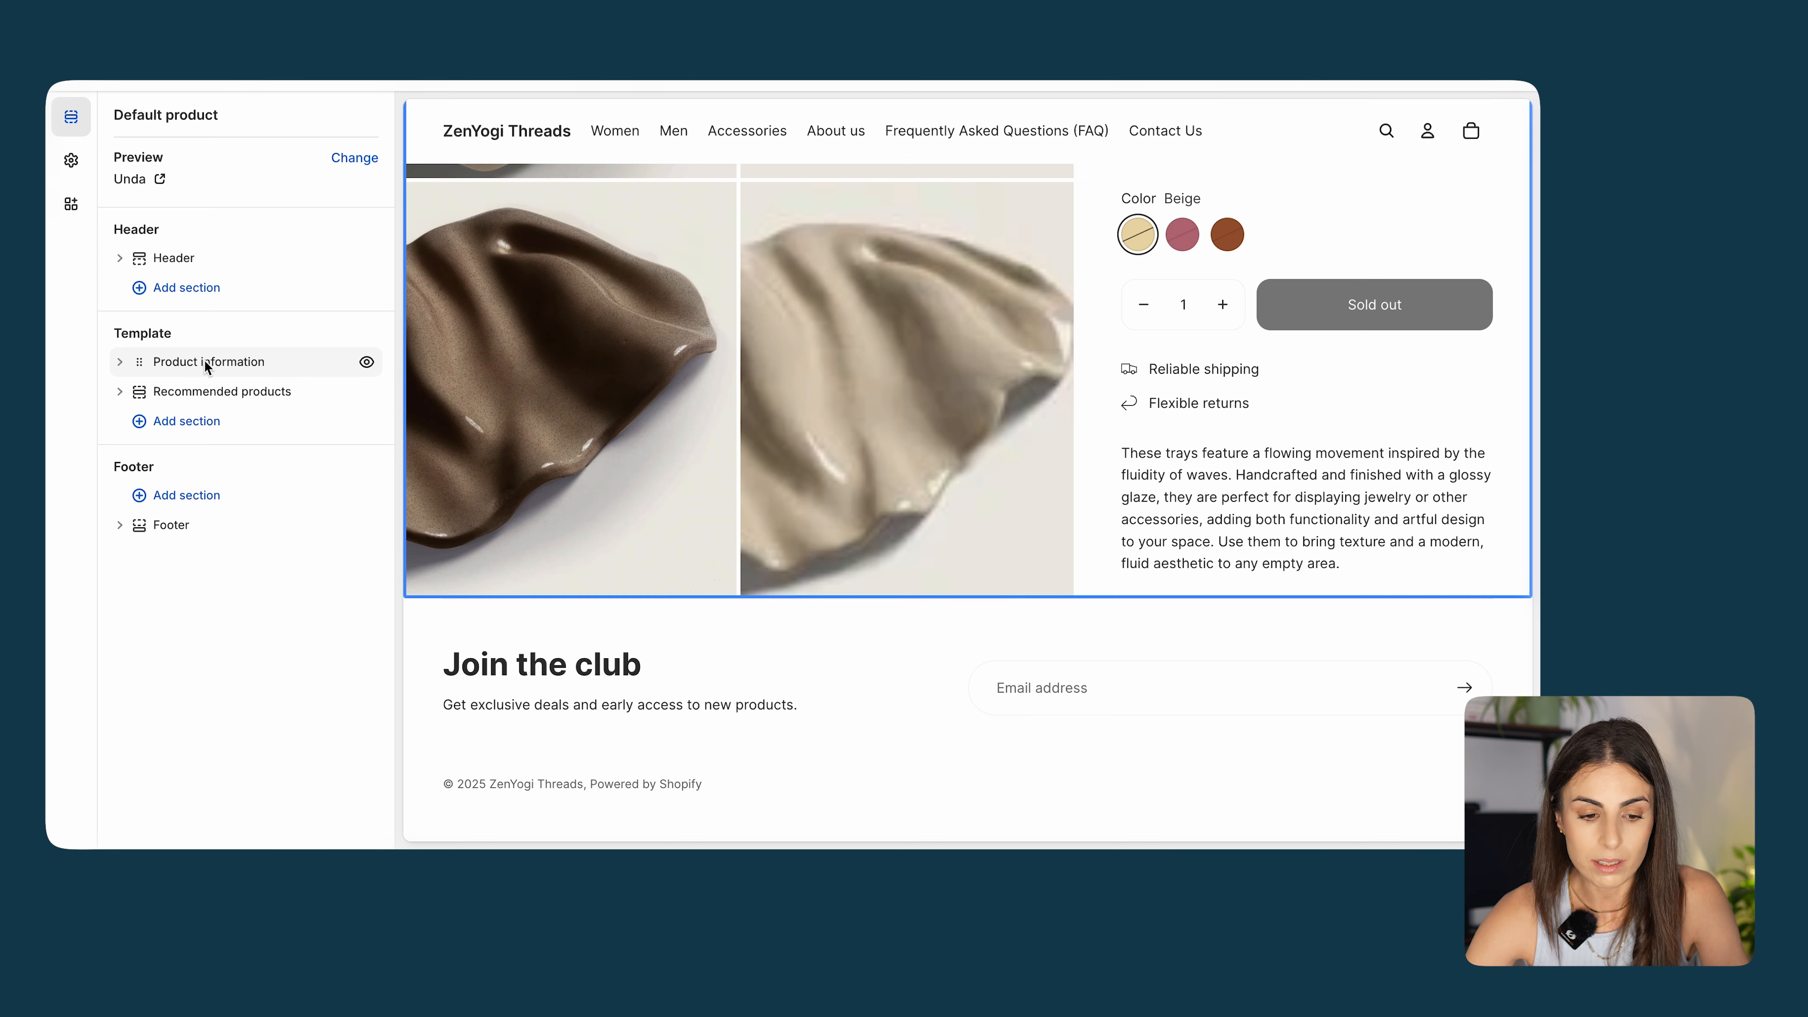
Expand the Product information section of the default product template and open its settings.
left_click(204, 361)
left_click(127, 128)
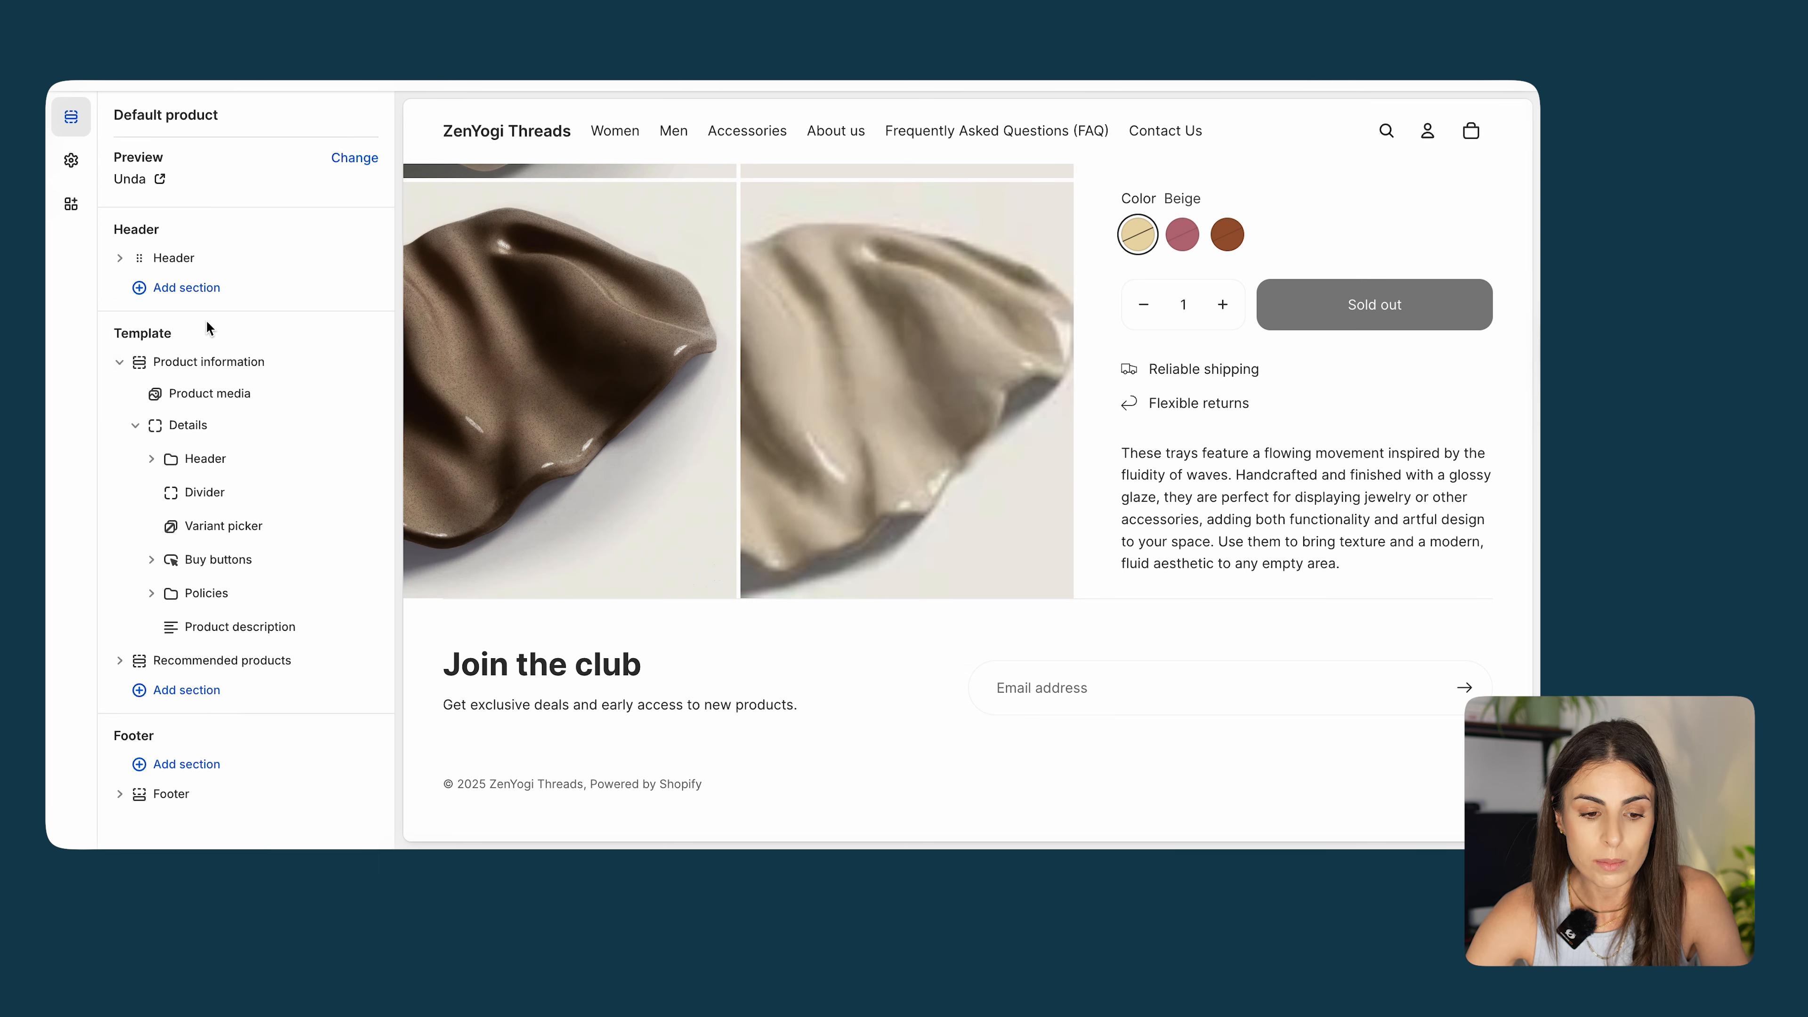
left_click(759, 405)
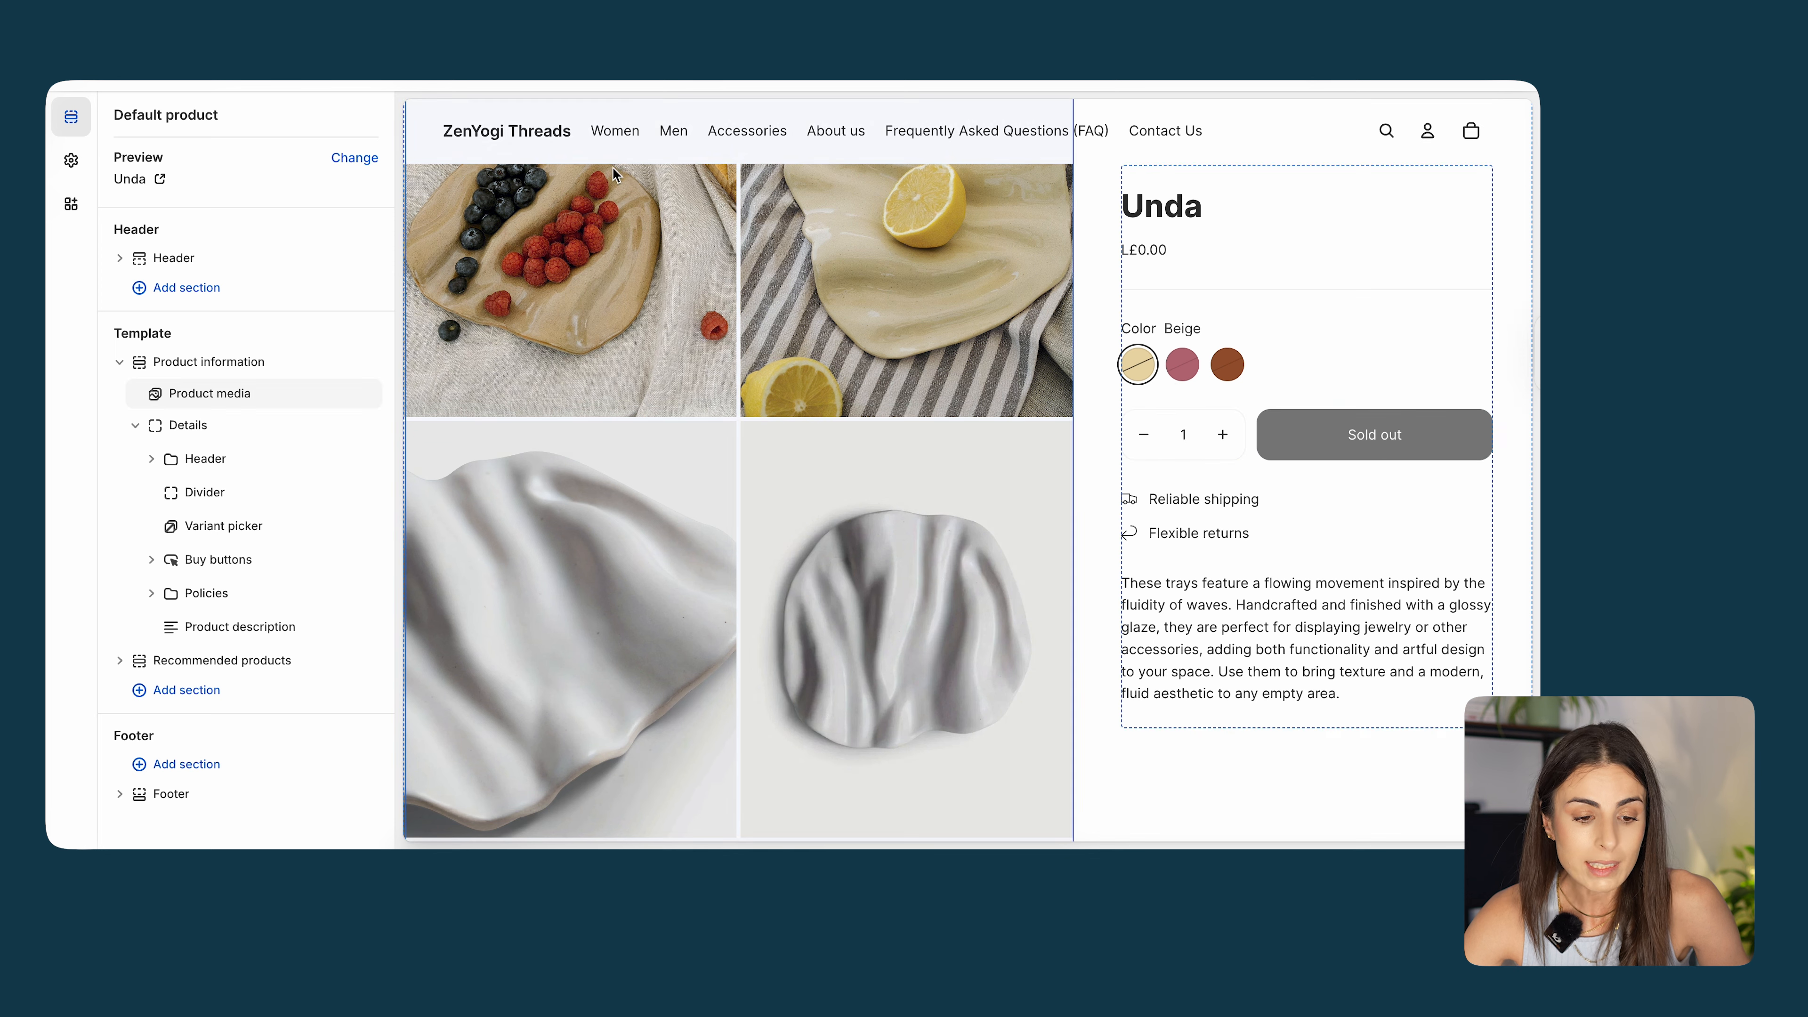
left_click(211, 361)
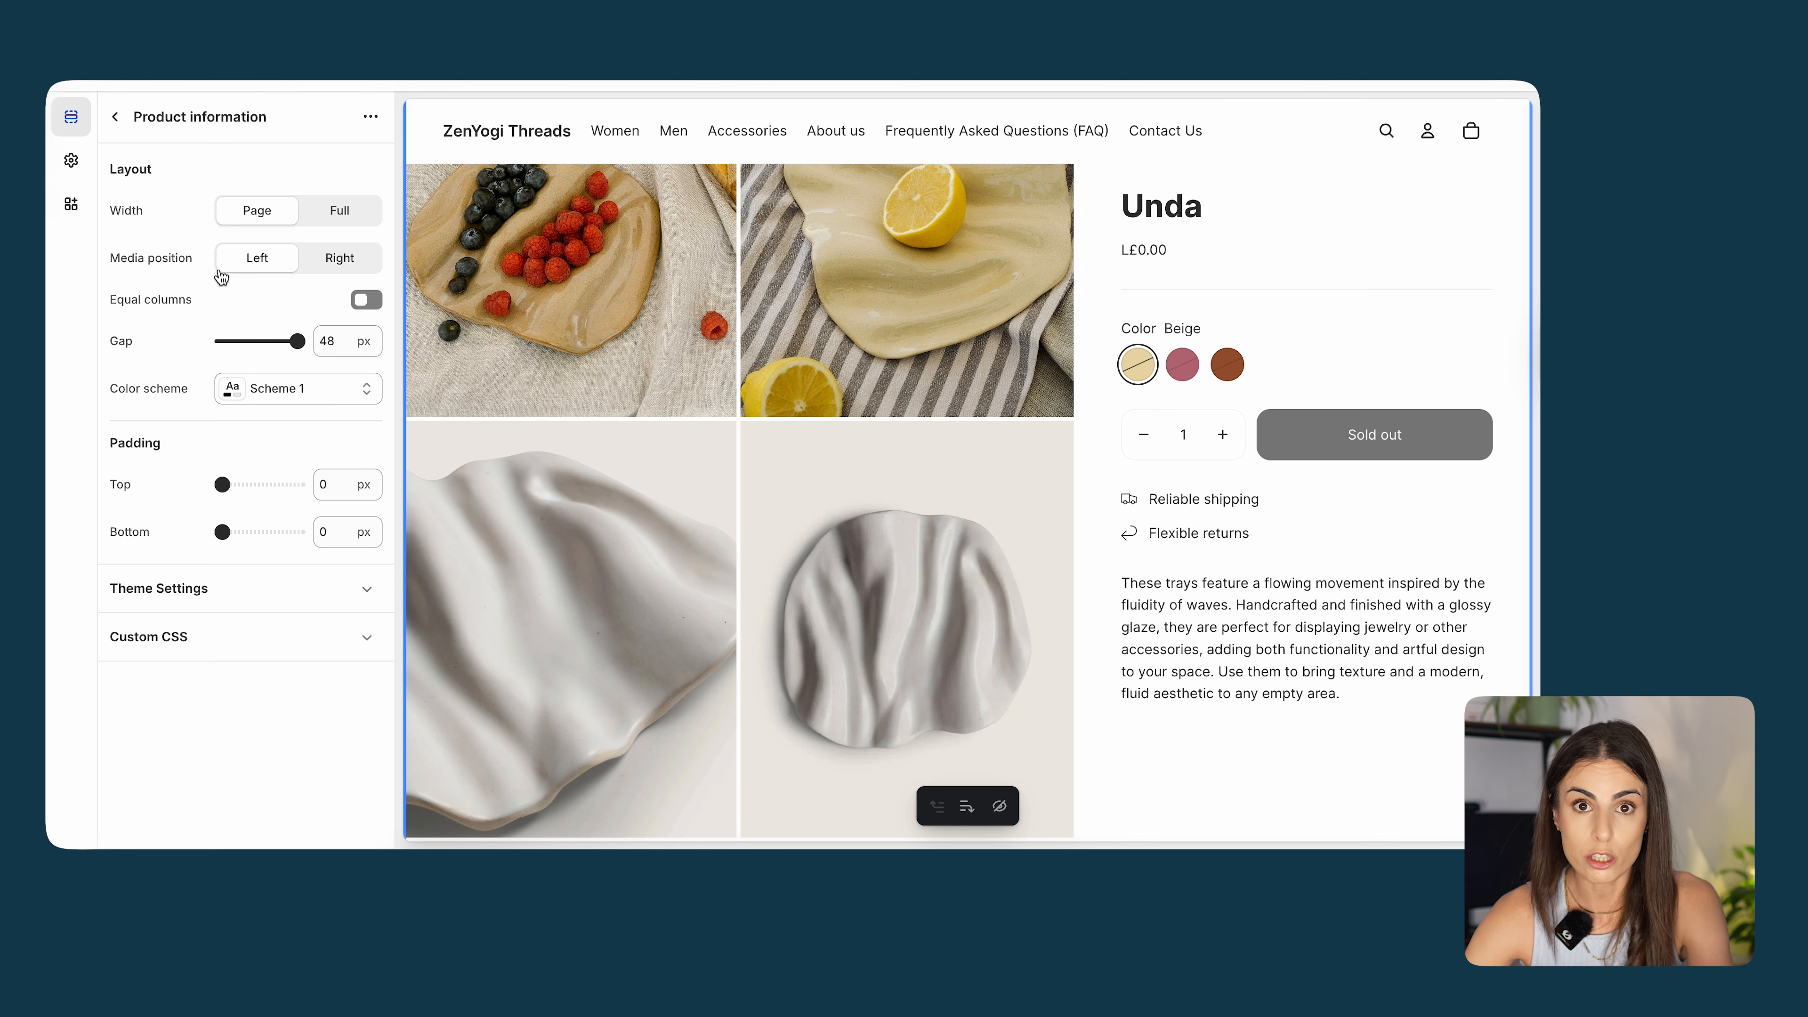
Try the Right media position for the Product information section and restore it to Left.
left_click(309, 268)
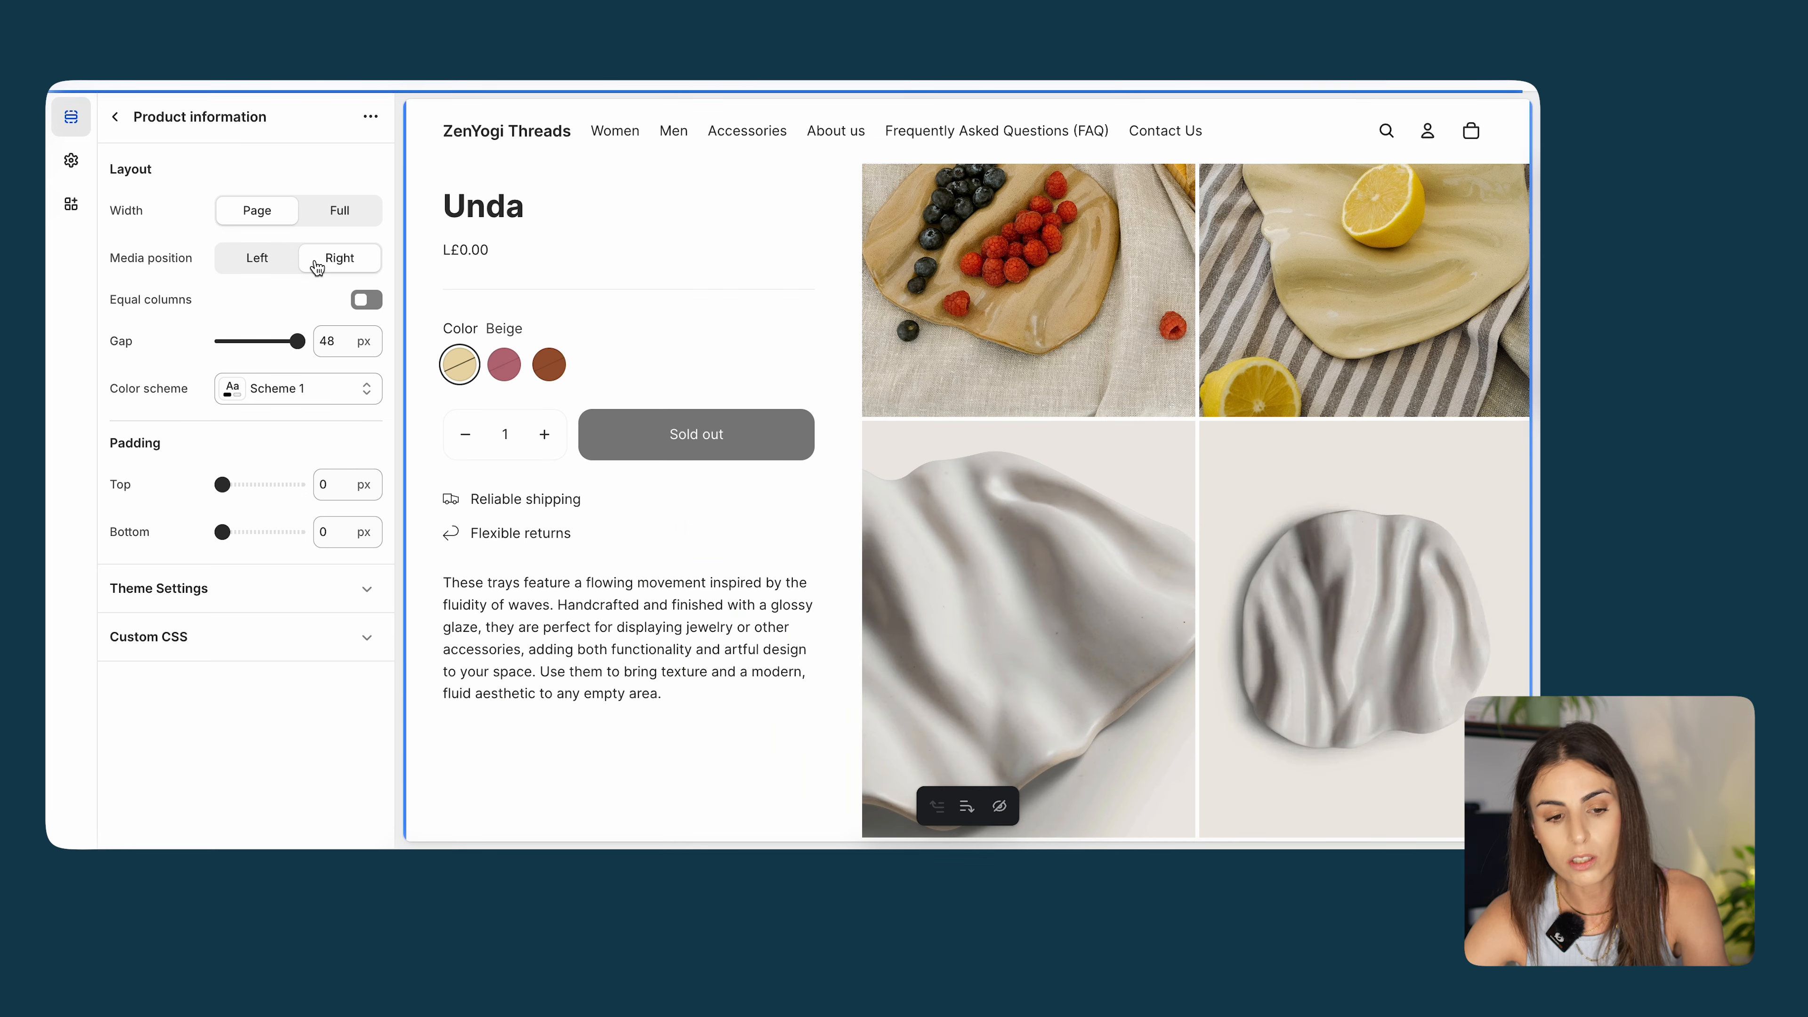
left_click(252, 265)
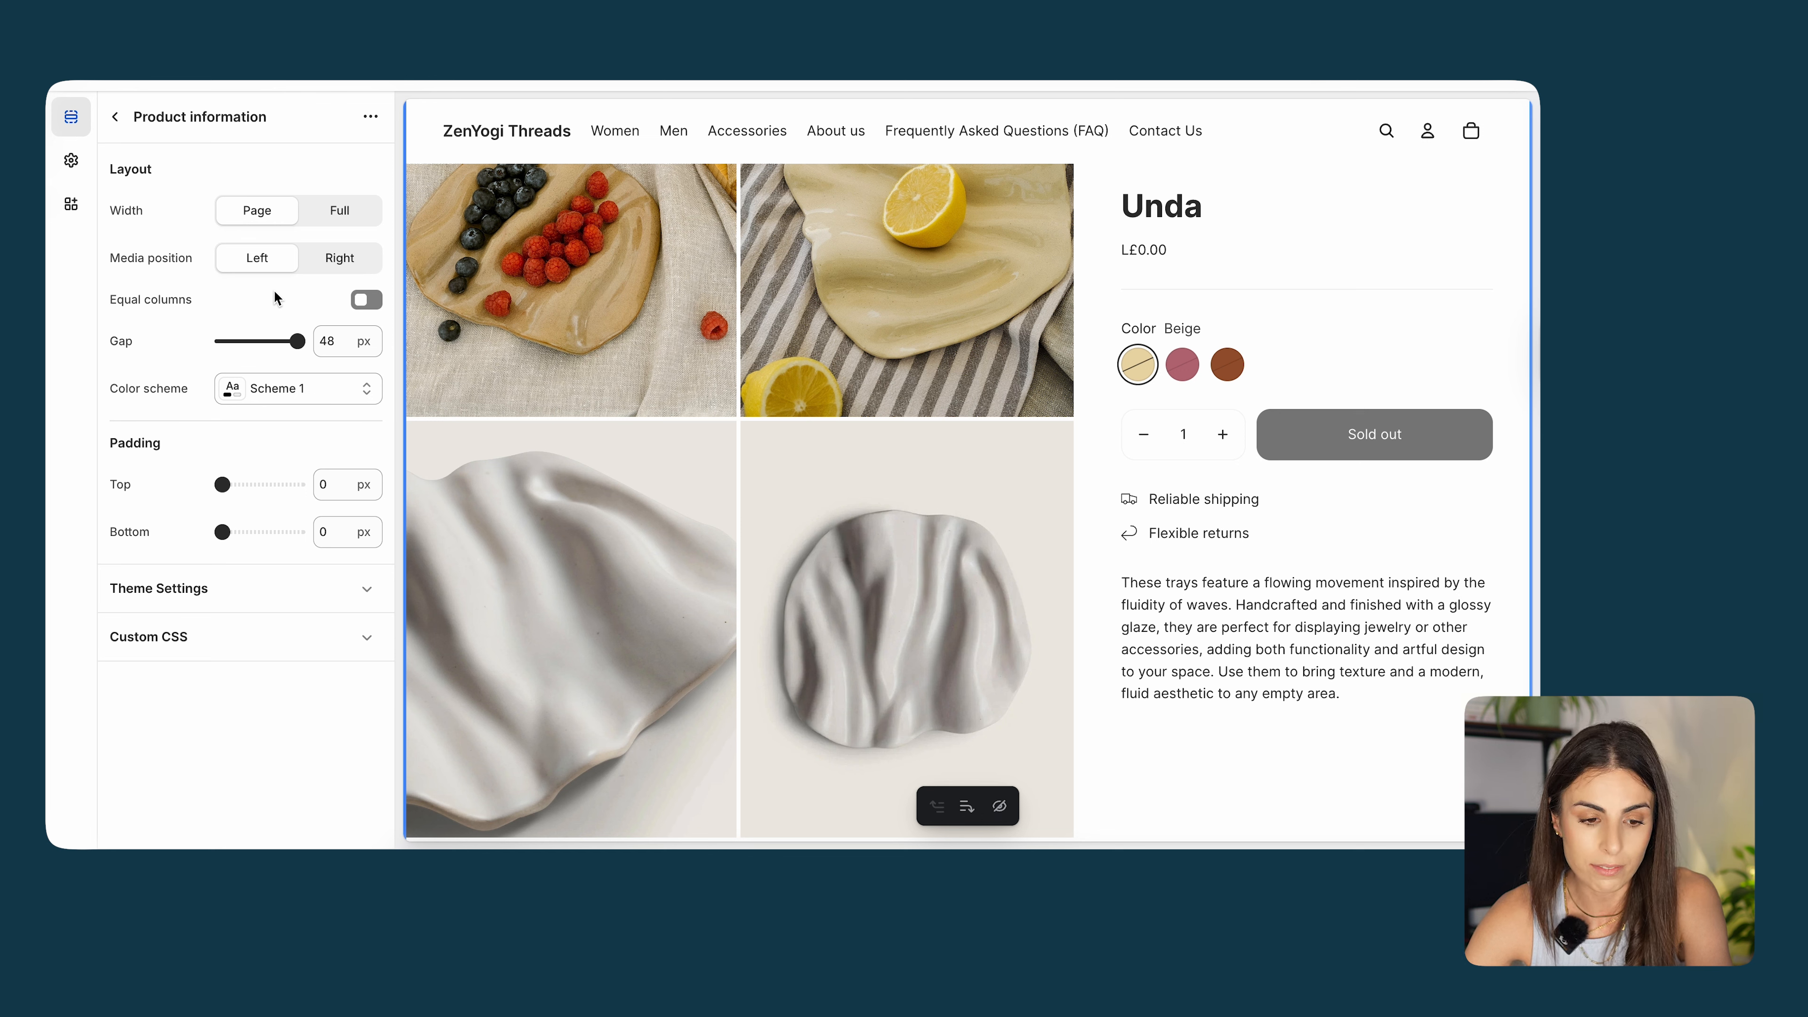
Try equal columns in the Product information layout, check the full-screen preview, and turn the option off again.
left_click(370, 302)
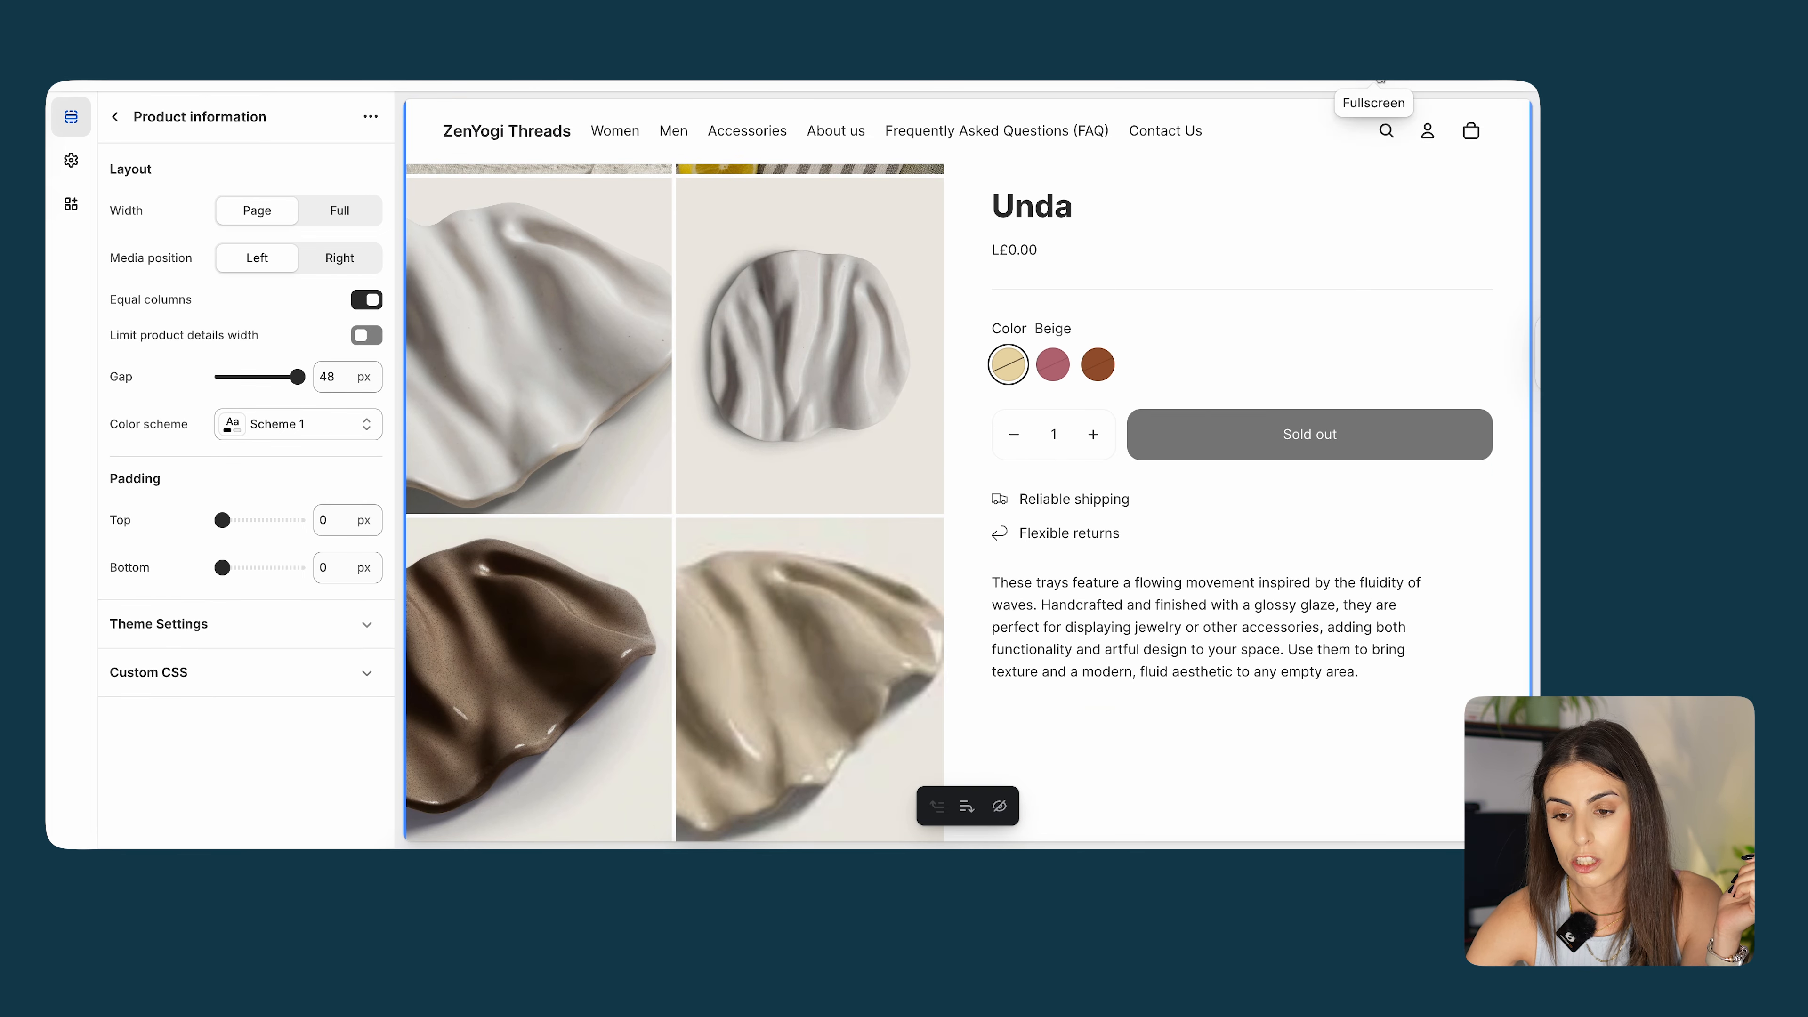
left_click(1382, 81)
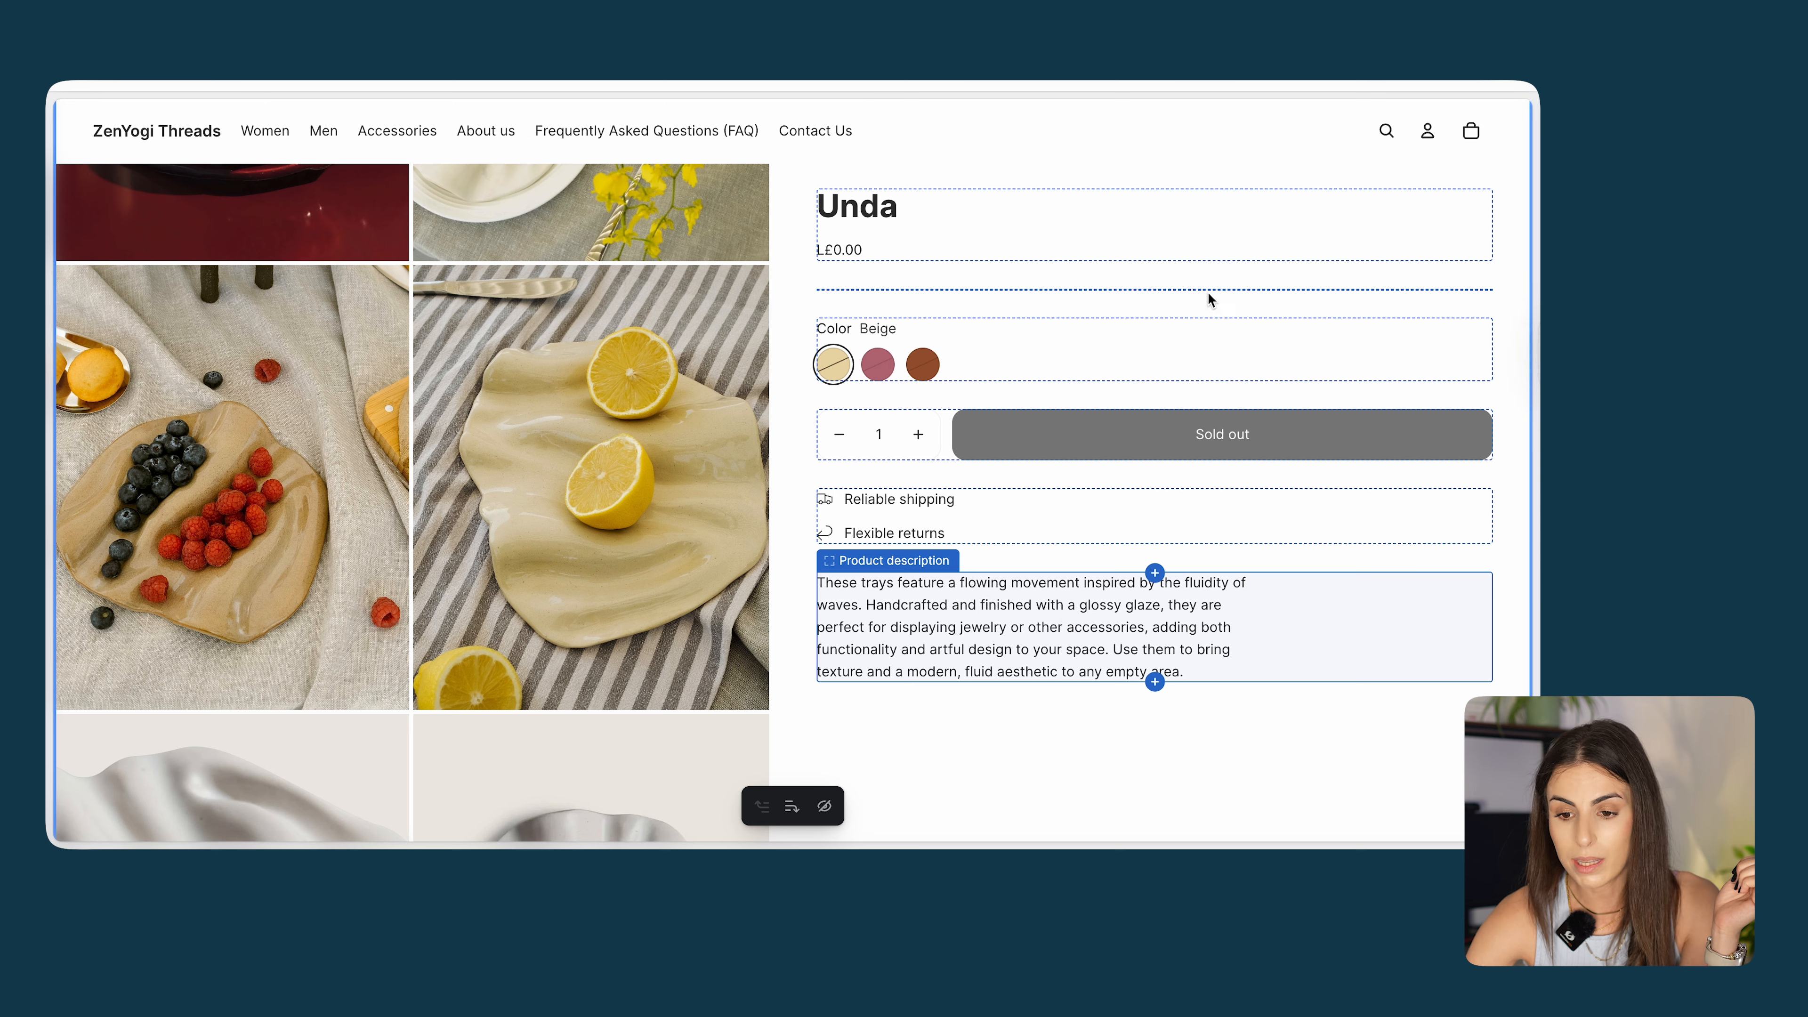
left_click(1372, 101)
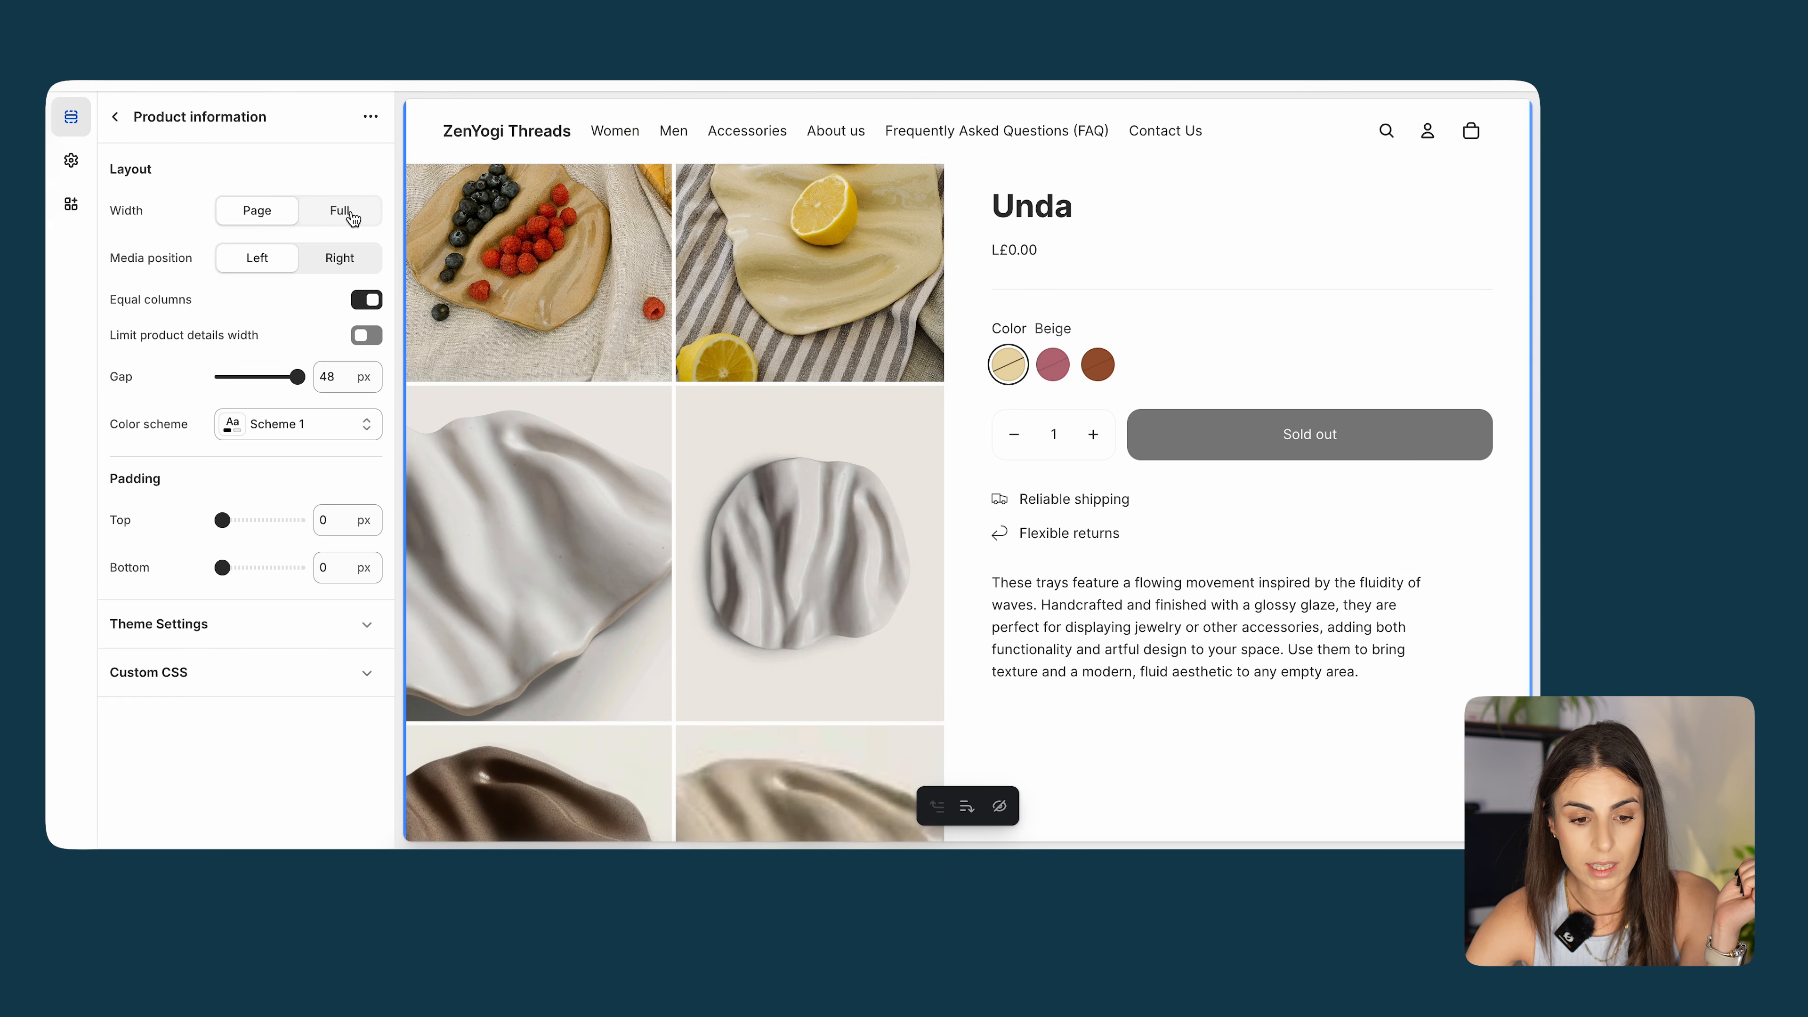
left_click(367, 300)
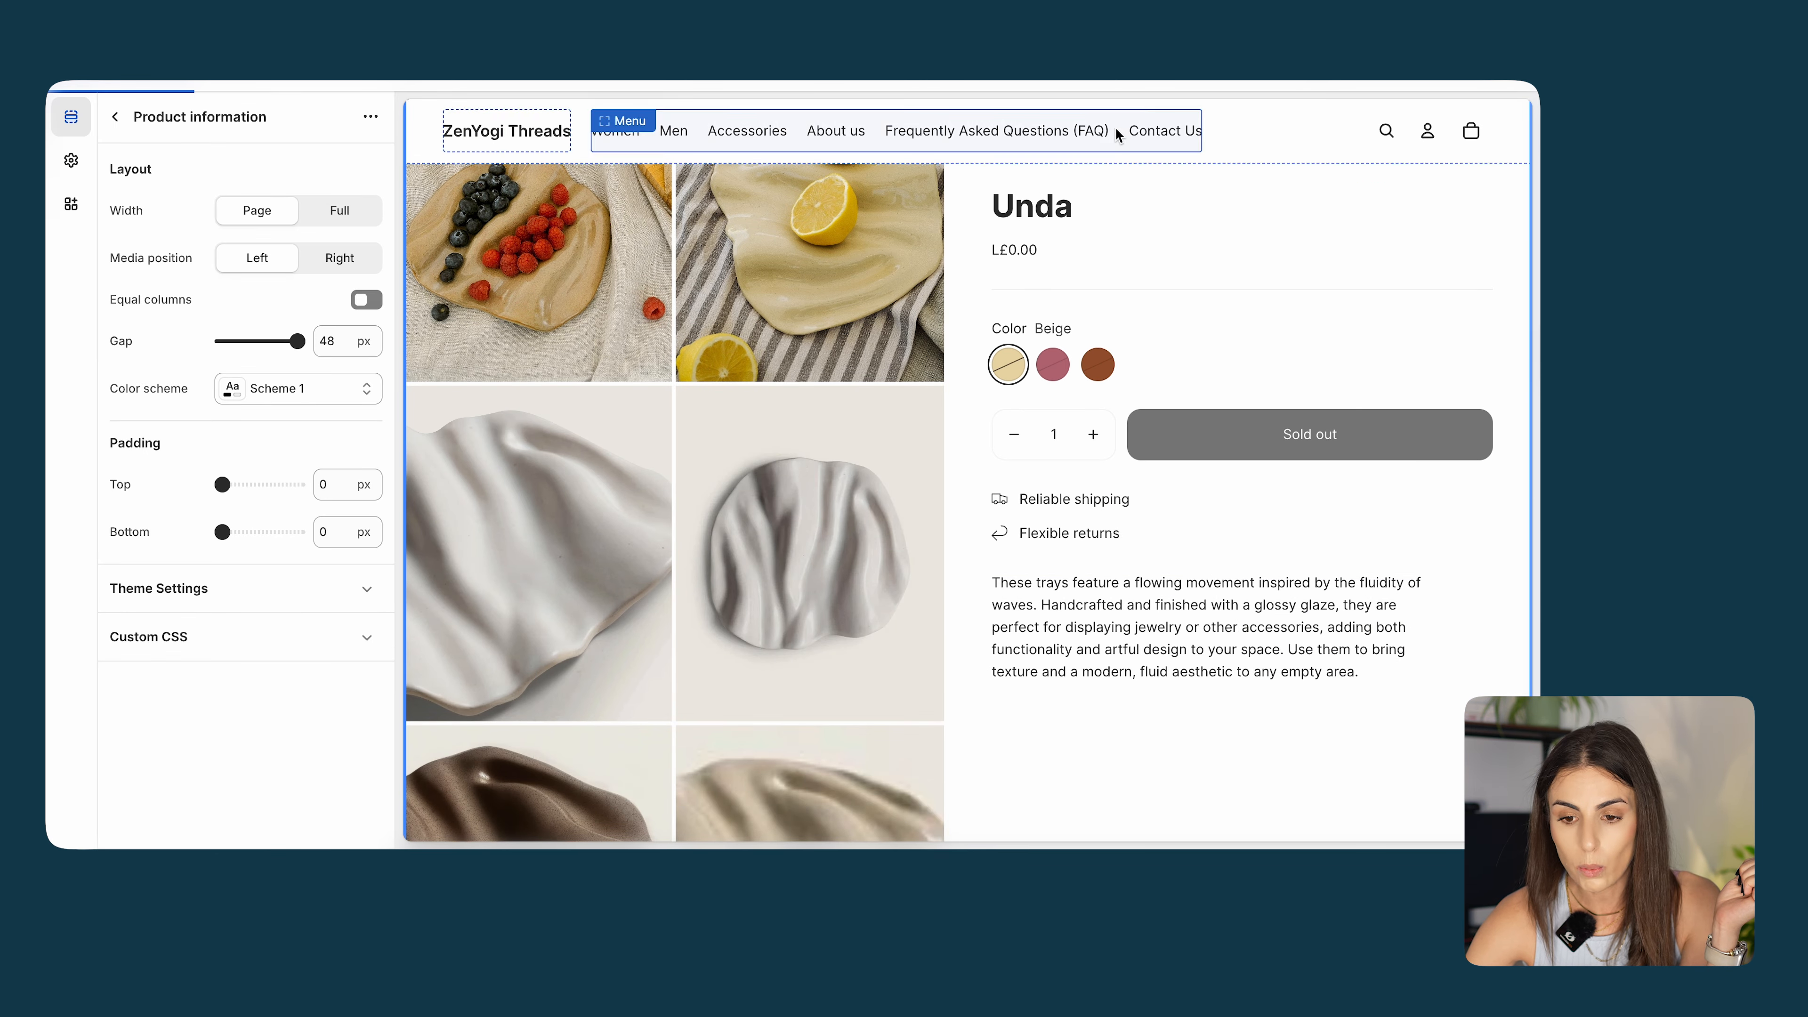
Check the product page in the full-screen preview and set the Product information section's gap to 36 px.
left_click(1381, 80)
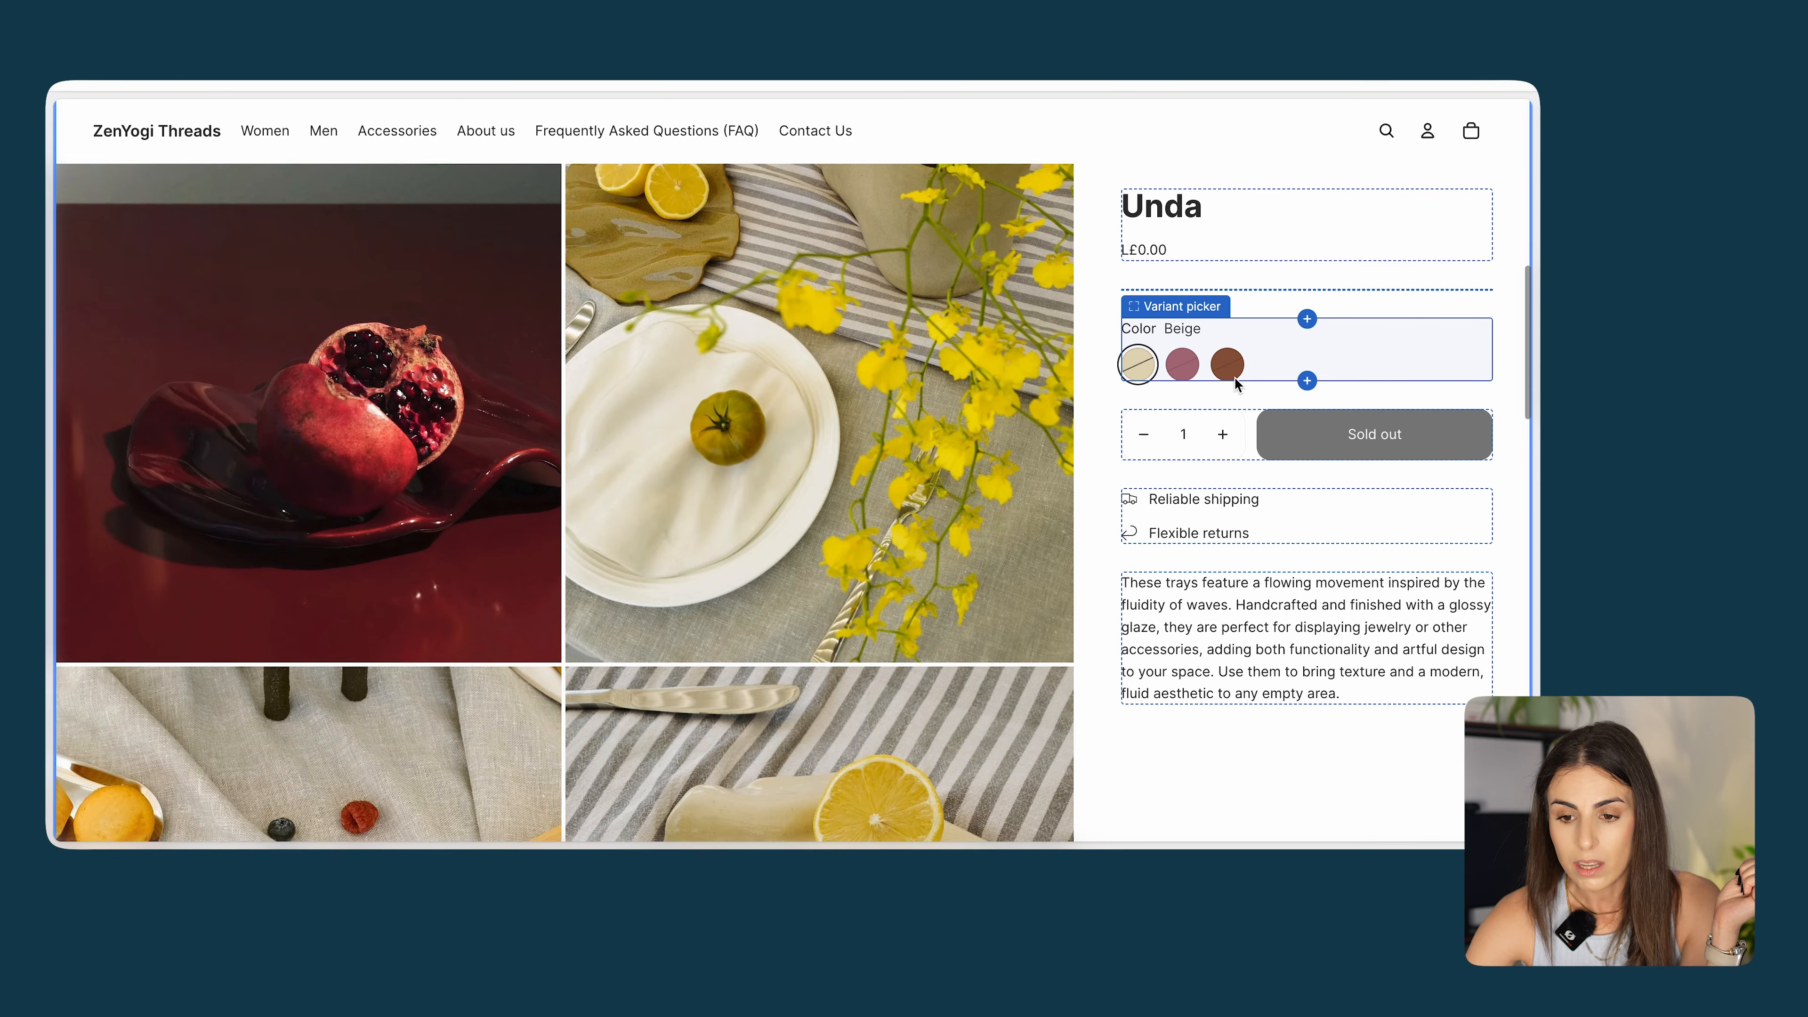
scroll(1237, 385, "down", 5)
left_click(1372, 101)
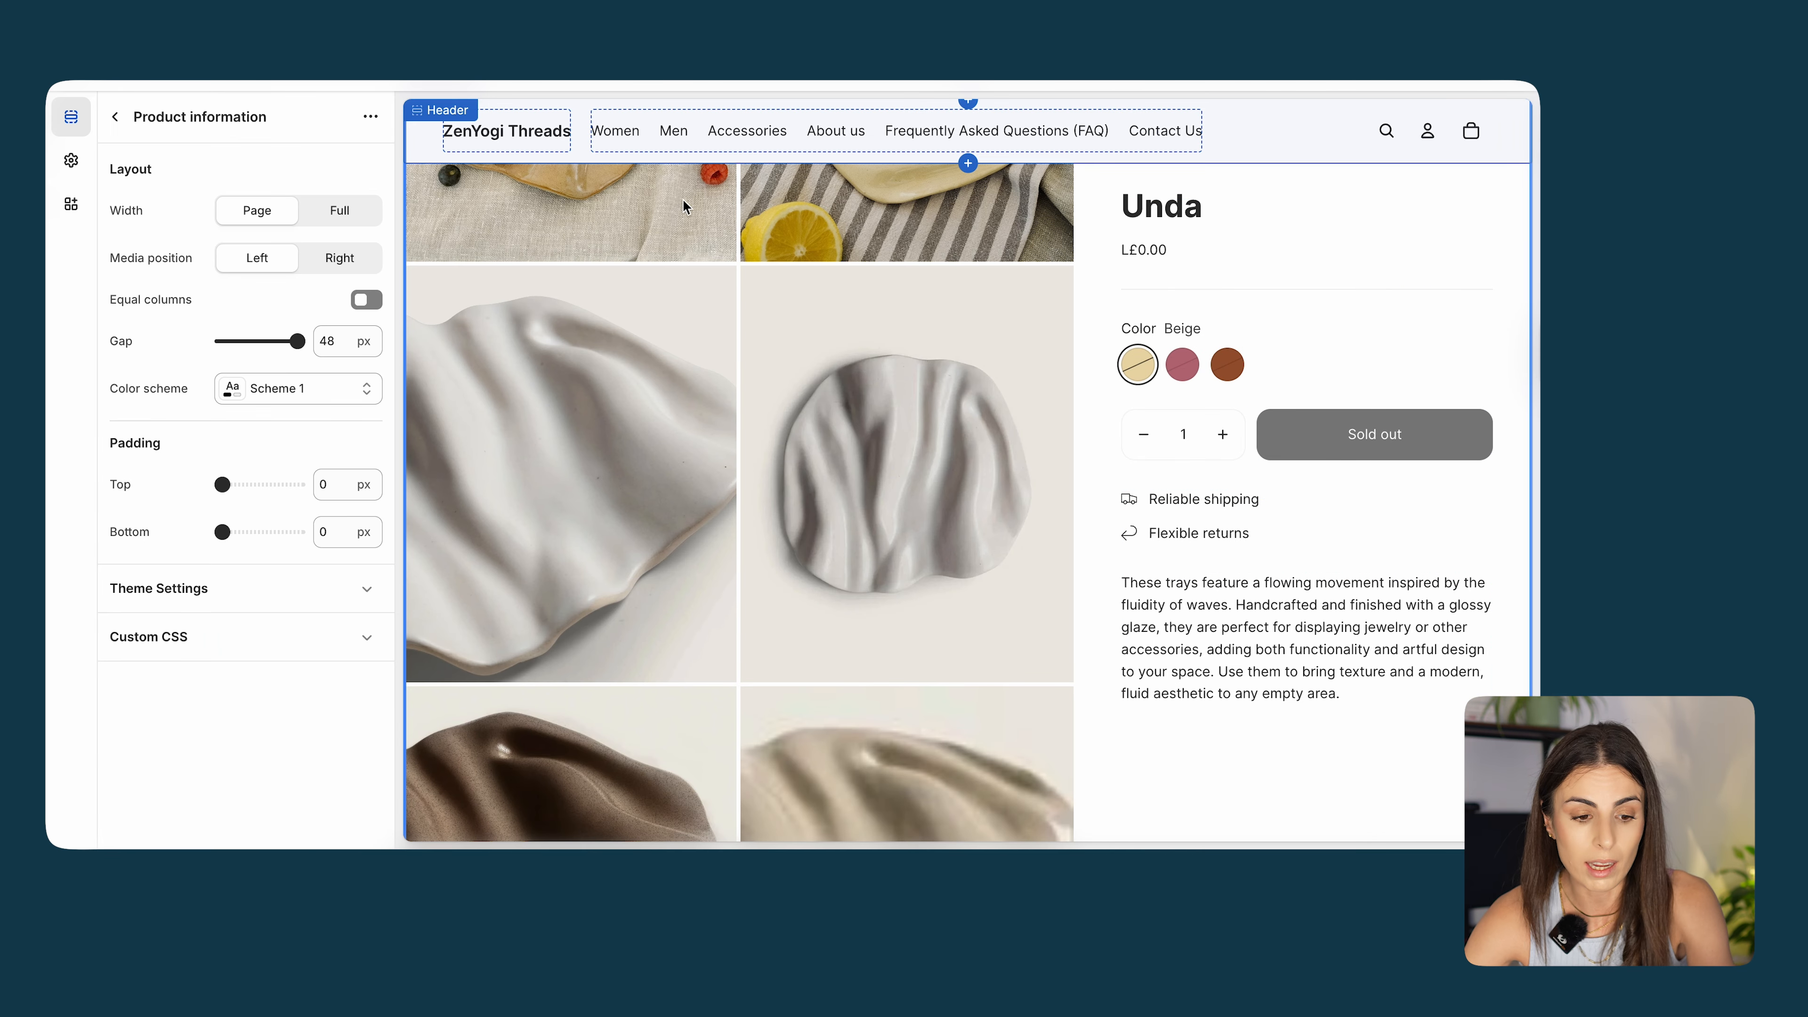
left_click_drag(283, 350, 279, 346)
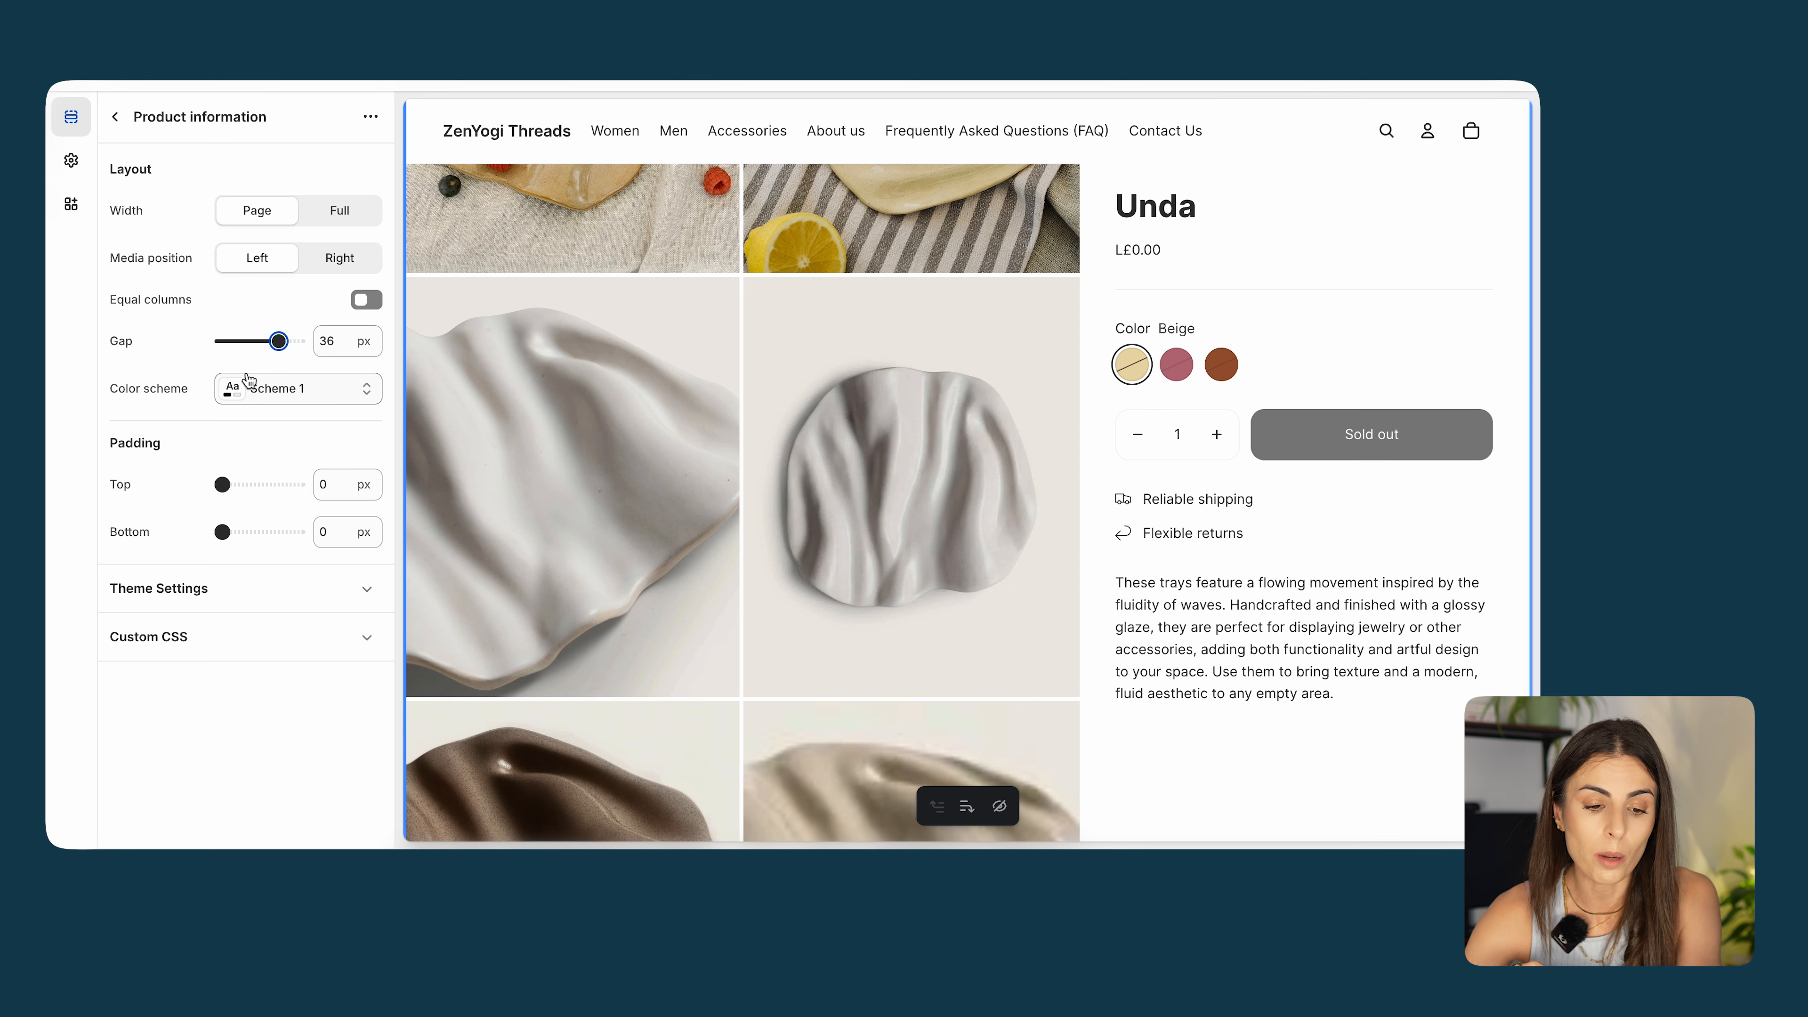
Examine the theme's color schemes, including the individual color settings of Scheme 1 and Scheme 2.
left_click(71, 165)
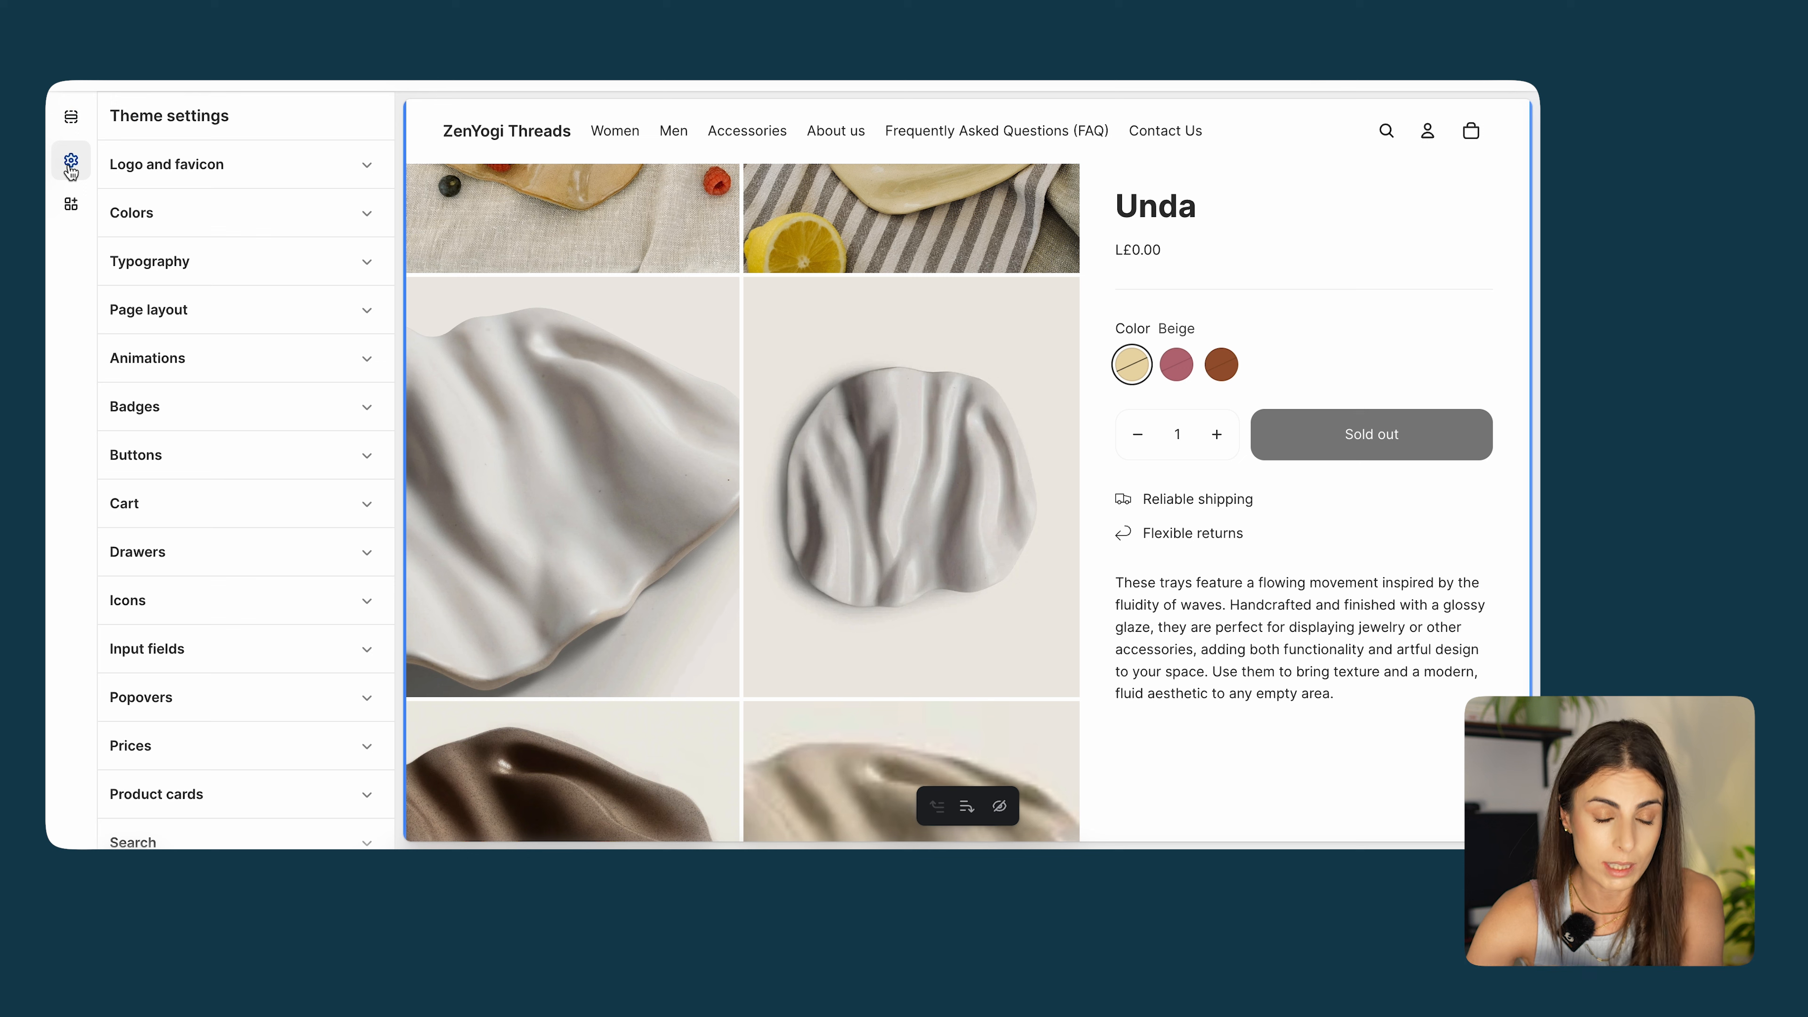
left_click(161, 218)
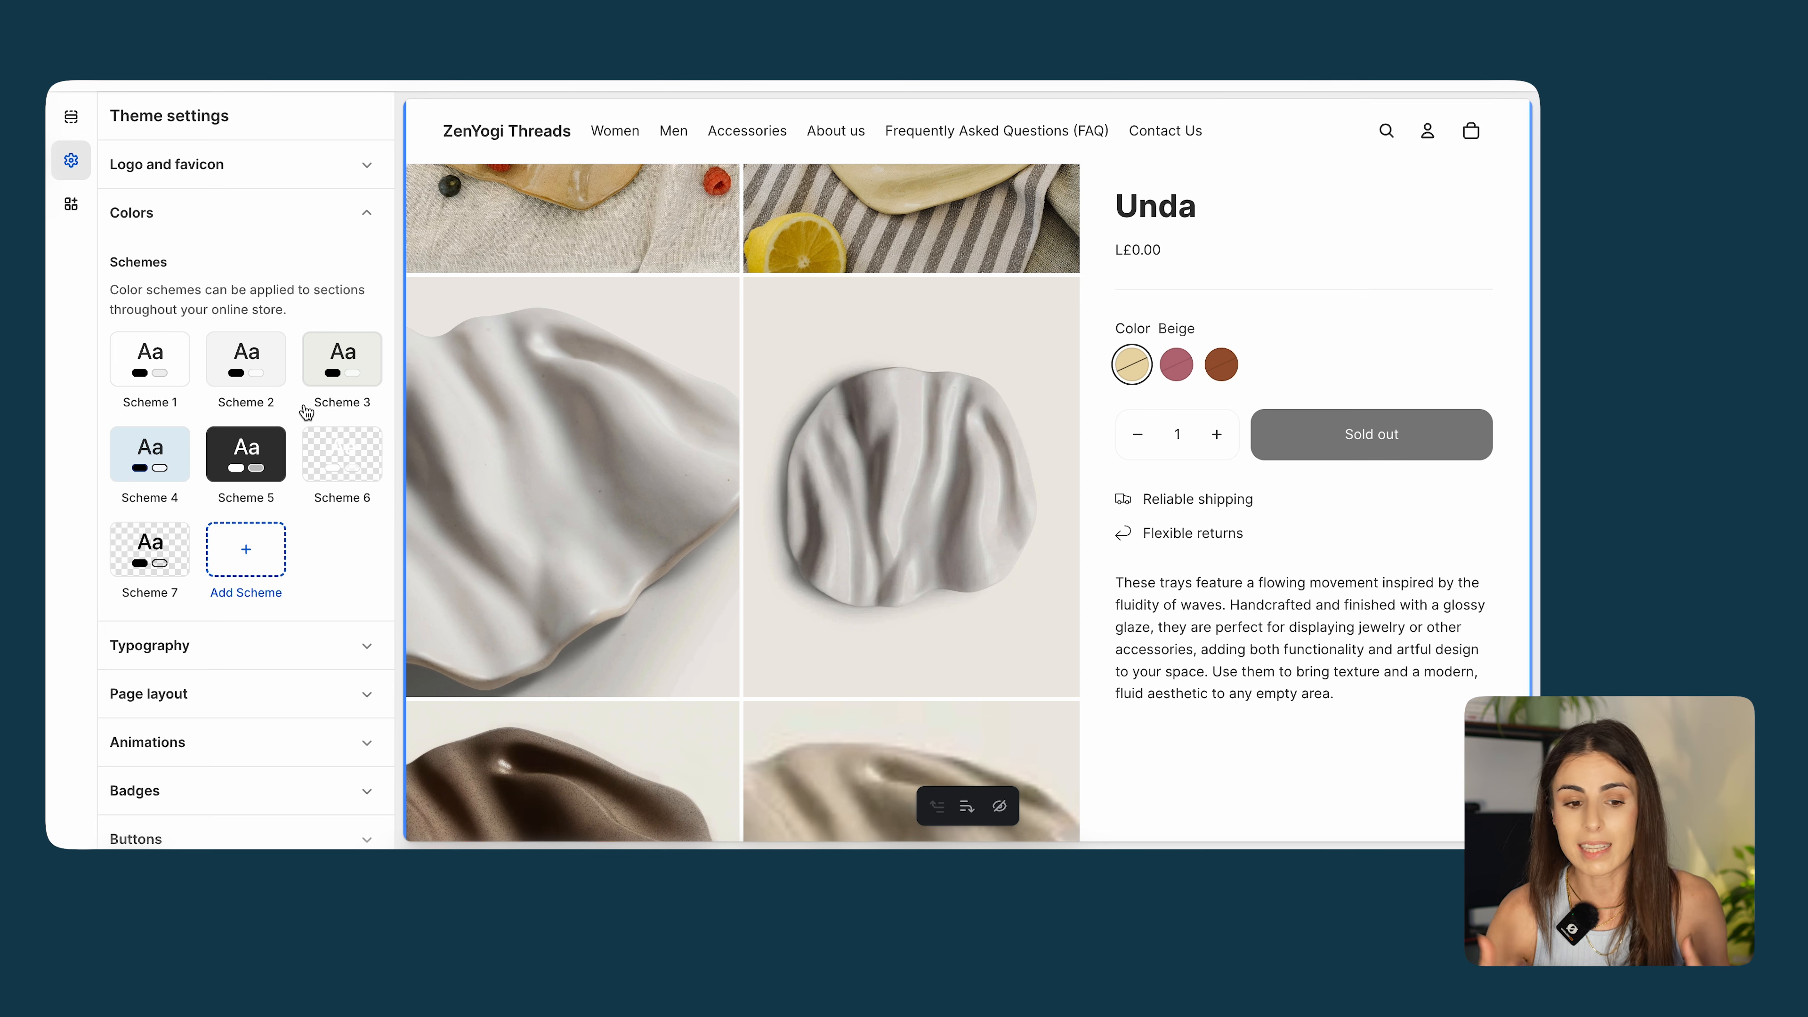
left_click(161, 356)
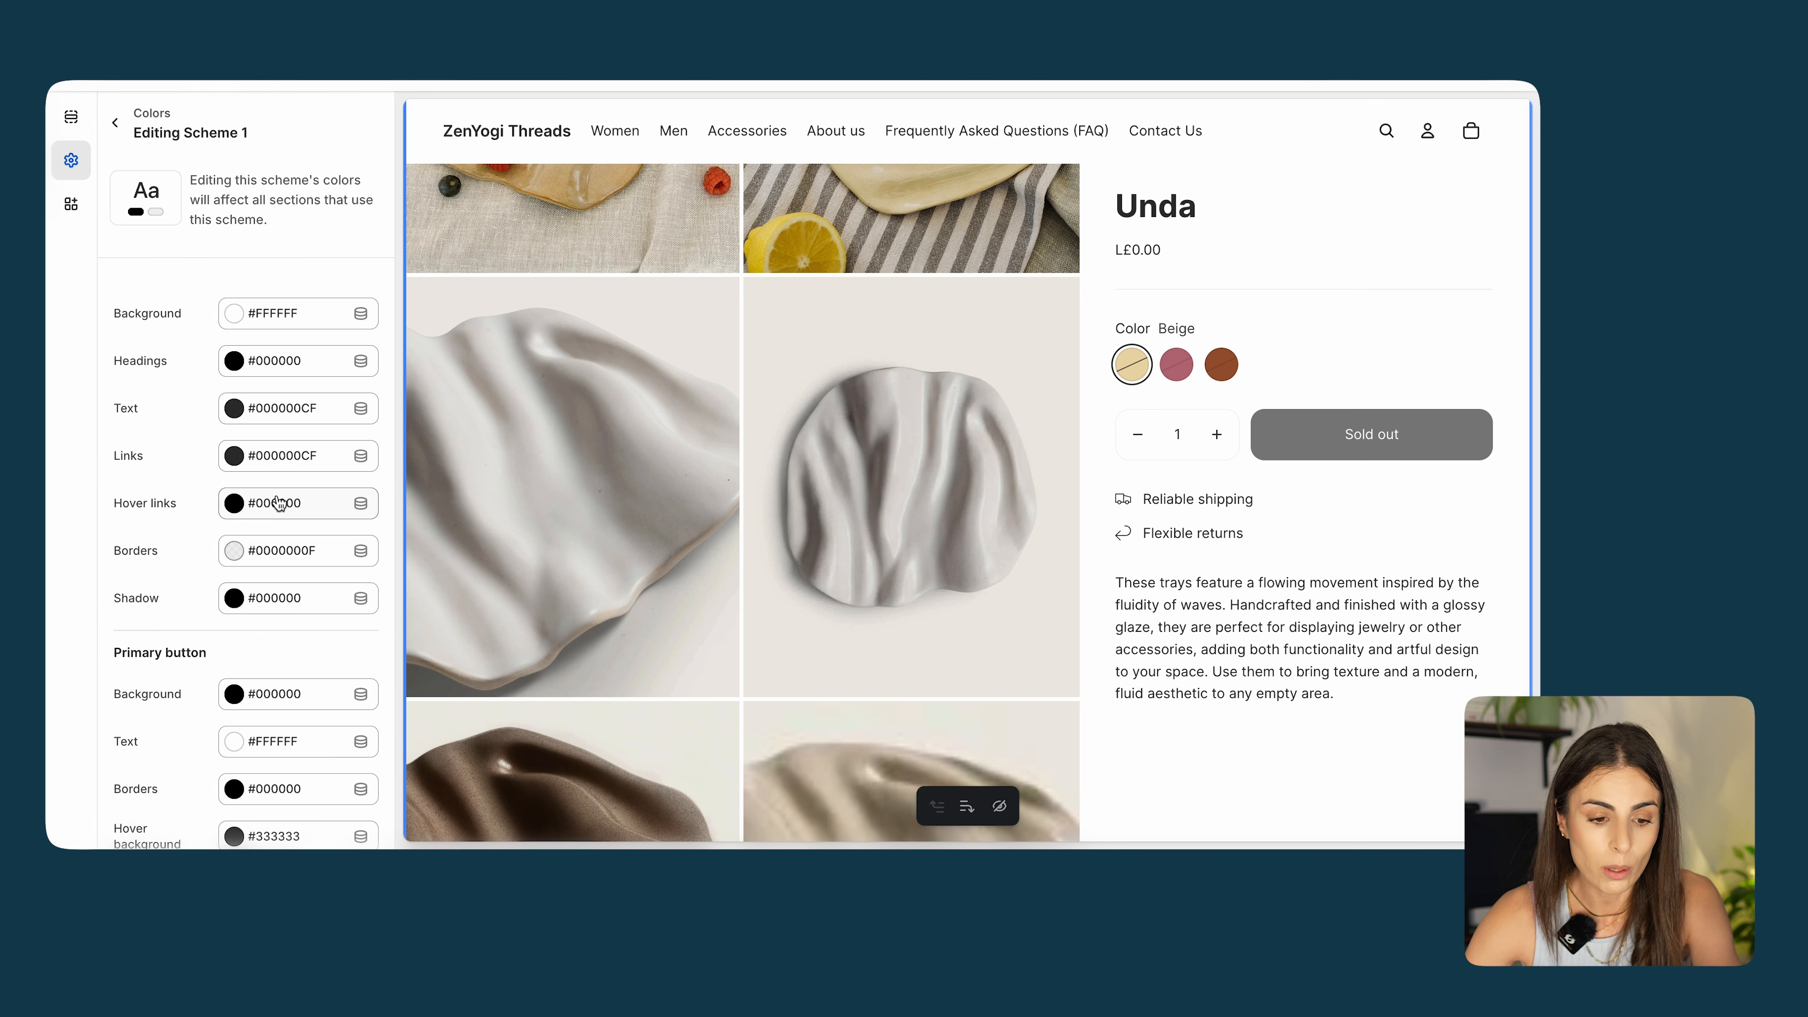
scroll(278, 502, "down", 3)
scroll(278, 491, "down", 3)
scroll(278, 499, "up", 8)
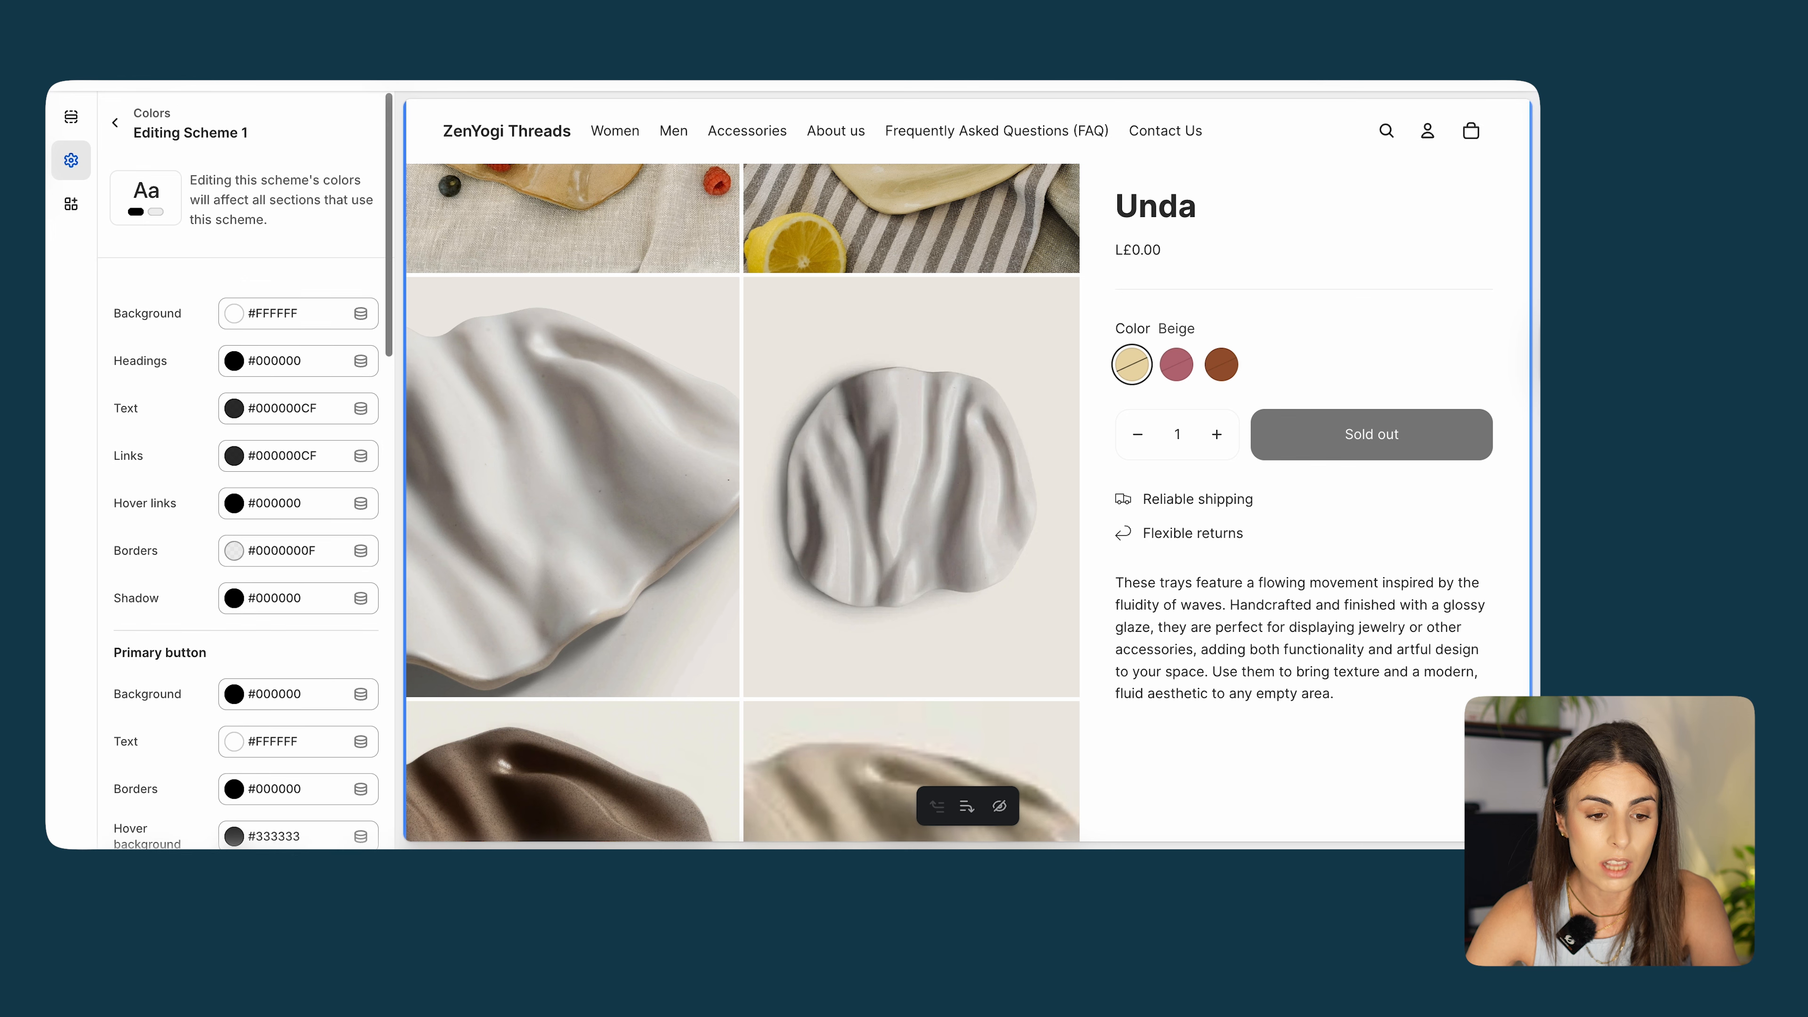
left_click(115, 124)
left_click(252, 381)
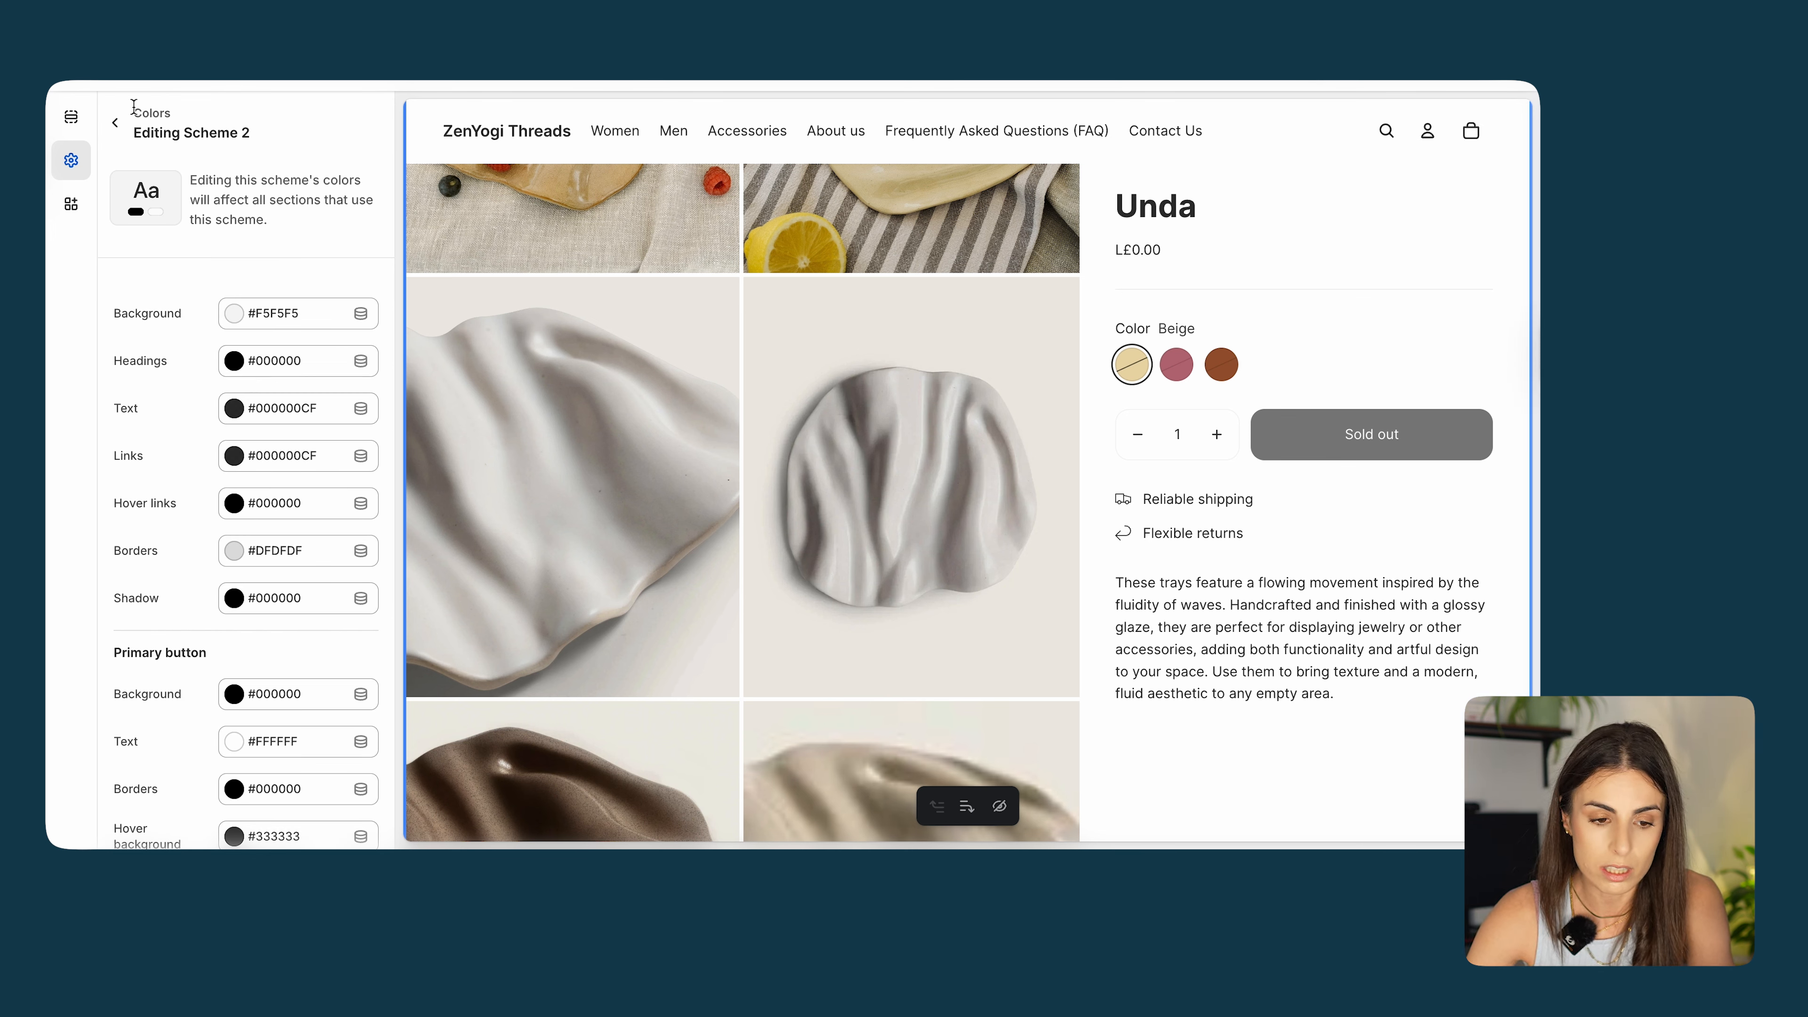
left_click(119, 121)
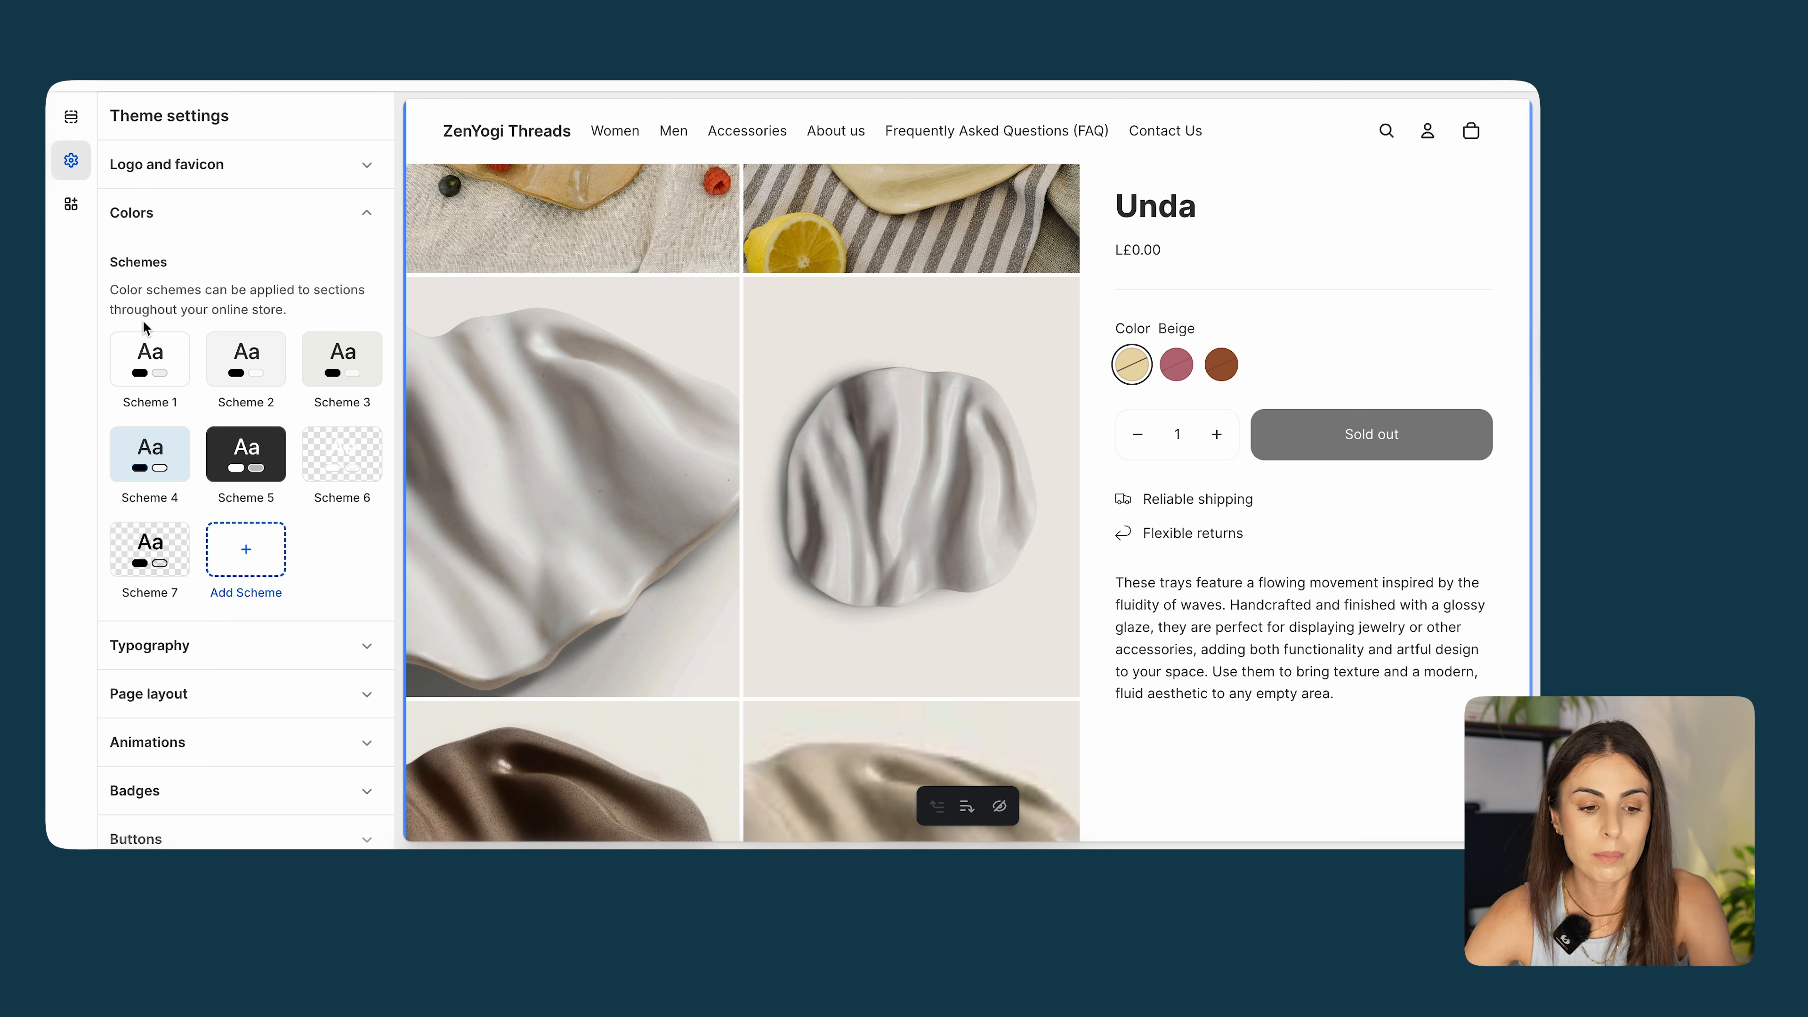
Apply color scheme Scheme 3 to the Product information section and check it in the page preview.
left_click(71, 116)
left_click(285, 391)
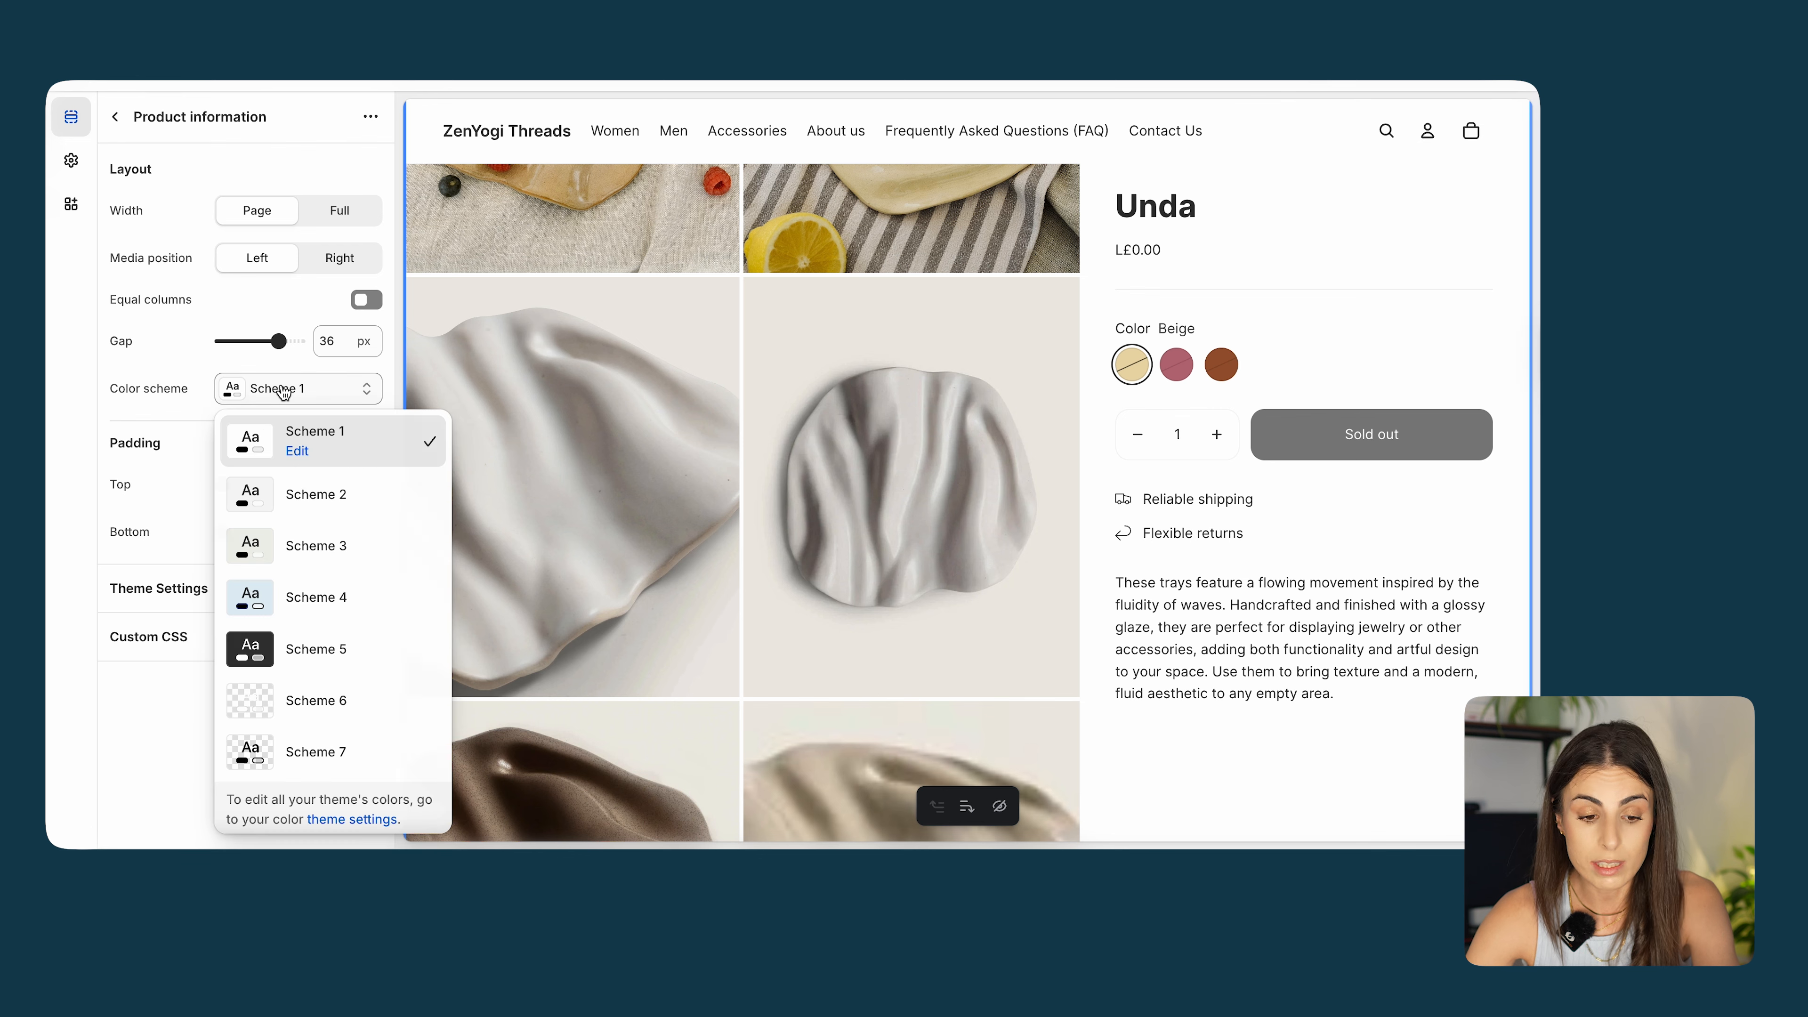
left_click(302, 544)
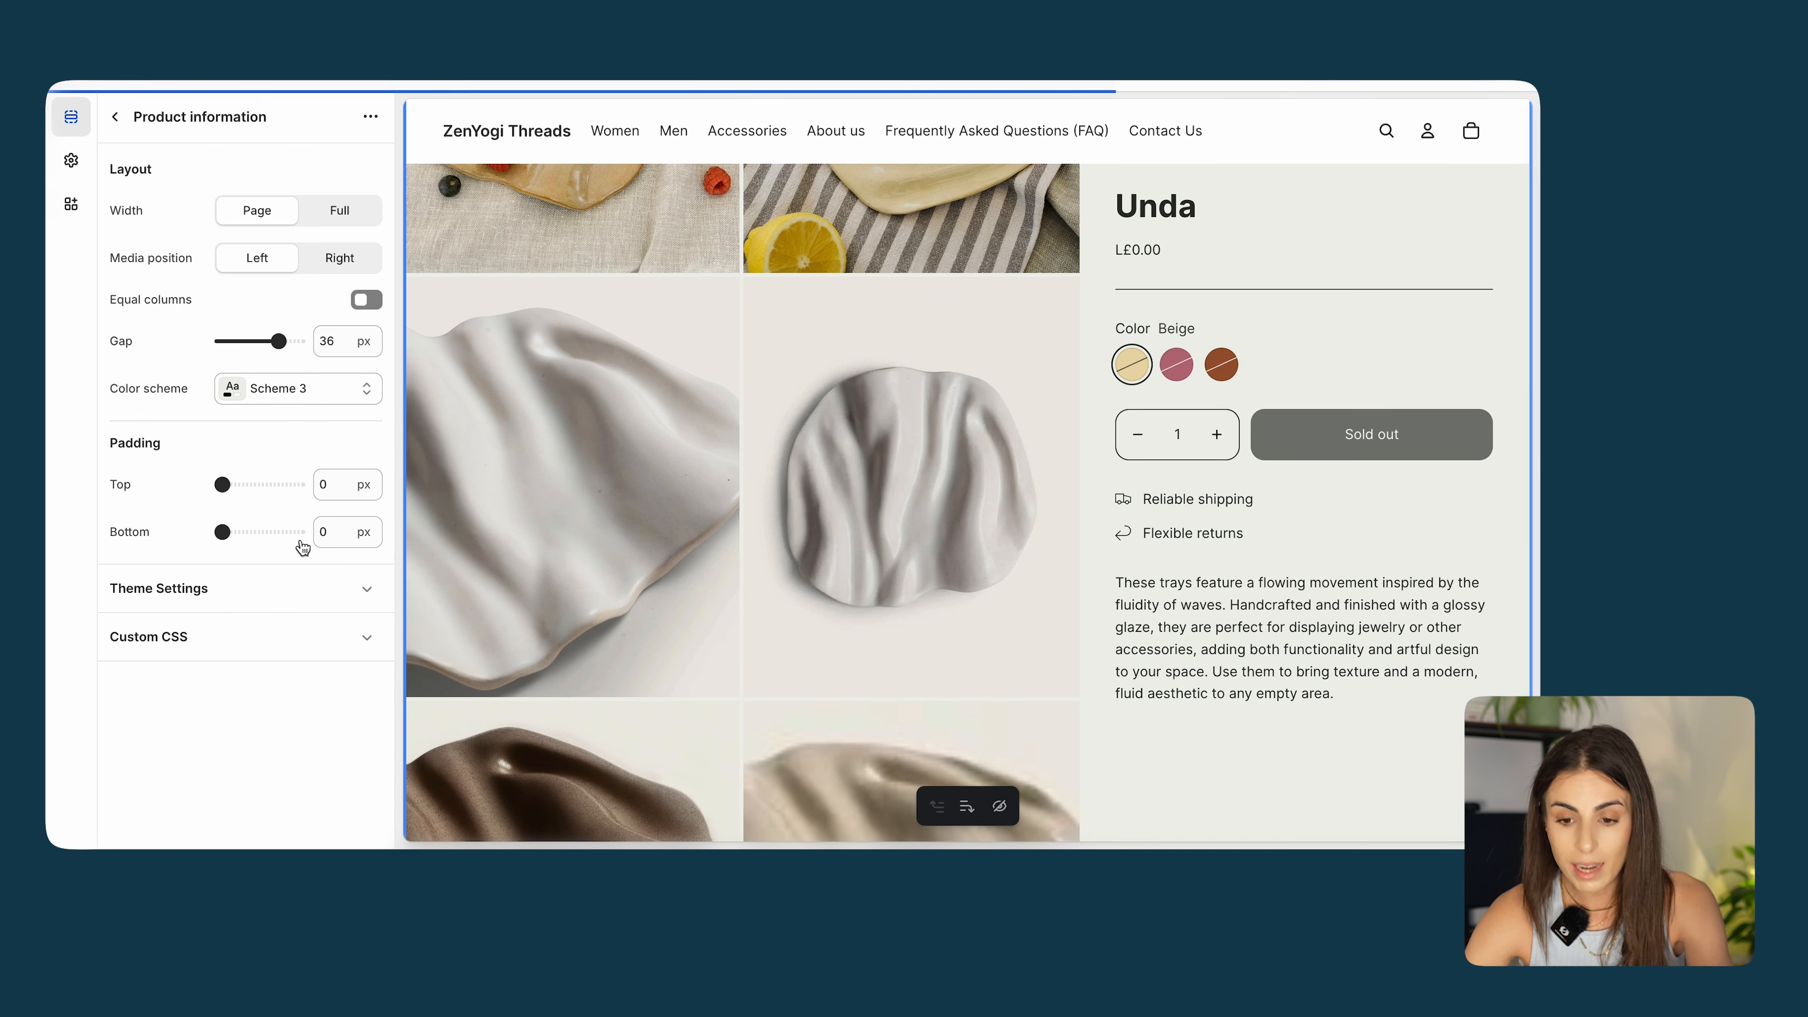
scroll(1114, 438, "down", 2)
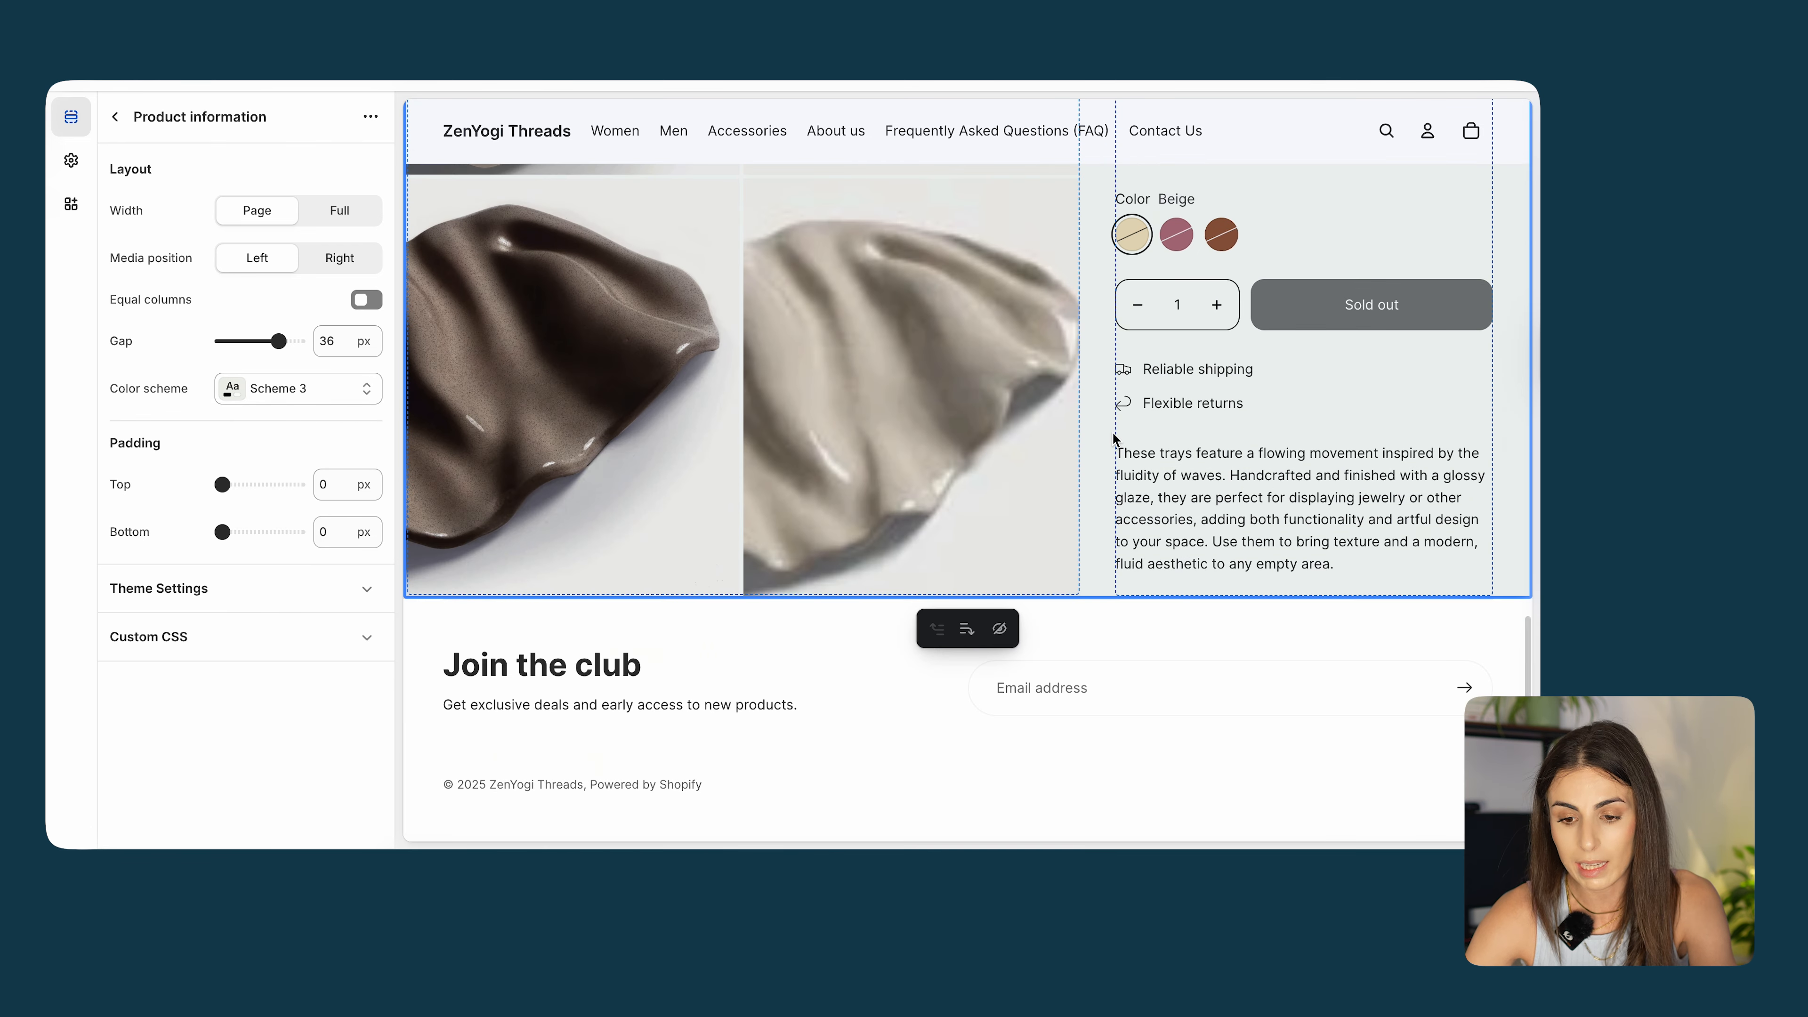
scroll(1114, 438, "up", 2)
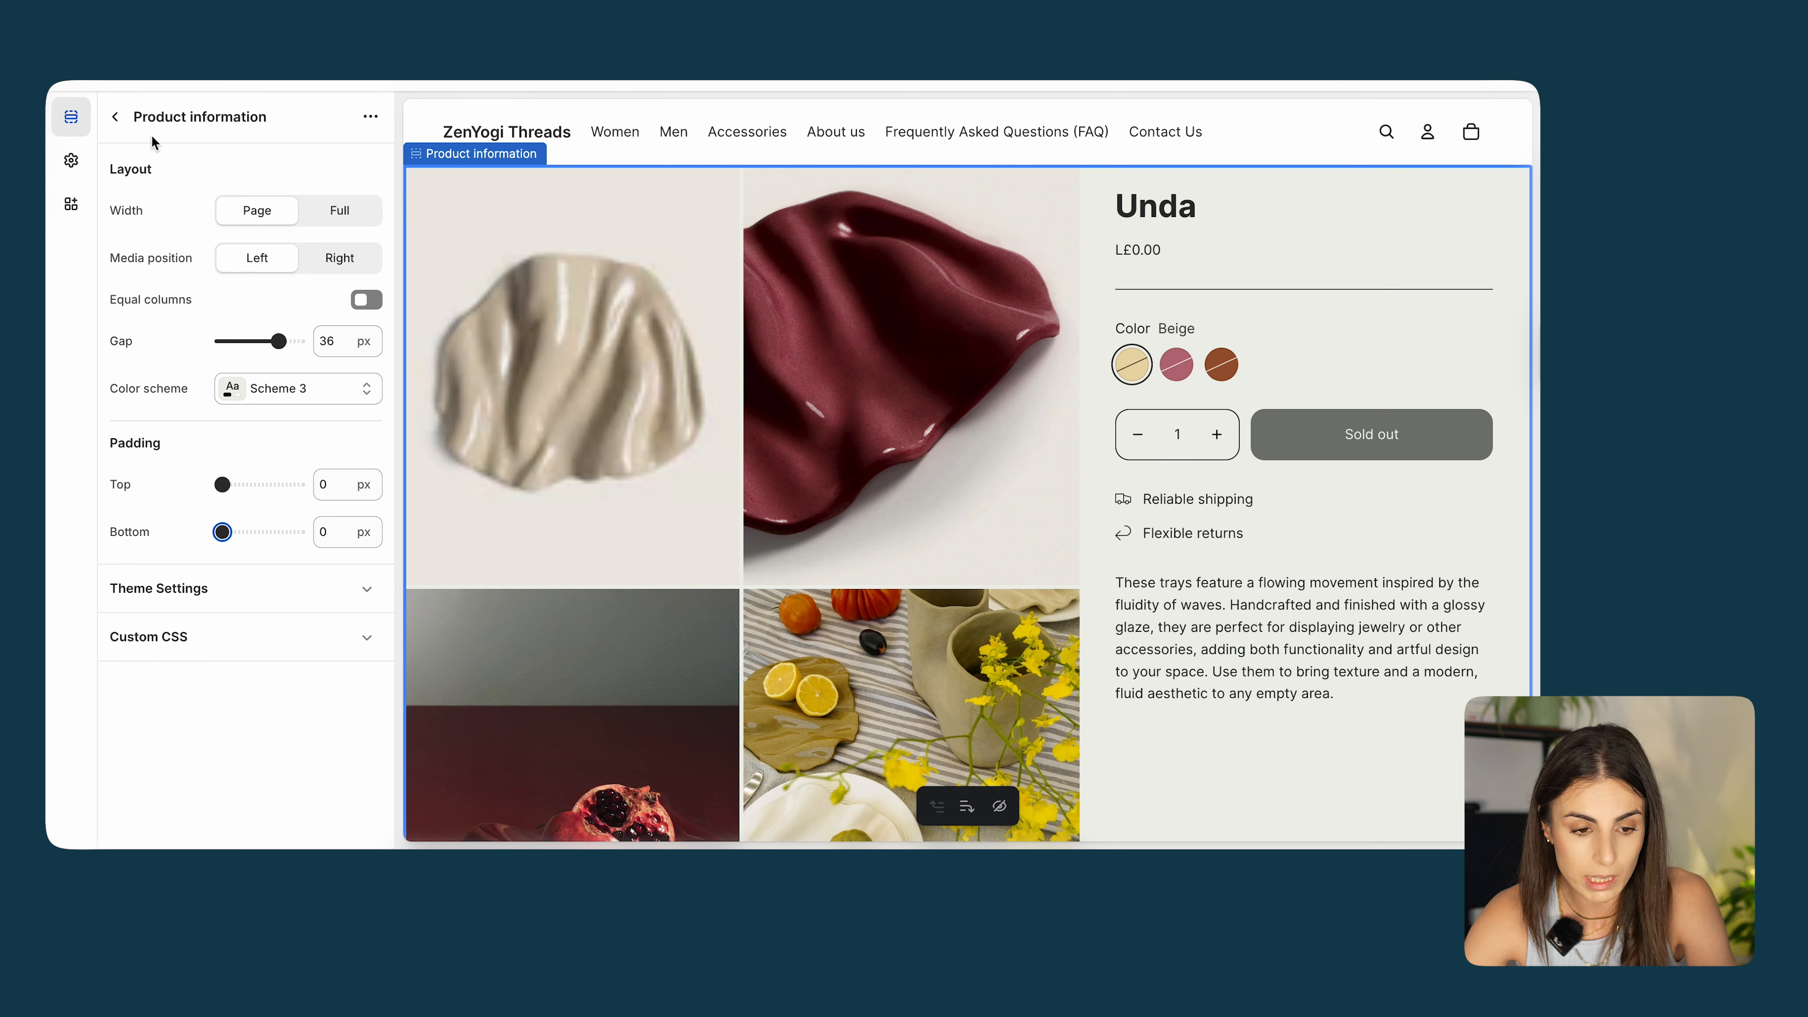
Open the Product media block's settings, set its display type to Carousel, and check it in the page preview.
left_click(114, 117)
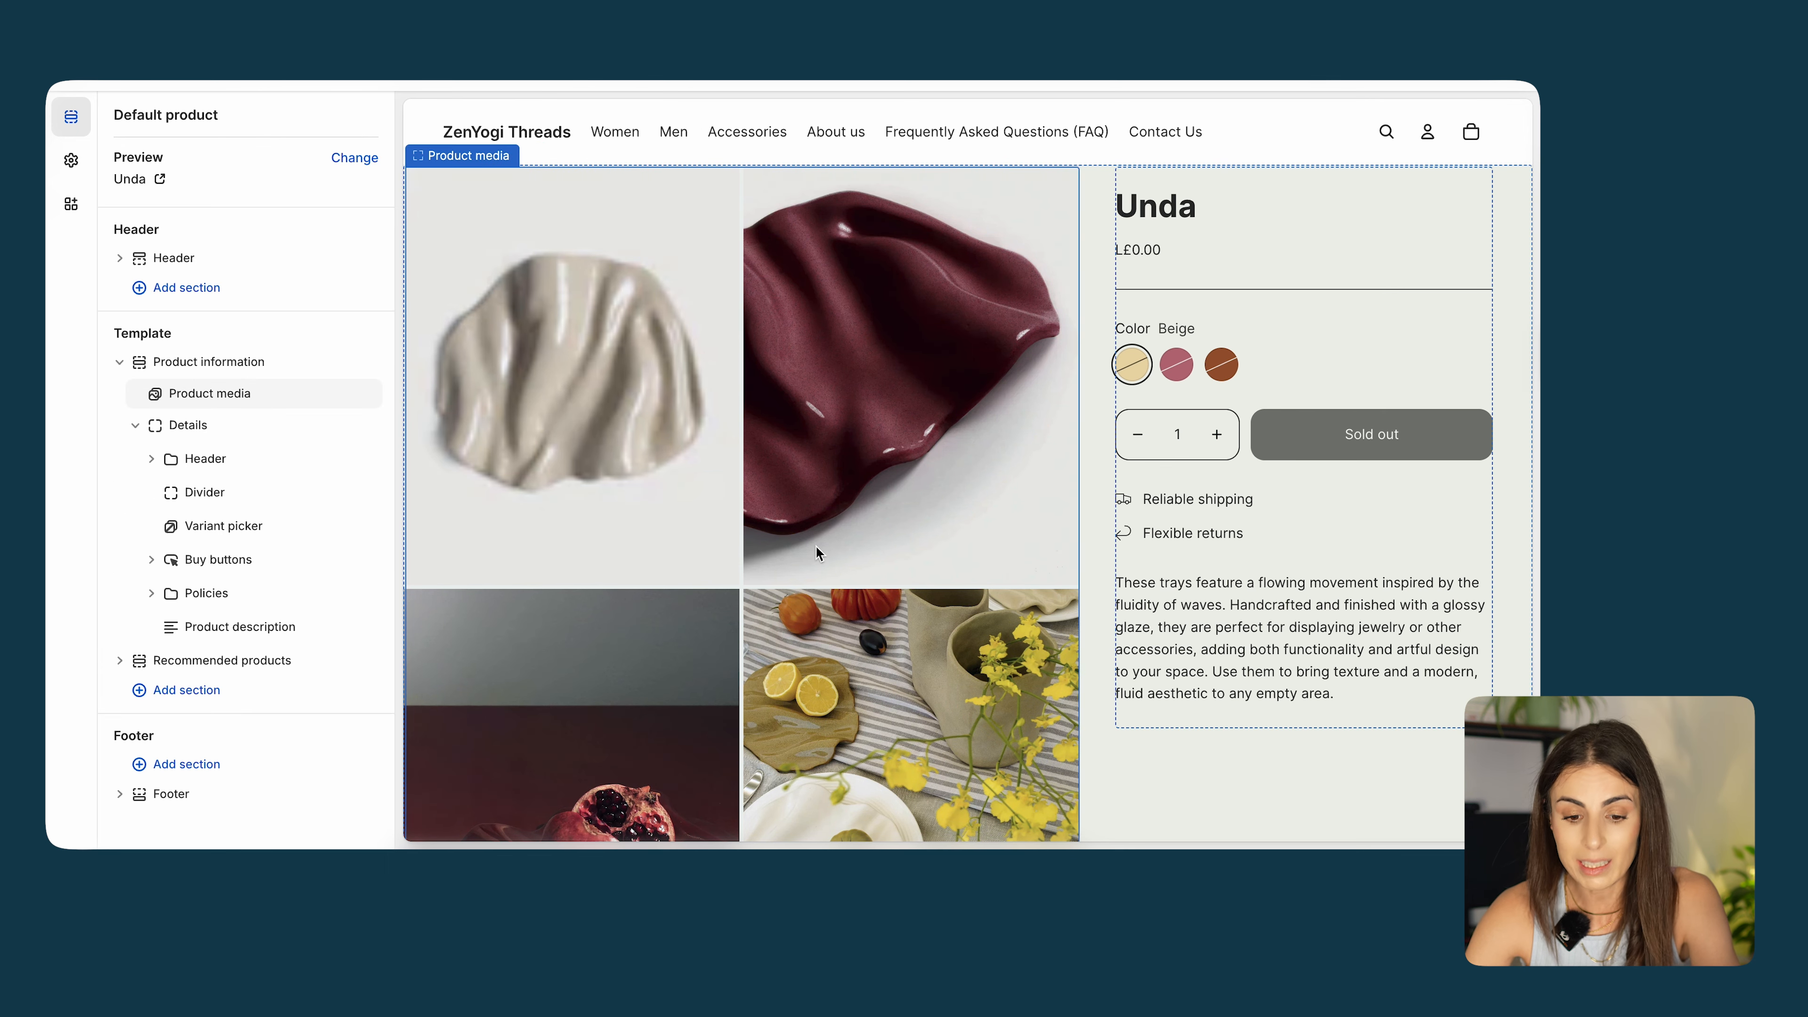
scroll(805, 546, "down", 10)
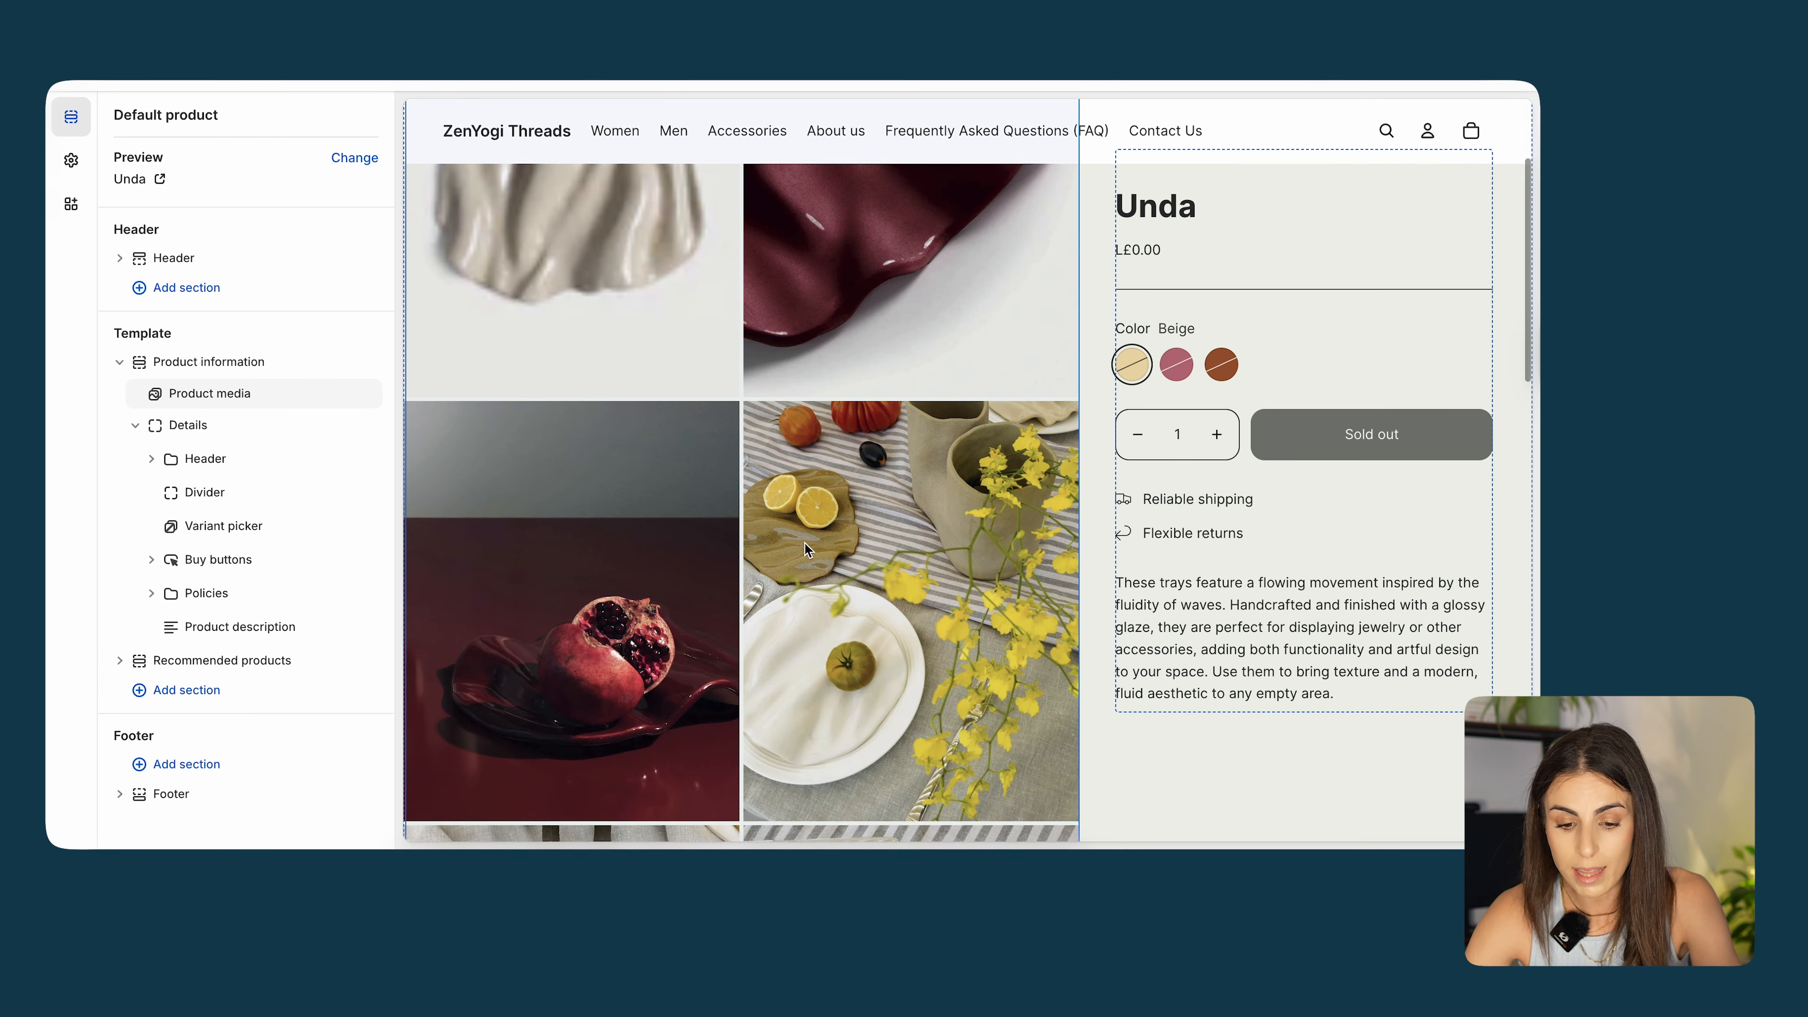
scroll(804, 541, "up", 5)
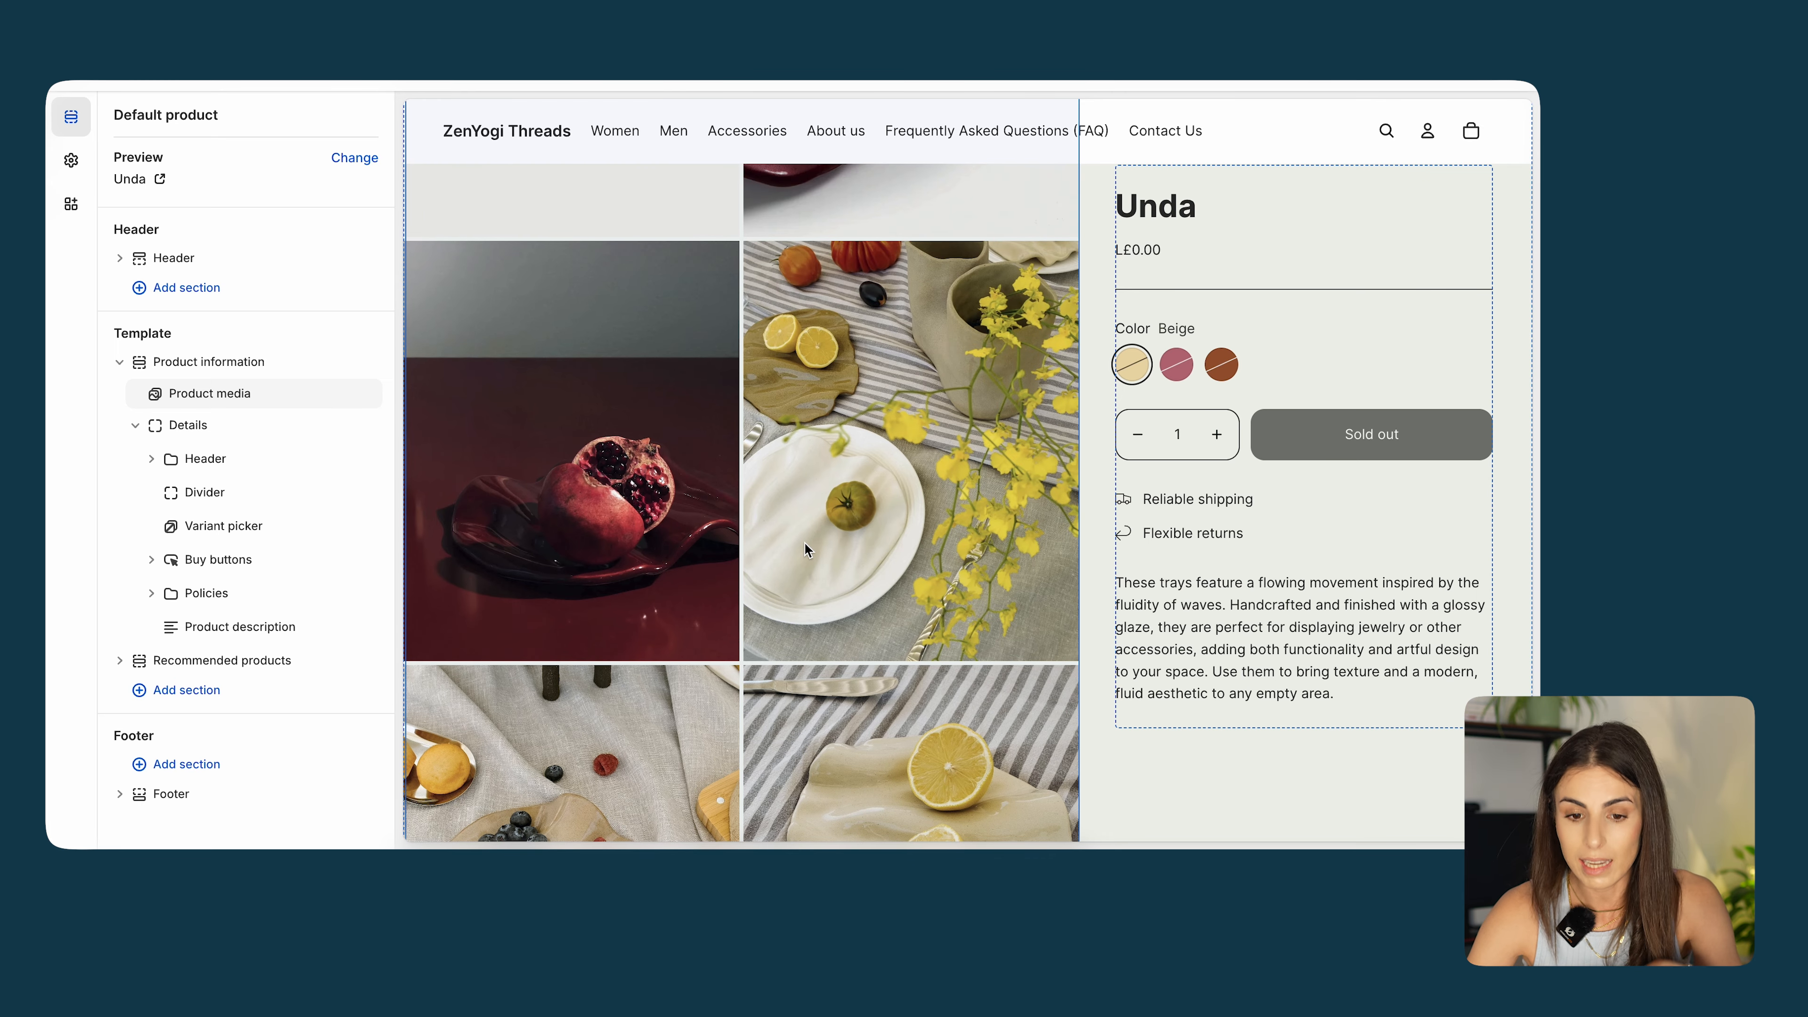
scroll(804, 542, "up", 5)
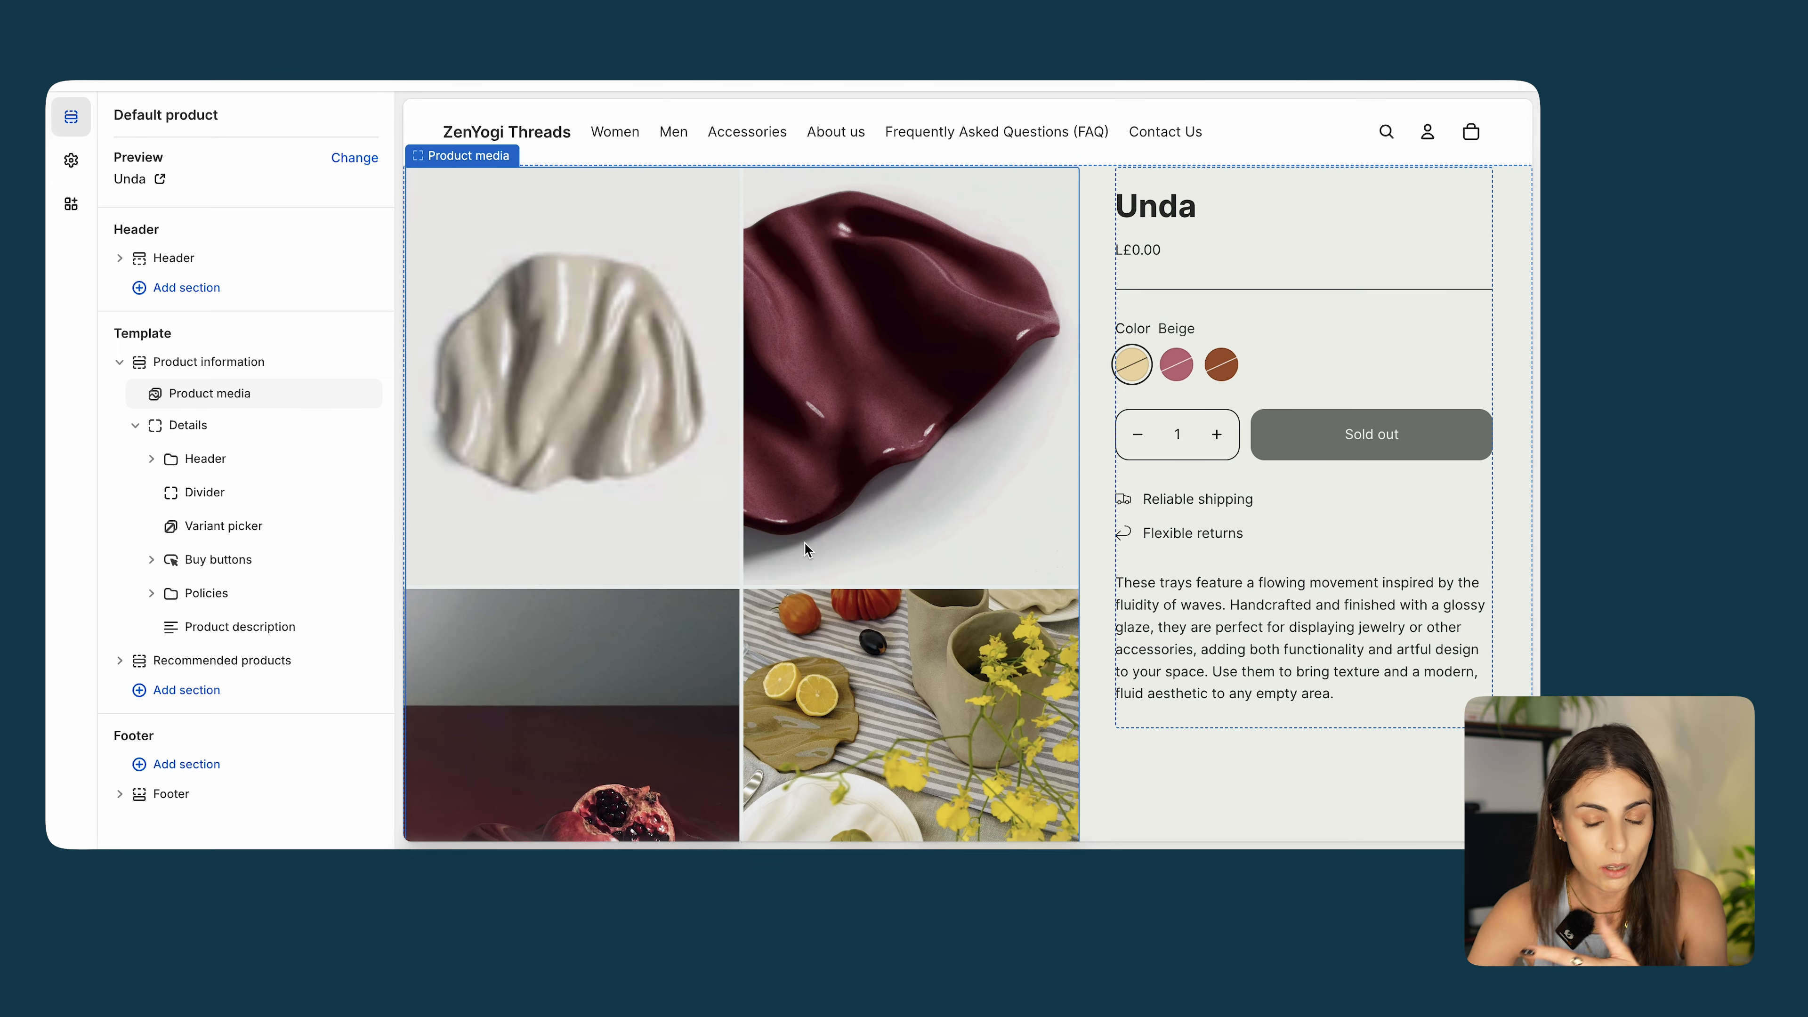
left_click(233, 395)
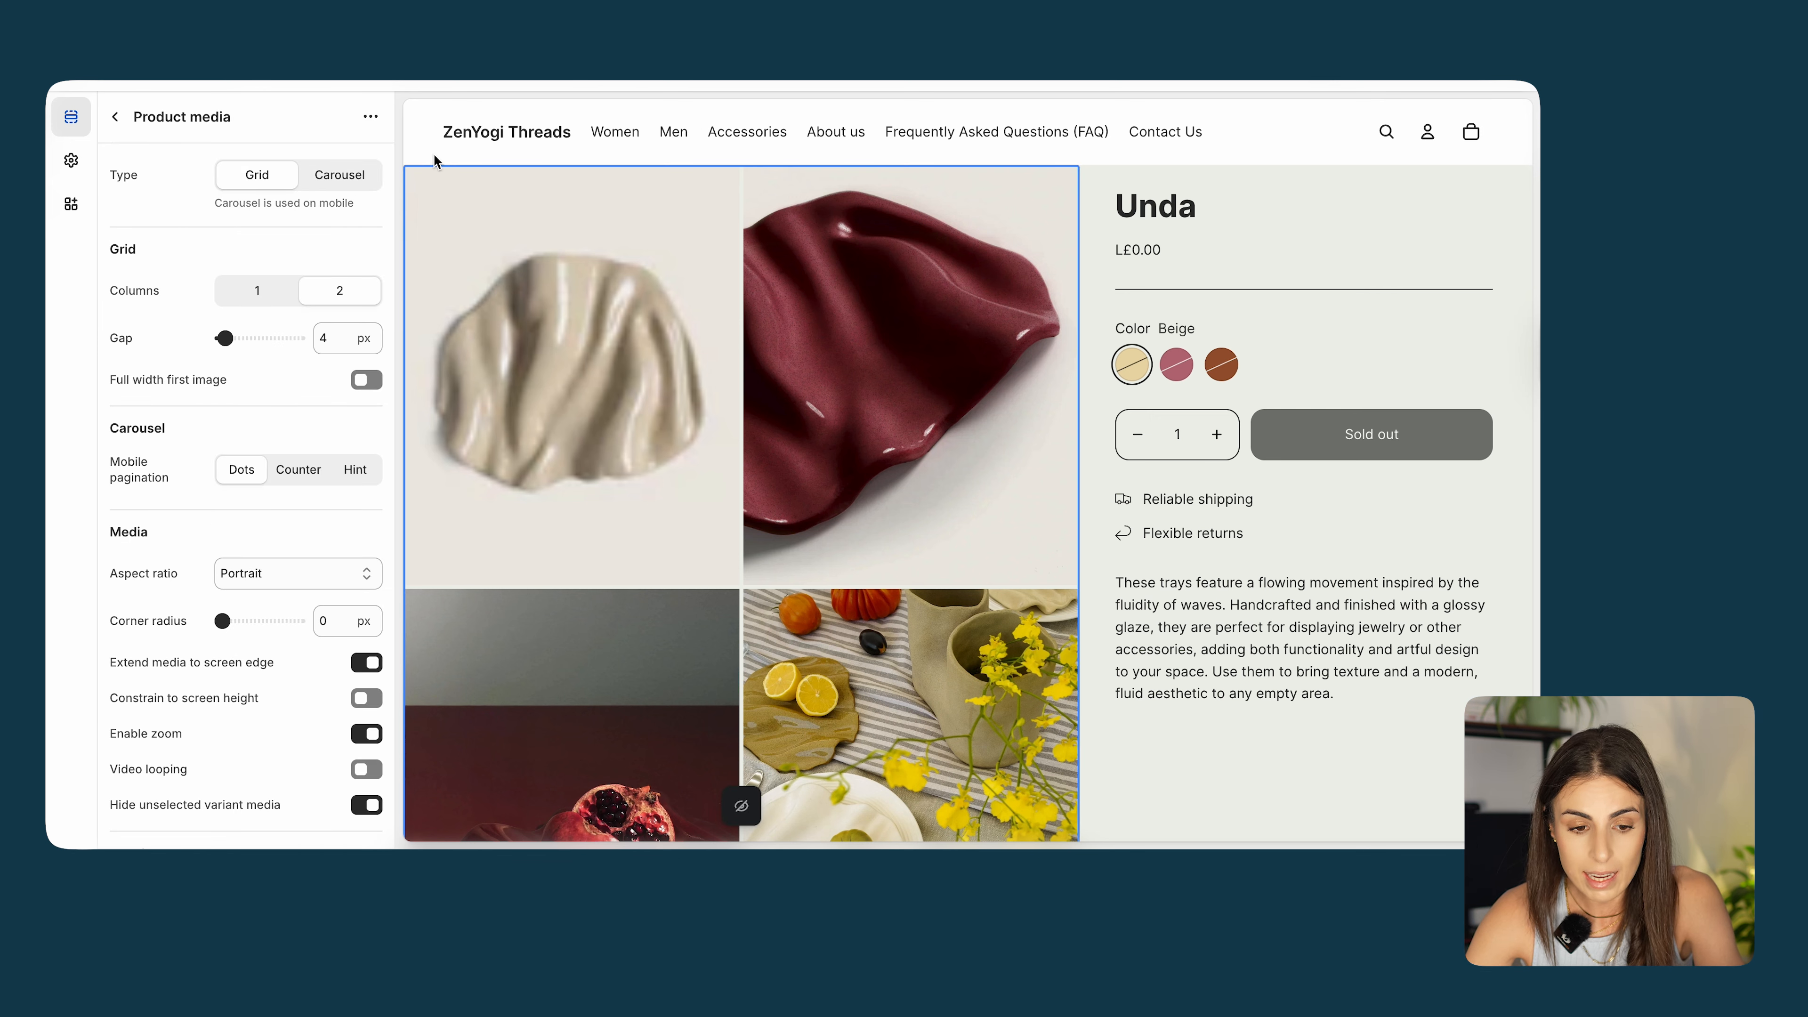
left_click(321, 178)
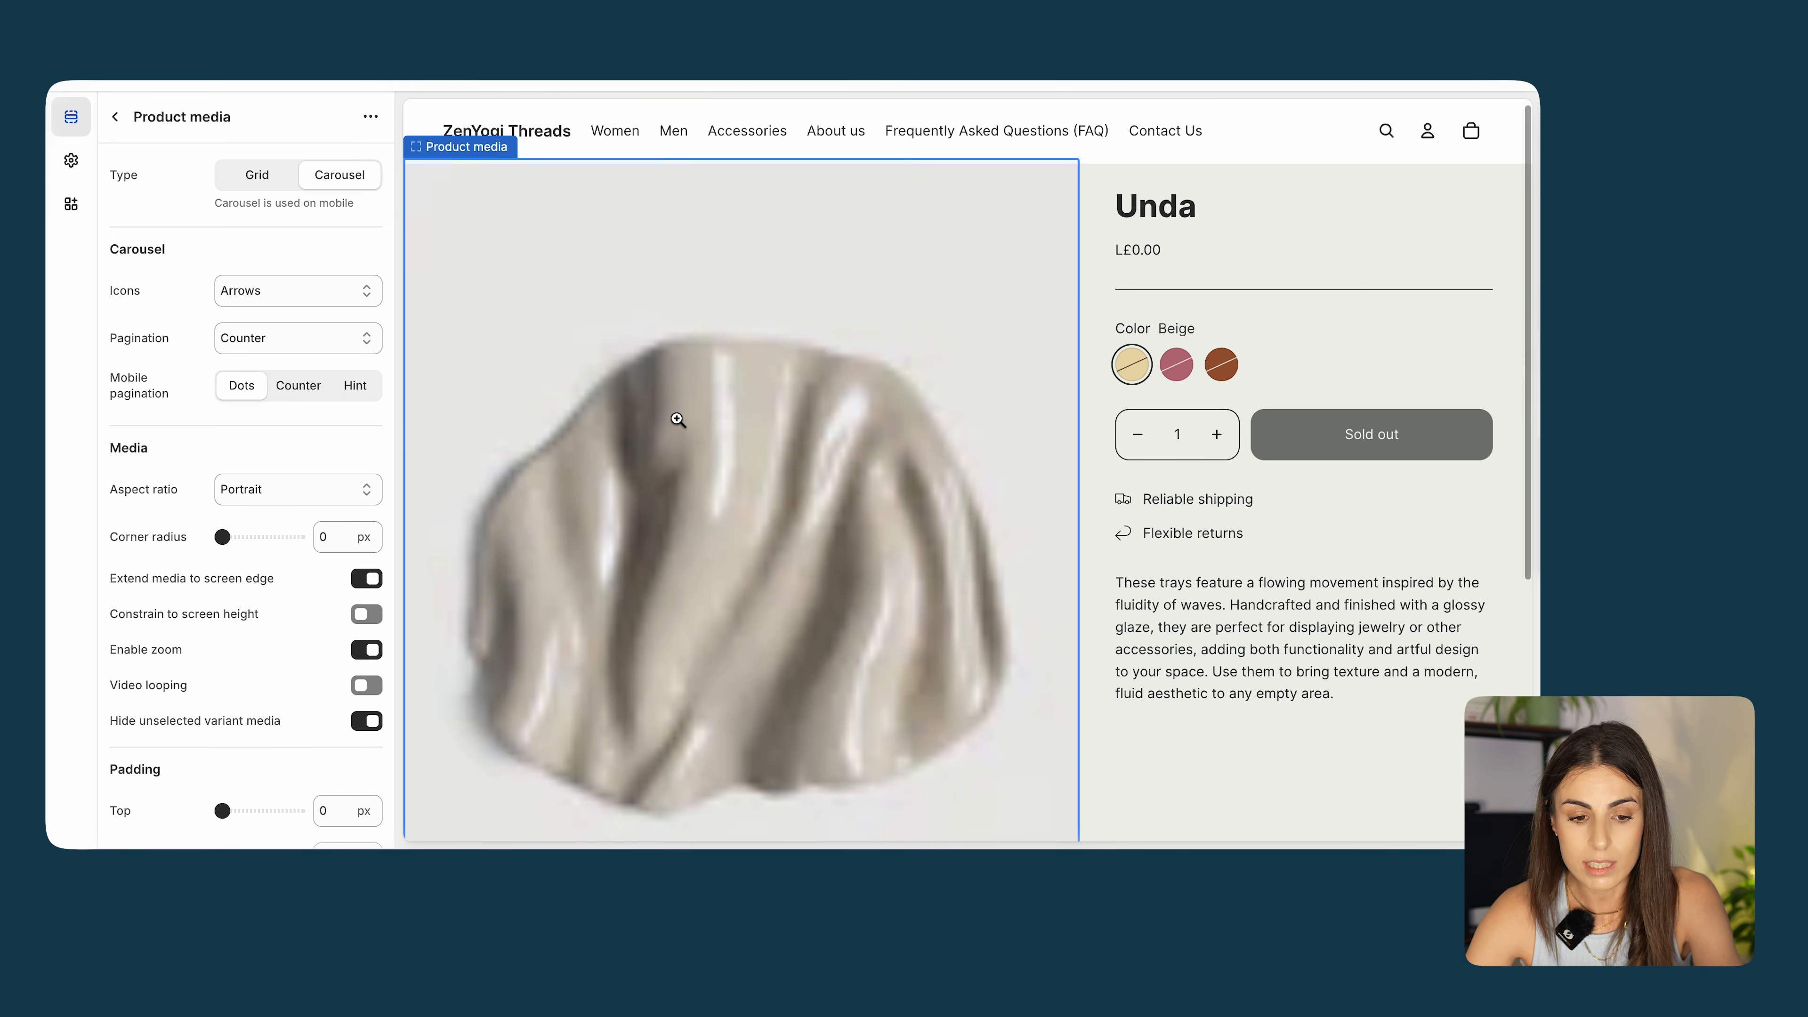
scroll(677, 420, "down", 3)
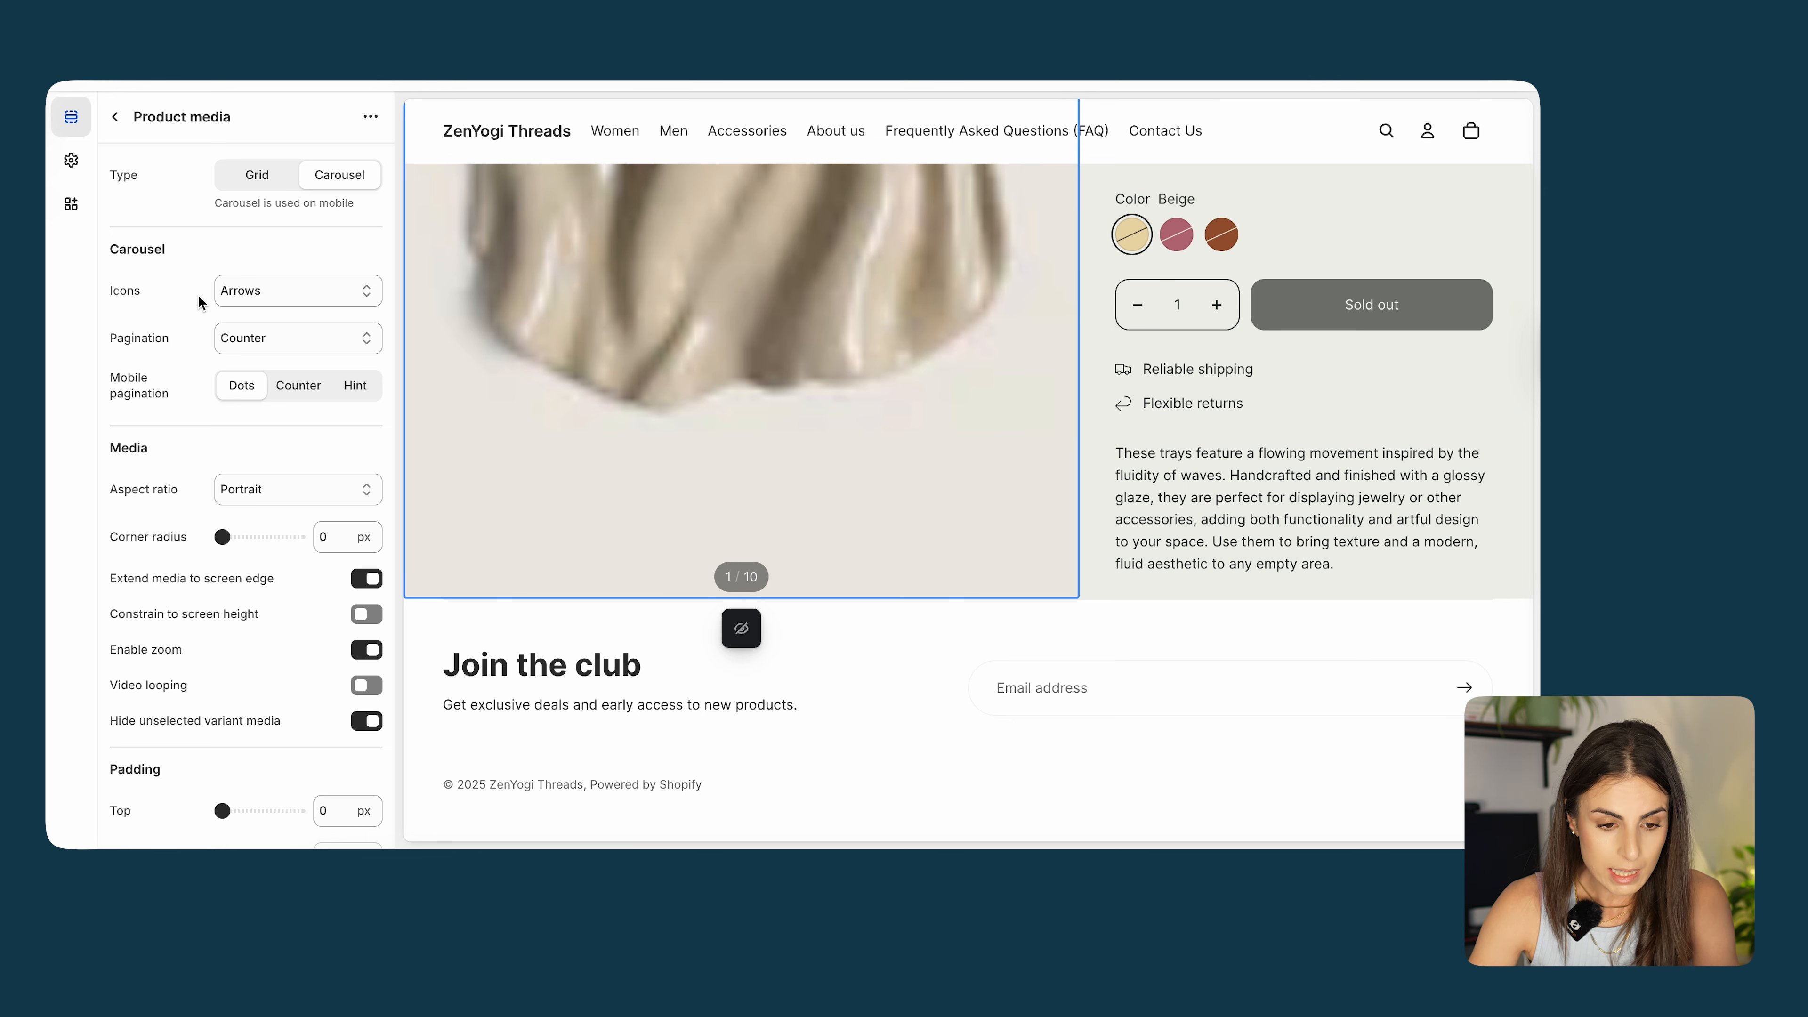
left_click(282, 293)
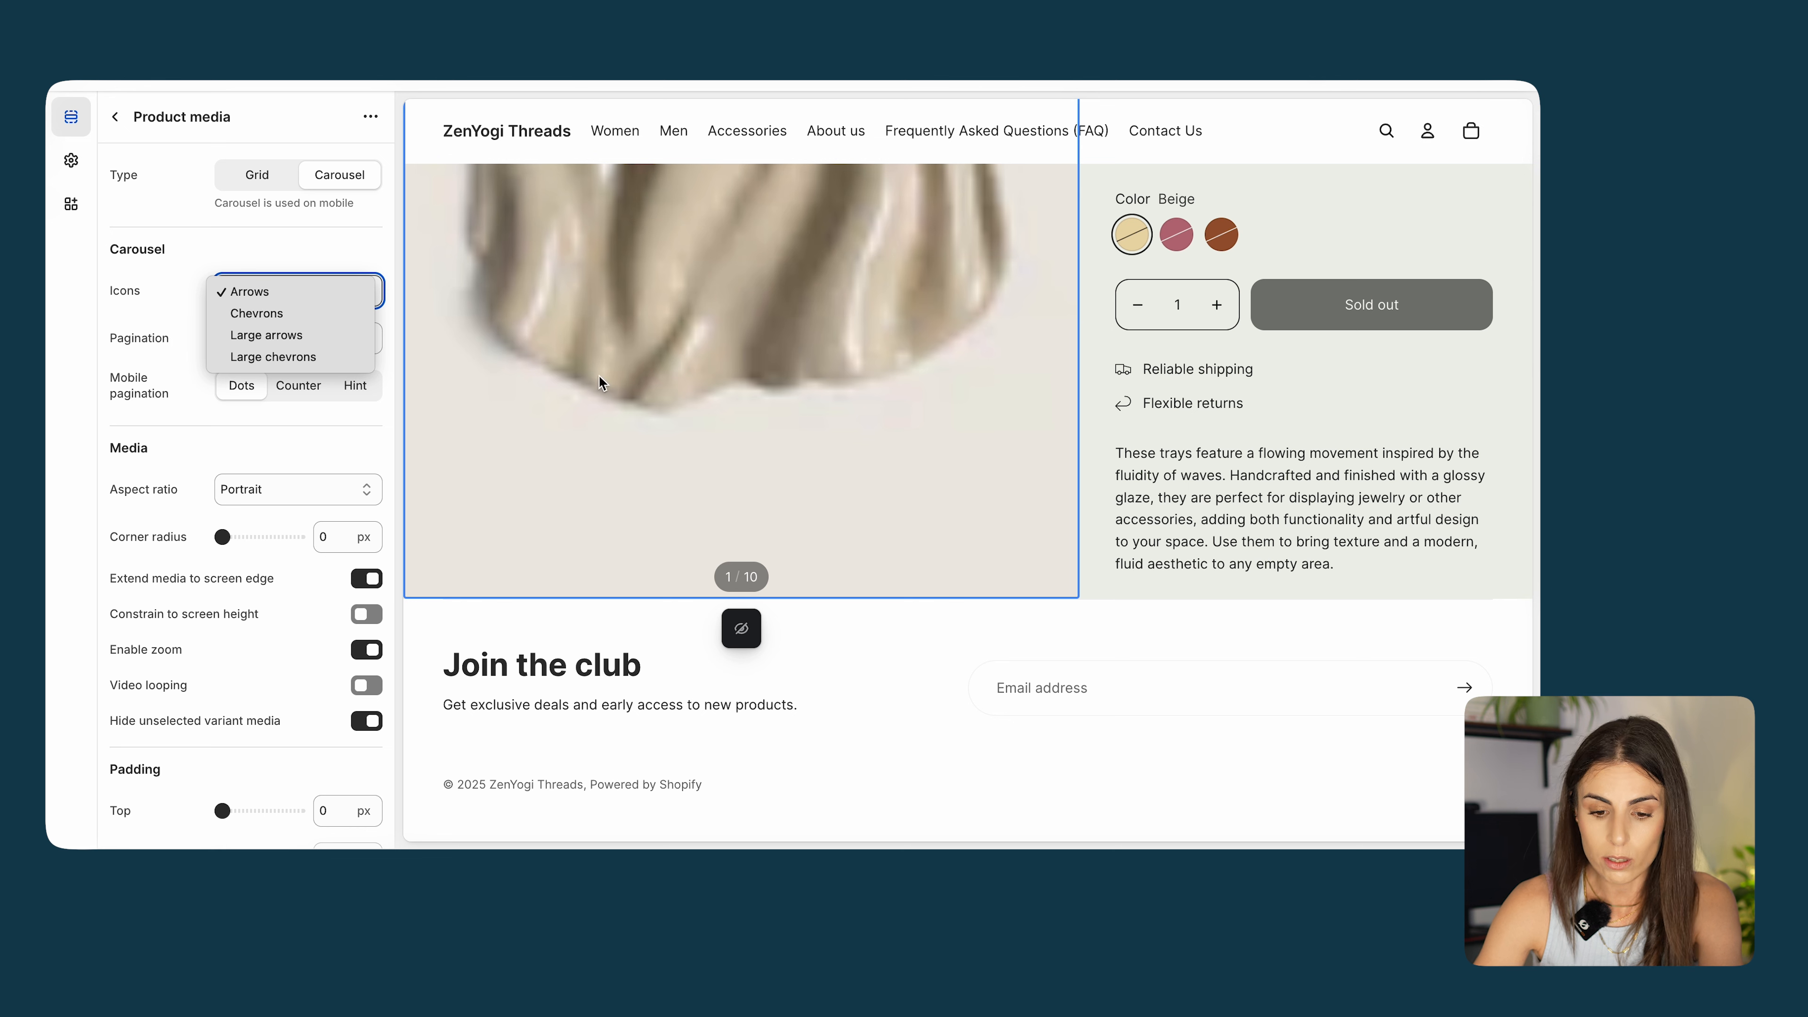
left_click(180, 315)
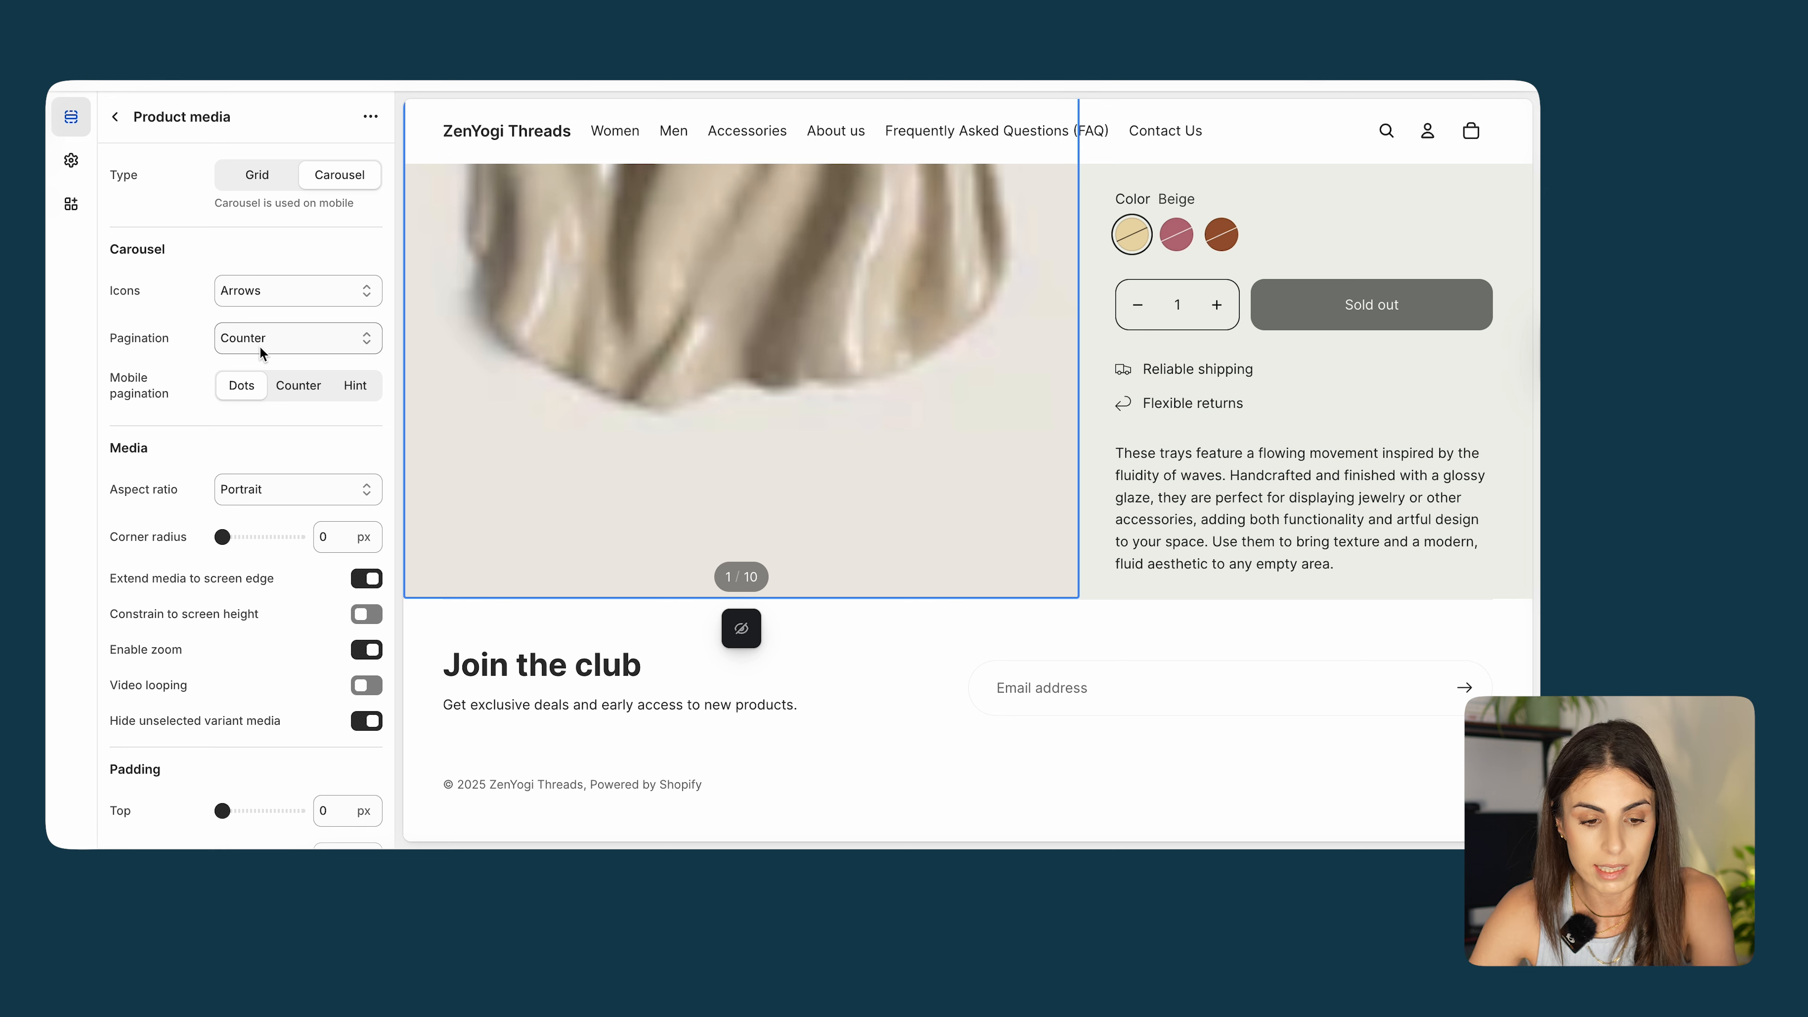
left_click(268, 294)
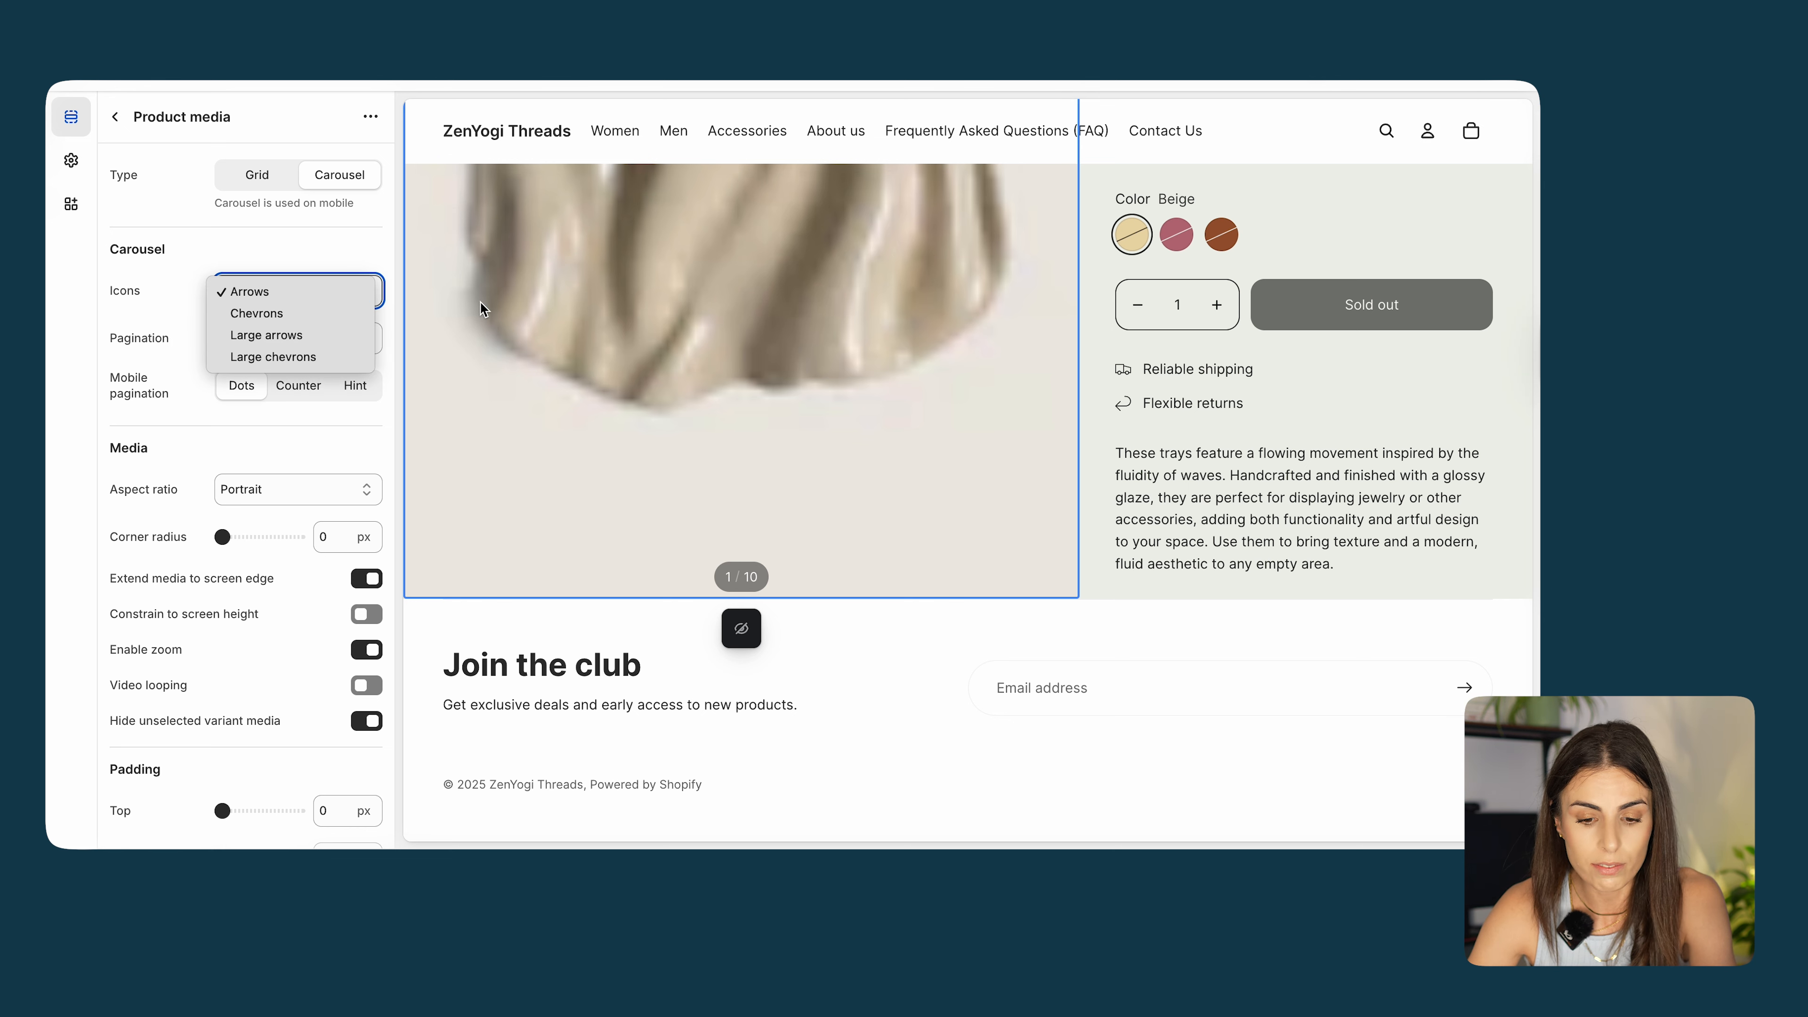
left_click(174, 324)
Set the product media carousel's pagination to Thumbnails and check it in the page preview.
left_click(270, 341)
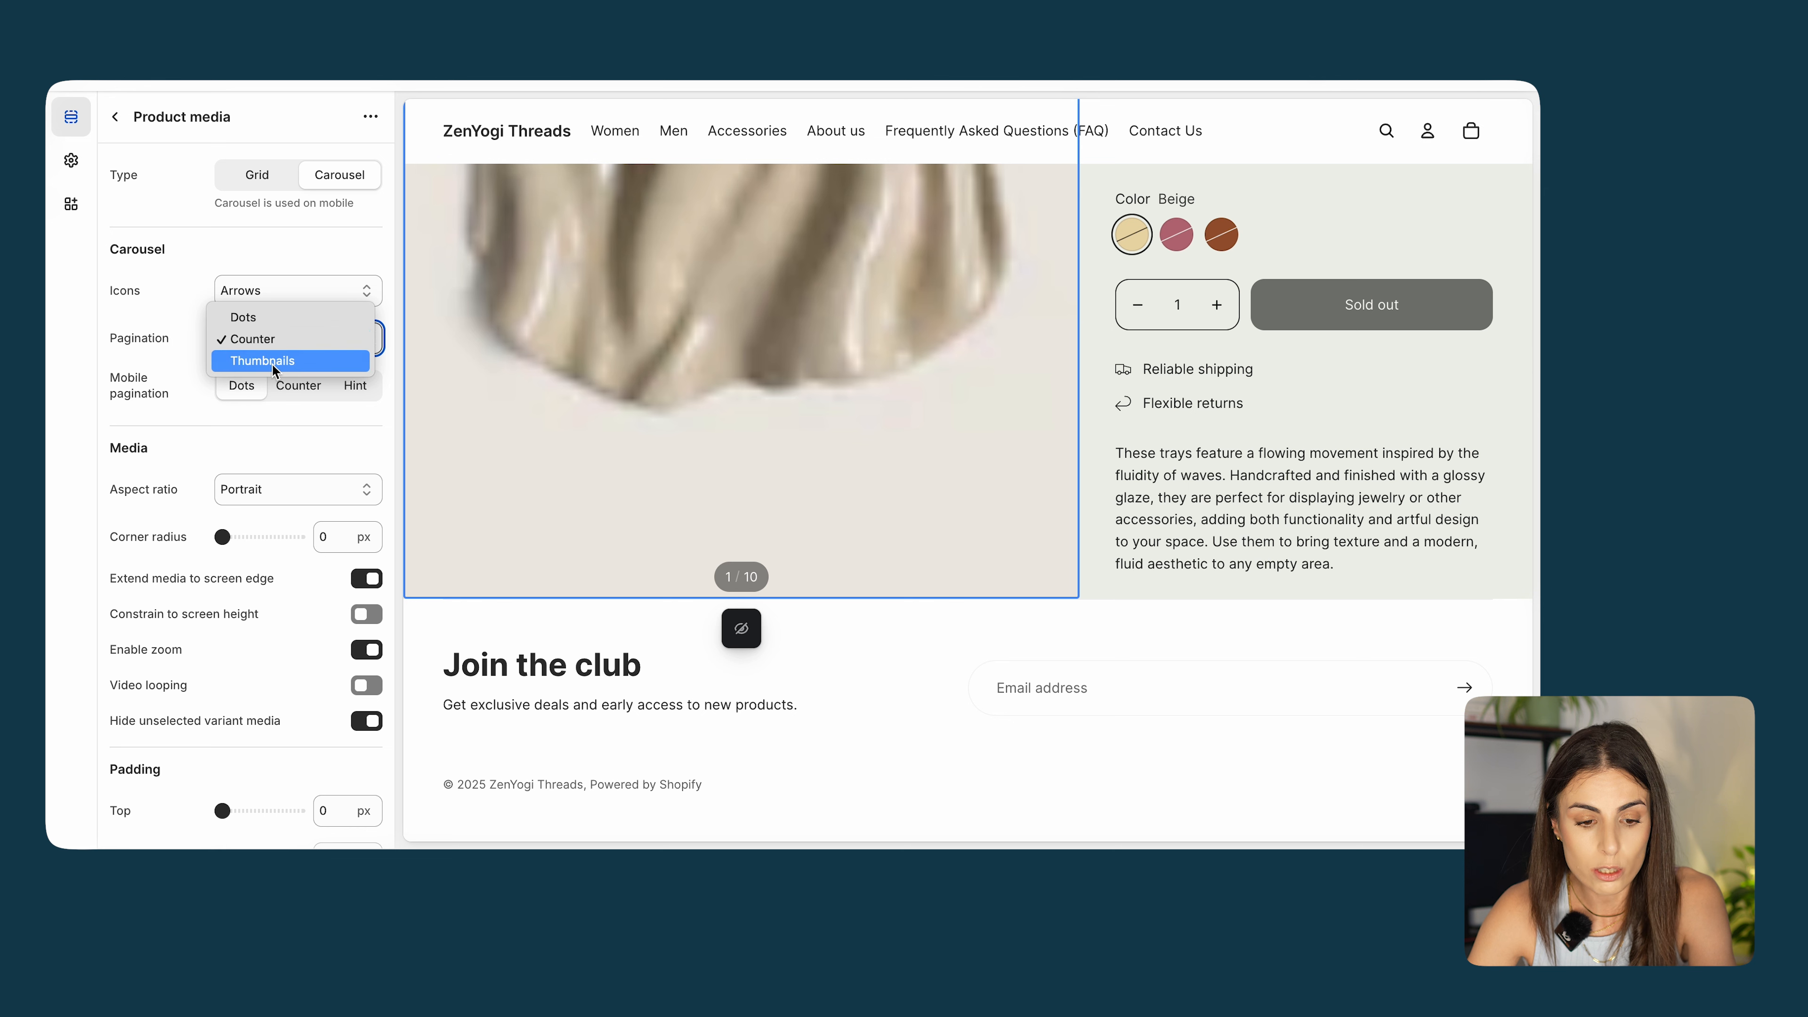
left_click(271, 361)
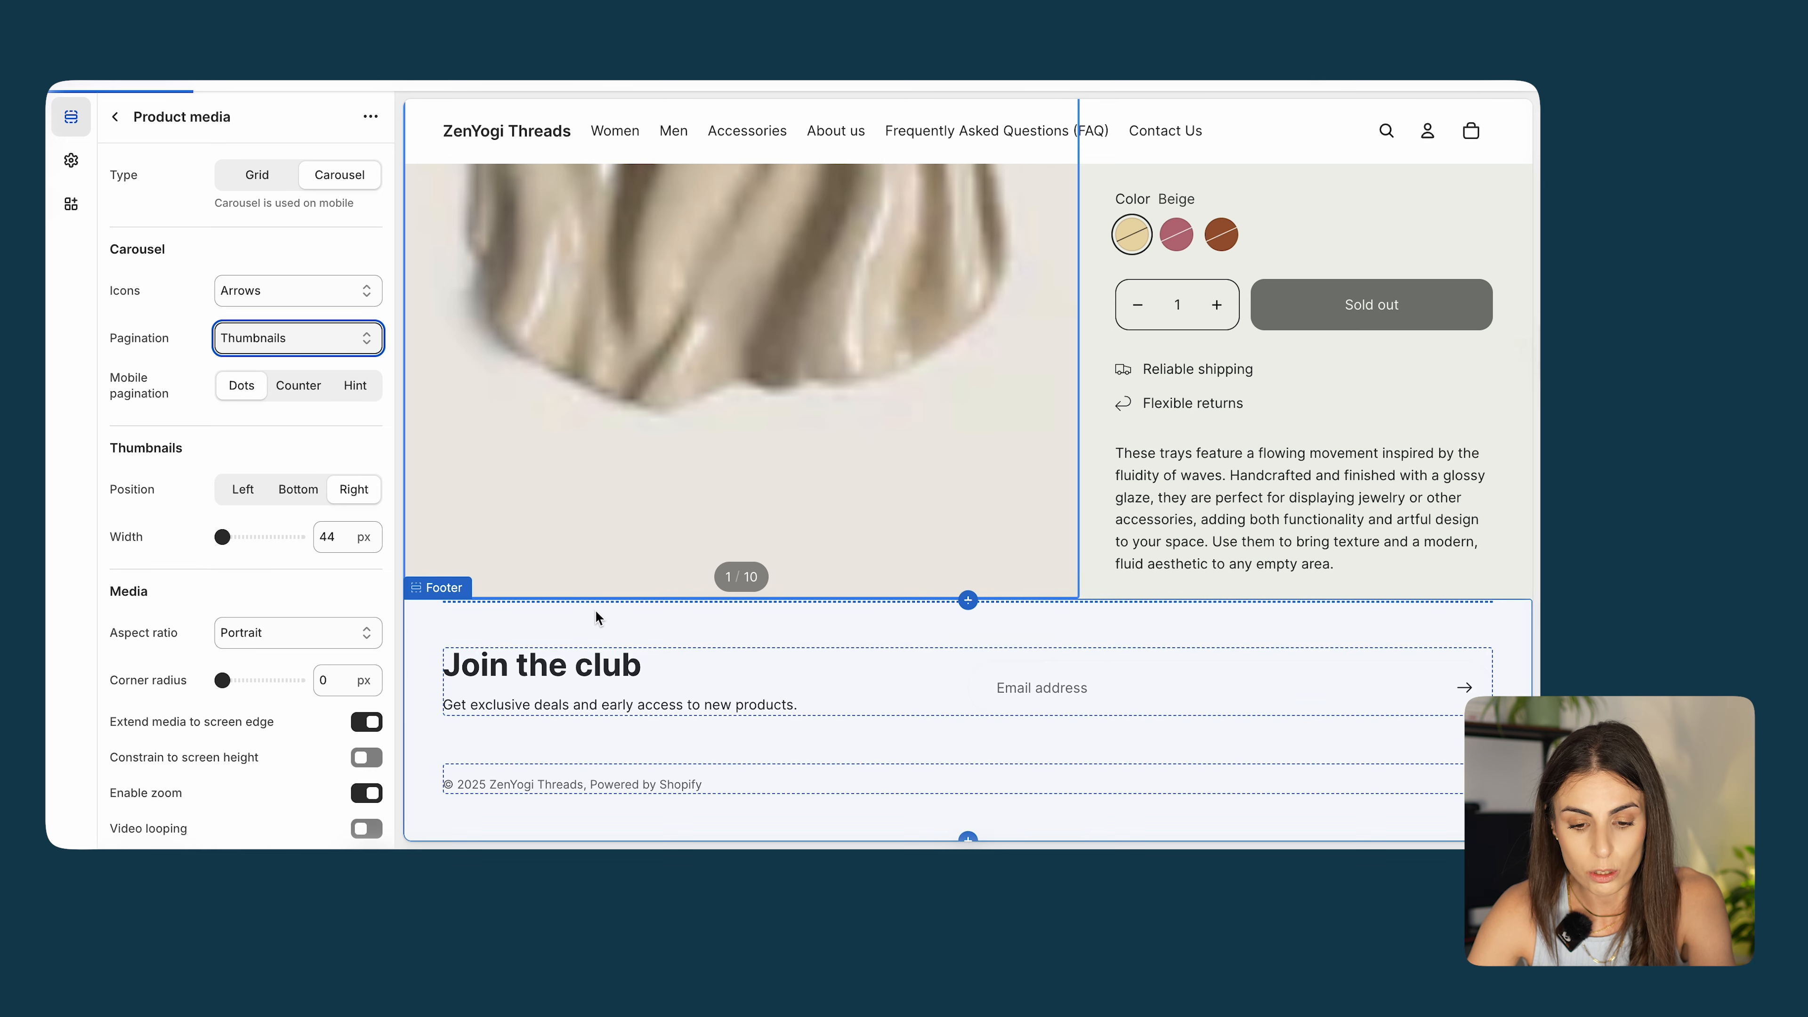
scroll(913, 478, "up", 2)
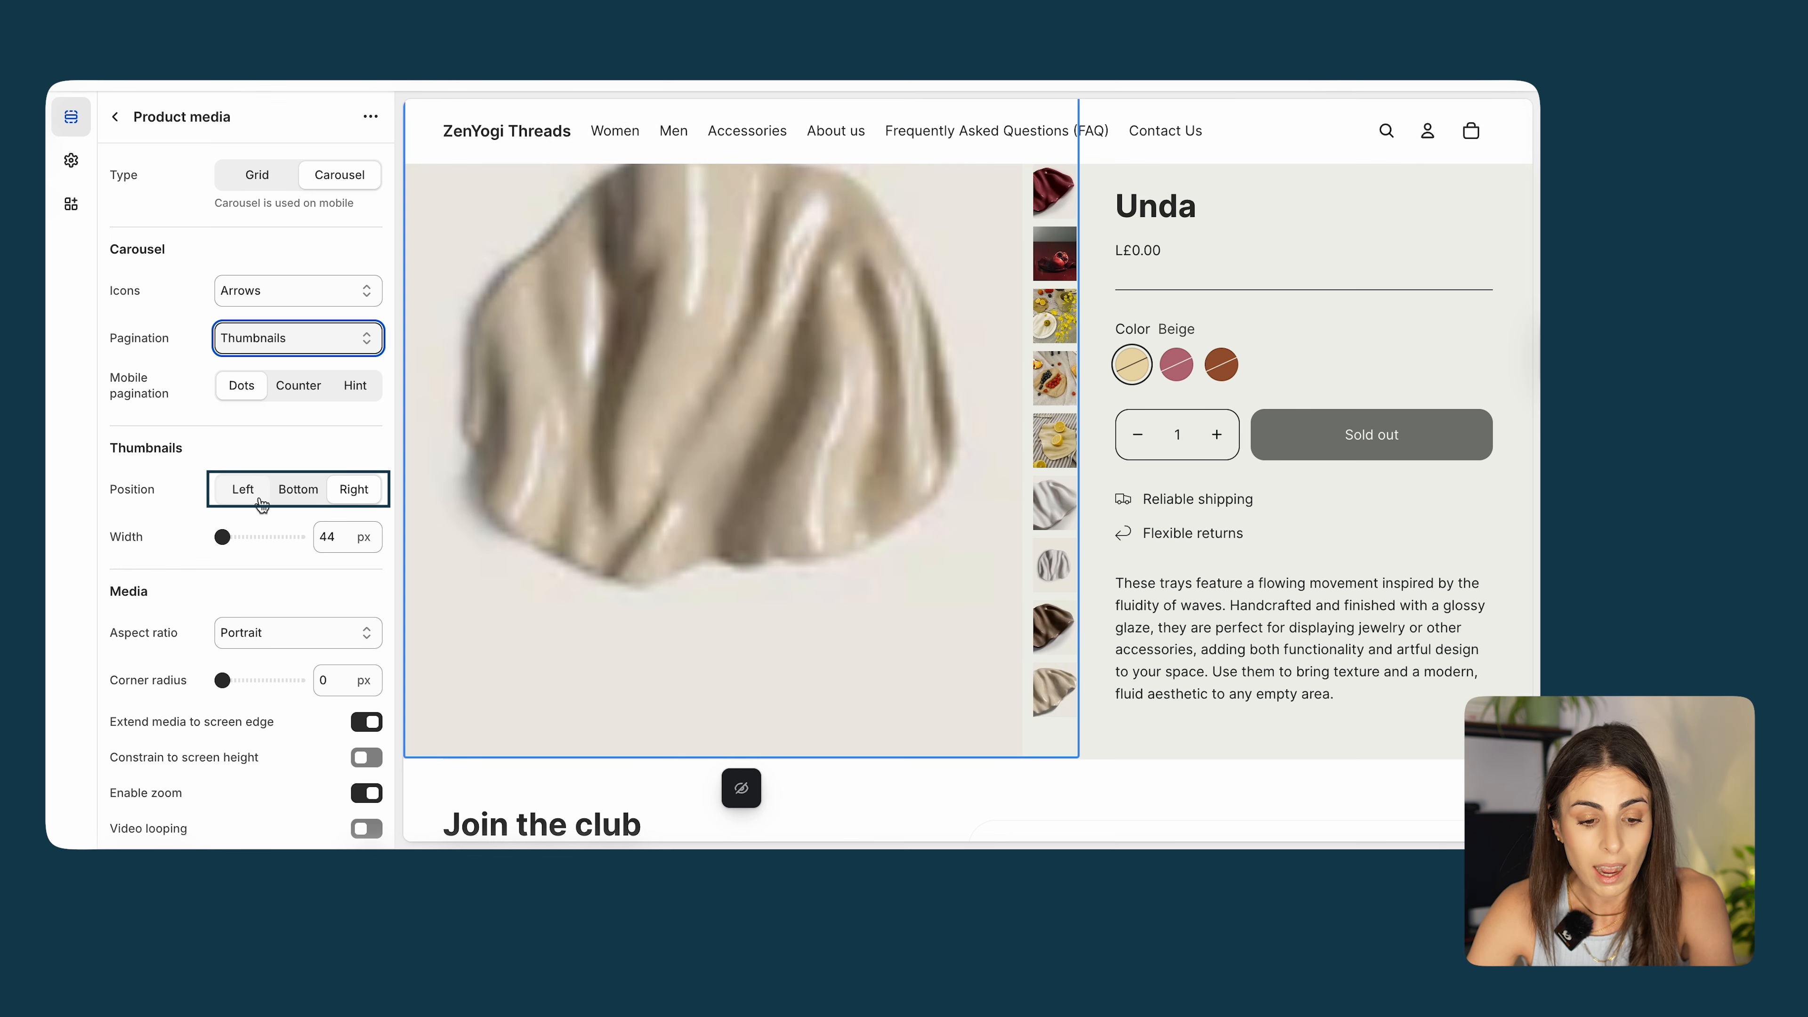
Set the product media thumbnails' position to Bottom and check it in the page preview.
left_click(292, 500)
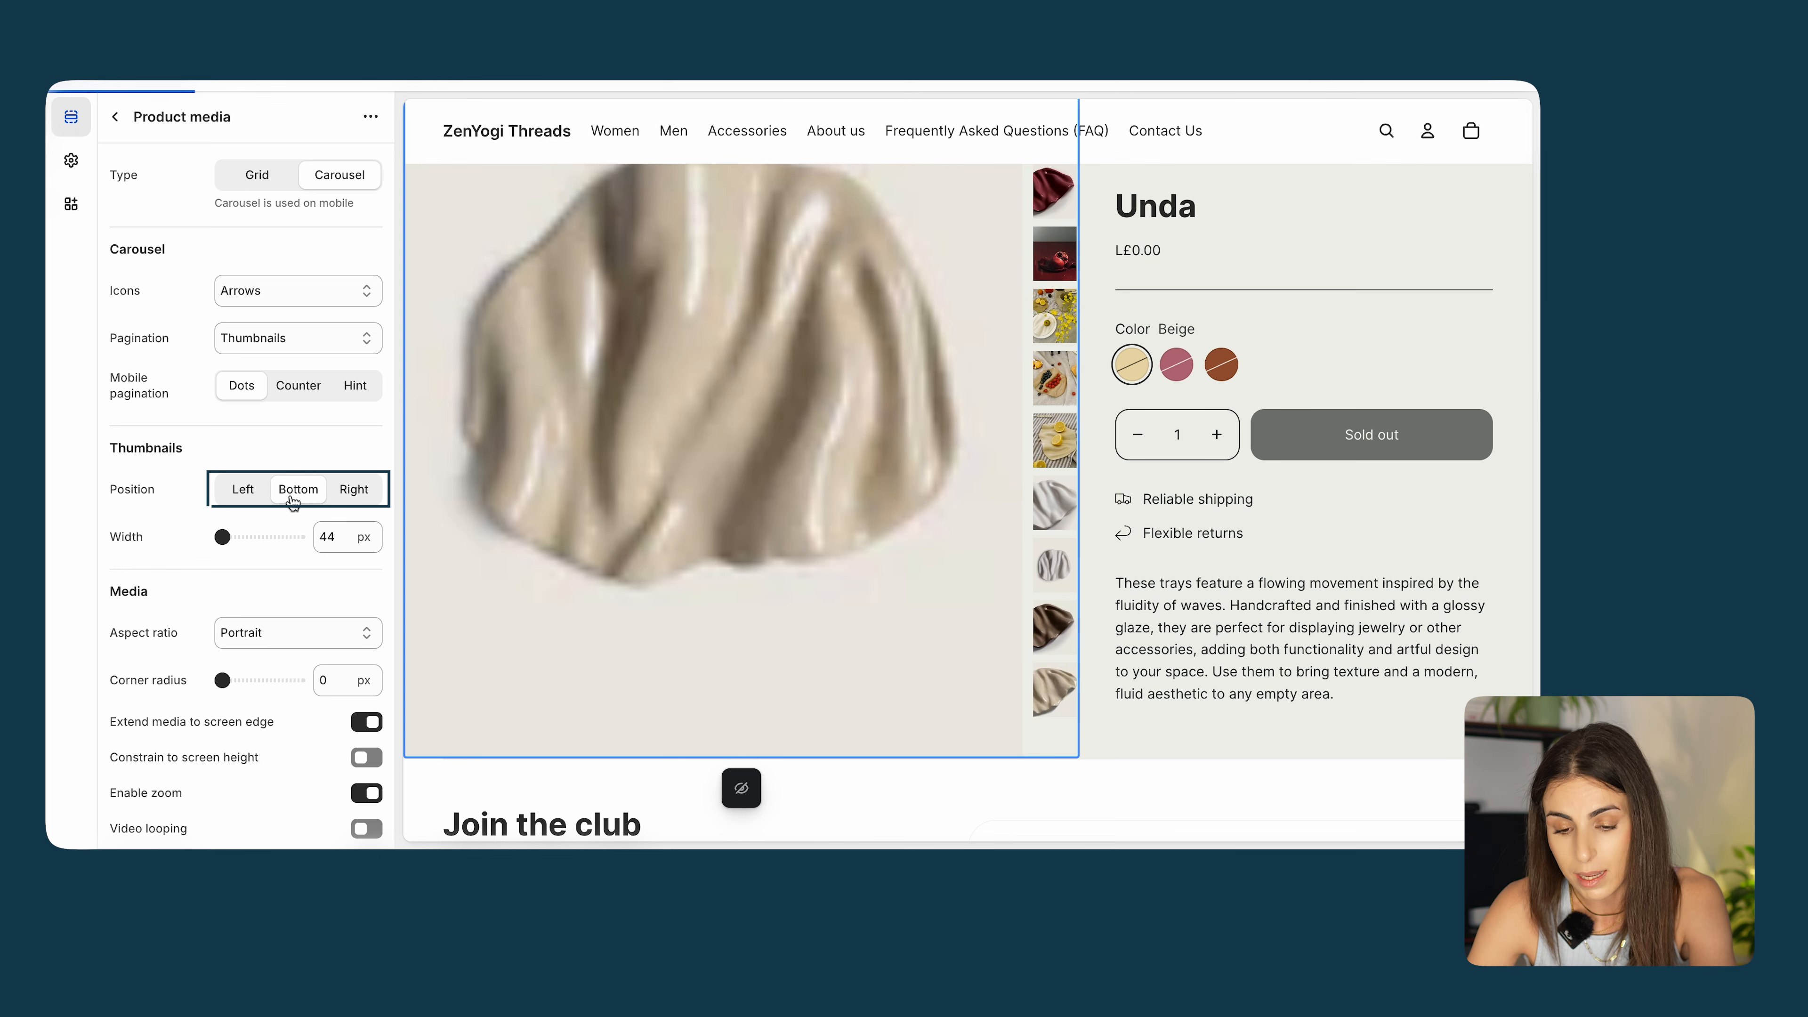
scroll(716, 524, "down", 2)
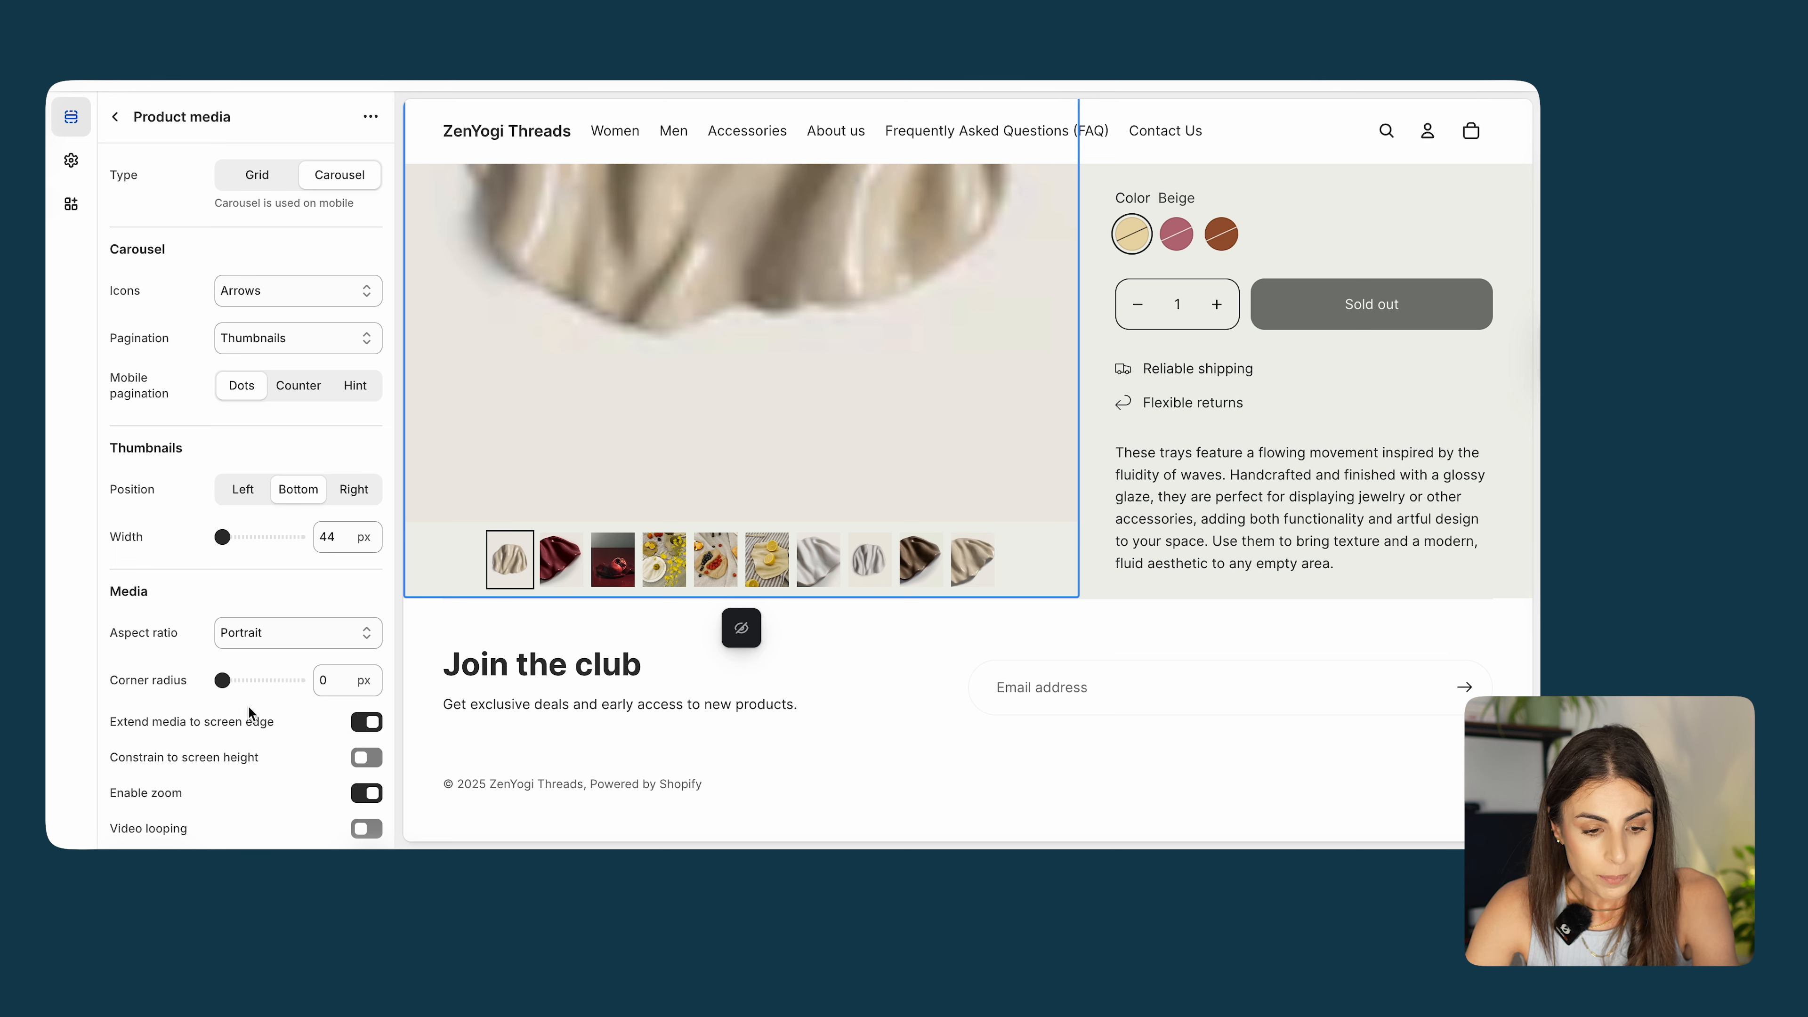
Set the product media aspect ratio to Square and turn off extending media to the screen edge.
scroll(247, 652, "down", 2)
scroll(247, 646, "down", 2)
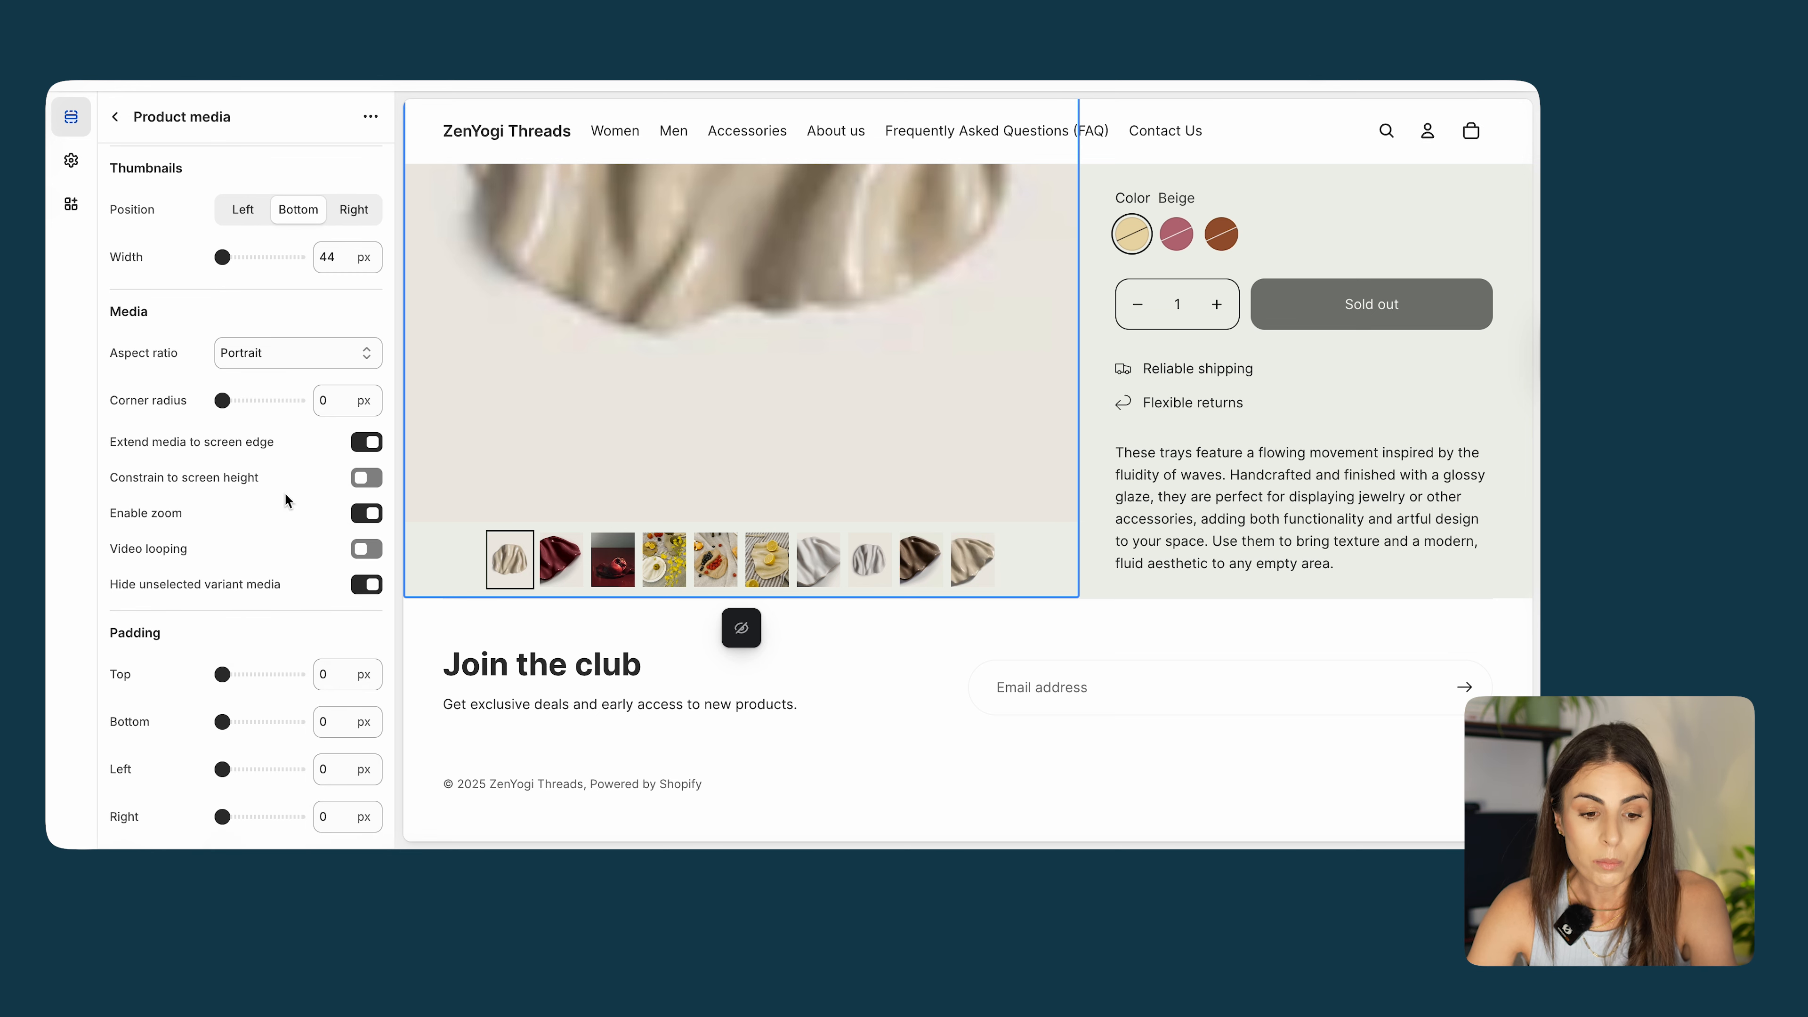
left_click(262, 357)
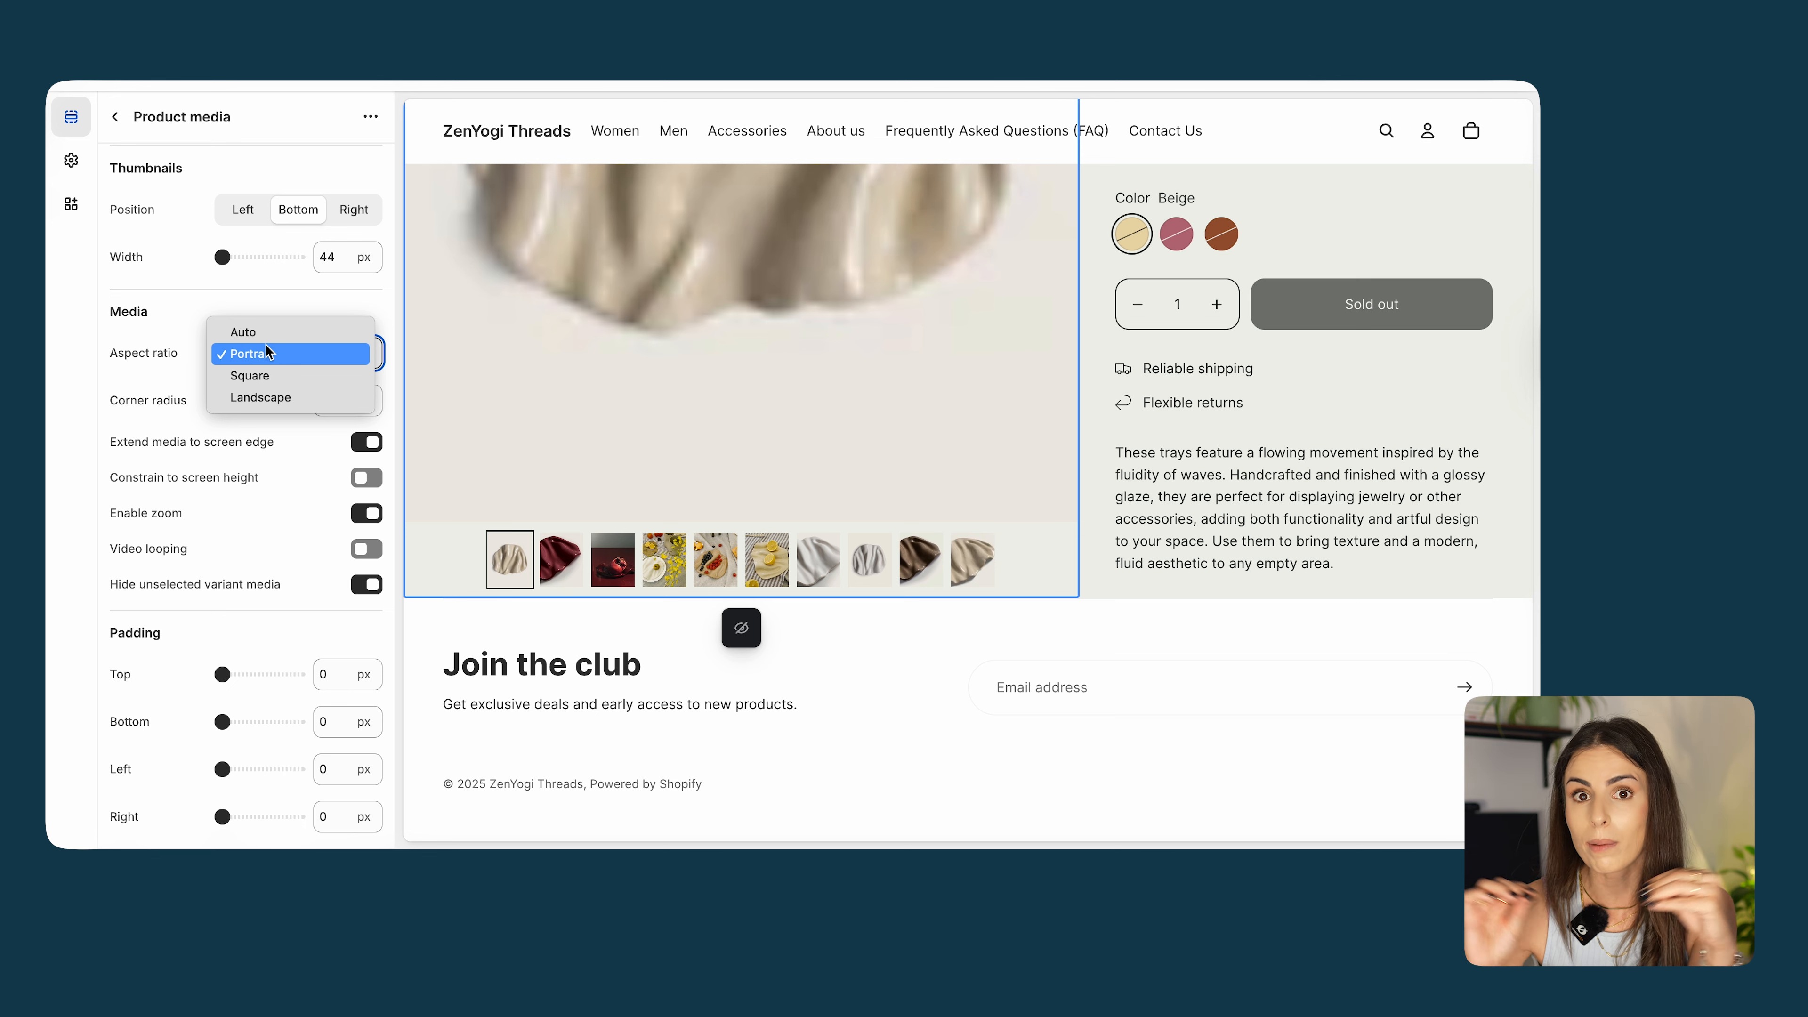
left_click(270, 377)
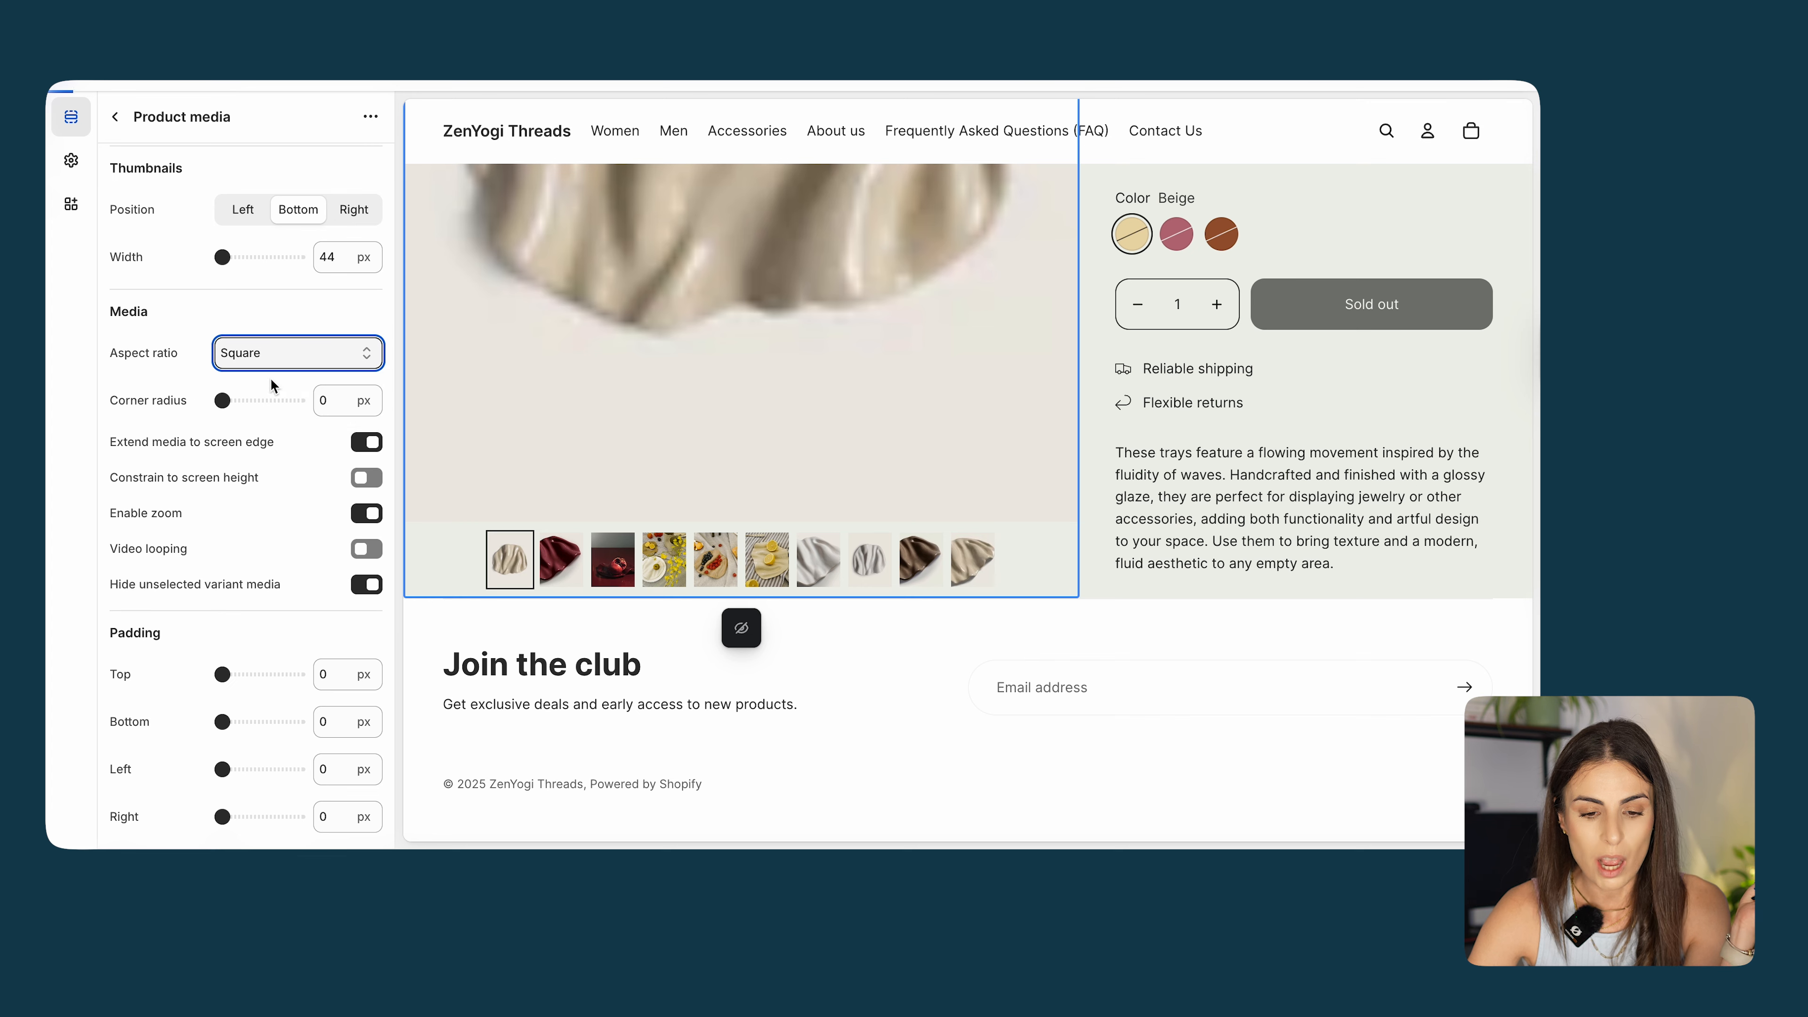
scroll(694, 517, "down", 2)
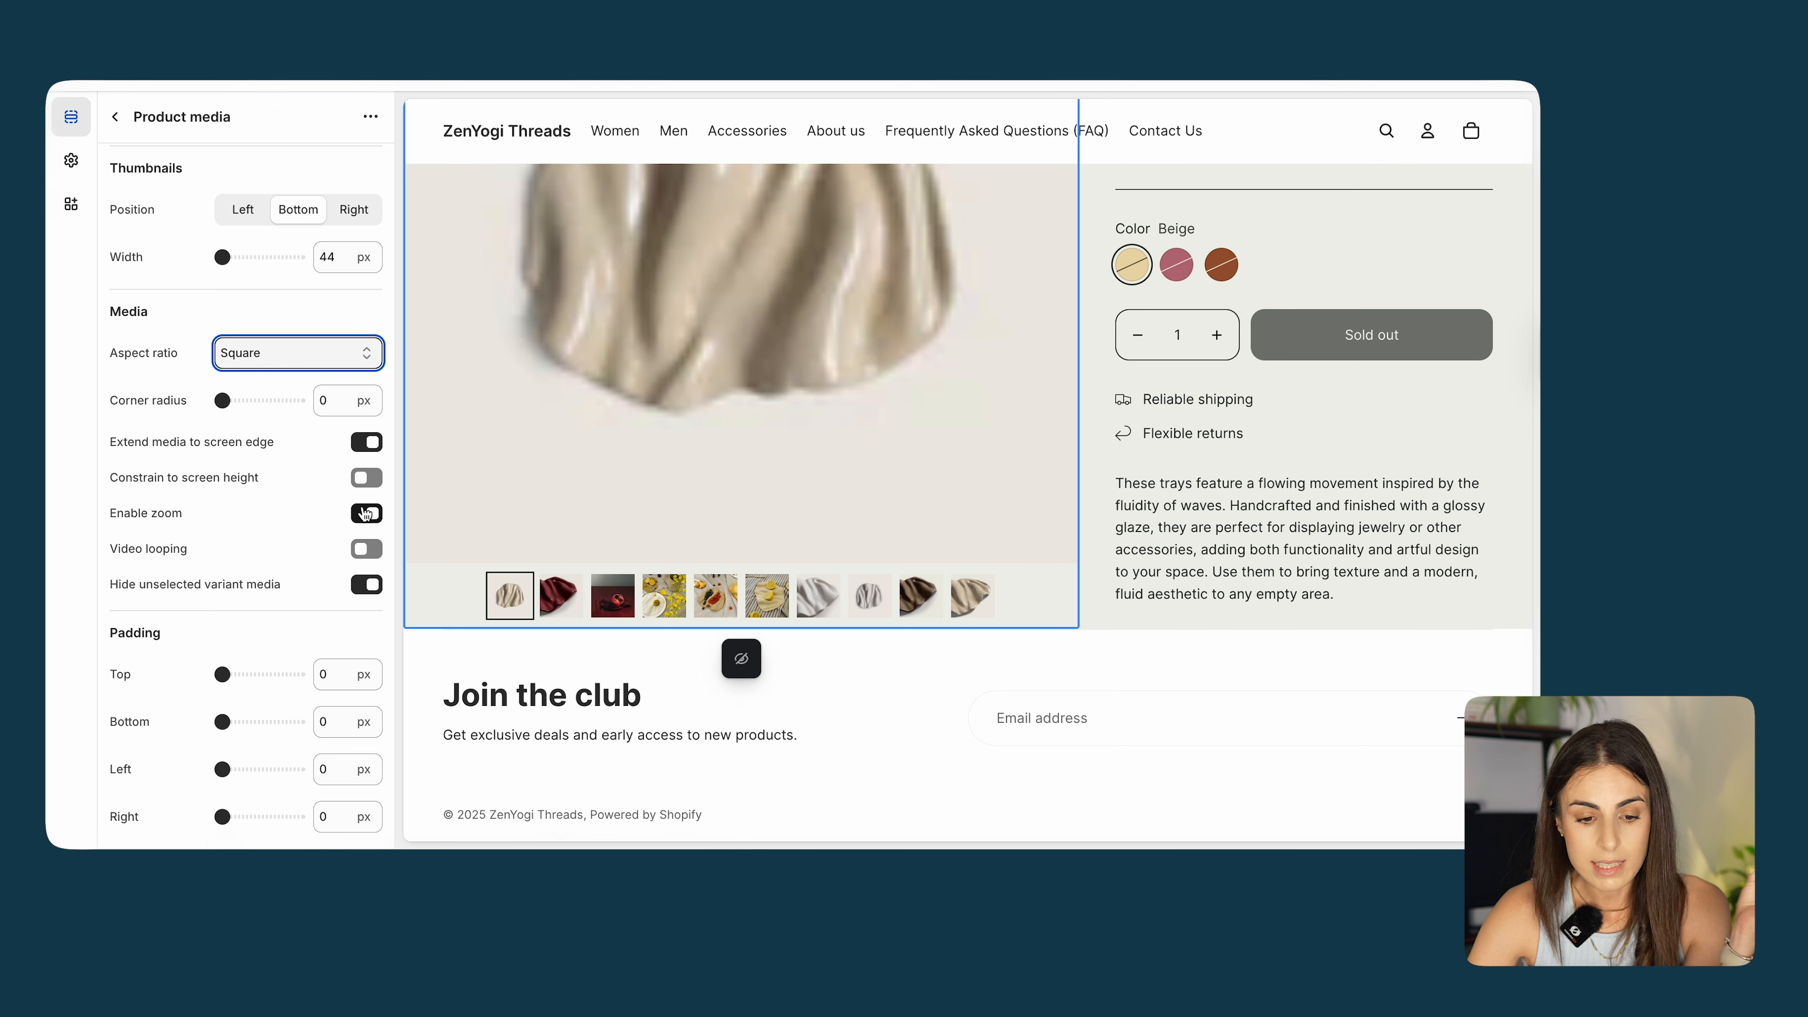
left_click(365, 444)
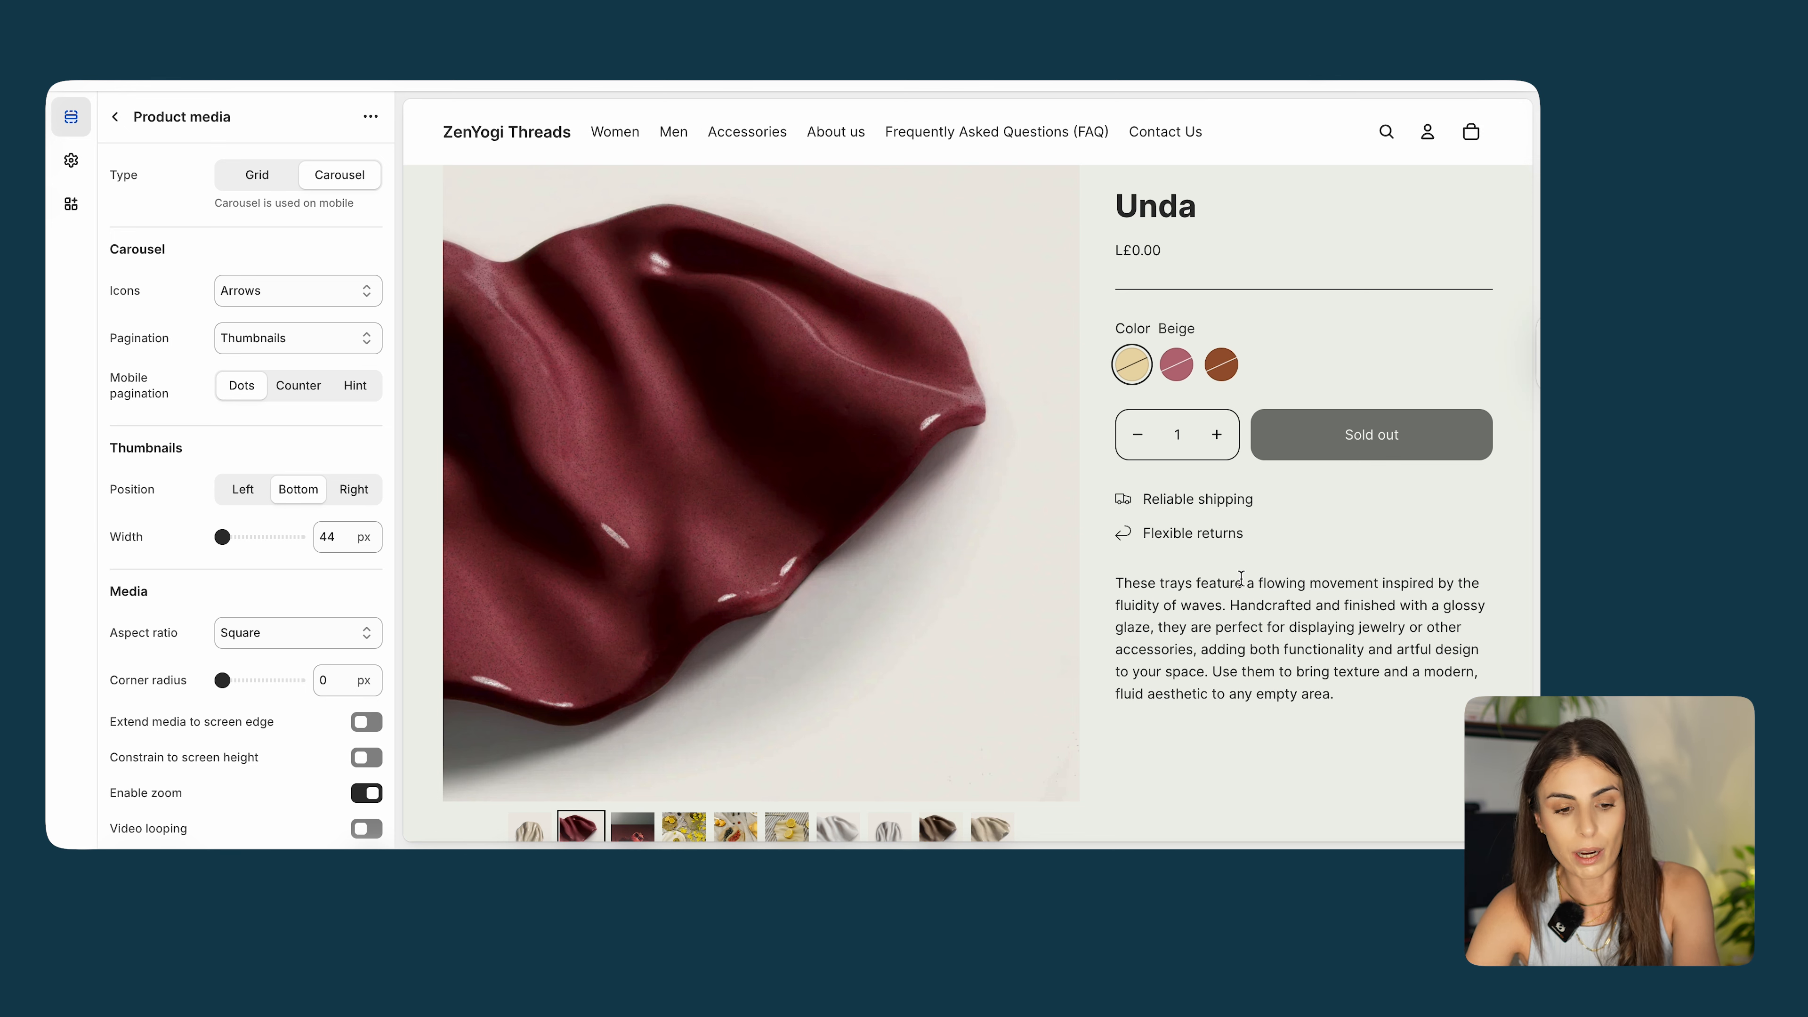
Move the Product description block directly below the Header block within the Details group of the Product information section.
left_click(115, 117)
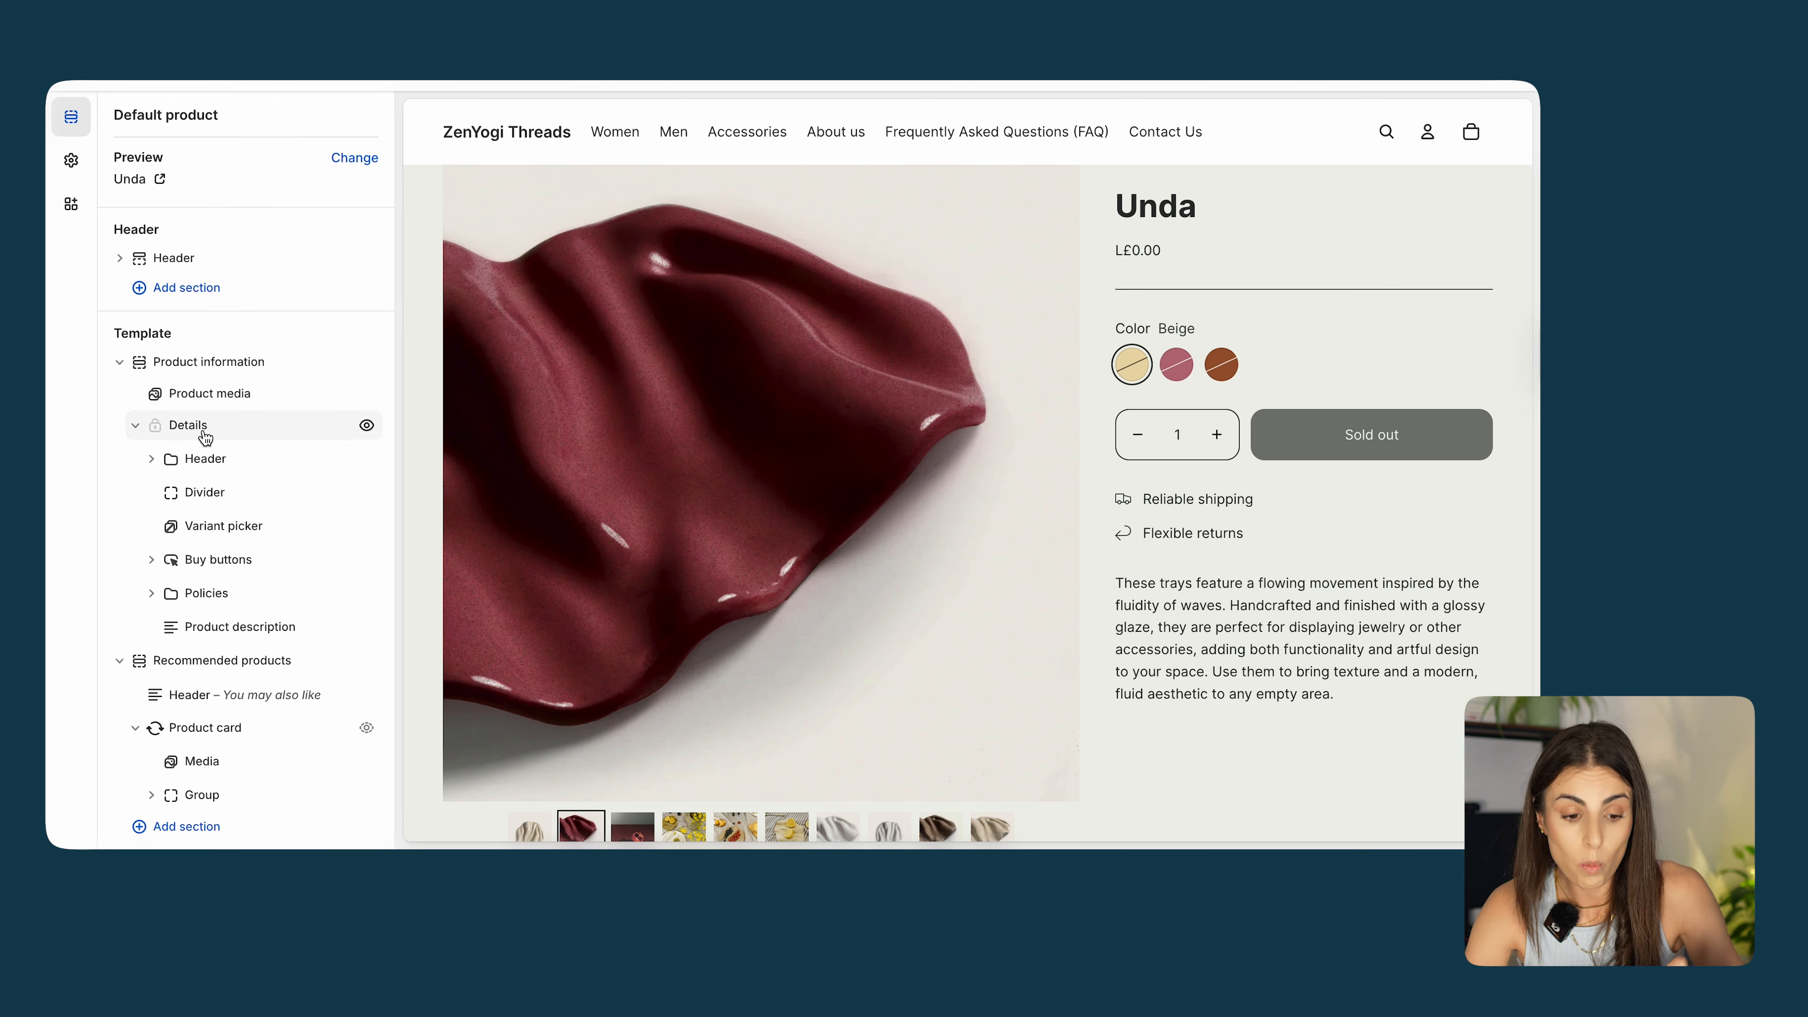
left_click(136, 426)
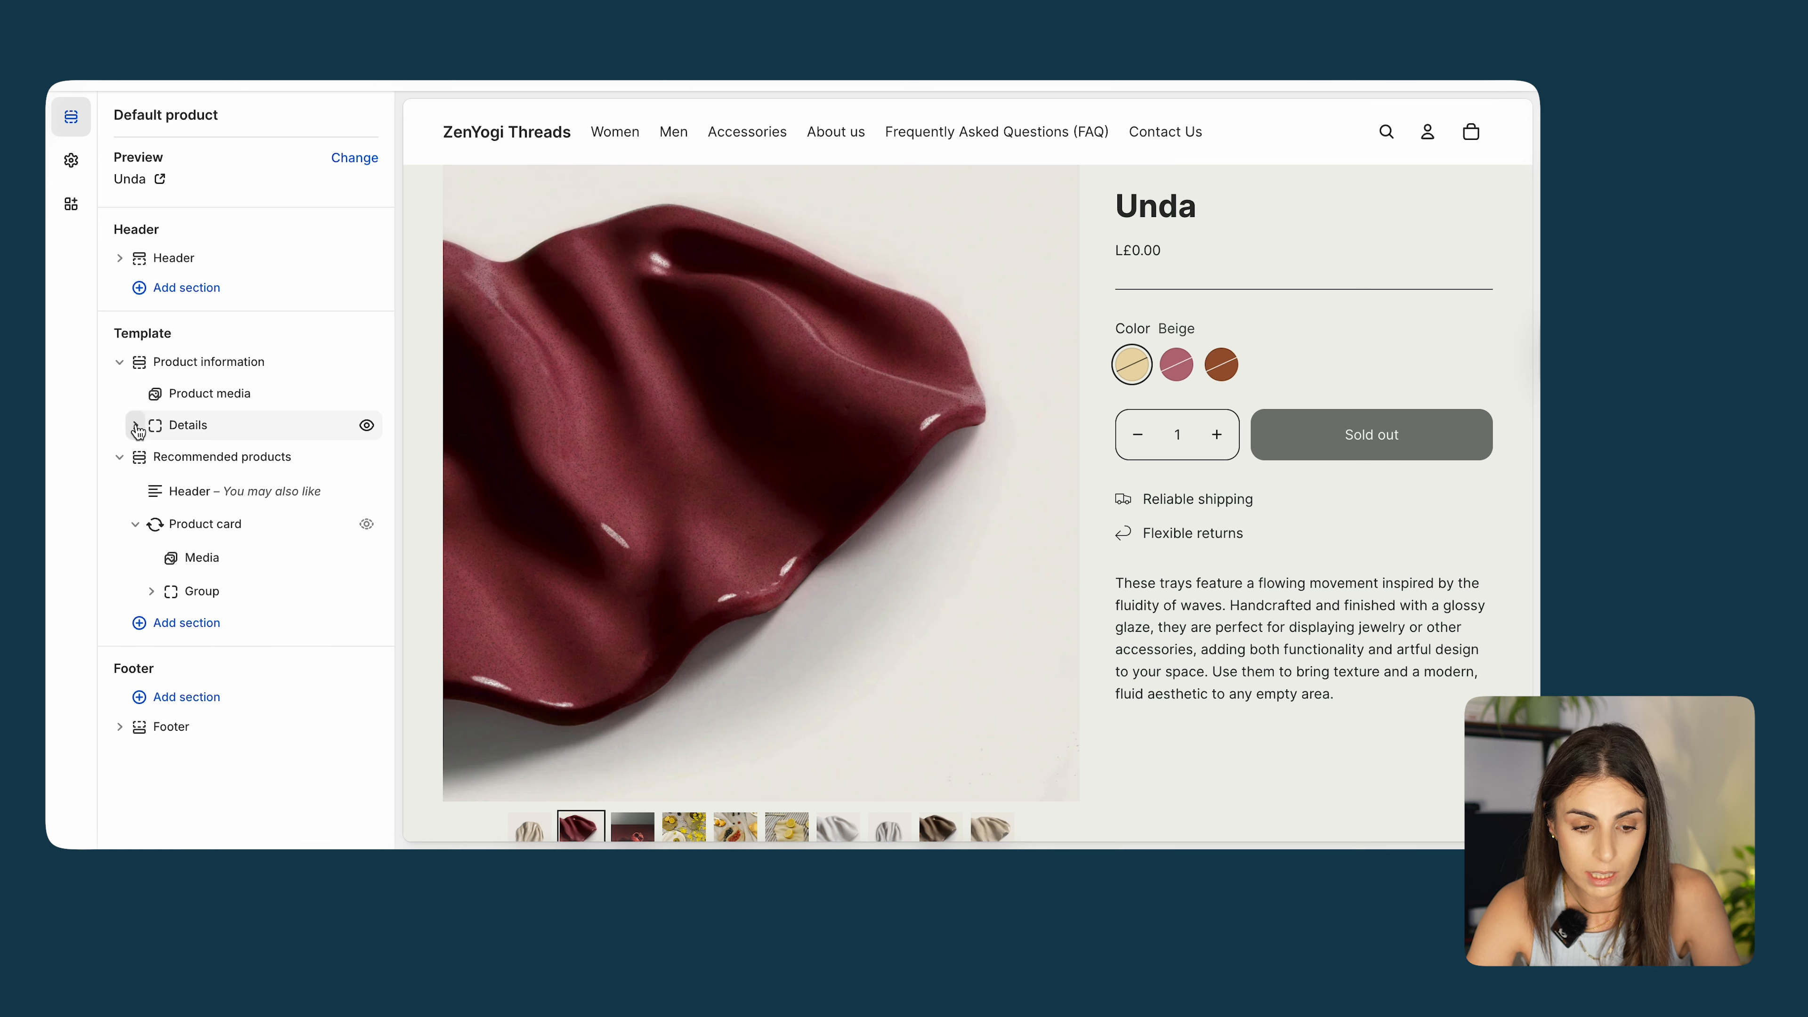
left_click(135, 426)
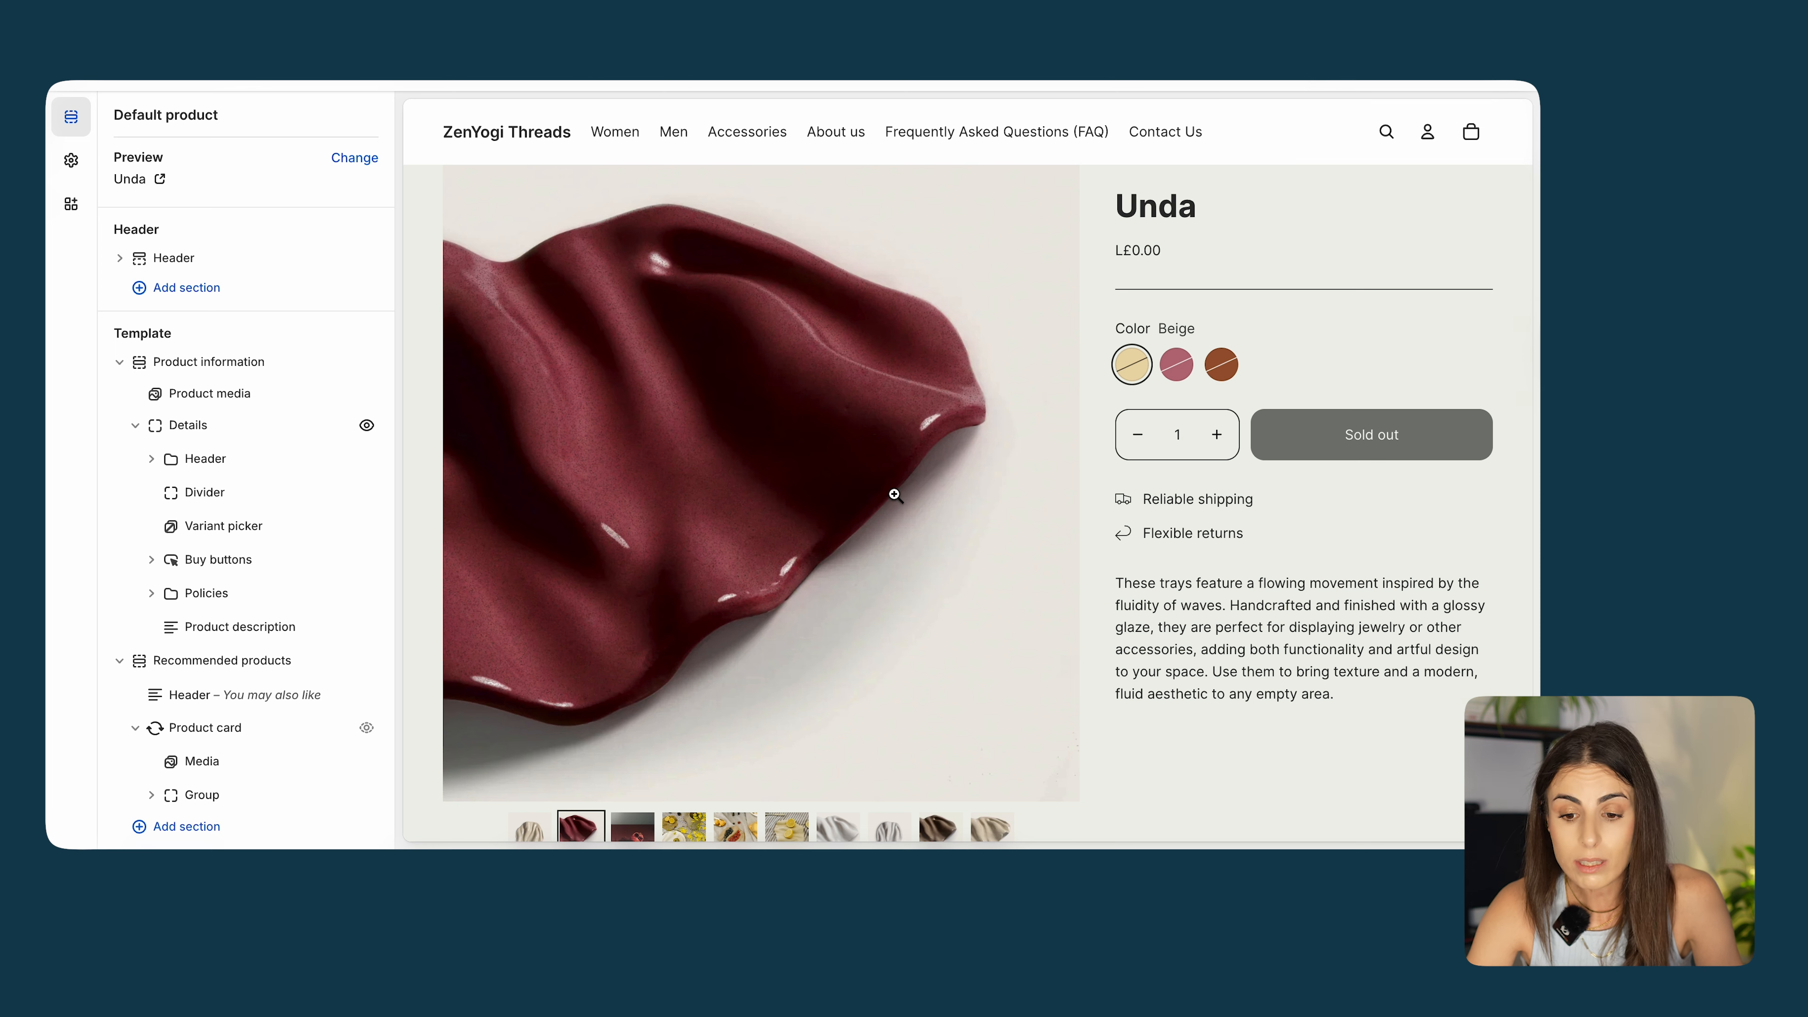
left_click_drag(165, 641, 171, 481)
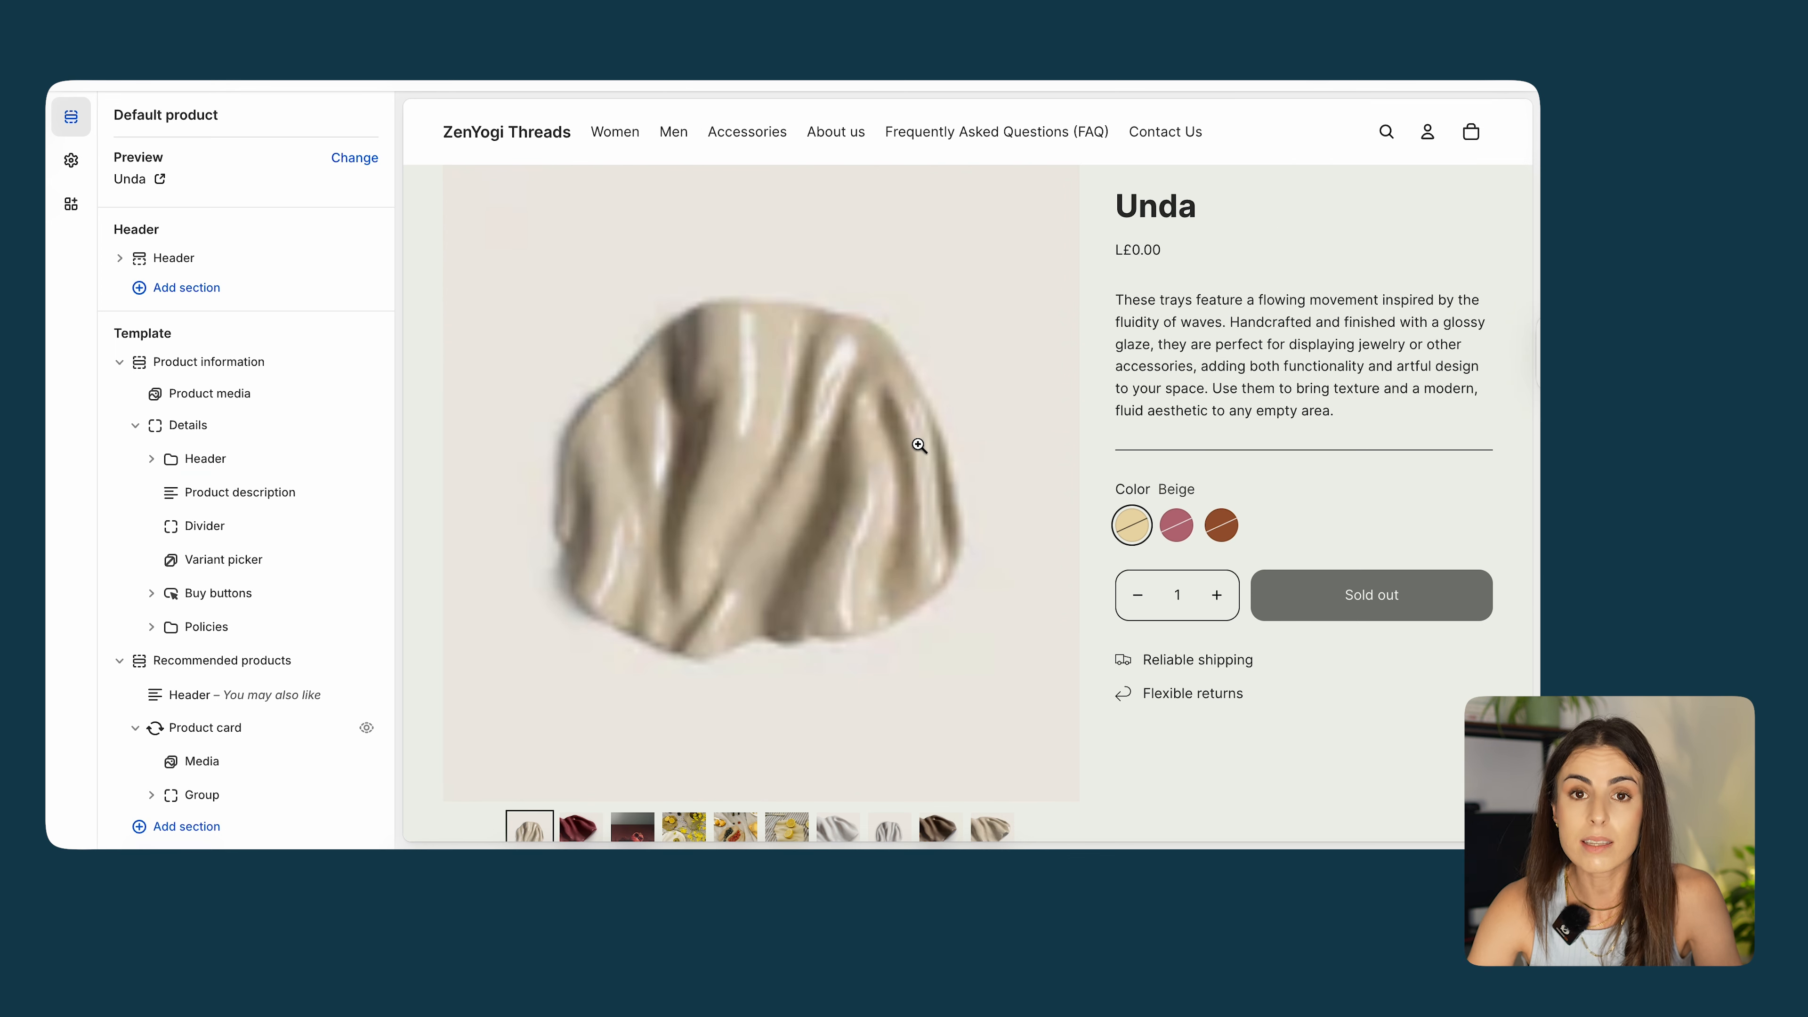
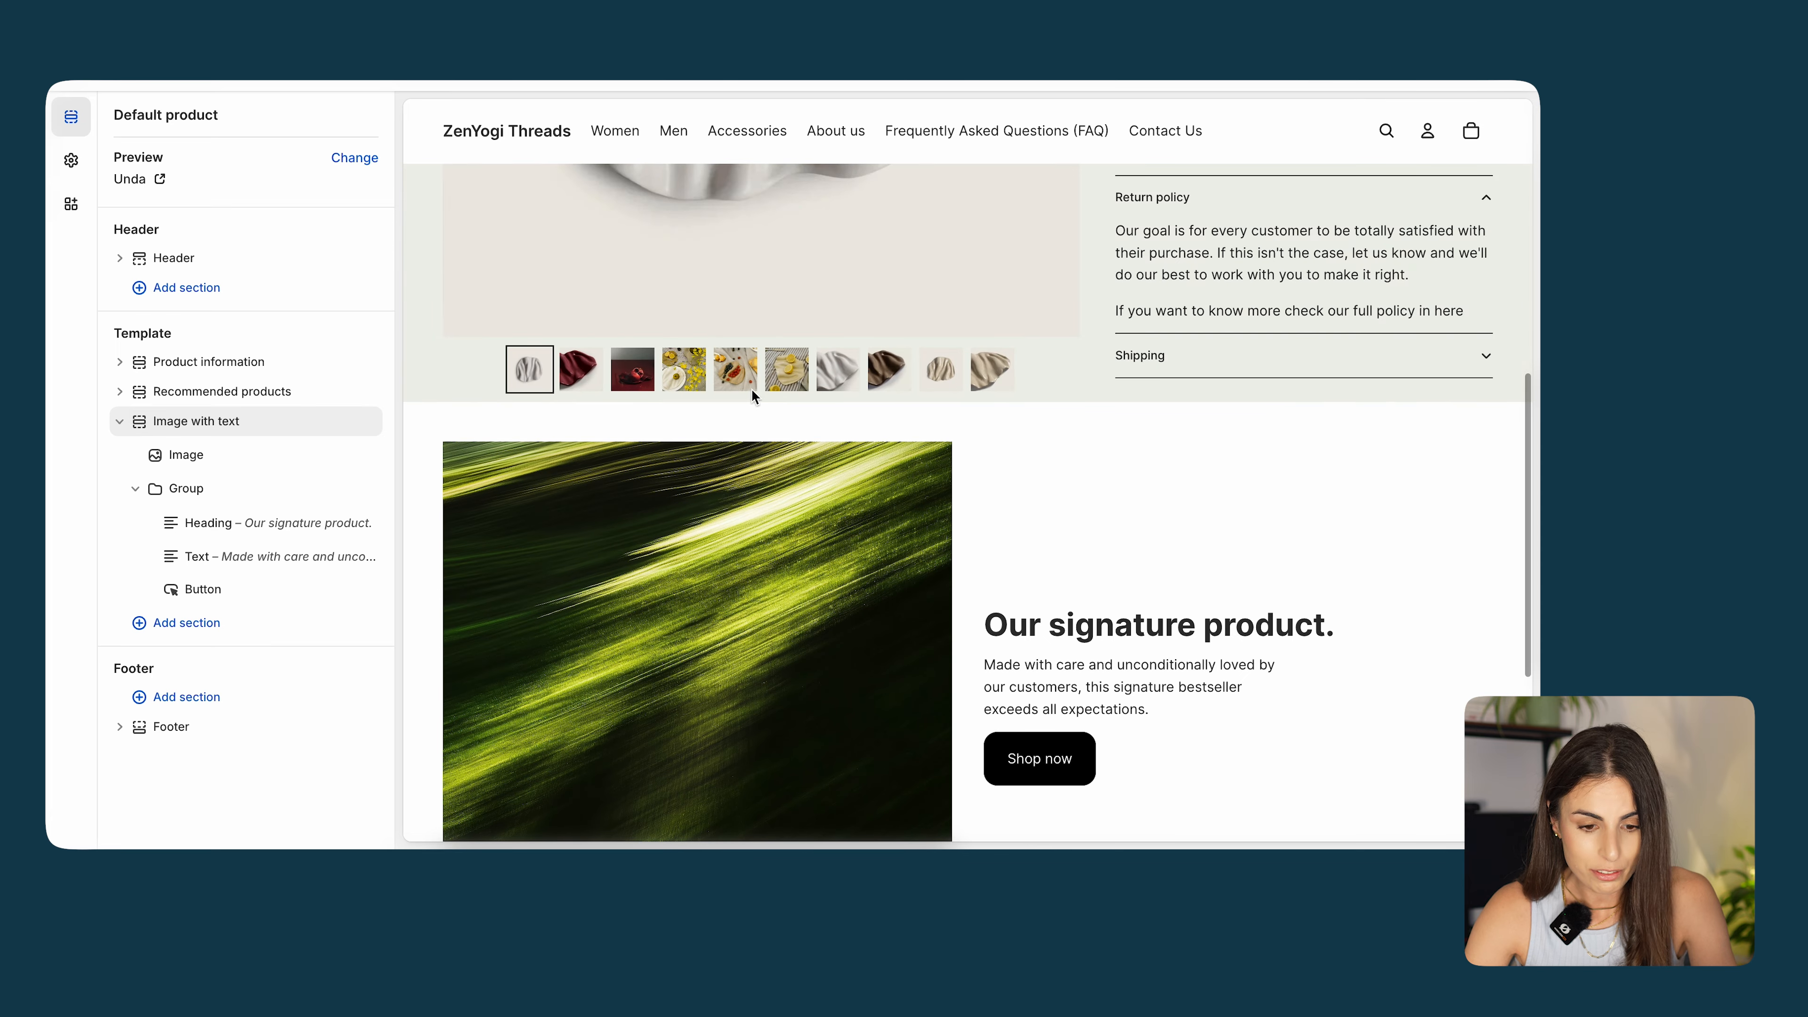
left_click(186, 624)
type("rei")
key("BackSpace")
key("BackSpace")
type("ic")
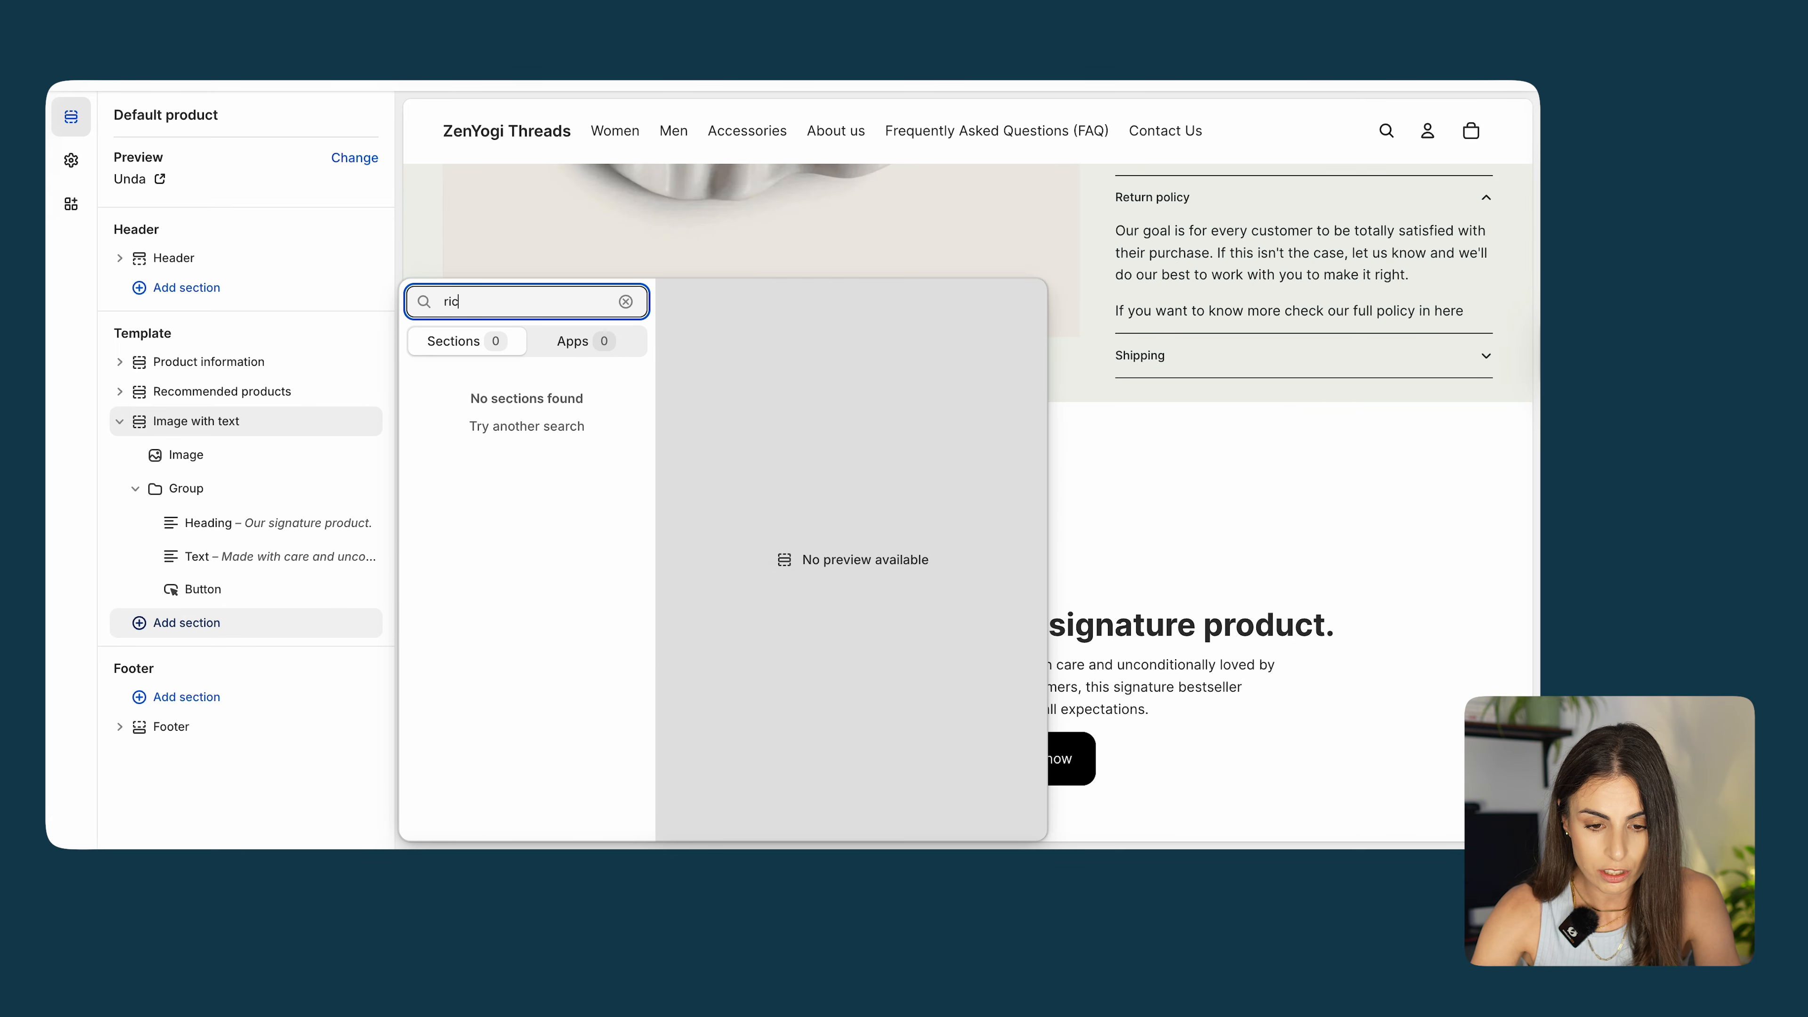
key("BackSpace")
type("ch")
key("BackSpace")
key("BackSpace")
key("Escape")
Set the image of the Image with text section to imgi_11_Unda-taupe-2 from the store's files and check it in the preview.
scroll(967, 571, "down", 3)
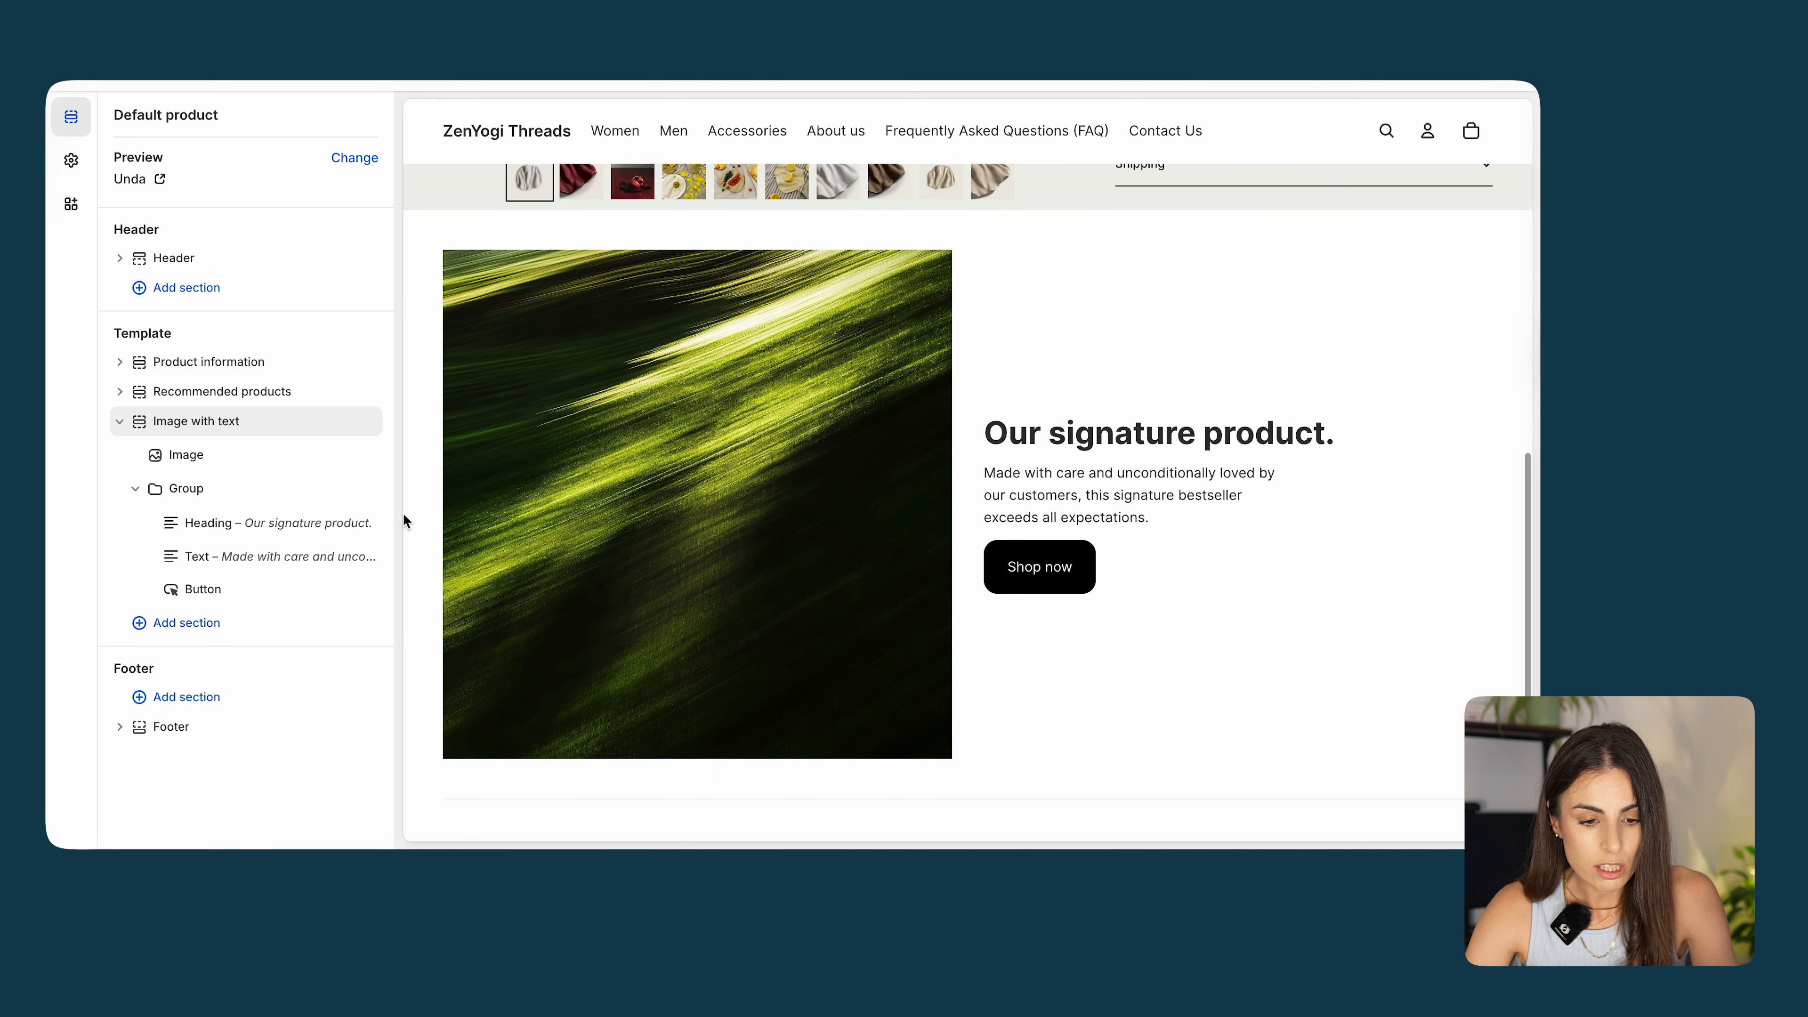
left_click(183, 419)
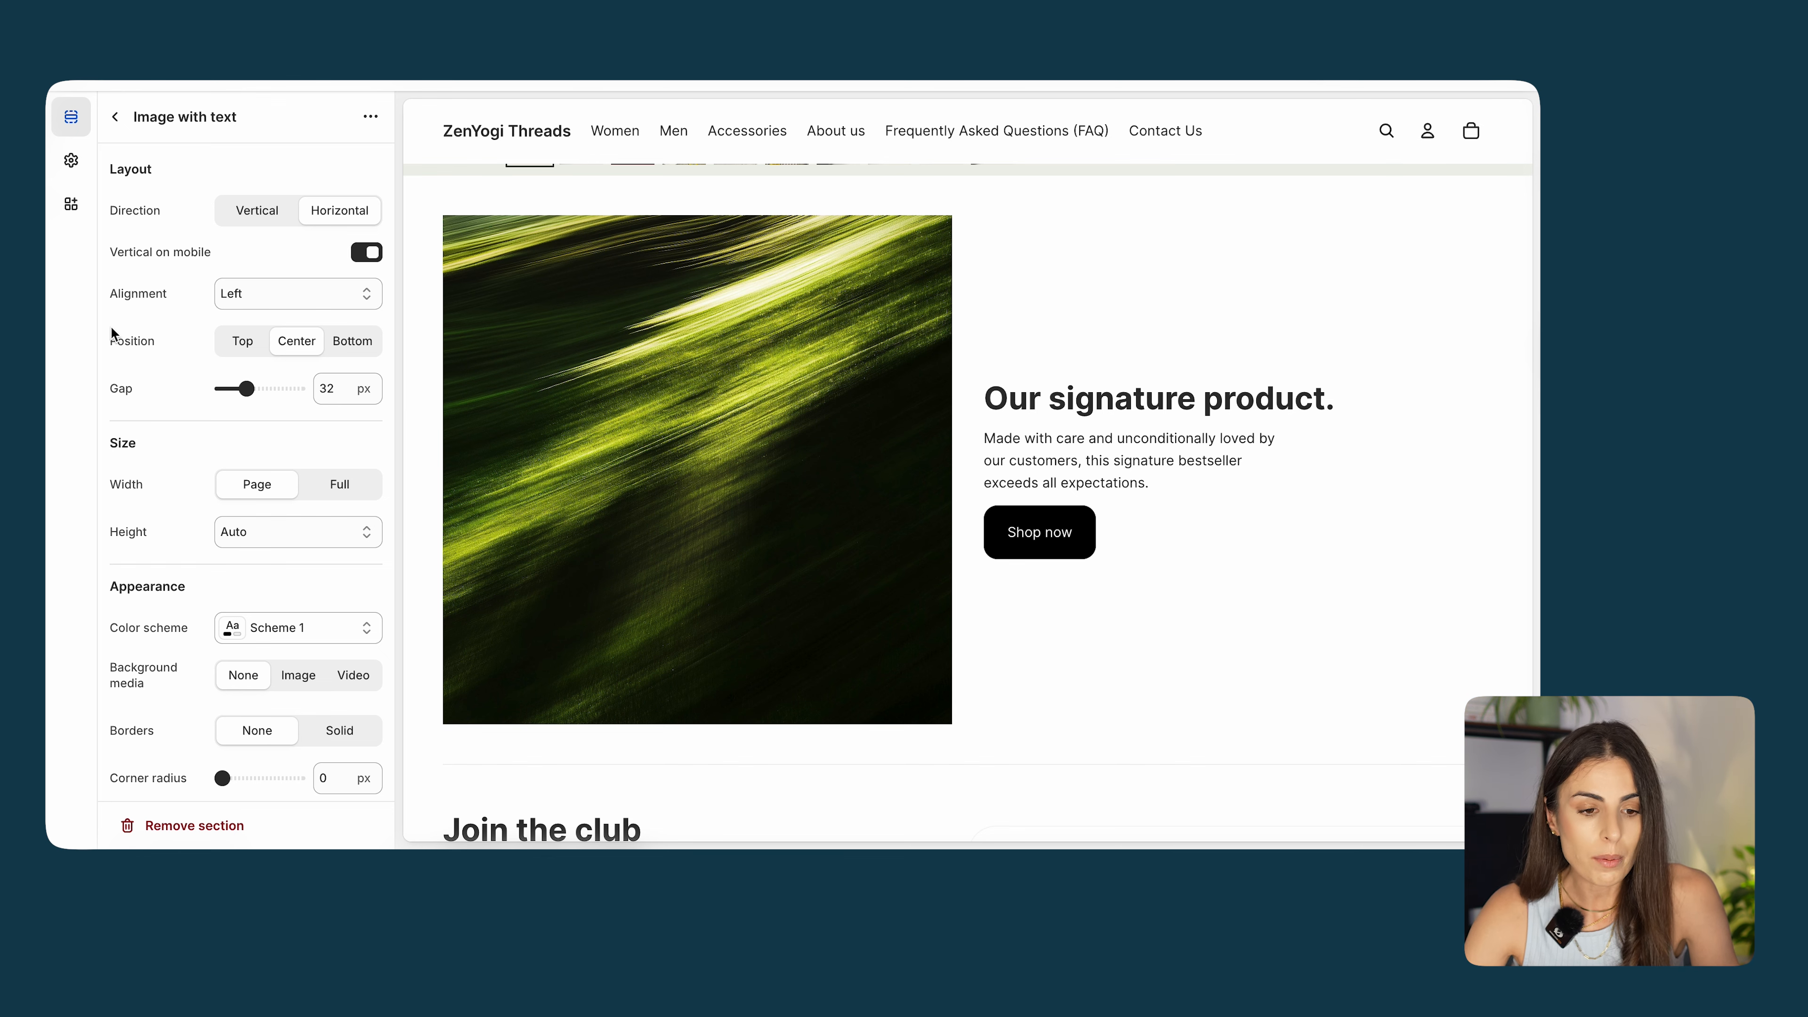
left_click(115, 116)
left_click(187, 455)
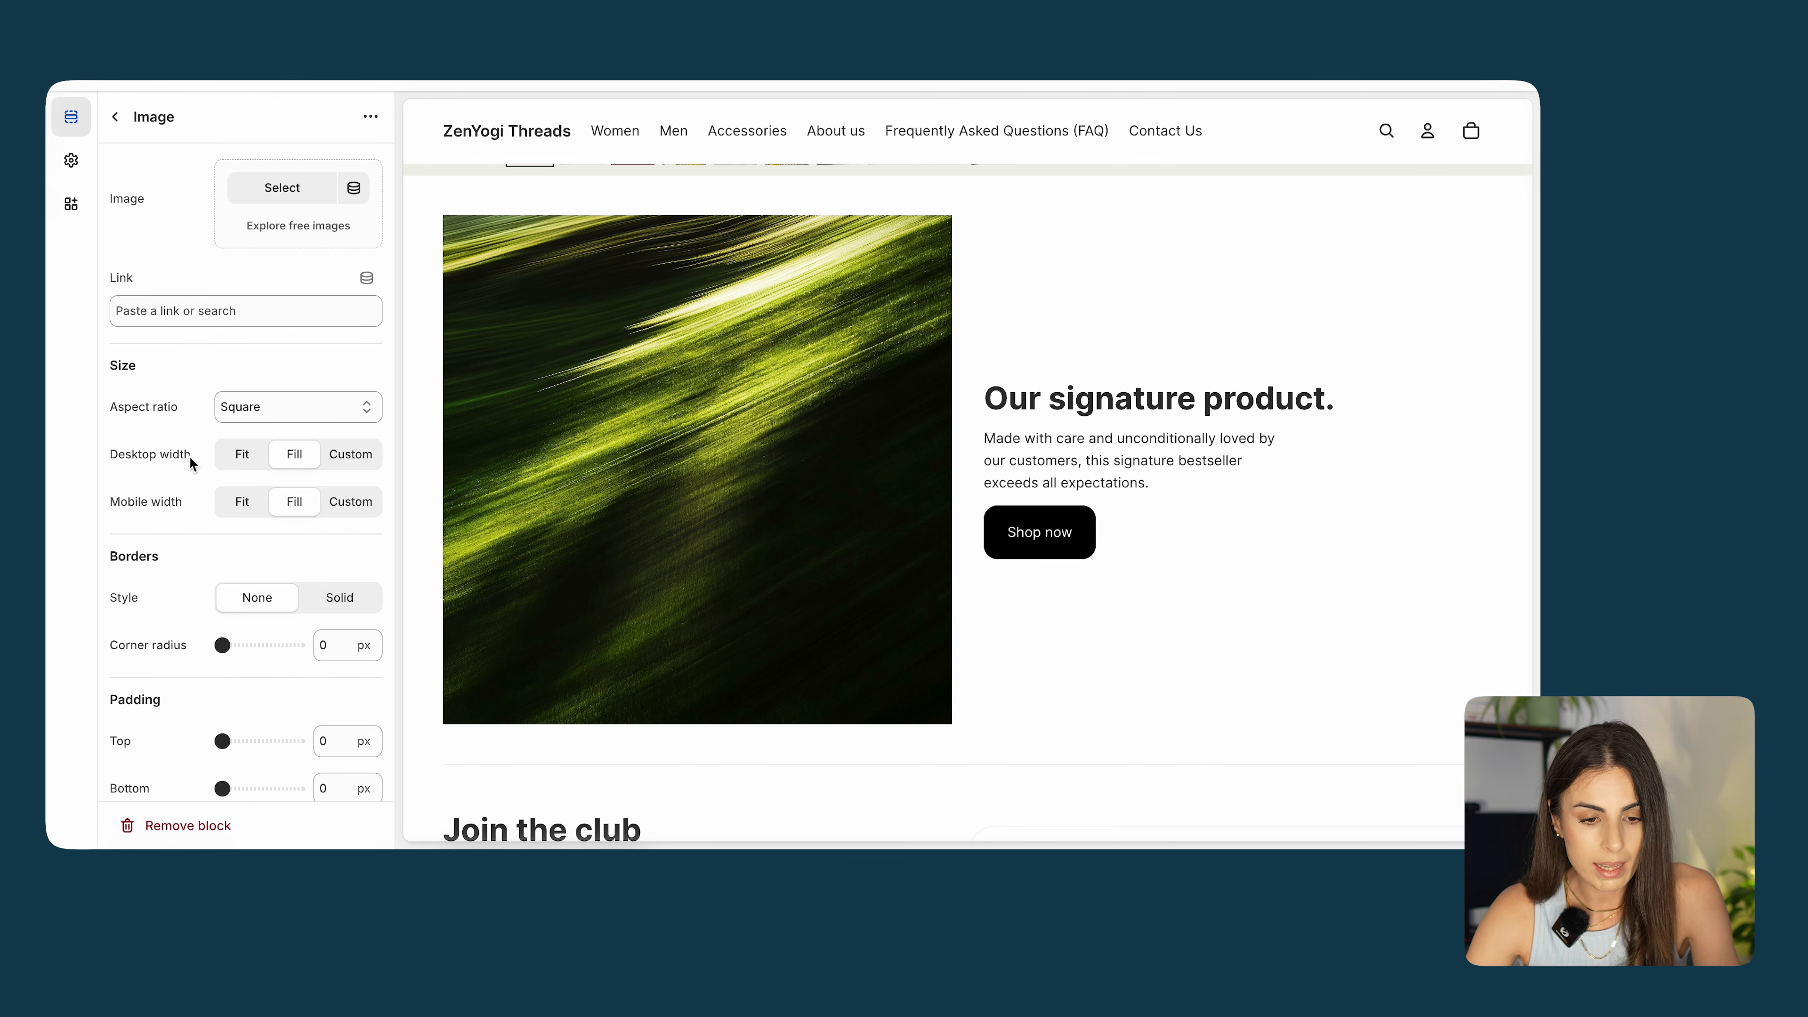
left_click(295, 193)
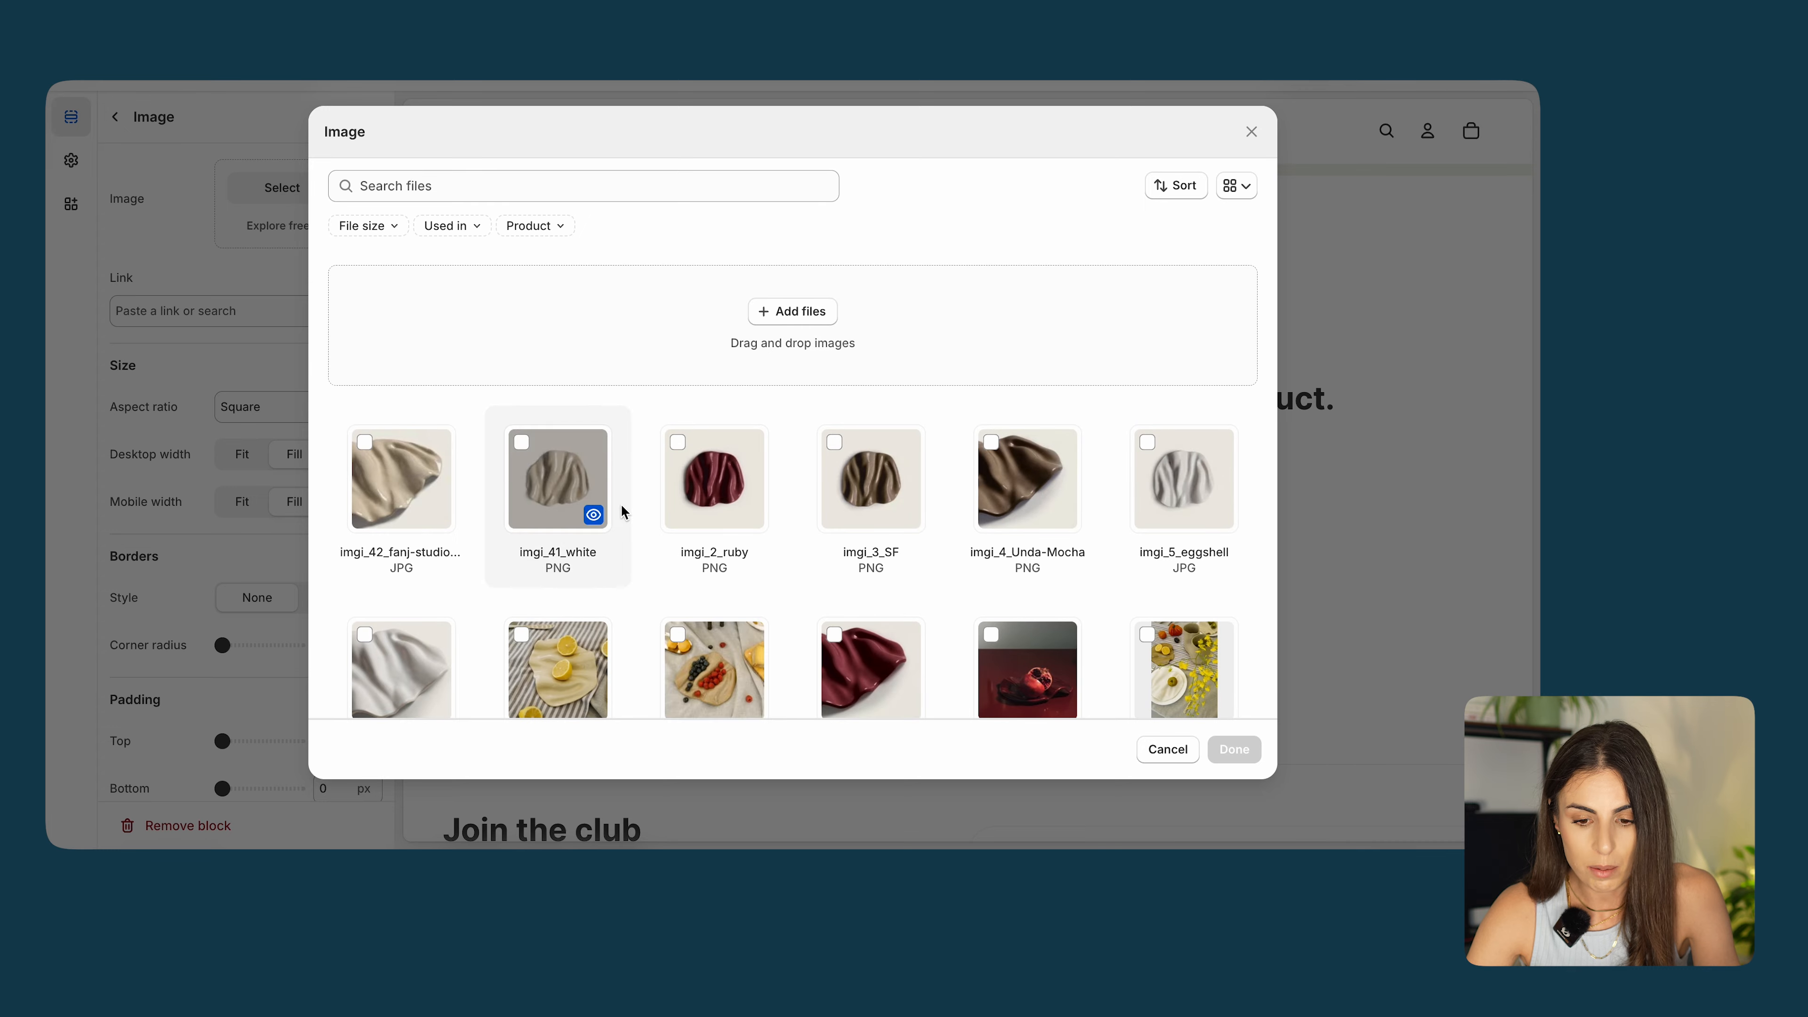
scroll(712, 627, "down", 2)
left_click(694, 581)
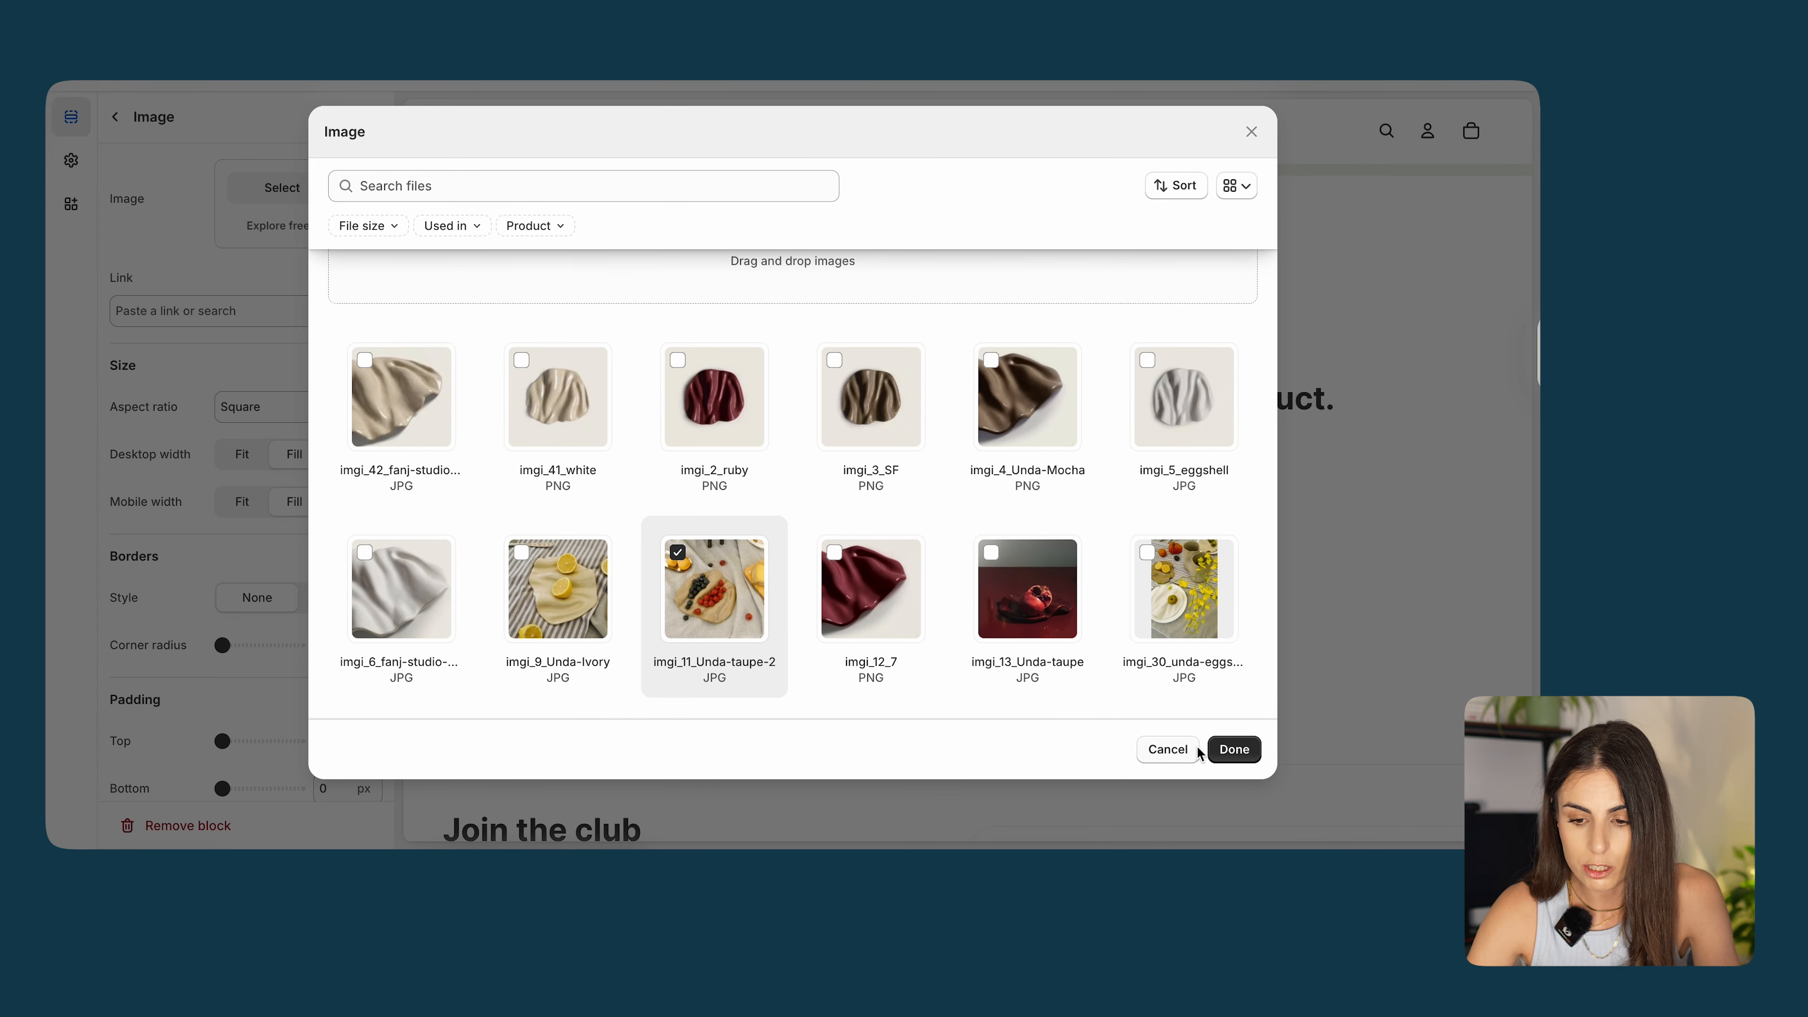
left_click(1233, 749)
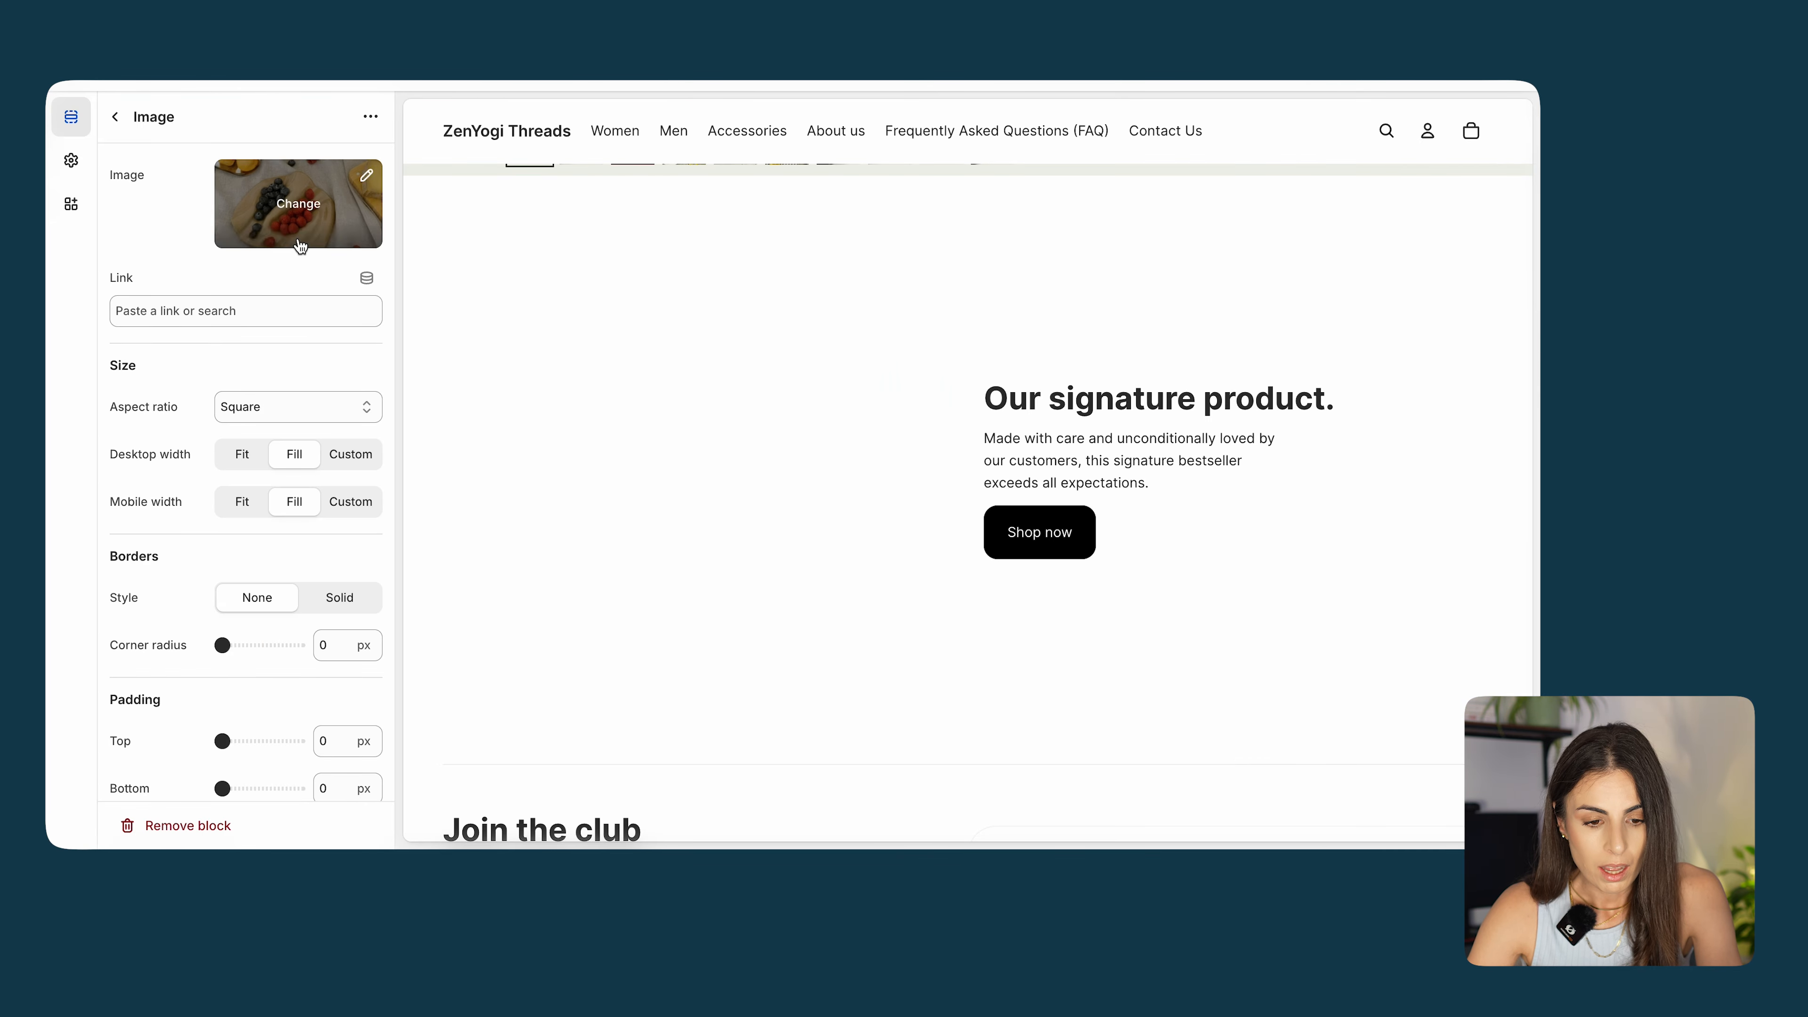
scroll(630, 421, "up", 1)
scroll(630, 421, "down", 1)
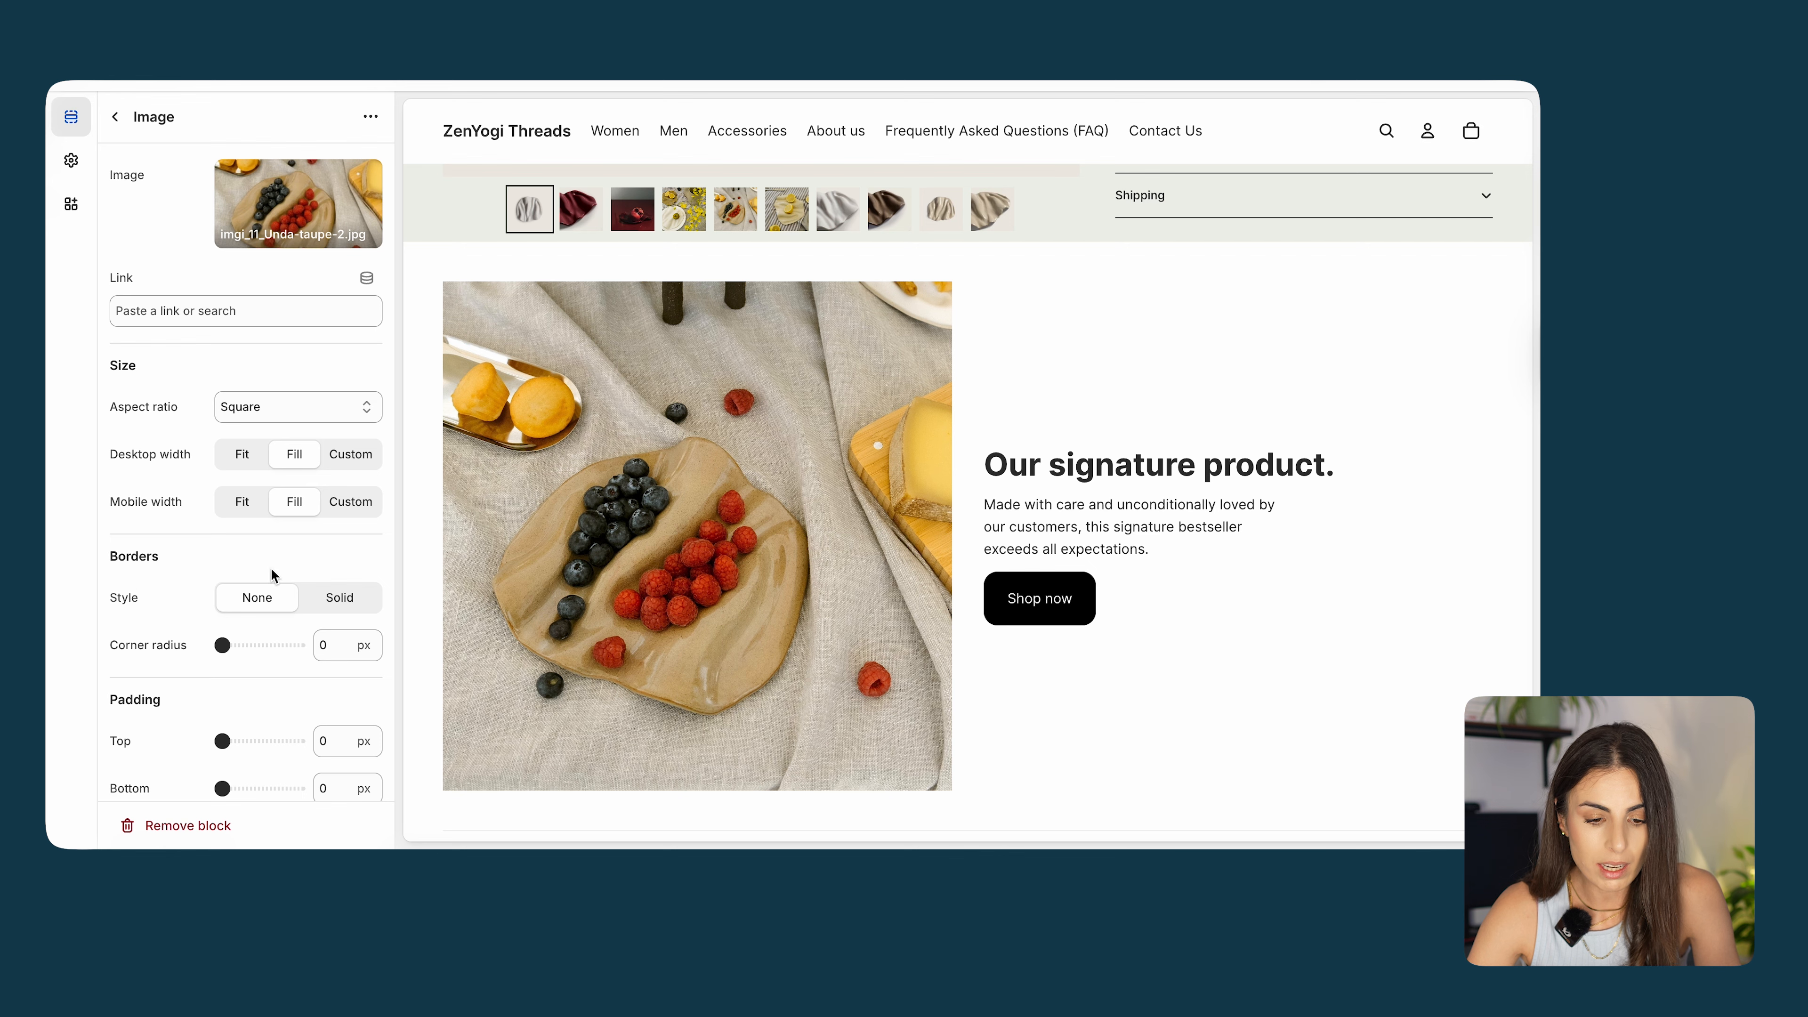
Set the border style of the Image with text section's image to Solid and return to the template outline.
scroll(271, 572, "down", 2)
left_click(352, 490)
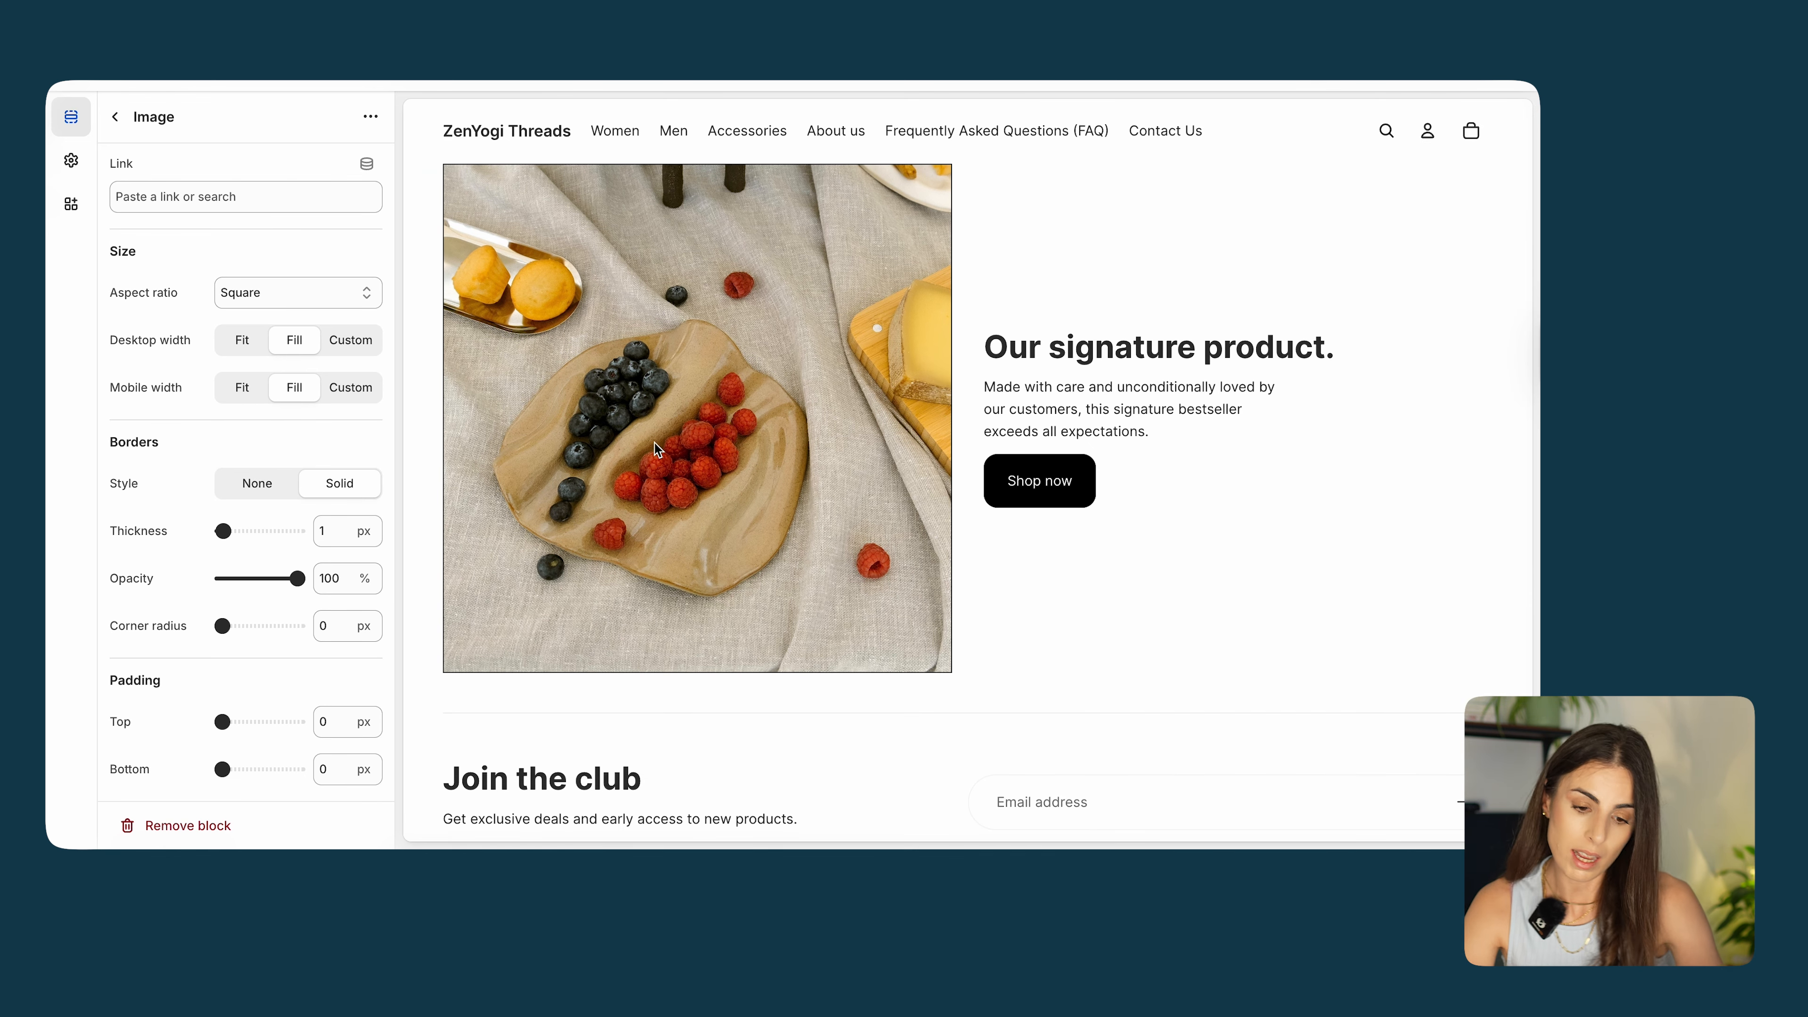
left_click(114, 117)
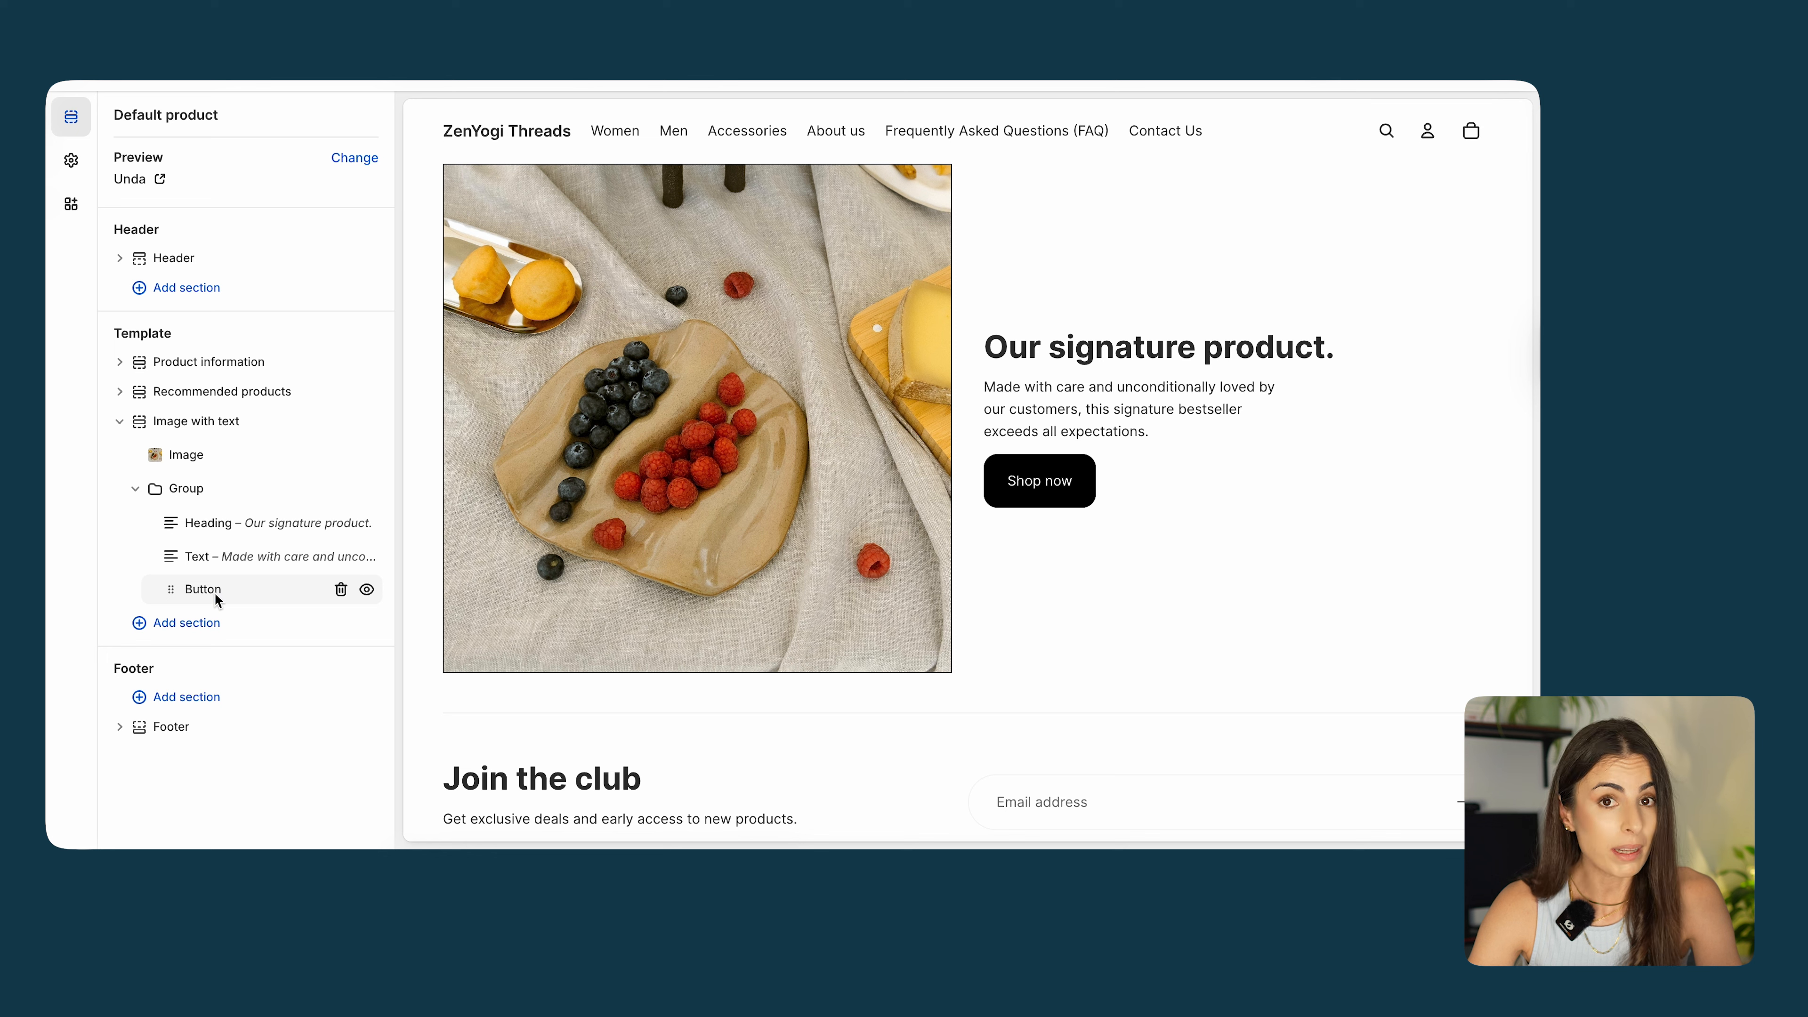
Remove the Button block from the Image with text group and change its heading to "Style they way you like".
left_click(341, 589)
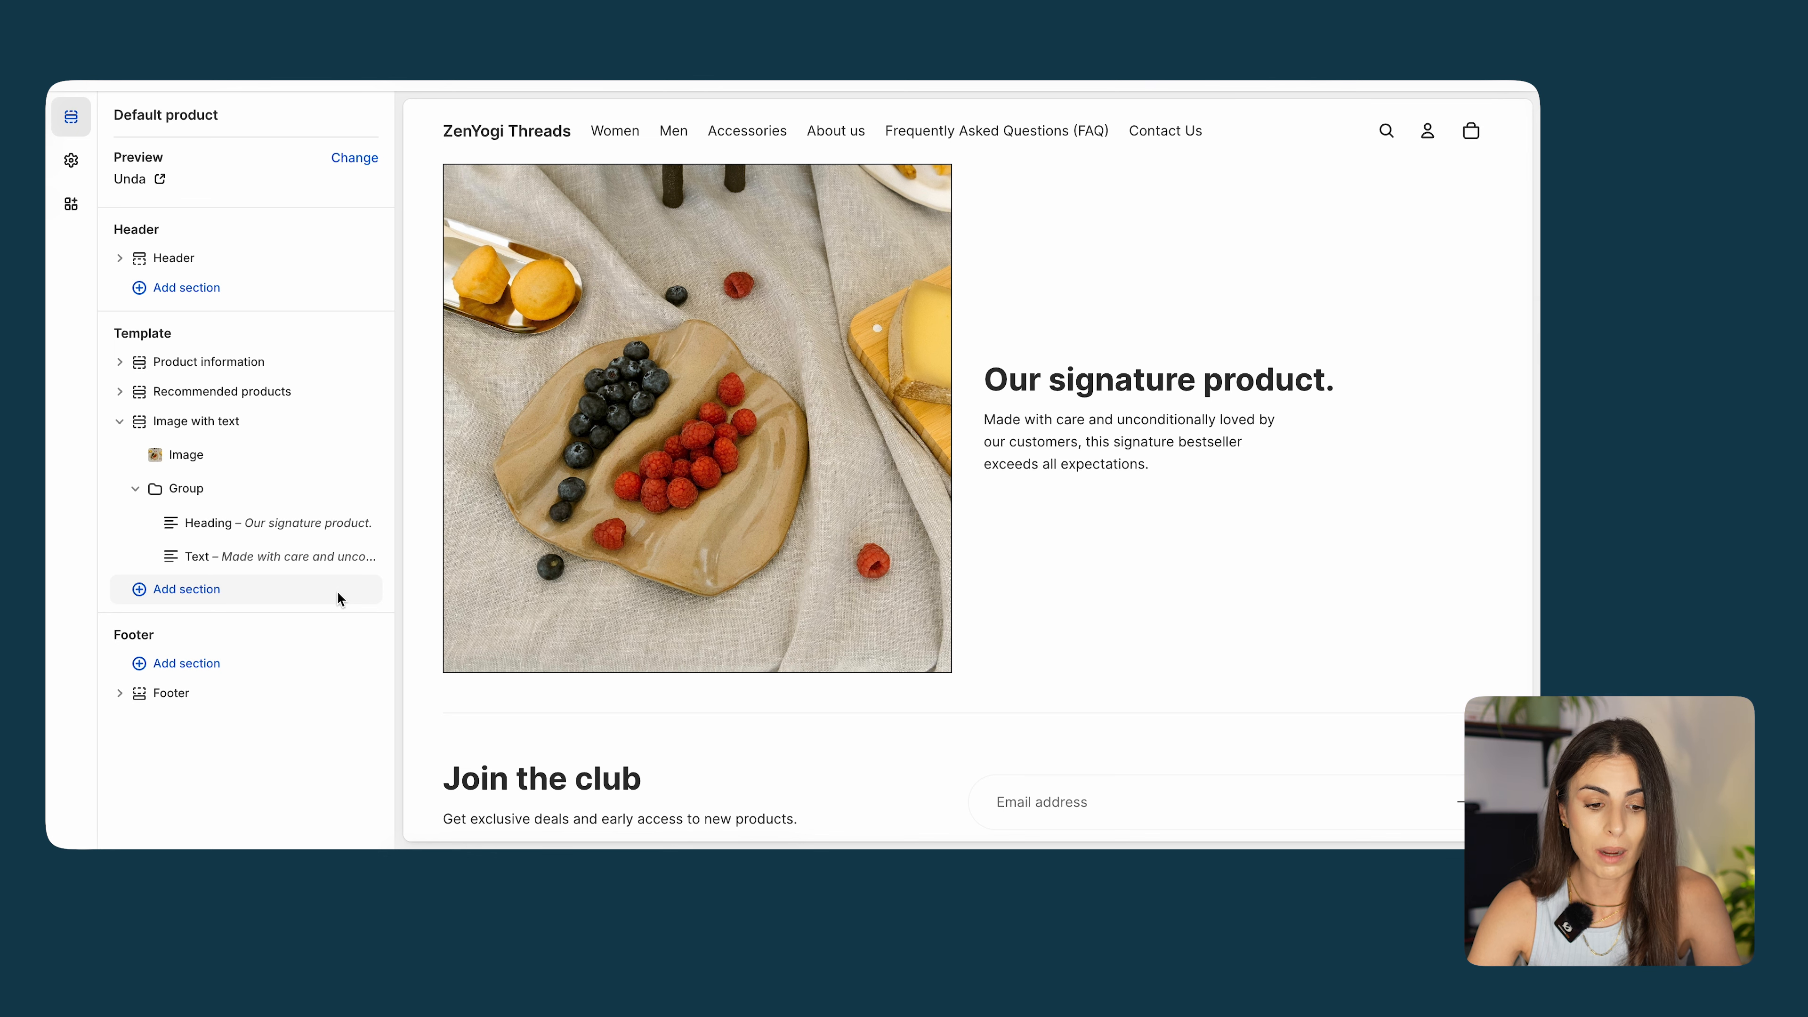
left_click(239, 524)
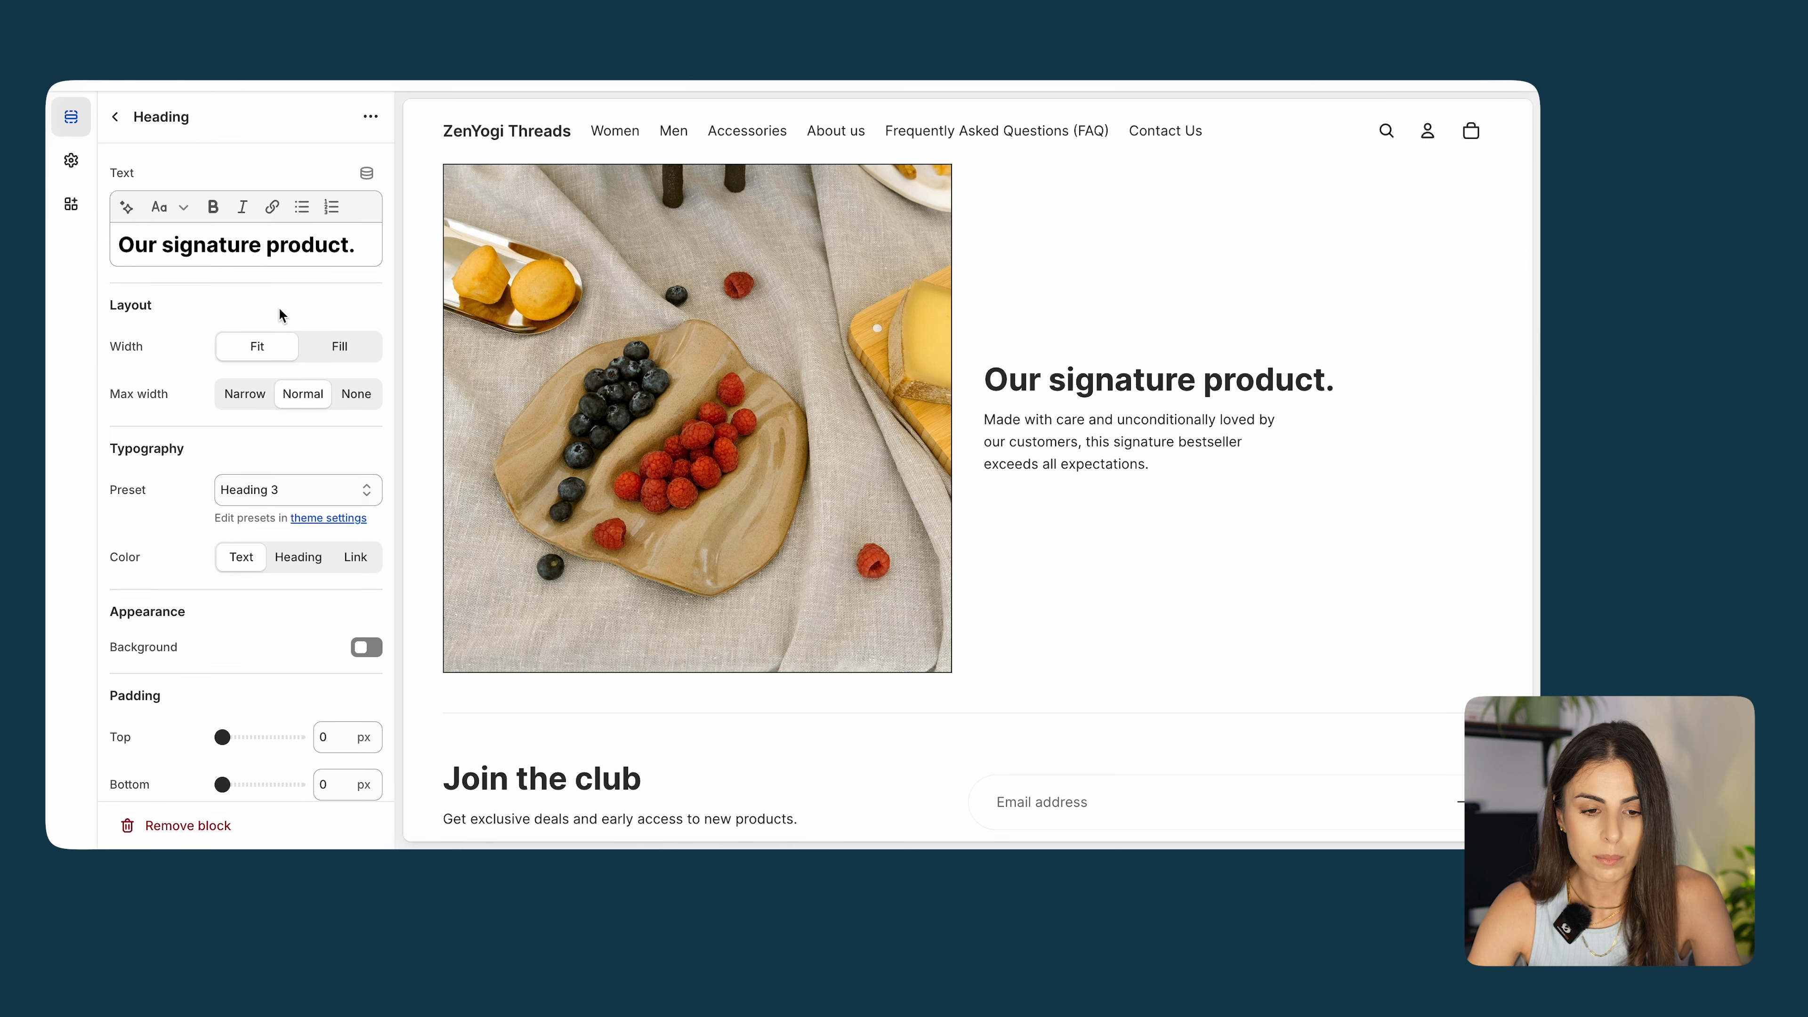
triple_click(339, 259)
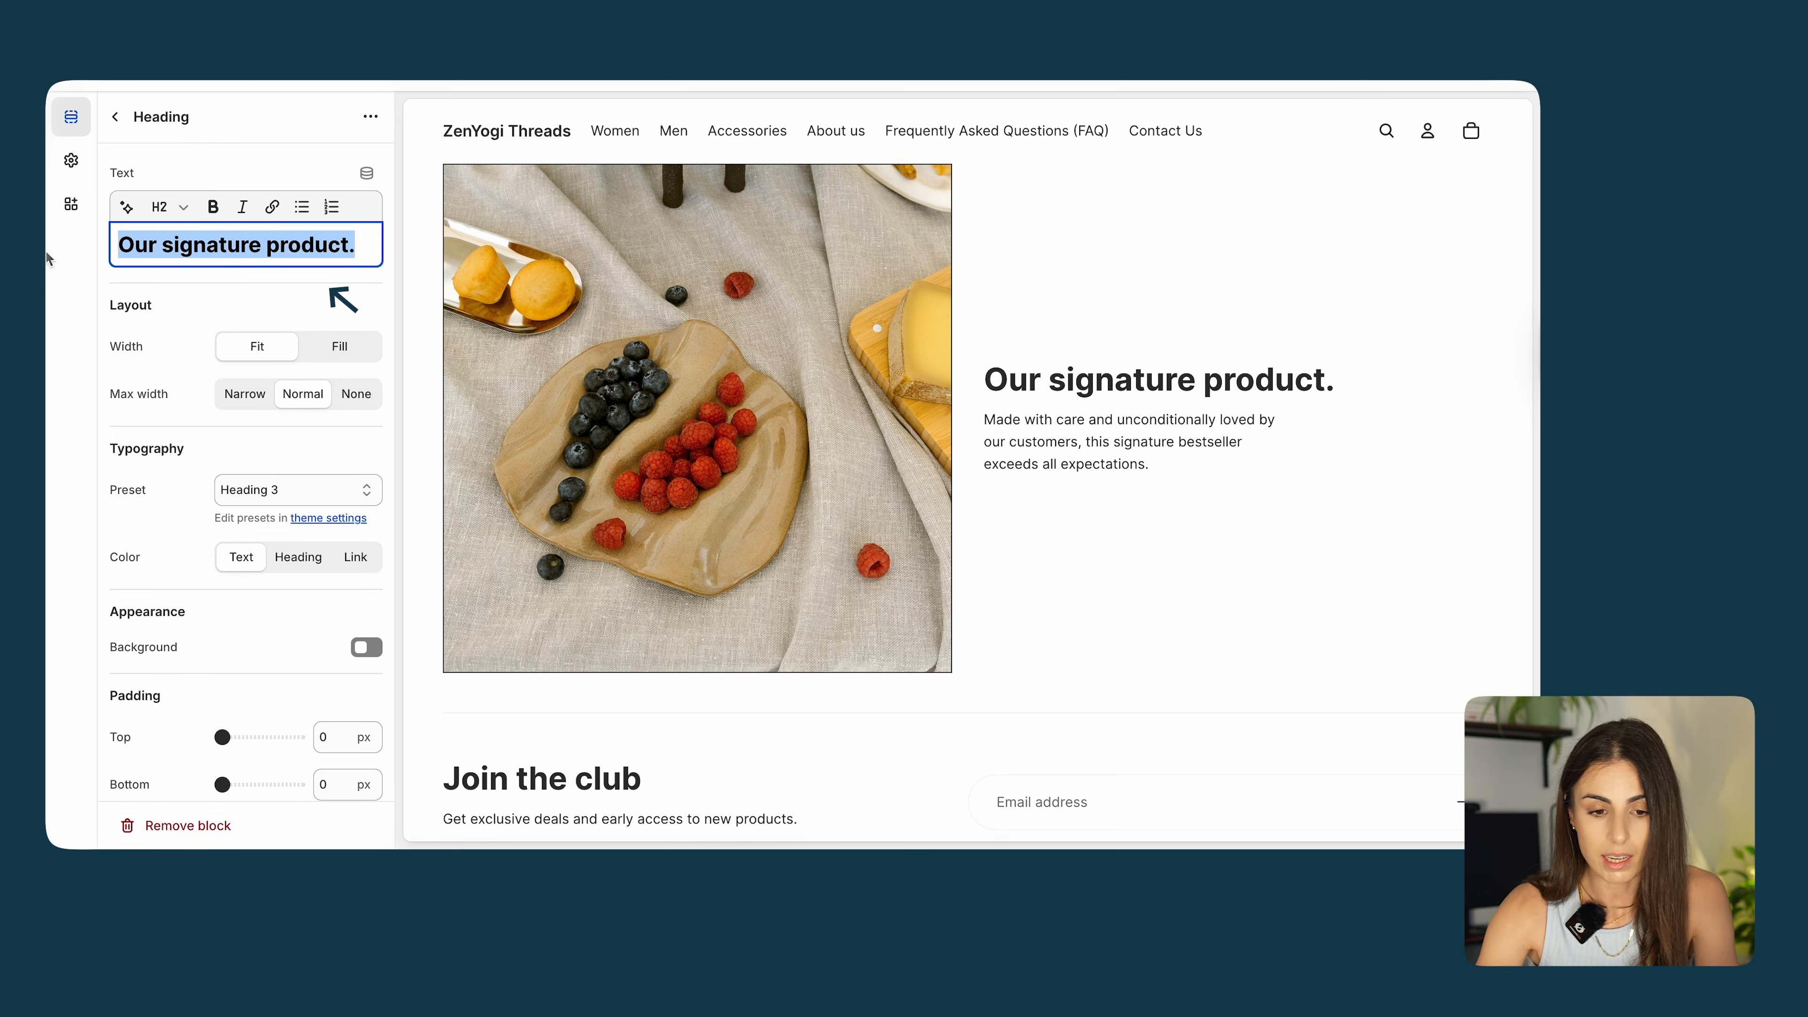
type("Style t")
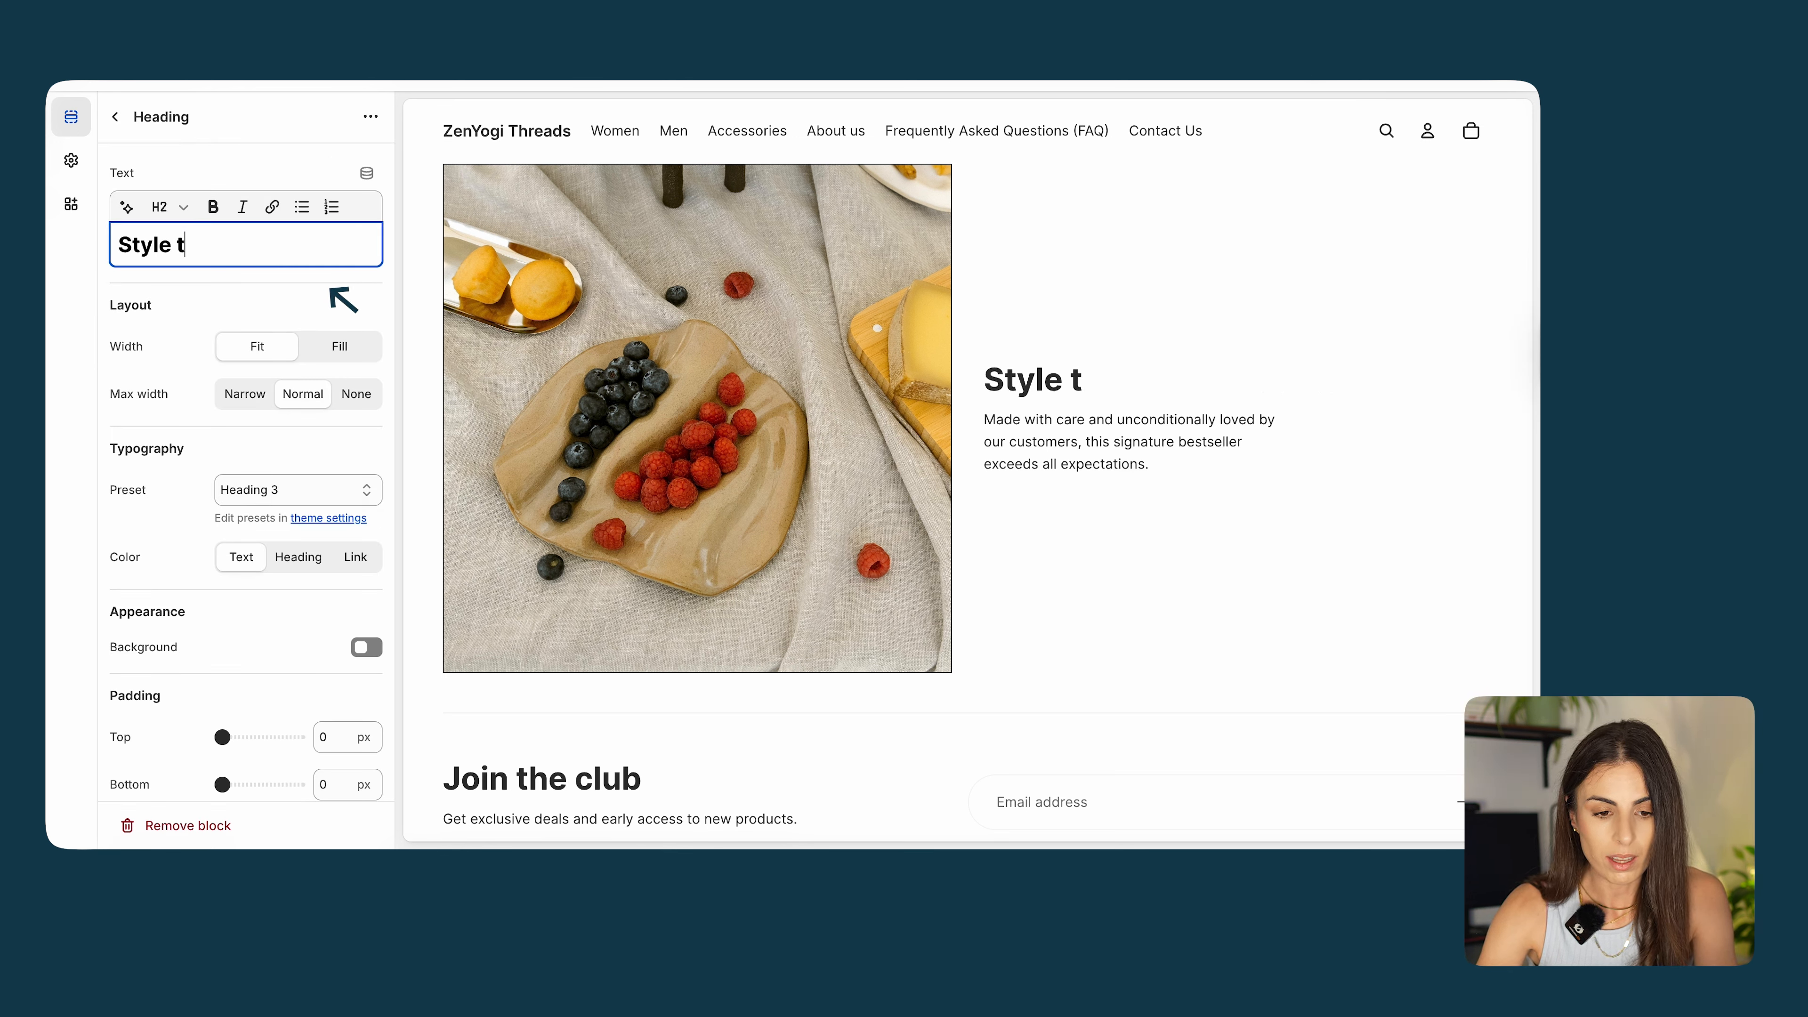
type("hey way you like")
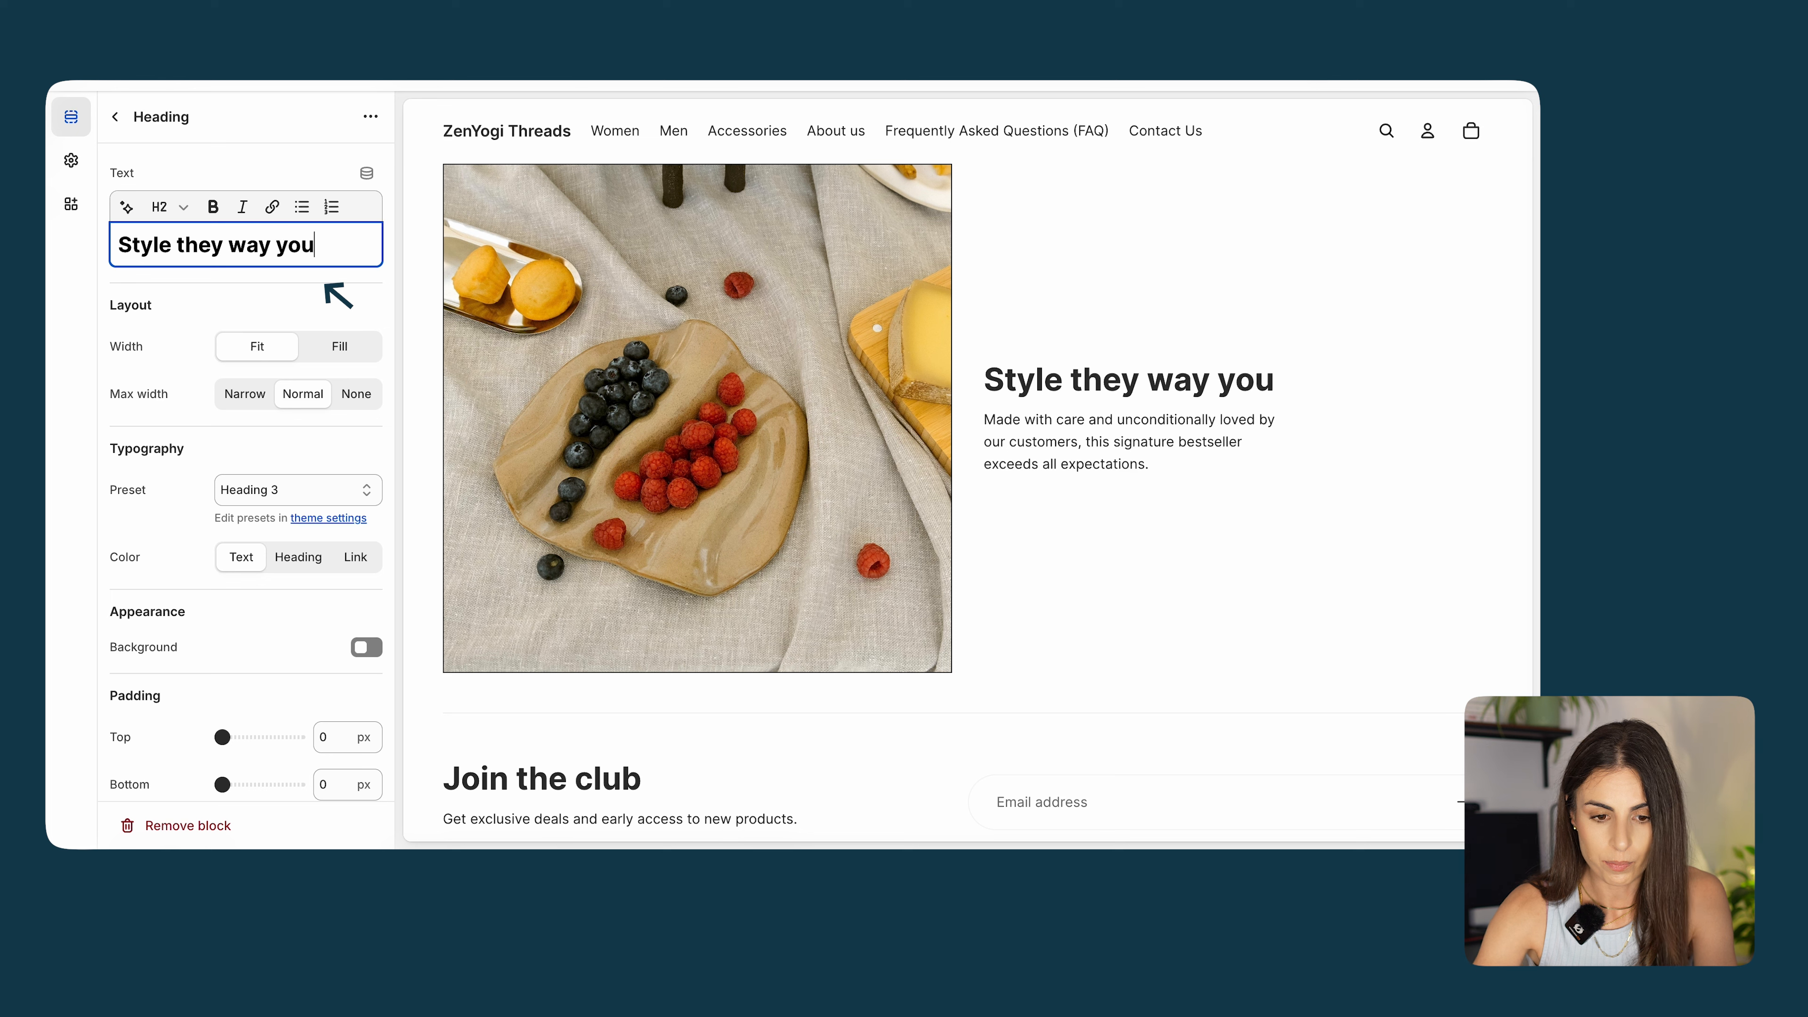
left_click(115, 116)
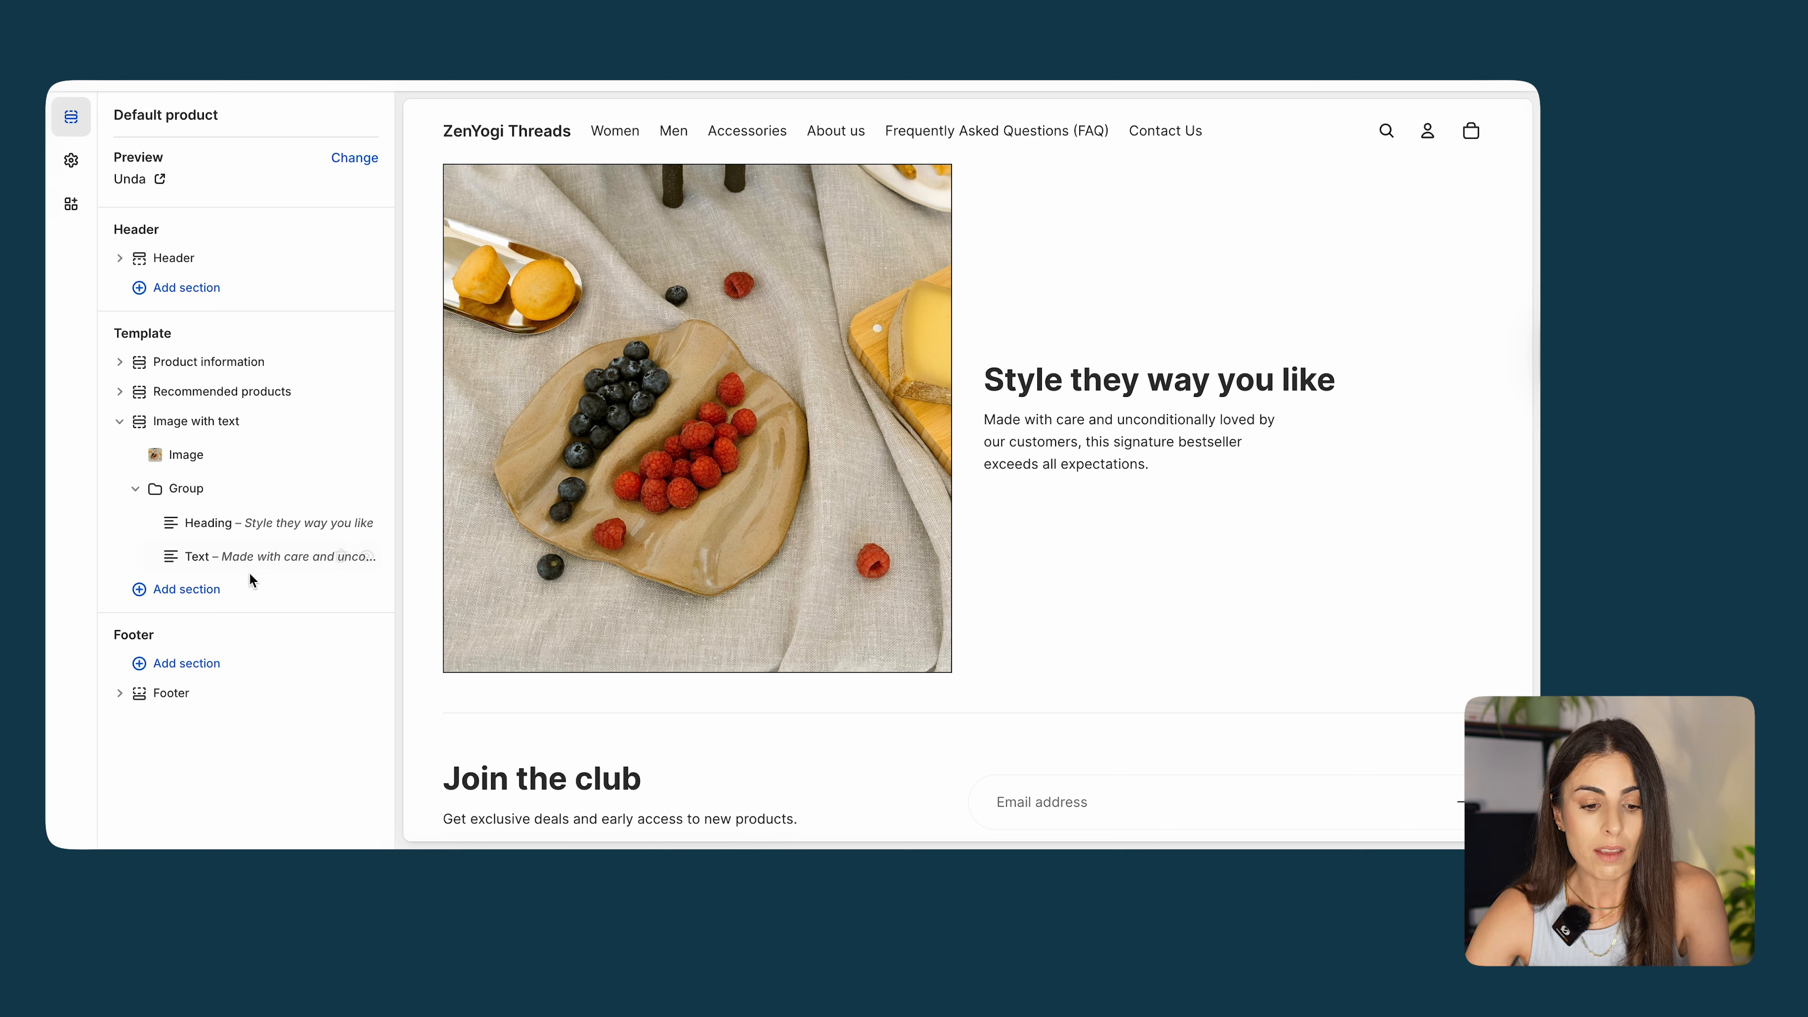
Browse the block types that can be added below the Text block in the Image with text group.
left_click(269, 573)
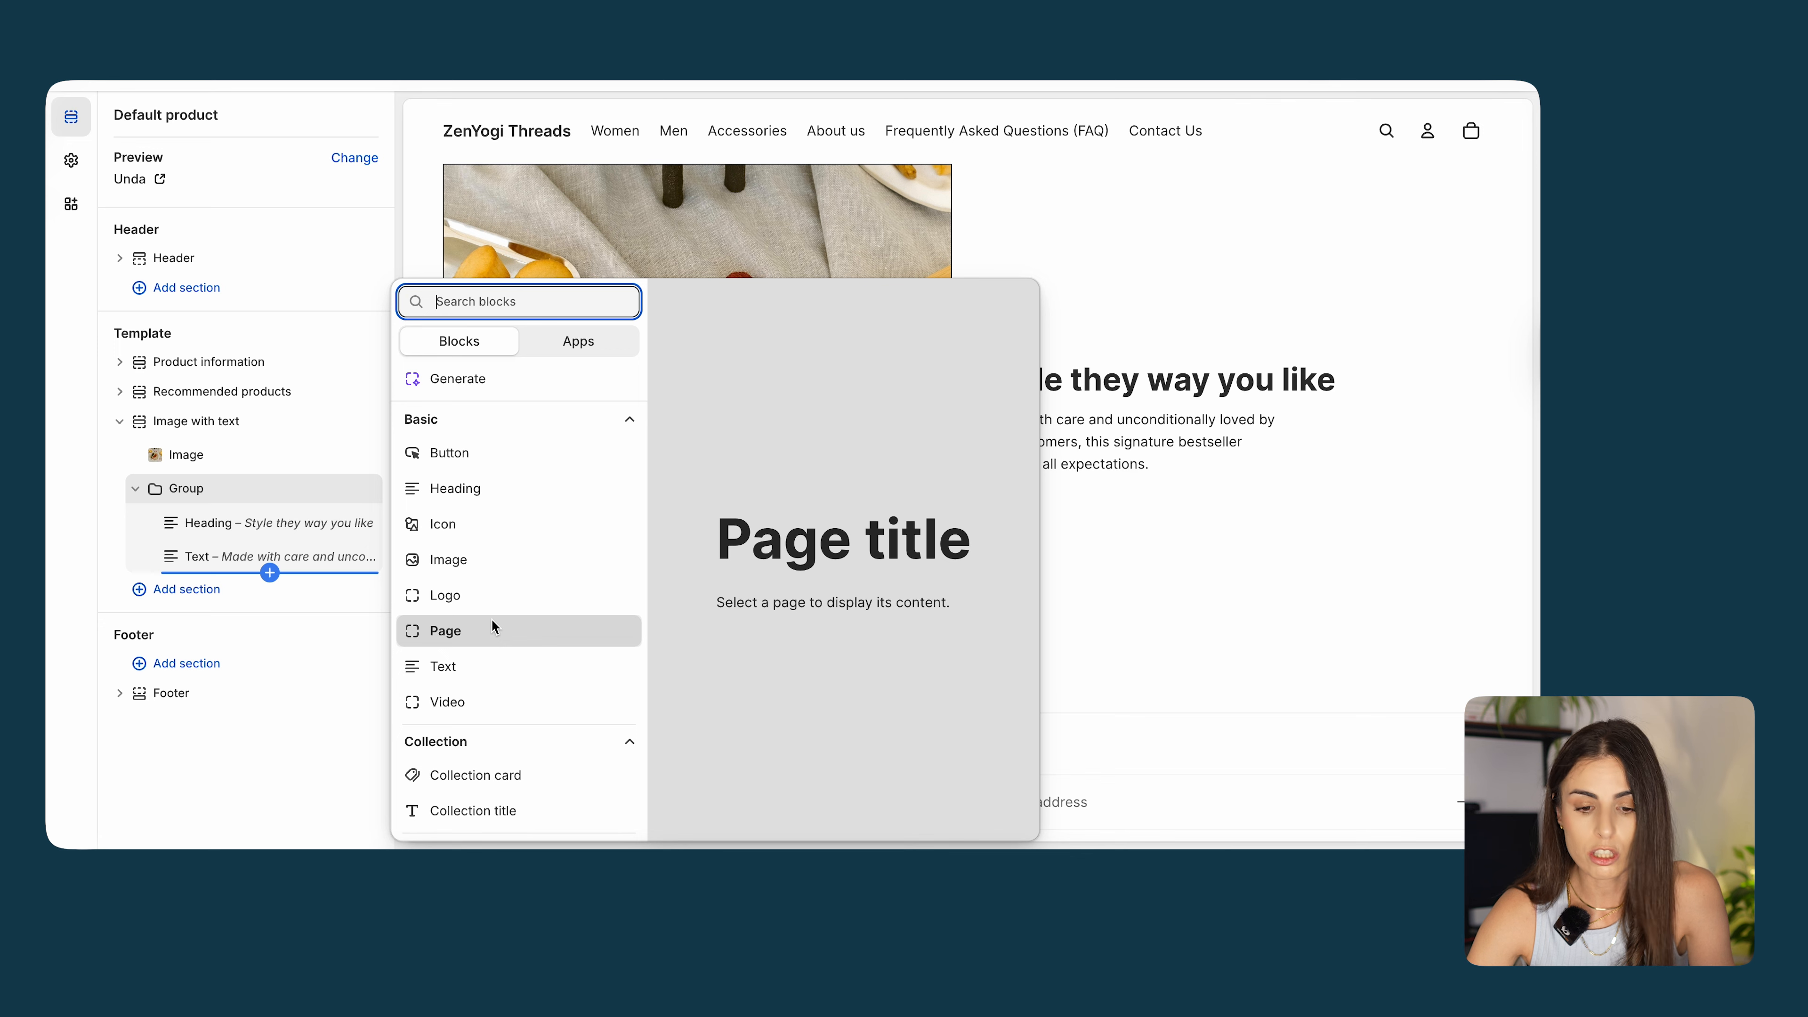
scroll(492, 619, "down", 2)
scroll(492, 619, "down", 5)
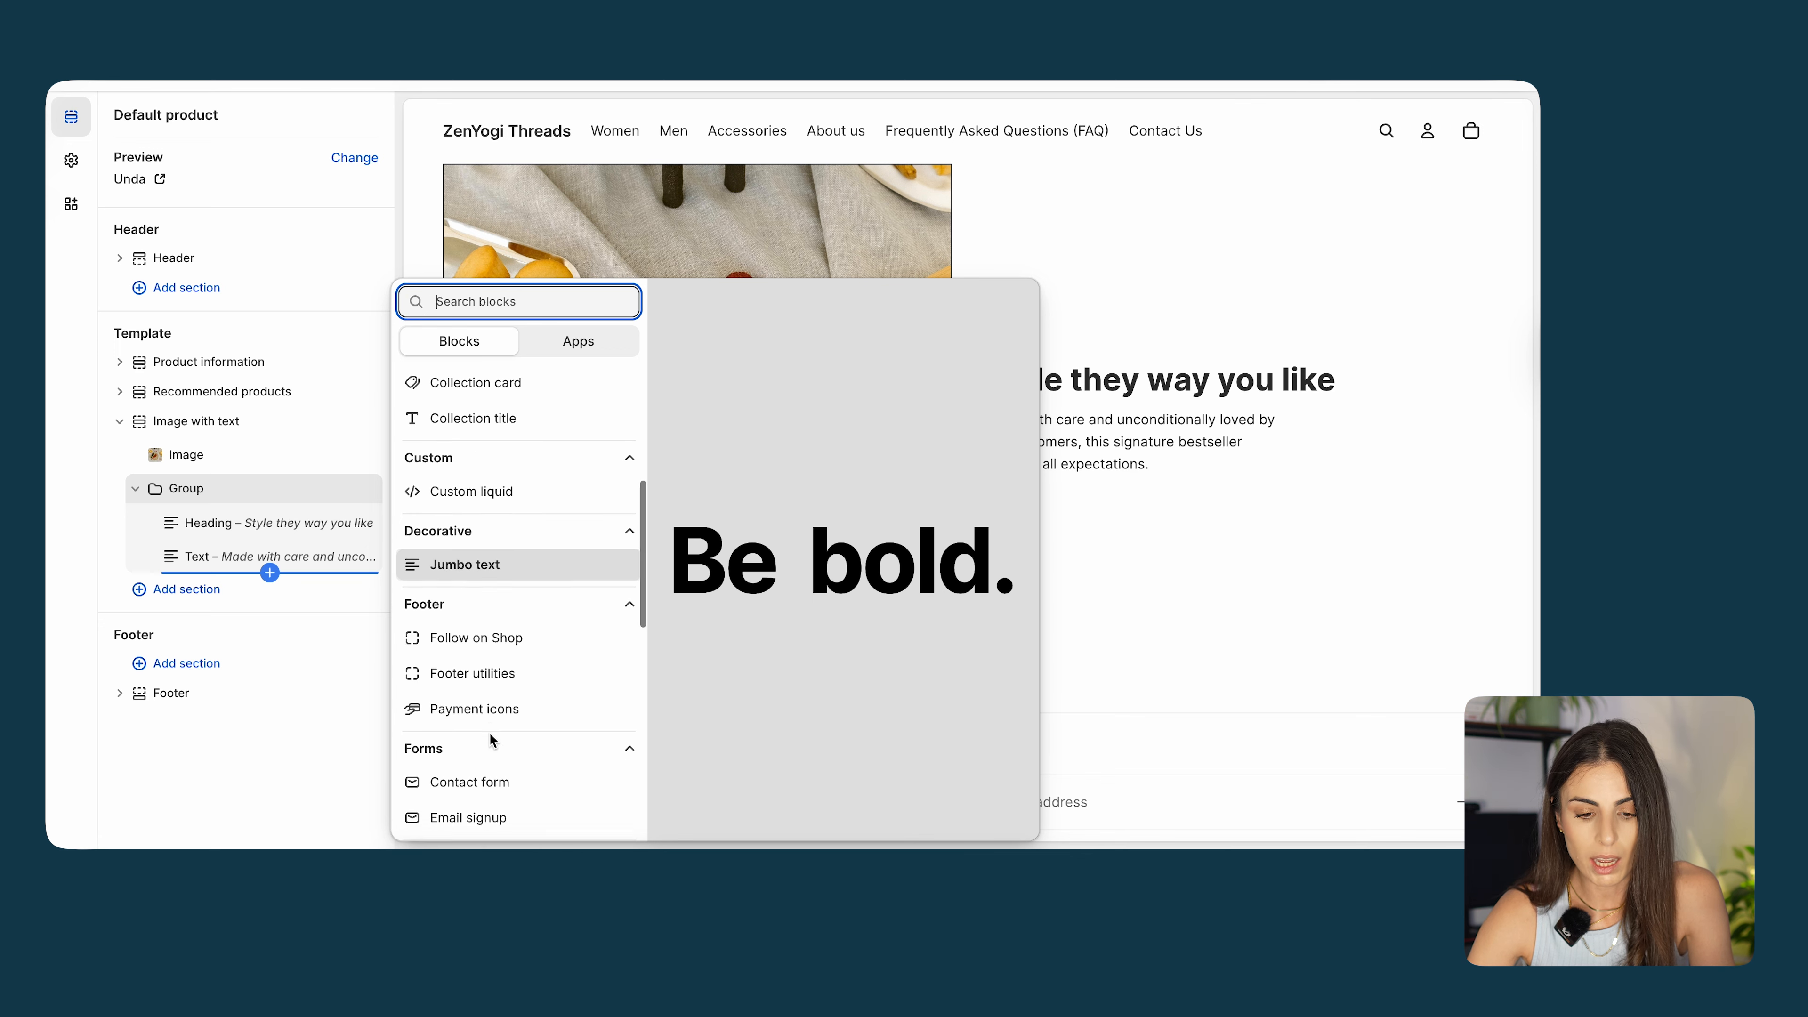
scroll(492, 739, "down", 4)
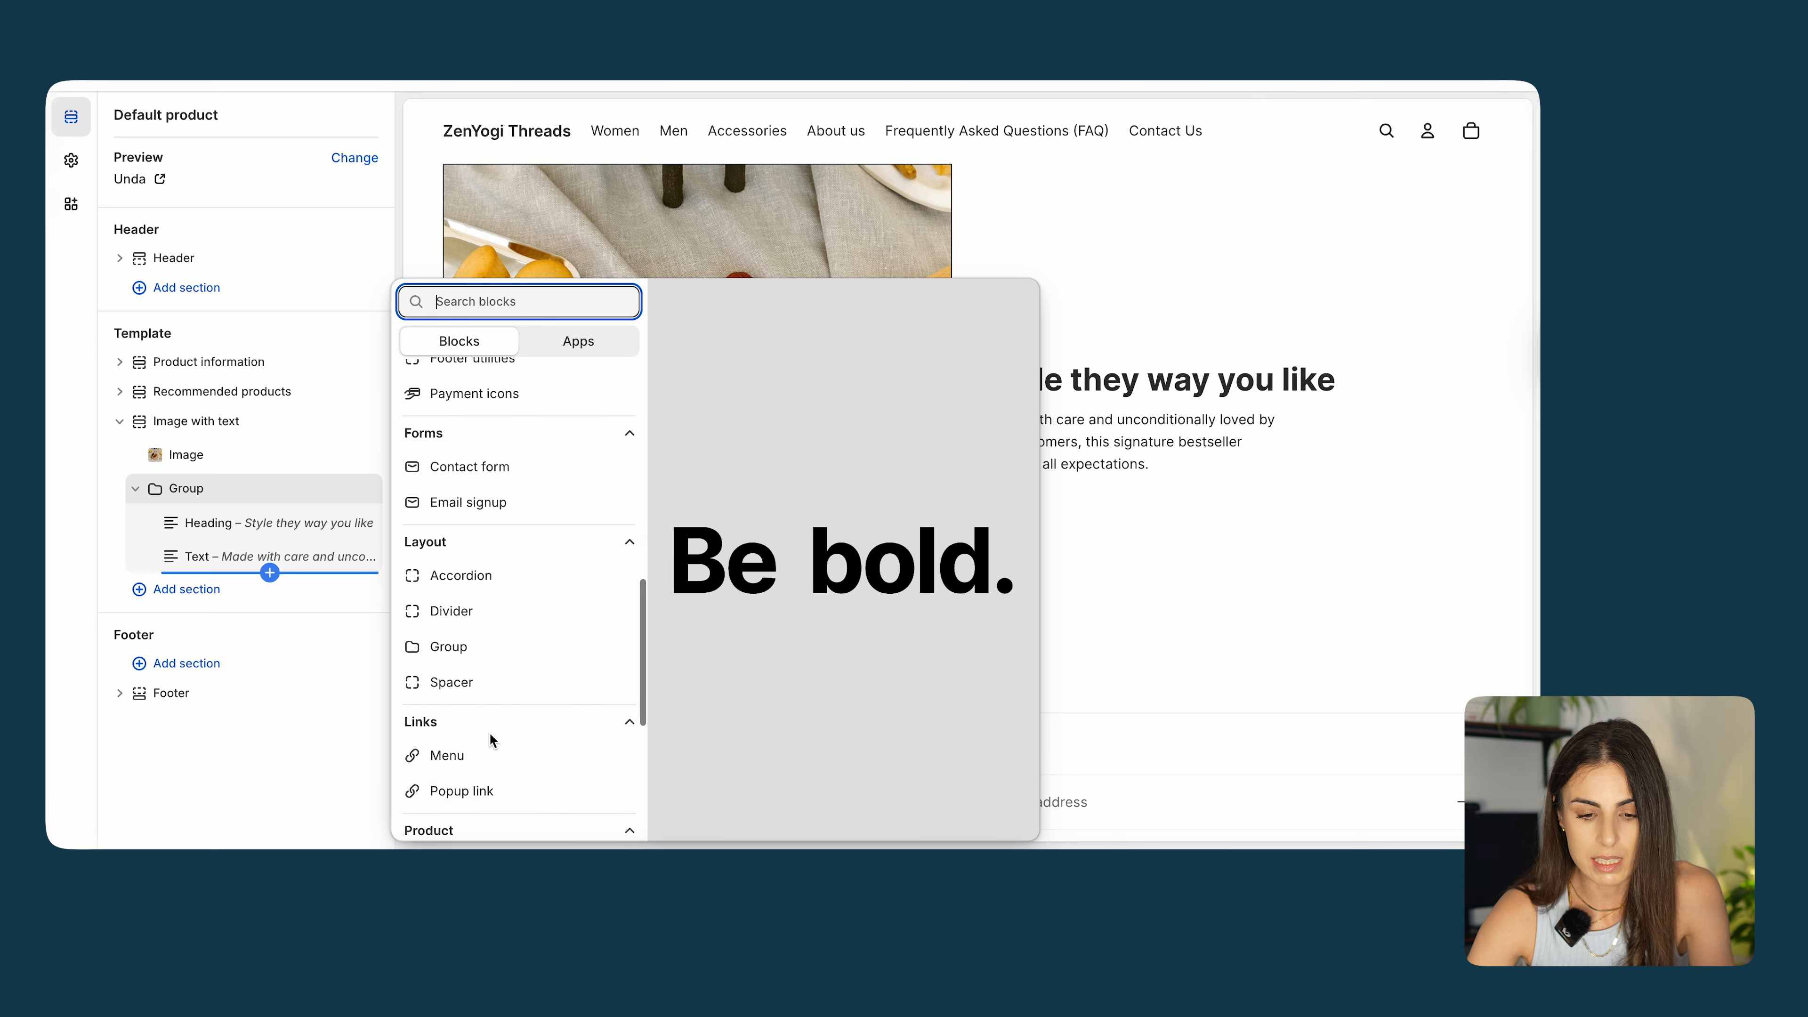
scroll(492, 738, "down", 4)
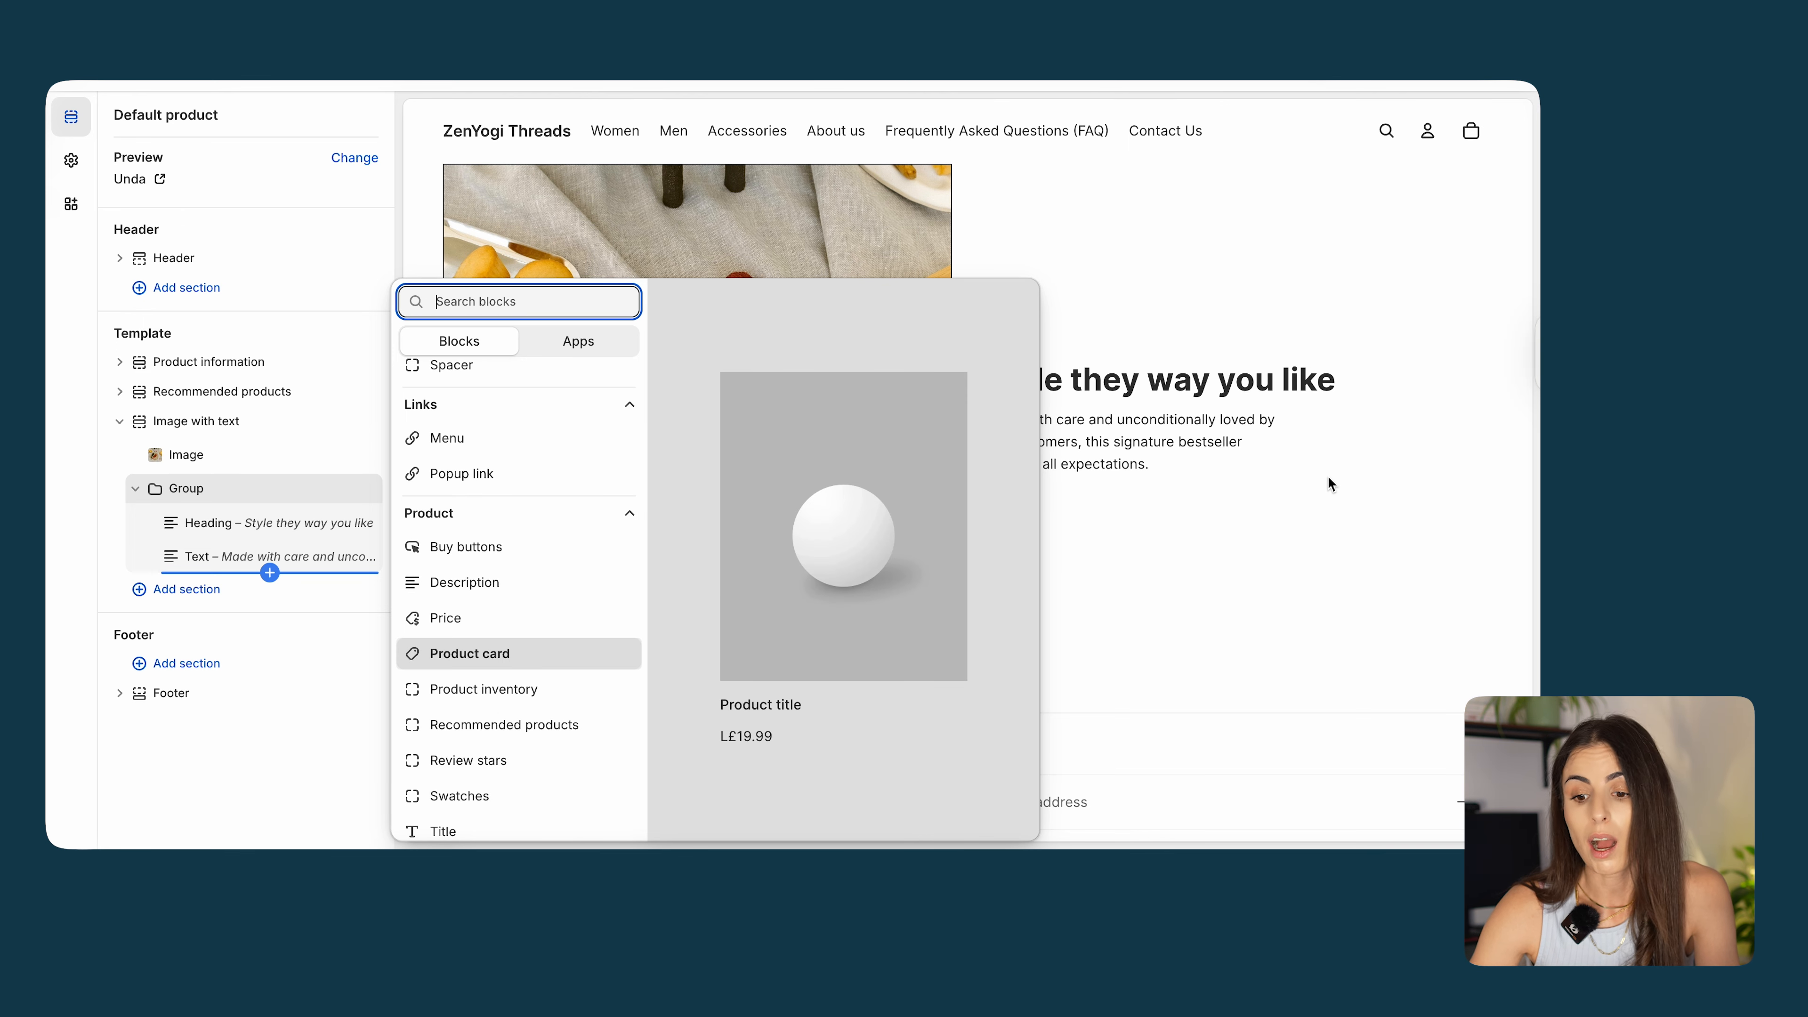
left_click(1414, 313)
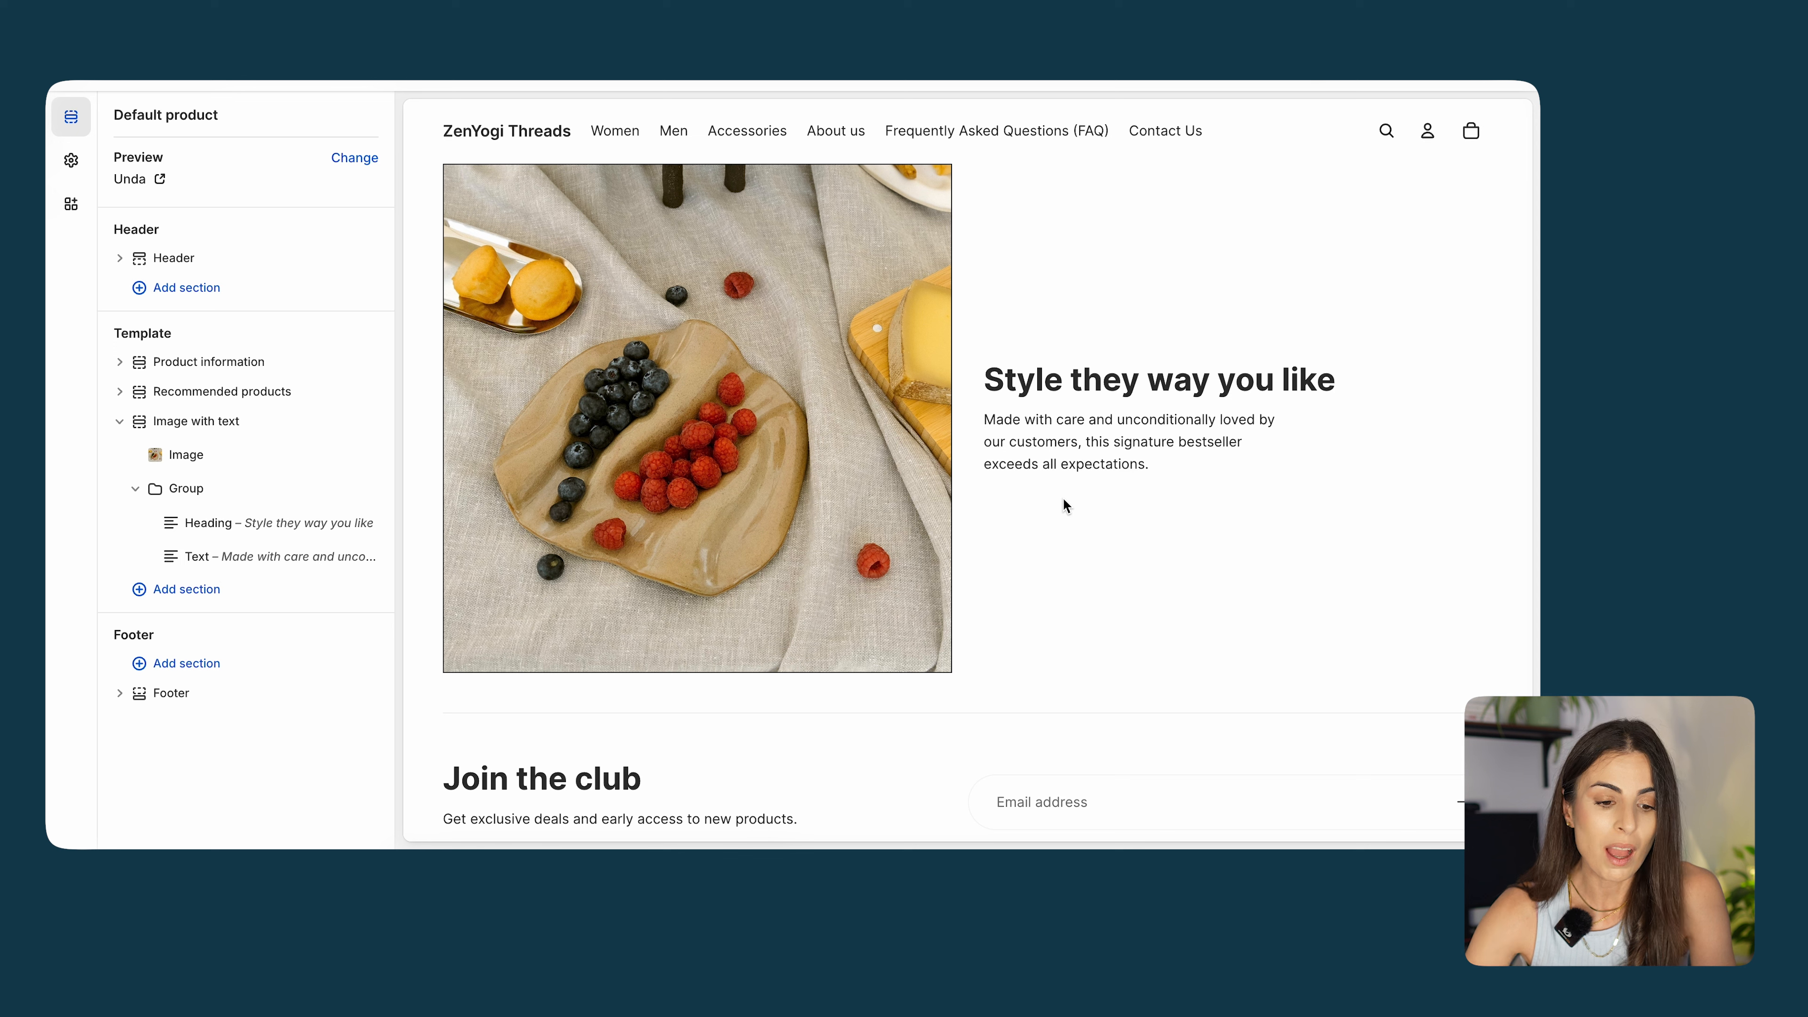
Duplicate the Image with text section and expand the copy's blocks in the template outline.
left_click(119, 422)
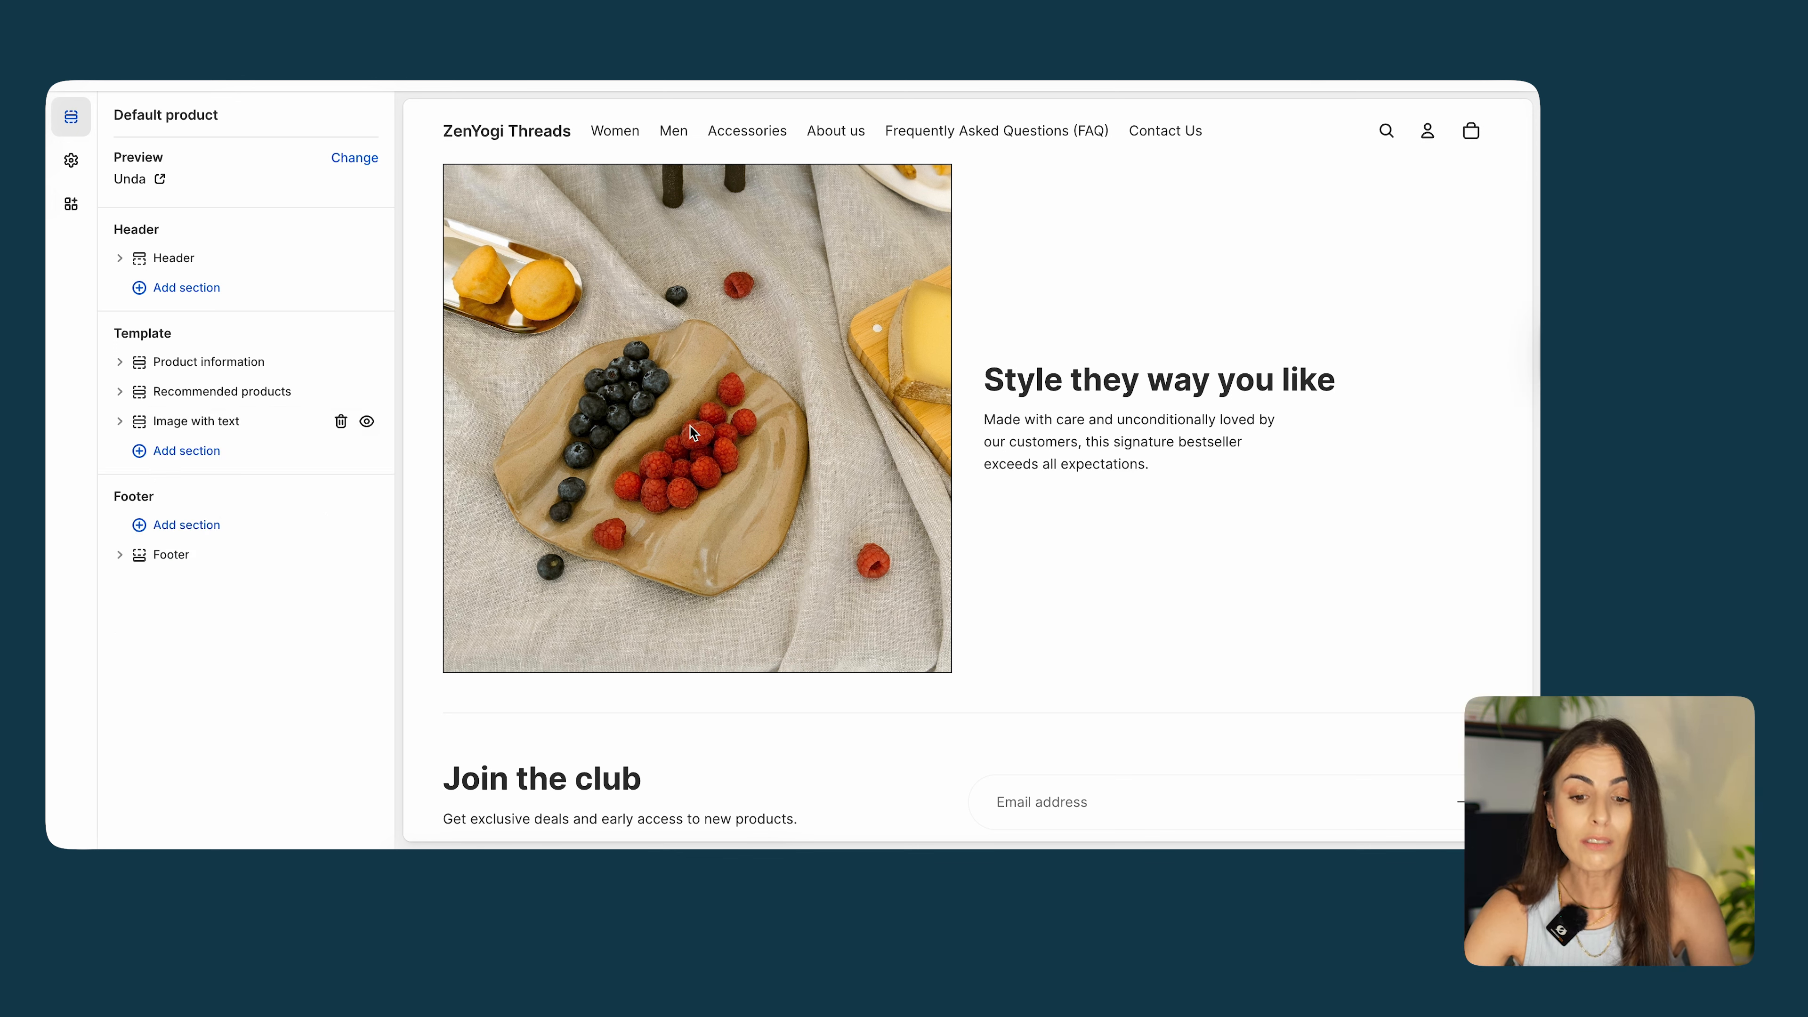
right_click(208, 427)
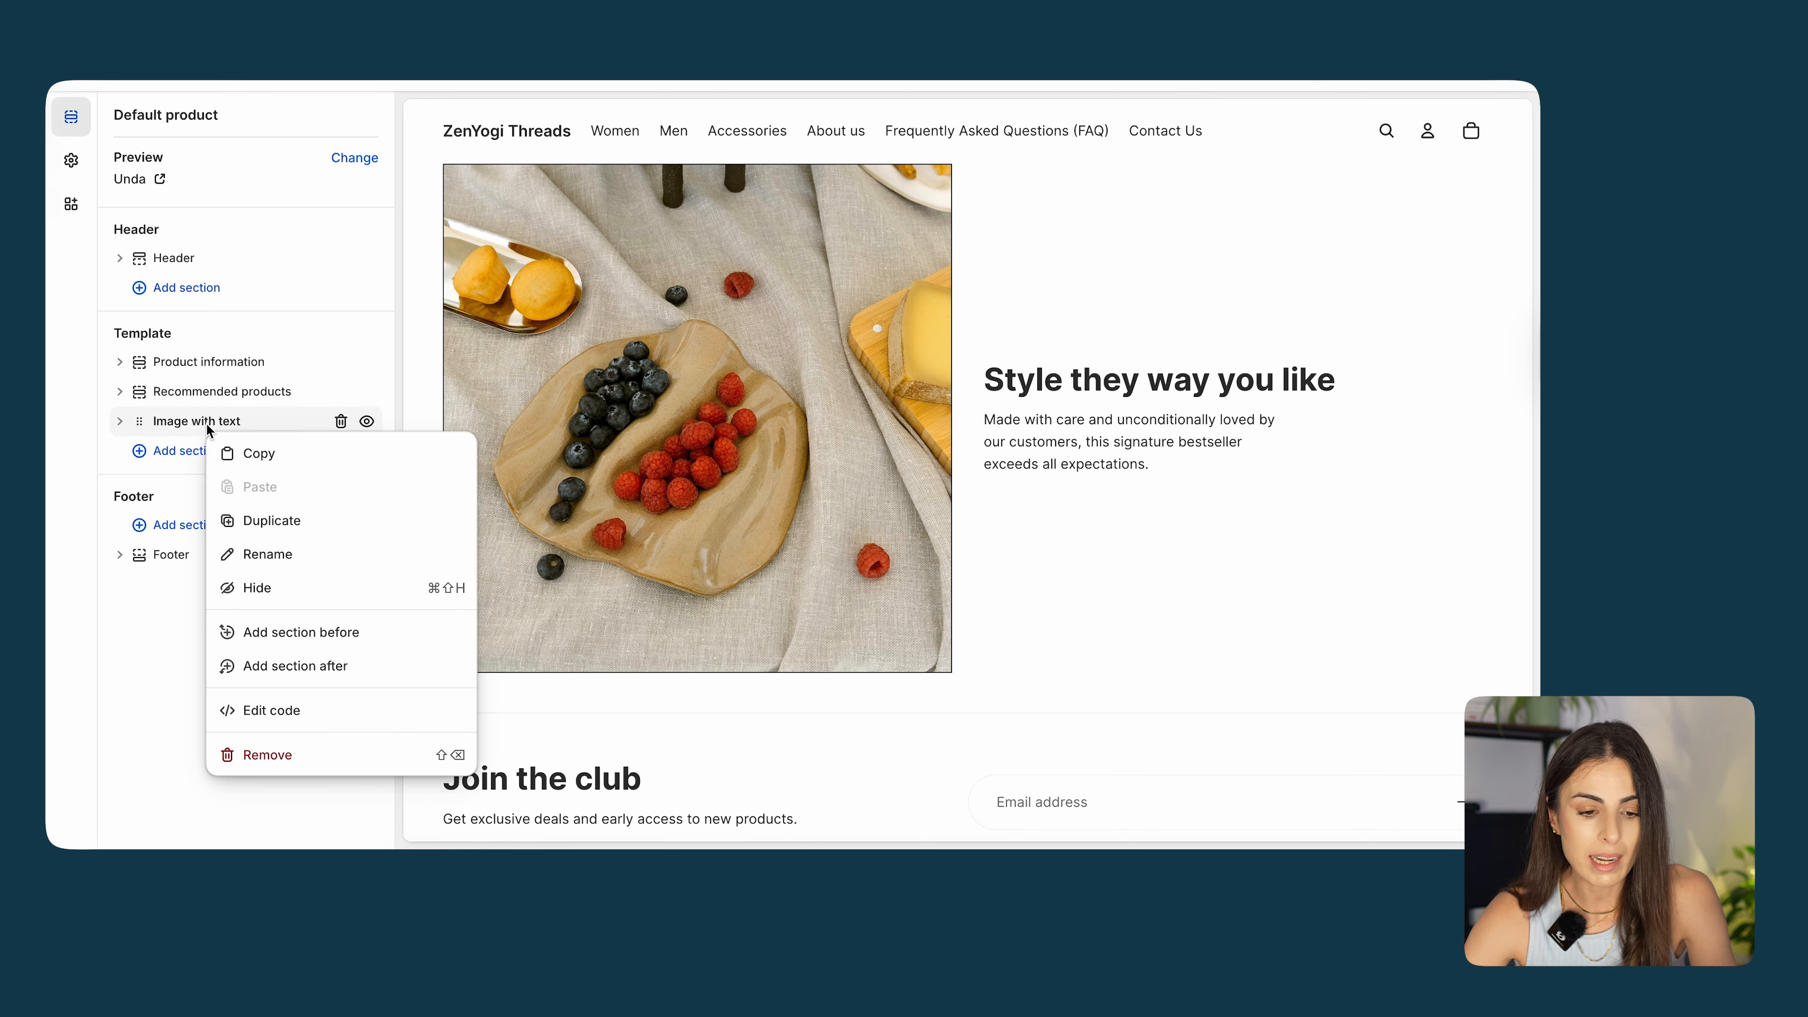
left_click(268, 520)
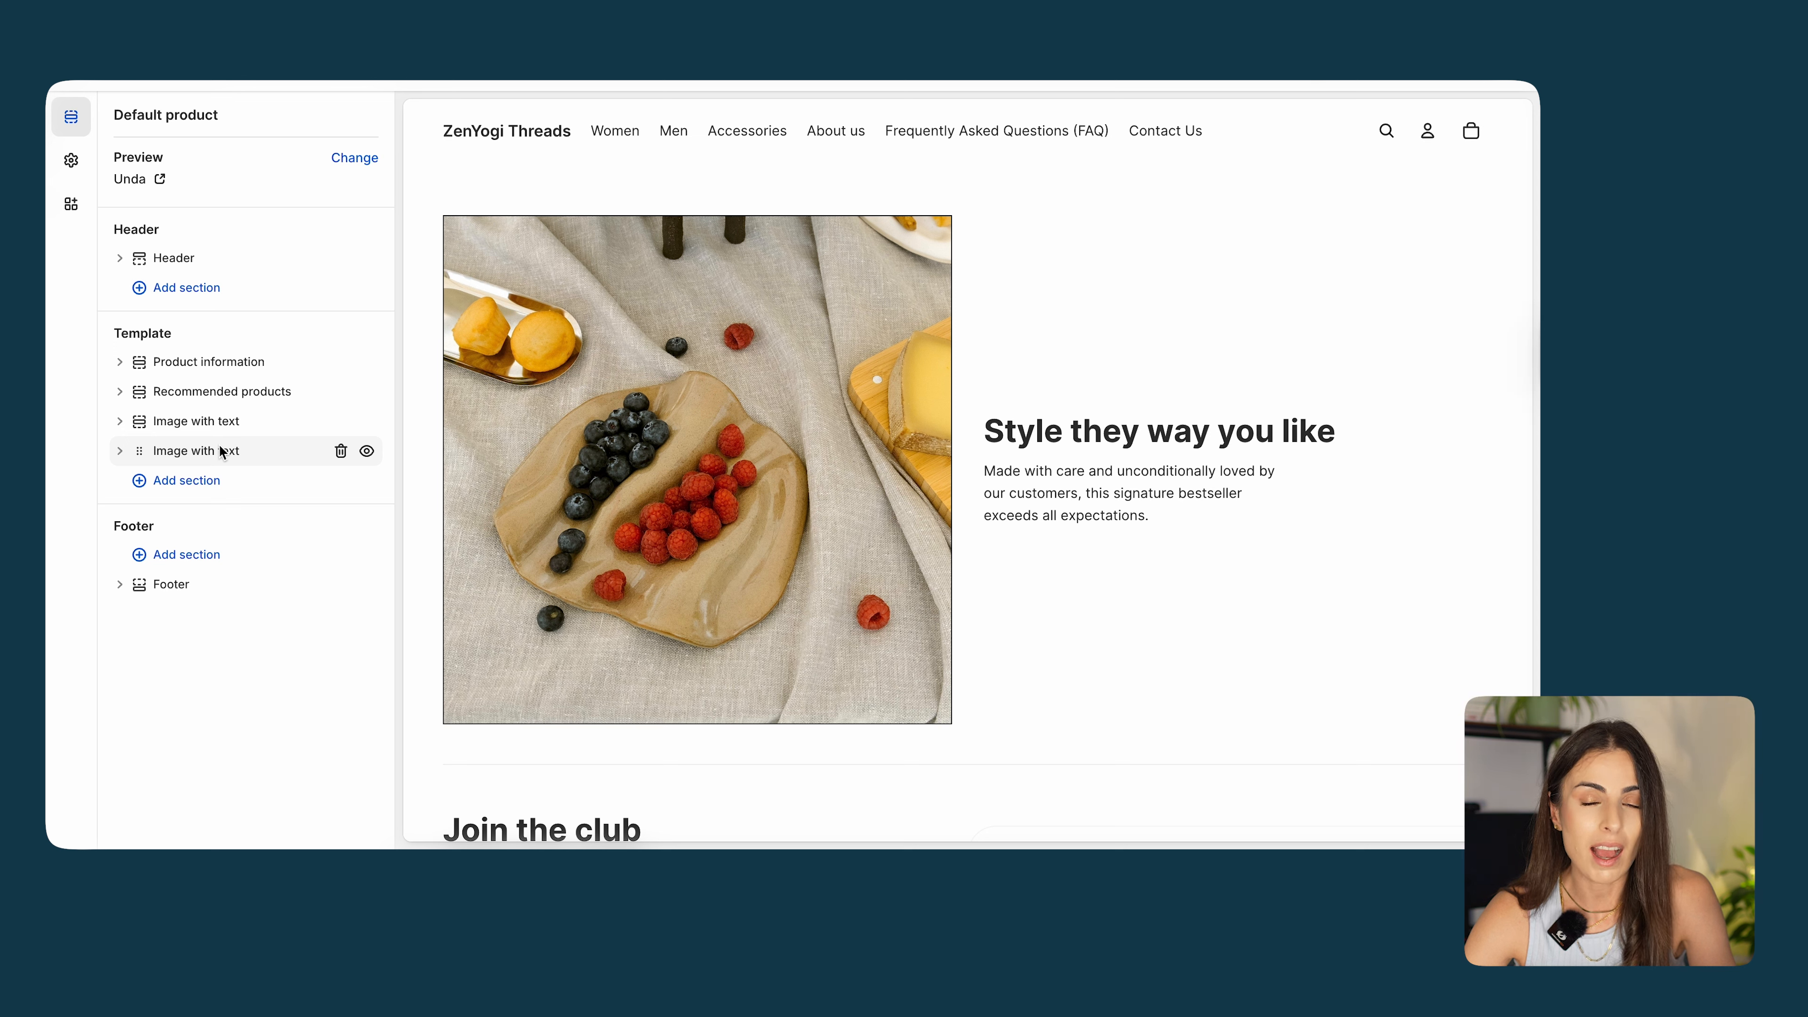
left_click(201, 451)
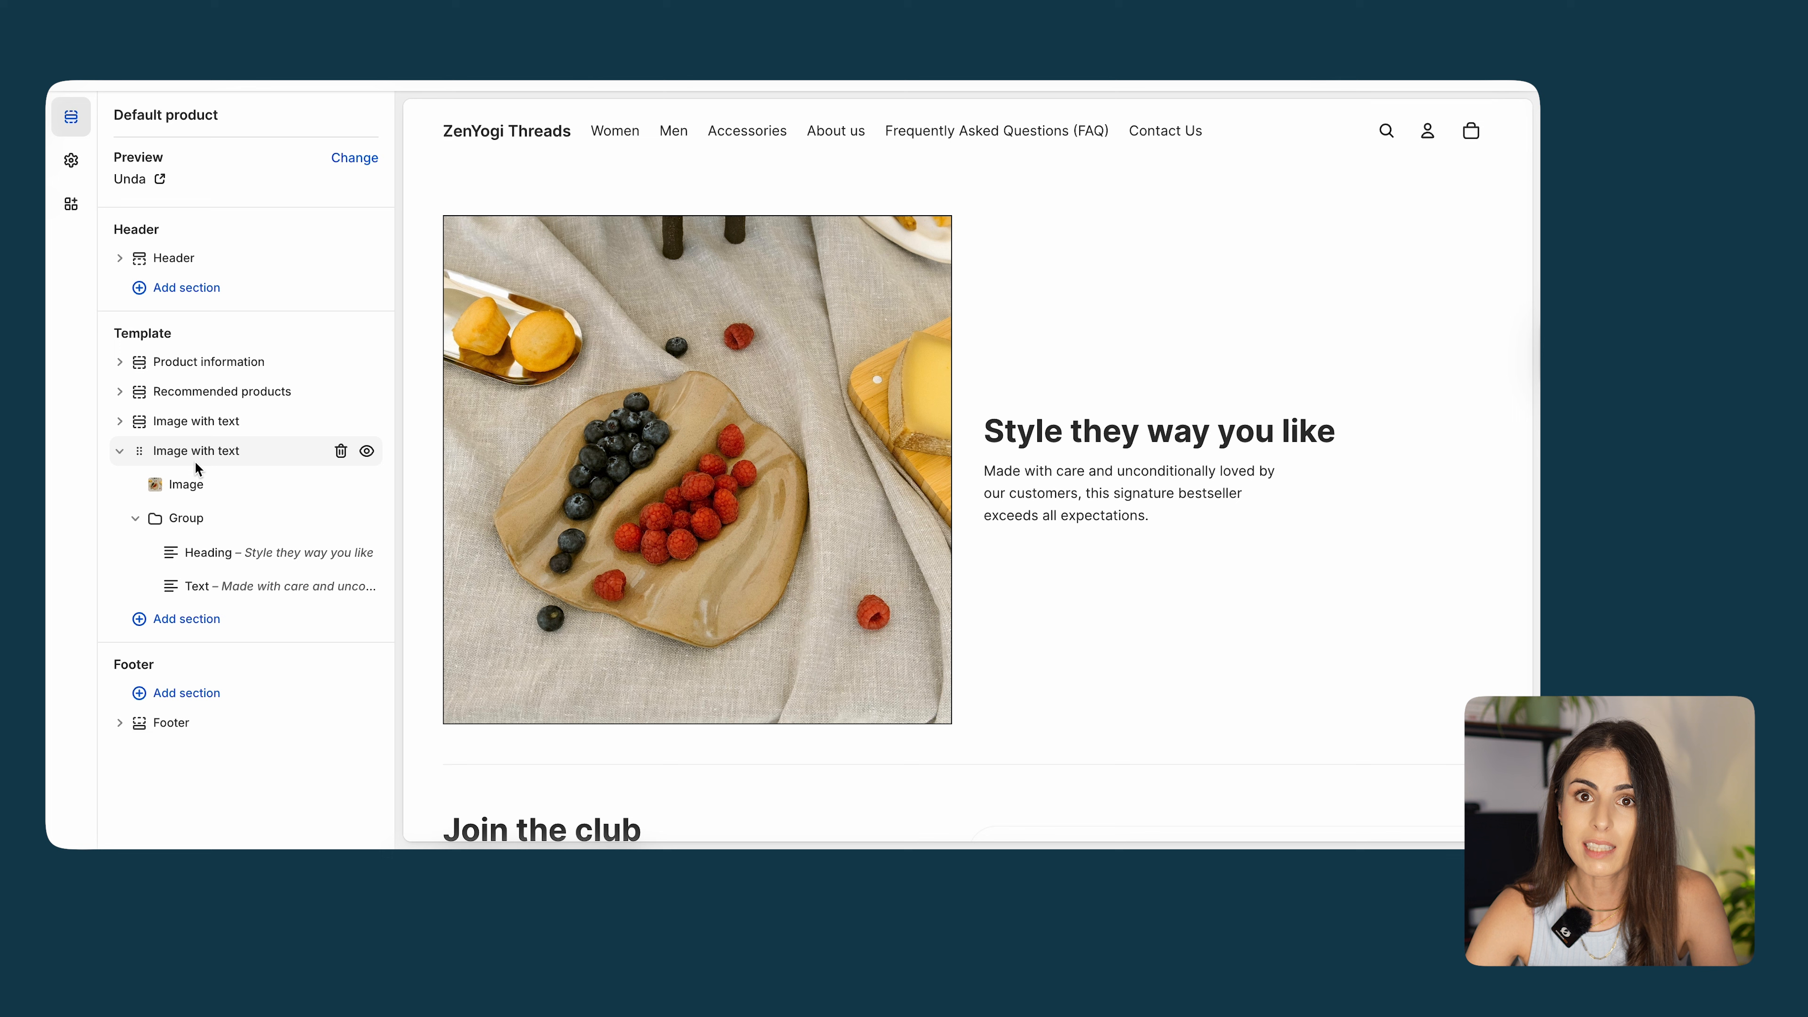
left_click(262, 468)
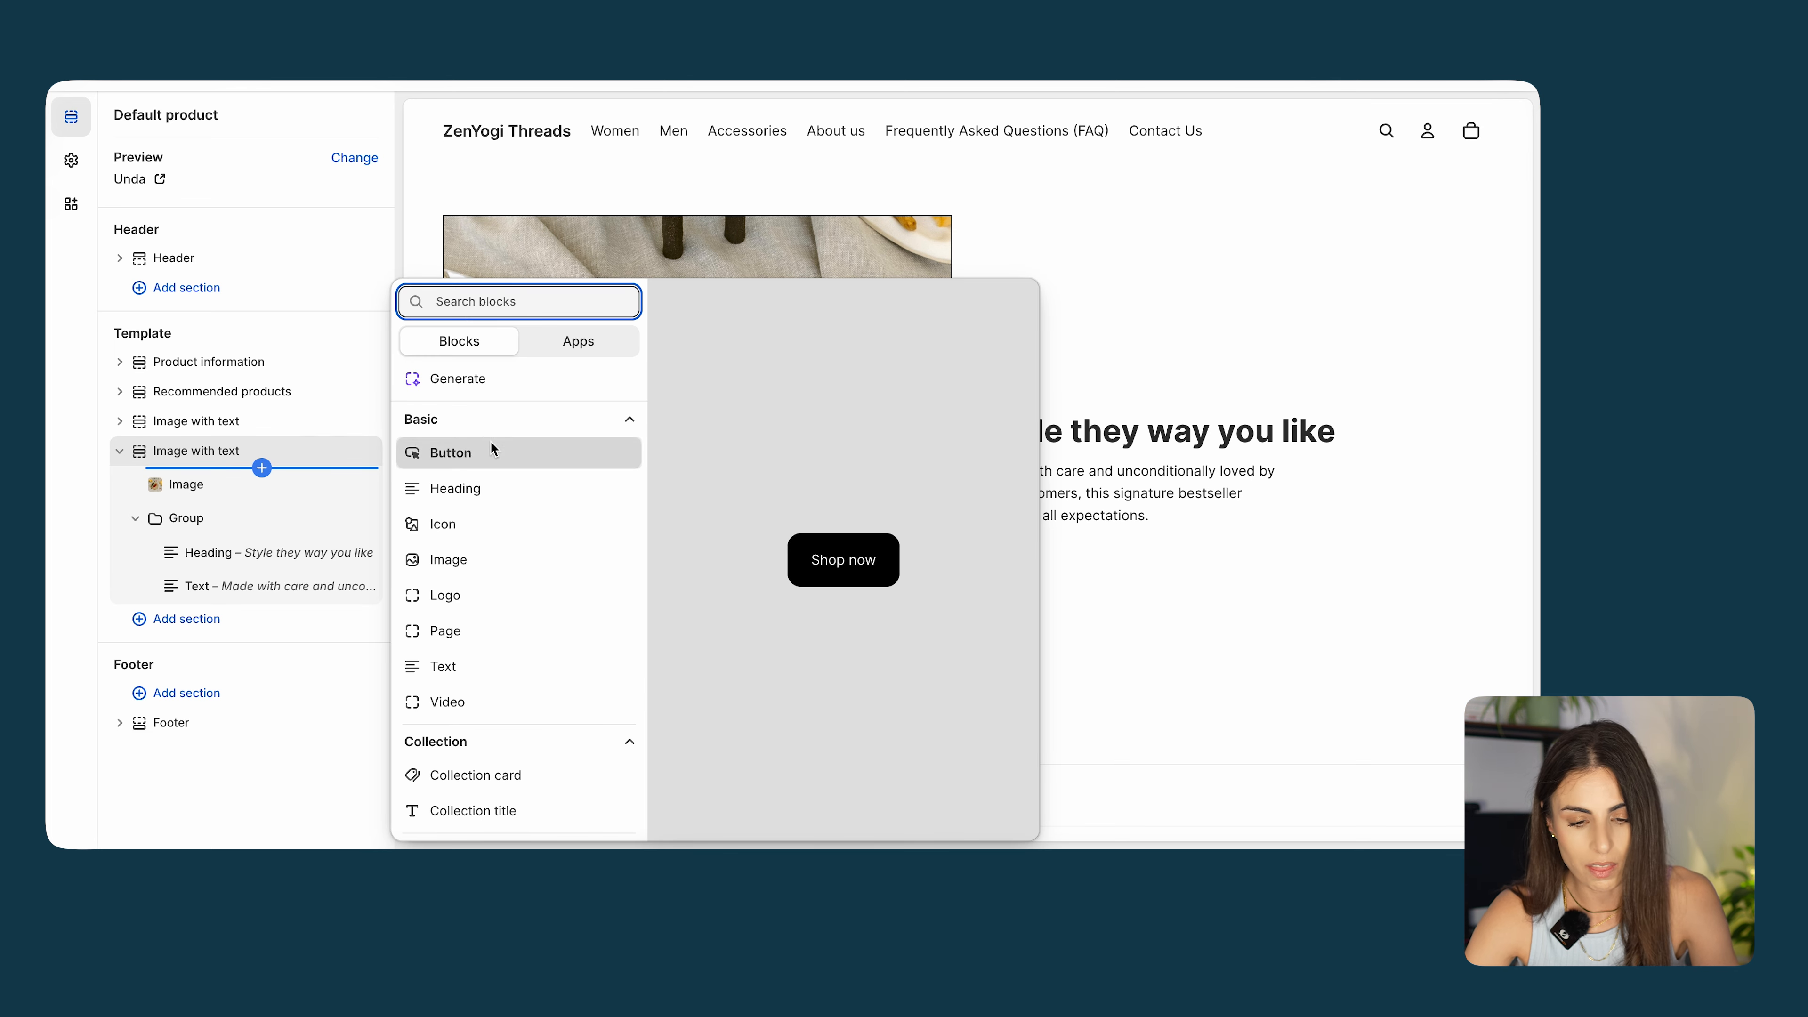
left_click(206, 463)
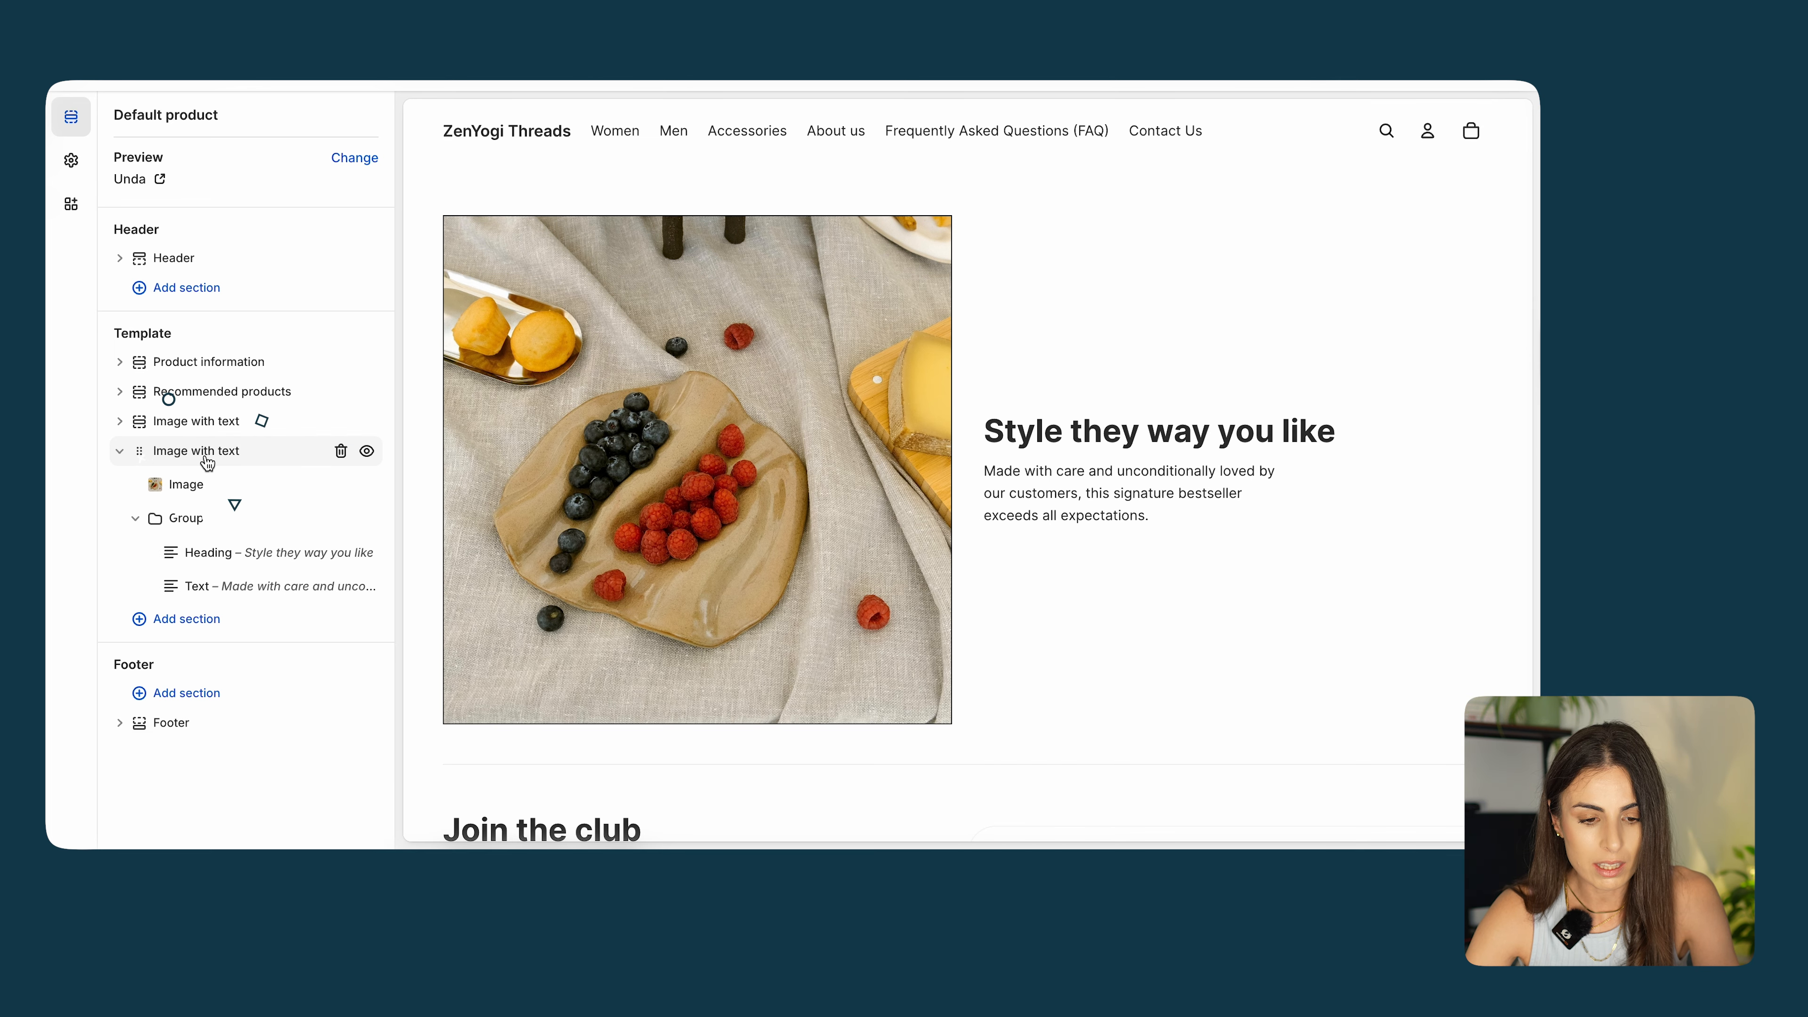
left_click(207, 463)
left_click(294, 293)
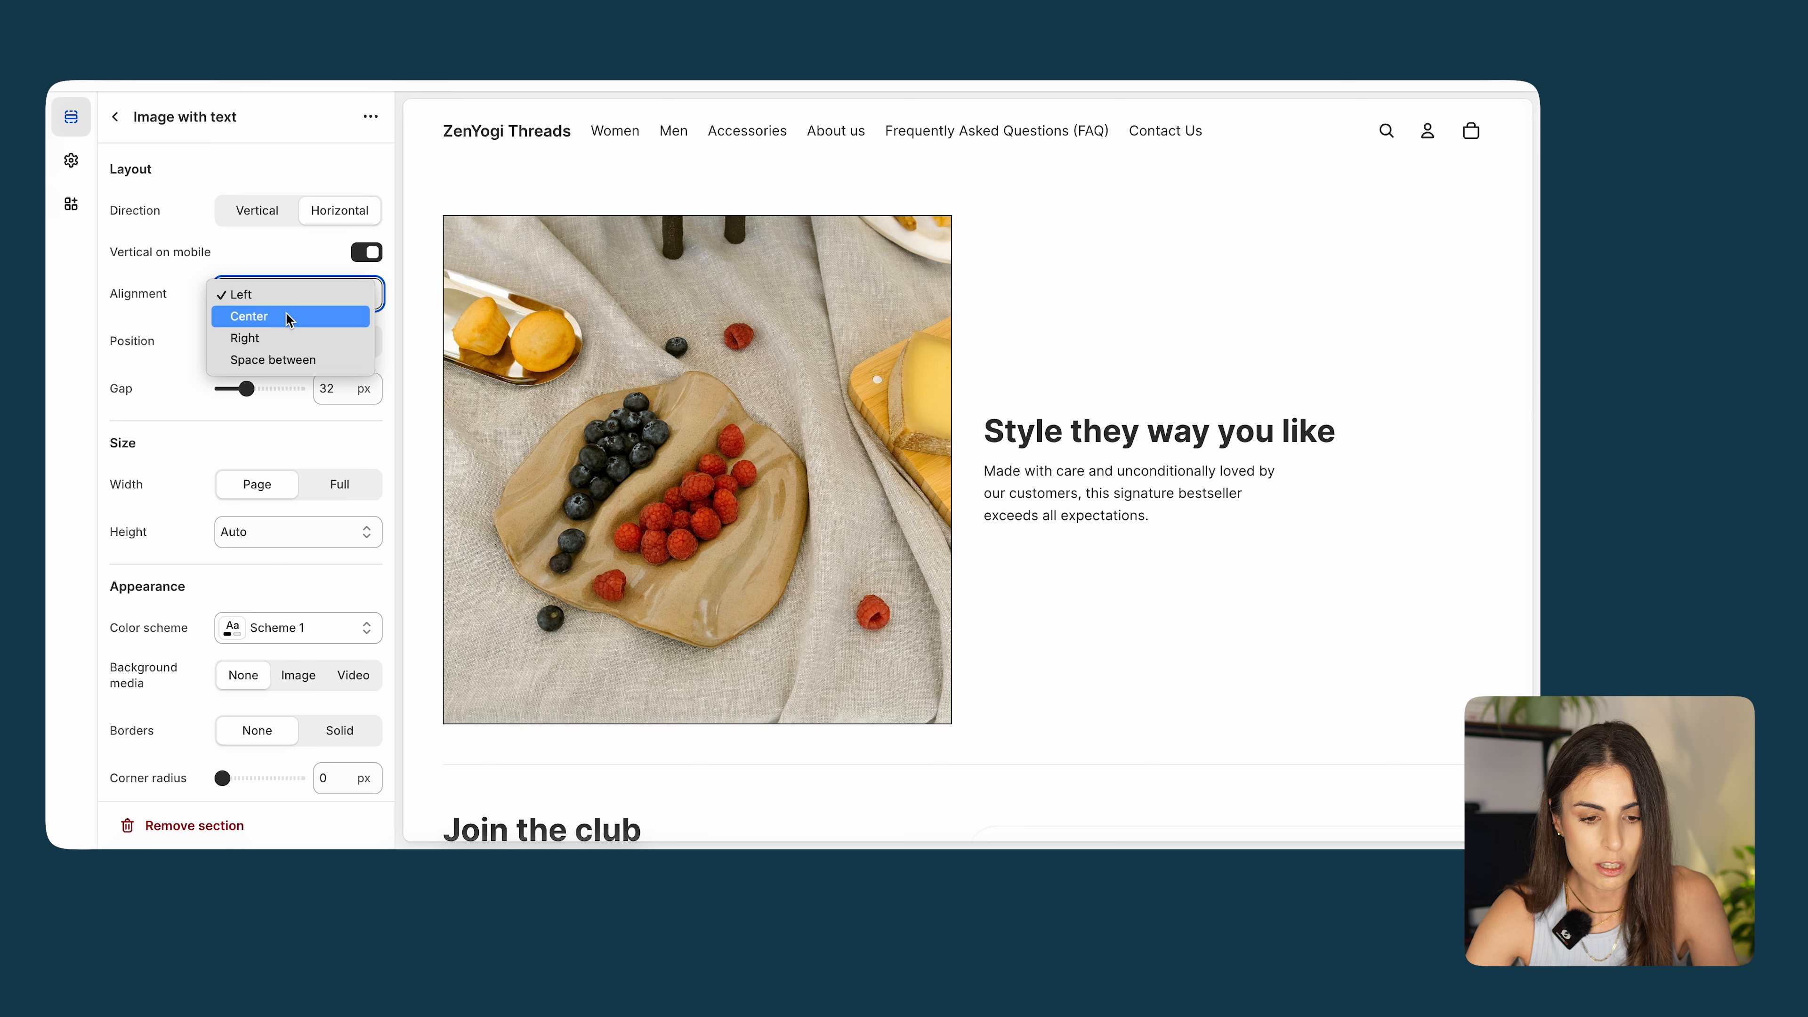
left_click(282, 339)
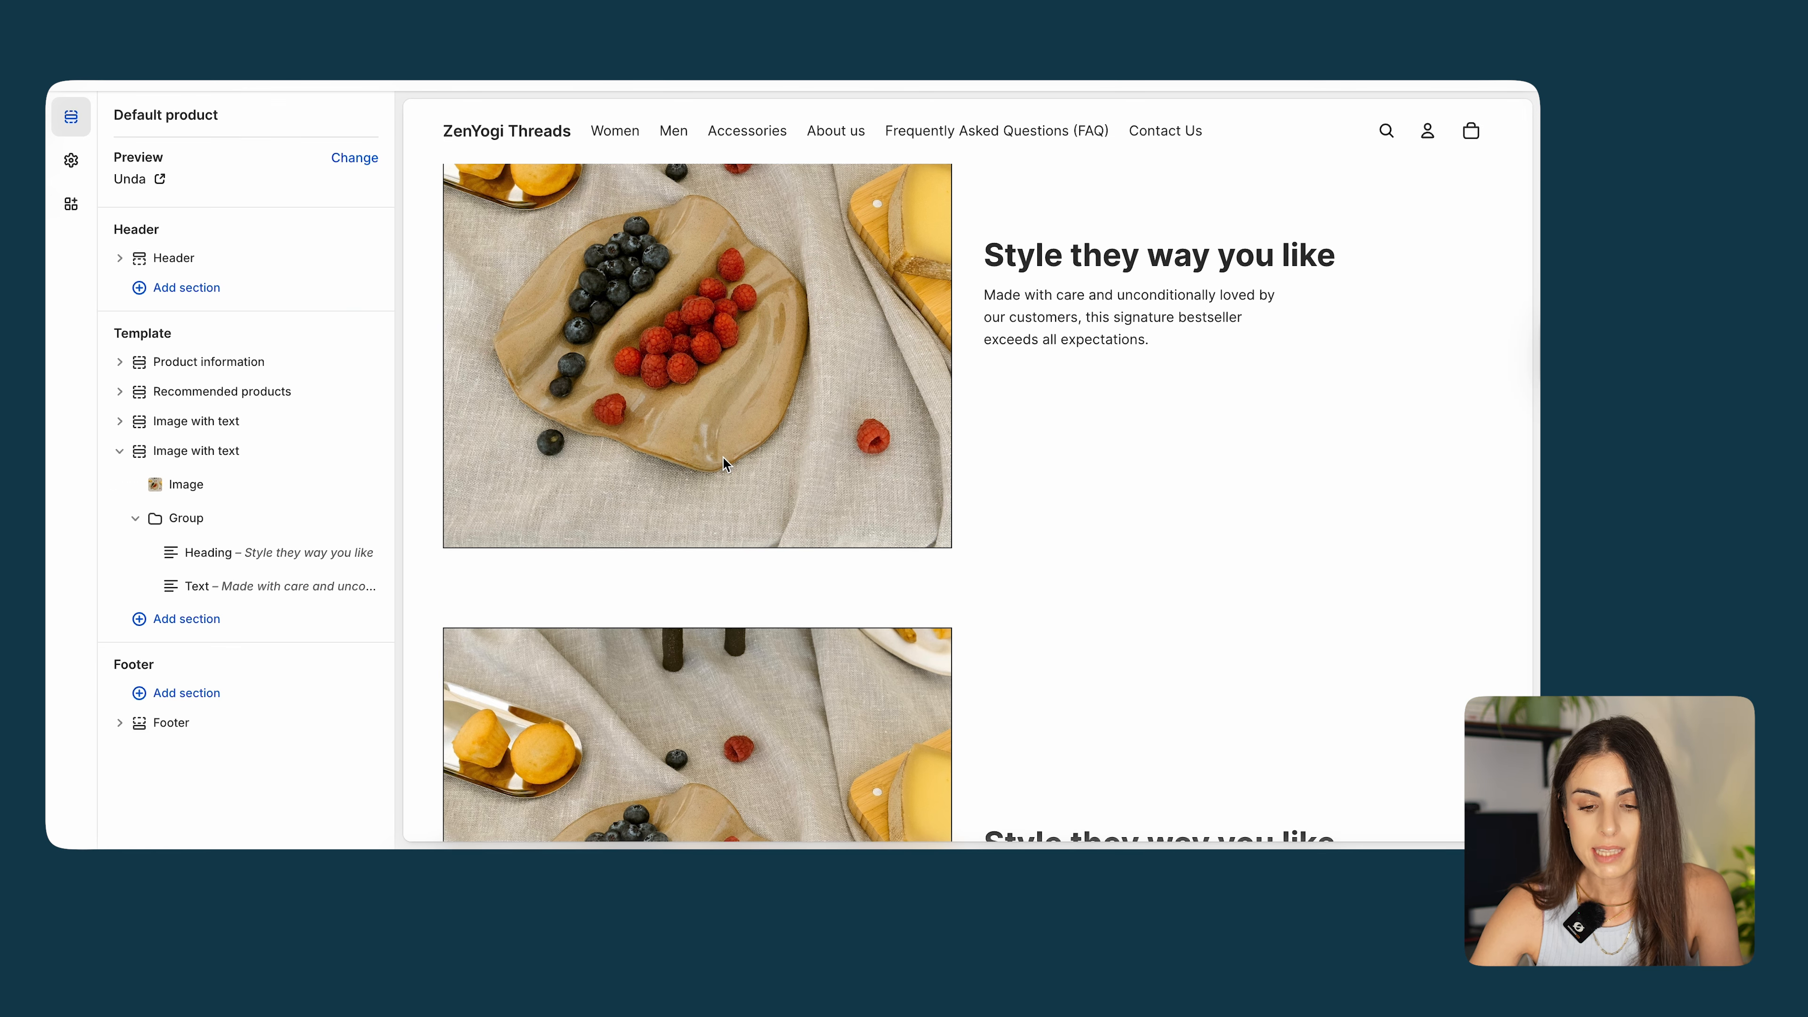
Move the Image block below the Group in the duplicated Image with text section and compare both sections in the preview.
scroll(722, 463, "down", 3)
scroll(722, 463, "down", 1)
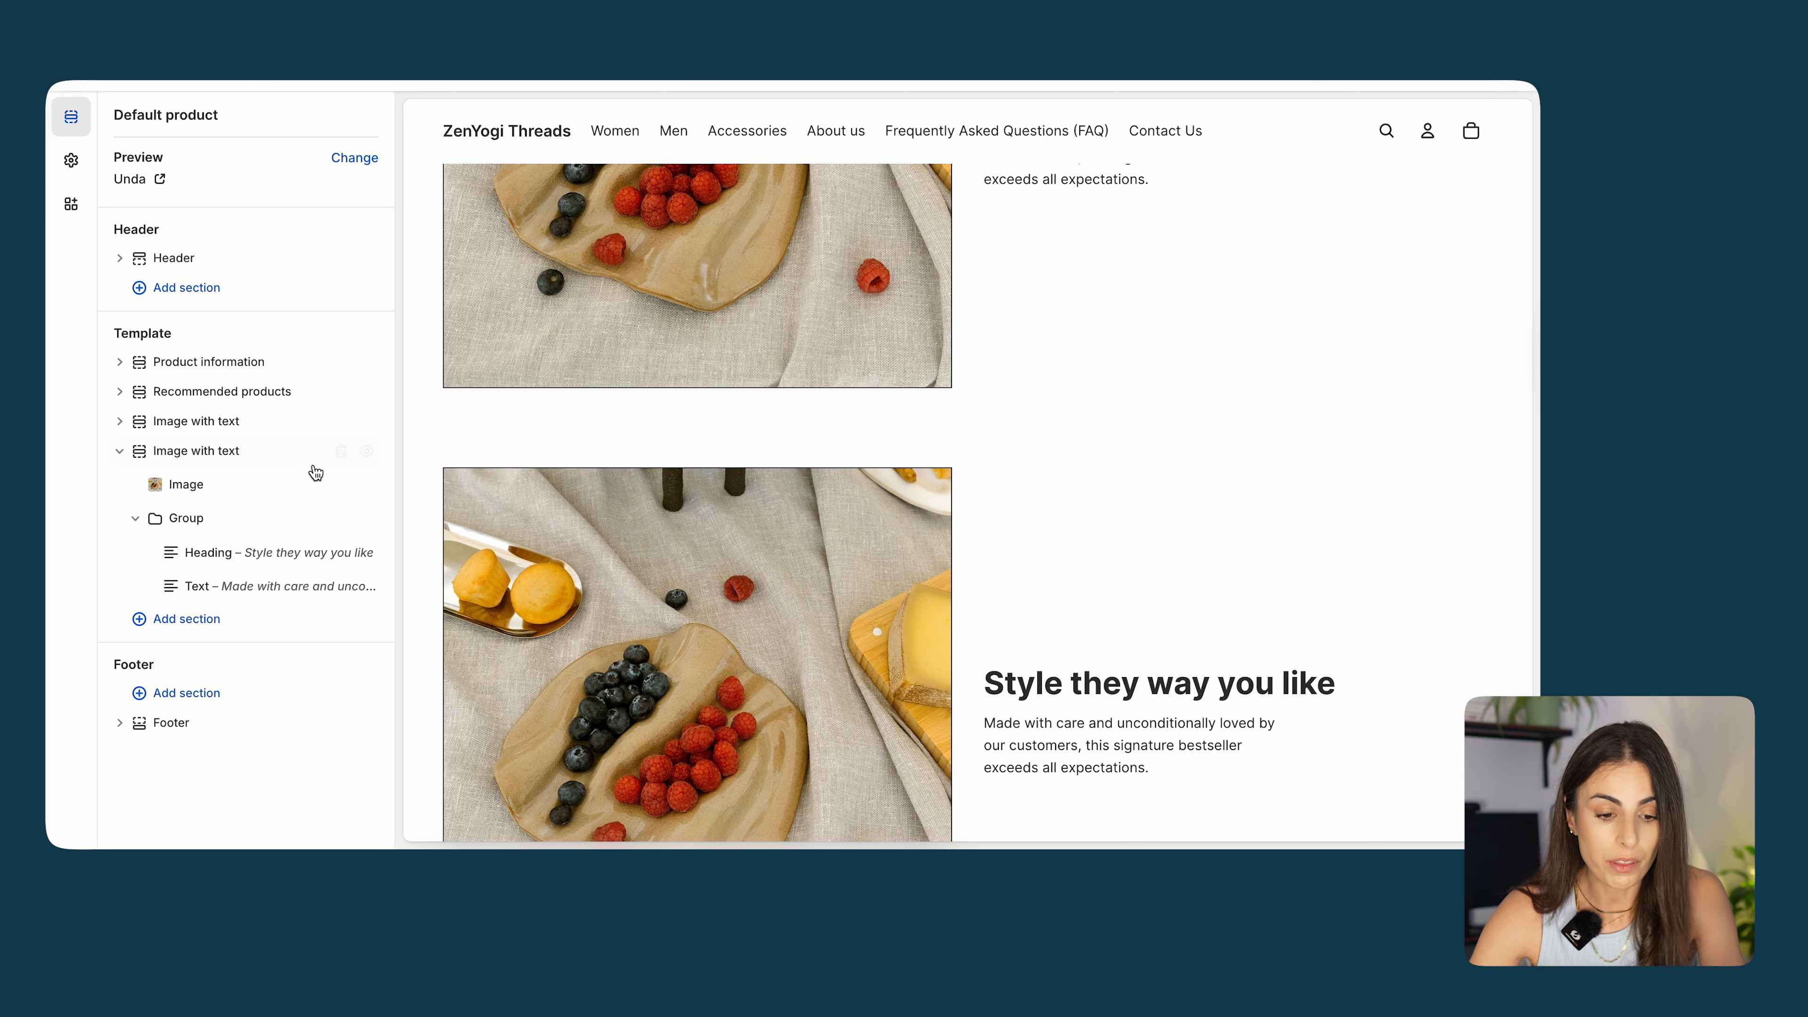
mouse_move(150, 488)
left_click_drag(164, 488, 182, 593)
mouse_move(237, 555)
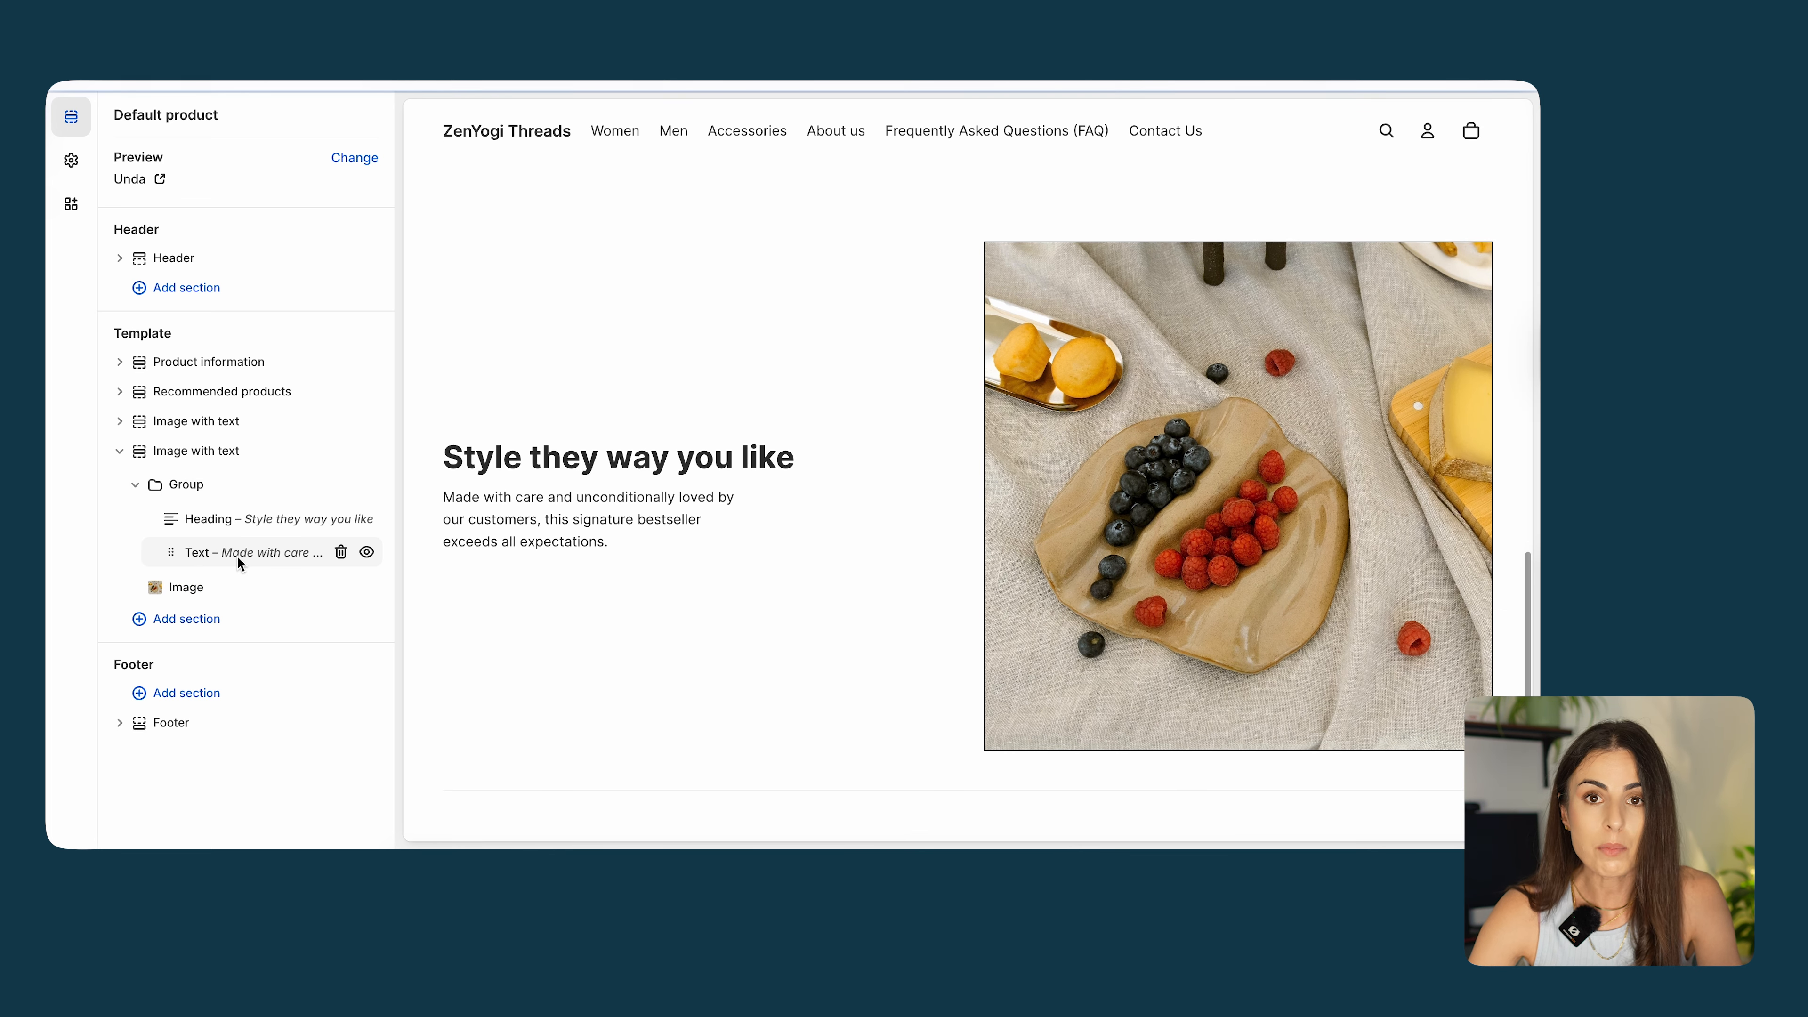
mouse_move(239, 473)
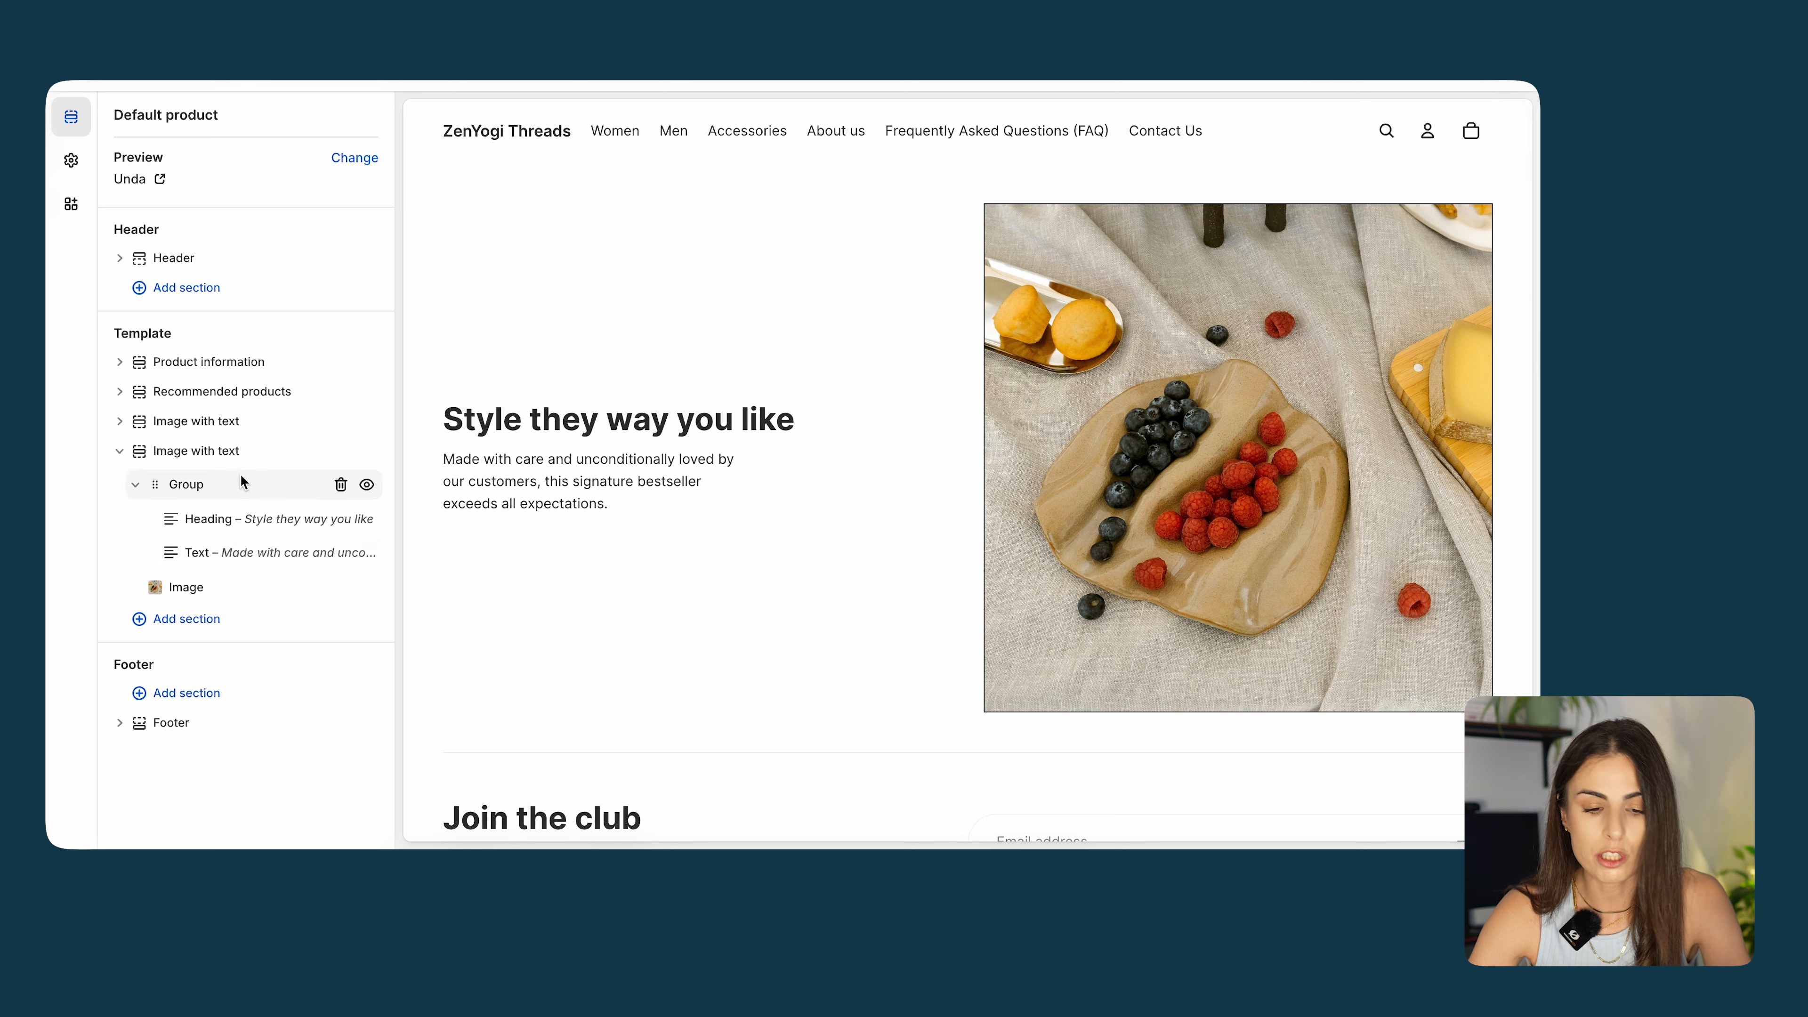
left_click(227, 453)
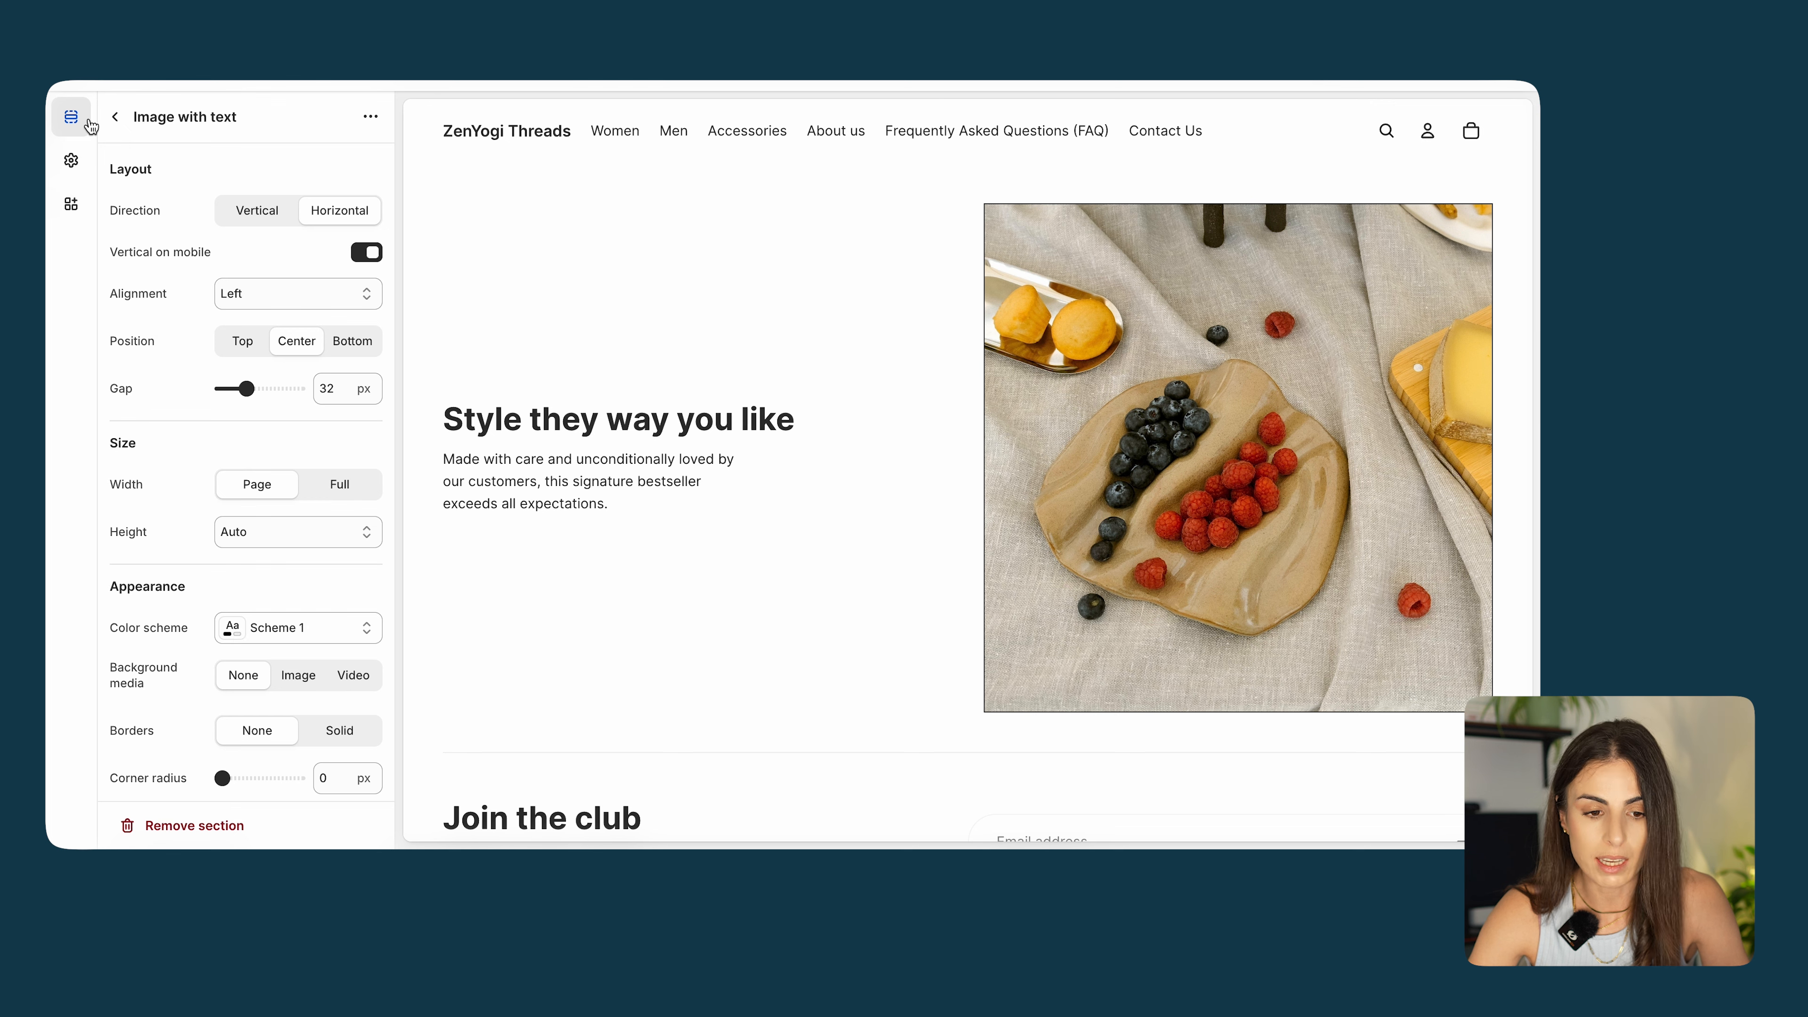
left_click(115, 117)
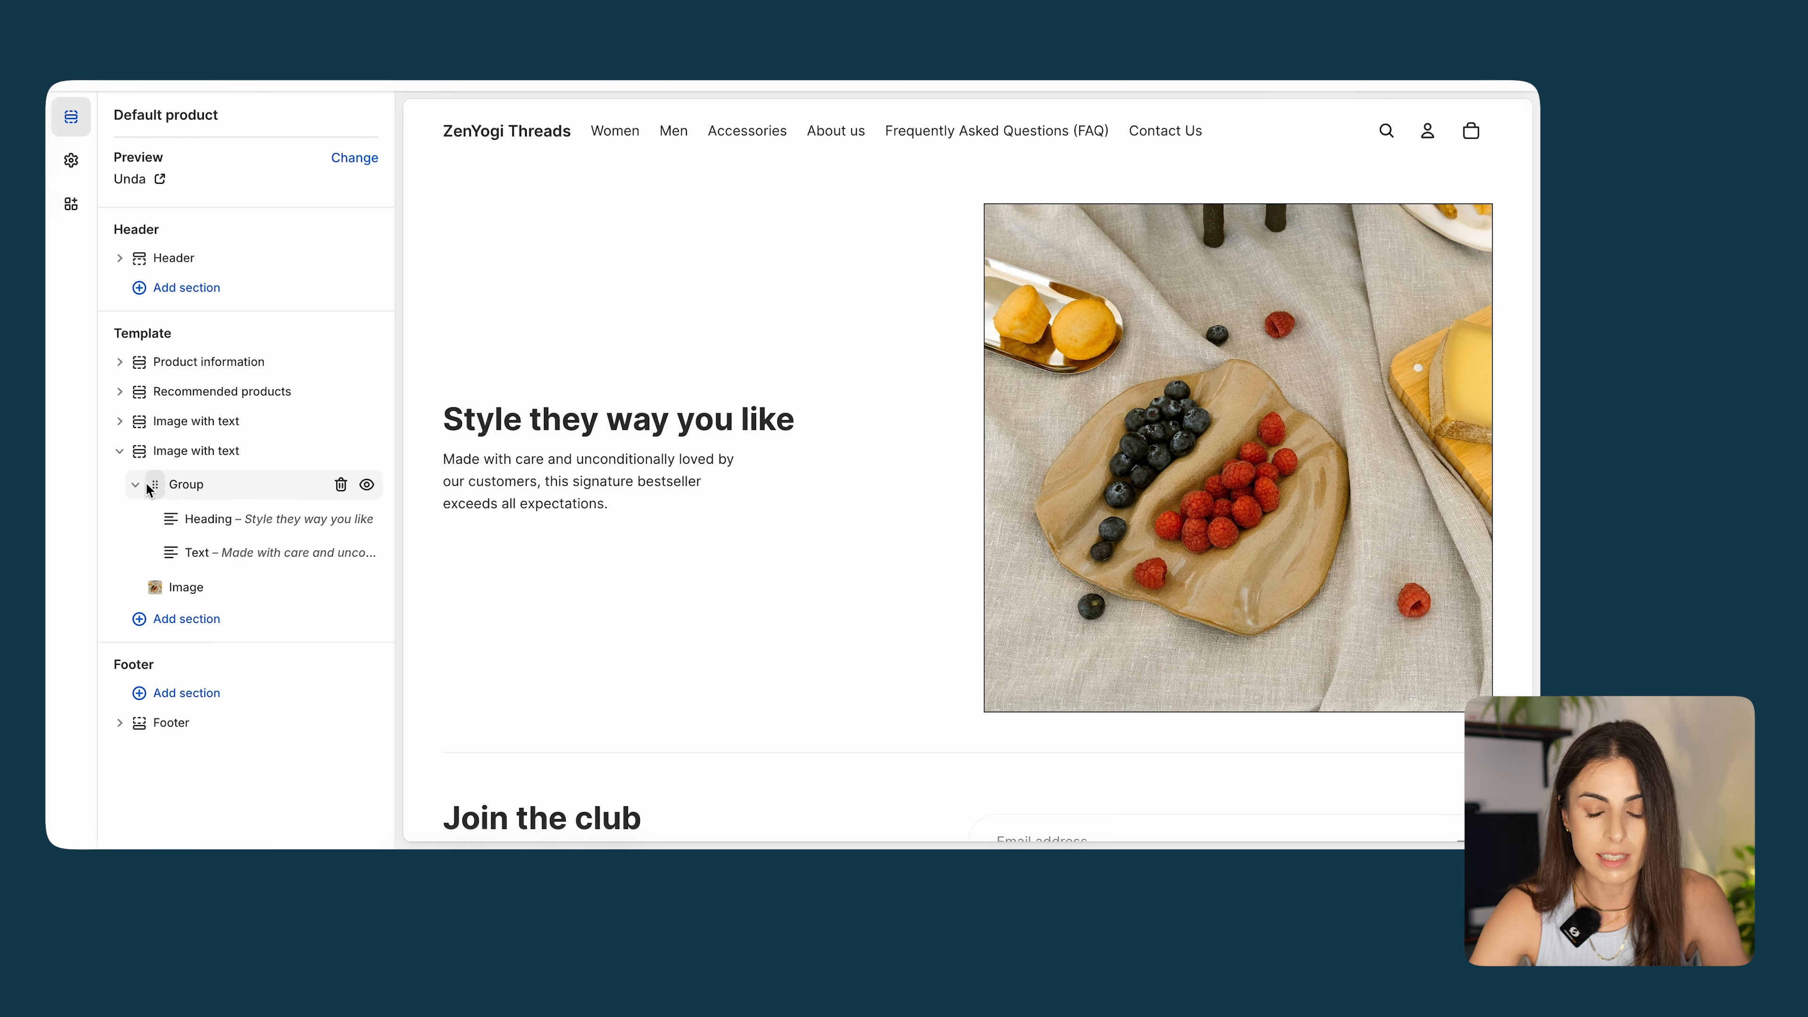
scroll(939, 481, "up", 6)
scroll(940, 481, "down", 4)
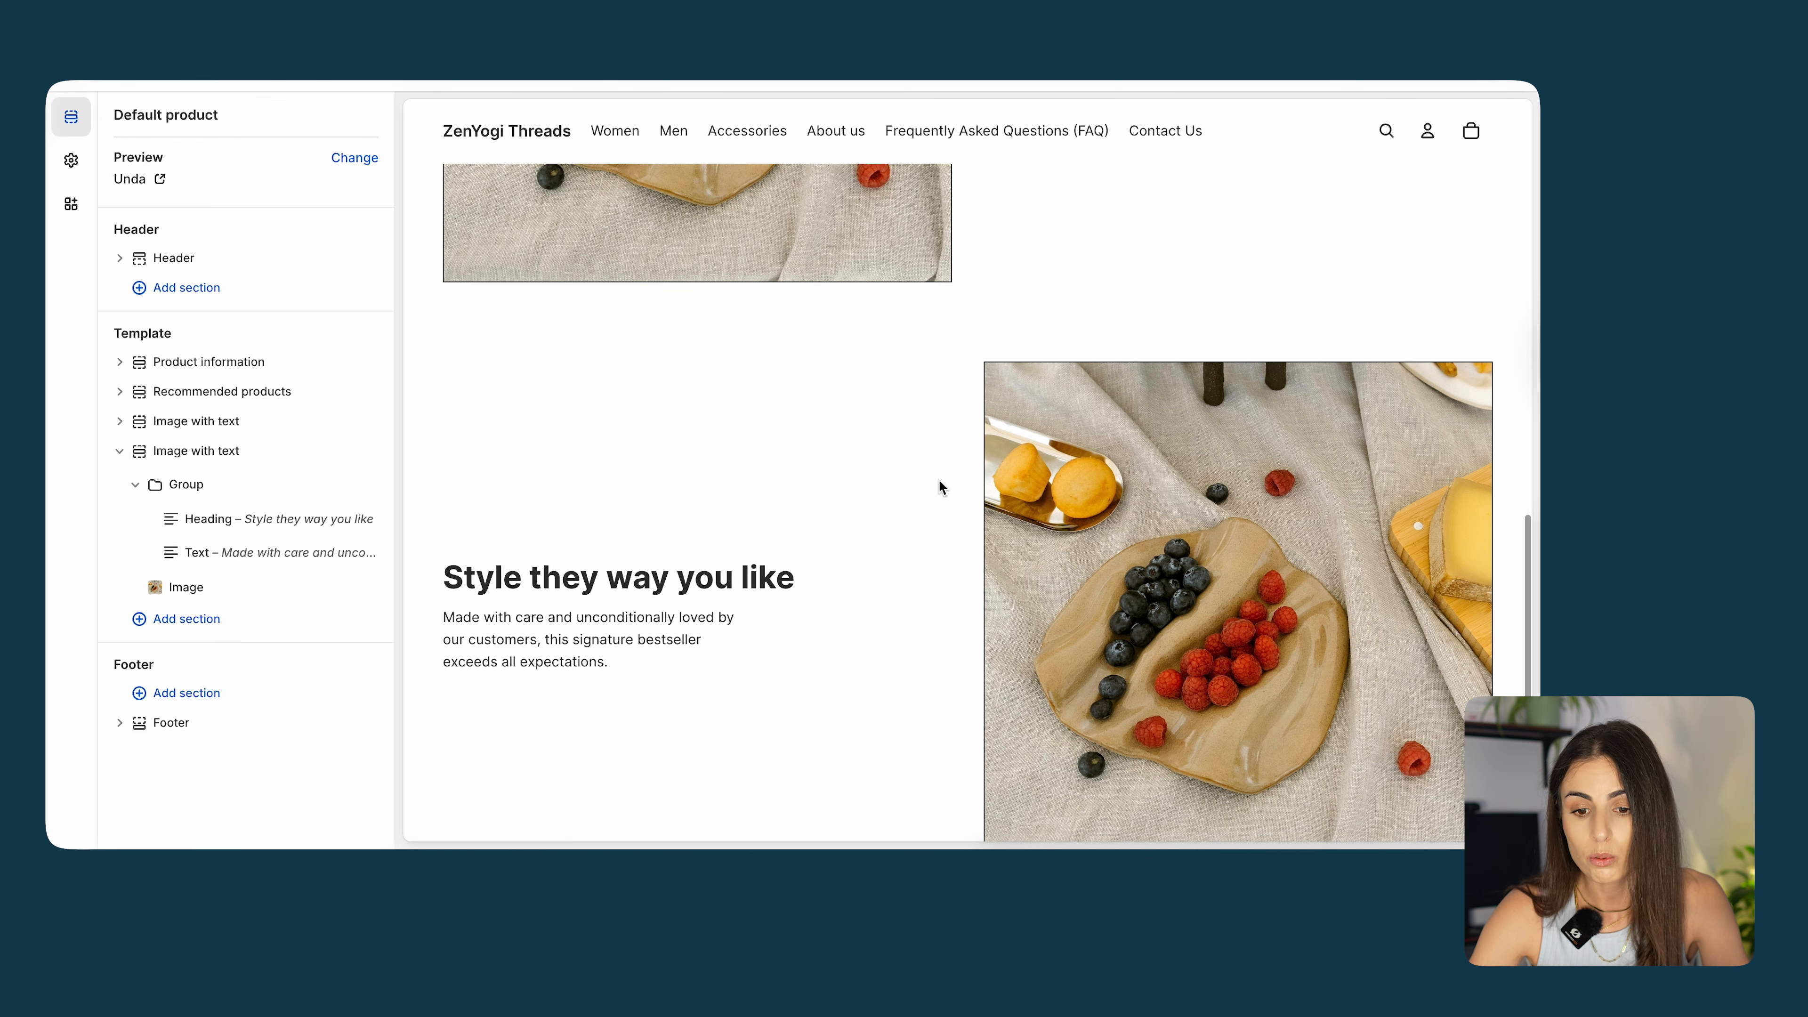
scroll(939, 481, "up", 6)
scroll(940, 481, "down", 7)
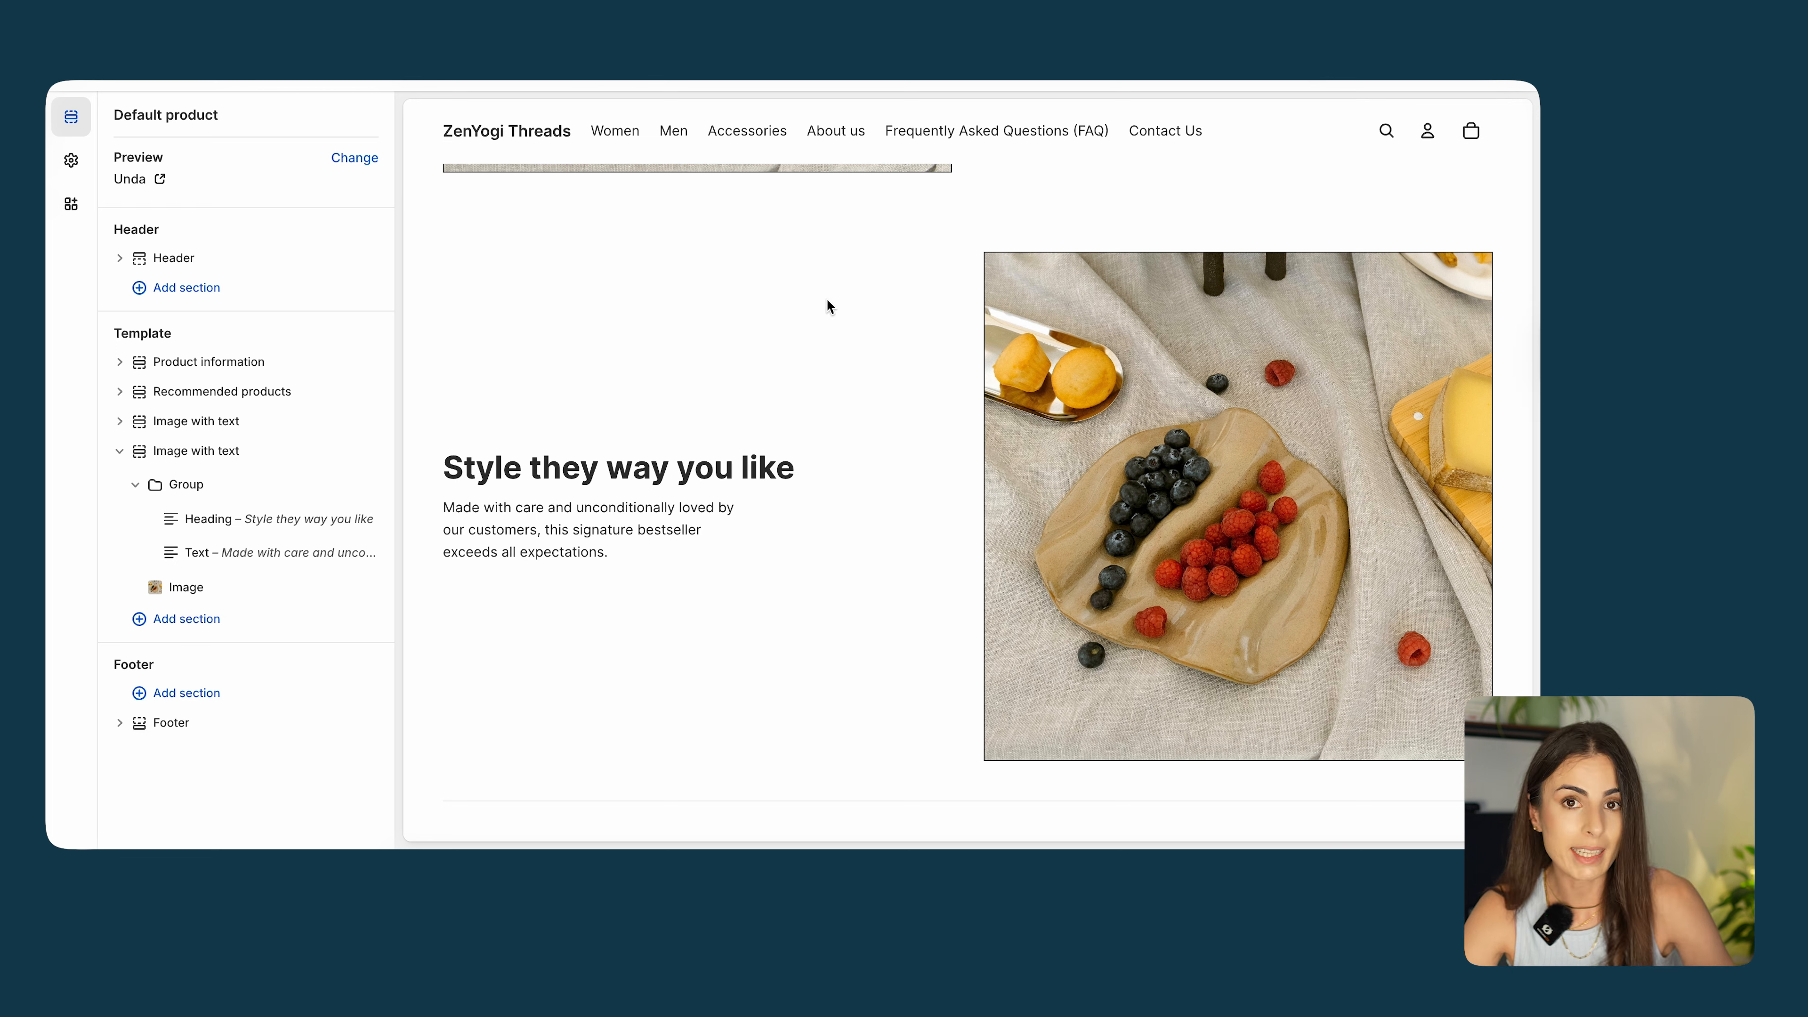
Replace the duplicated section's image with imgi_9_Unda-Ivory from the store's files, check both sections in the preview and return to the outline.
left_click(182, 587)
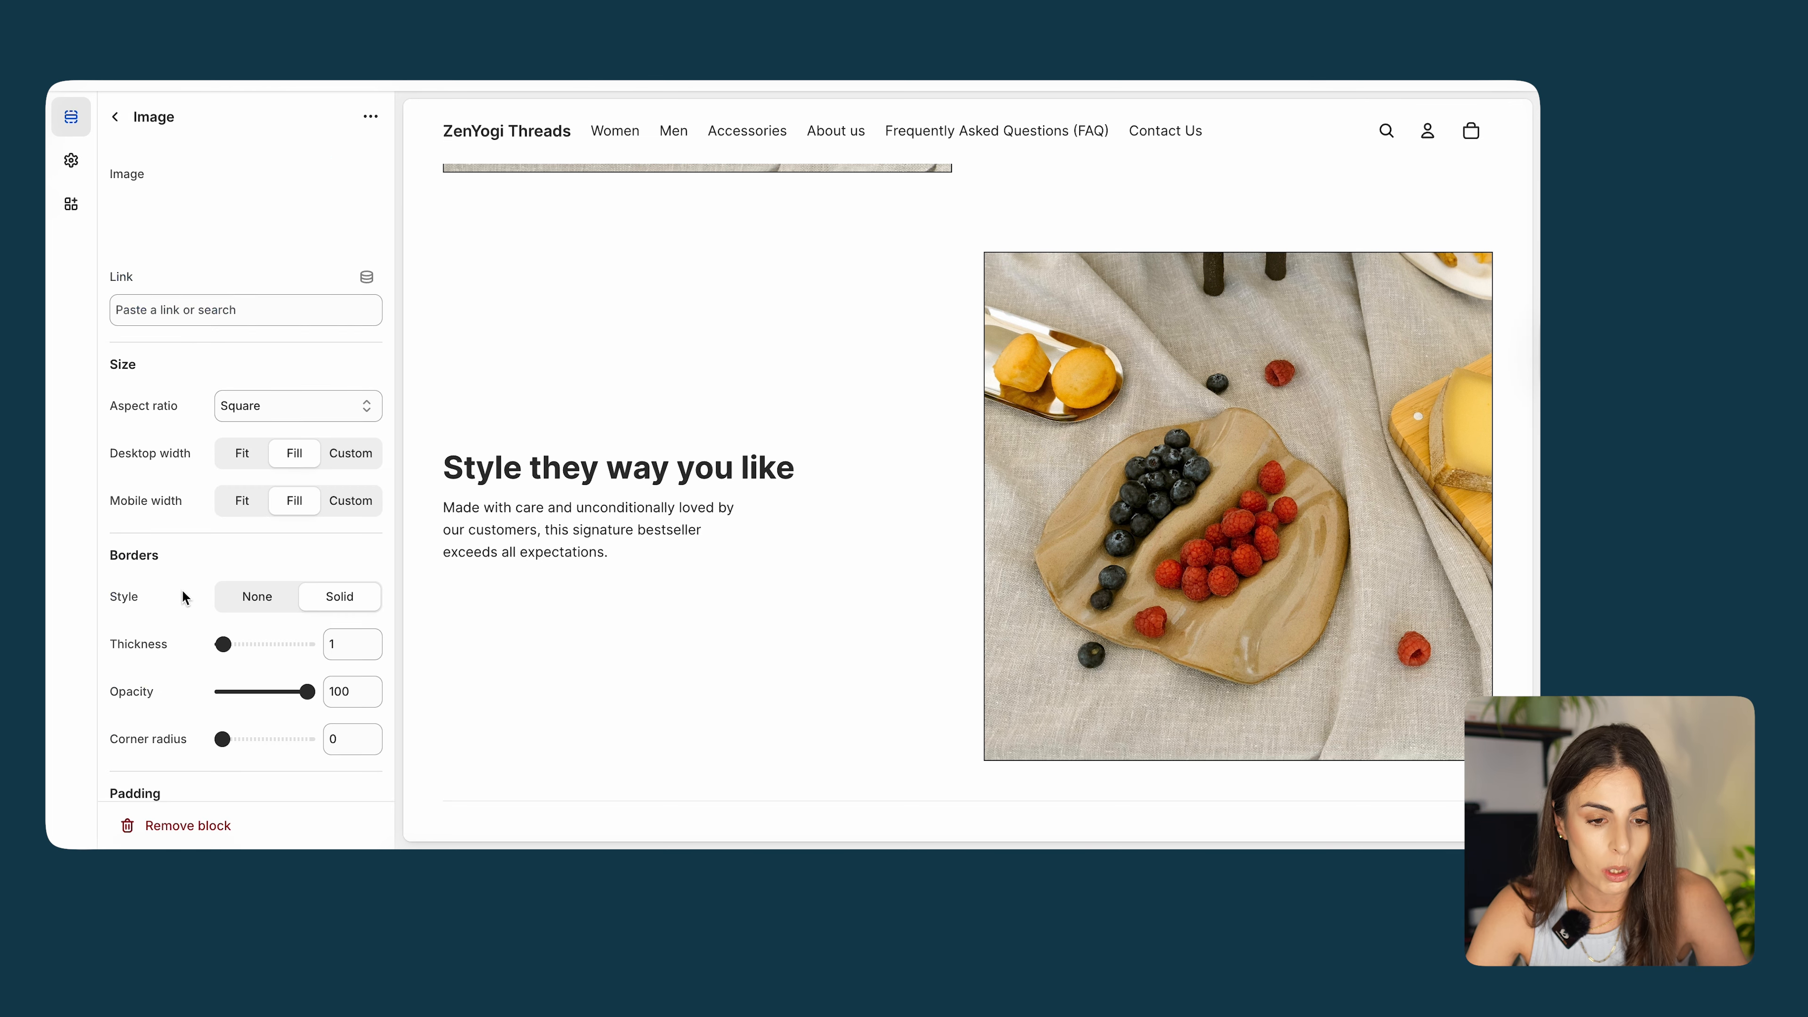
left_click(290, 204)
left_click(308, 272)
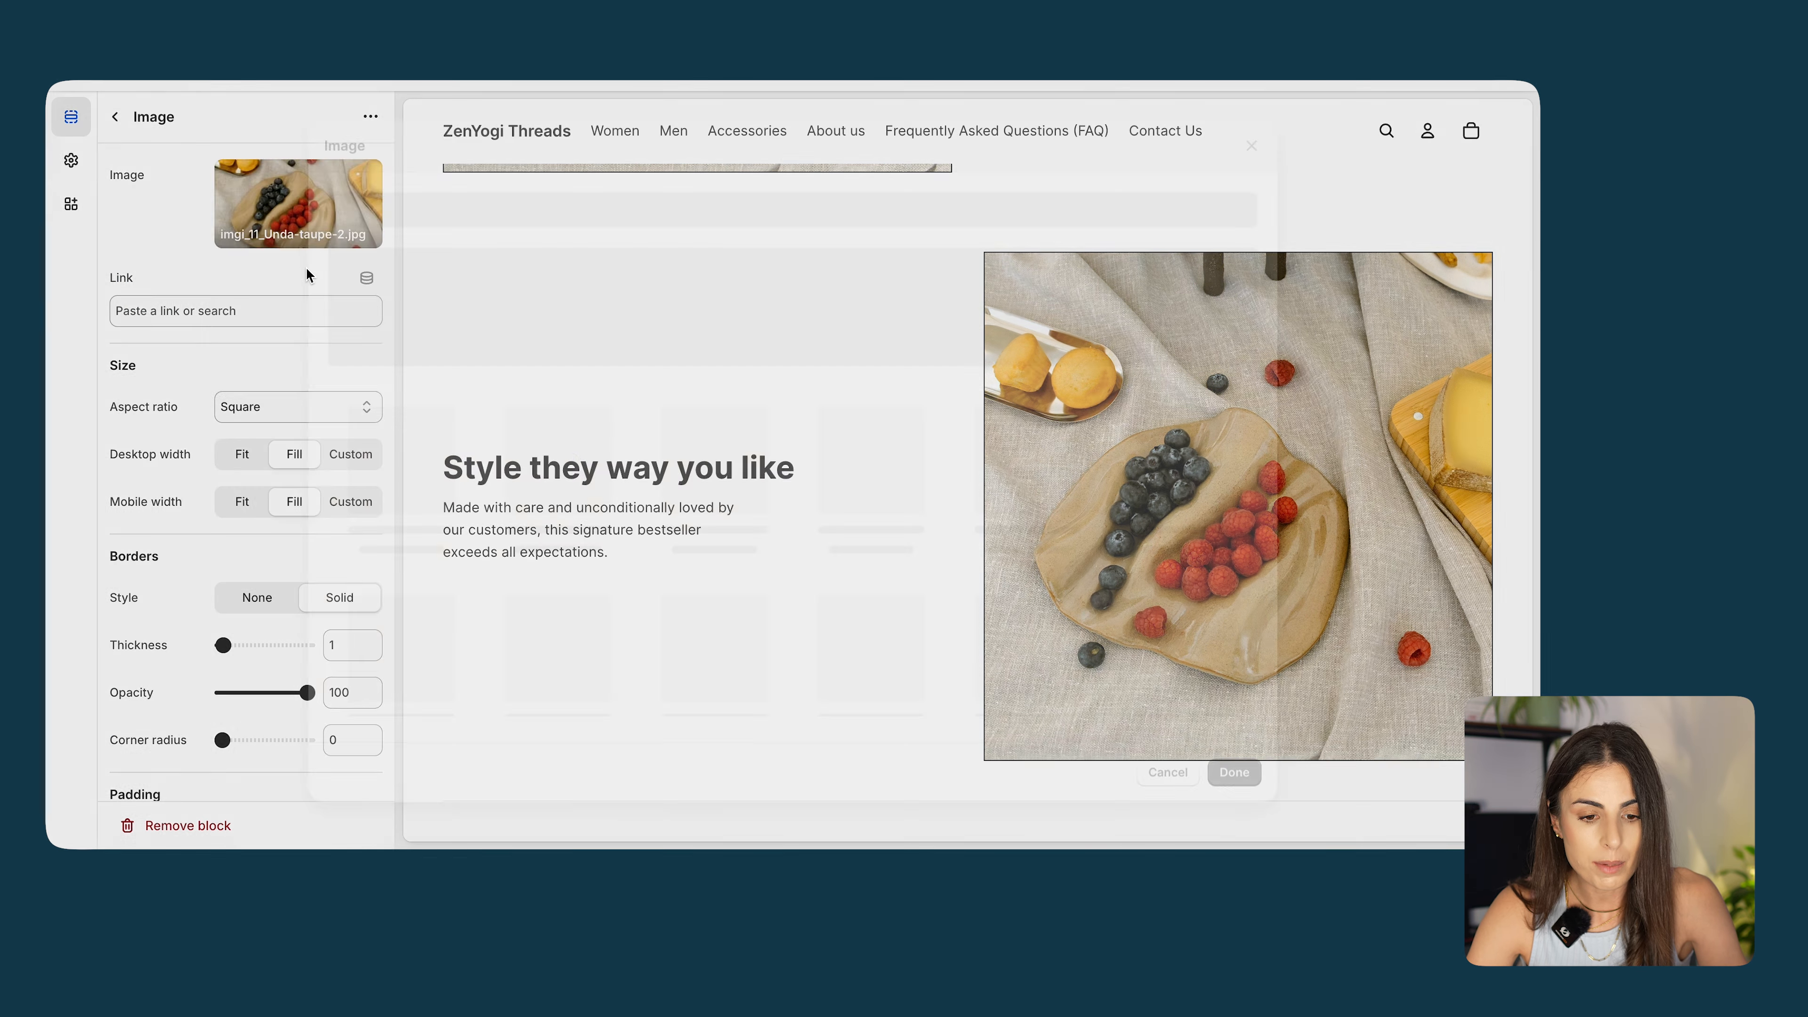
left_click(573, 652)
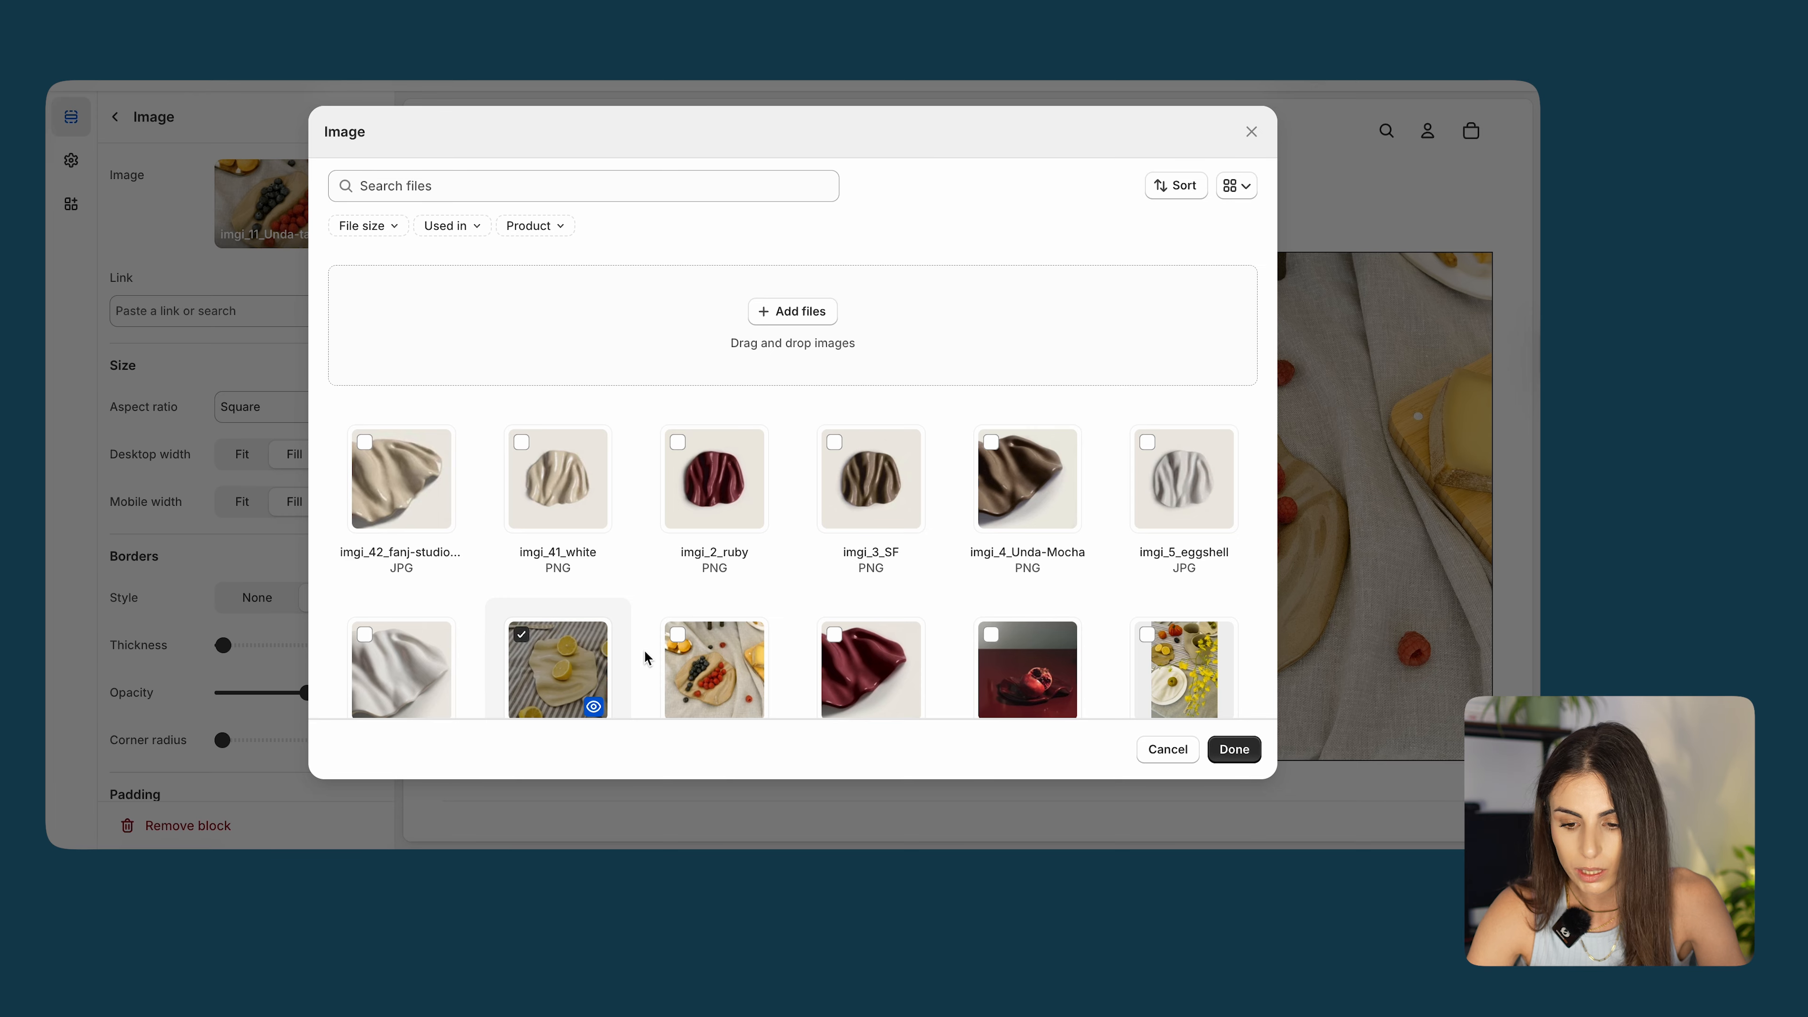
left_click(1234, 749)
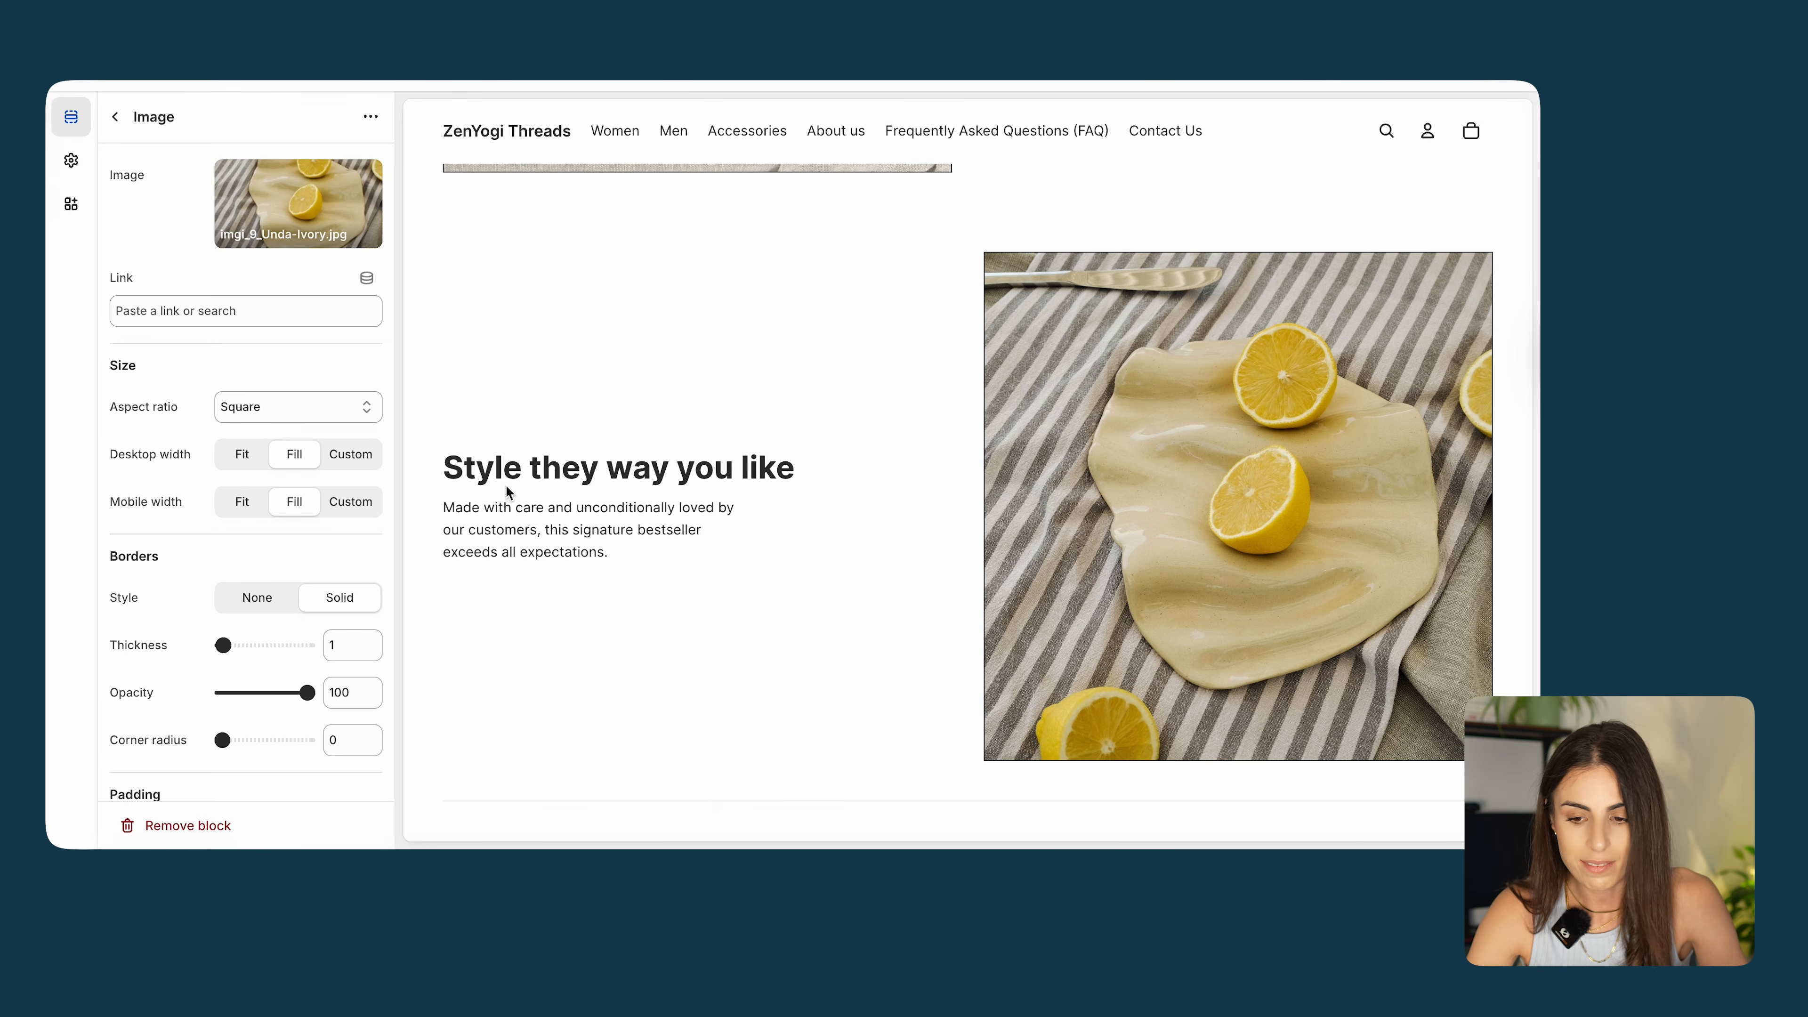
scroll(505, 485, "up", 5)
scroll(864, 593, "down", 5)
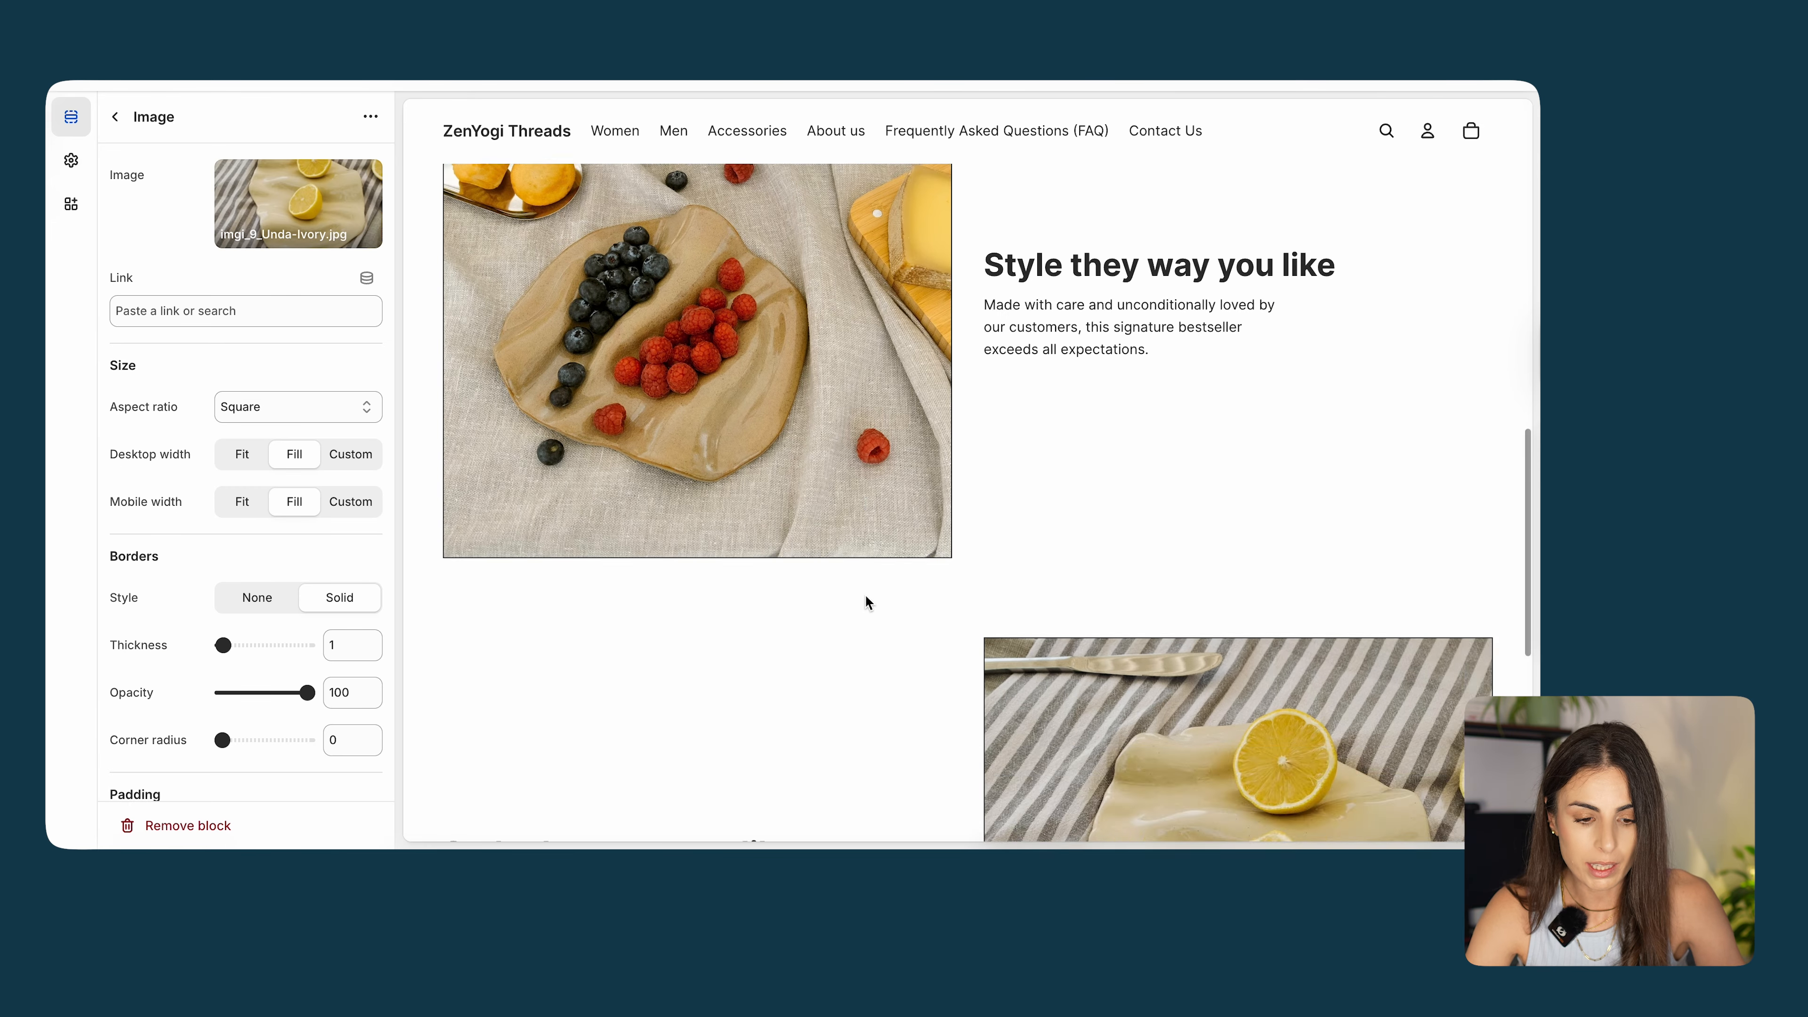
scroll(283, 689, "down", 3)
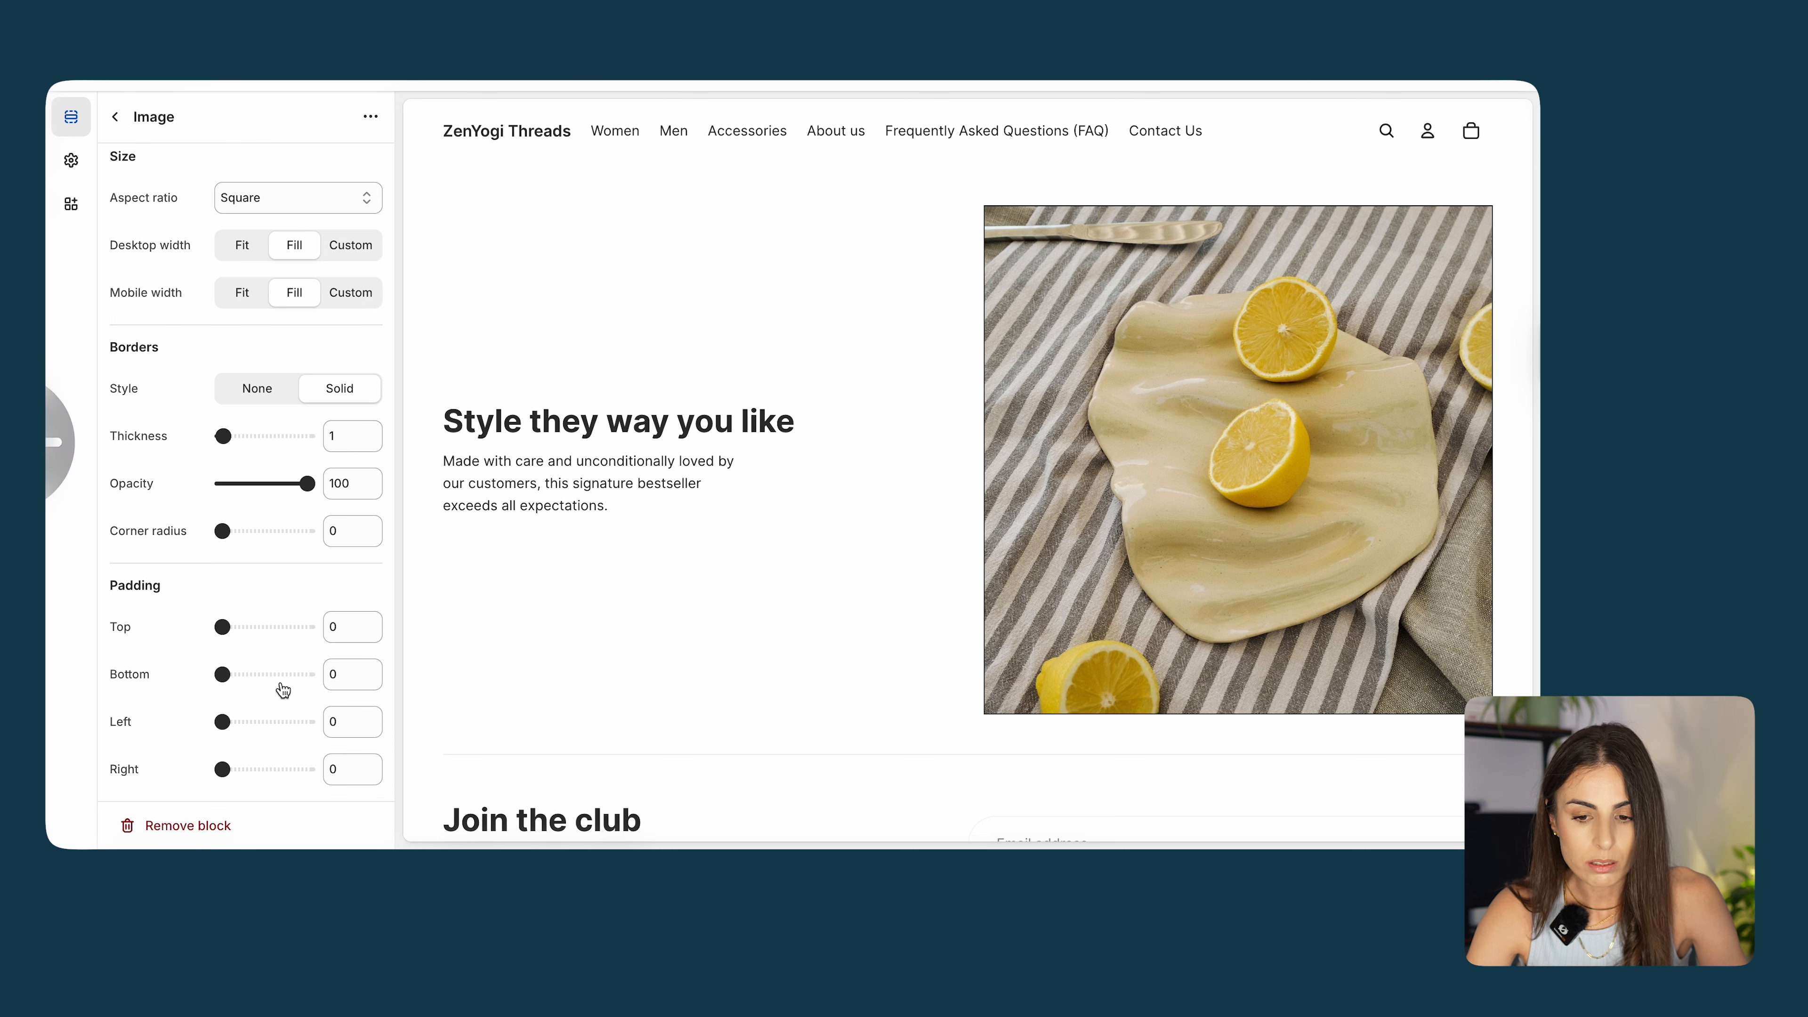
scroll(760, 412, "up", 3)
scroll(761, 411, "up", 2)
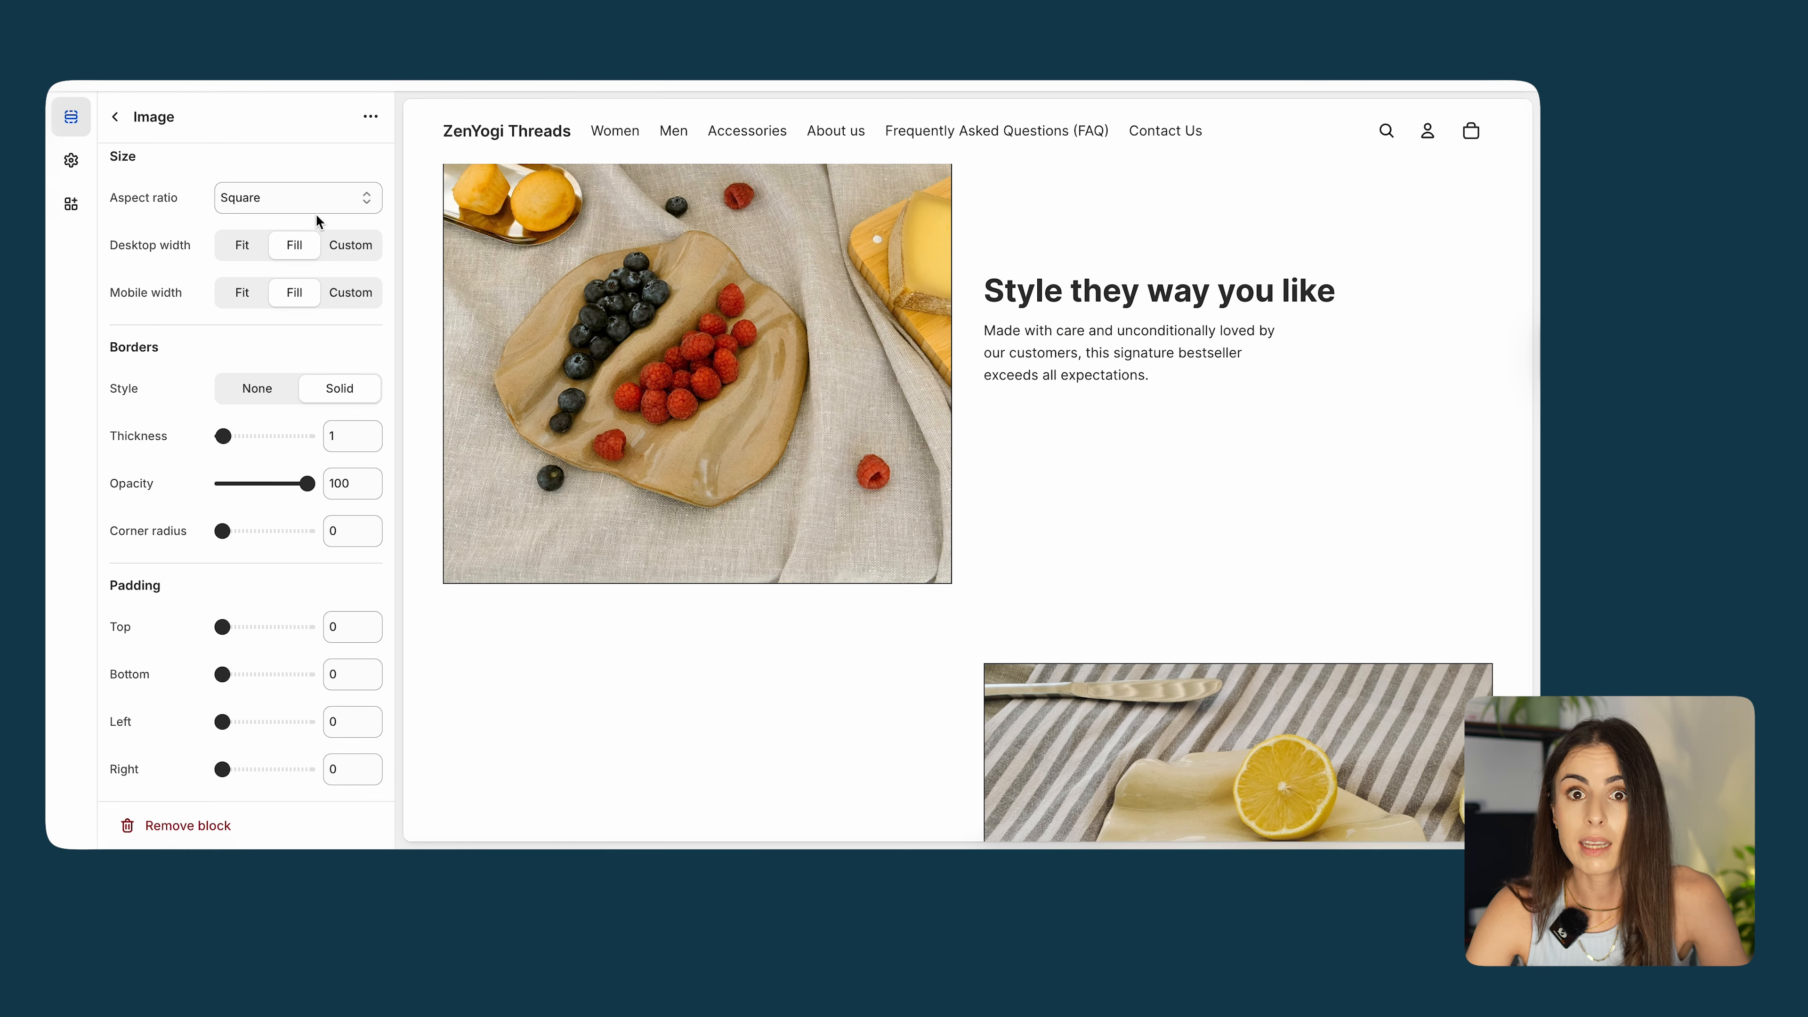
left_click(114, 120)
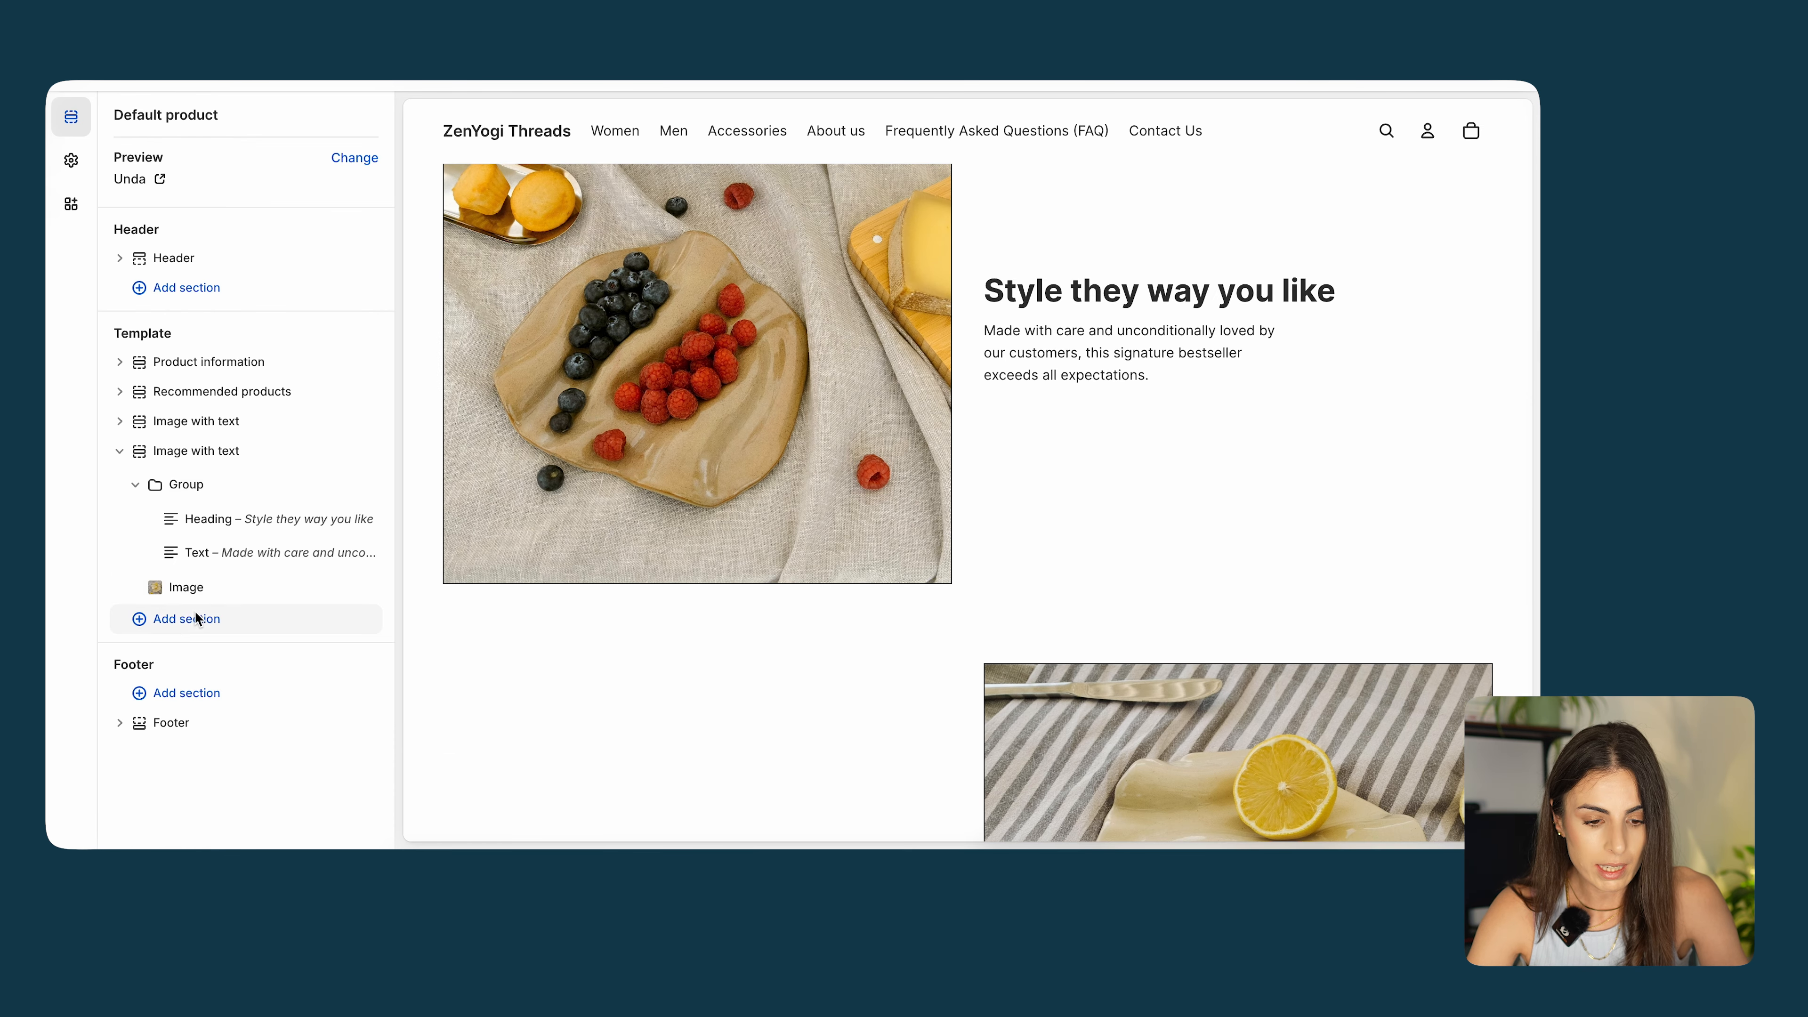
Add an FAQ section below the second Image with text section and return to the template outline.
left_click(187, 618)
scroll(517, 676, "down", 6)
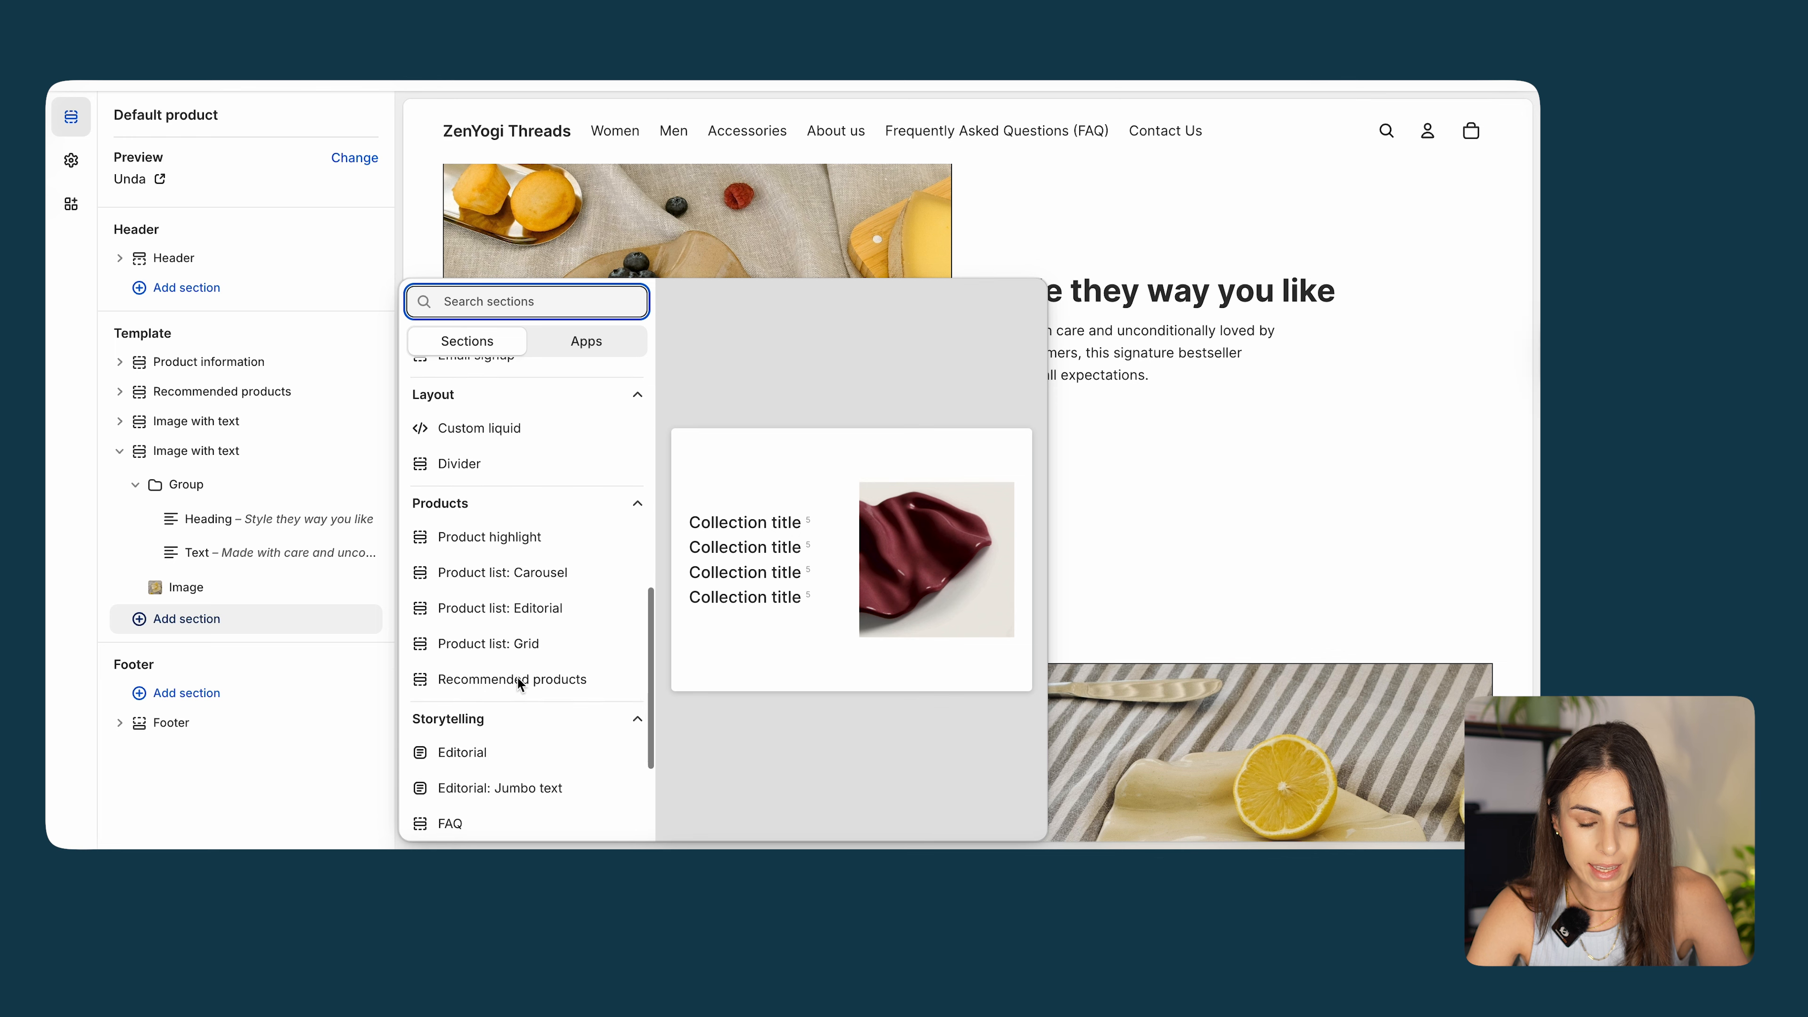
type("fa")
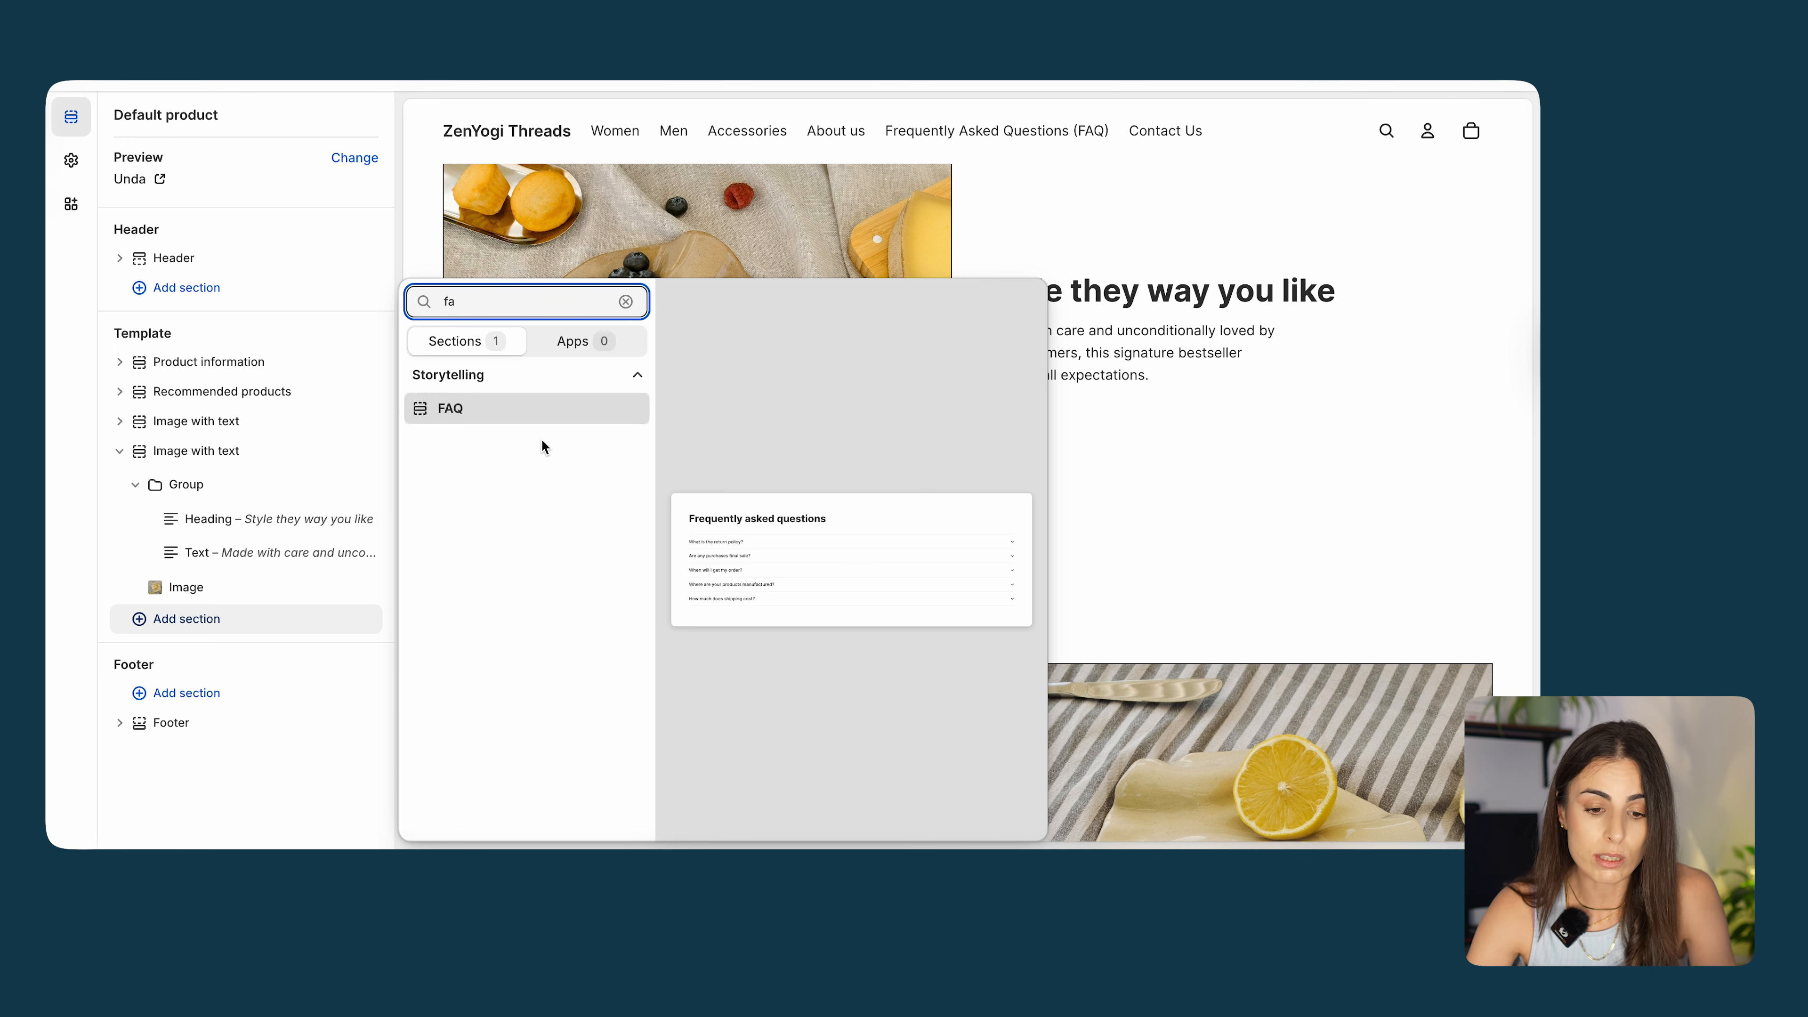
left_click(505, 411)
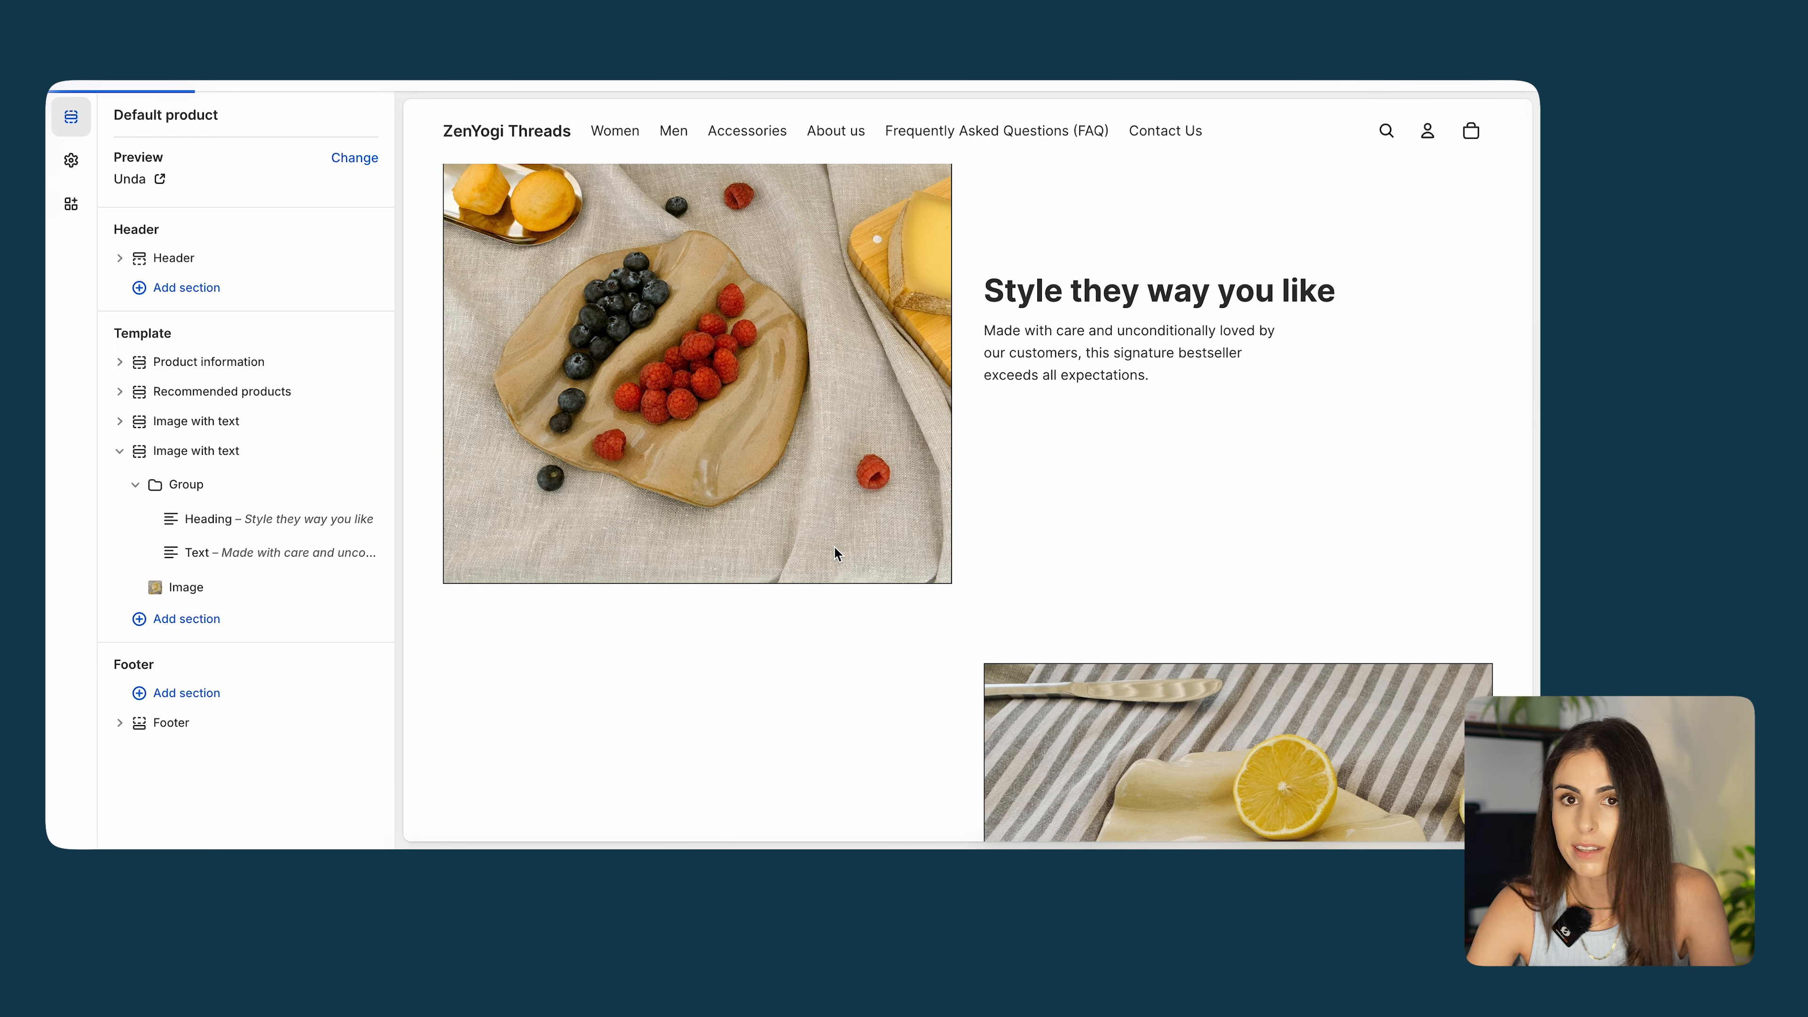
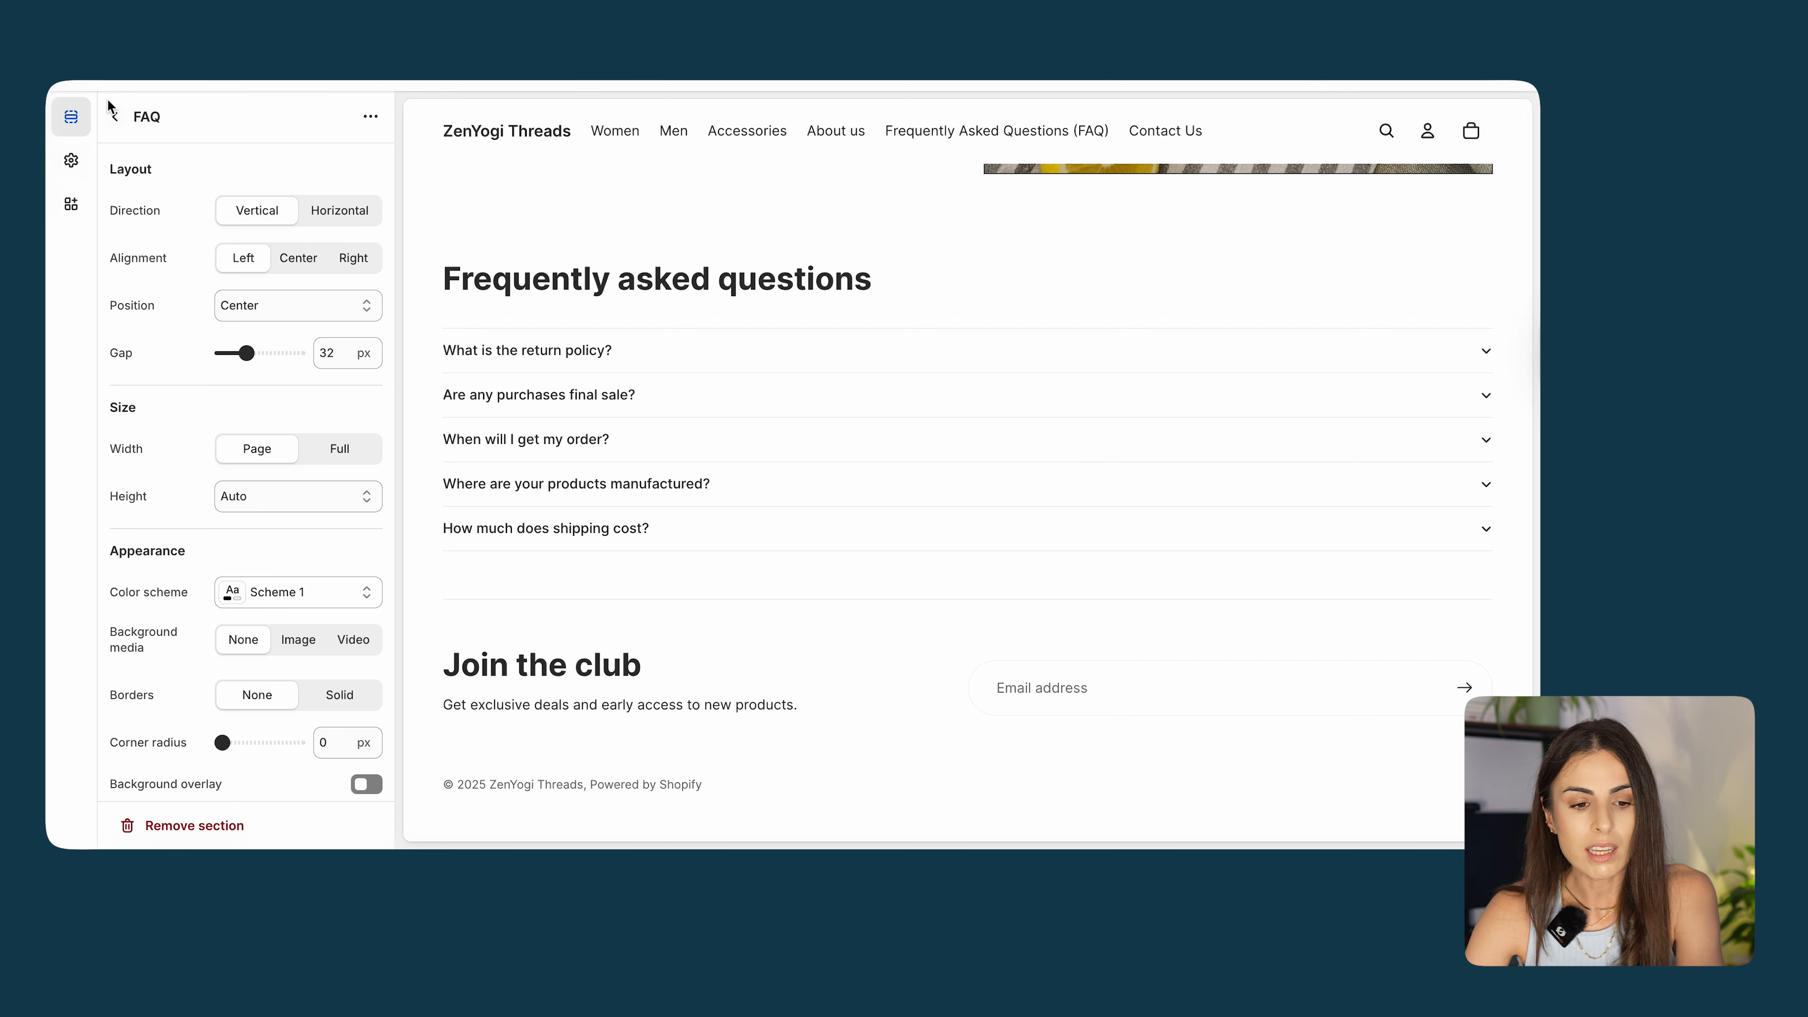
left_click(115, 117)
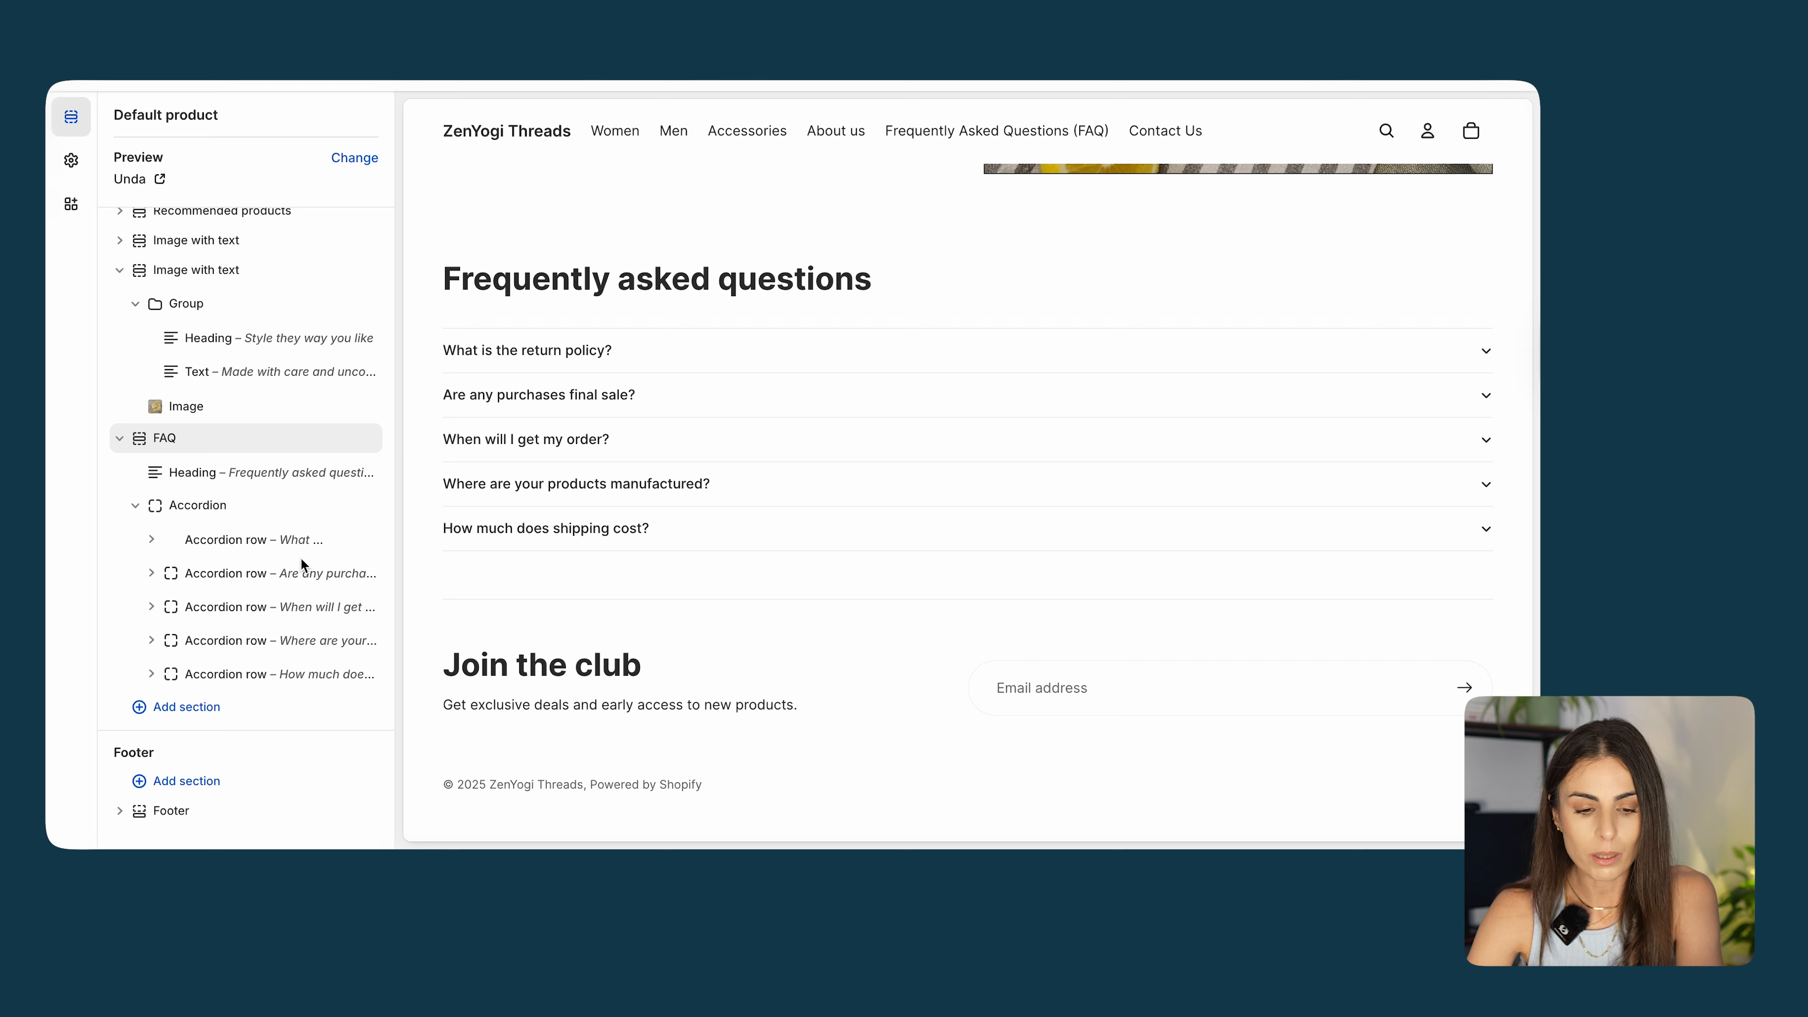
Review the settings and answer text of the "What is the return policy?" row in the FAQ accordion.
mouse_move(274, 691)
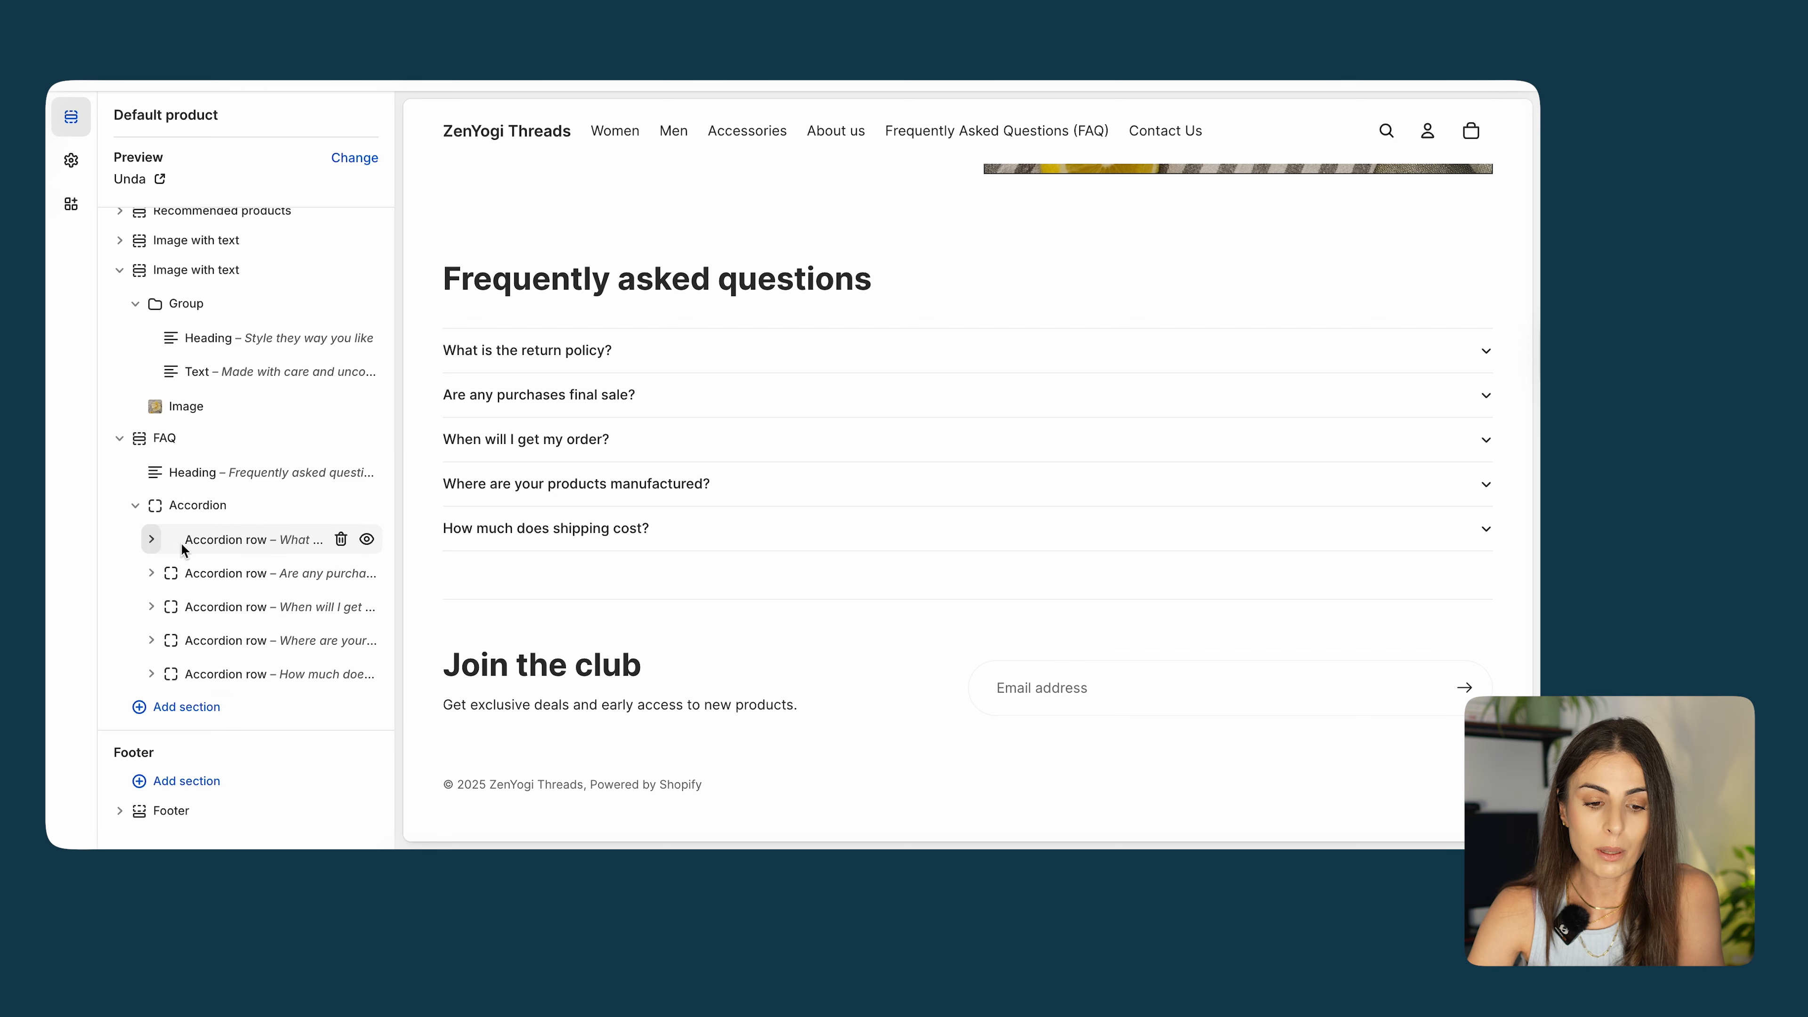
left_click(224, 541)
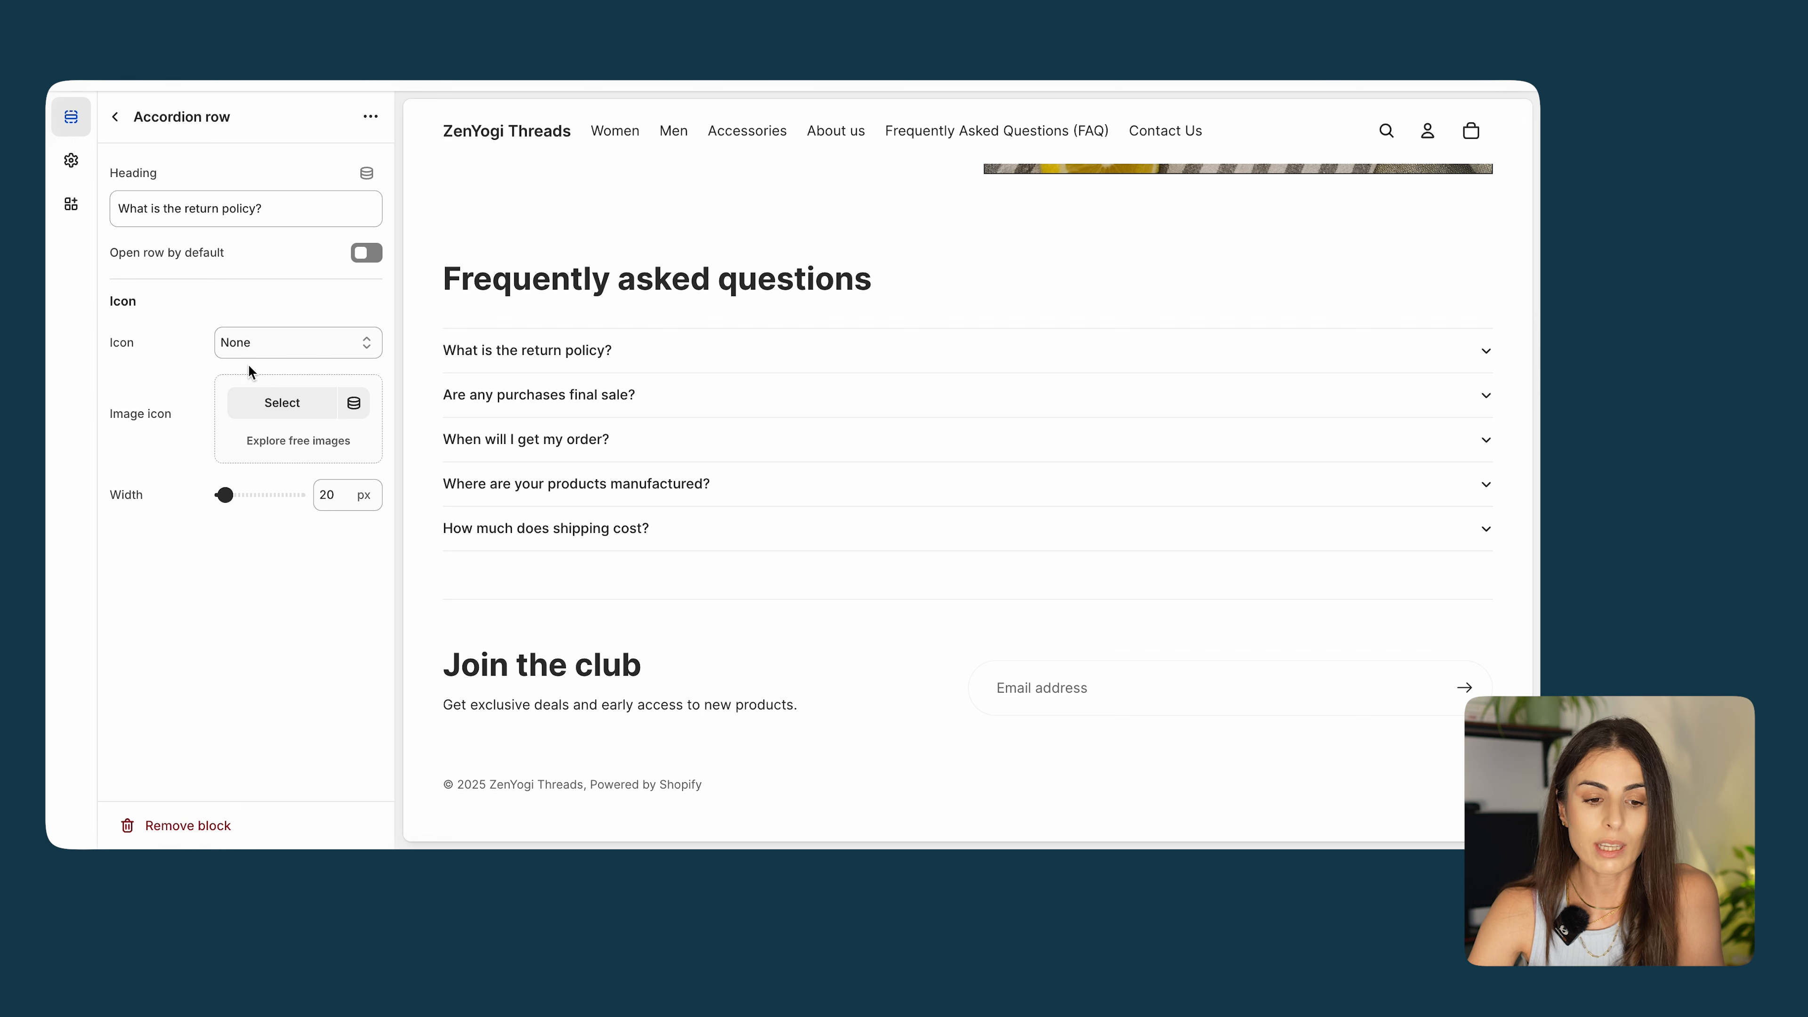
left_click(115, 117)
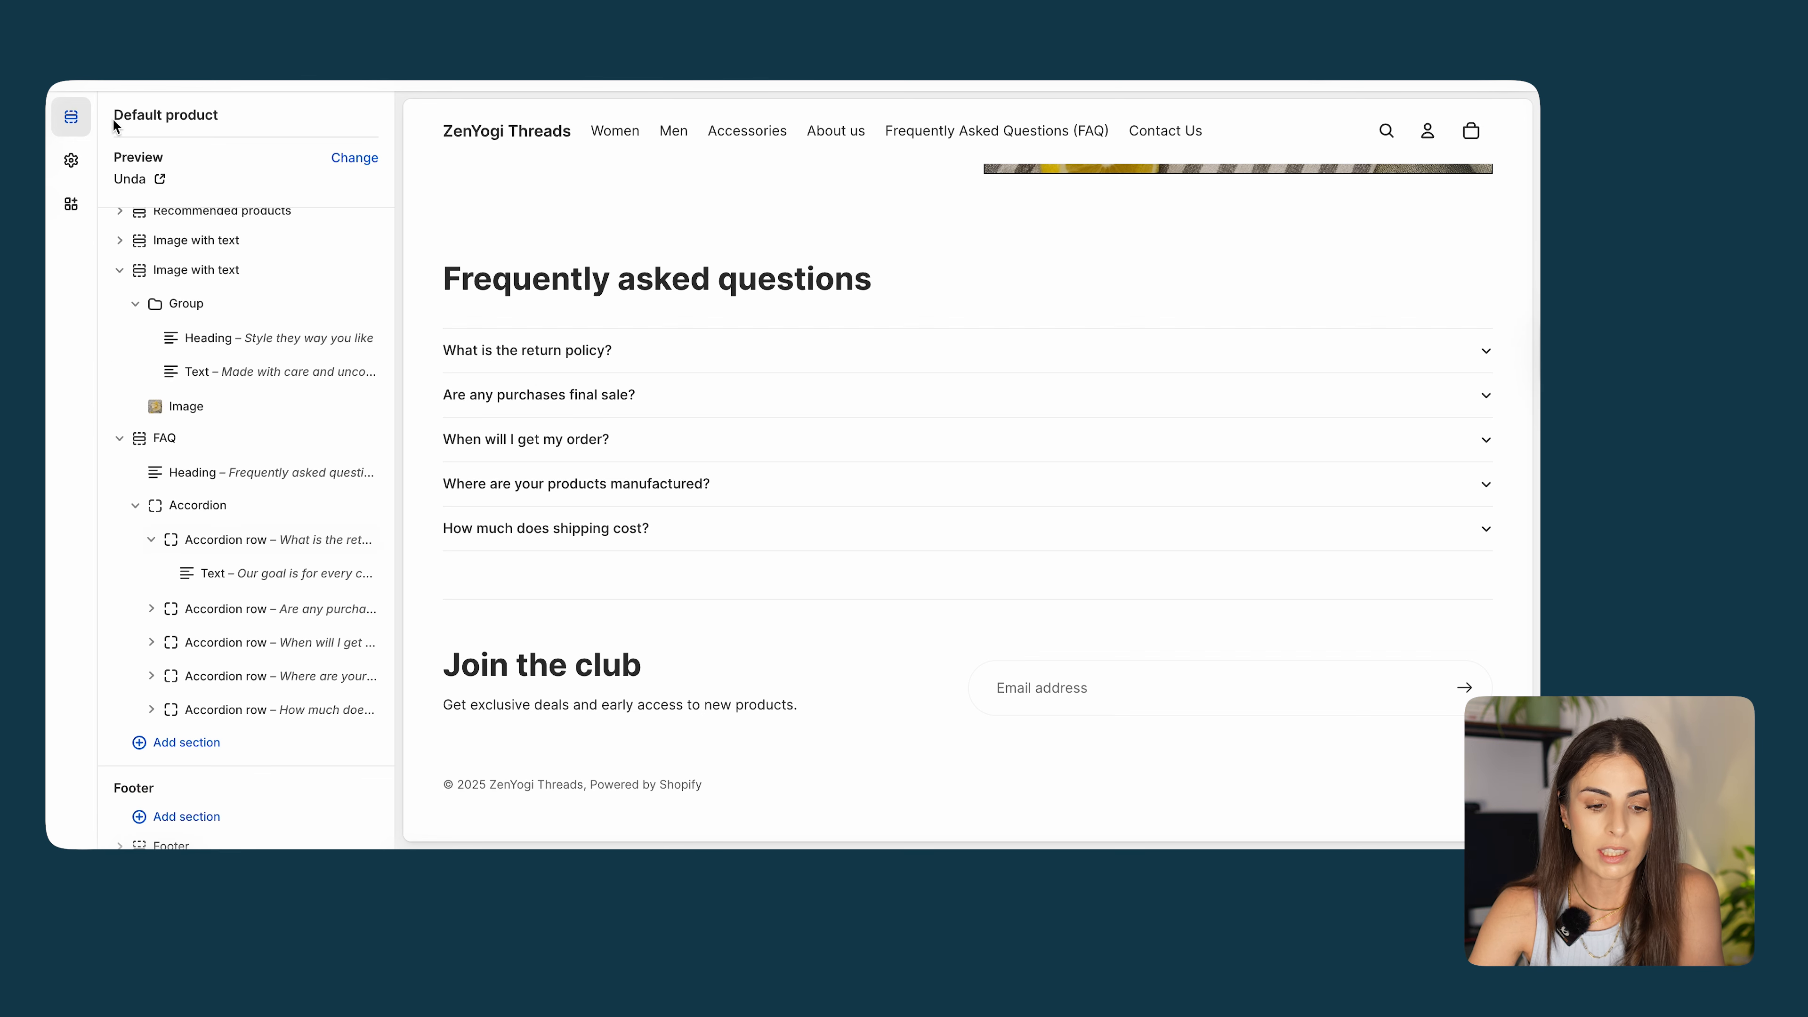
left_click(249, 575)
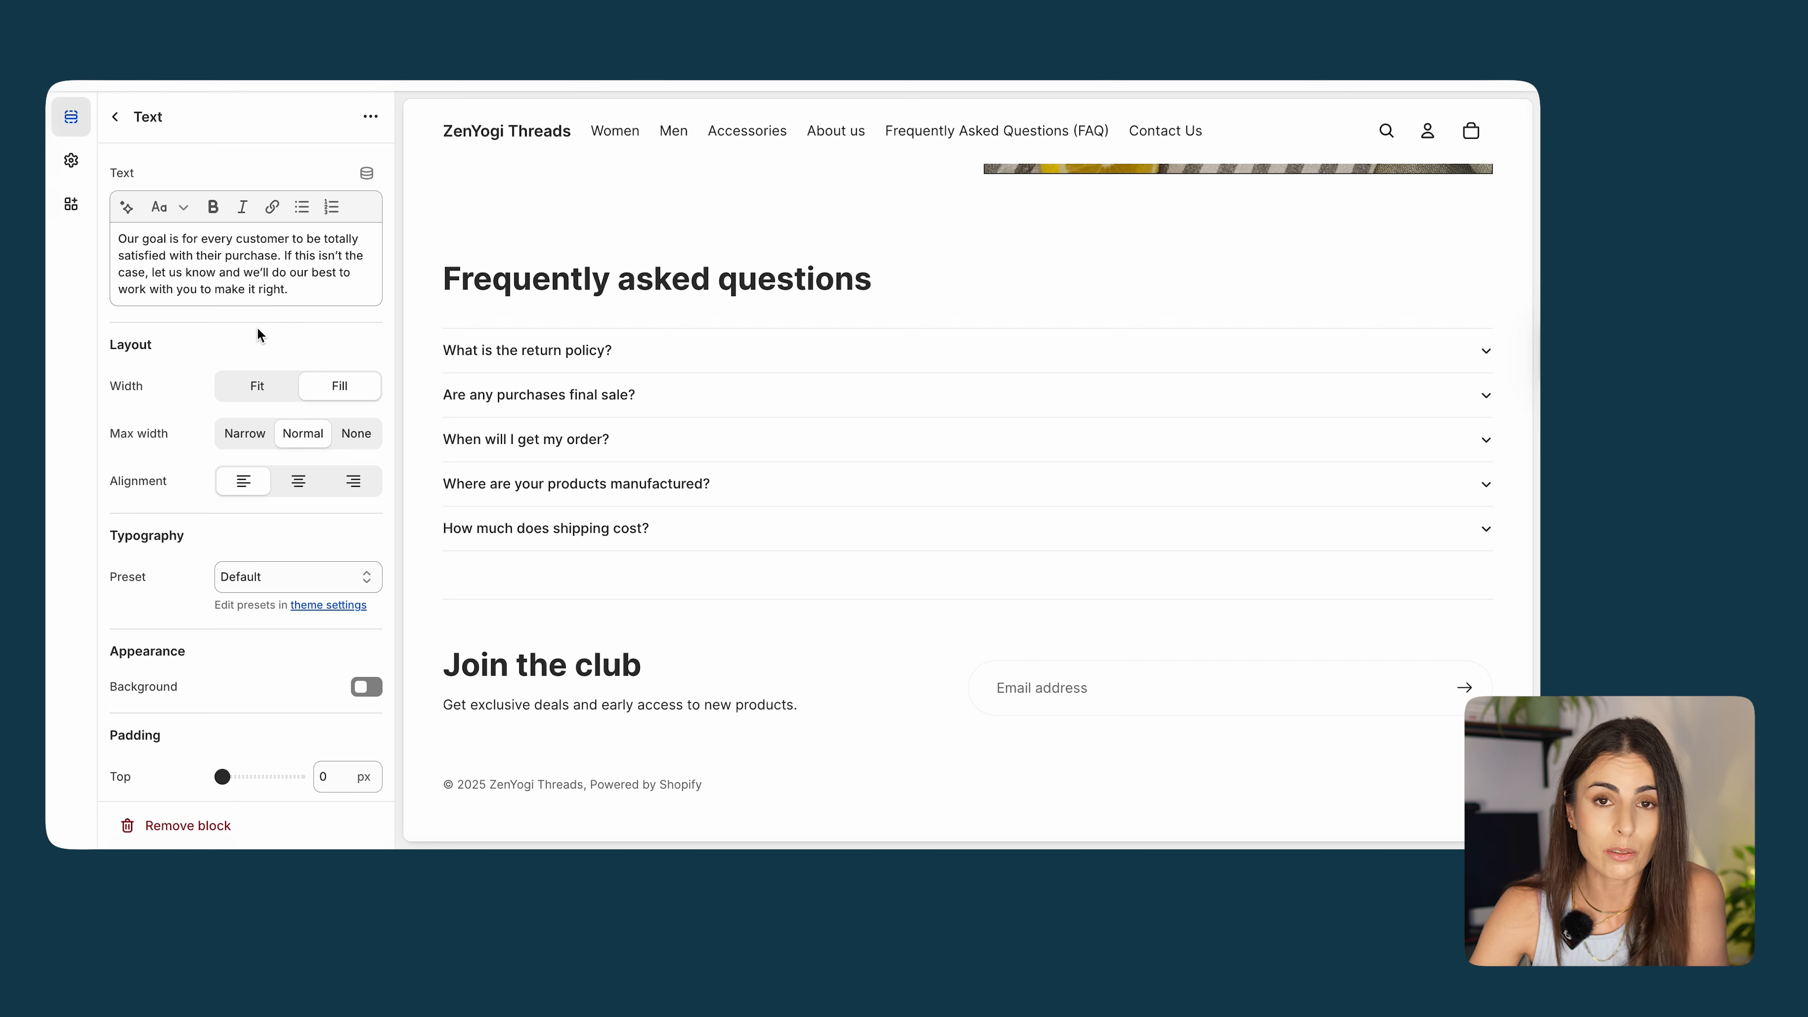
left_click(115, 117)
Move the Recommended products section below the FAQ section and expand the Product information section in the outline.
left_click(134, 496)
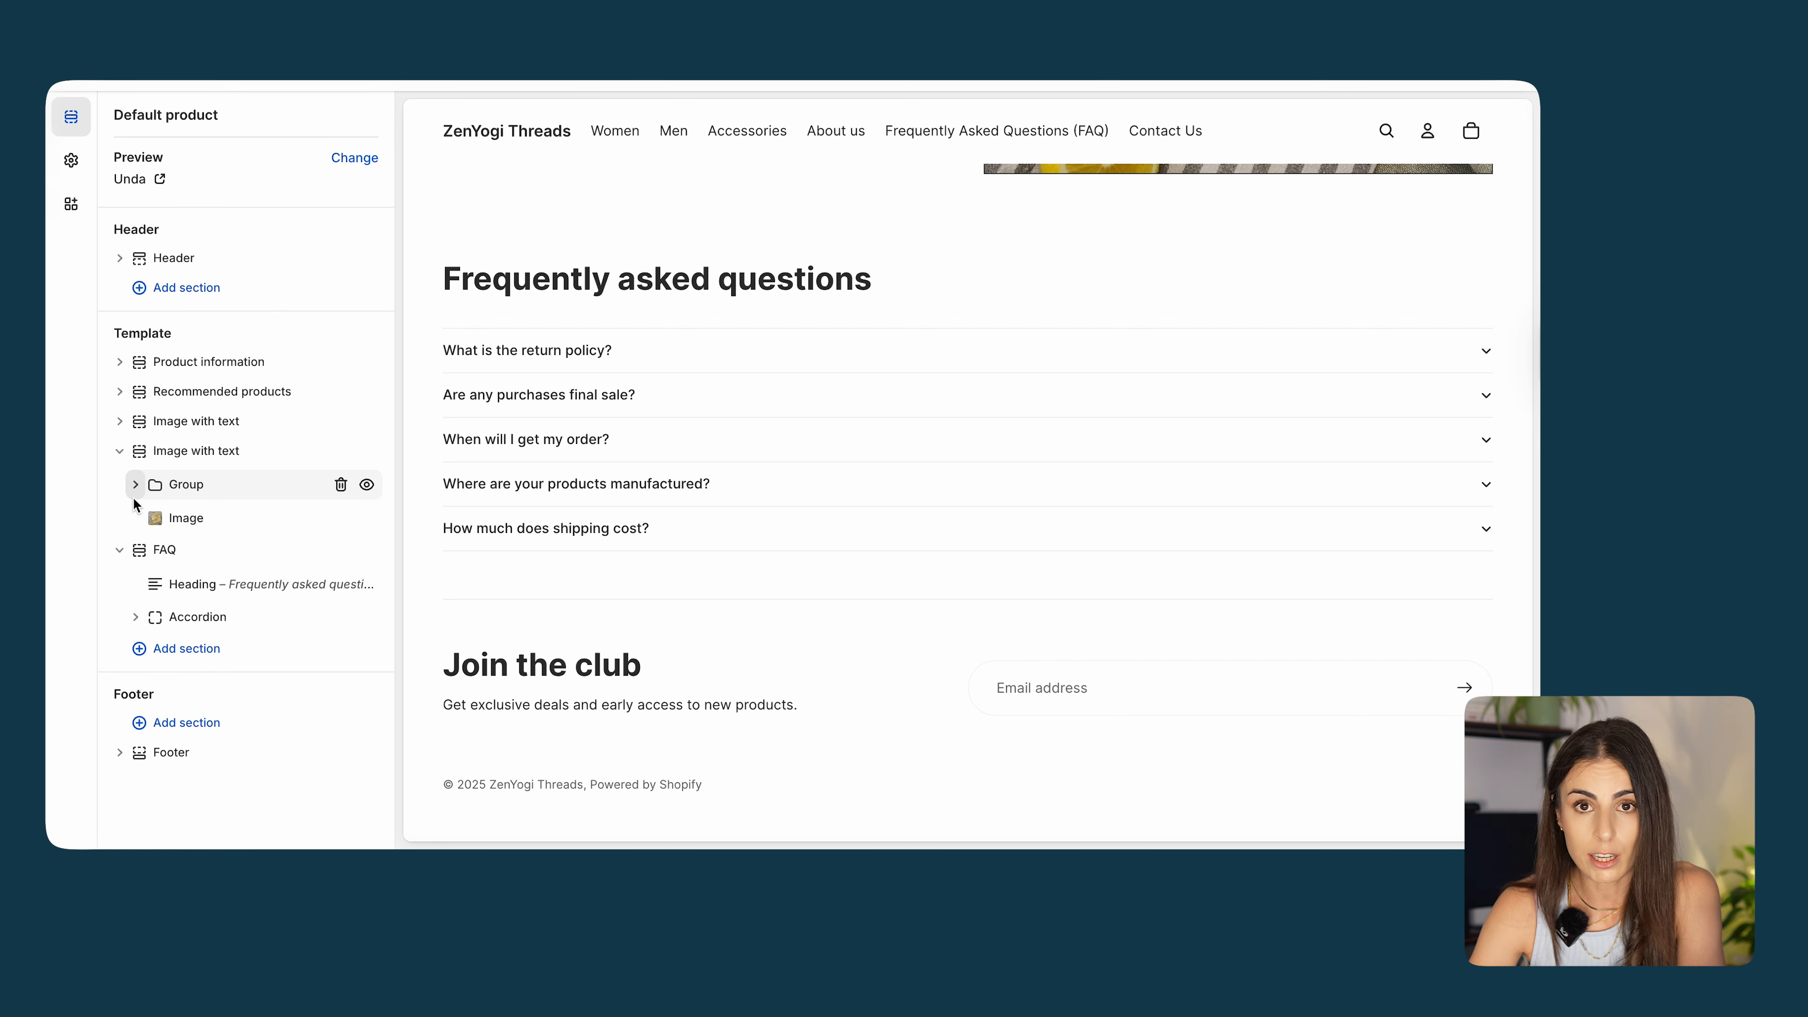
left_click_drag(133, 392, 123, 645)
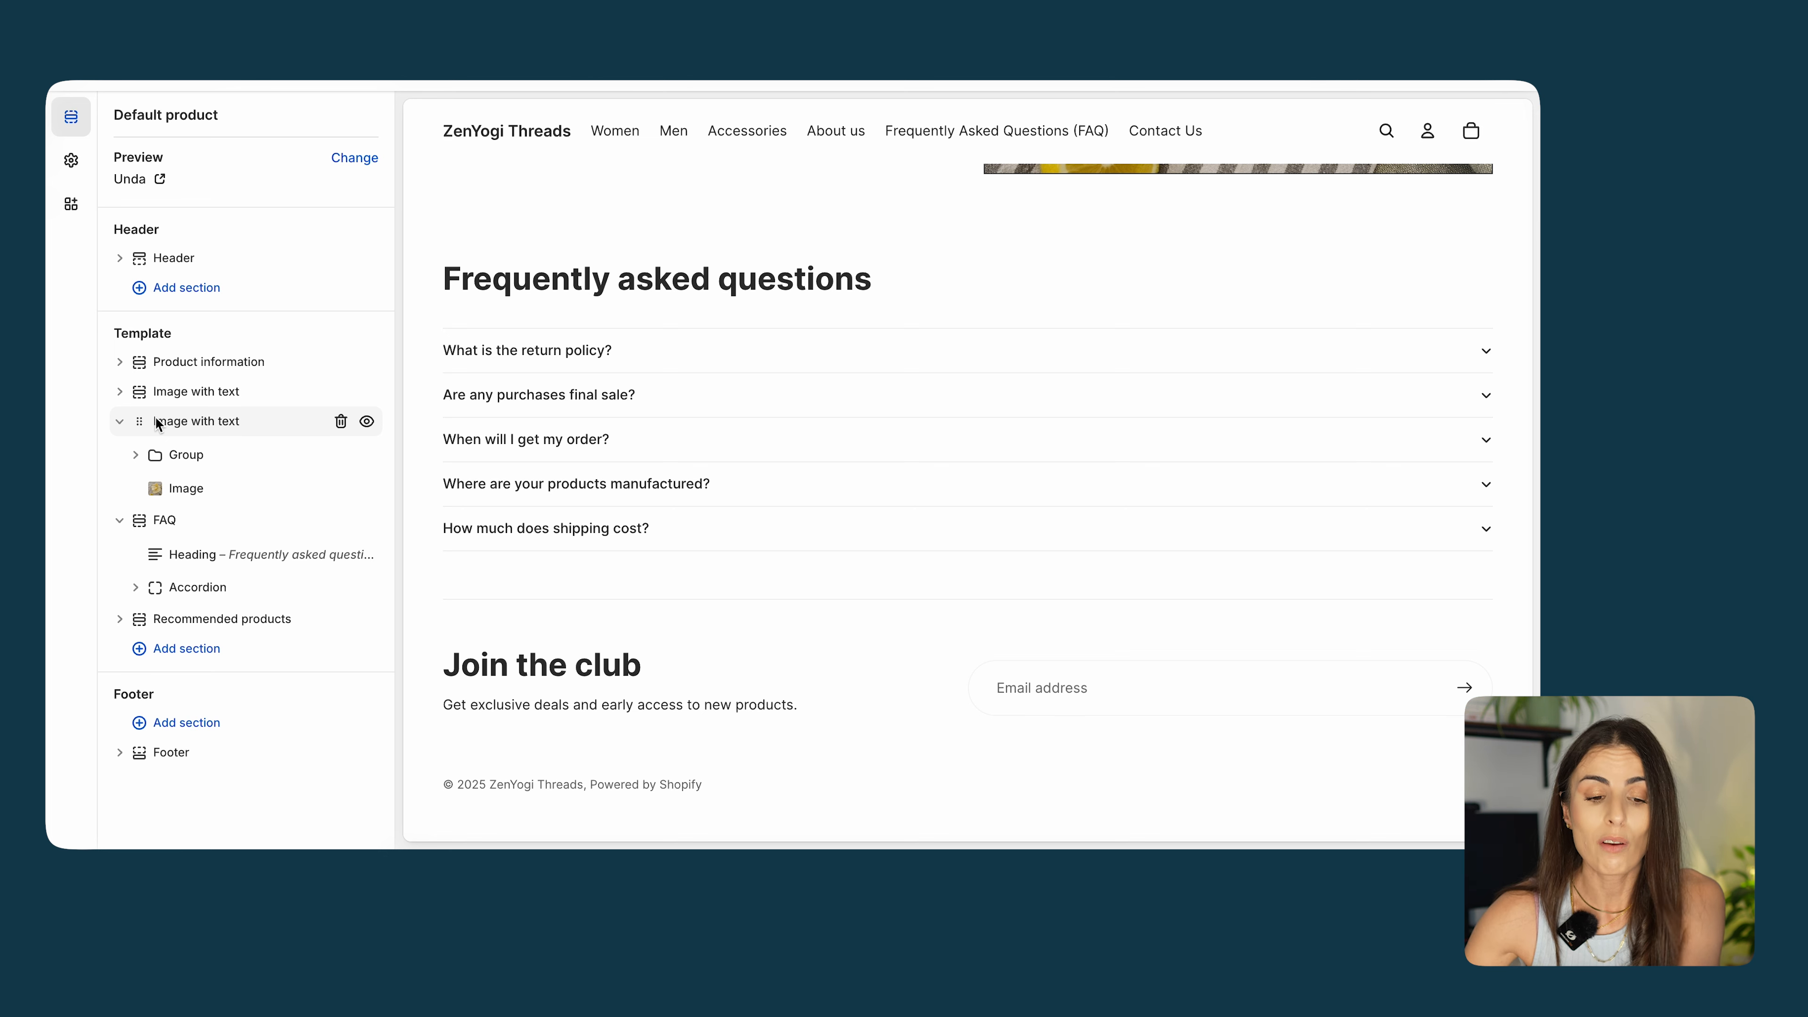
left_click(120, 362)
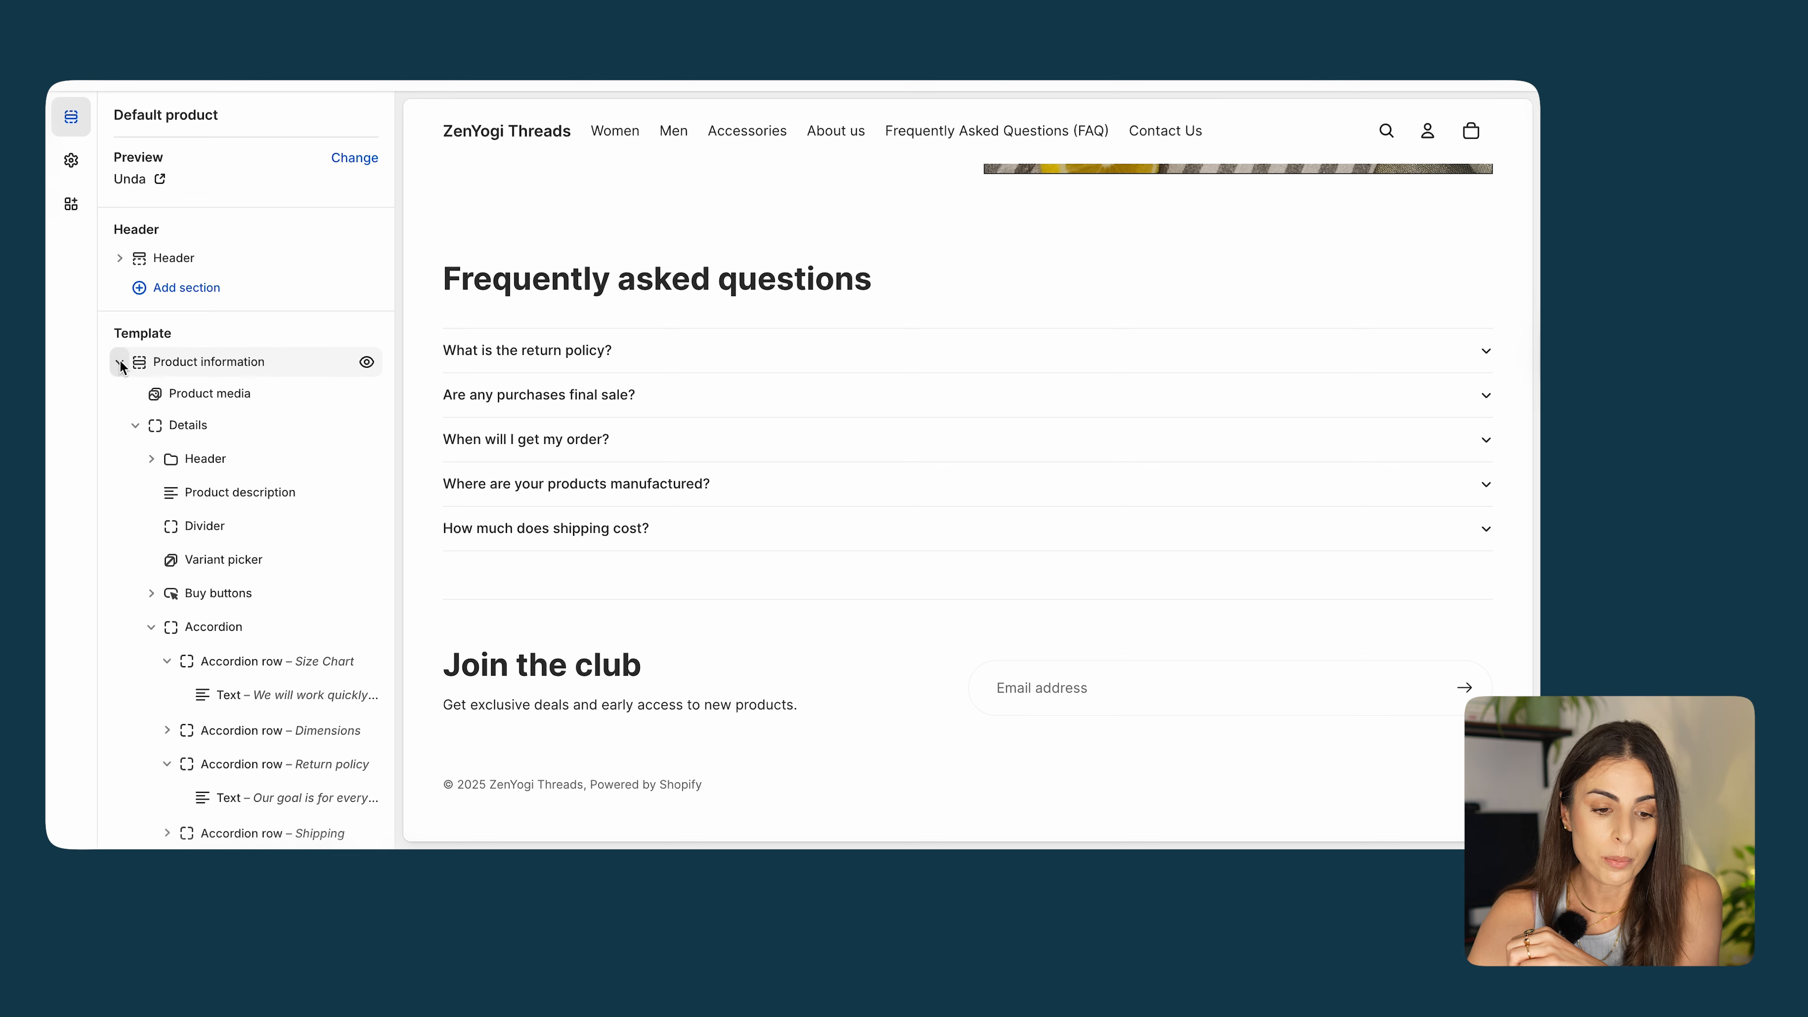
Add a Recommended products block to the product Details group, place it below Policies and save the template.
left_click(135, 427)
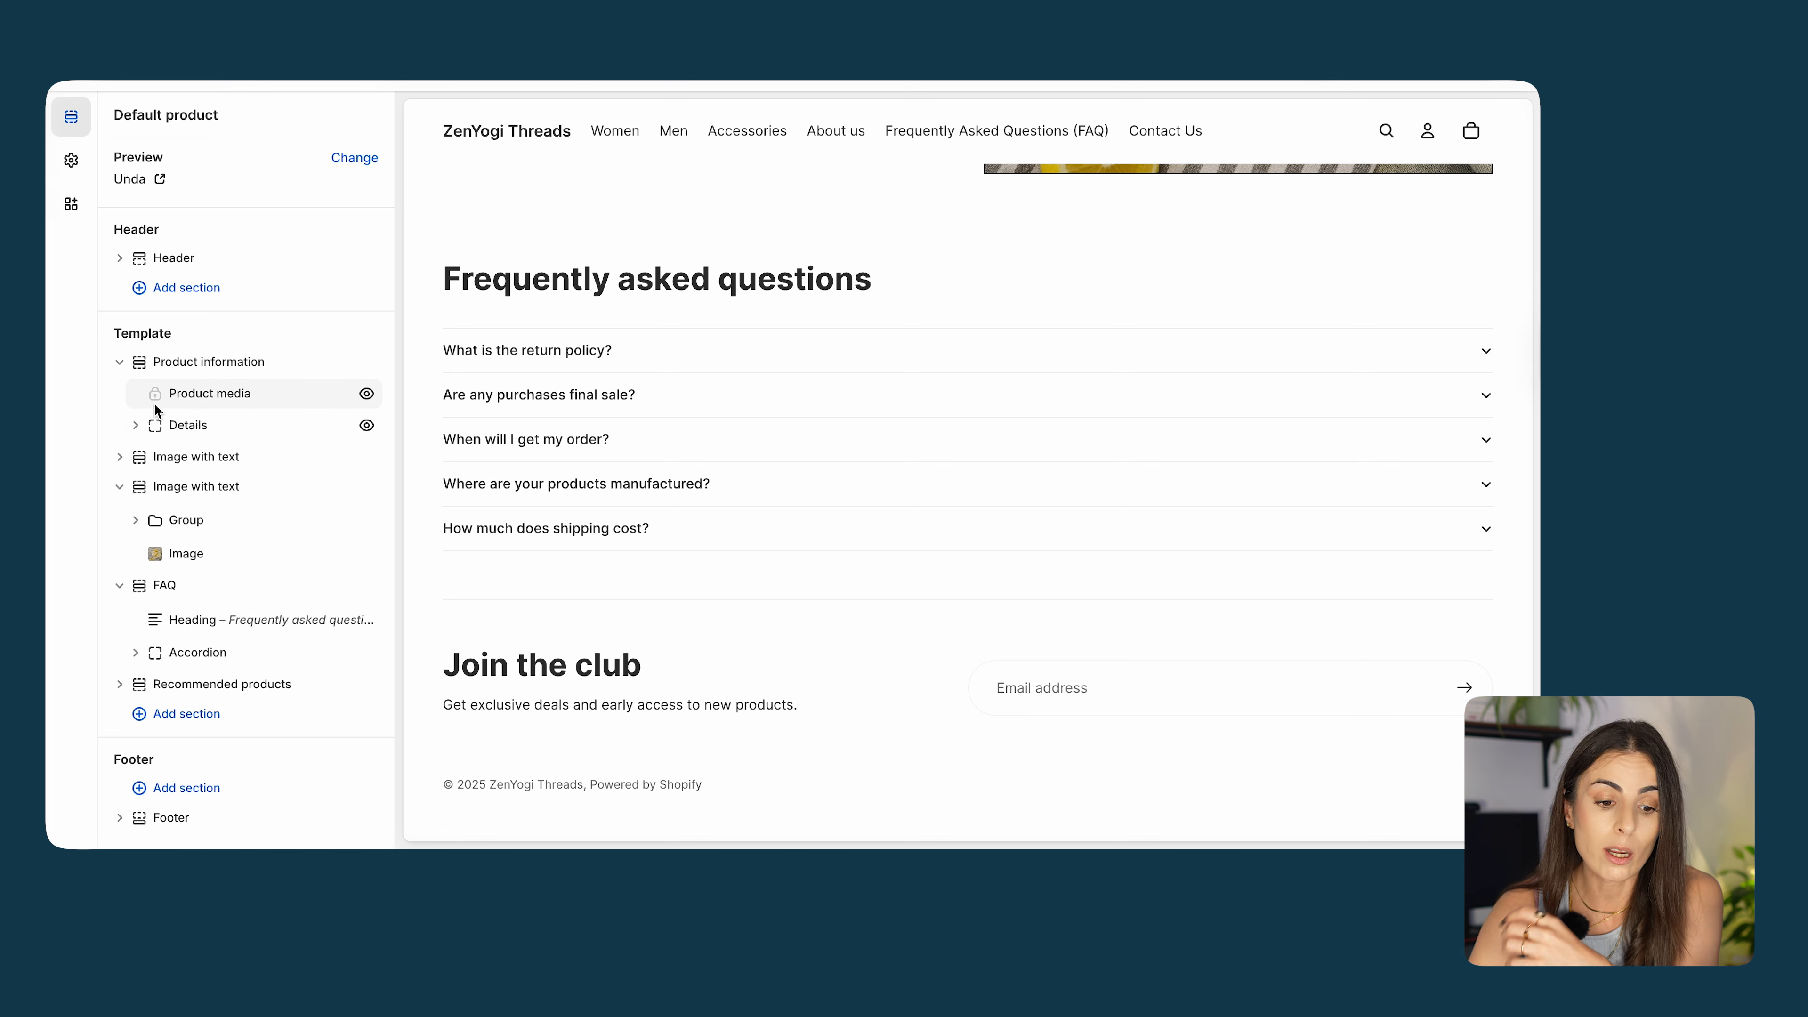
left_click(135, 426)
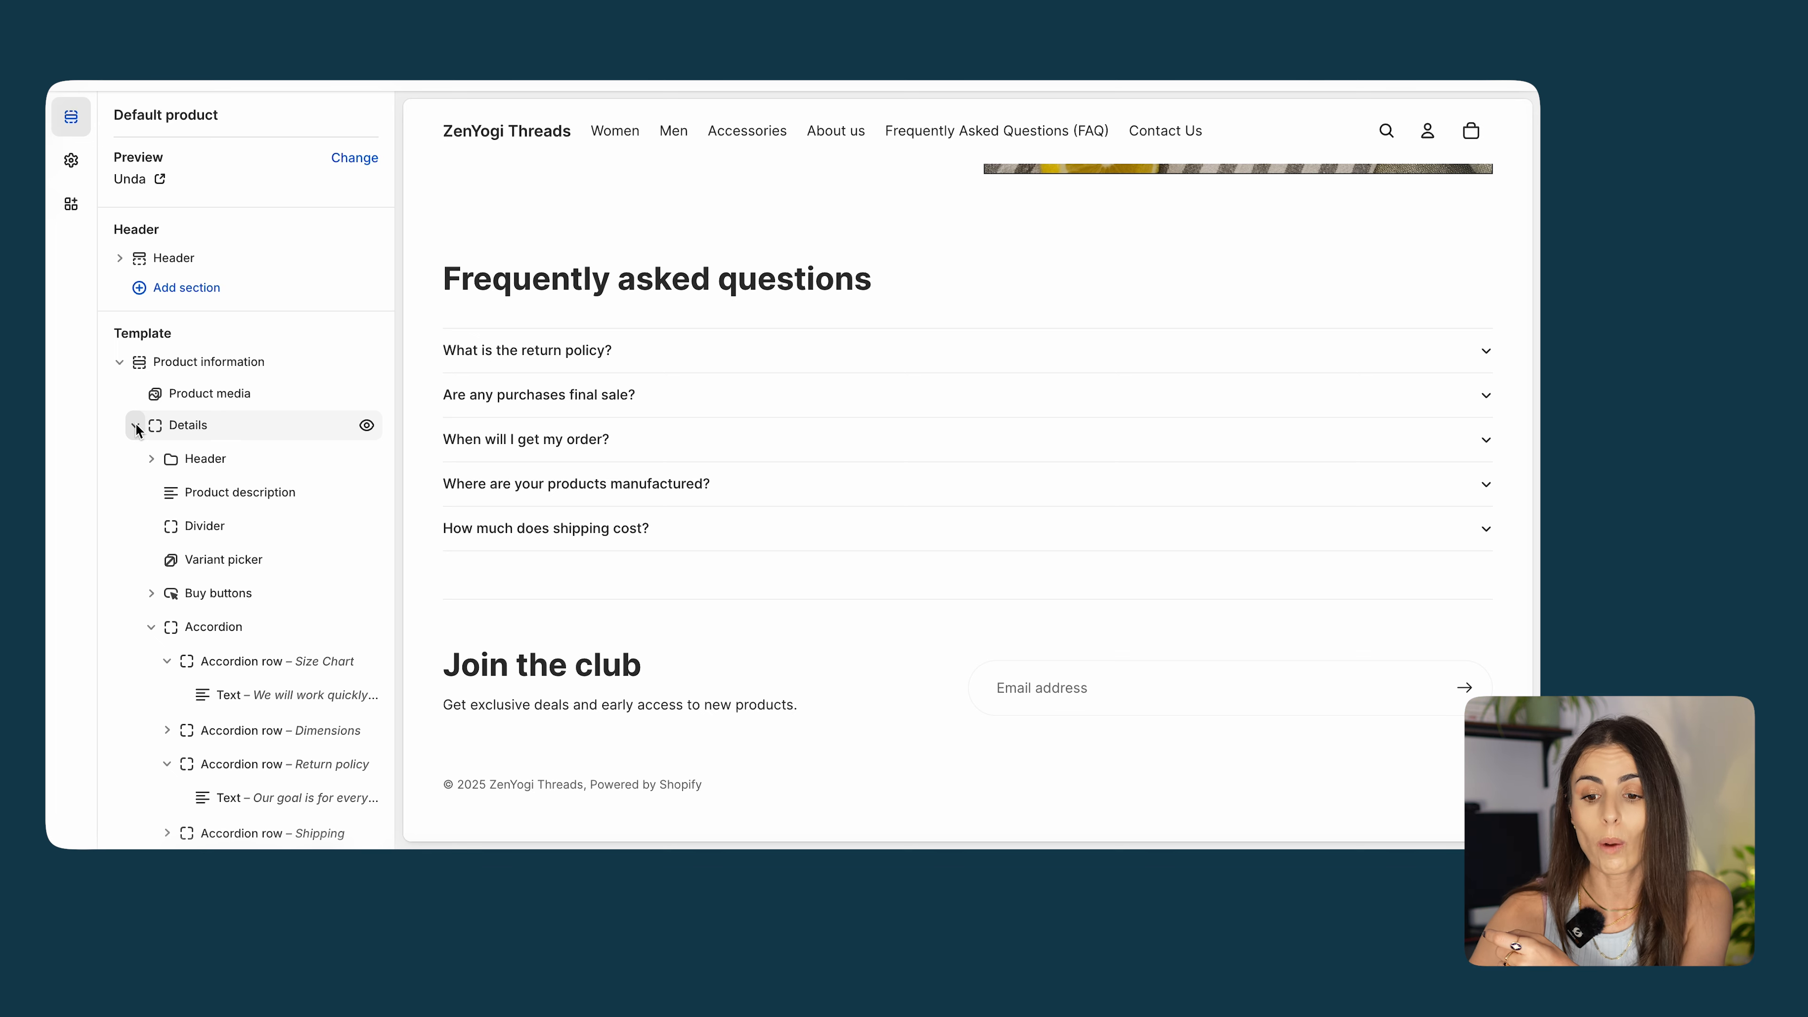
scroll(763, 527, "up", 10)
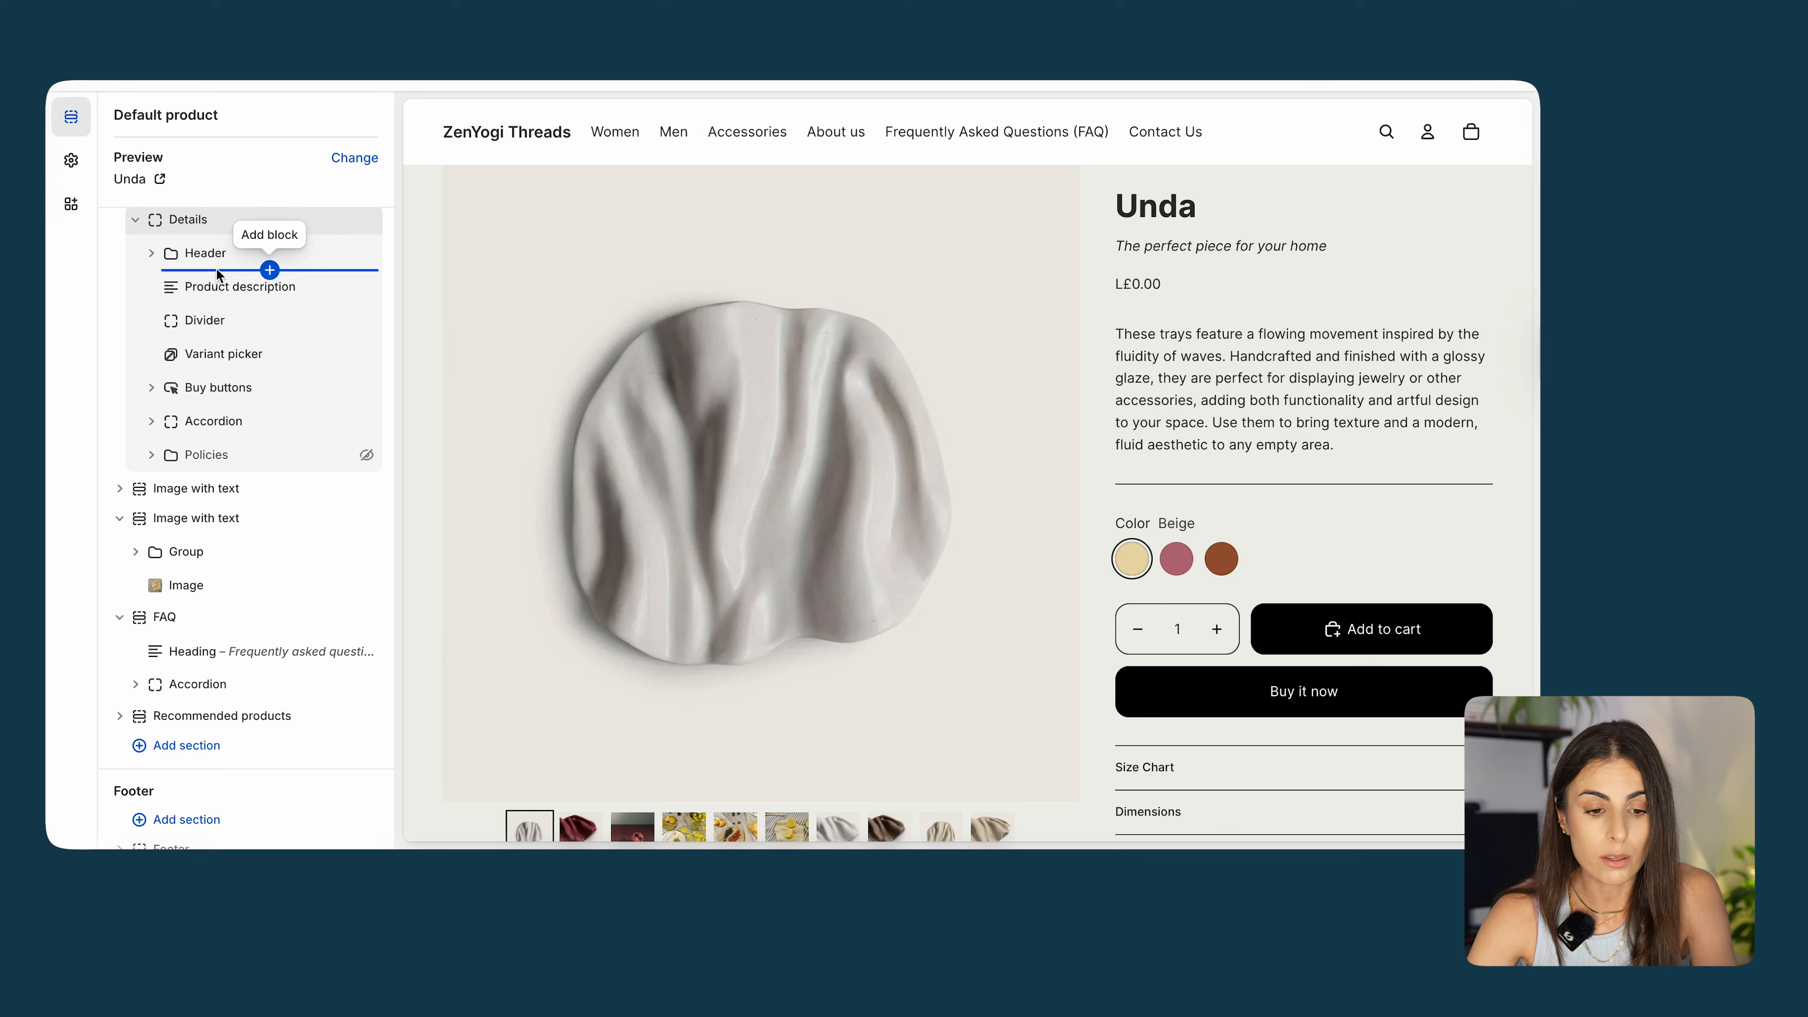
left_click(217, 271)
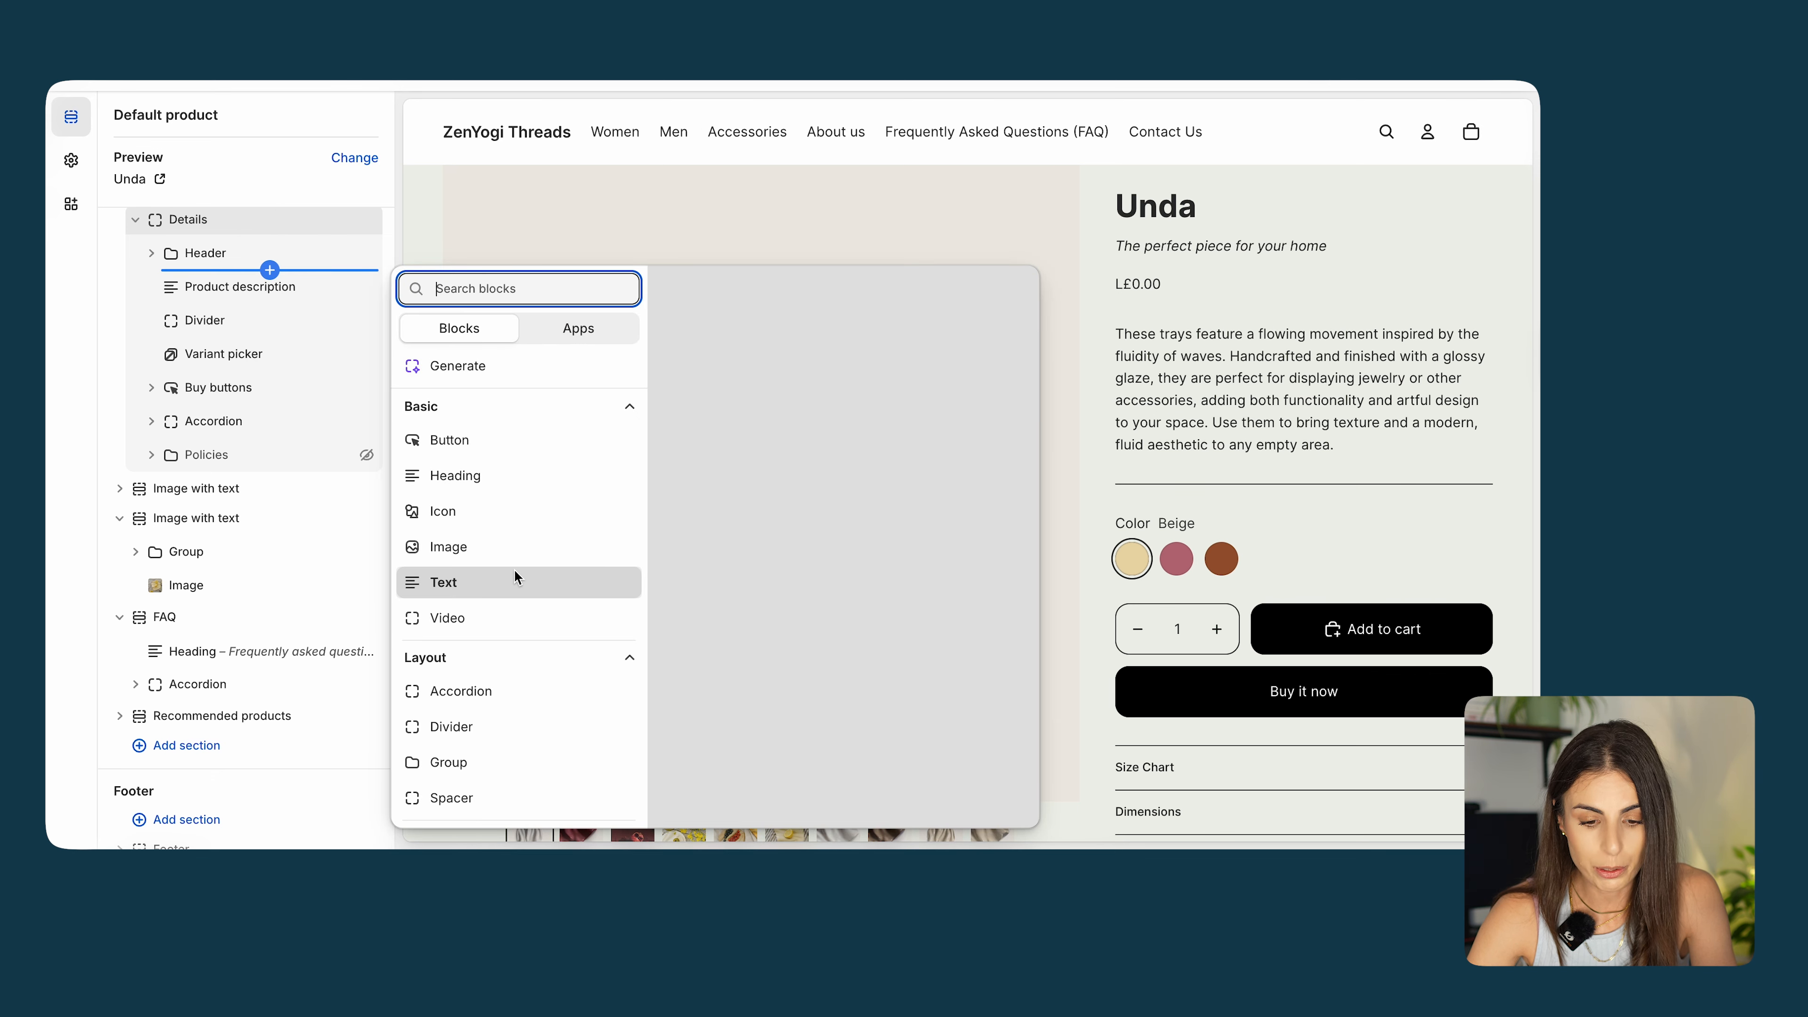
type("com")
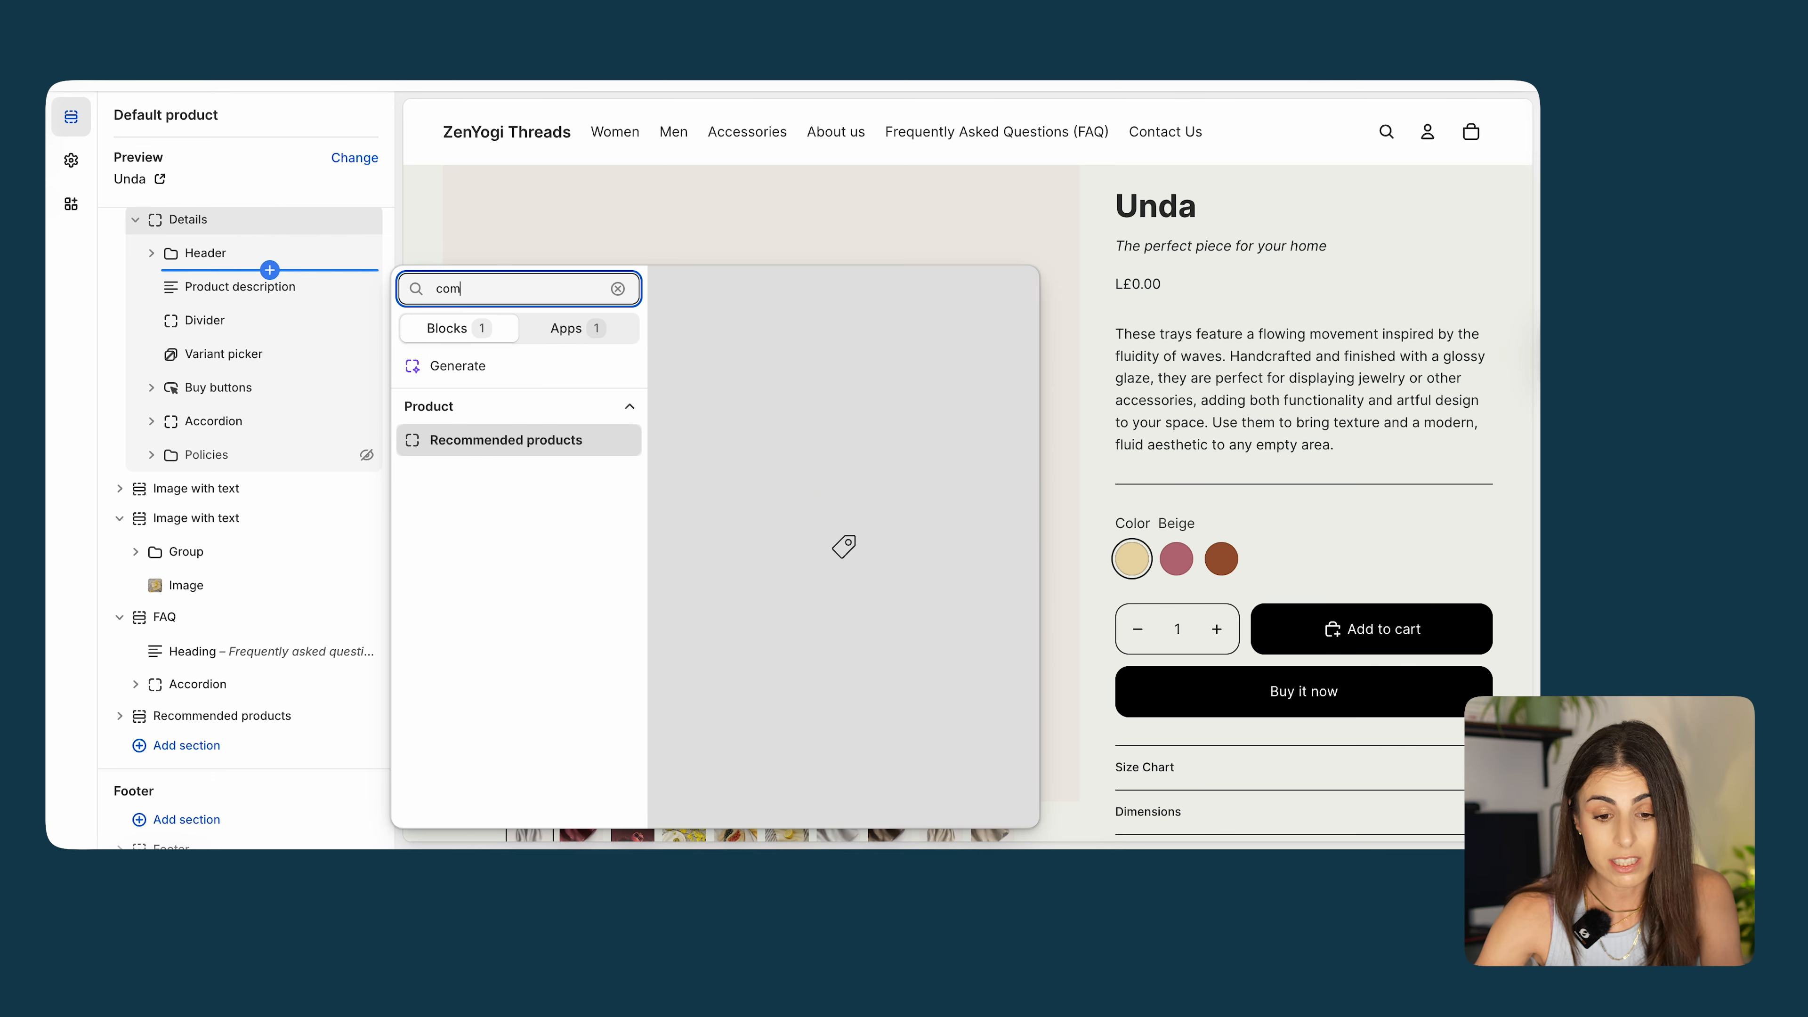
key("Escape")
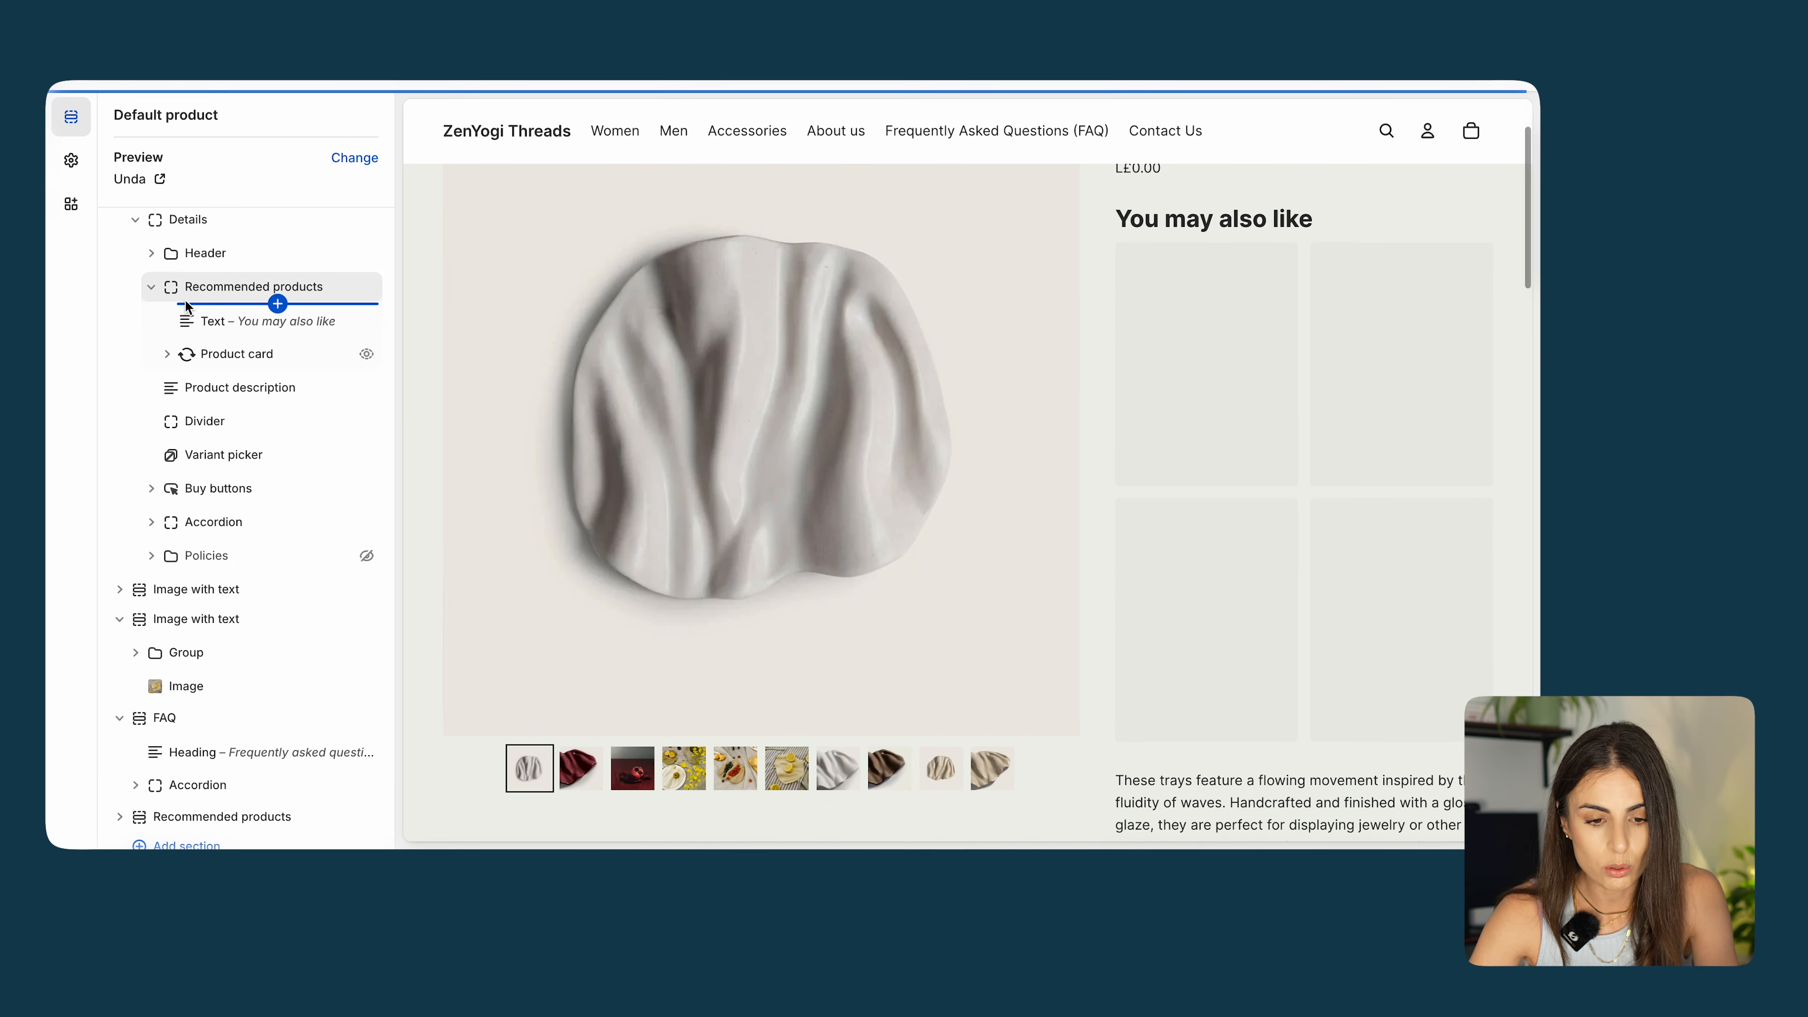
left_click_drag(171, 289, 182, 491)
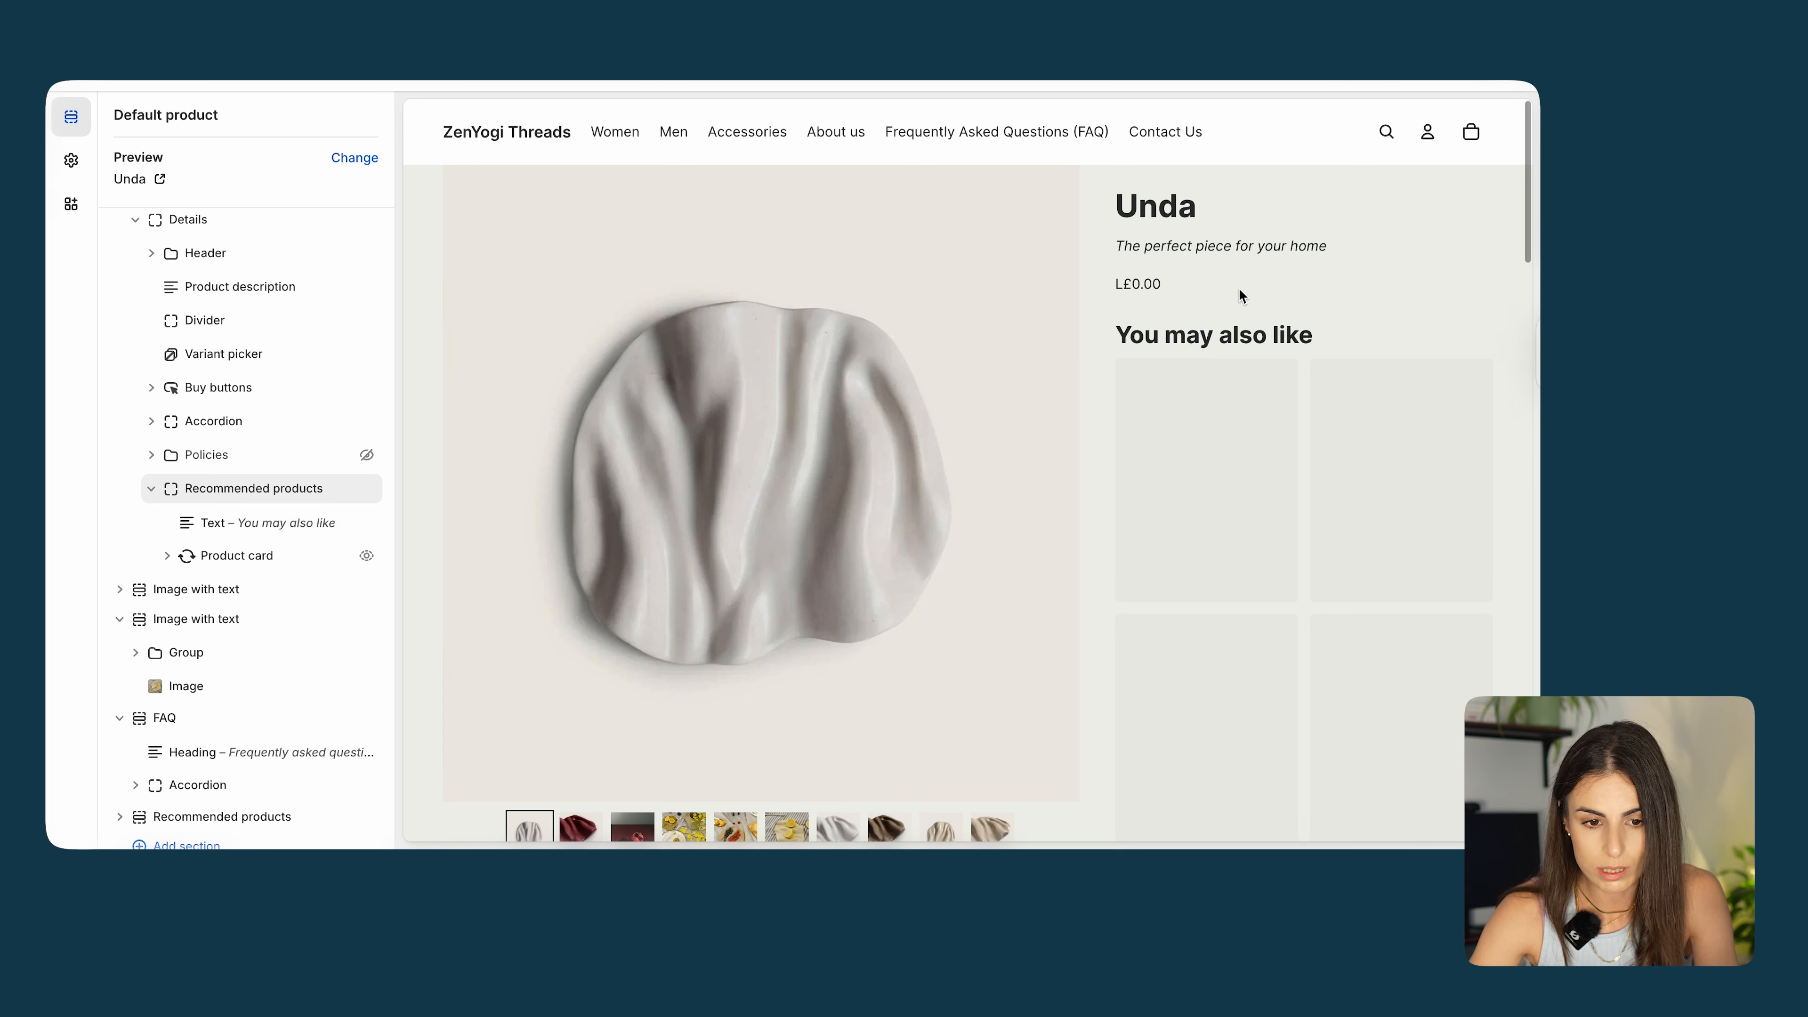
left_click(1487, 71)
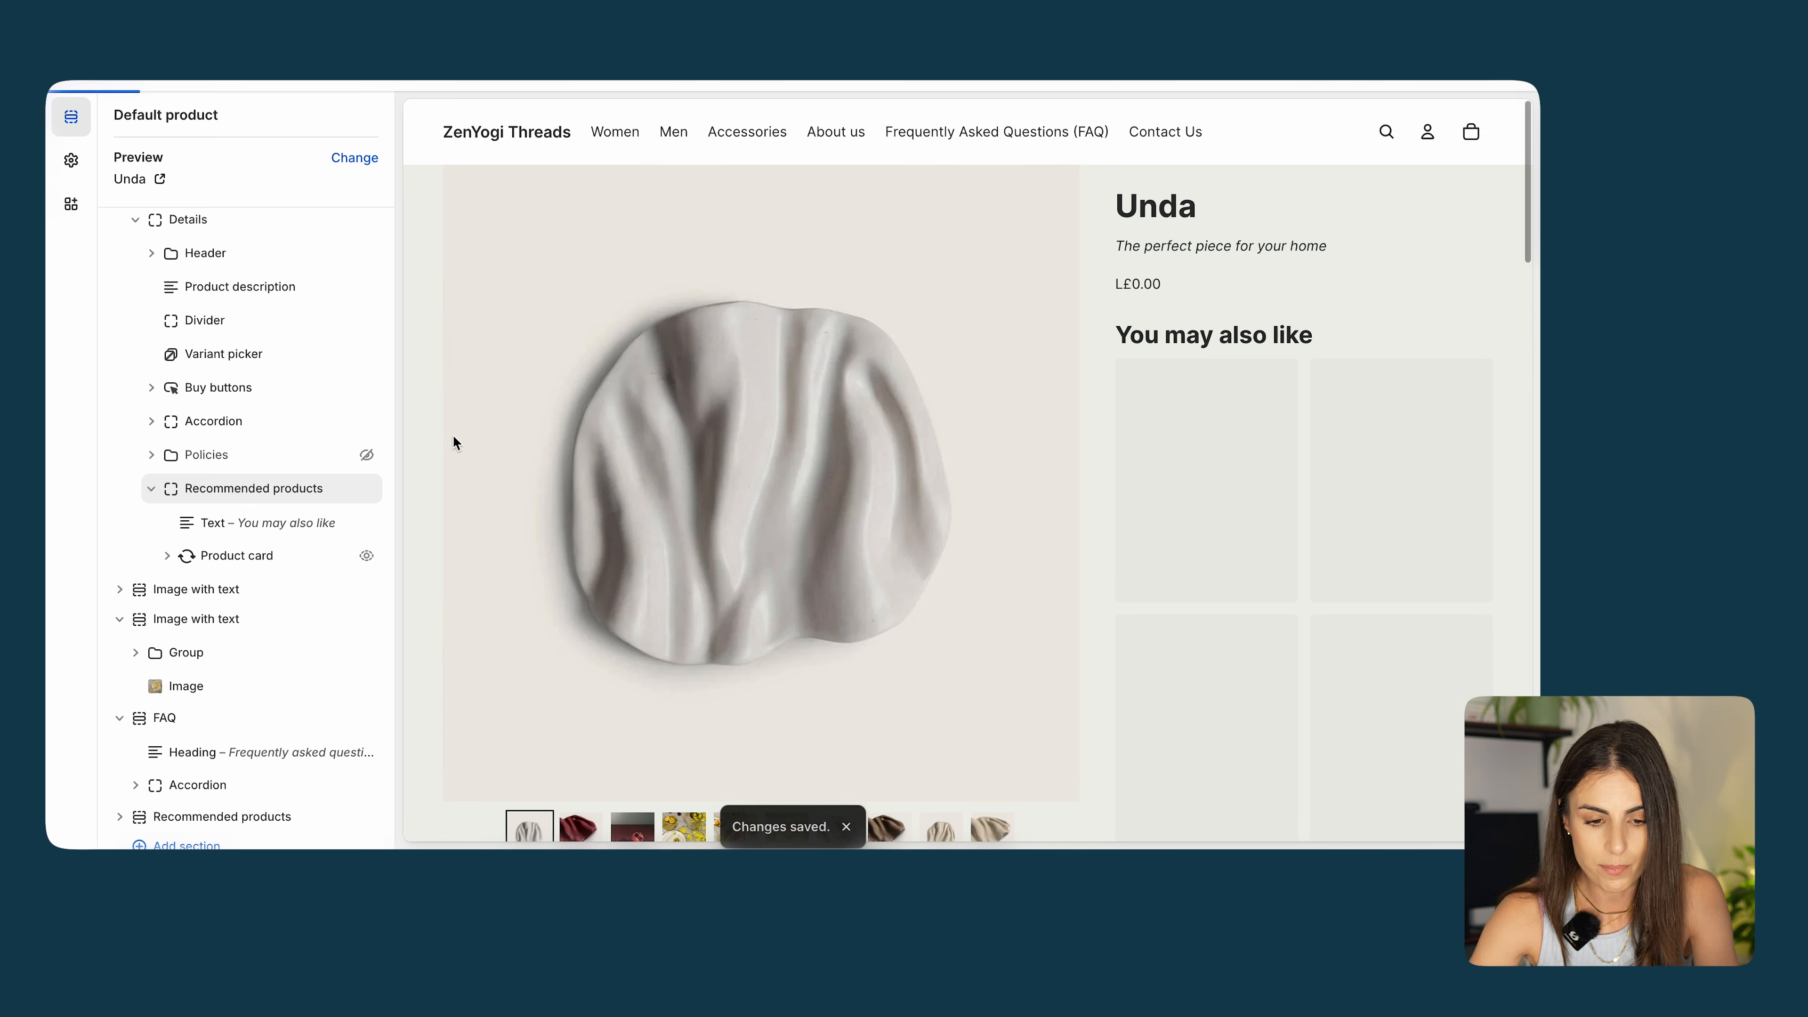
Review the settings of the Recommended products block and its product card, then return to the template outline.
left_click(225, 491)
scroll(791, 443, "down", 10)
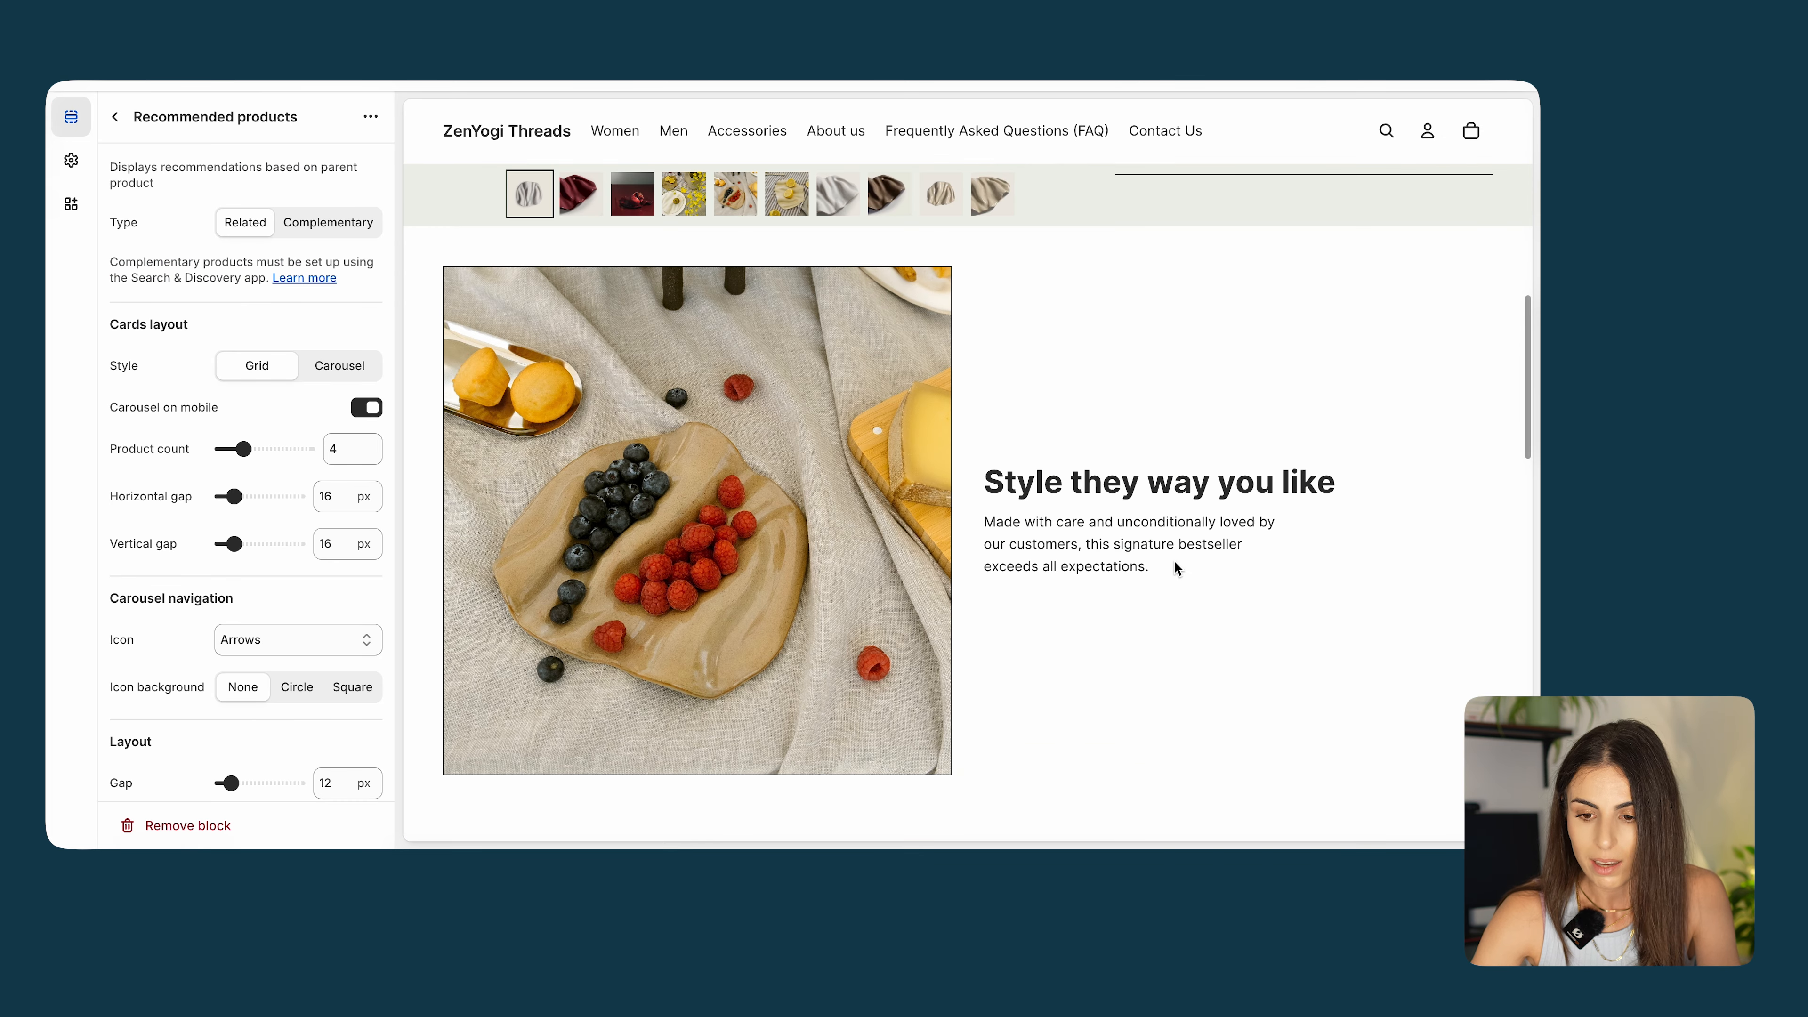
left_click(114, 116)
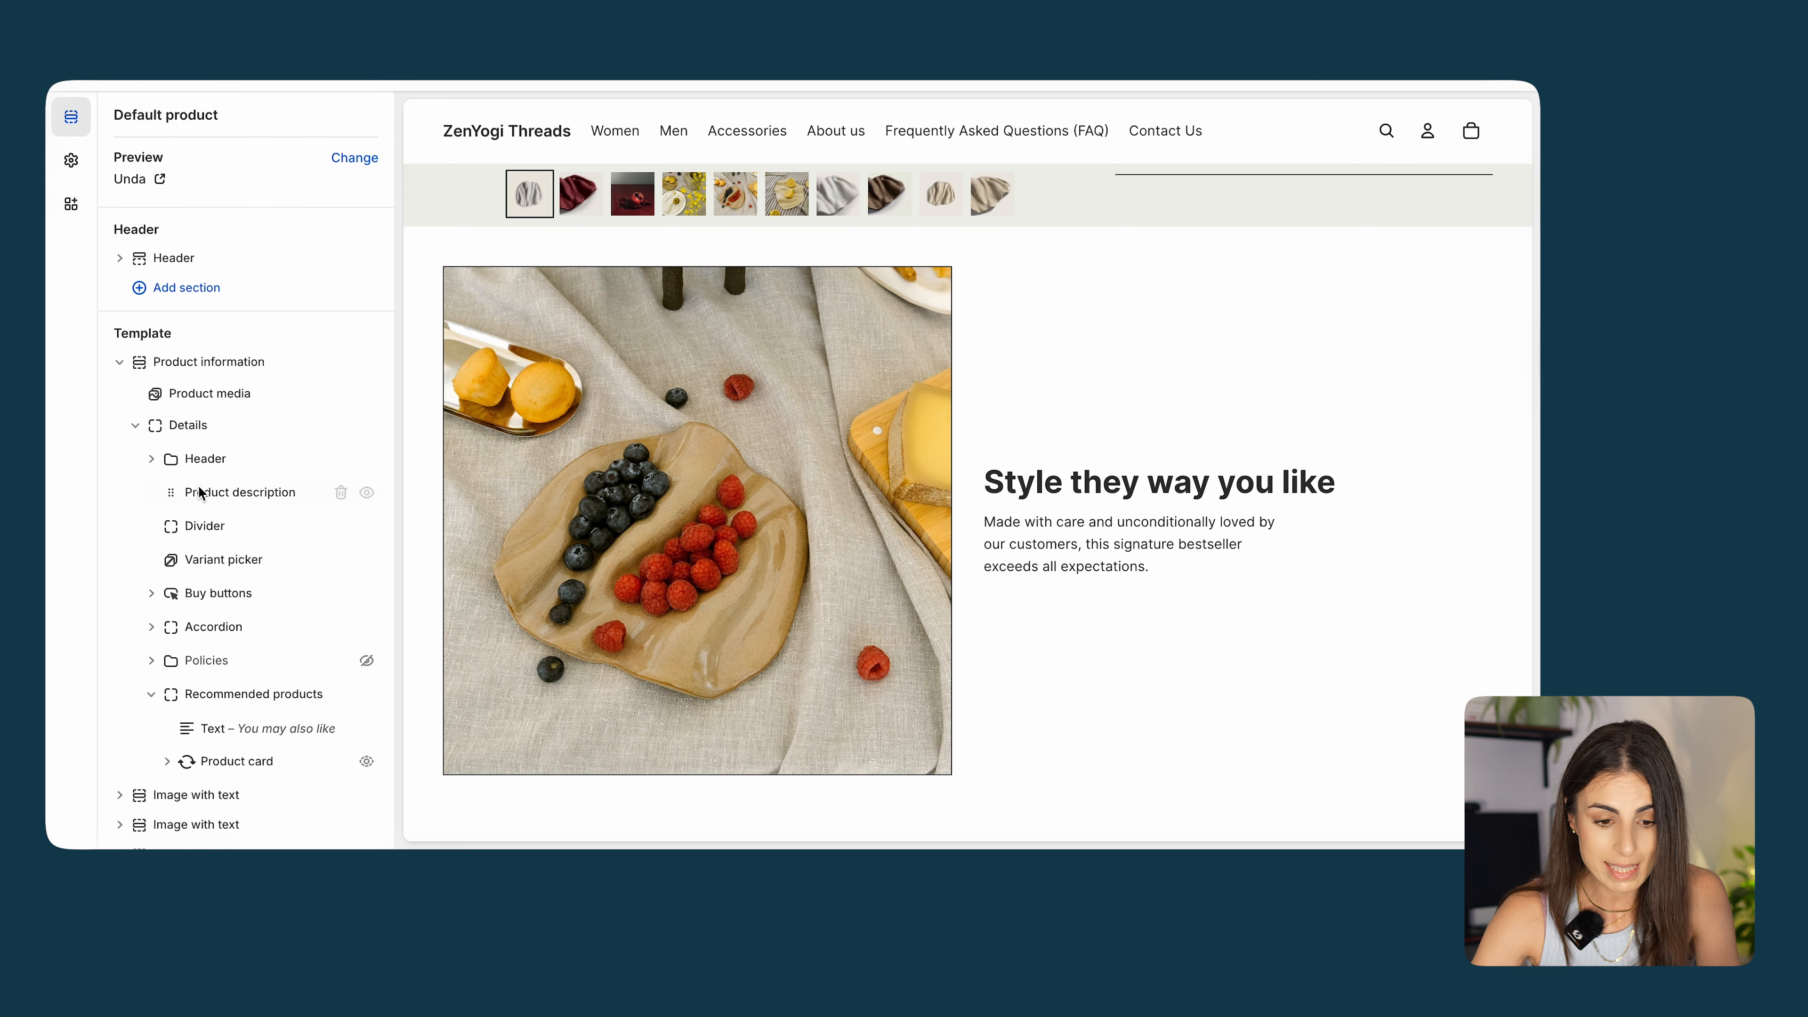
scroll(249, 712, "down", 3)
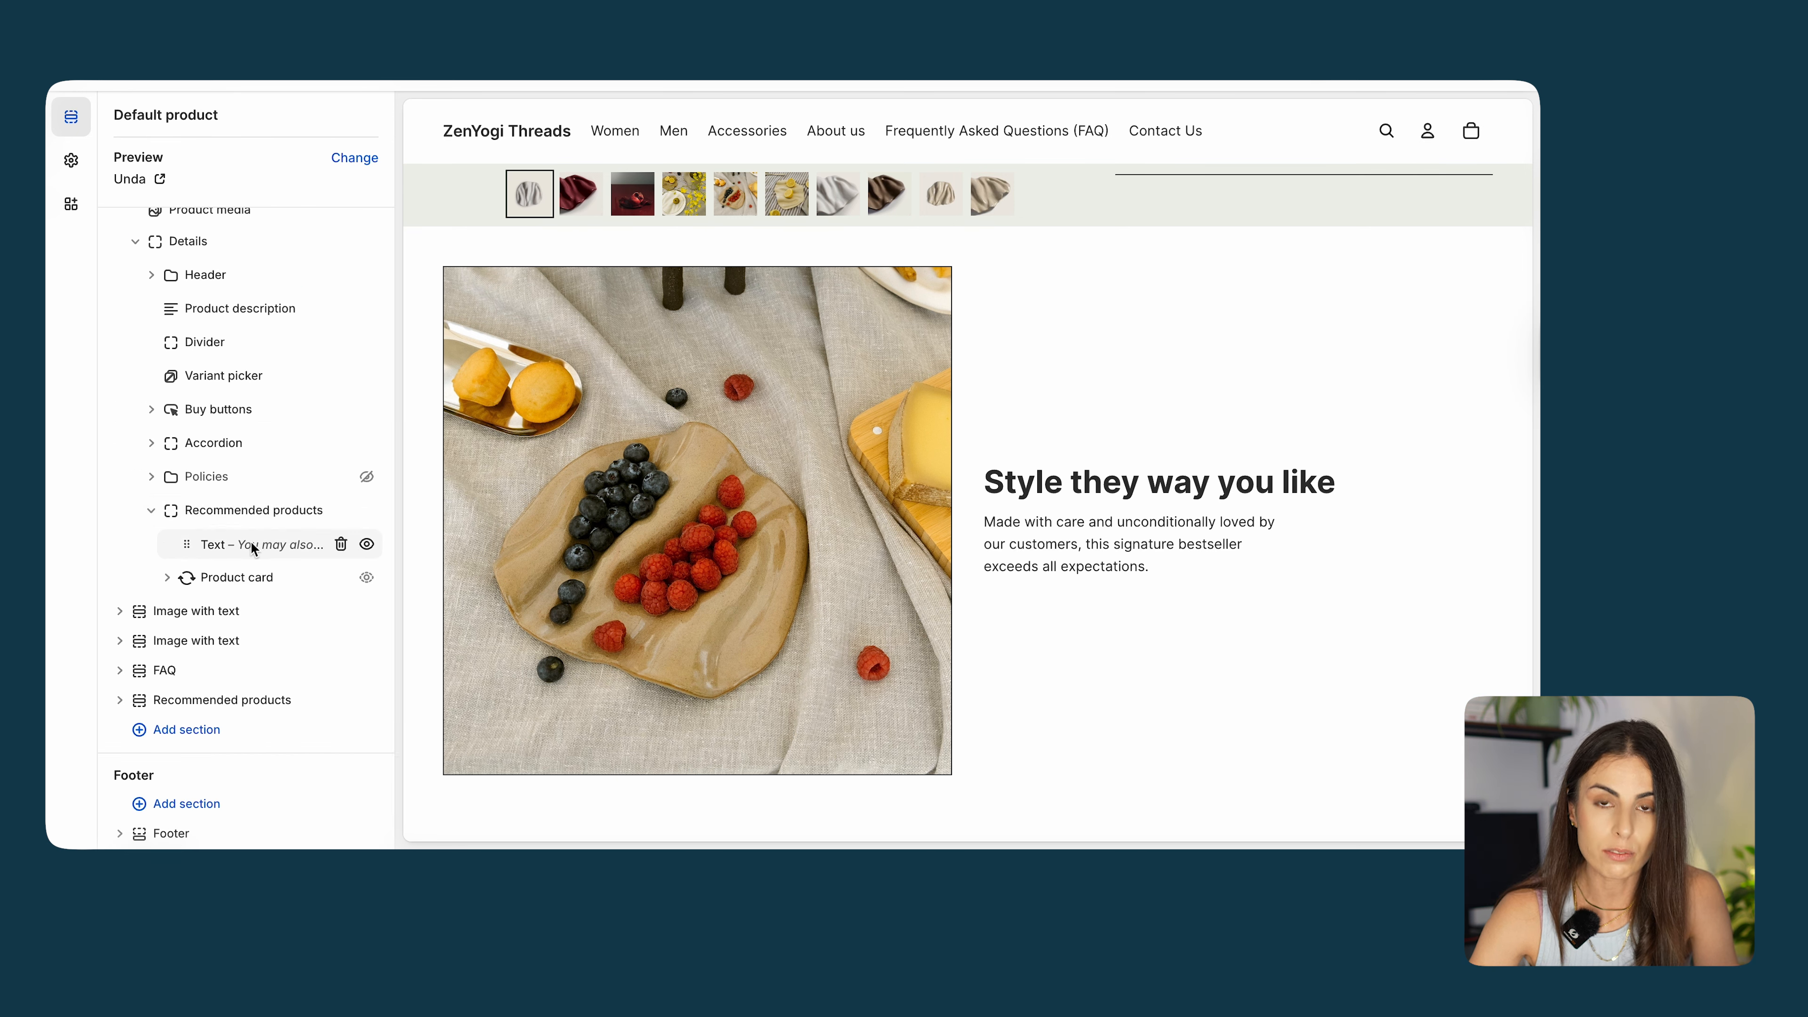
left_click(246, 577)
left_click(114, 117)
scroll(1285, 339, "up", 3)
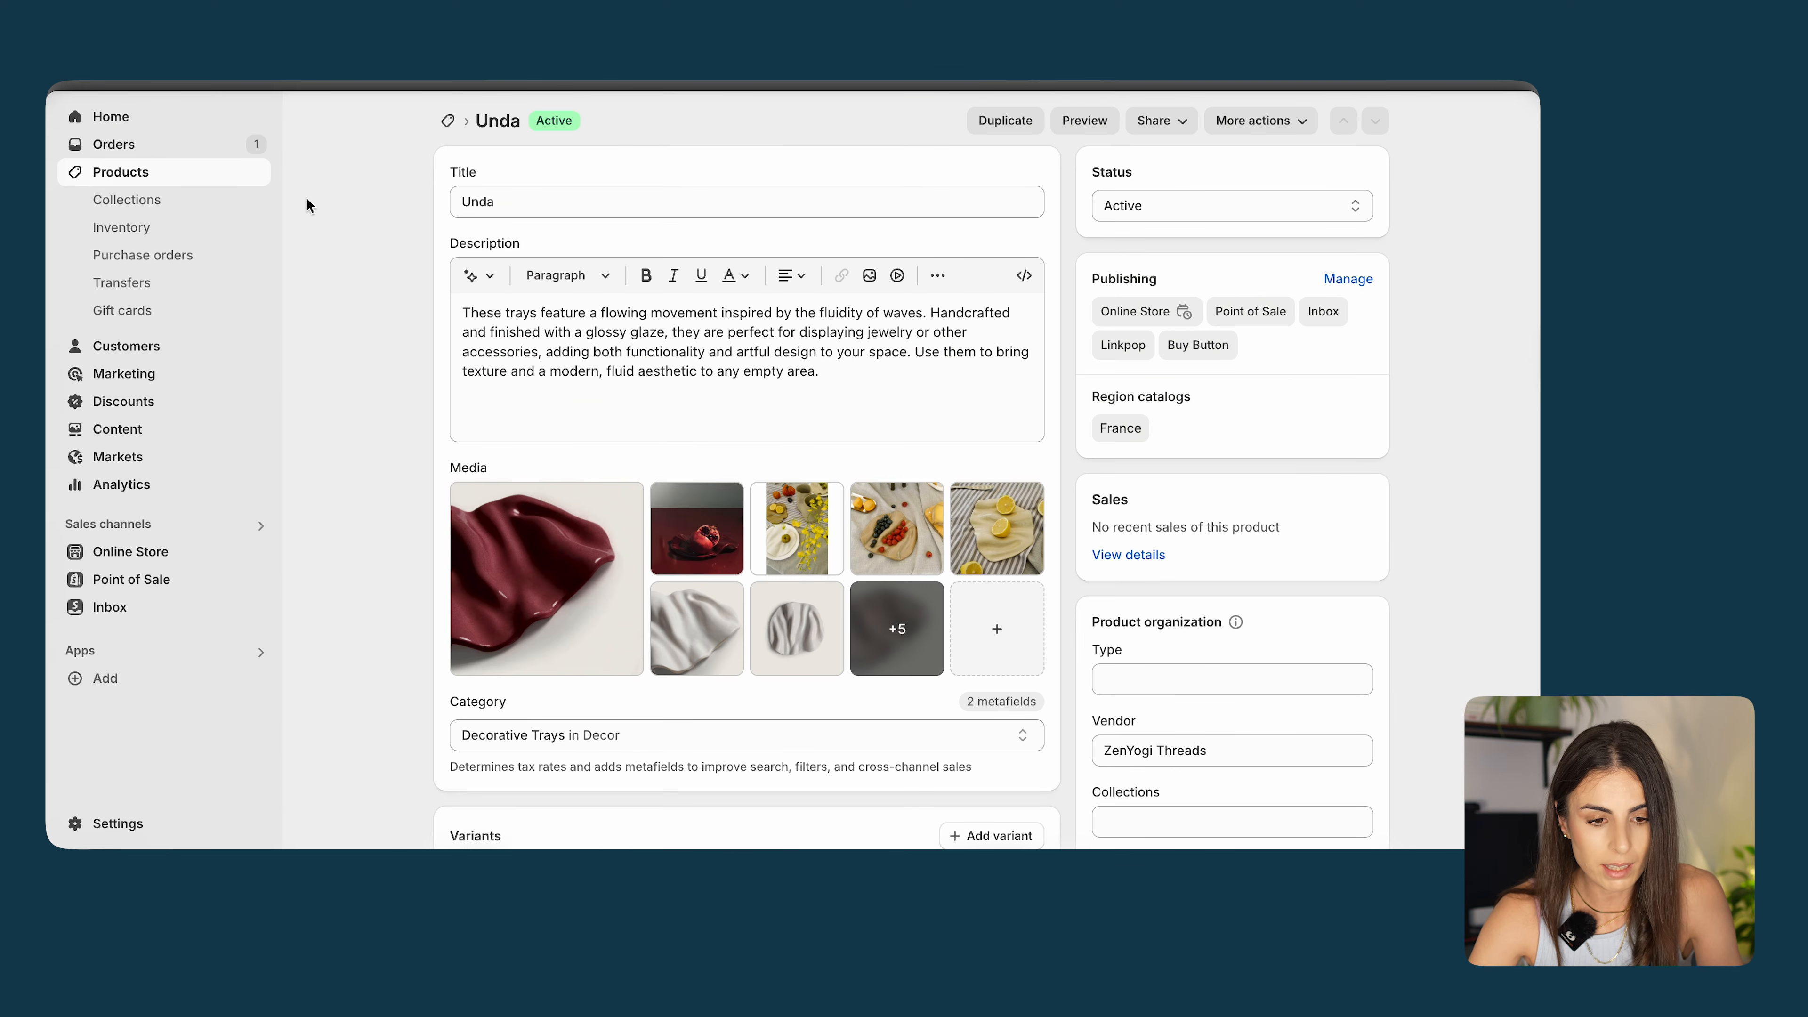
In the Shopify admin's product list, set the Yoga Accessories Bundle's status to Active, save it and return to the list.
left_click(169, 174)
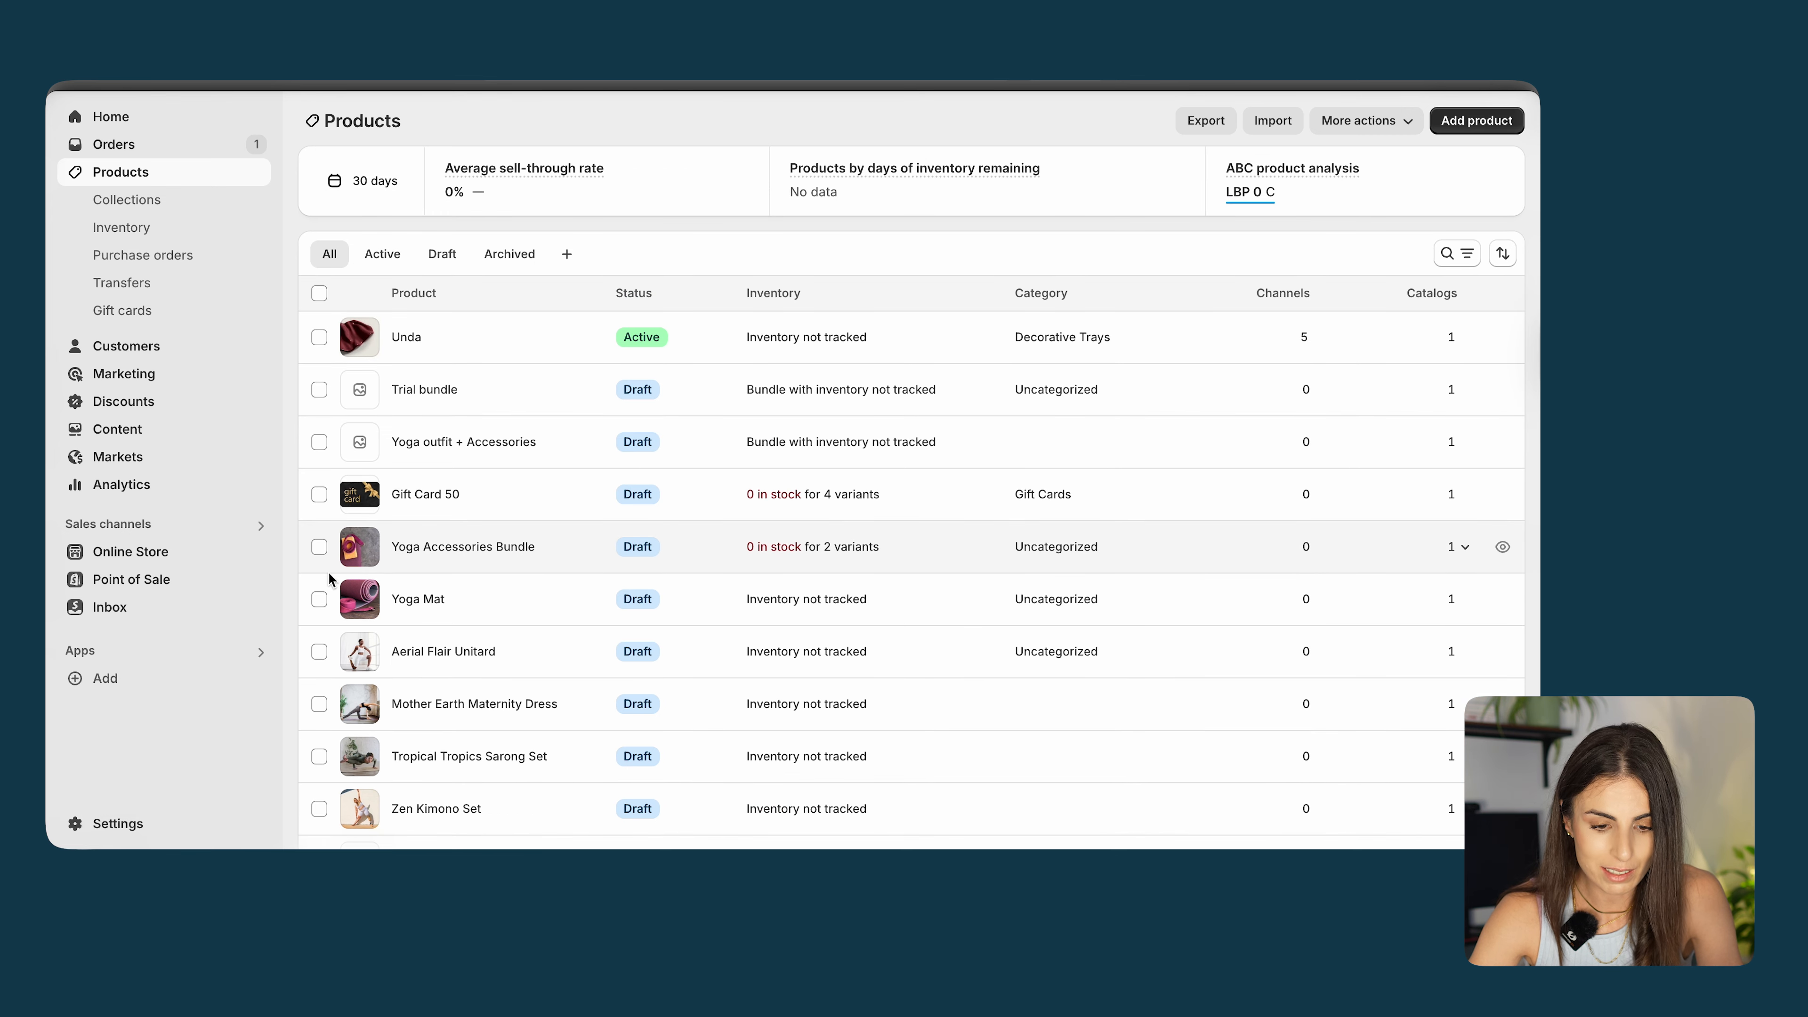
left_click(318, 547)
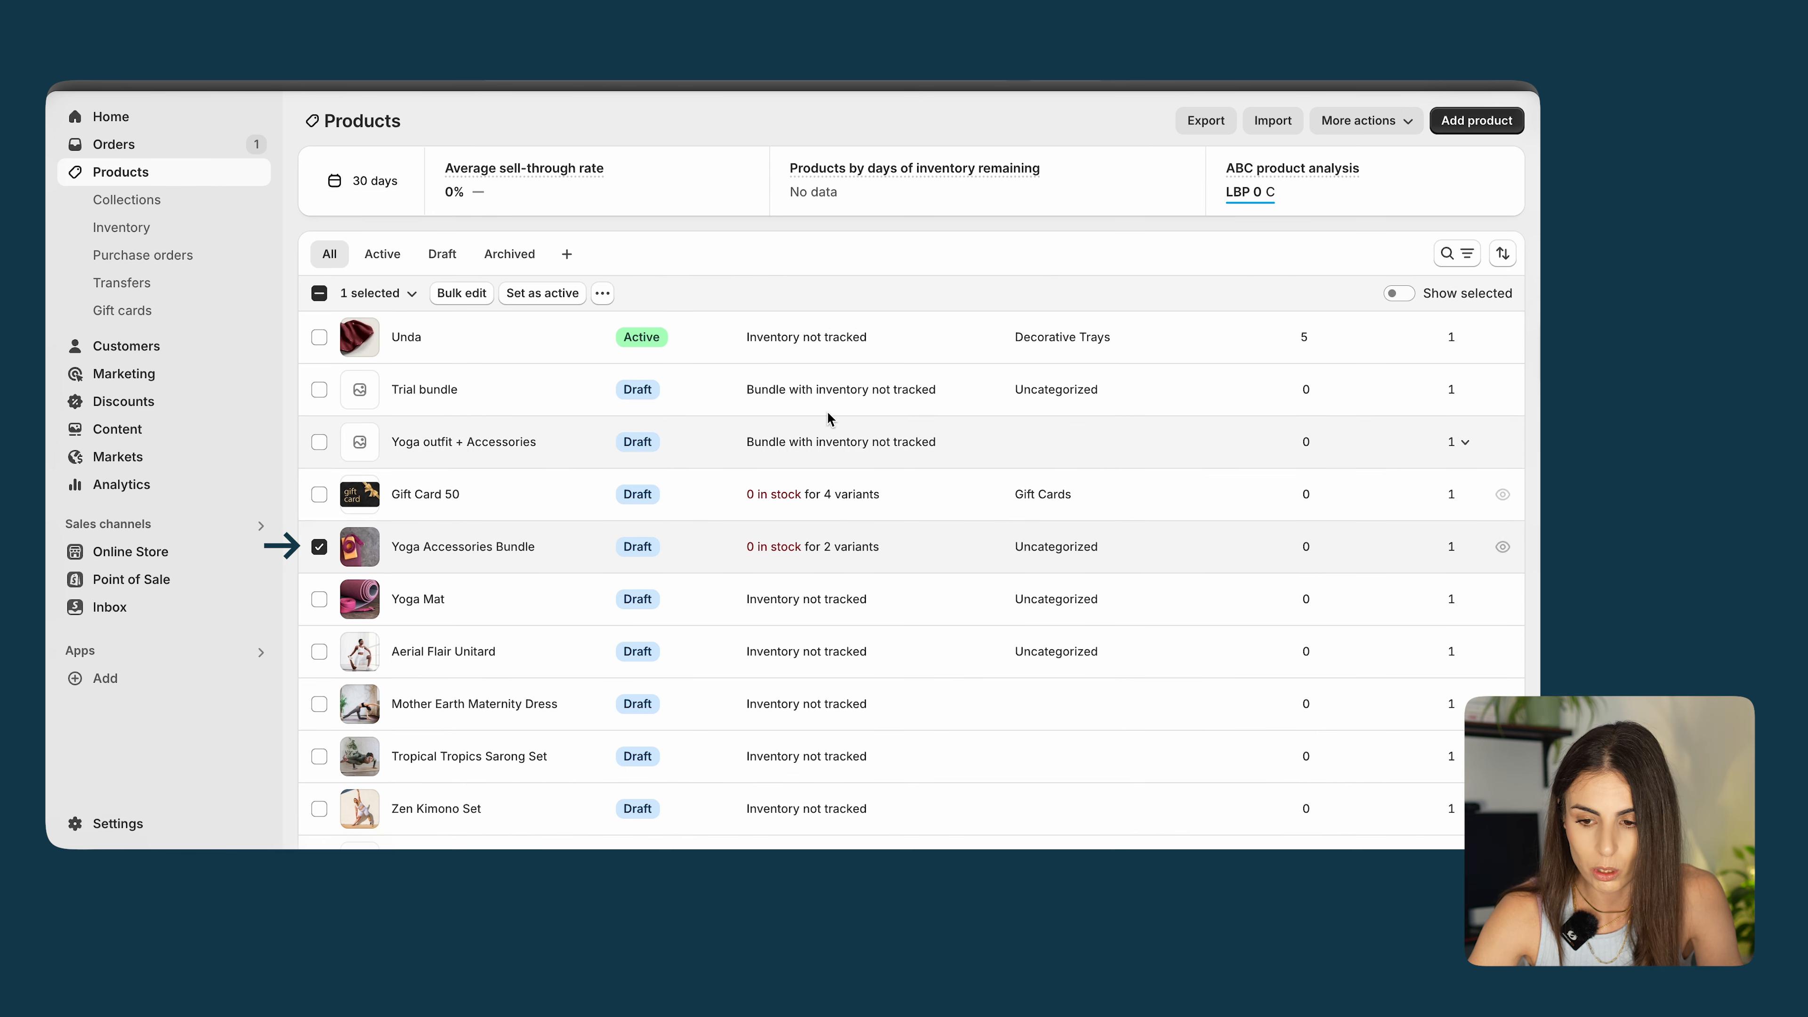
left_click(470, 554)
left_click(1182, 205)
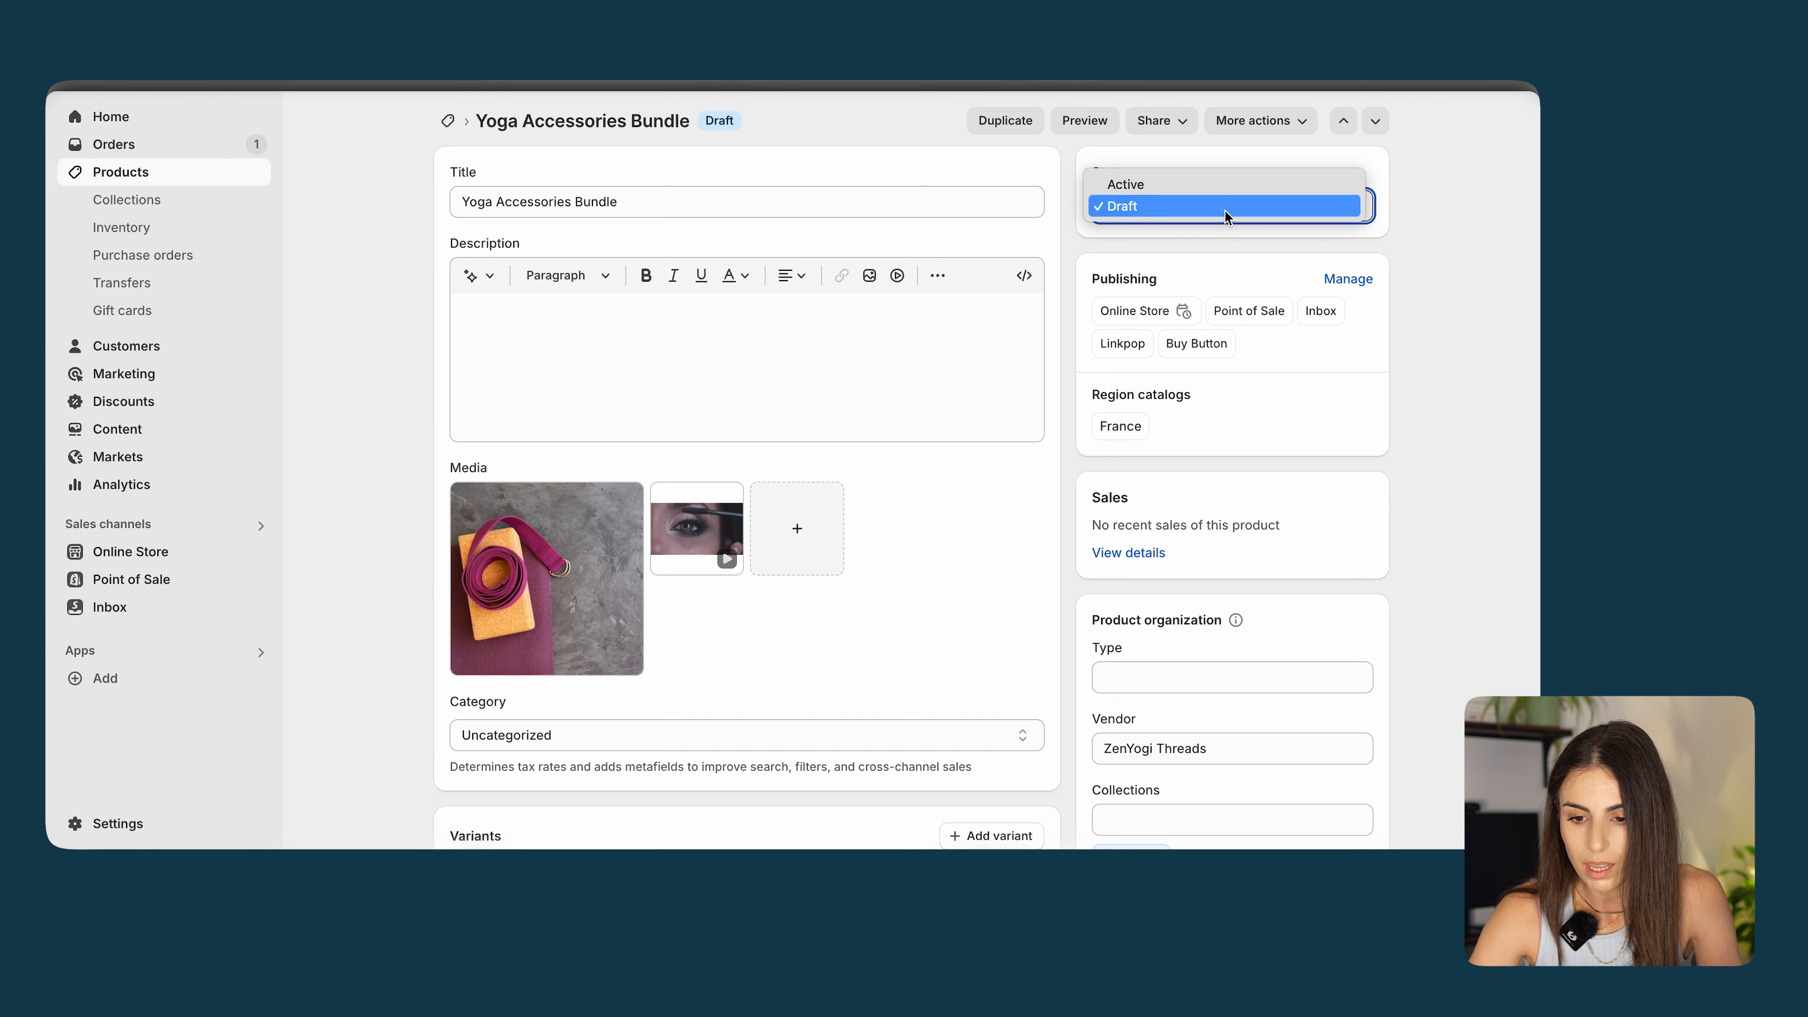
left_click(1184, 197)
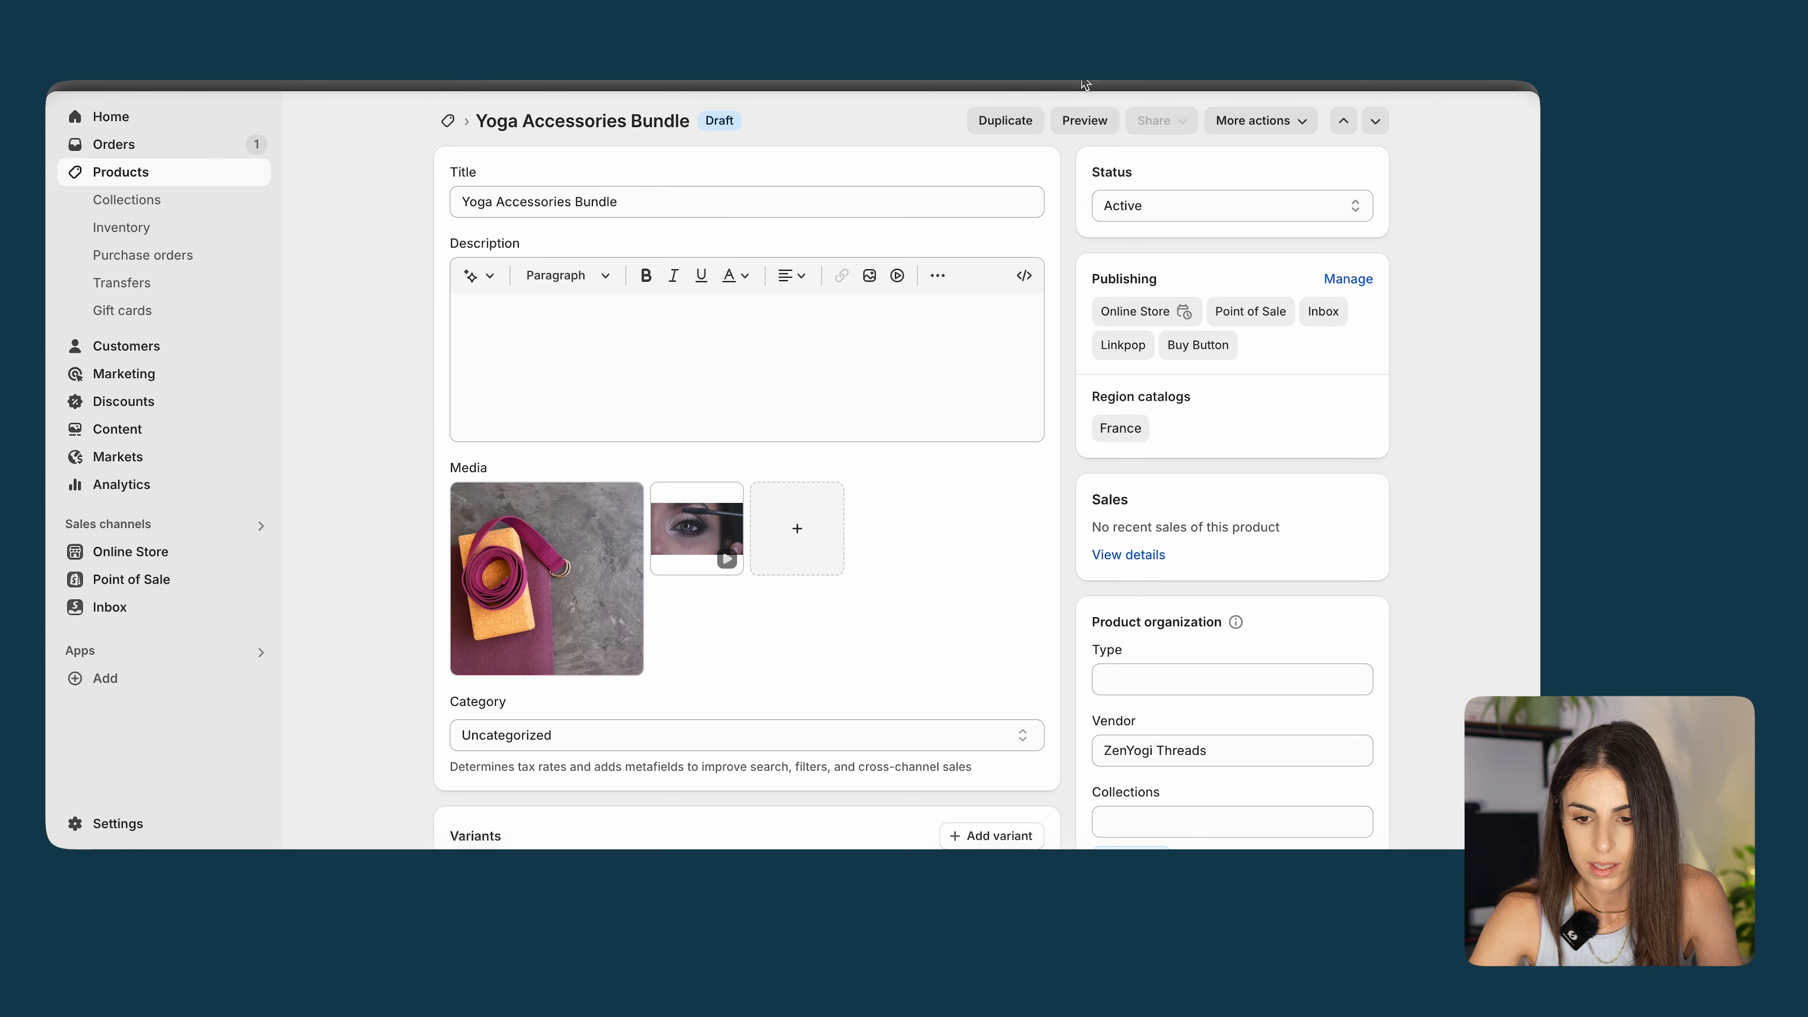
left_click(450, 124)
Bulk edit Aerial Flair Unitard and Mother Earth Maternity Dress to Active status, save and return to the product list.
left_click(318, 652)
left_click(319, 704)
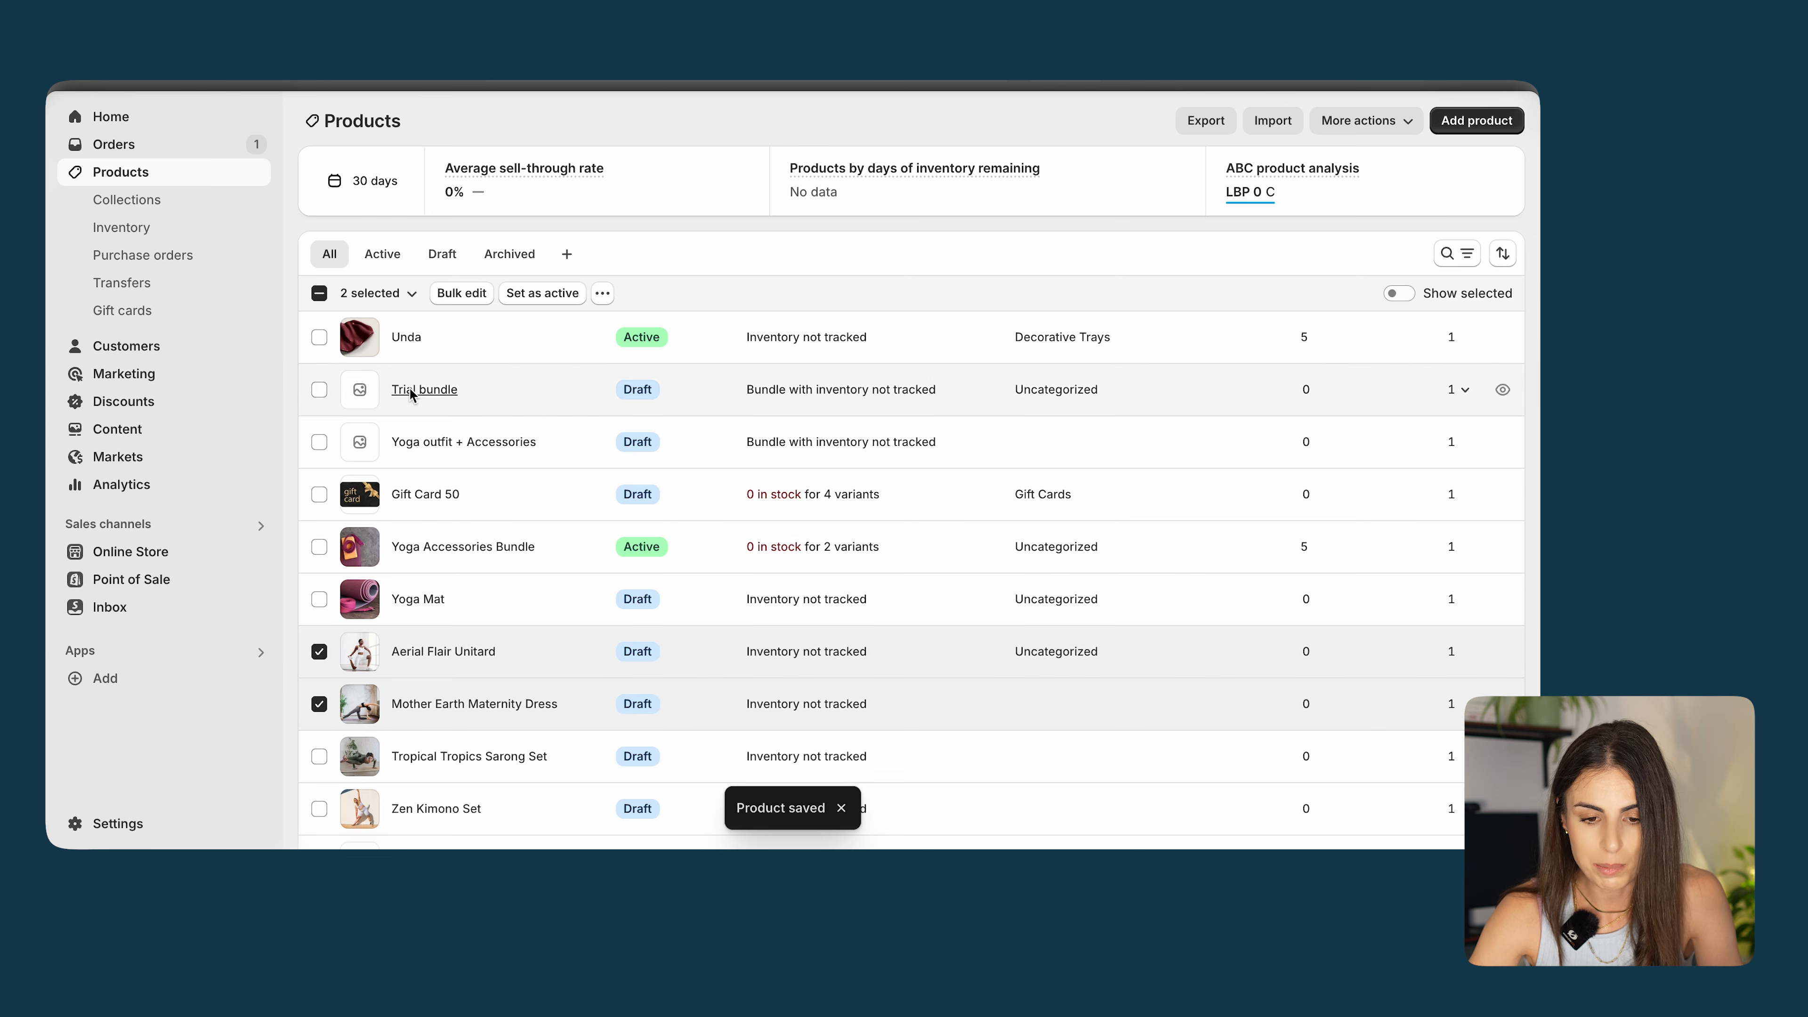
left_click(461, 293)
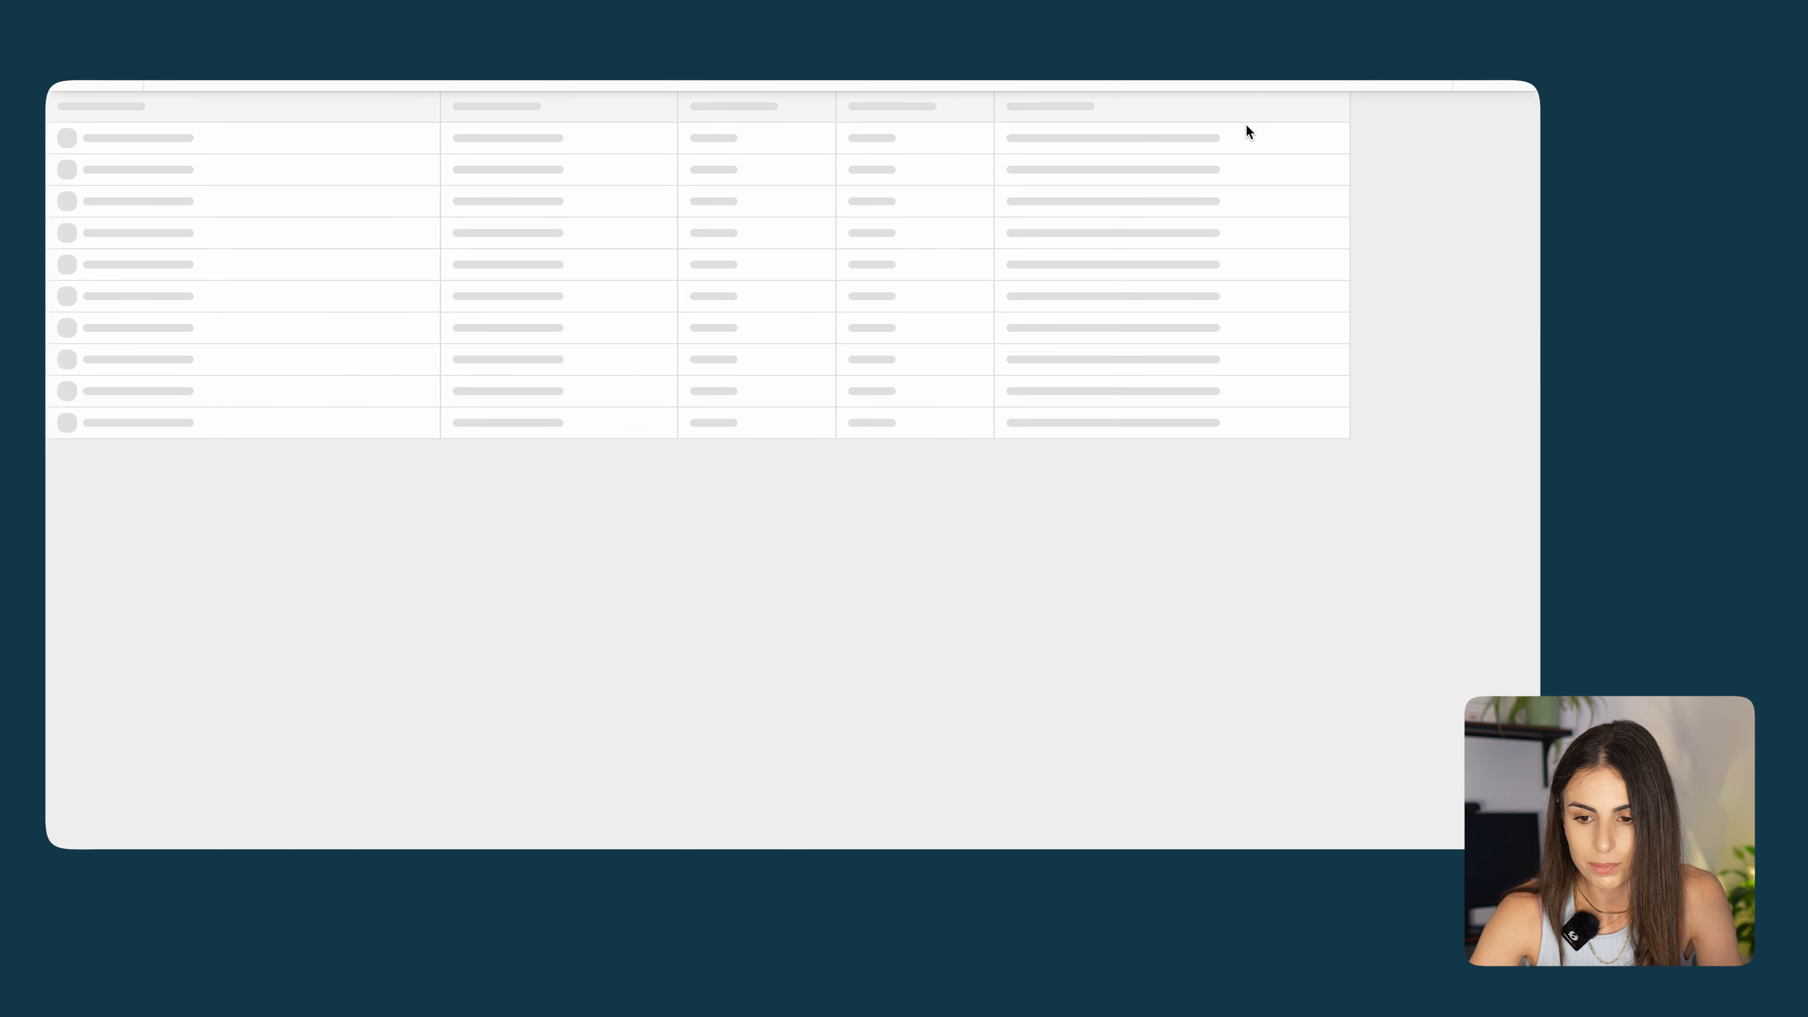
left_click(537, 139)
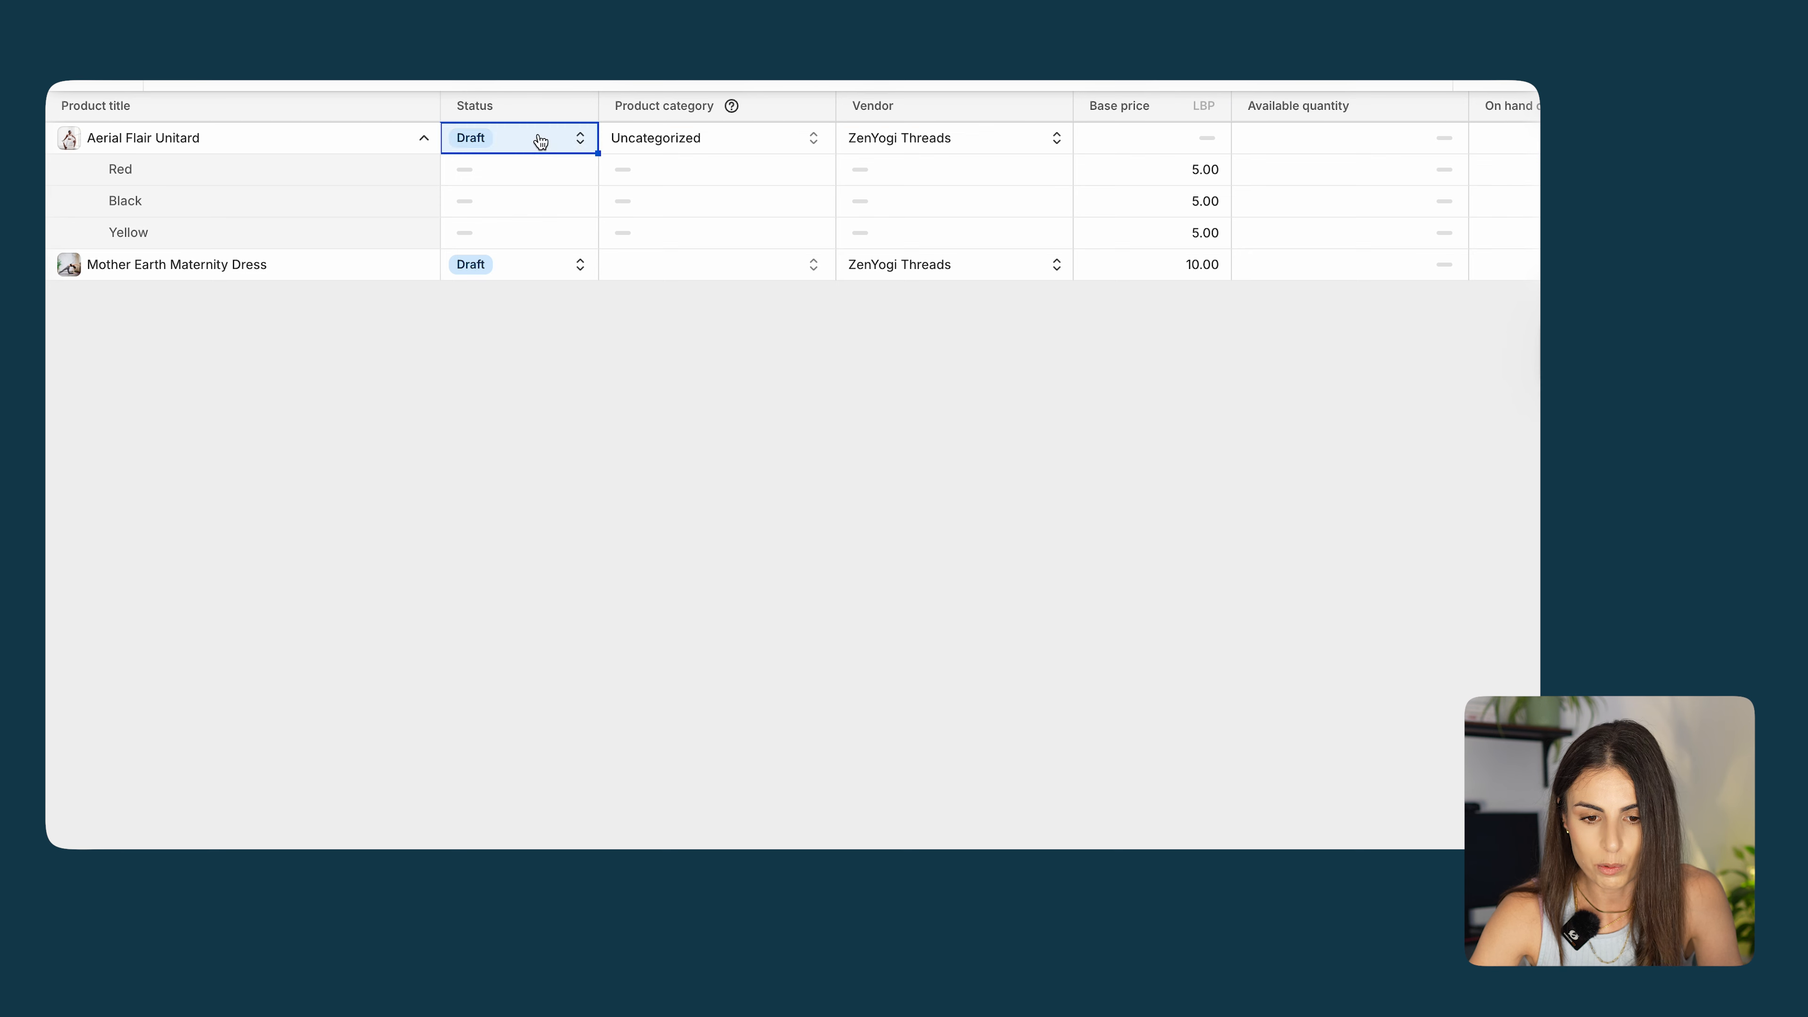
left_click(530, 142)
left_click(526, 178)
left_click(520, 271)
left_click(518, 271)
left_click(516, 302)
key("ctrl+s")
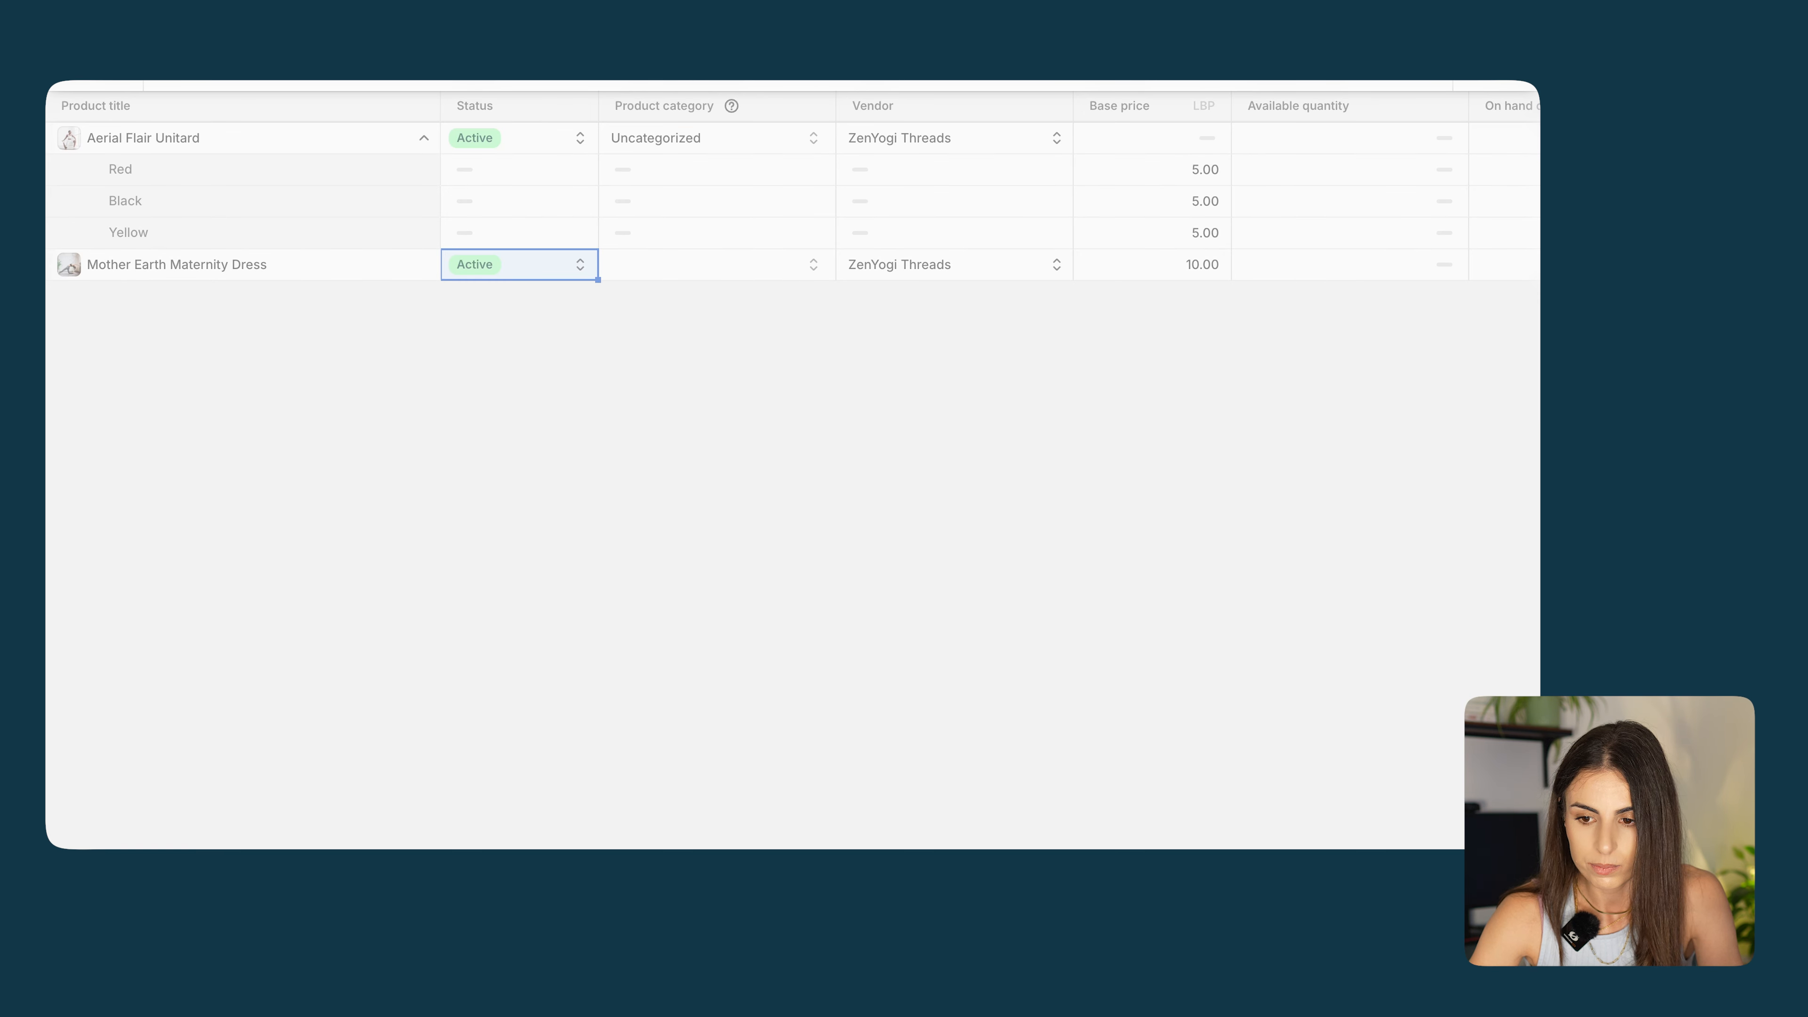
left_click(95, 82)
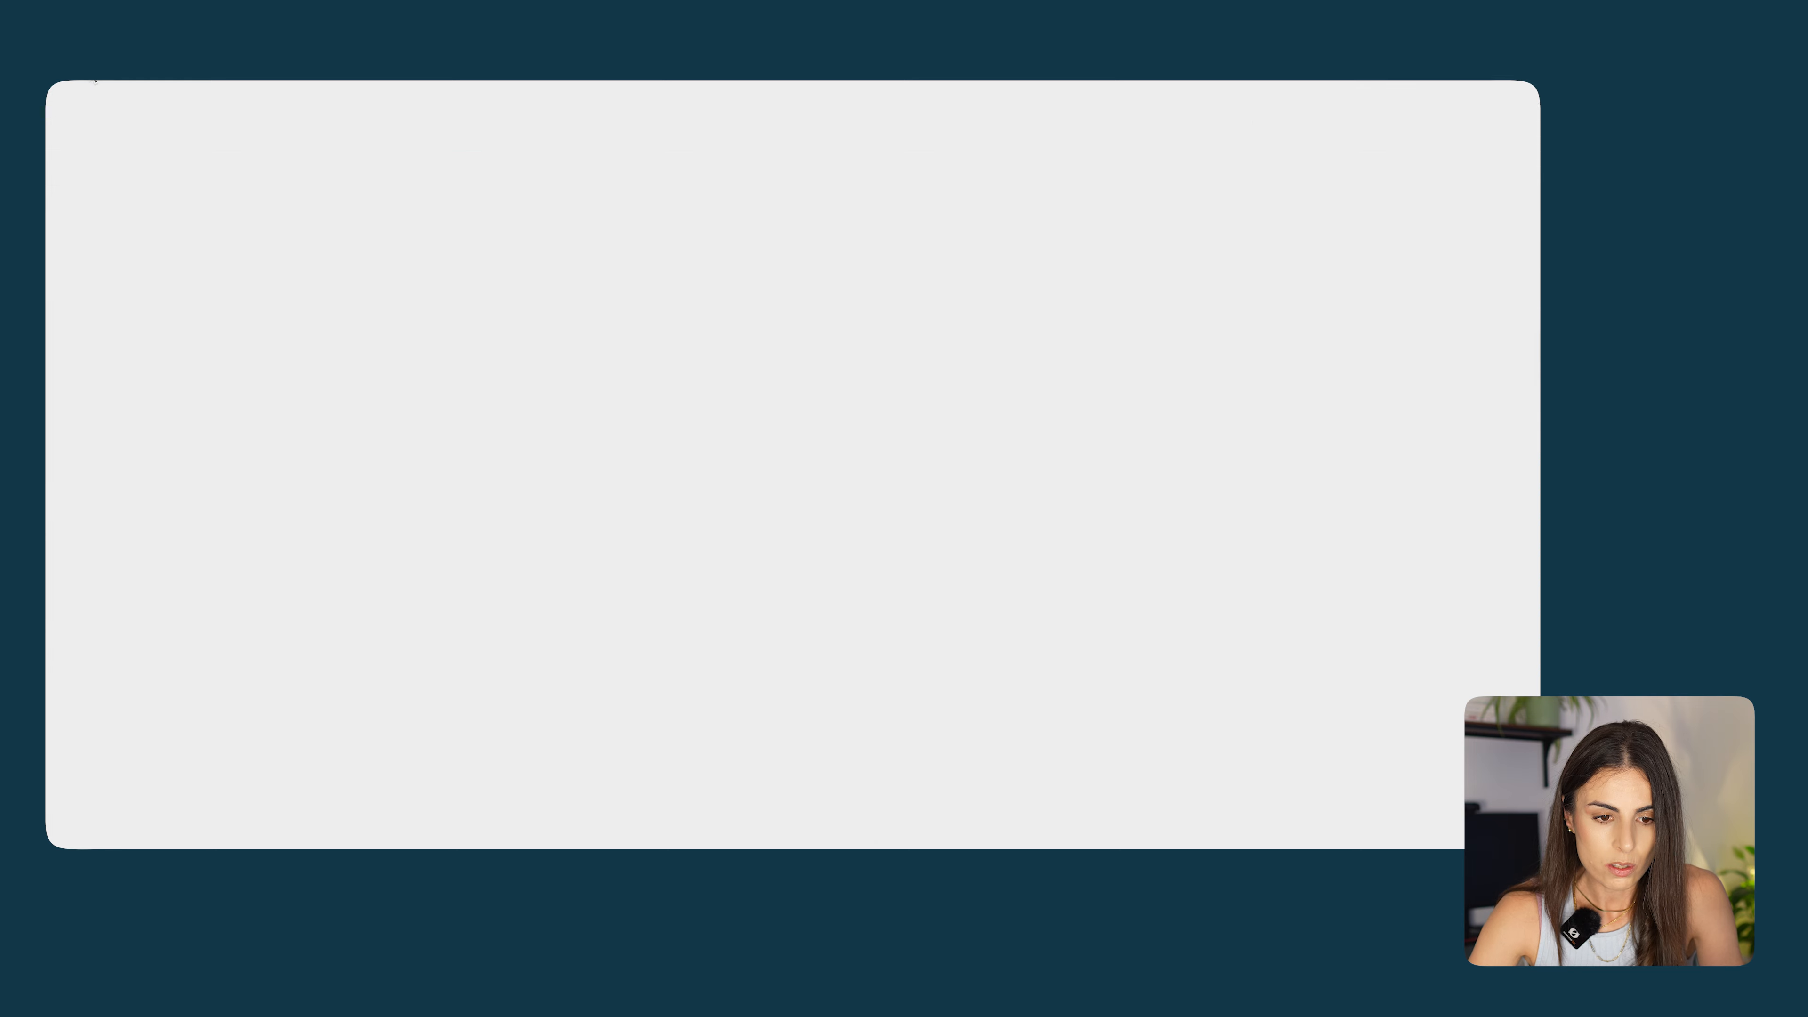
Open the Unda product's recommendations in the Search & Discovery app.
left_click(103, 656)
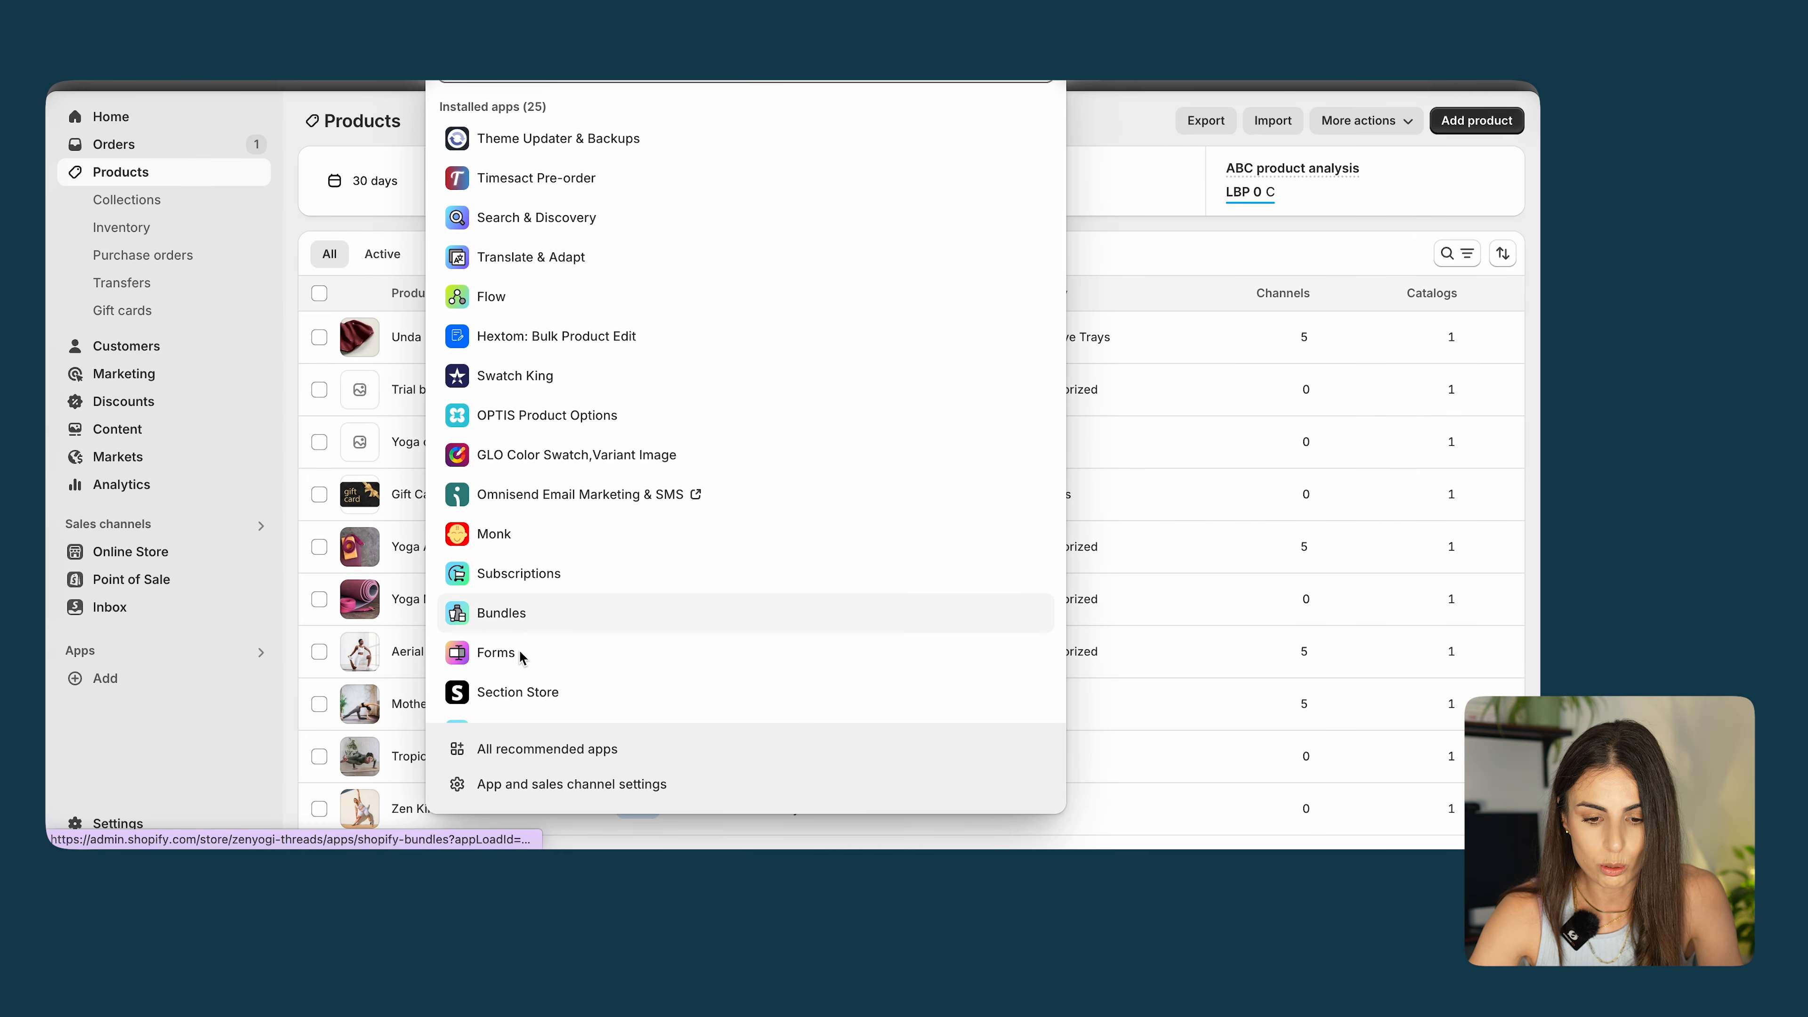
scroll(619, 415, "down", 1)
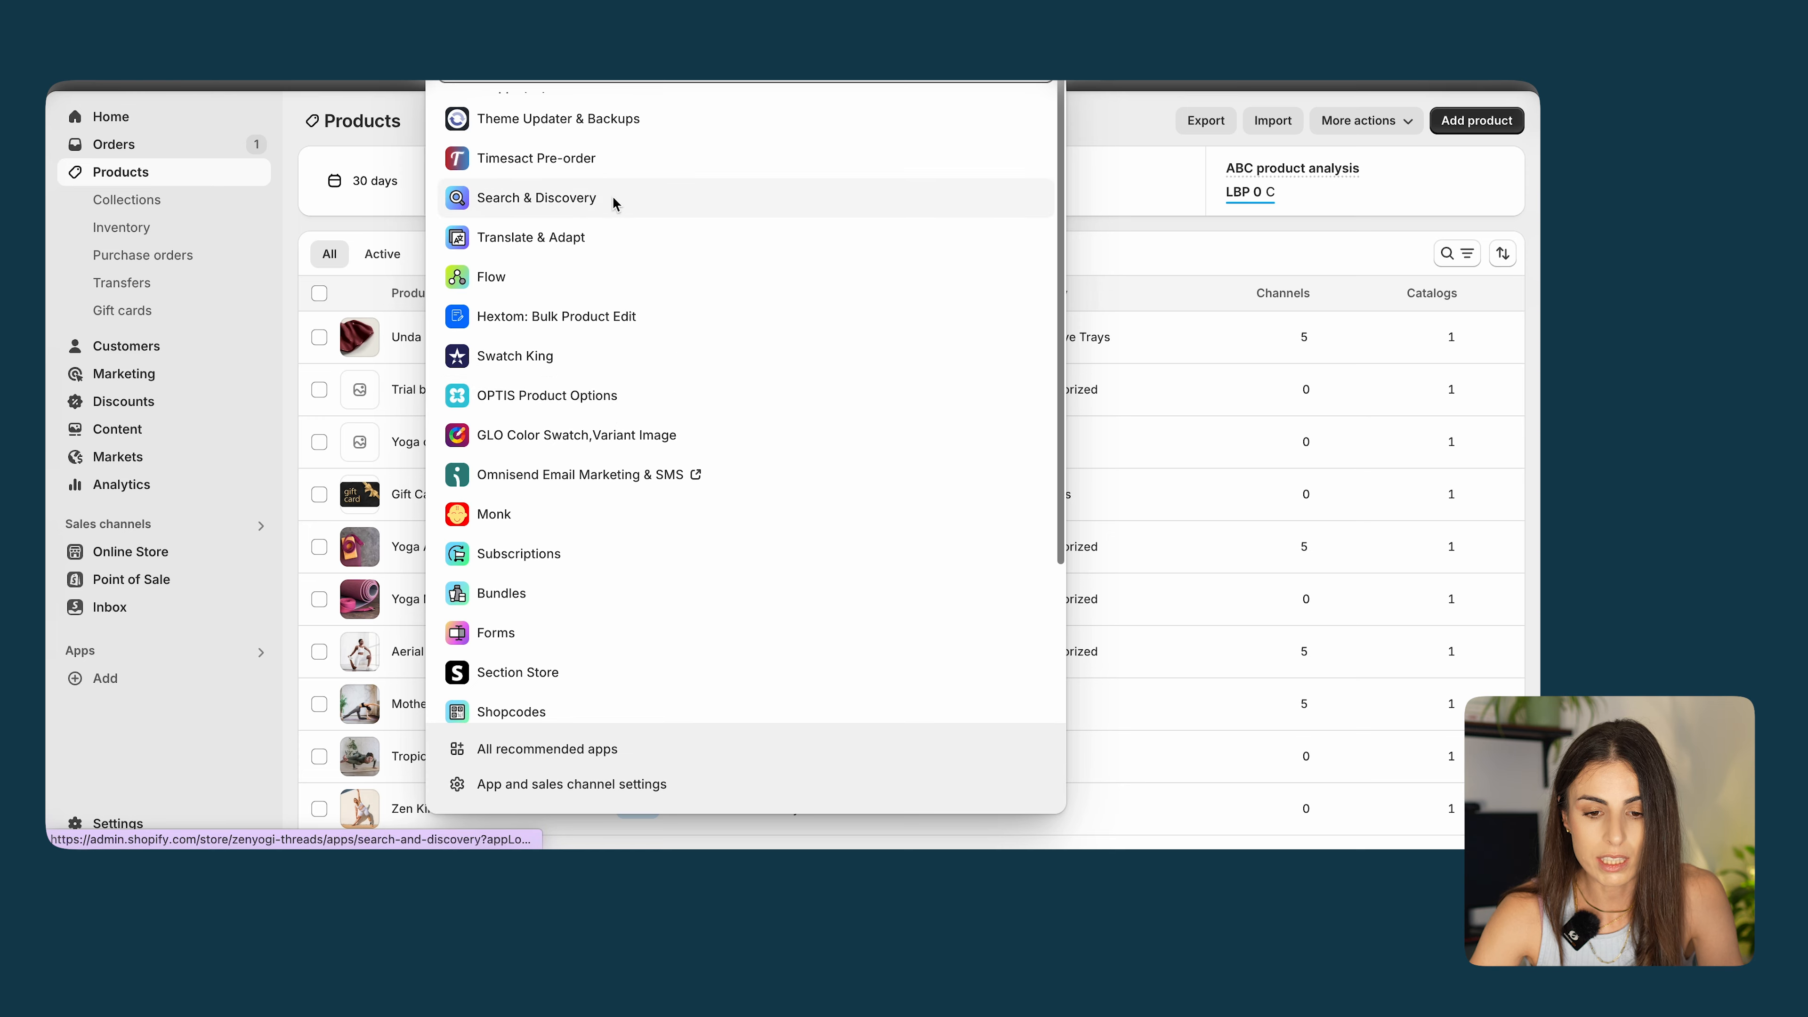
left_click(612, 197)
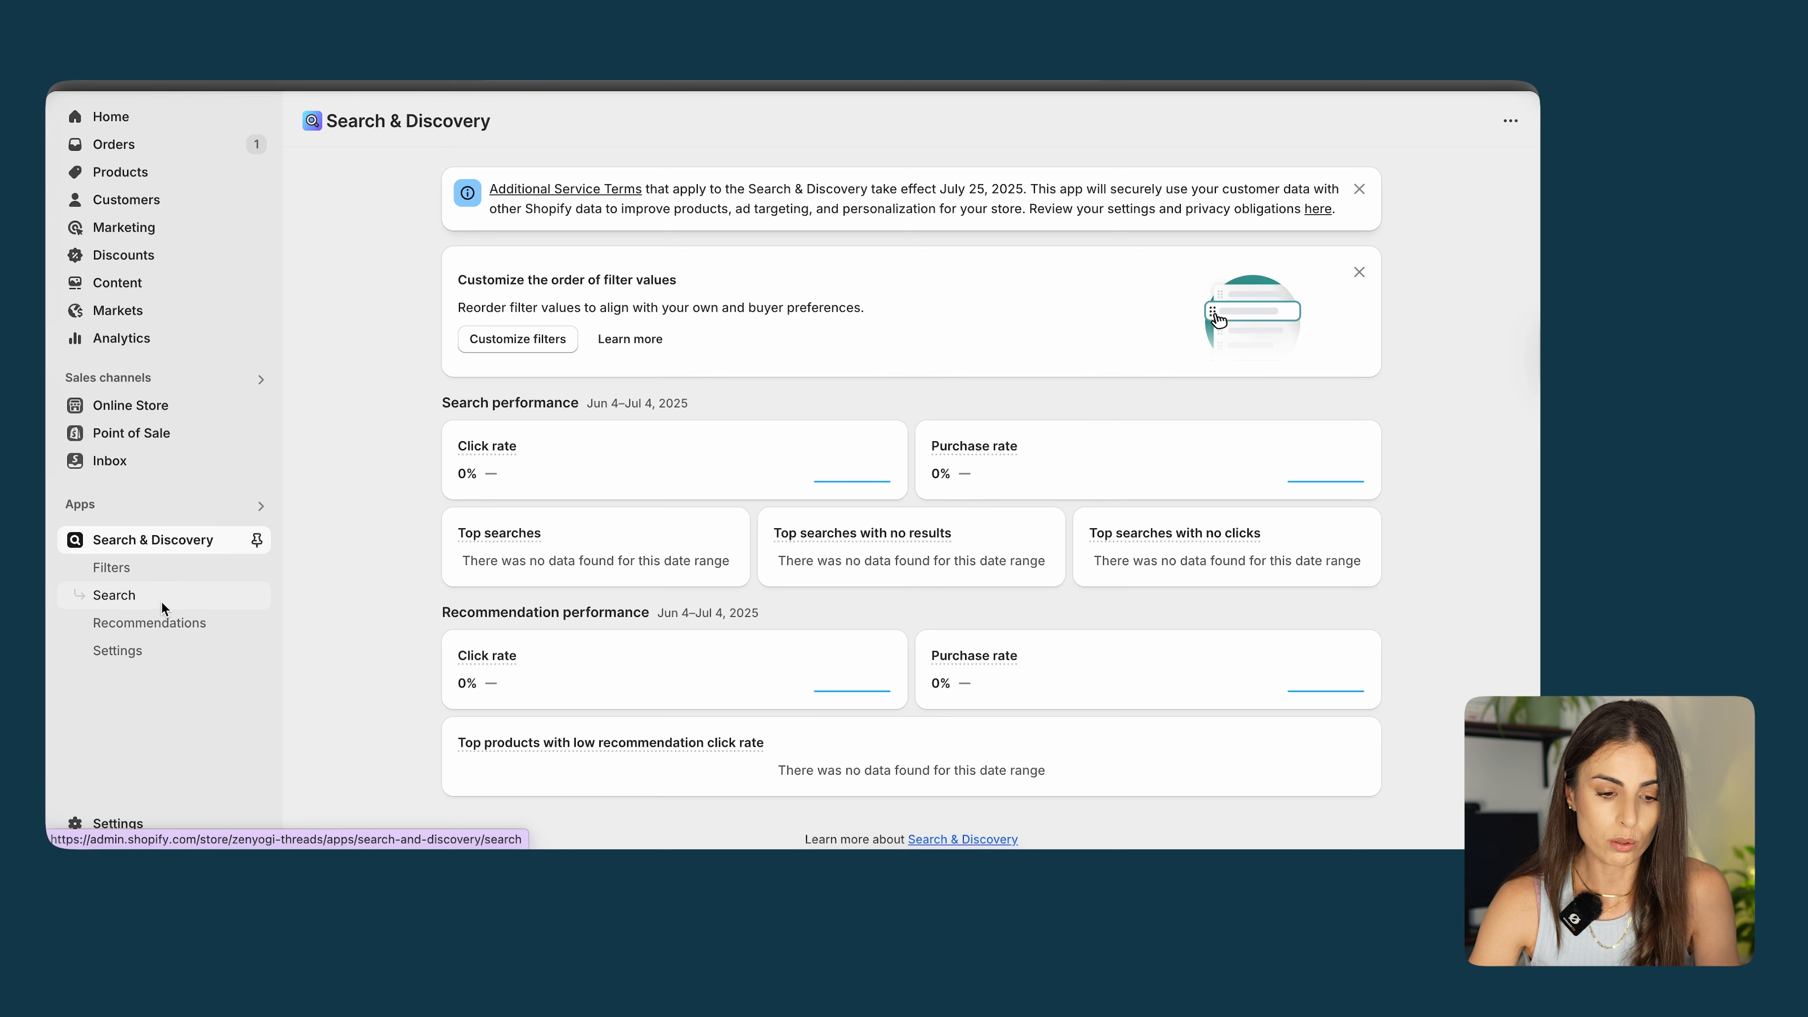
left_click(160, 625)
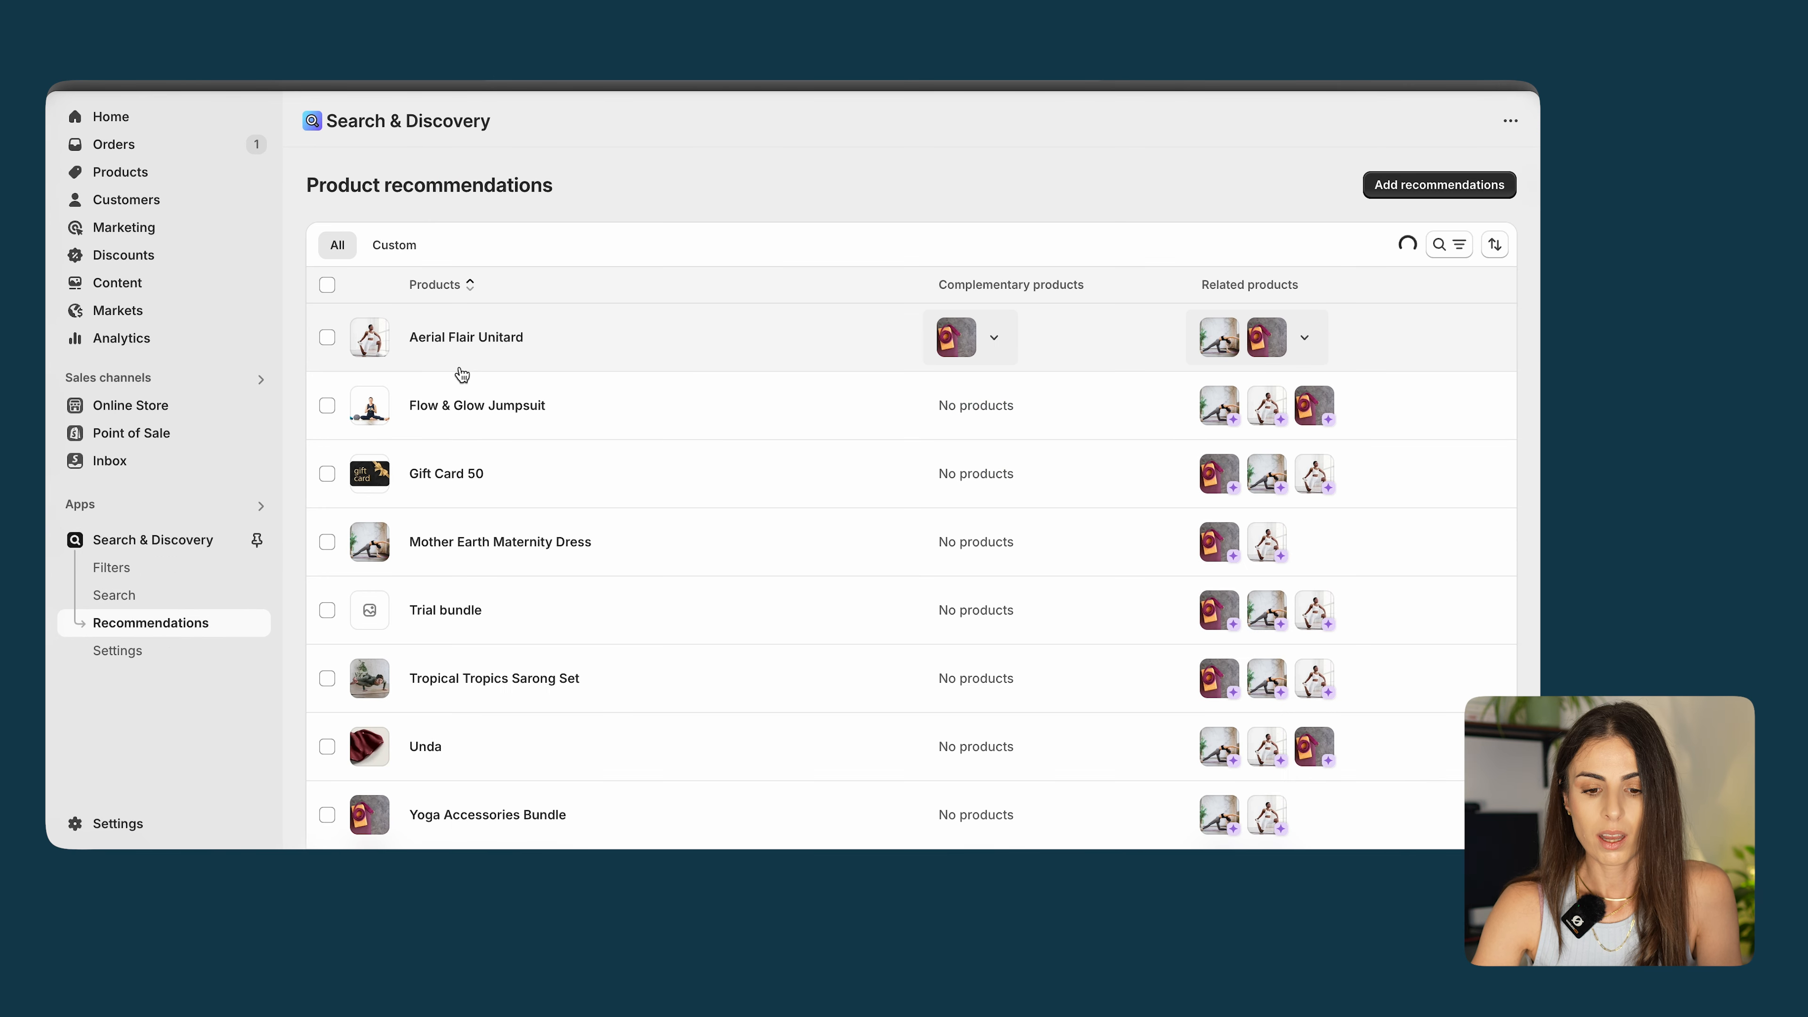
left_click(421, 746)
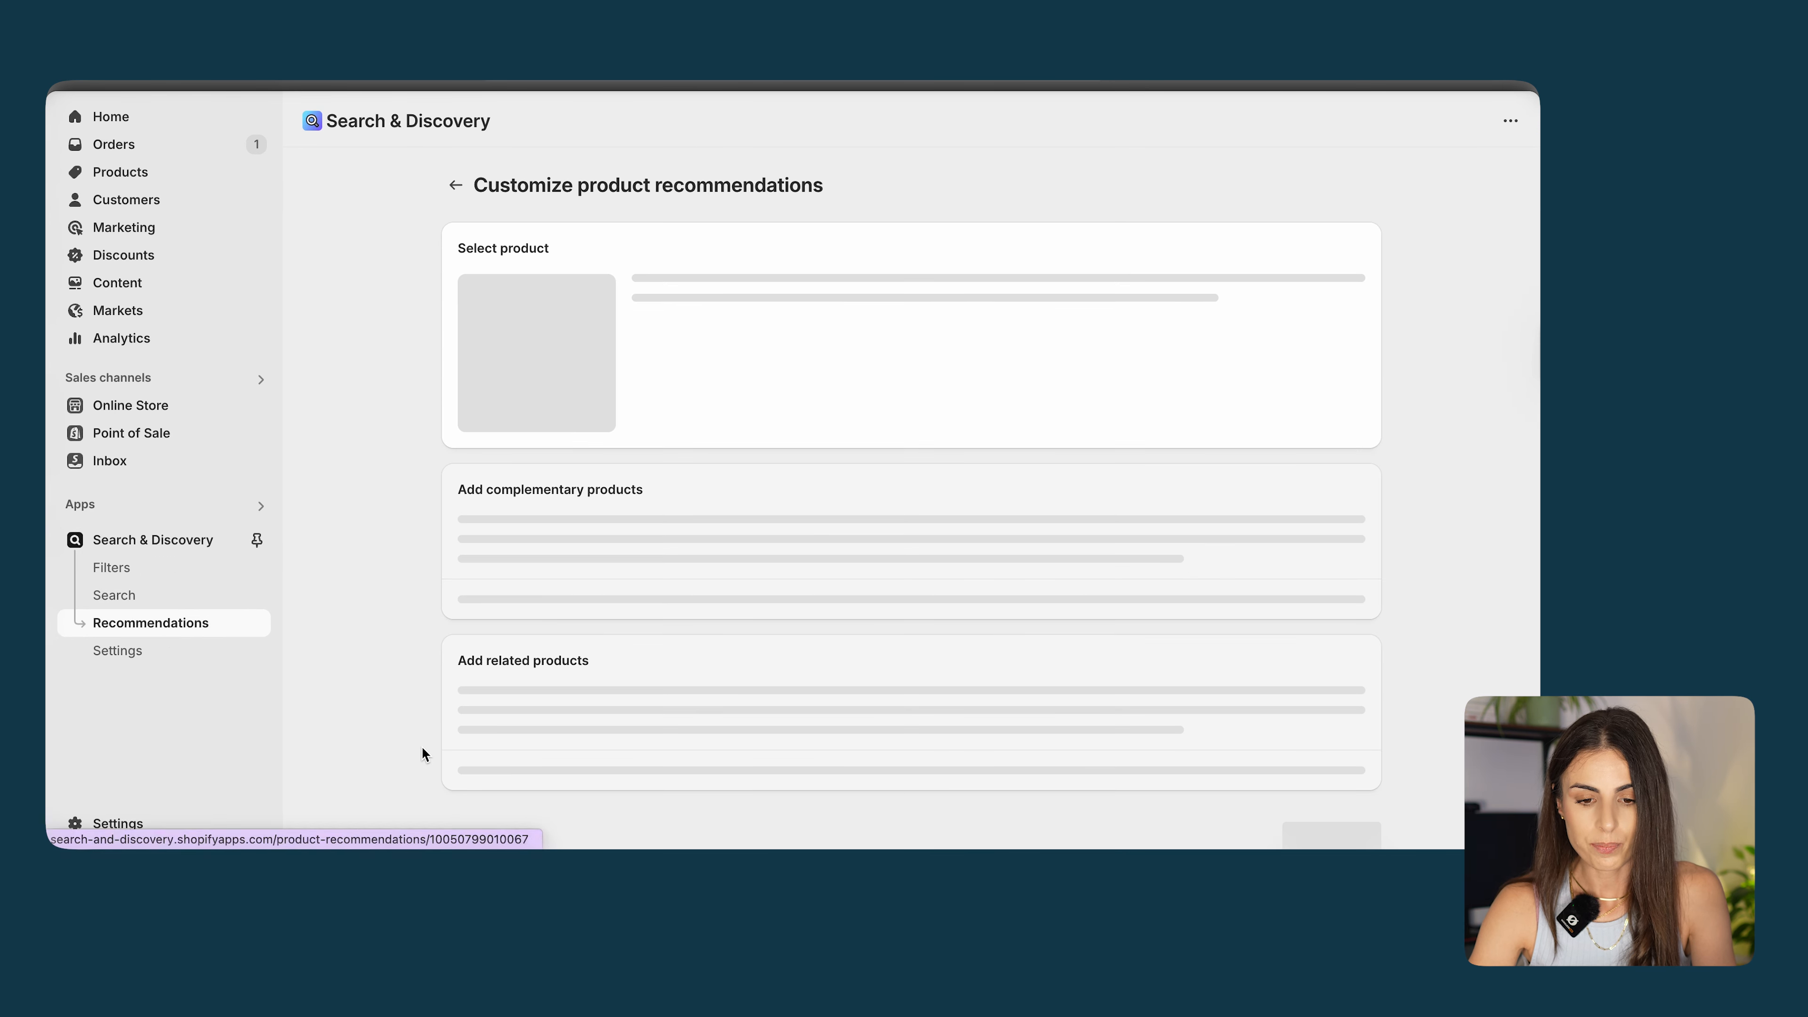
Add Gift Card 50 as a complementary product for Unda.
scroll(639, 522, "down", 3)
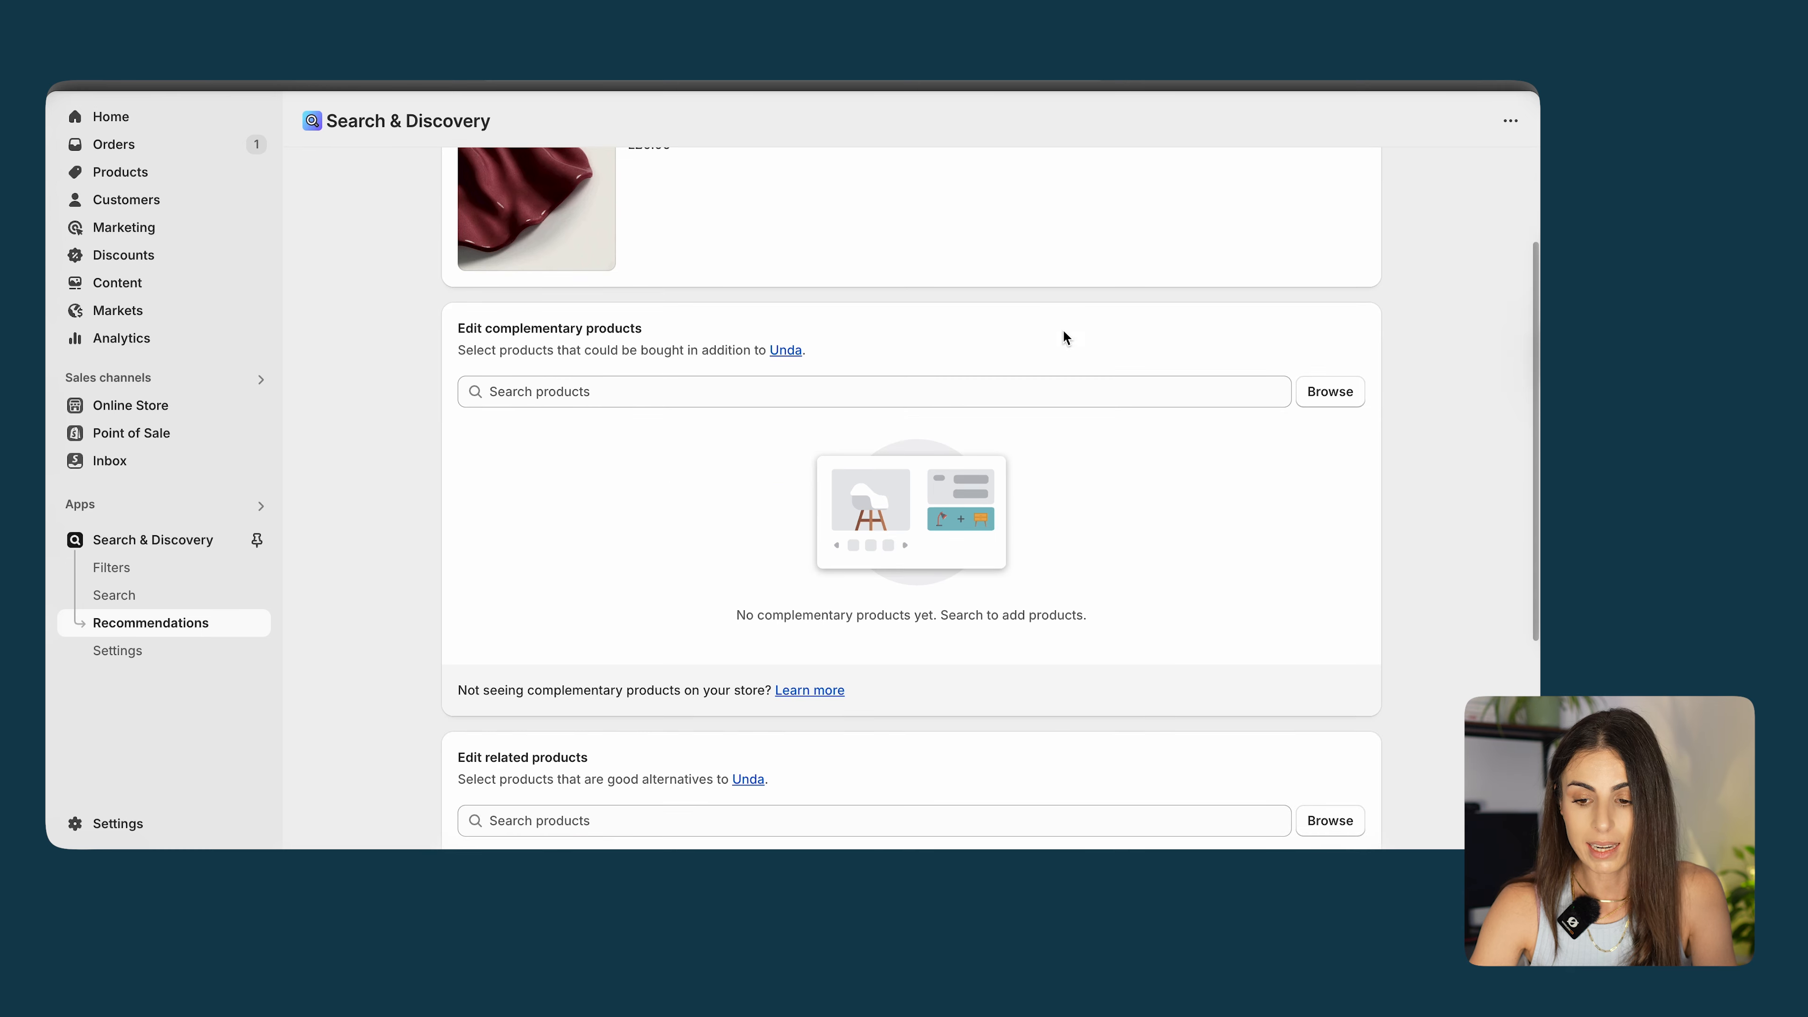
left_click(1330, 393)
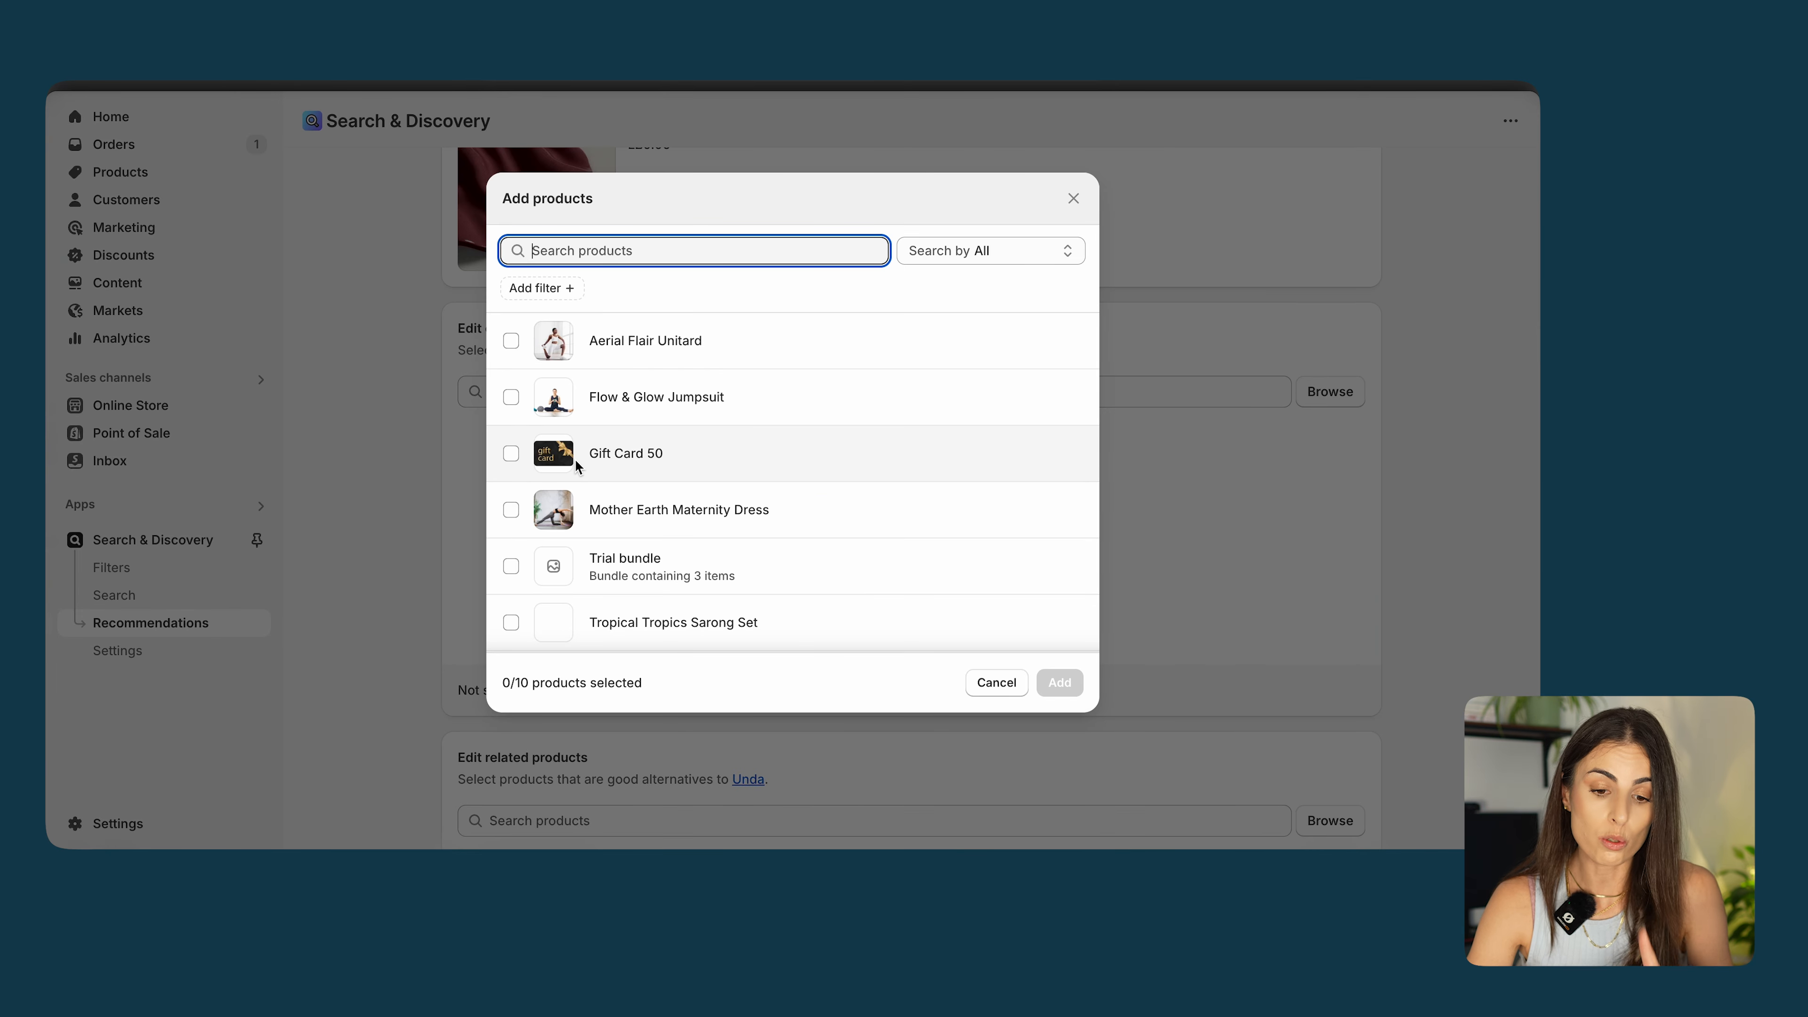
left_click(511, 454)
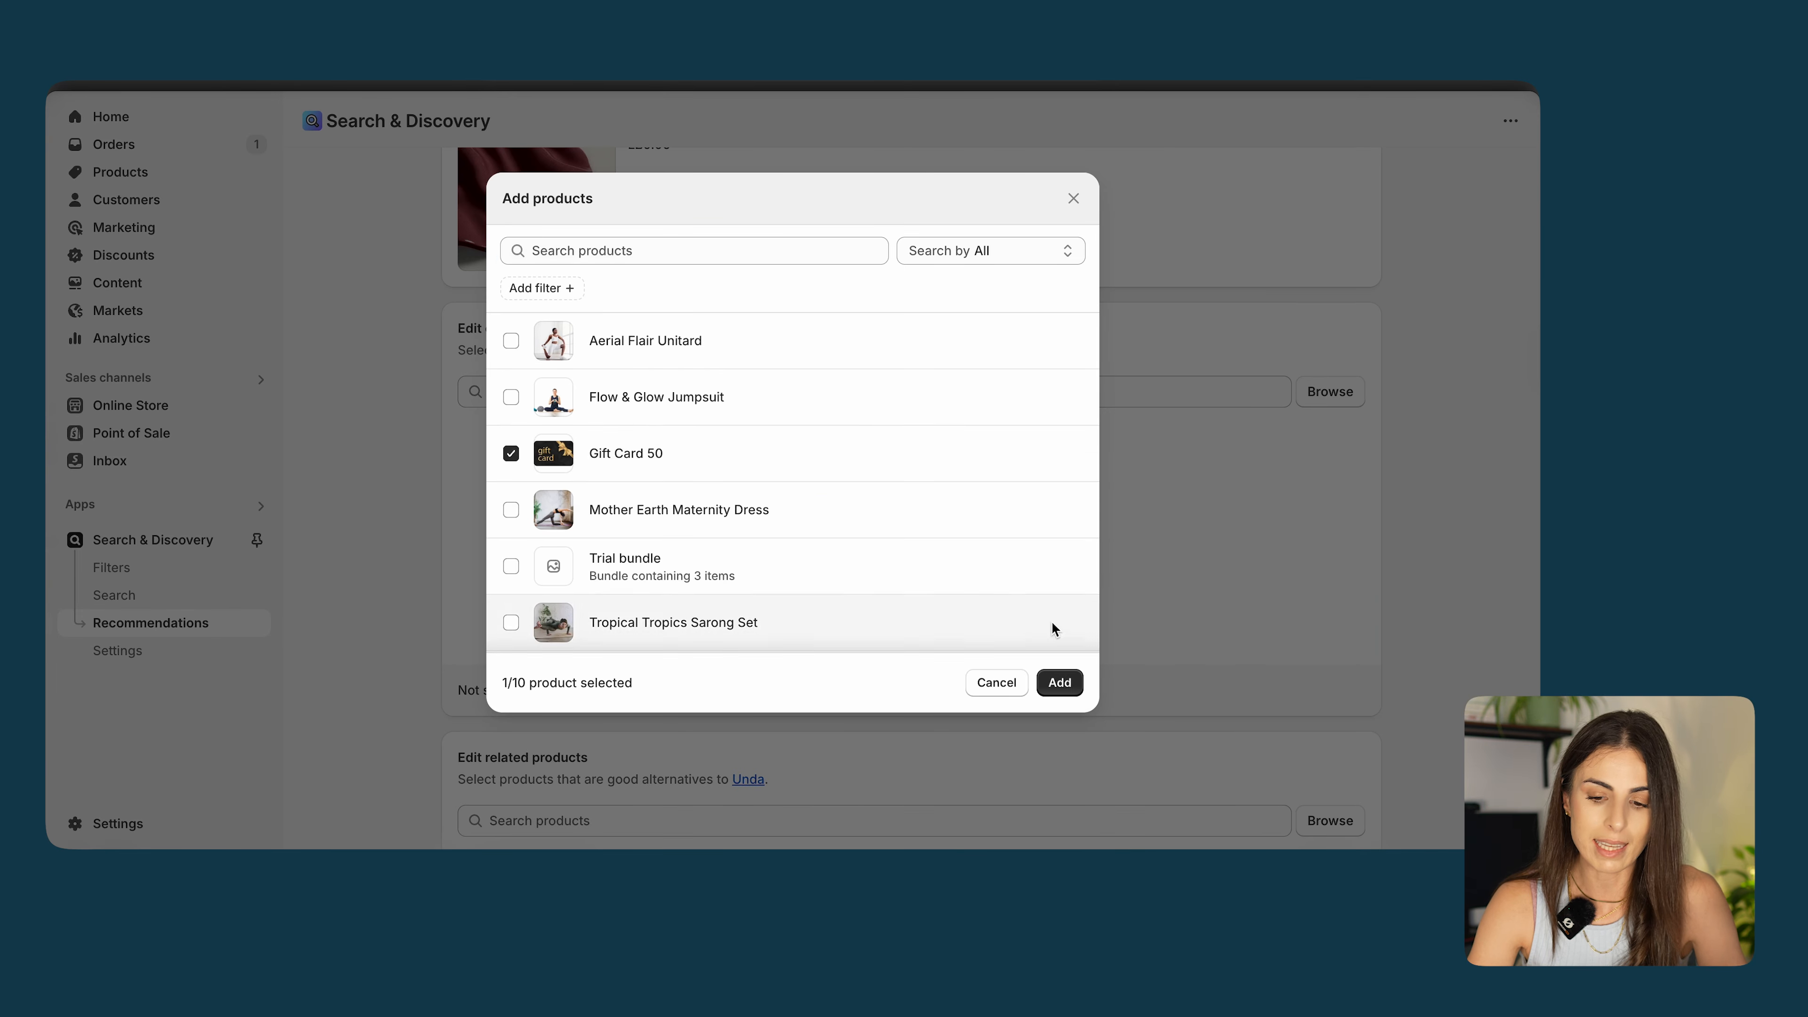
left_click(1060, 683)
Add Aerial Flair Unitard, Flow & Glow Jumpsuit and Gift Card 50 as related products for Unda.
scroll(759, 577, "down", 3)
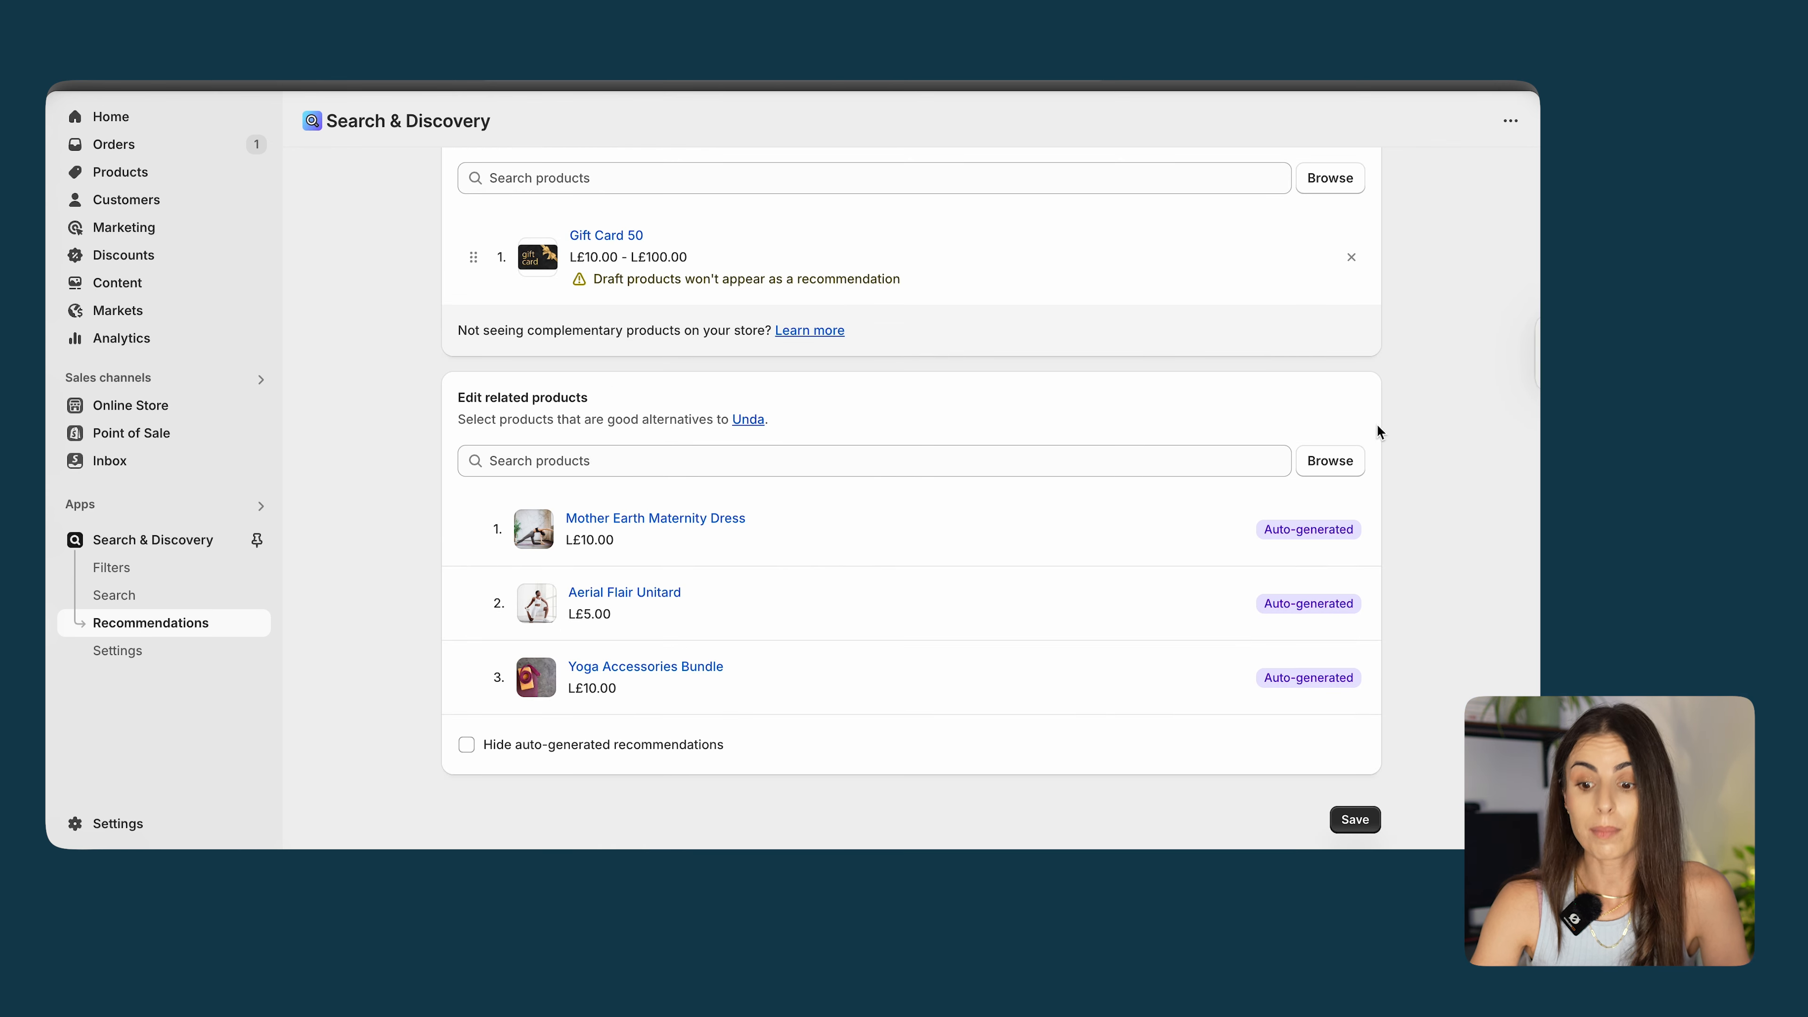
left_click(1329, 462)
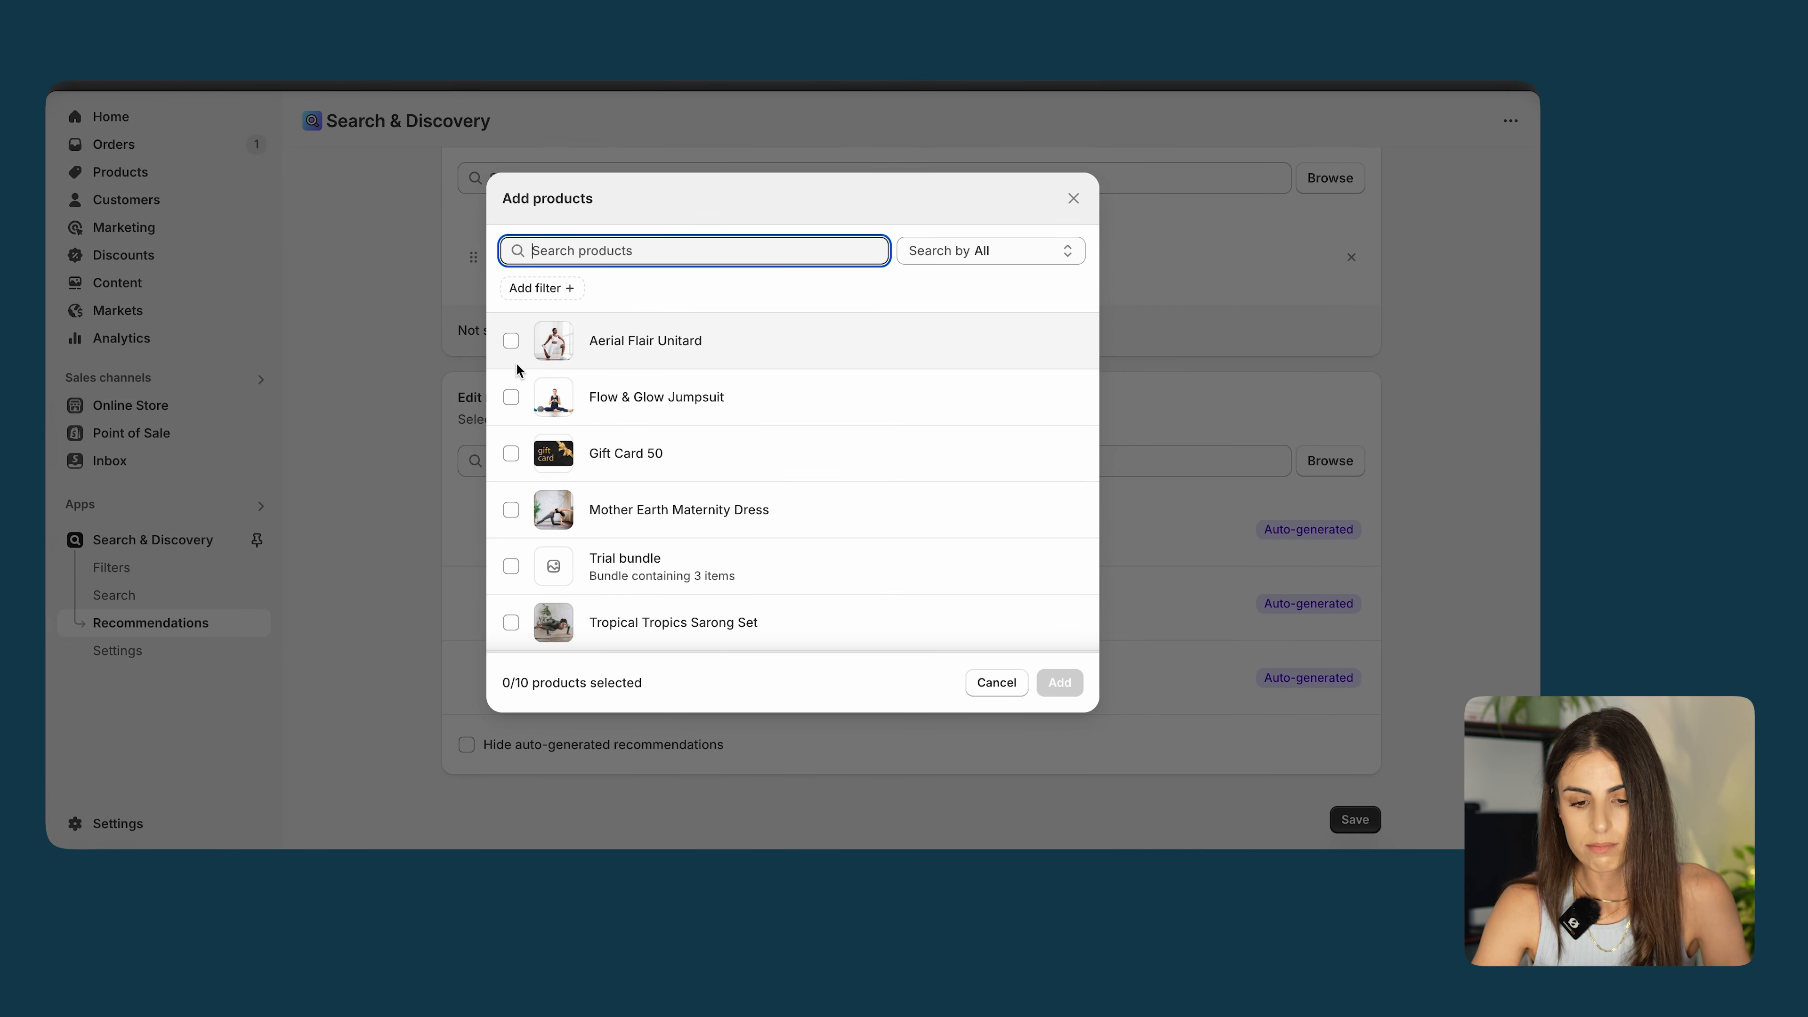
left_click(511, 340)
left_click(511, 397)
left_click(511, 454)
left_click(1060, 682)
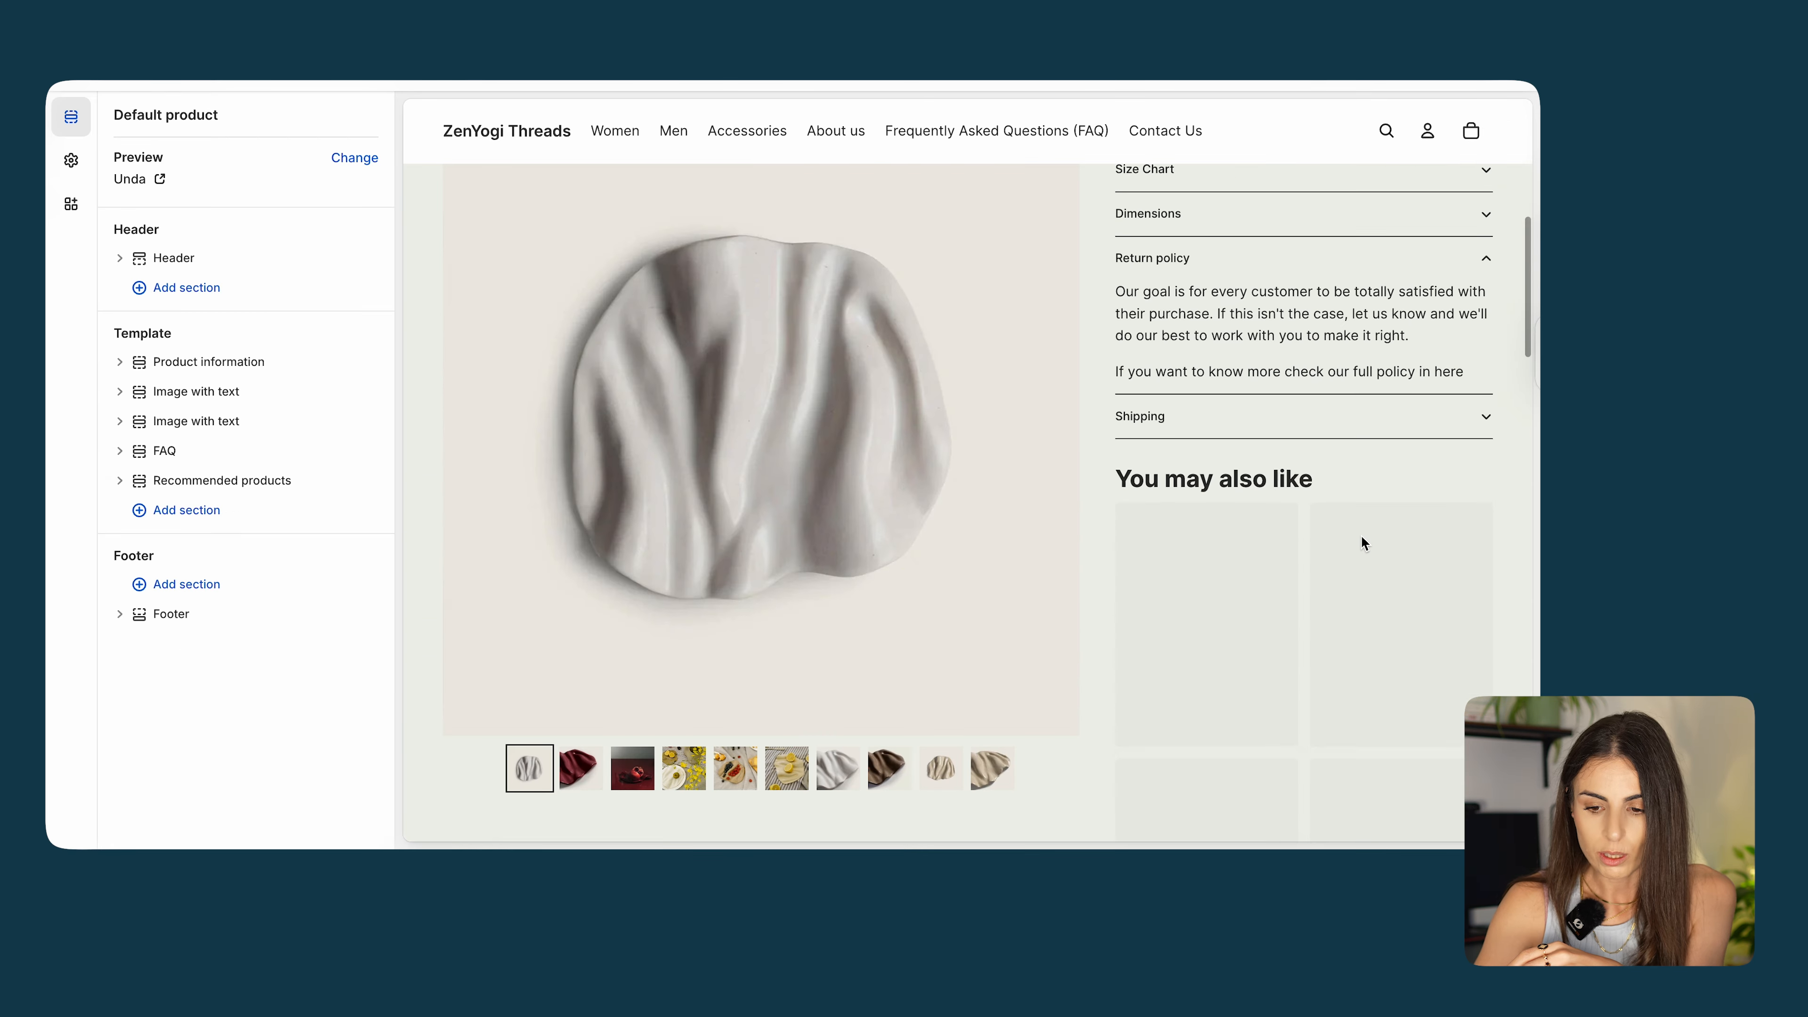
Check the "You may also like" products in the theme editor preview and review the Recommended products block's settings.
scroll(1360, 534, "down", 3)
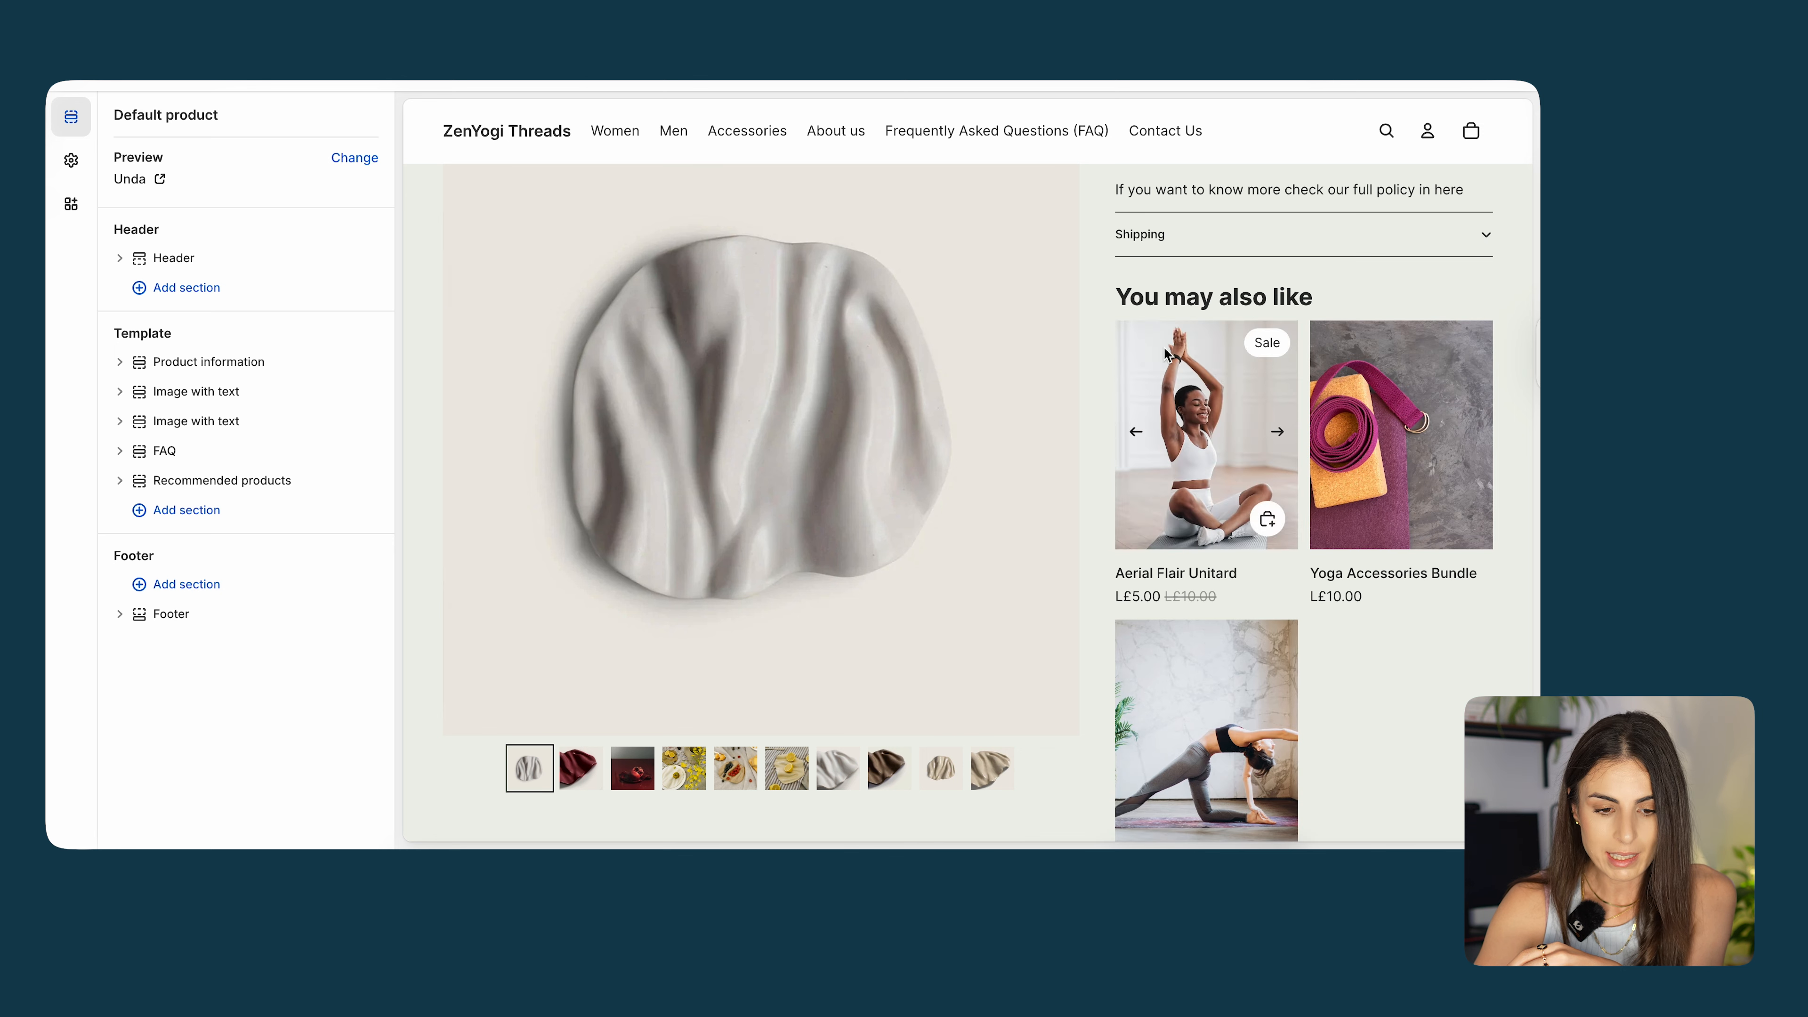
left_click(118, 362)
left_click(230, 703)
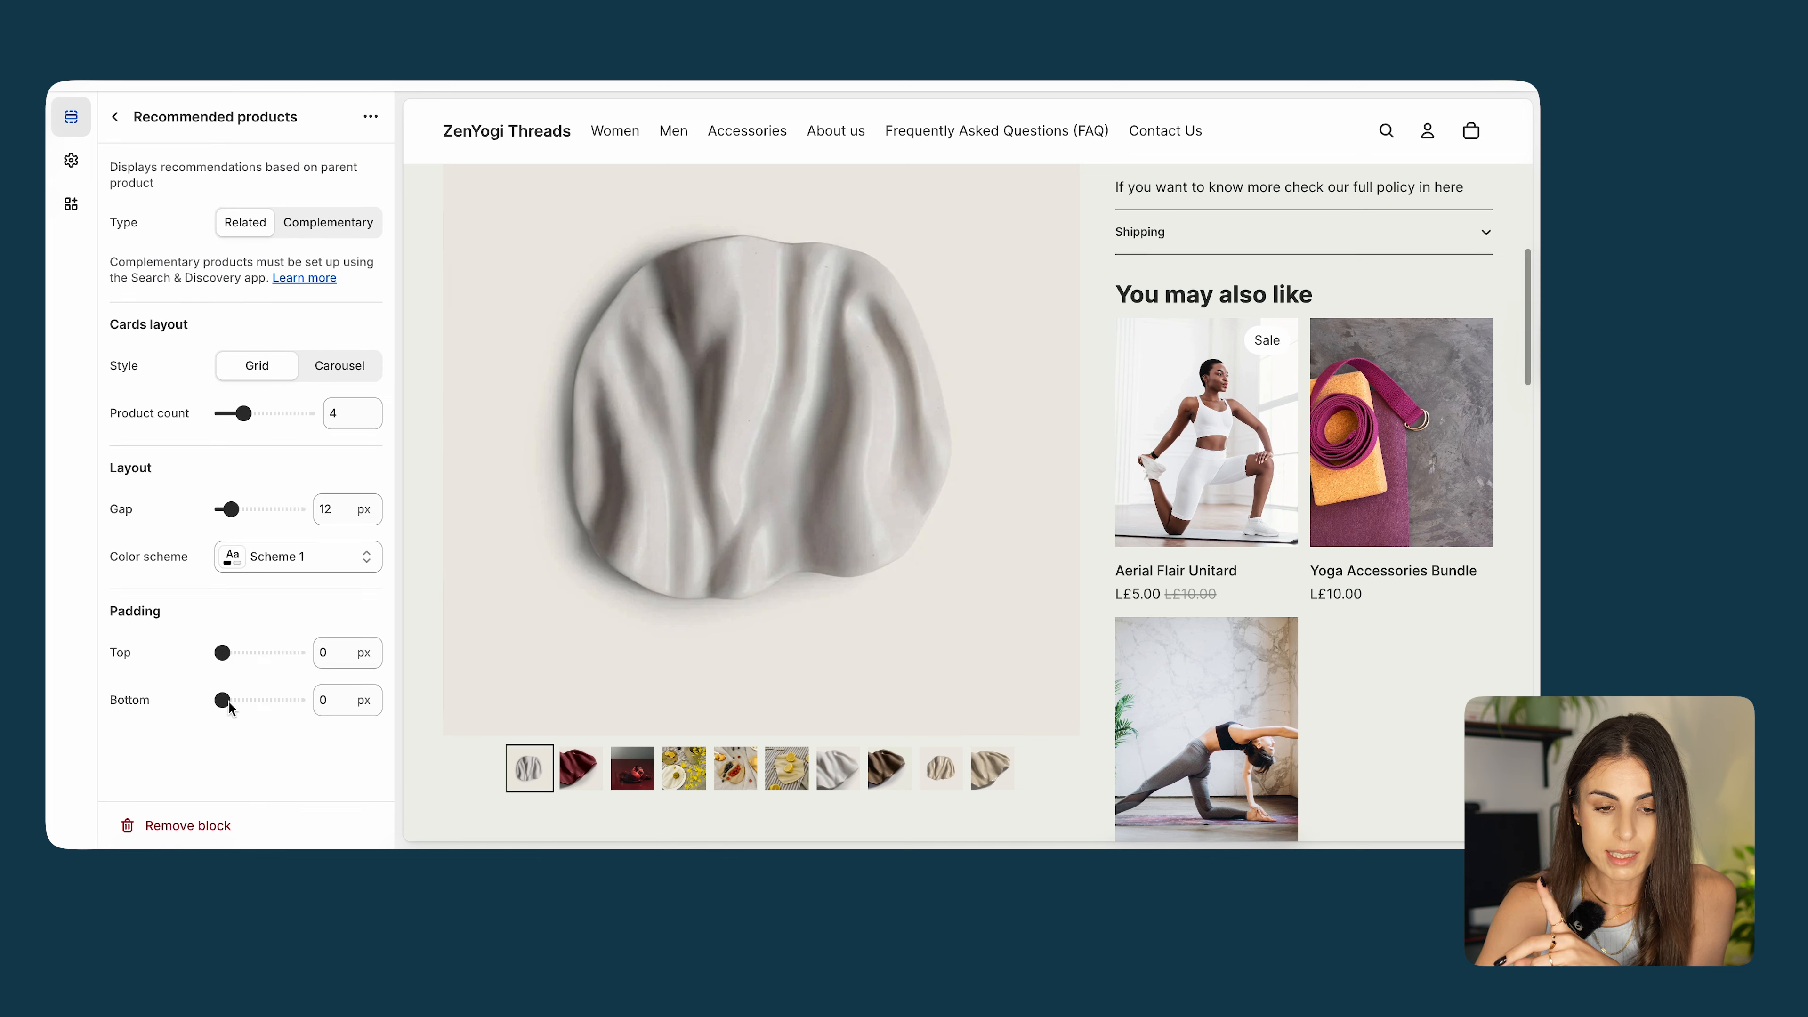
left_click(115, 116)
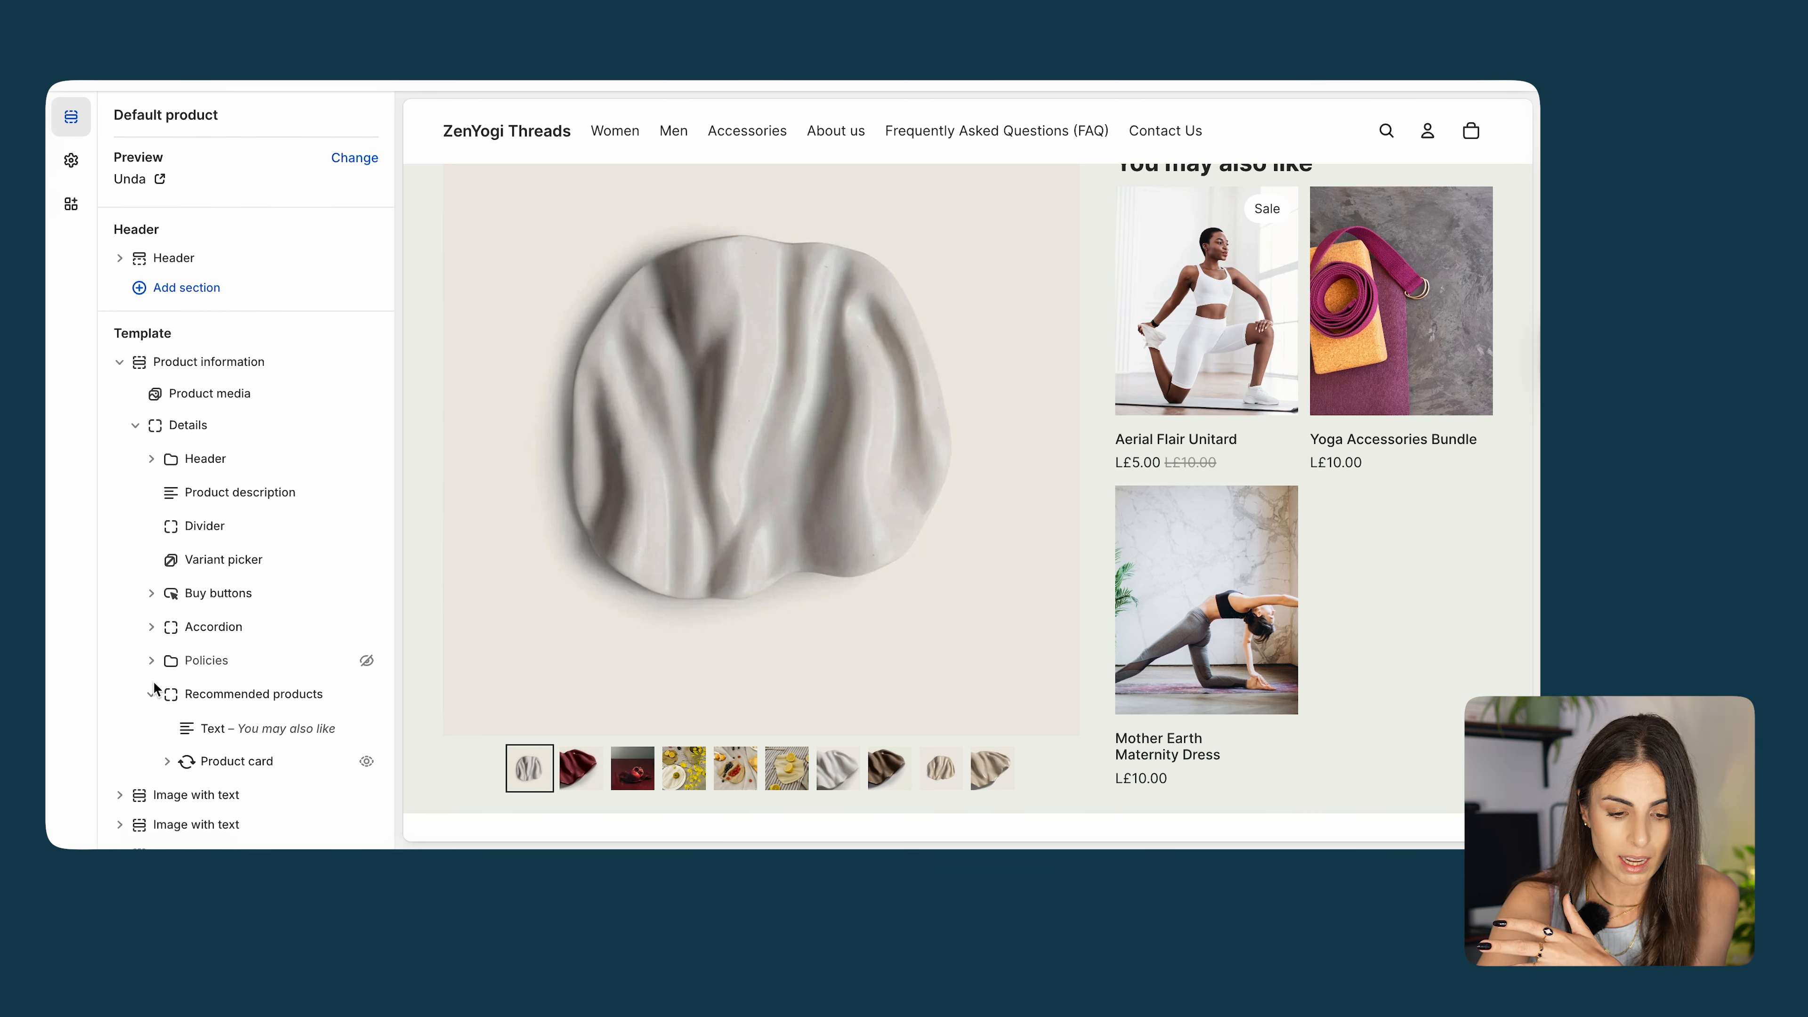
Search the blocks that can be added to the Details block for "com".
left_click(162, 782)
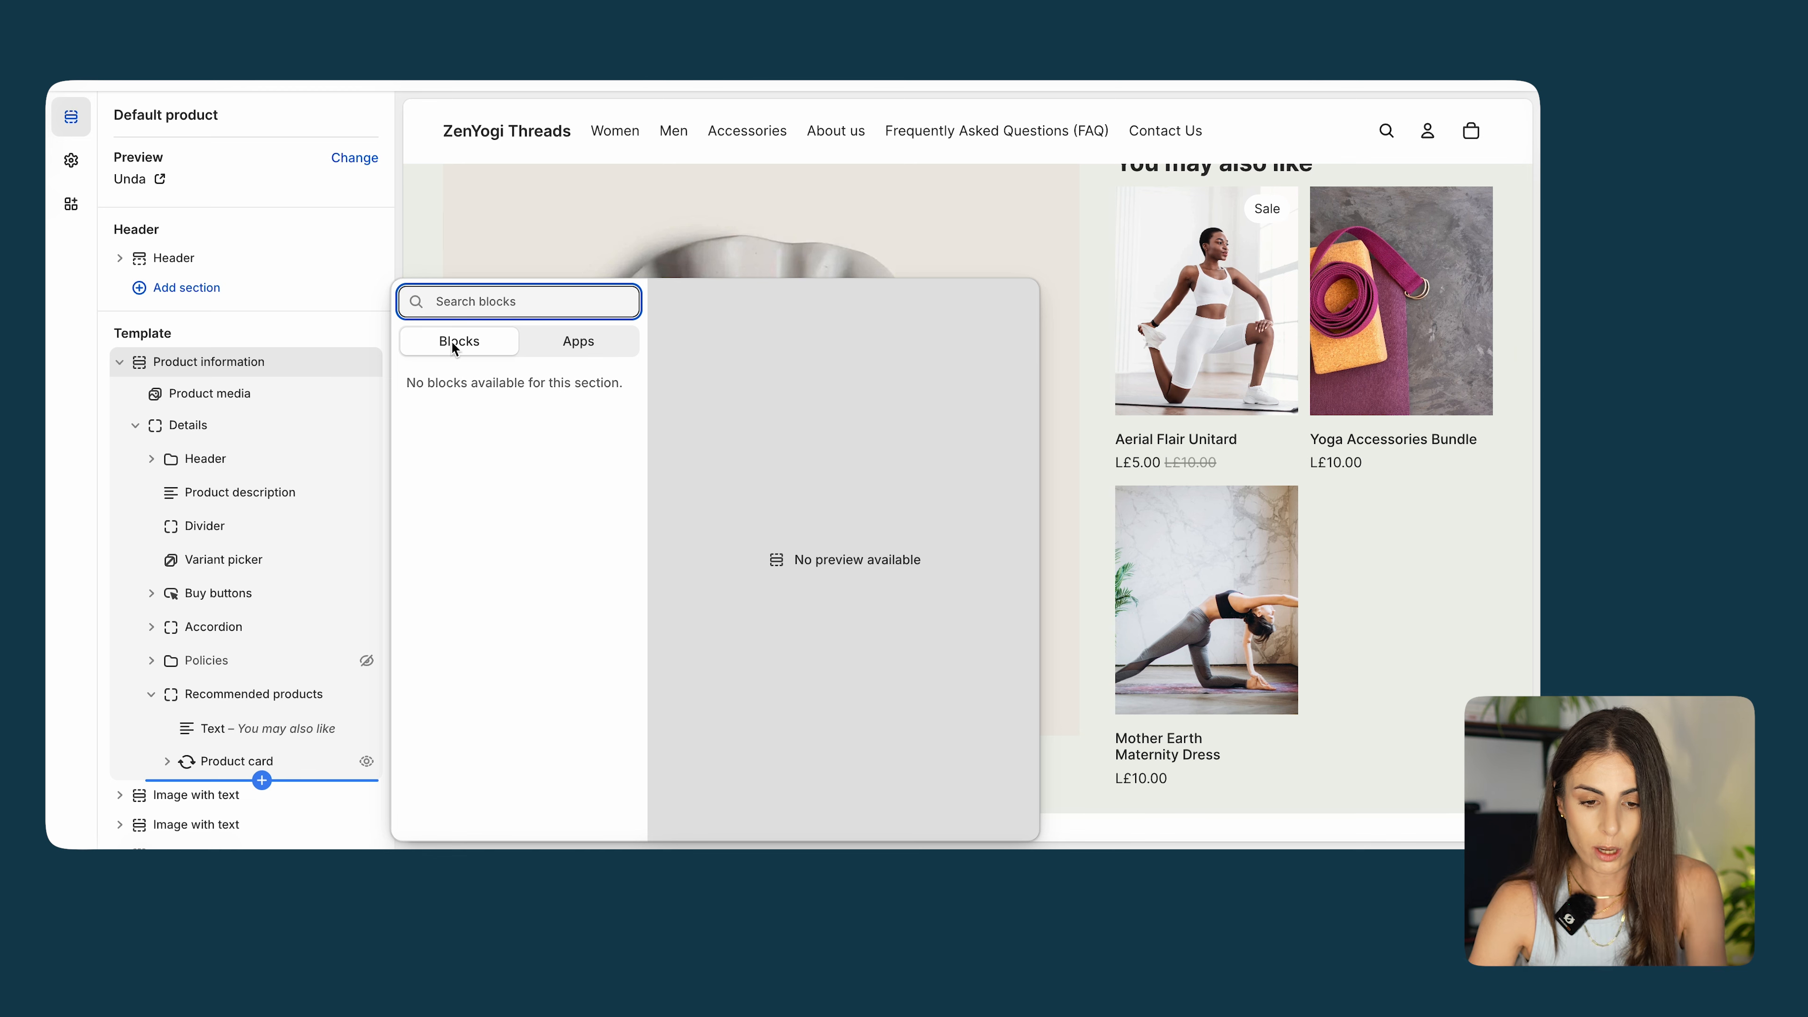
left_click(198, 457)
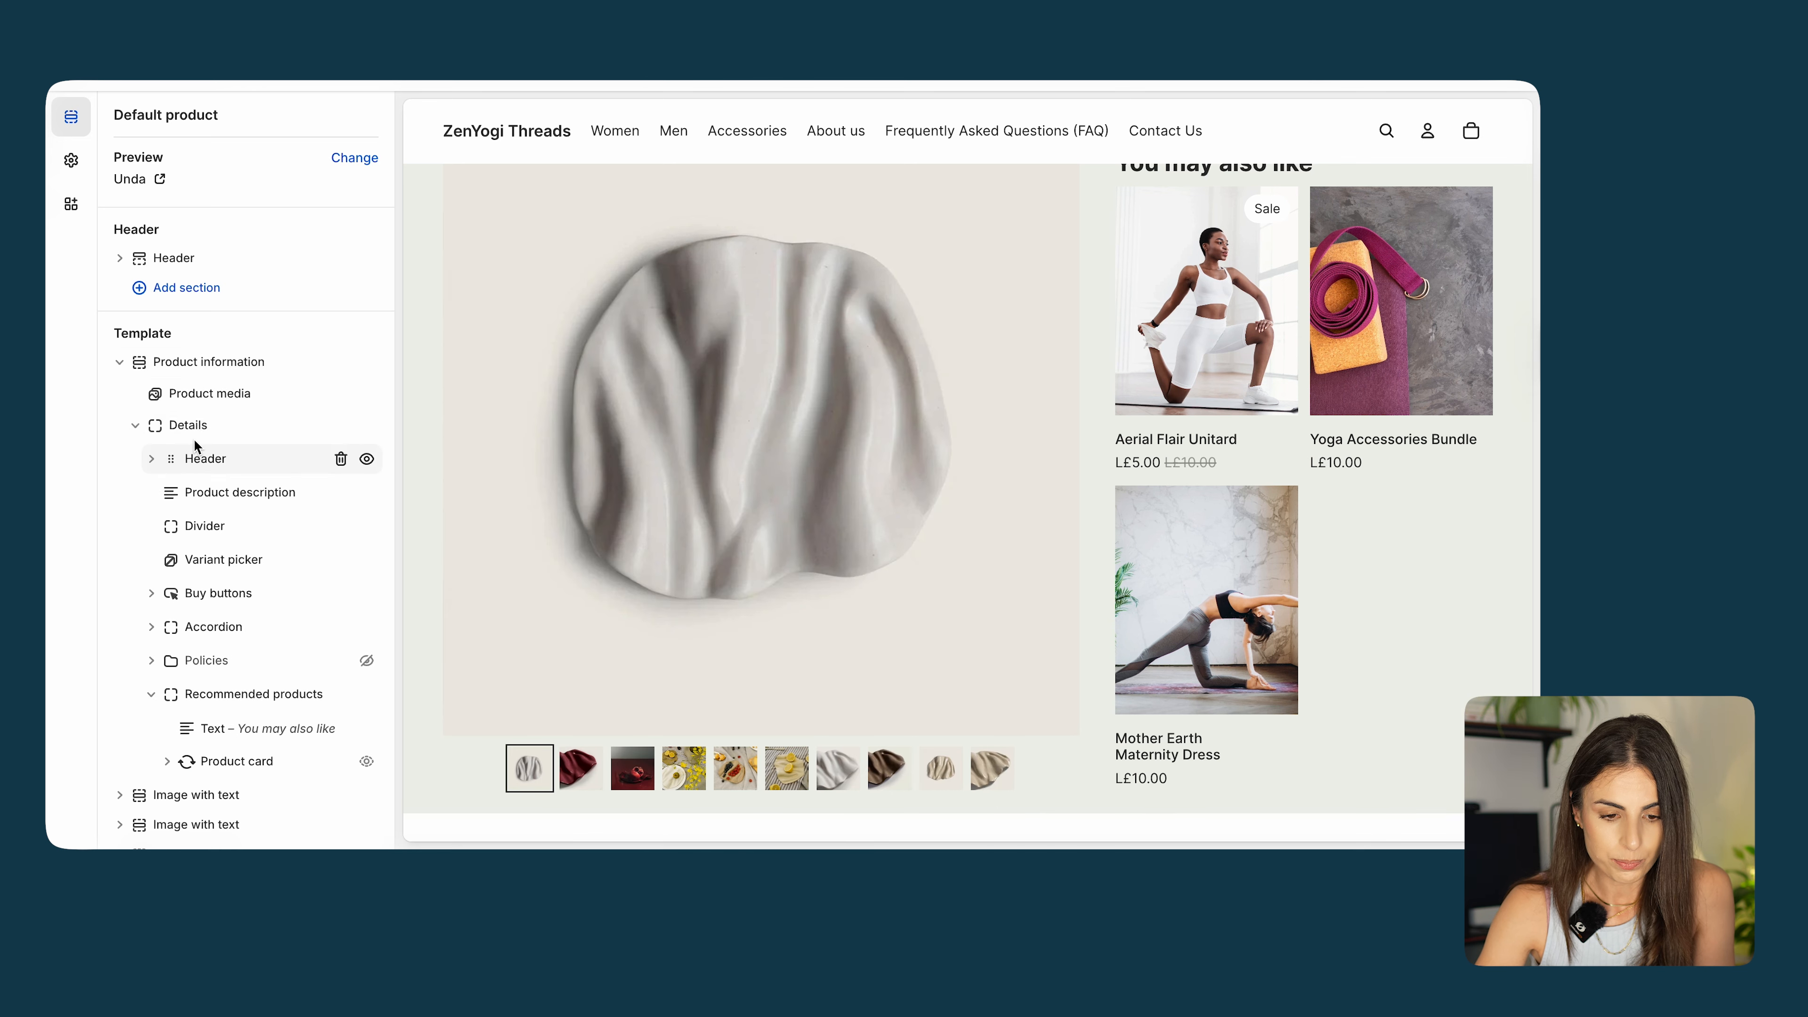
left_click(270, 442)
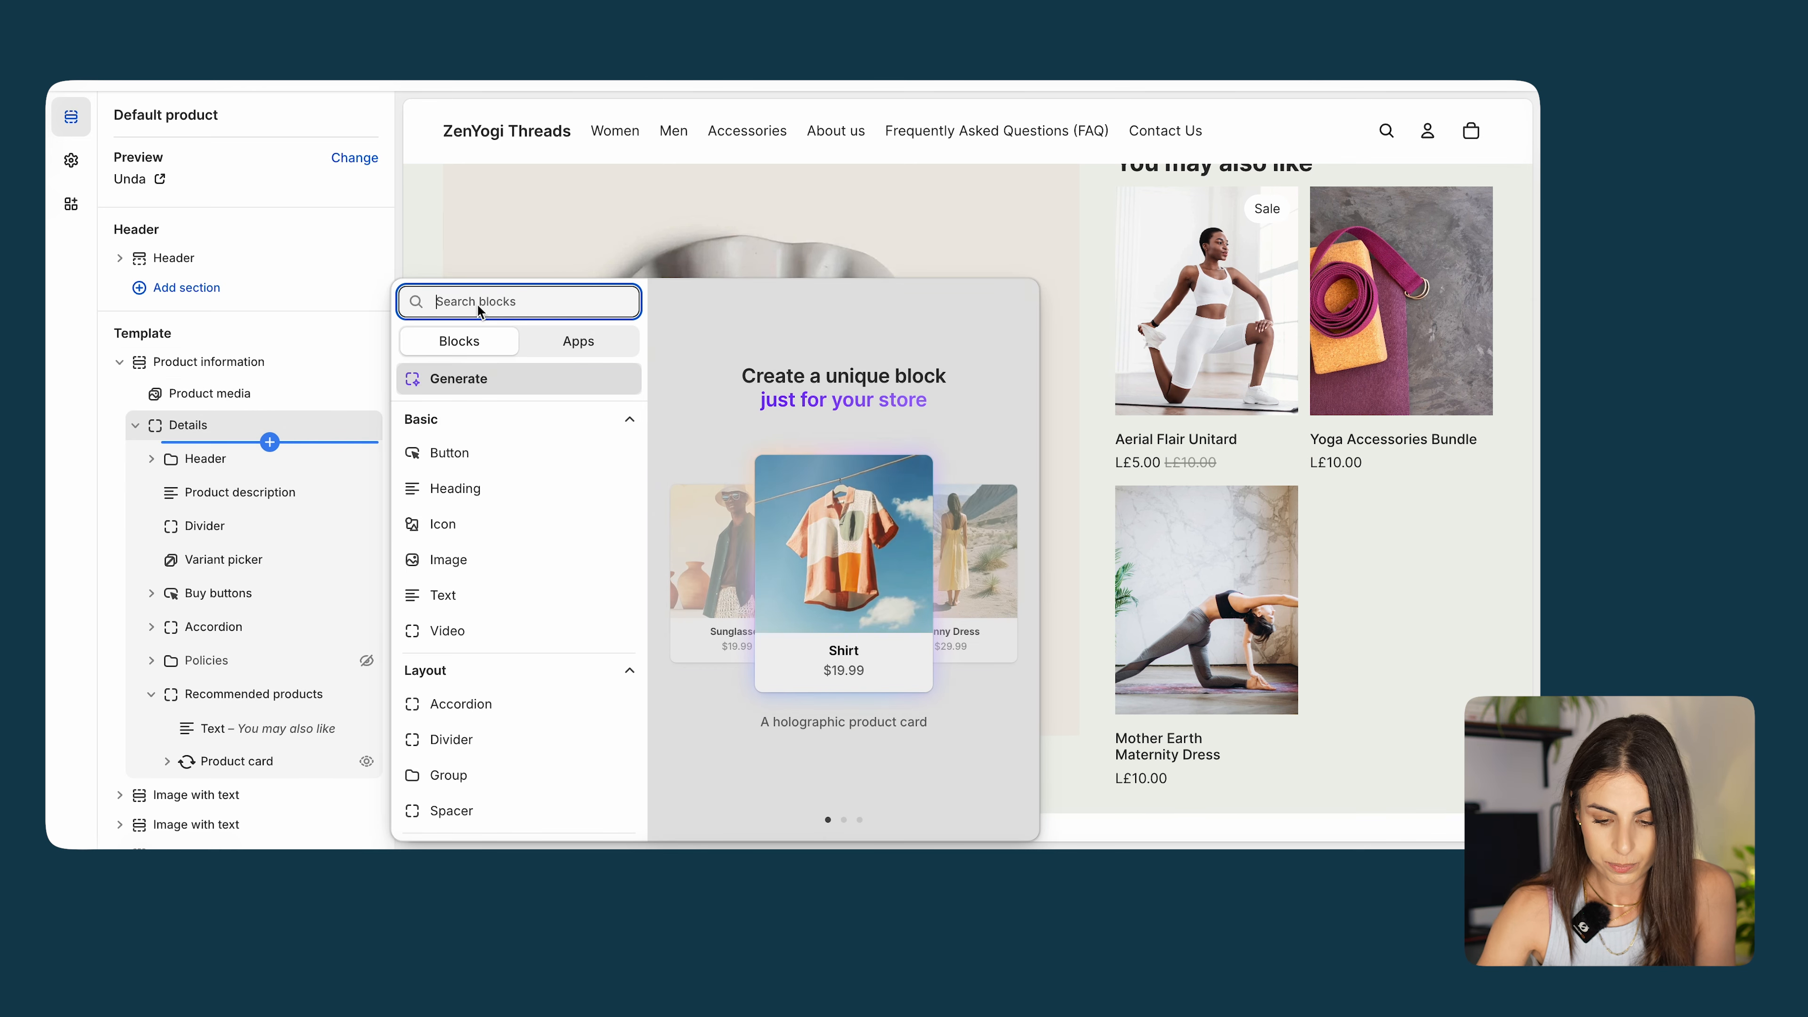
type("cm")
key("BackSpace")
type("om")
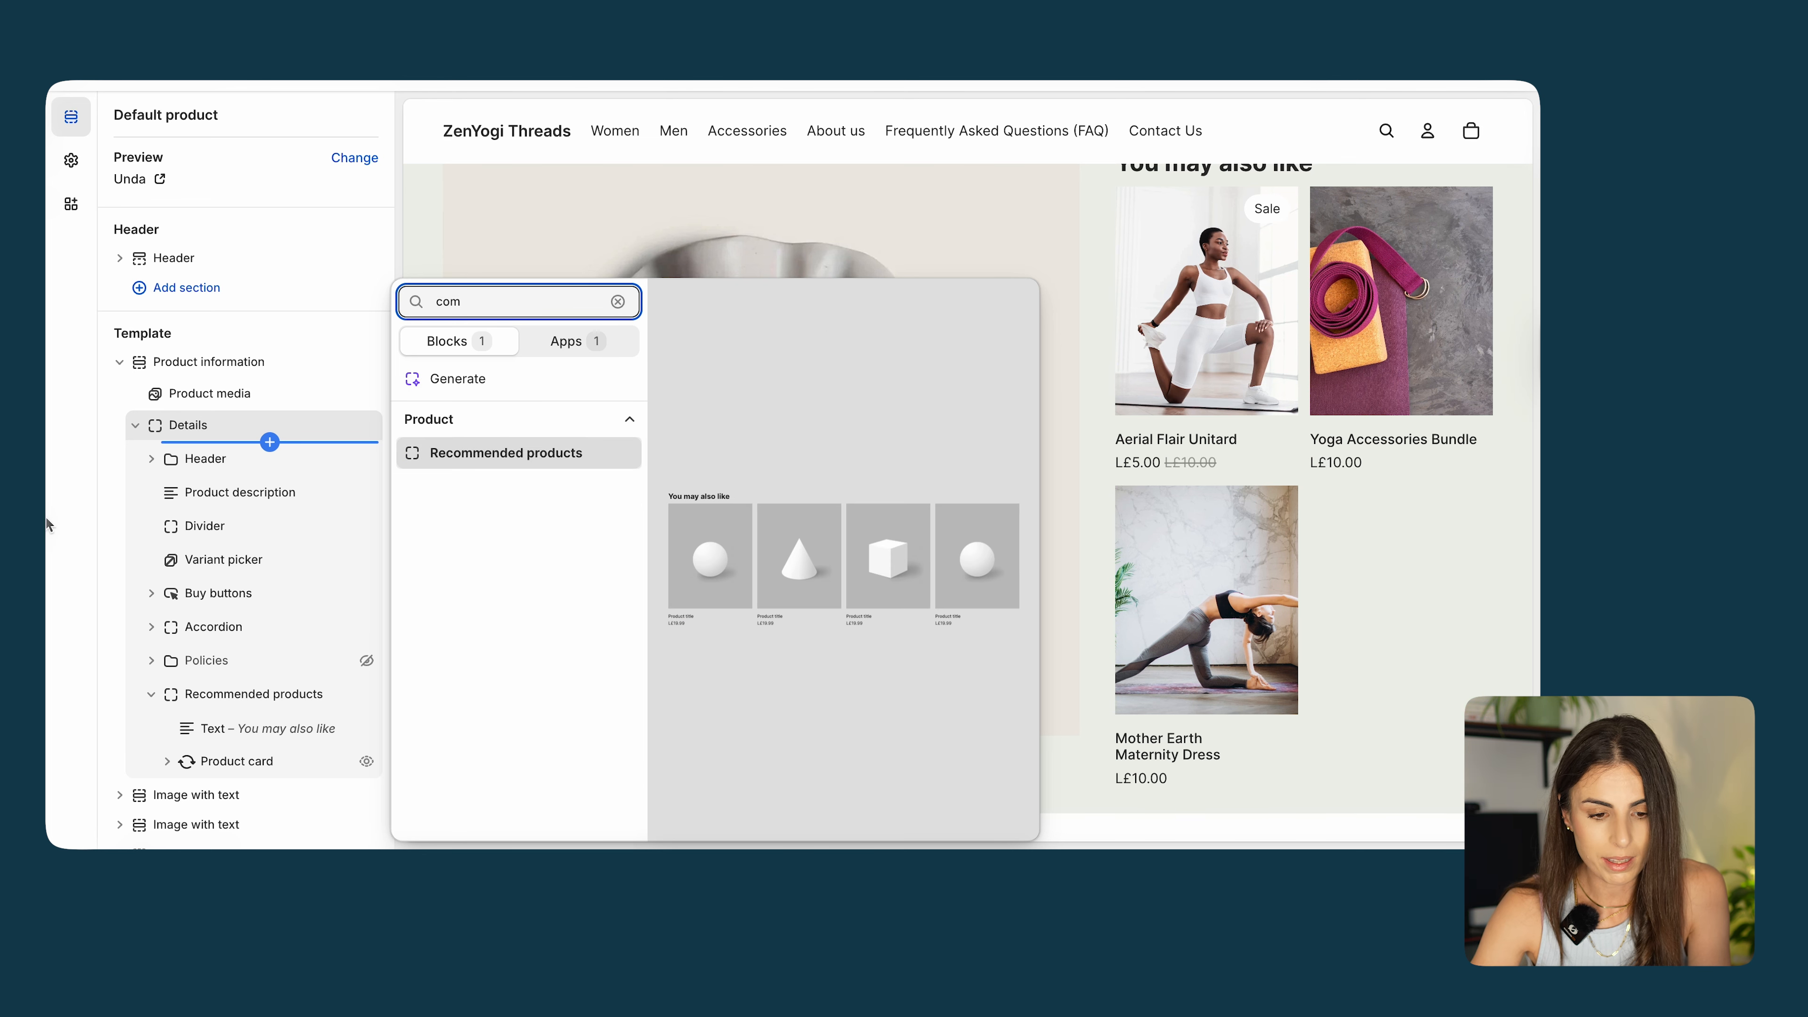
left_click(104, 555)
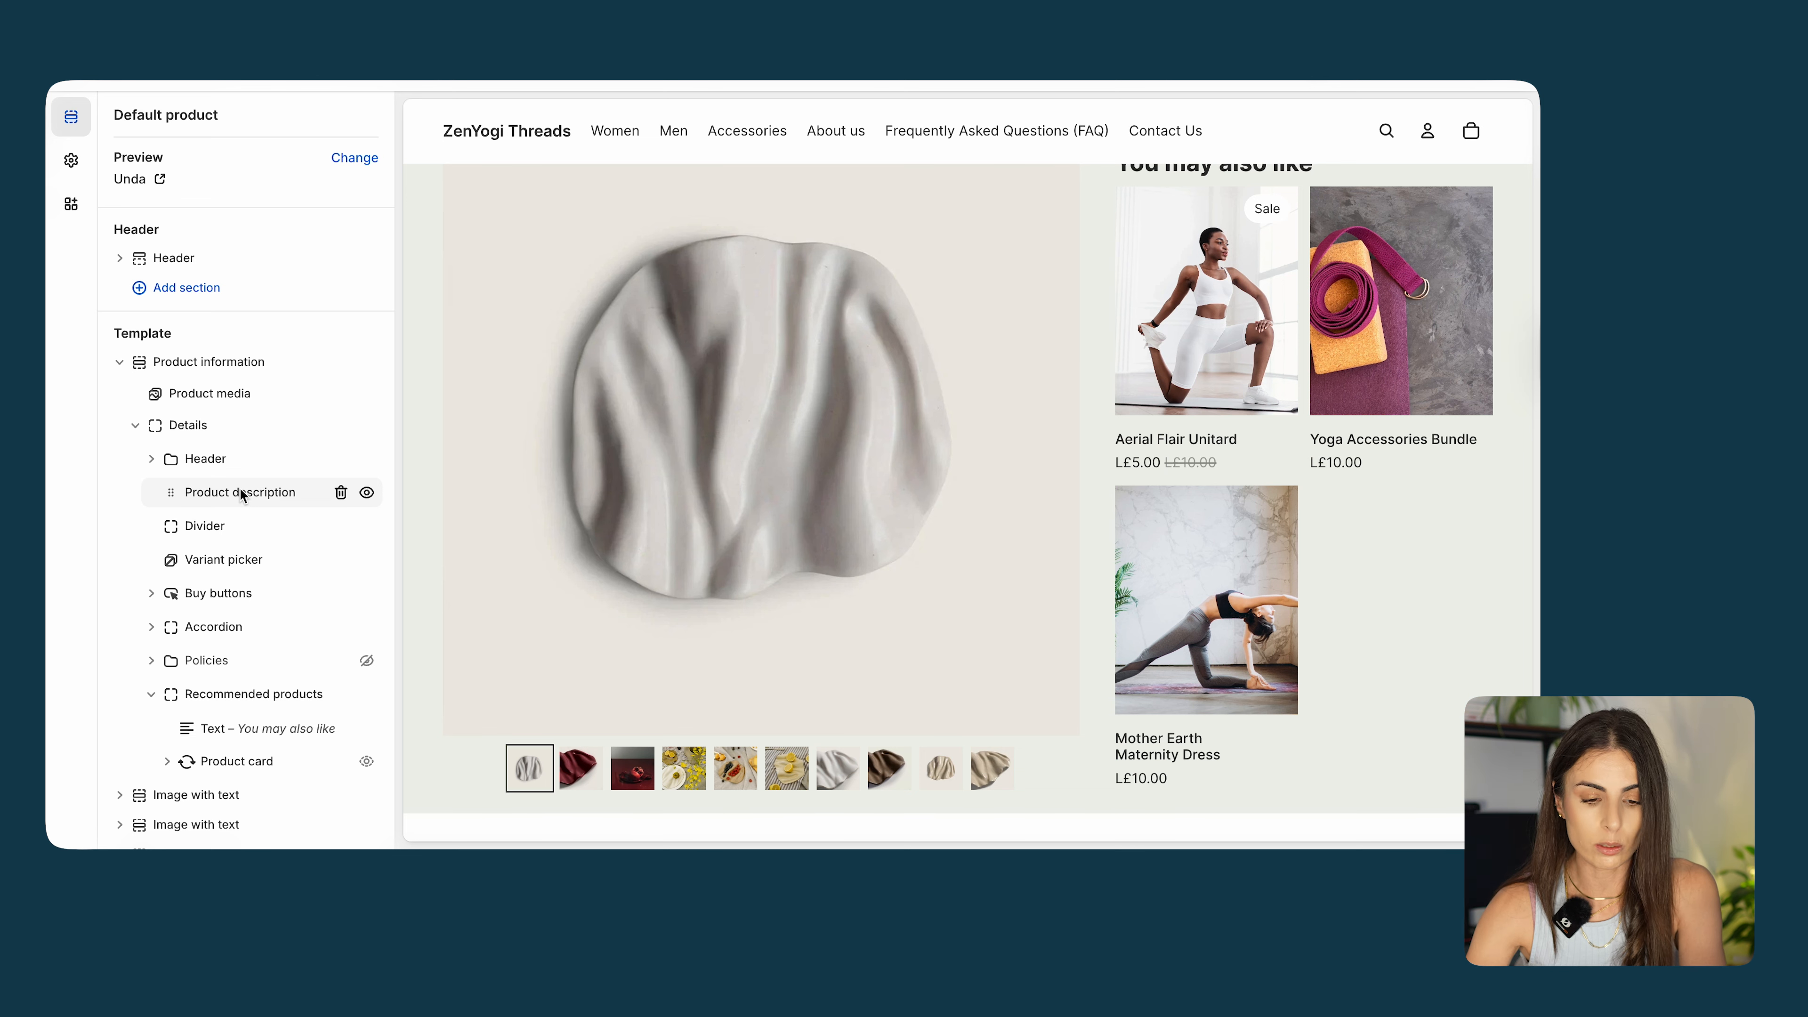
Set the product count of the Recommended products block inside Details to 2.
left_click(221, 694)
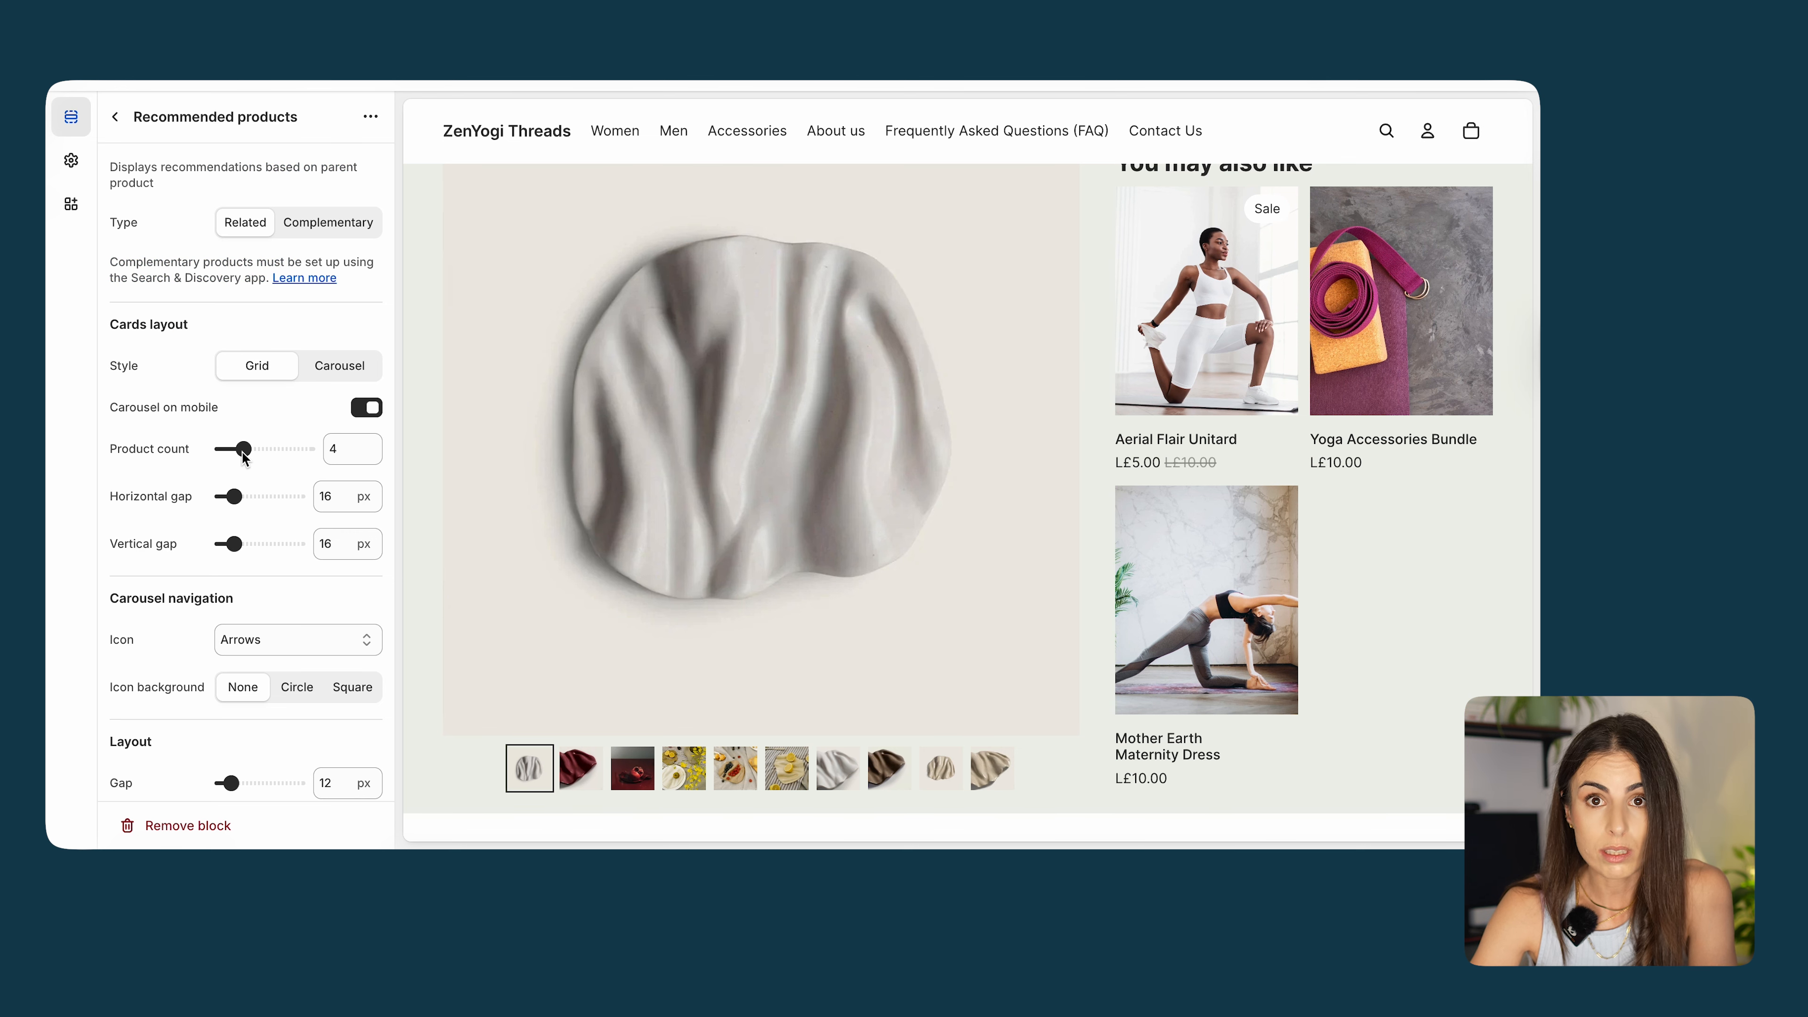
left_click_drag(243, 458, 199, 456)
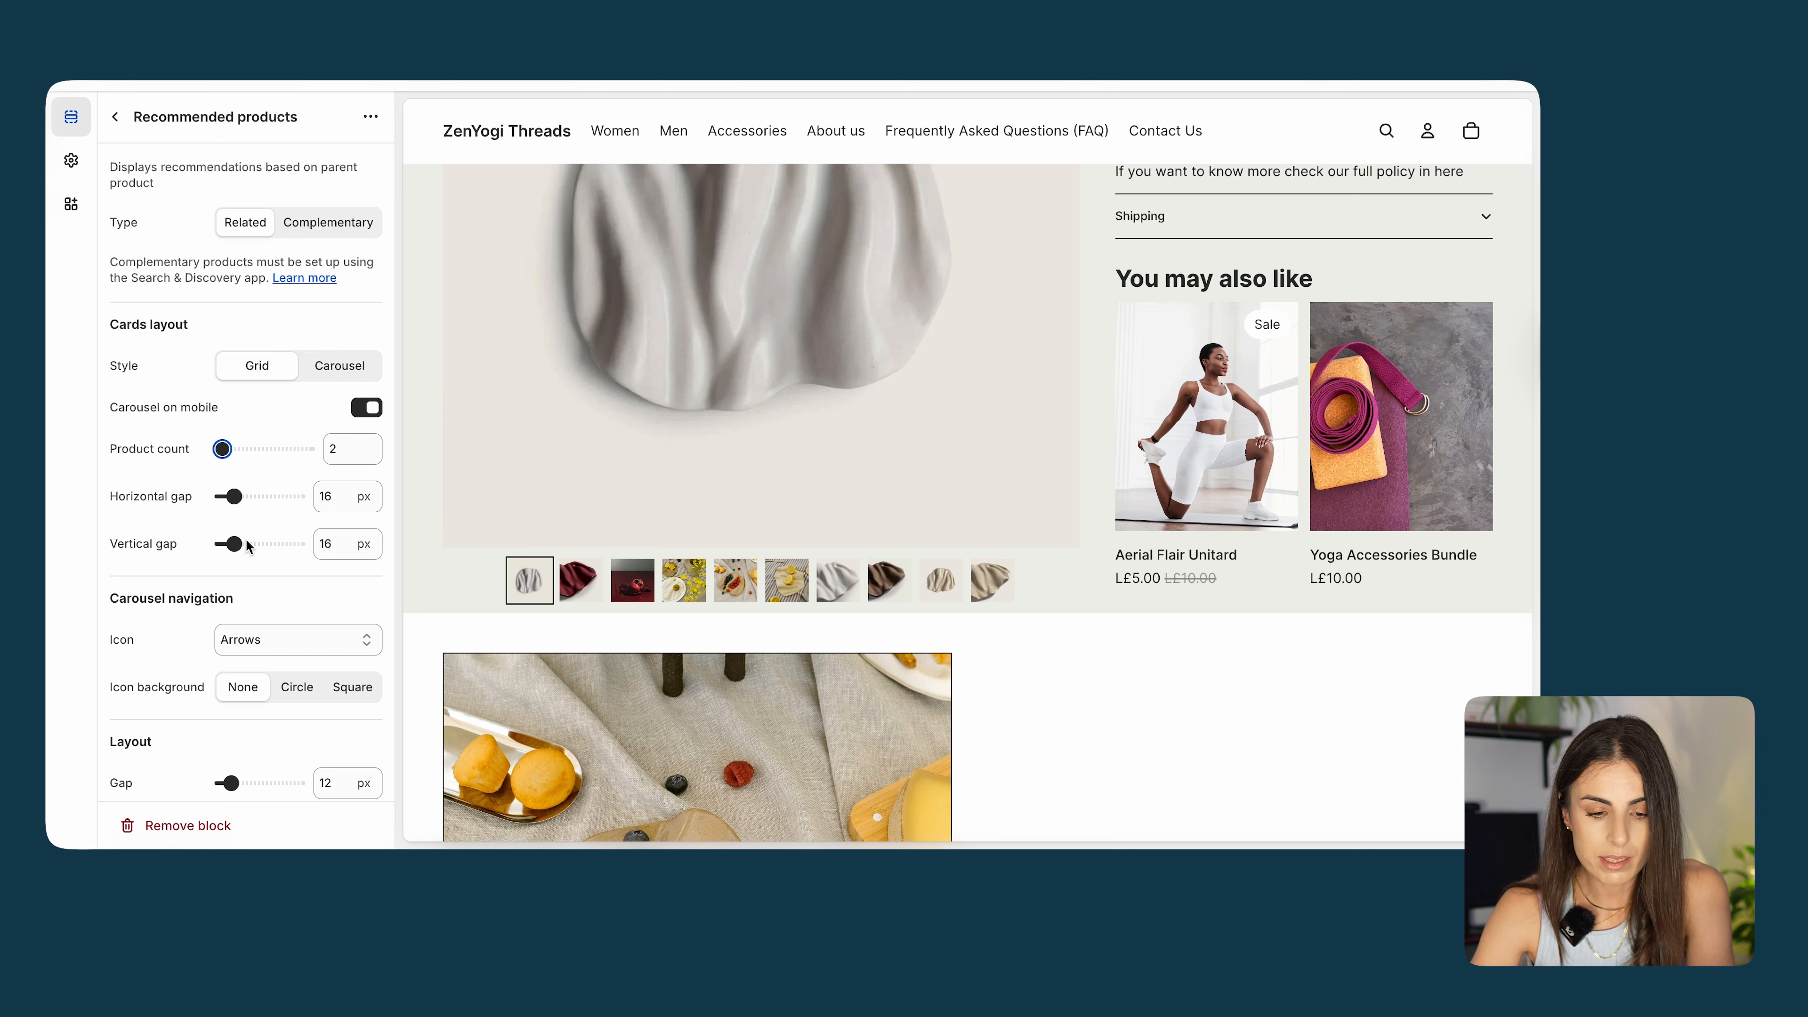
scroll(248, 545, "down", 3)
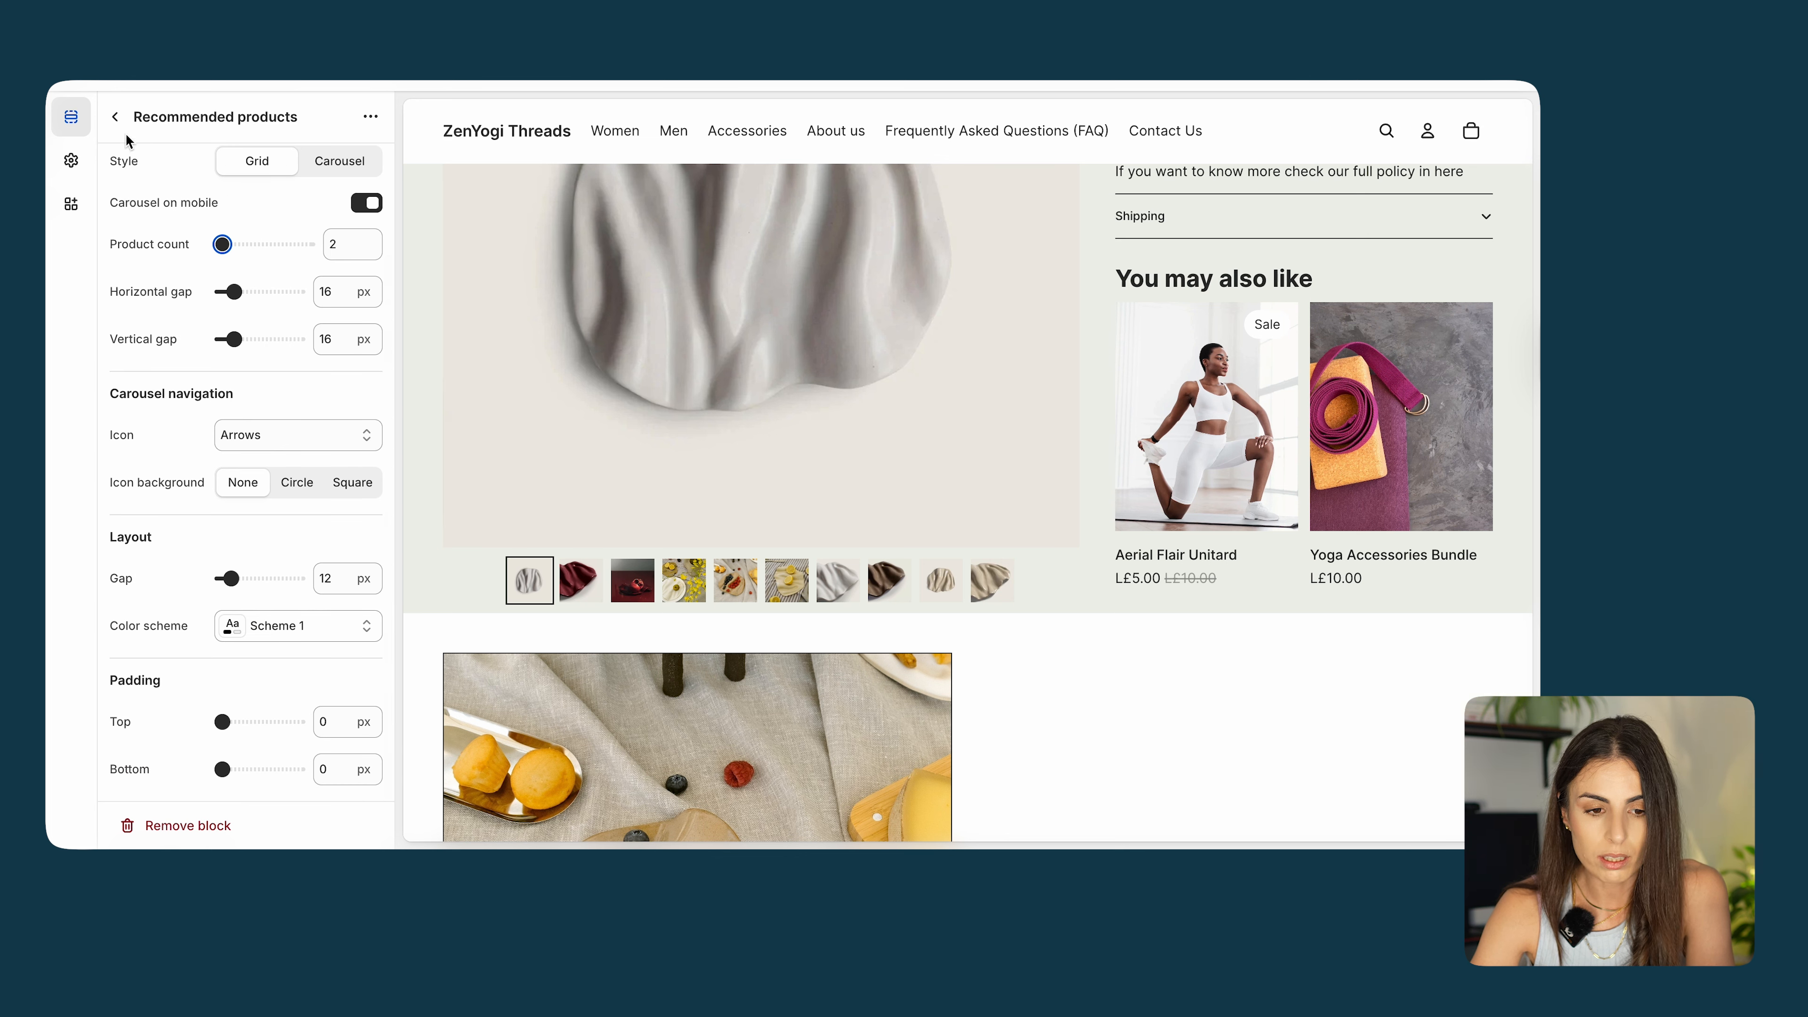
left_click(116, 117)
mouse_move(1183, 445)
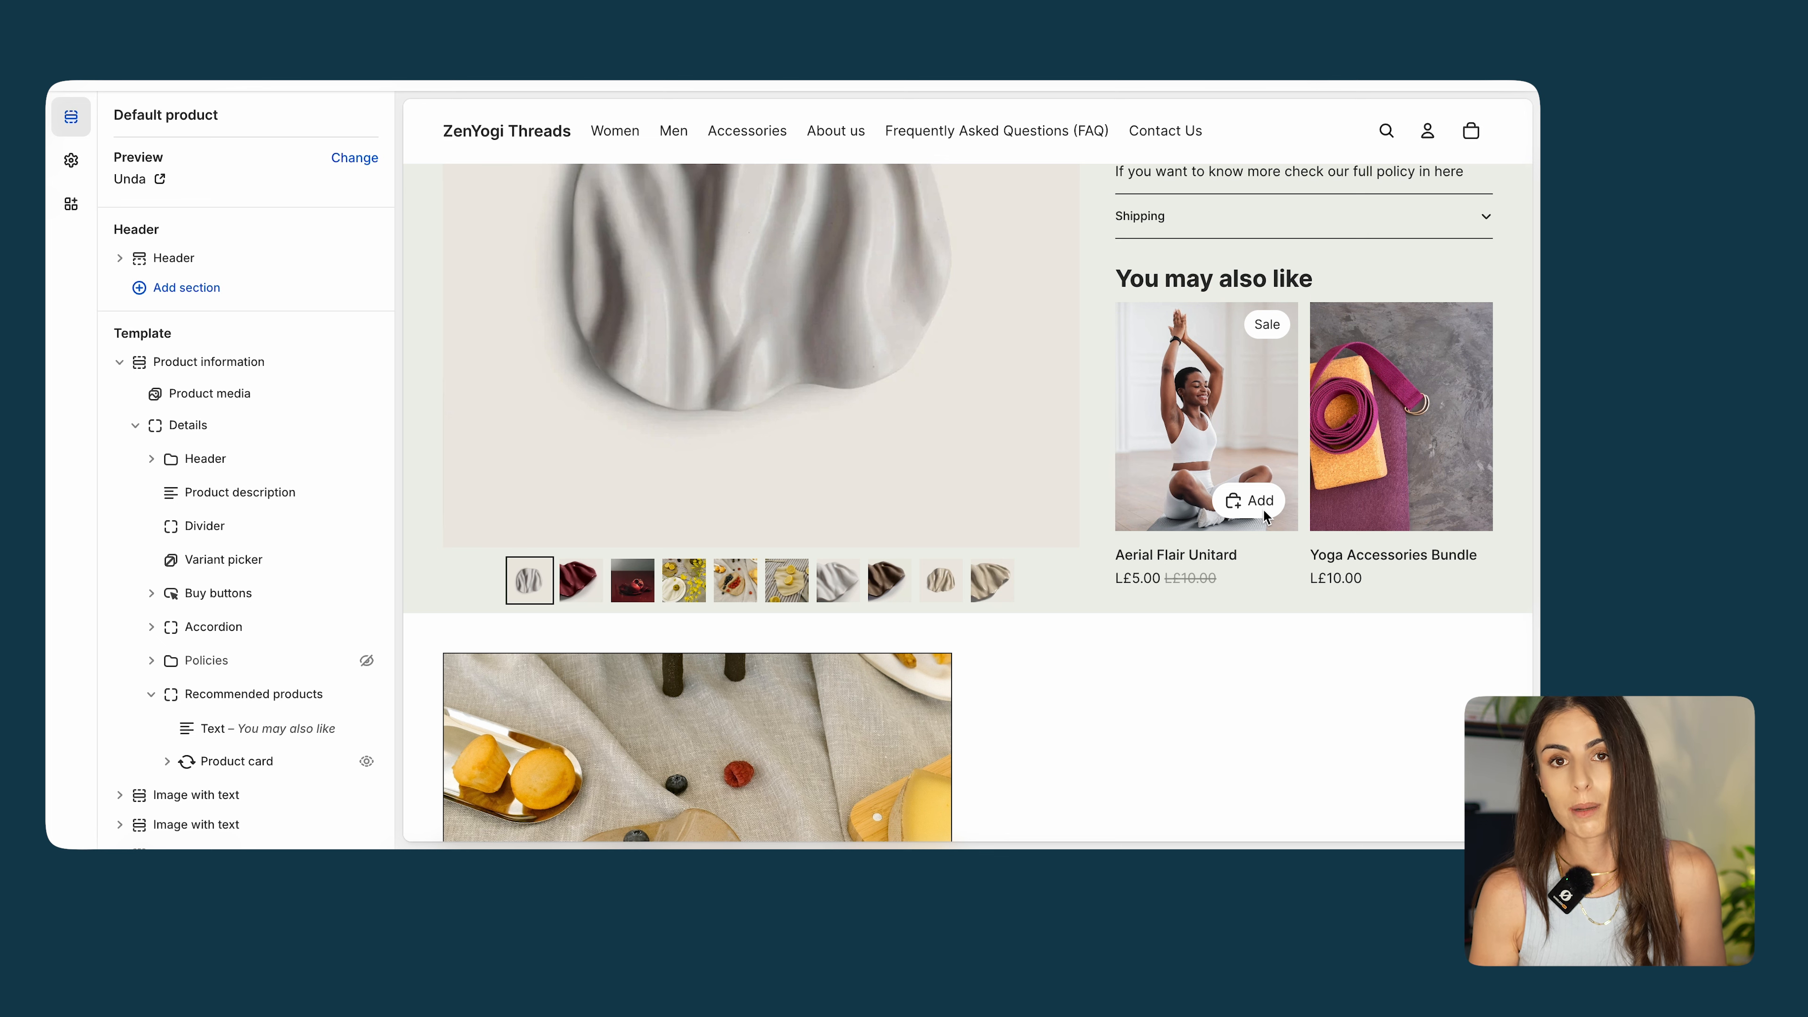
Set the Recommended products section at the end of the template to a product count of 3 and 3 columns.
scroll(1164, 685, "down", 15)
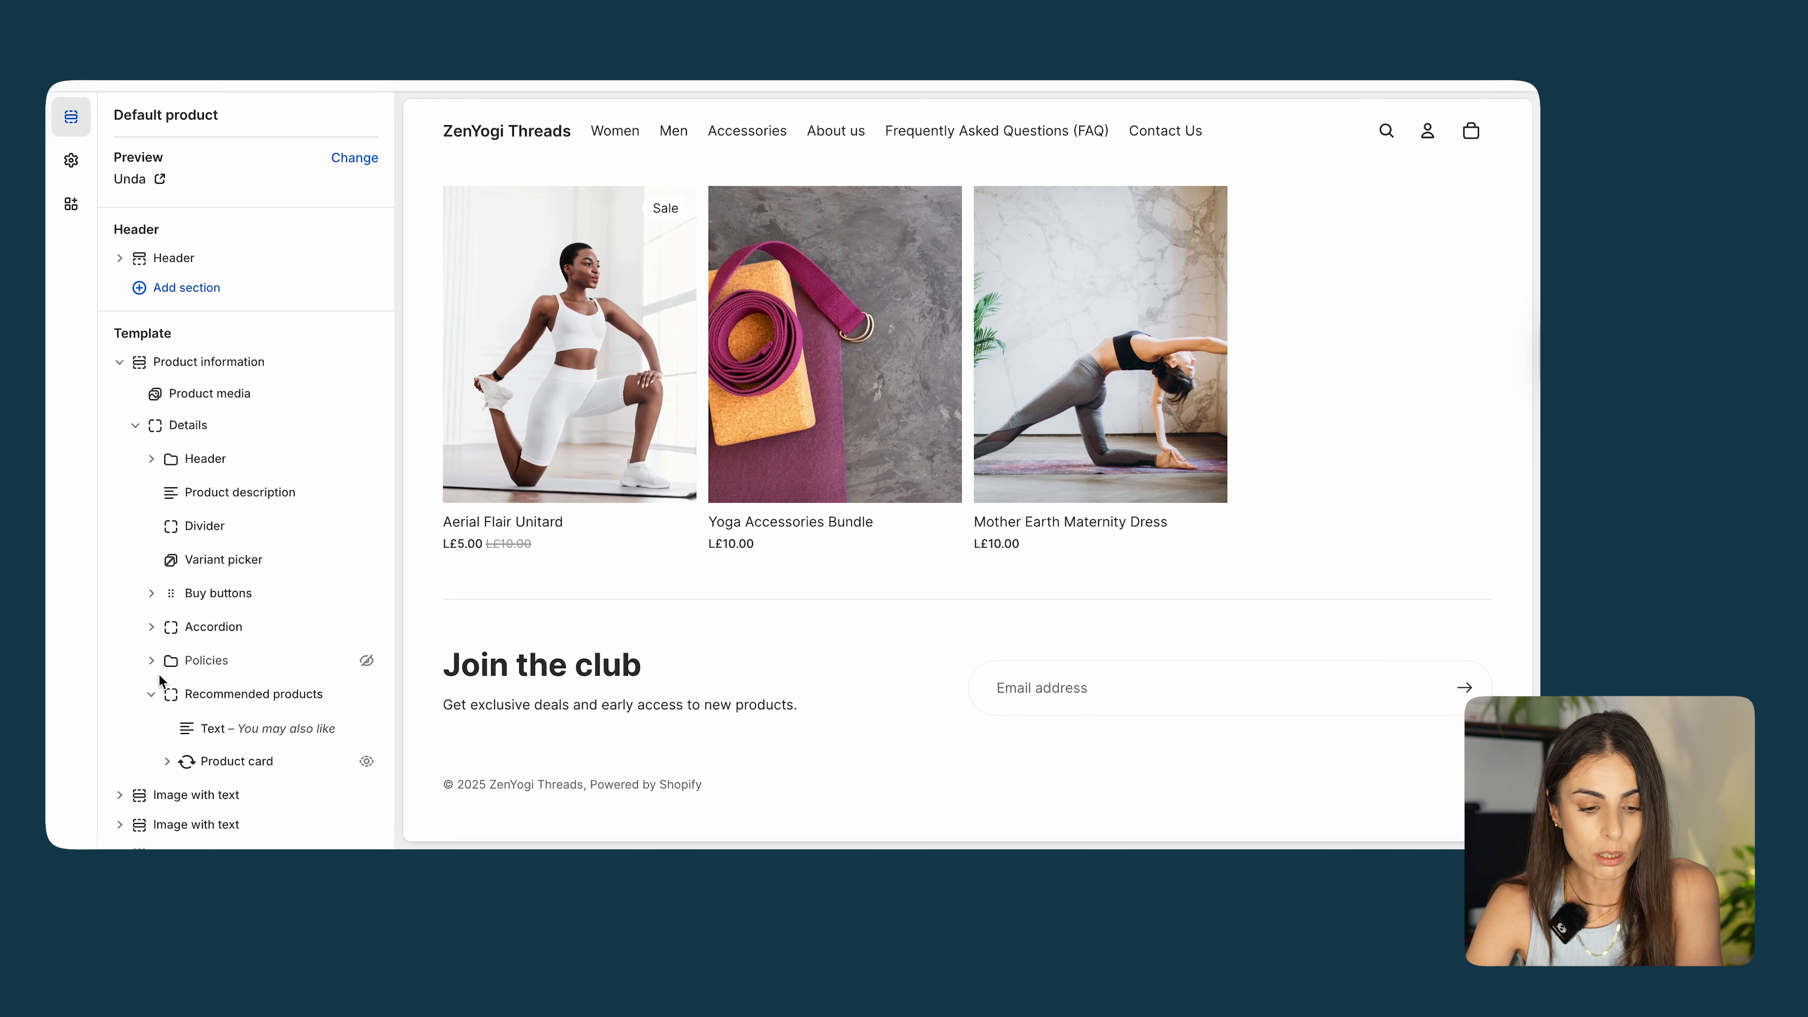
scroll(213, 492, "down", 3)
left_click(198, 682)
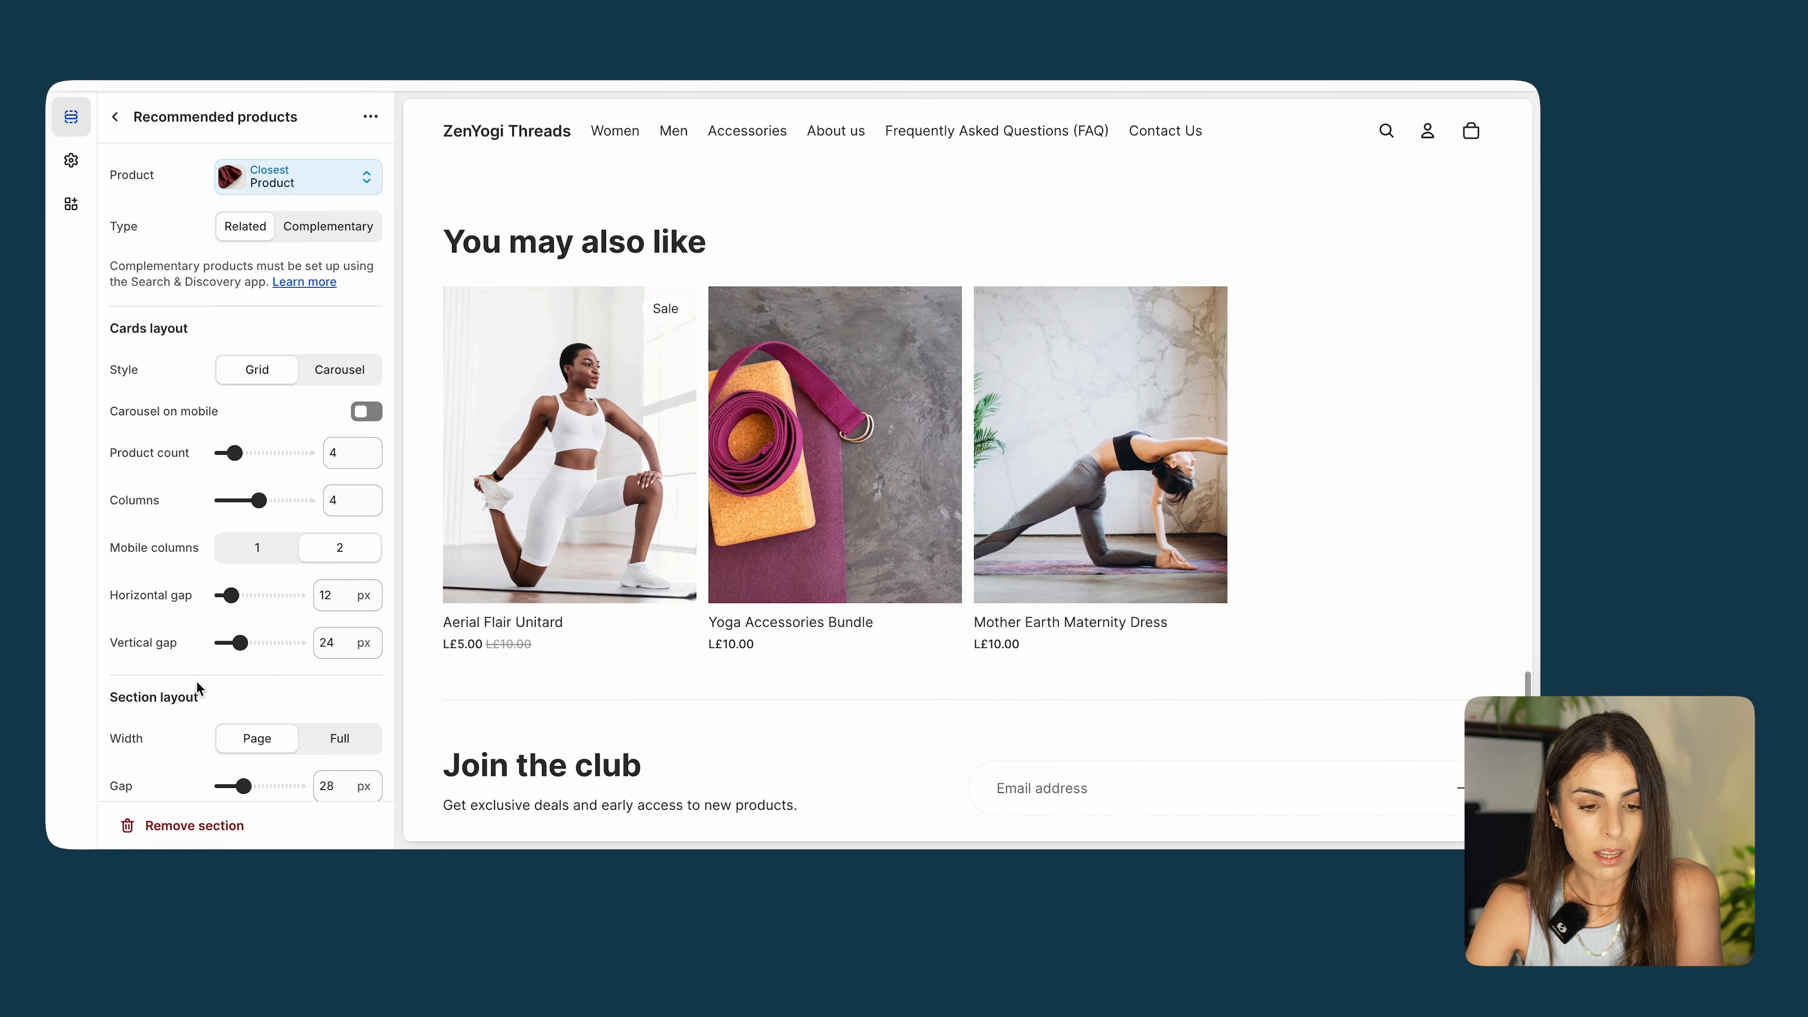
left_click_drag(231, 458, 222, 455)
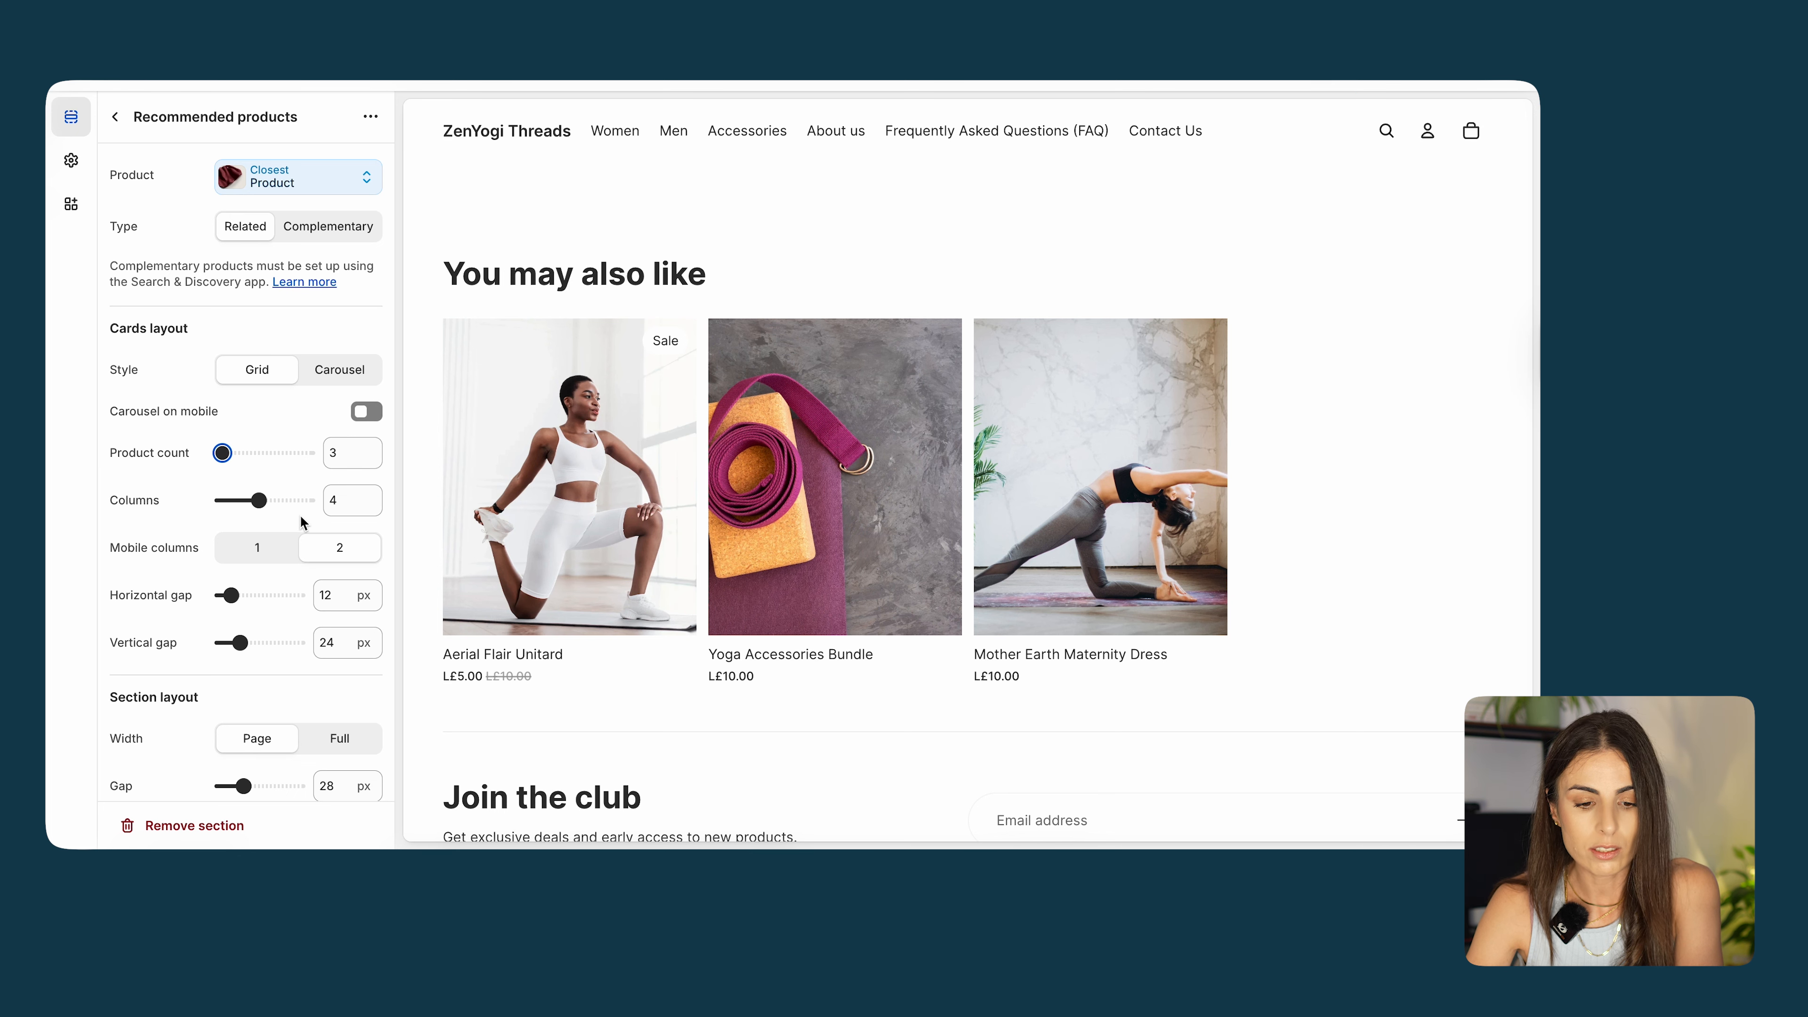
left_click_drag(259, 500, 246, 500)
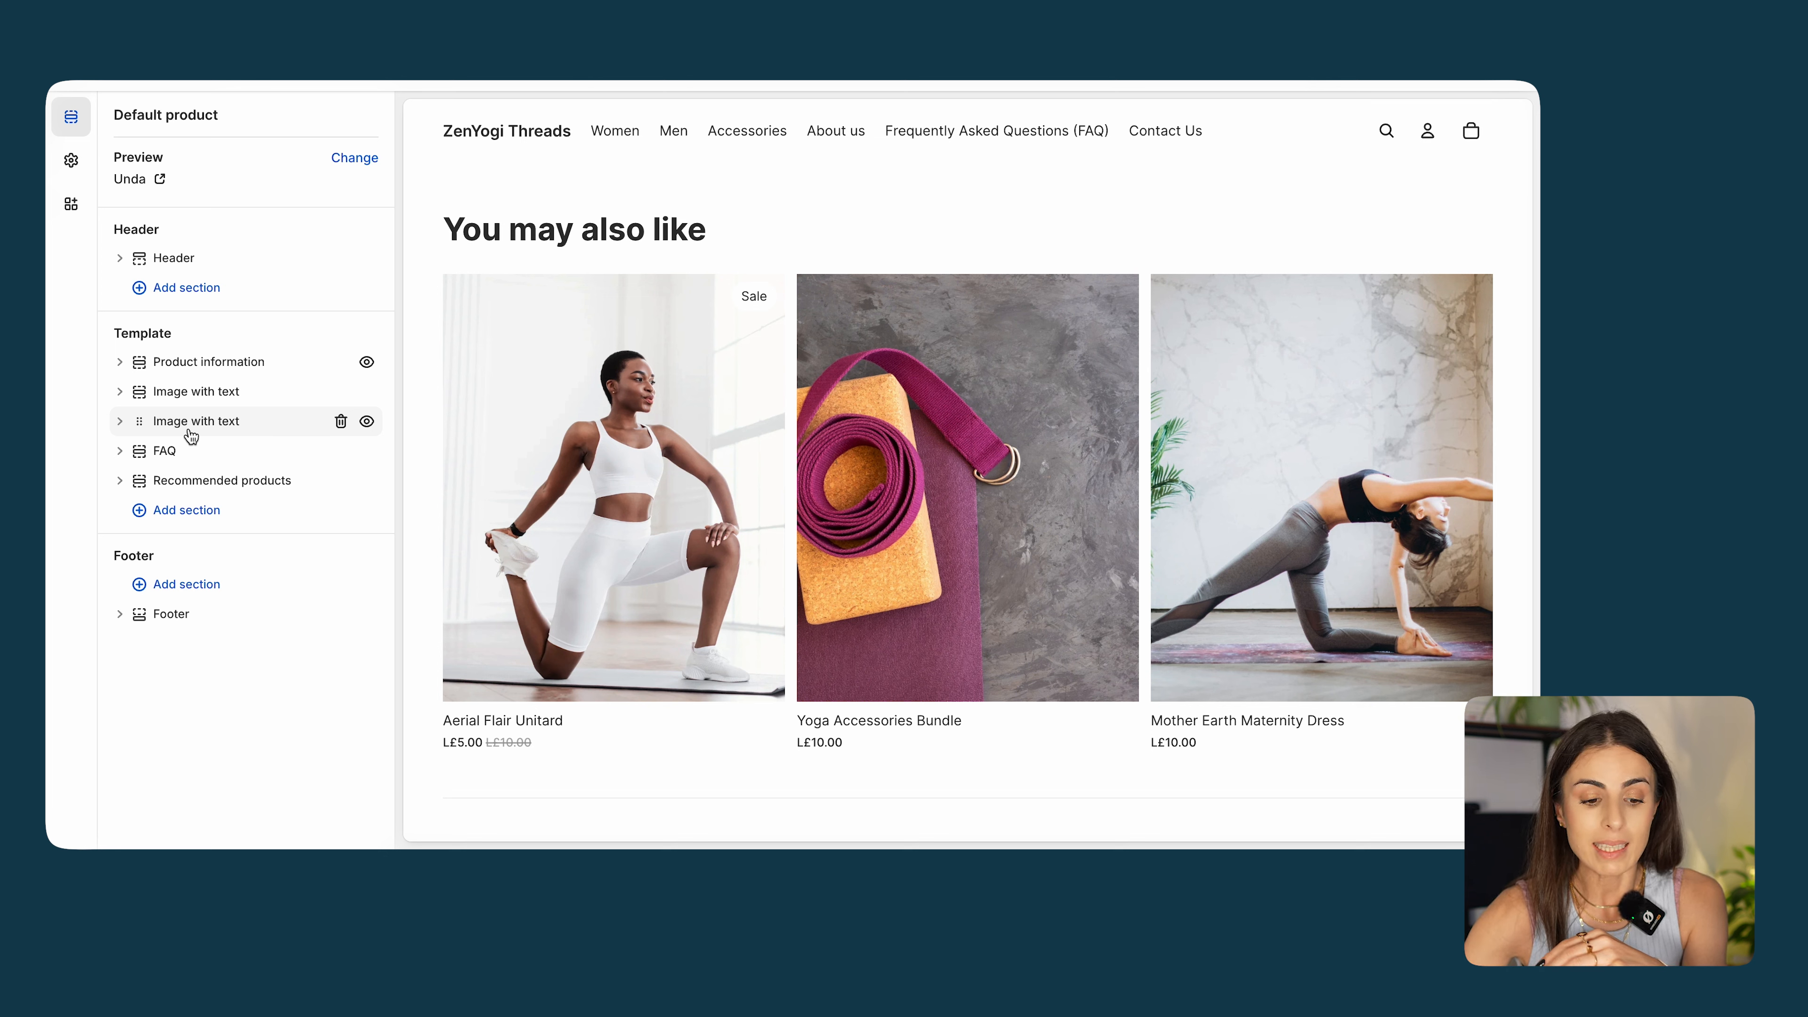
Browse the sections that can be added to the default product template.
left_click(187, 510)
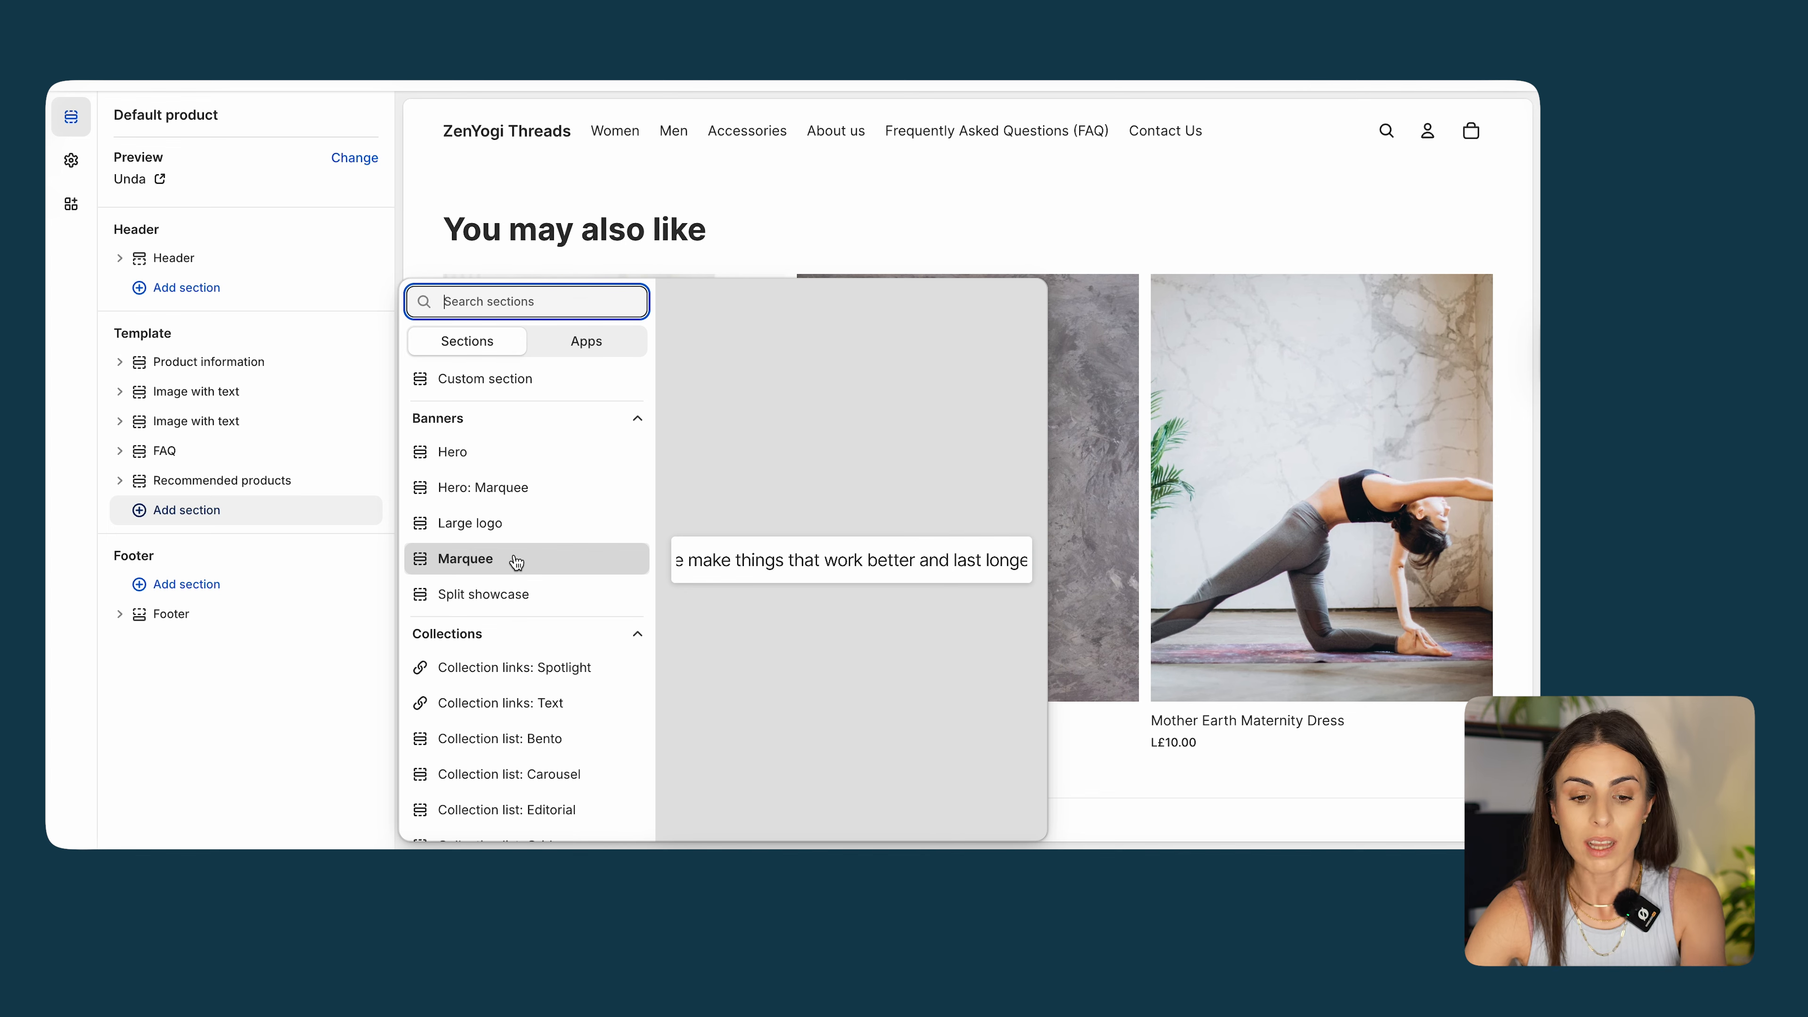
scroll(585, 609, "down", 3)
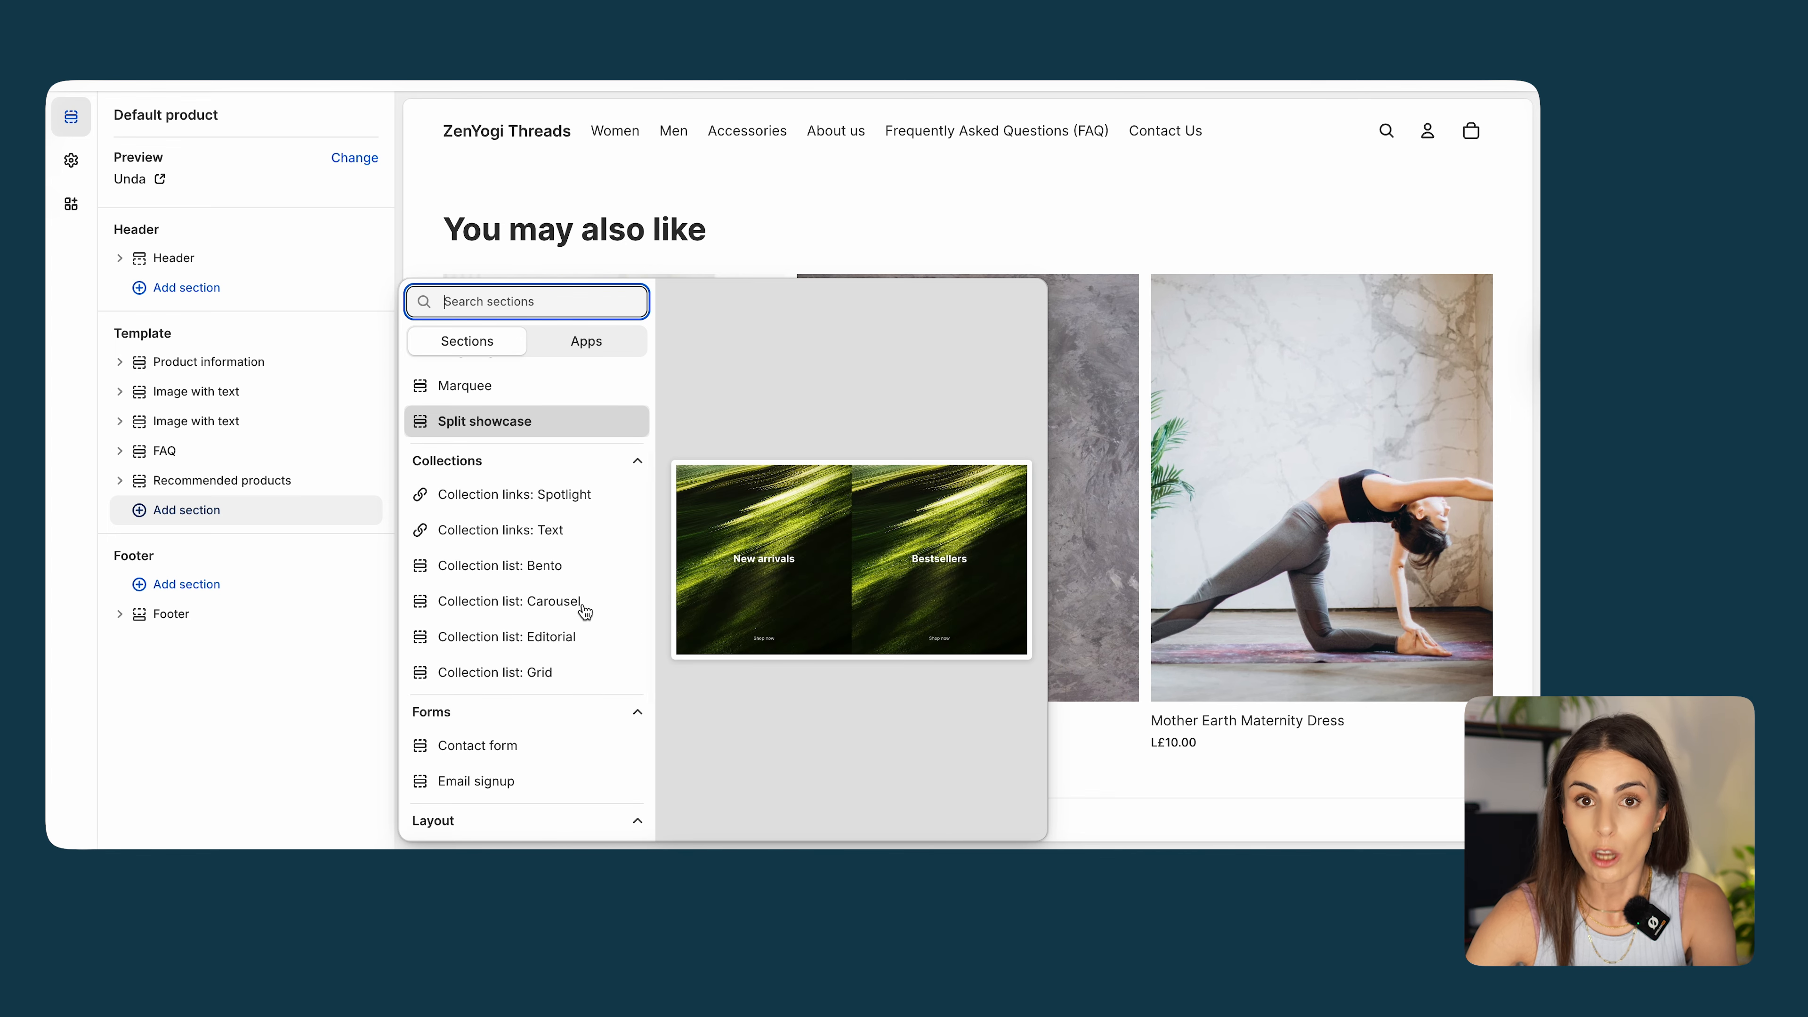
scroll(585, 611, "down", 1)
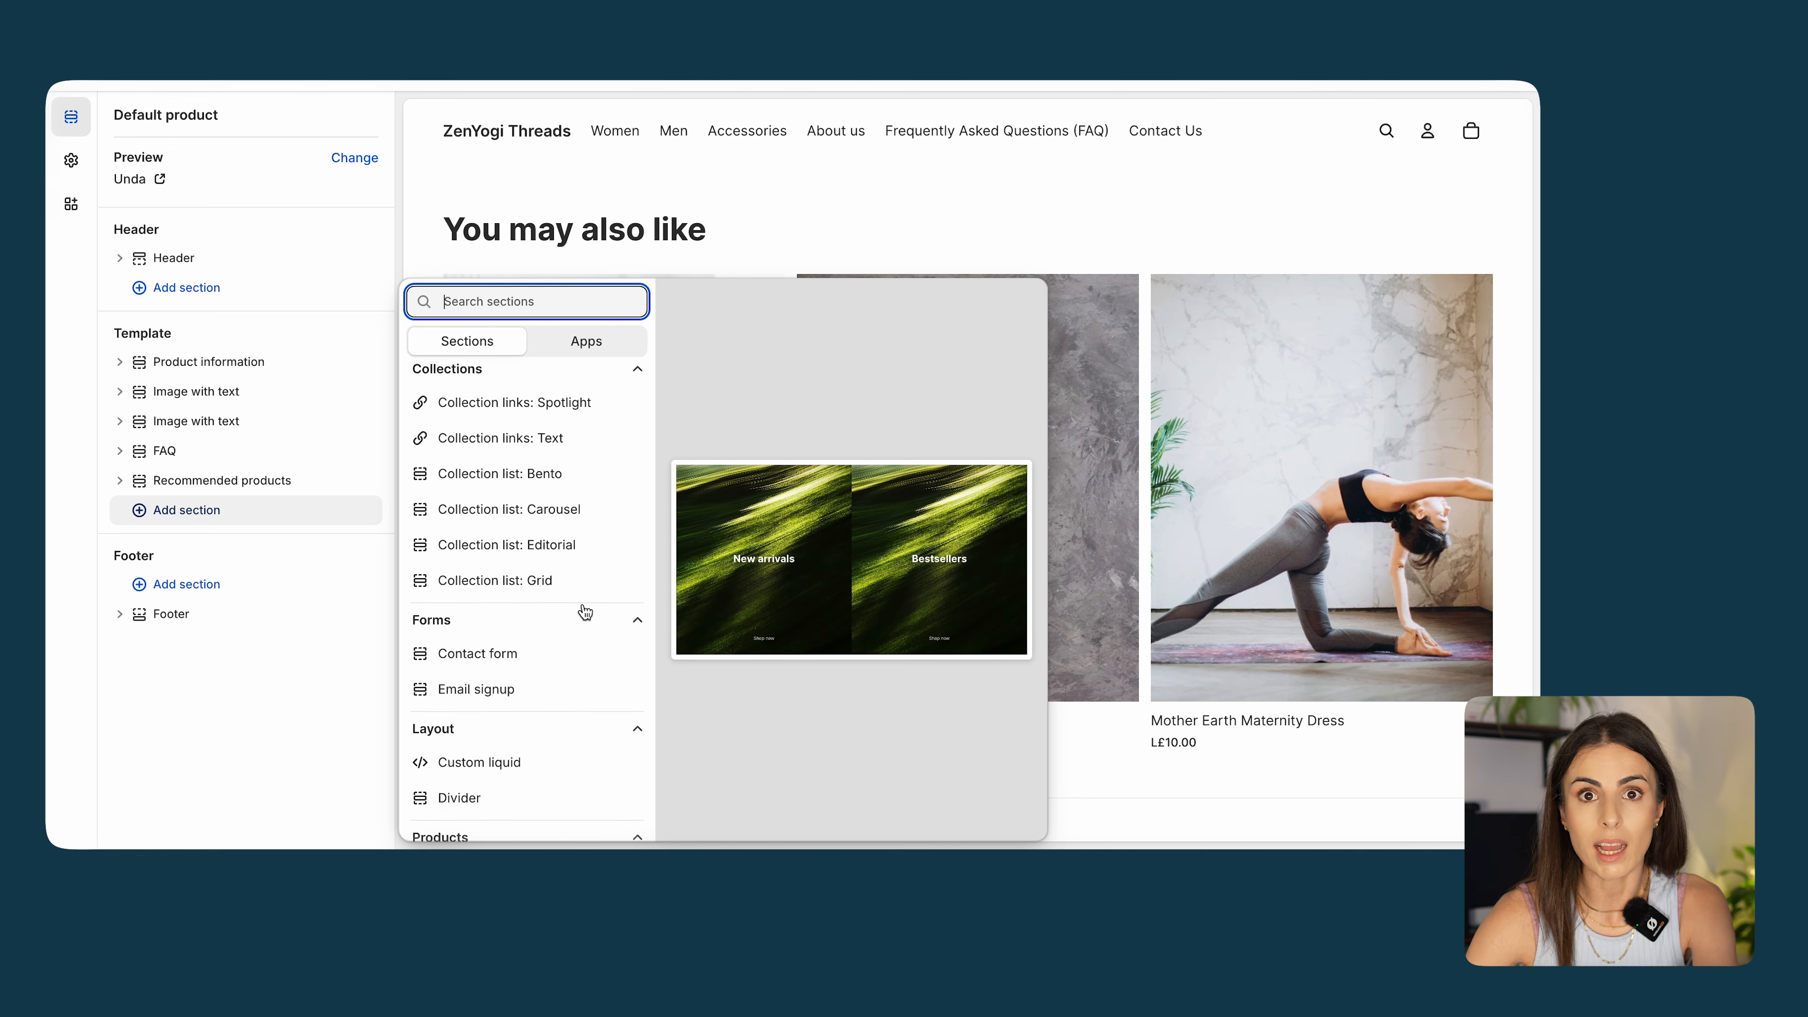
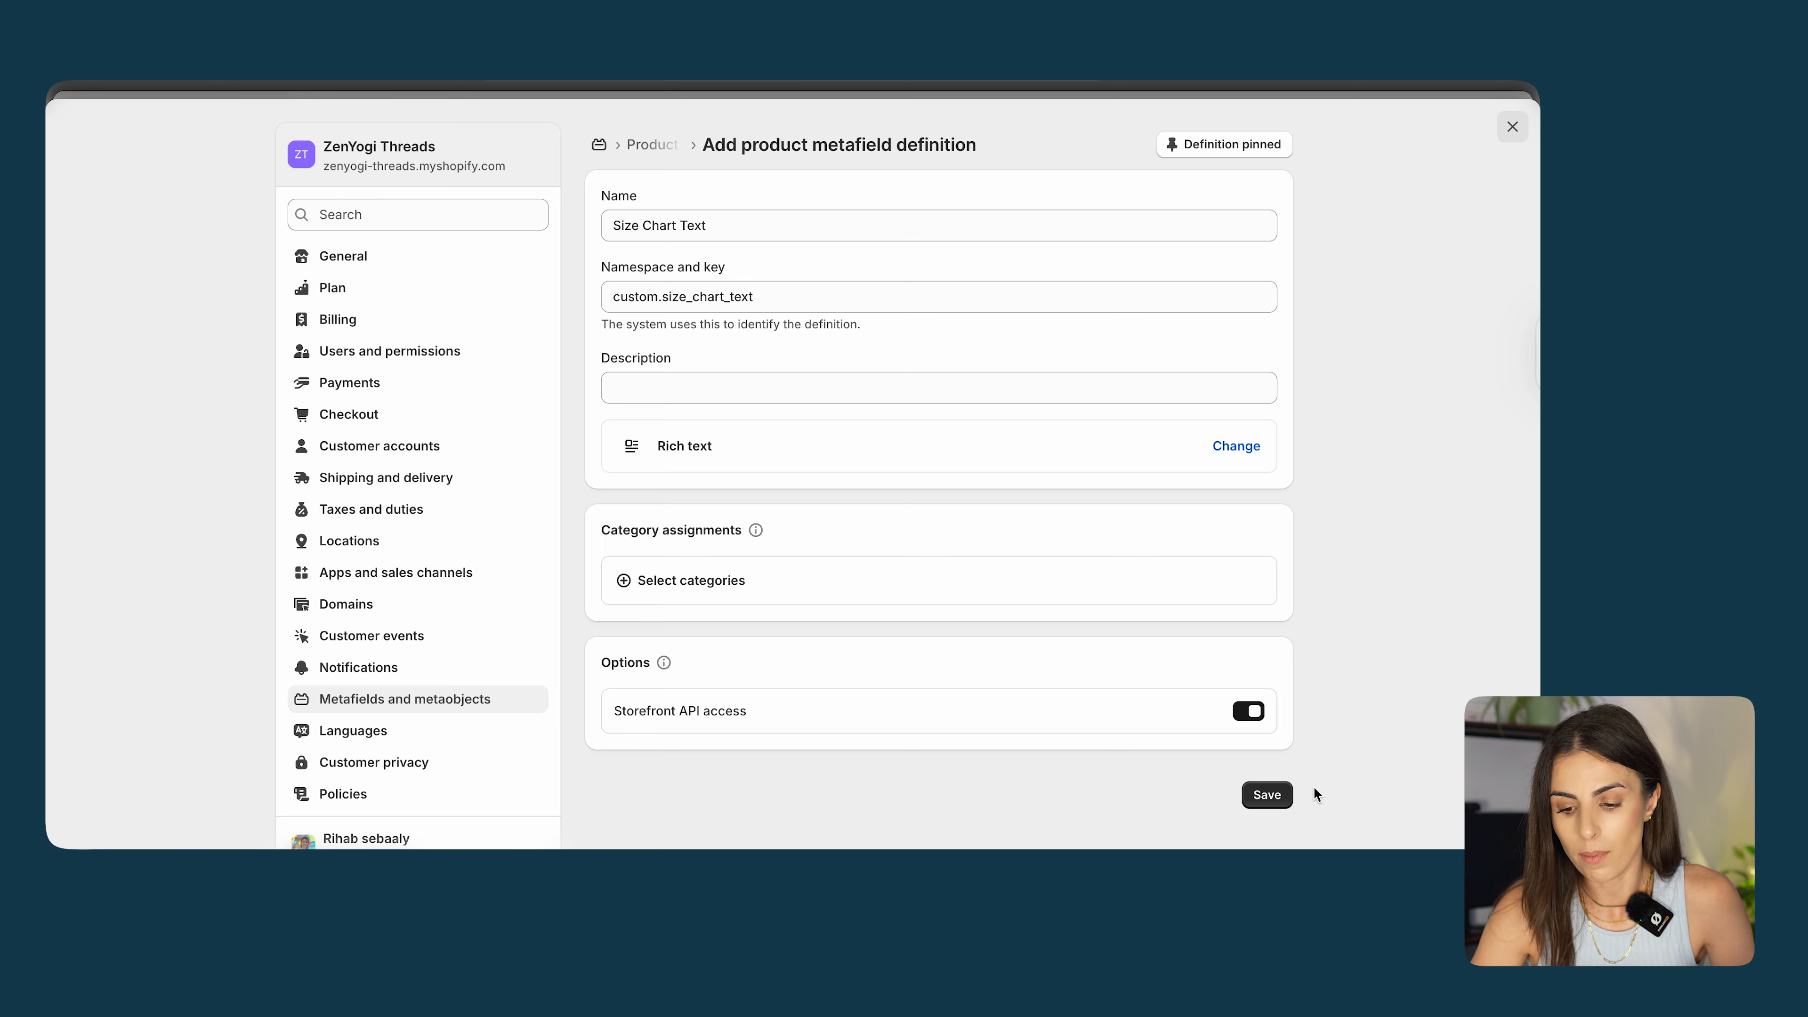
Save the Size Chart Text rich text metafield definition and return to Unda's product metafields.
left_click(1275, 795)
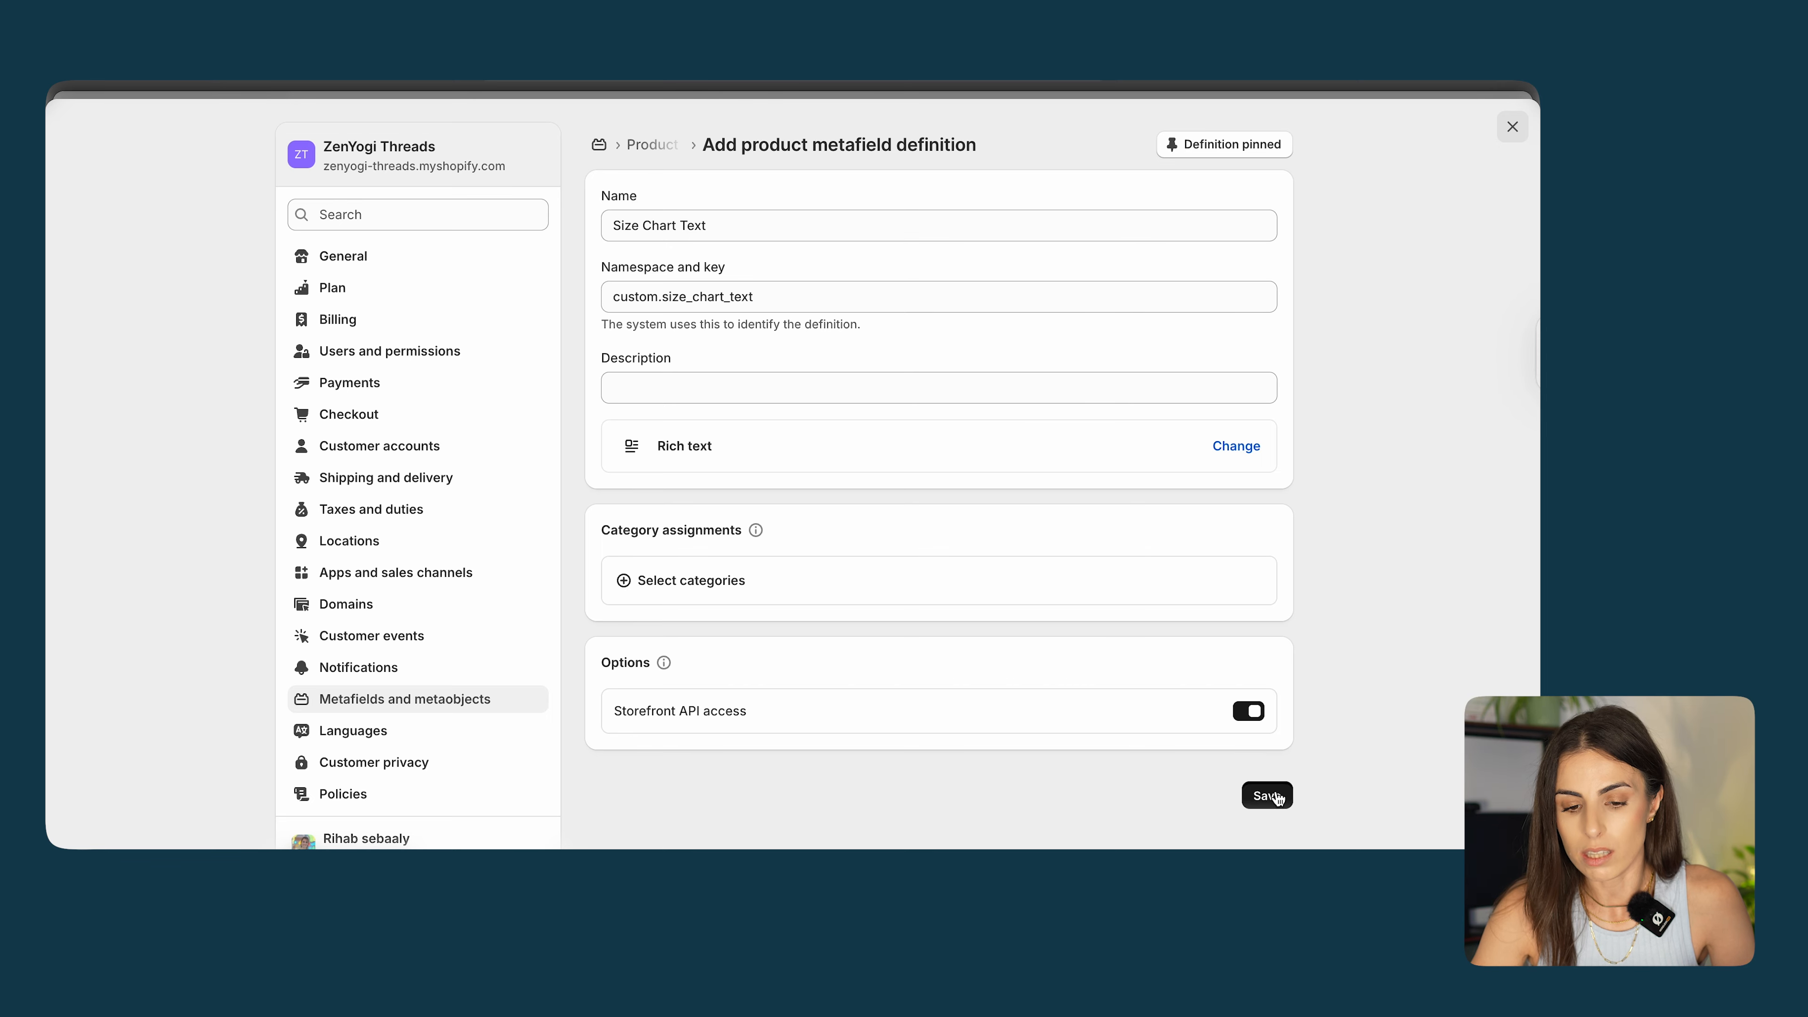
left_click(1513, 127)
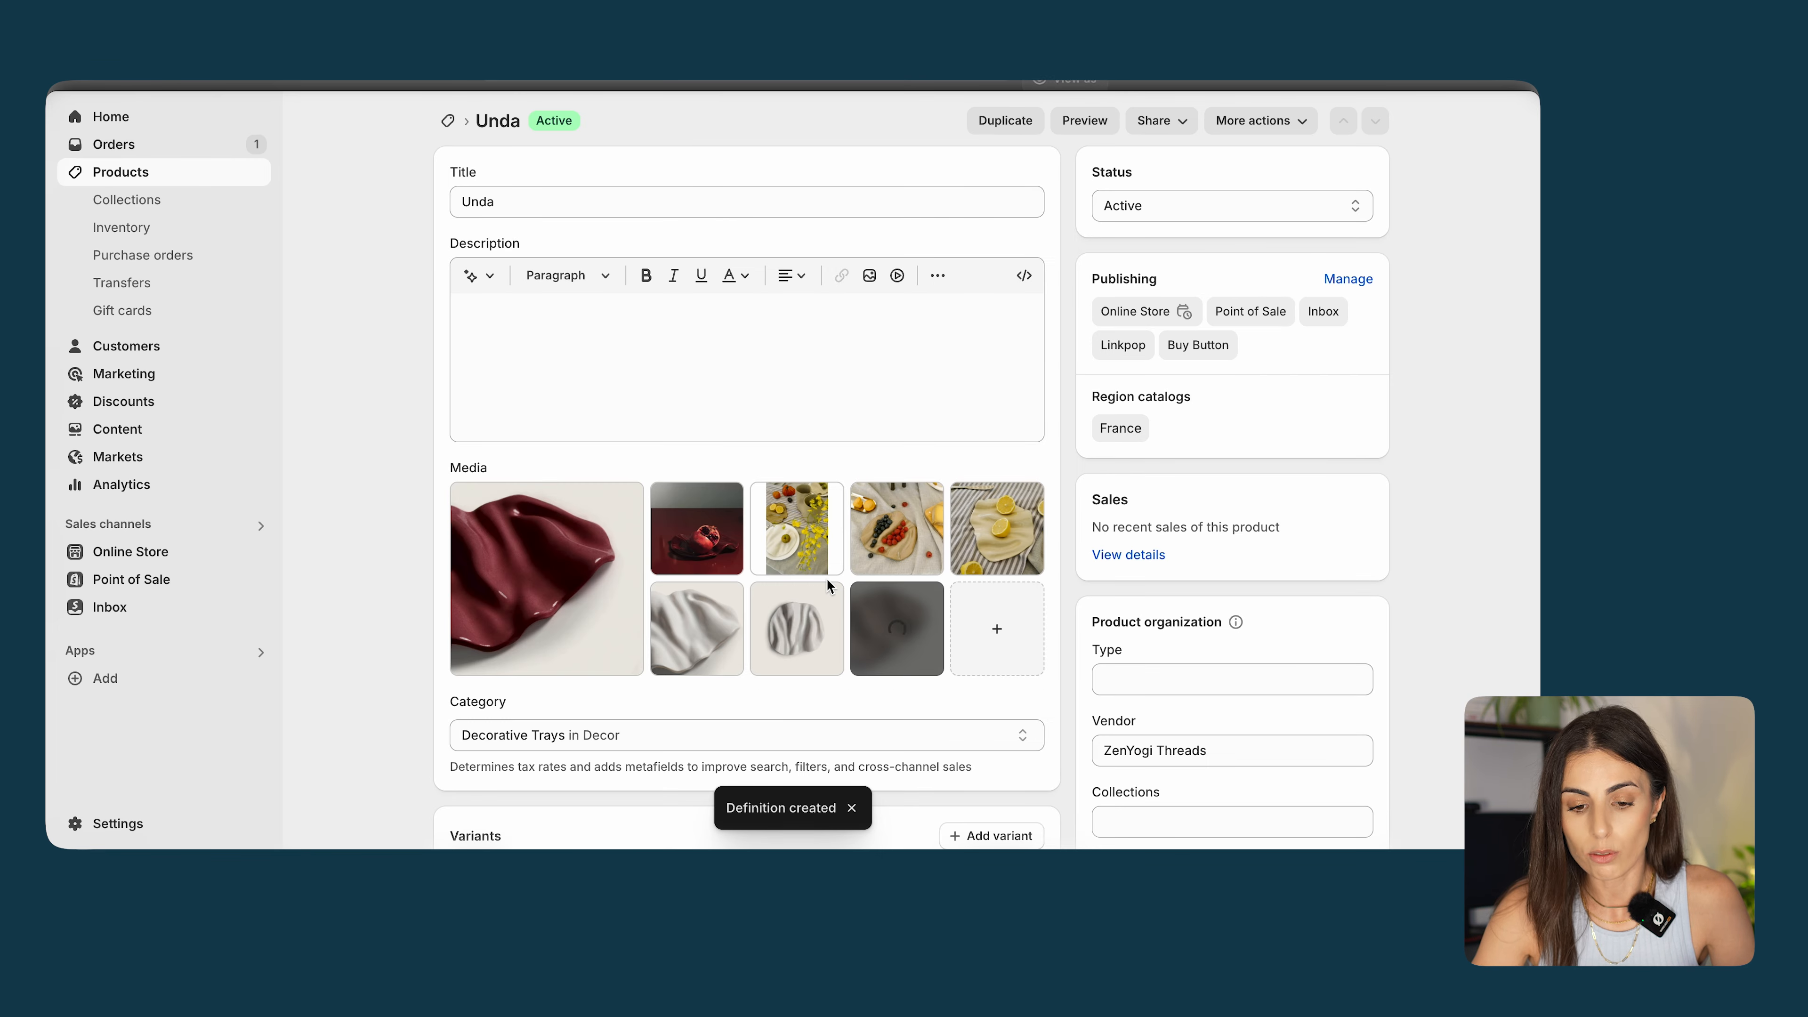
scroll(826, 579, "down", 10)
scroll(826, 578, "down", 10)
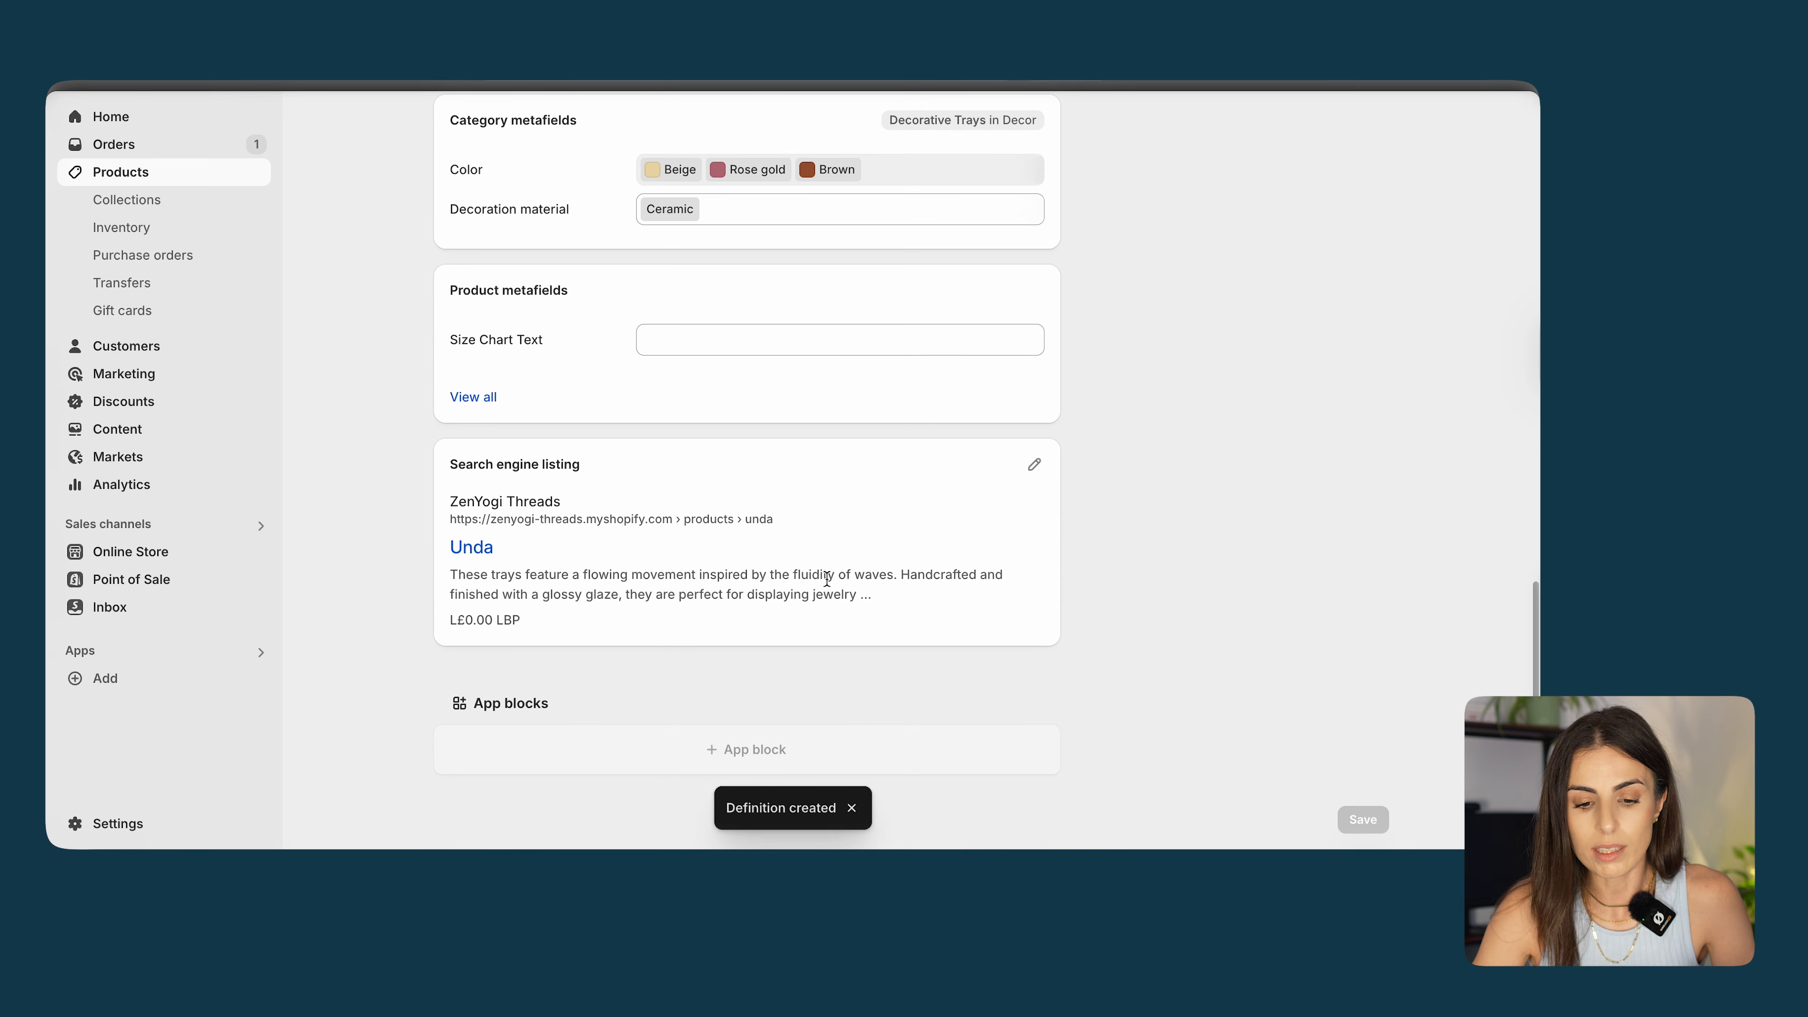
Fill Unda's Size Chart Text metafield with "This is the size chart of product 1", copy that text and save the product.
left_click(770, 350)
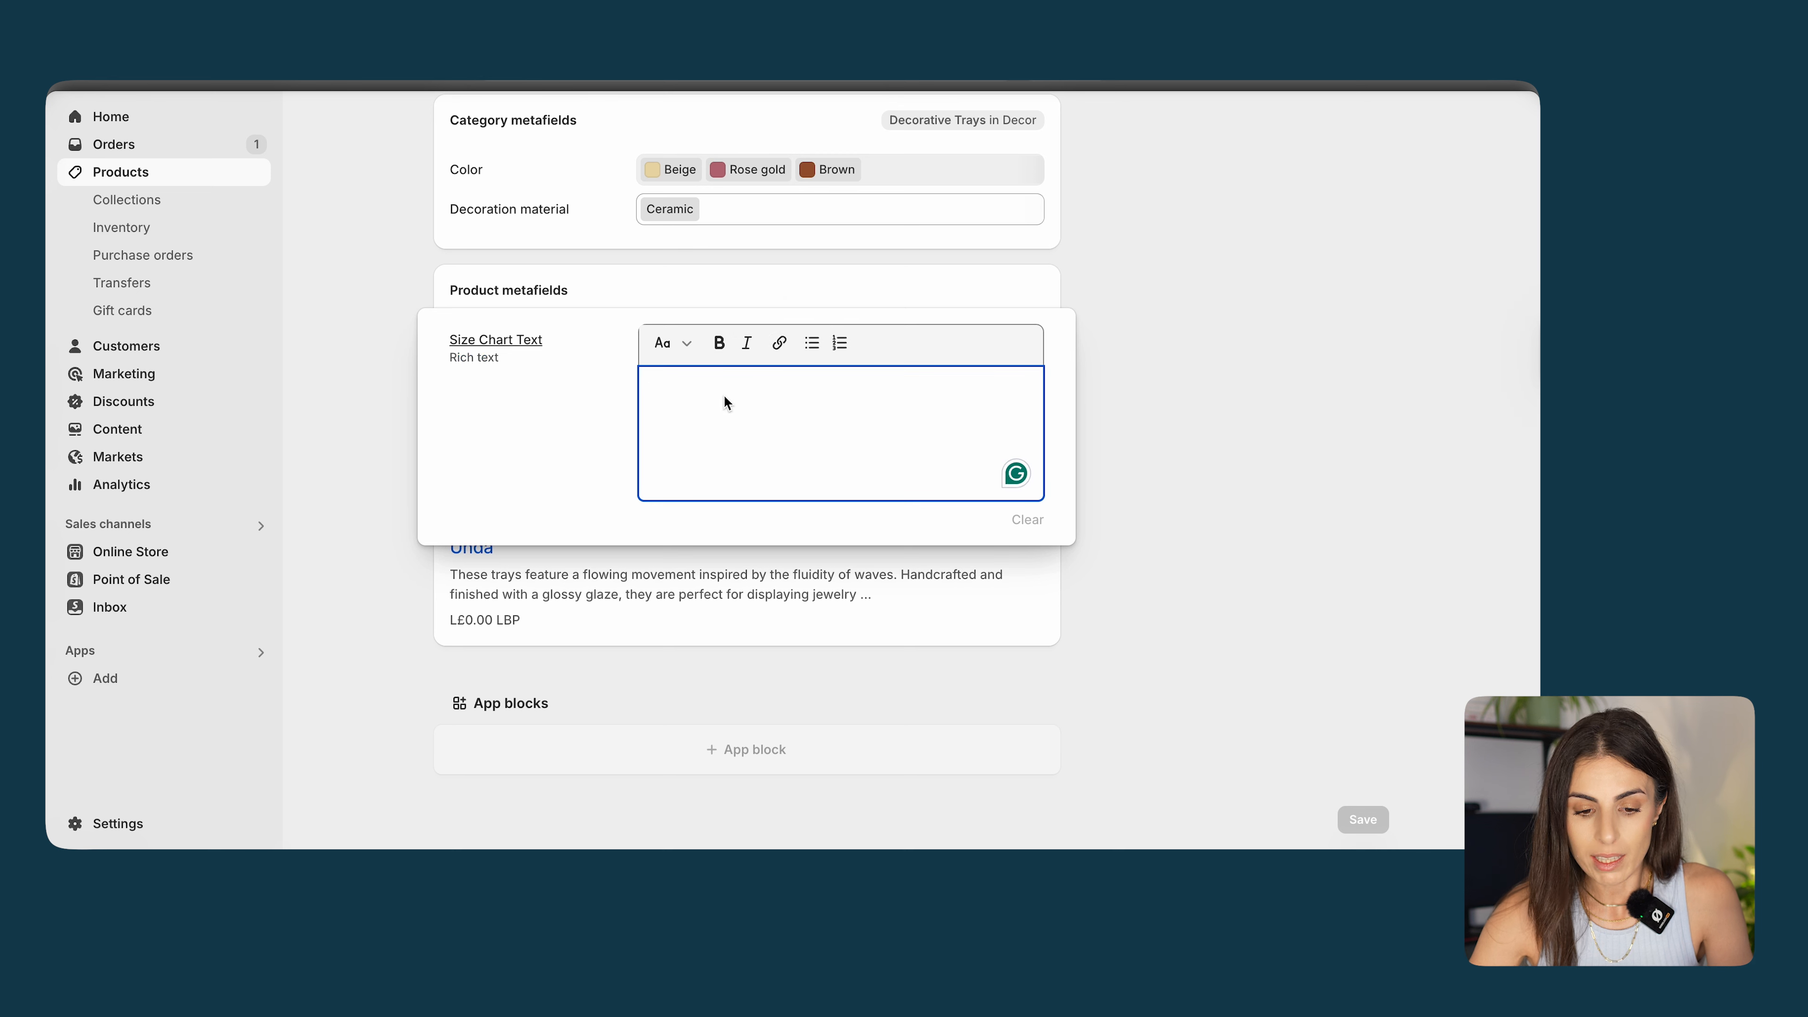
type("This is the s")
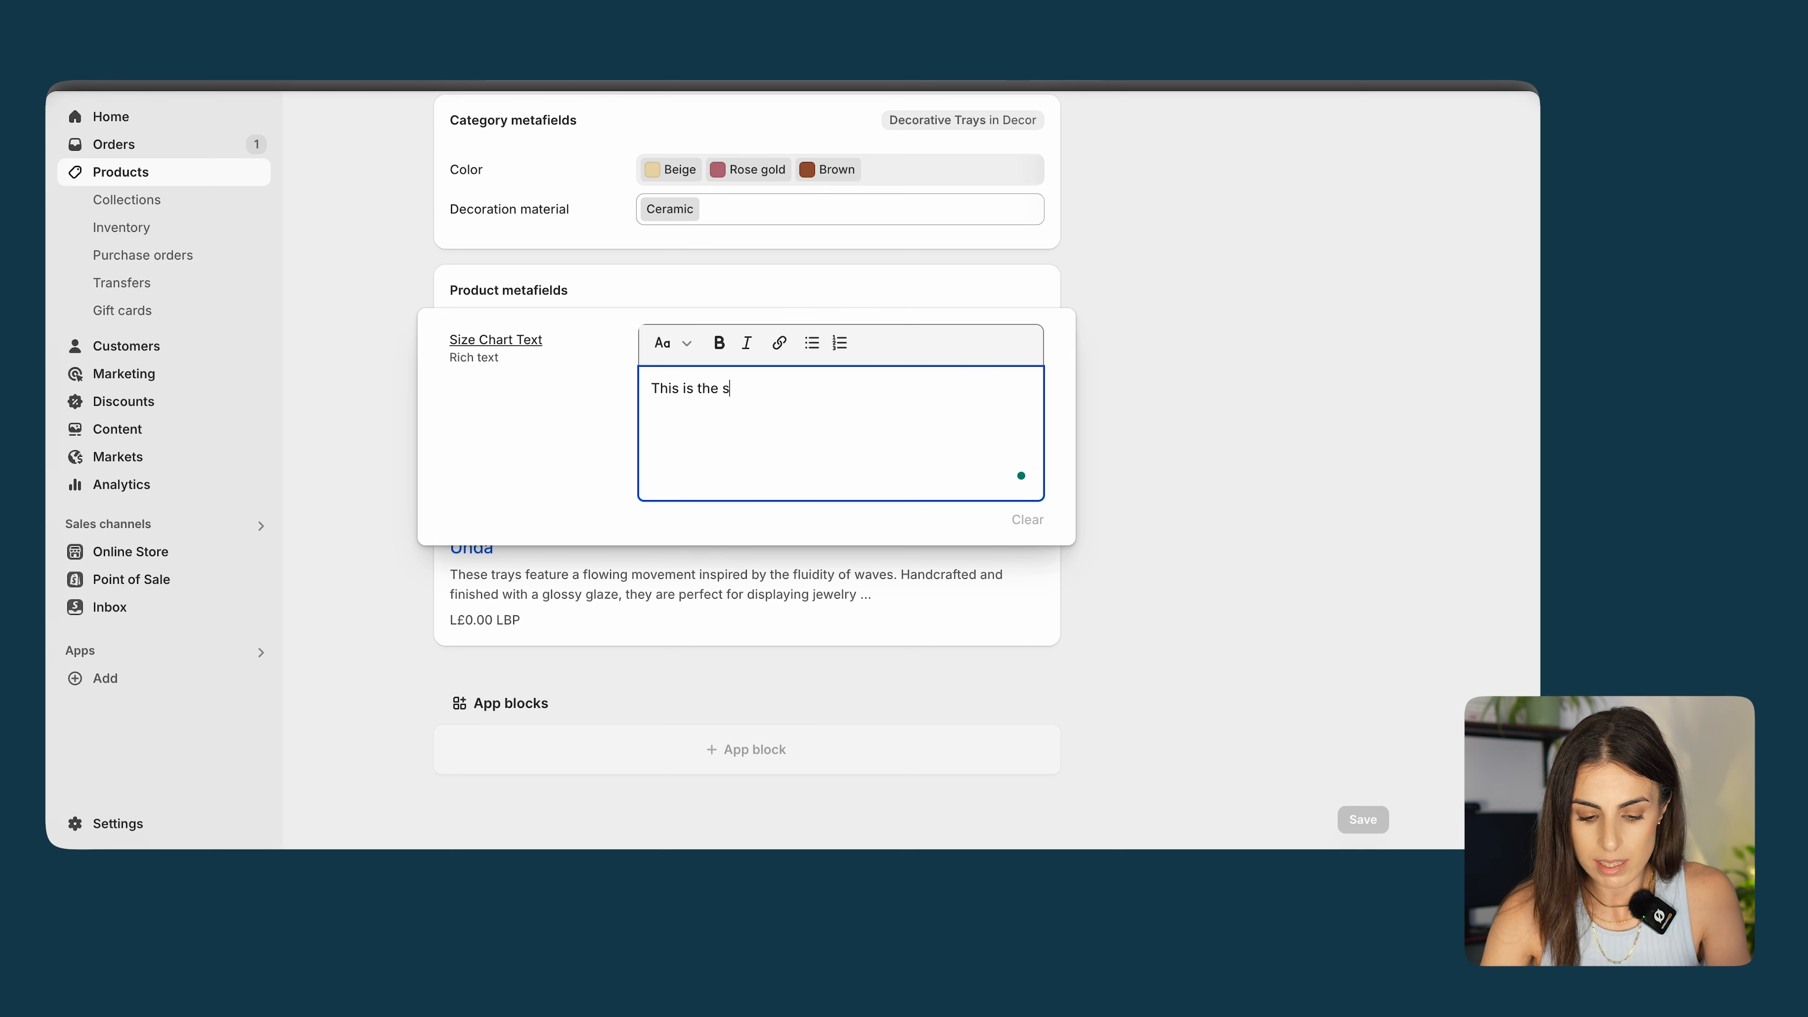
type("ize chart of product 1")
key("super+a")
key("ctrl+c")
left_click(1185, 479)
key("super+s")
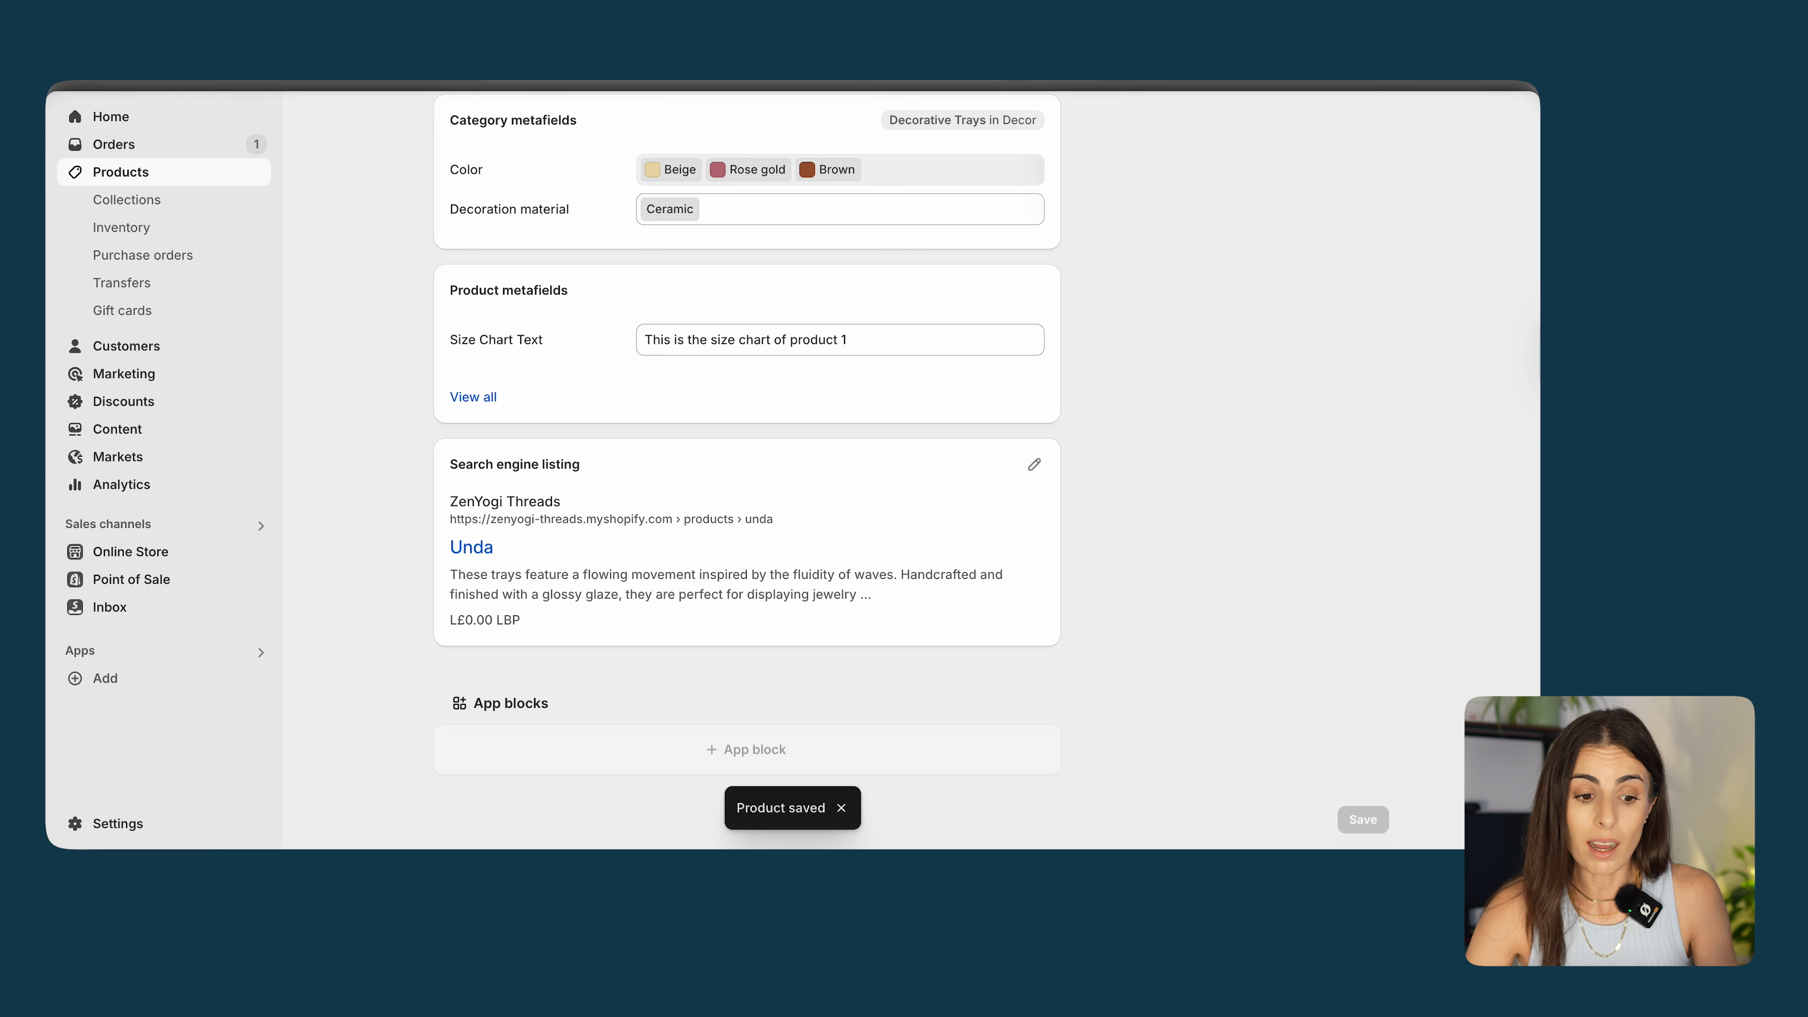
Paste the copied size chart text into Aerial Flair Unitard's Size Chart Text metafield and remove its last character.
left_click(177, 169)
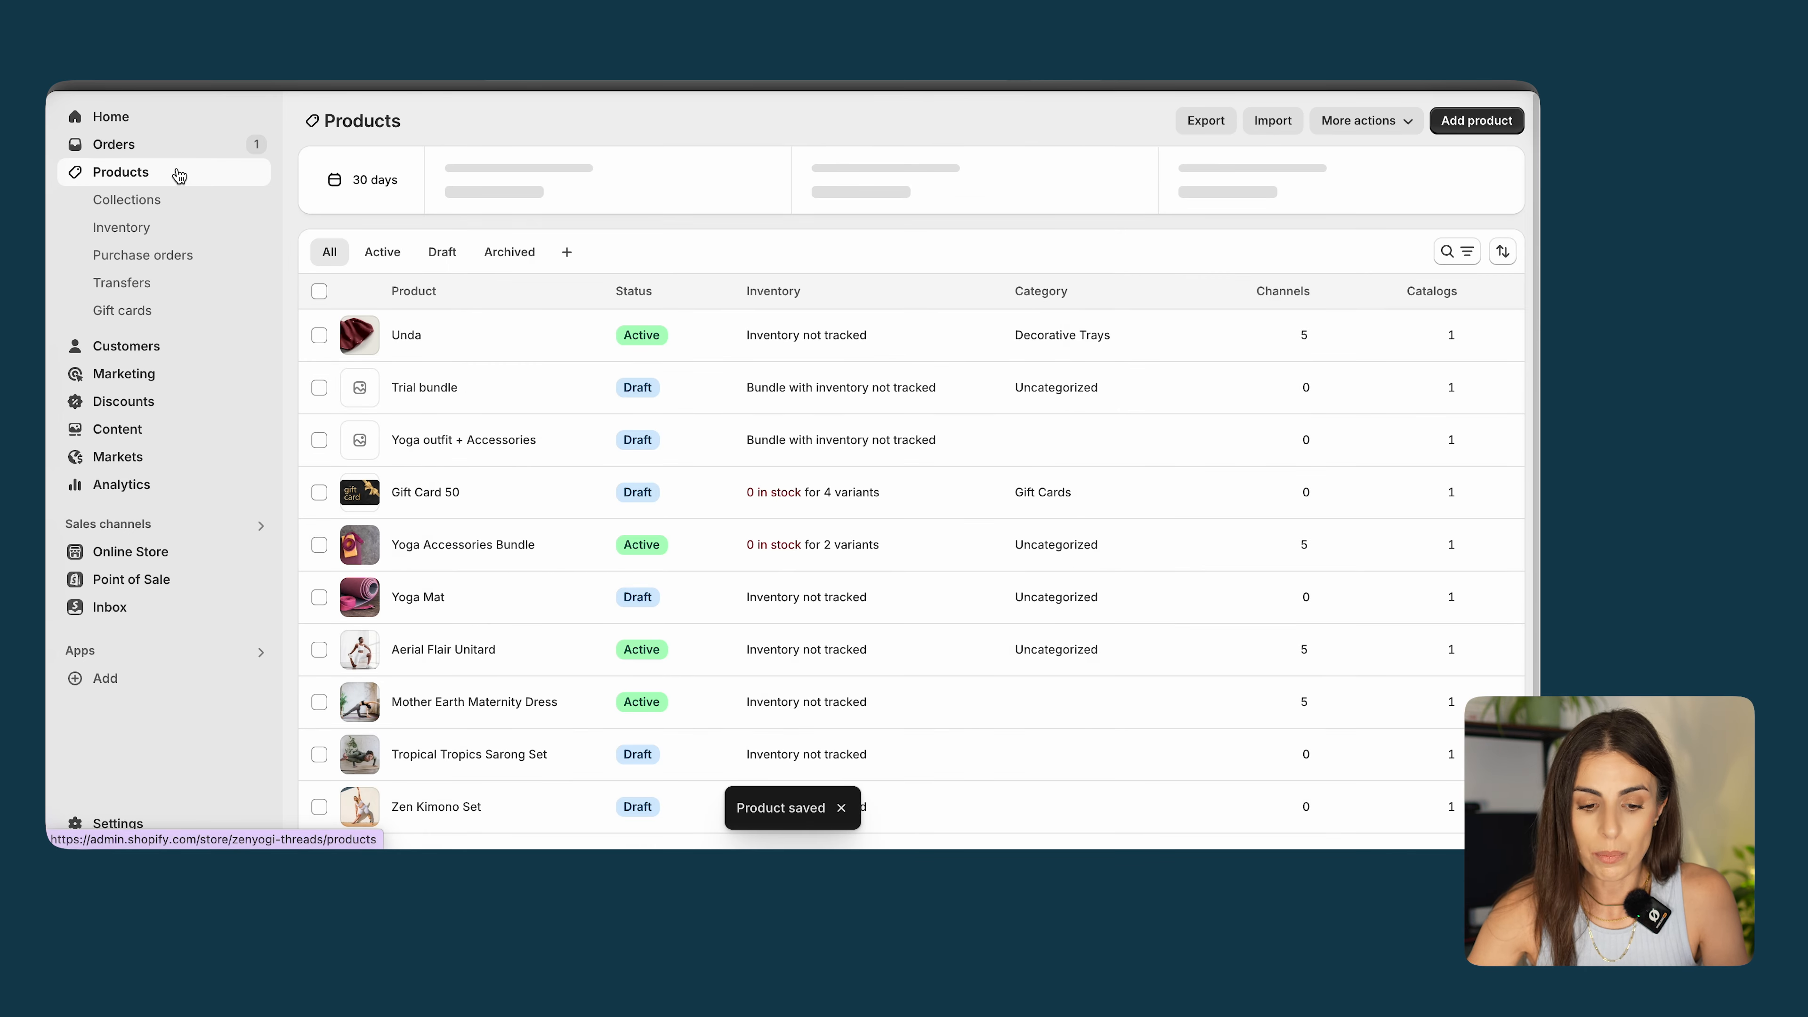
left_click(430, 651)
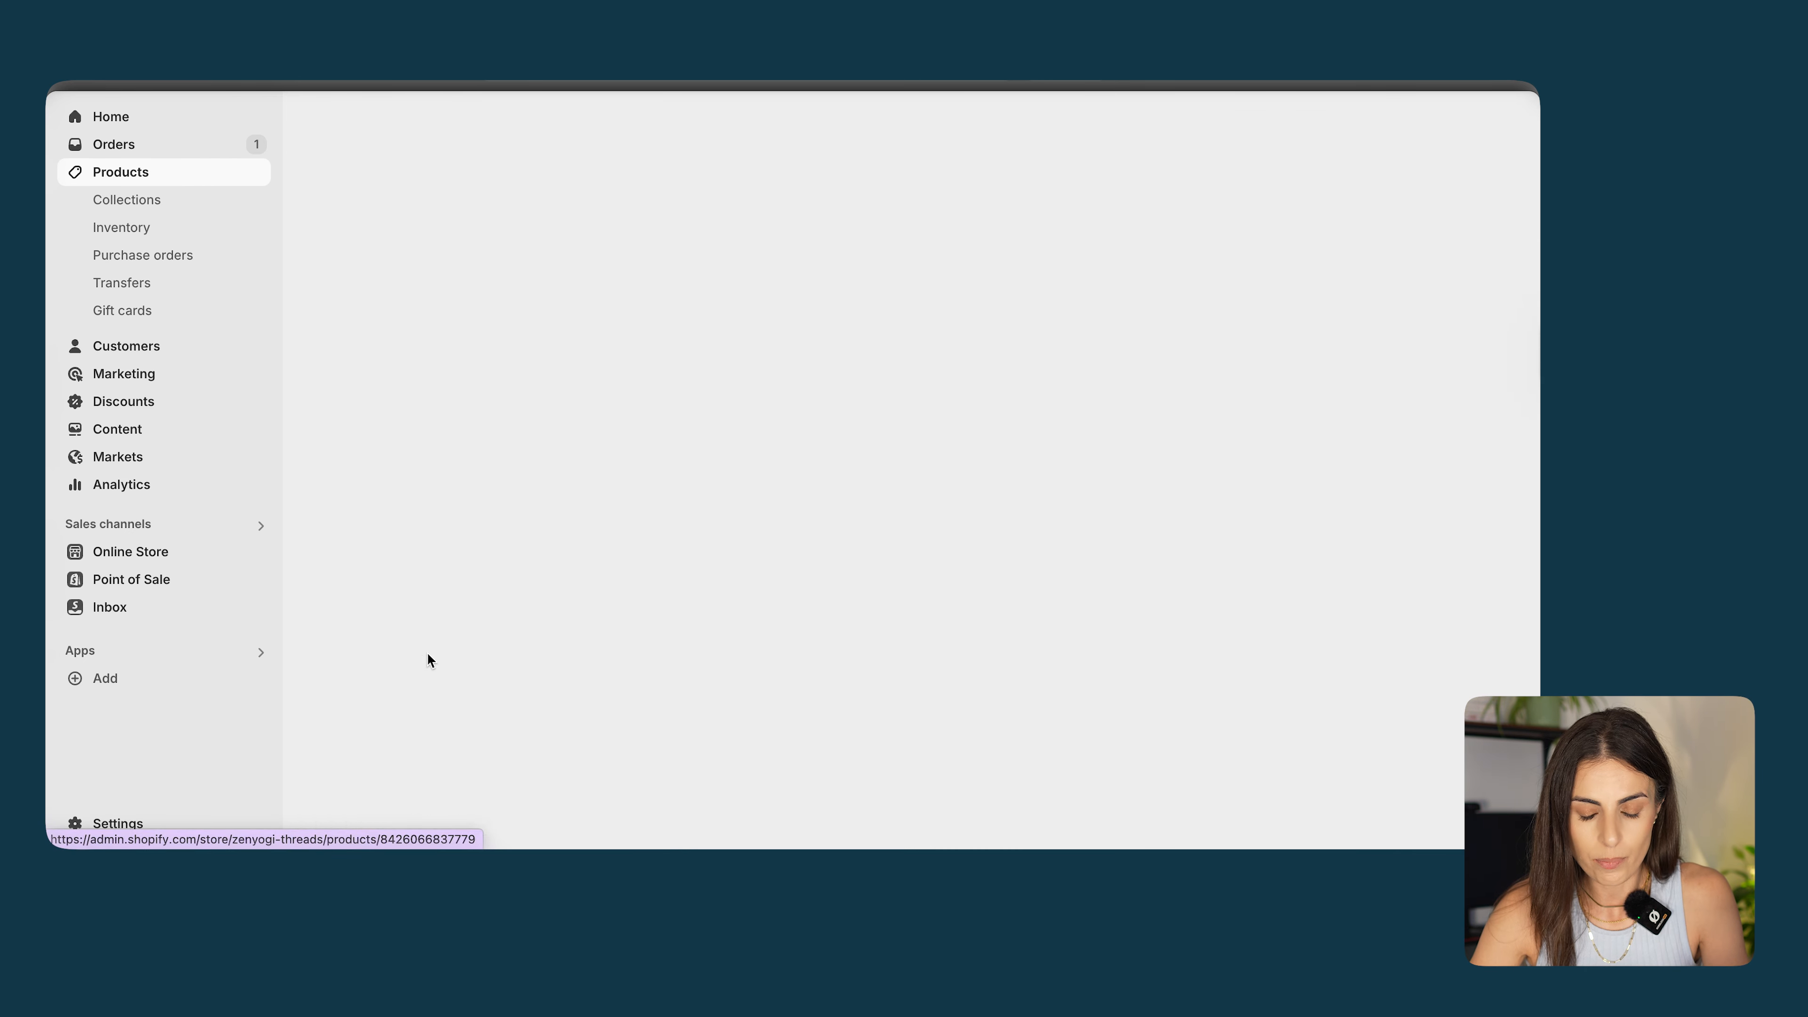
scroll(721, 614, "down", 20)
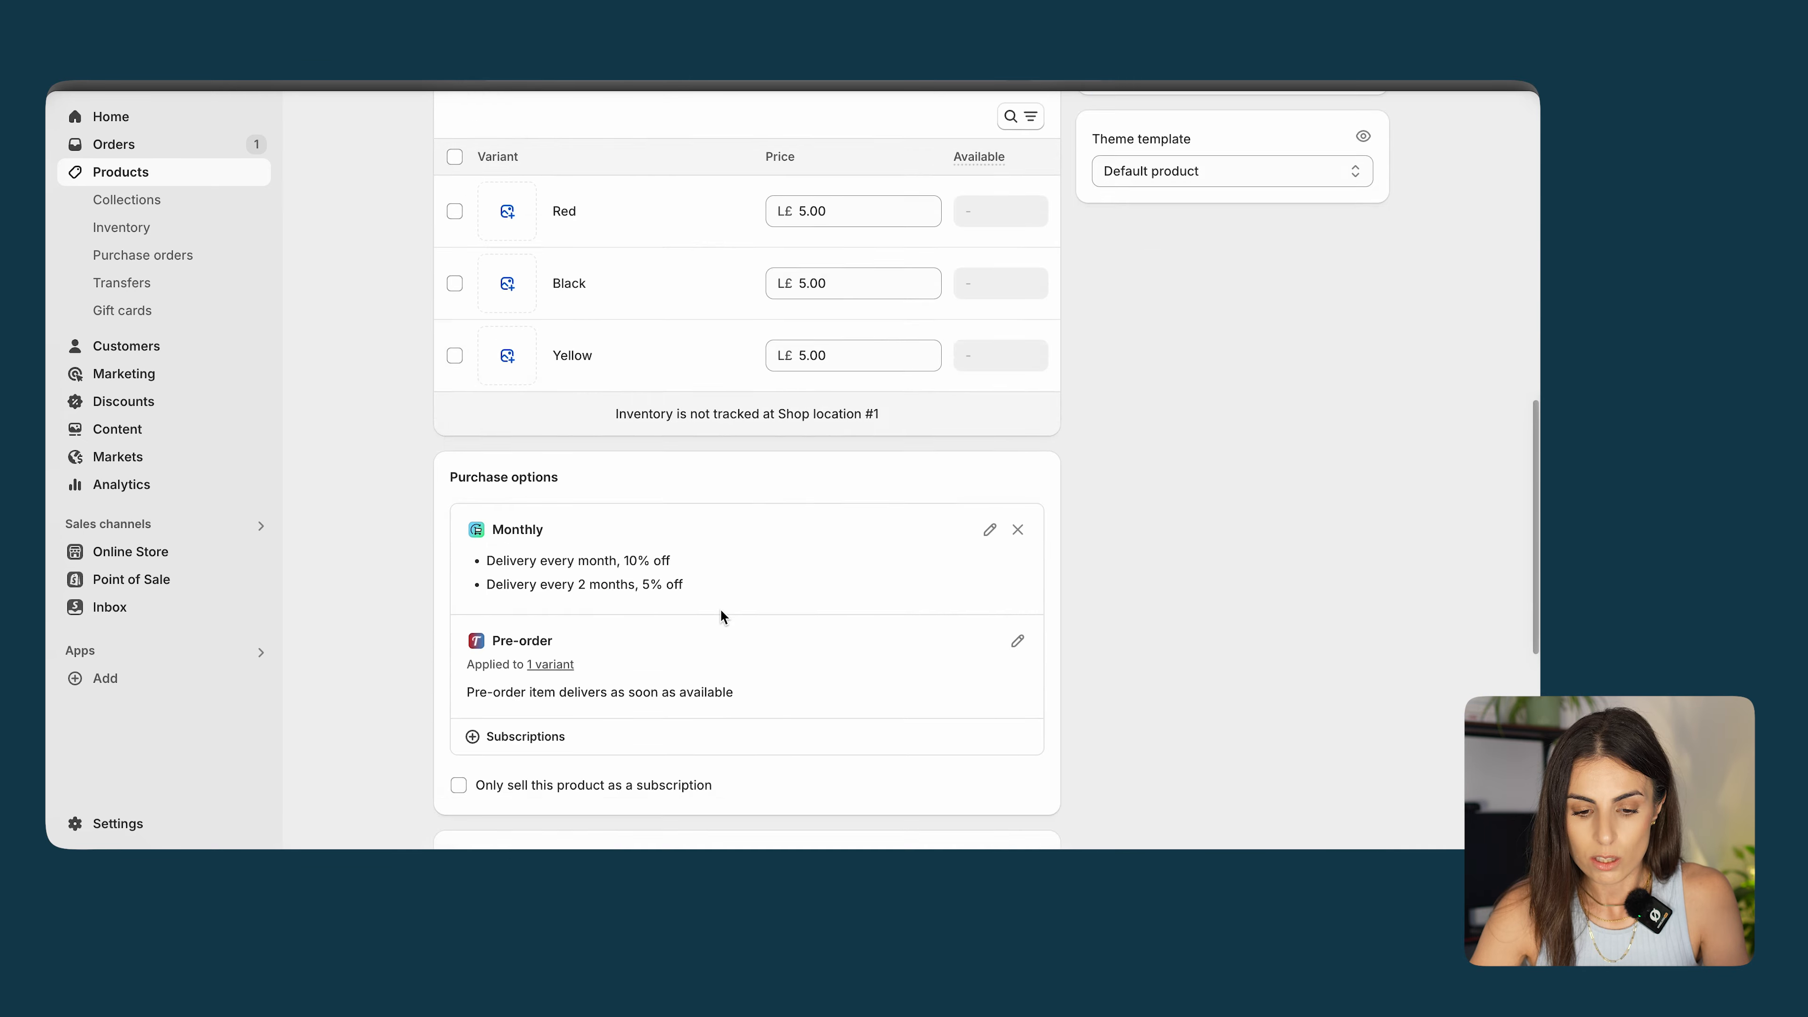
left_click(741, 343)
key("ctrl+v")
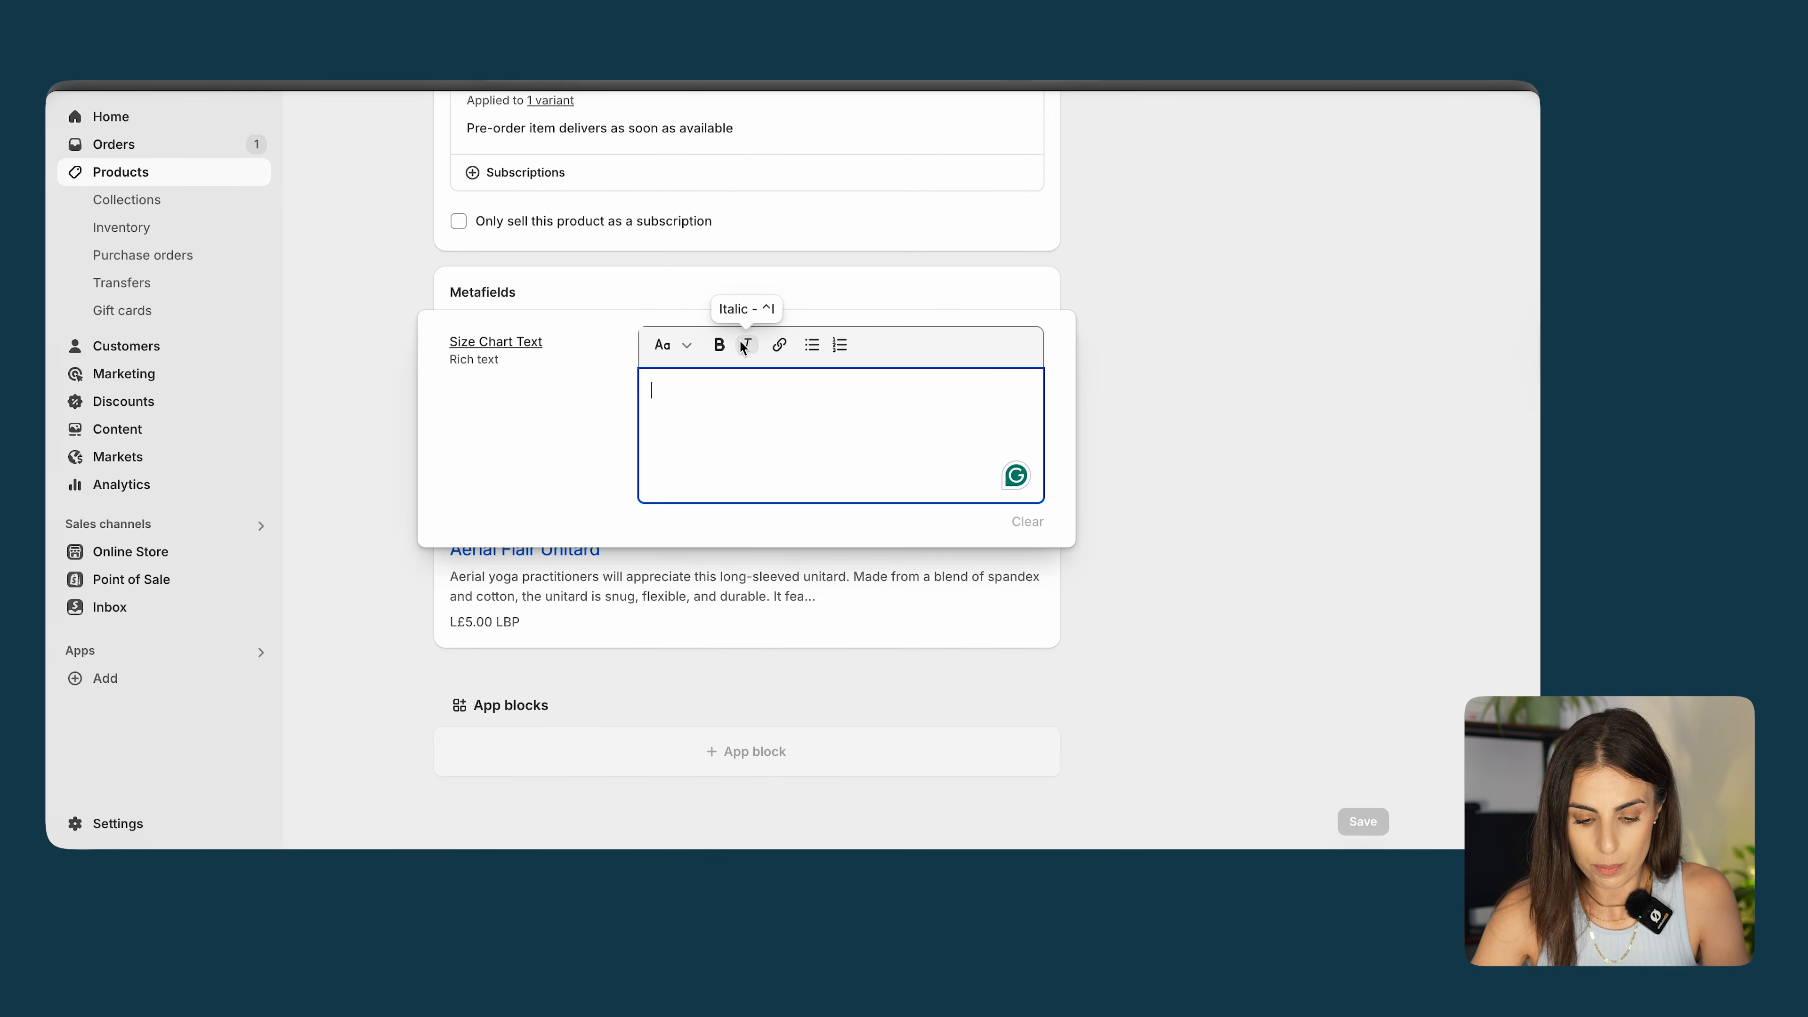
key("BackSpace")
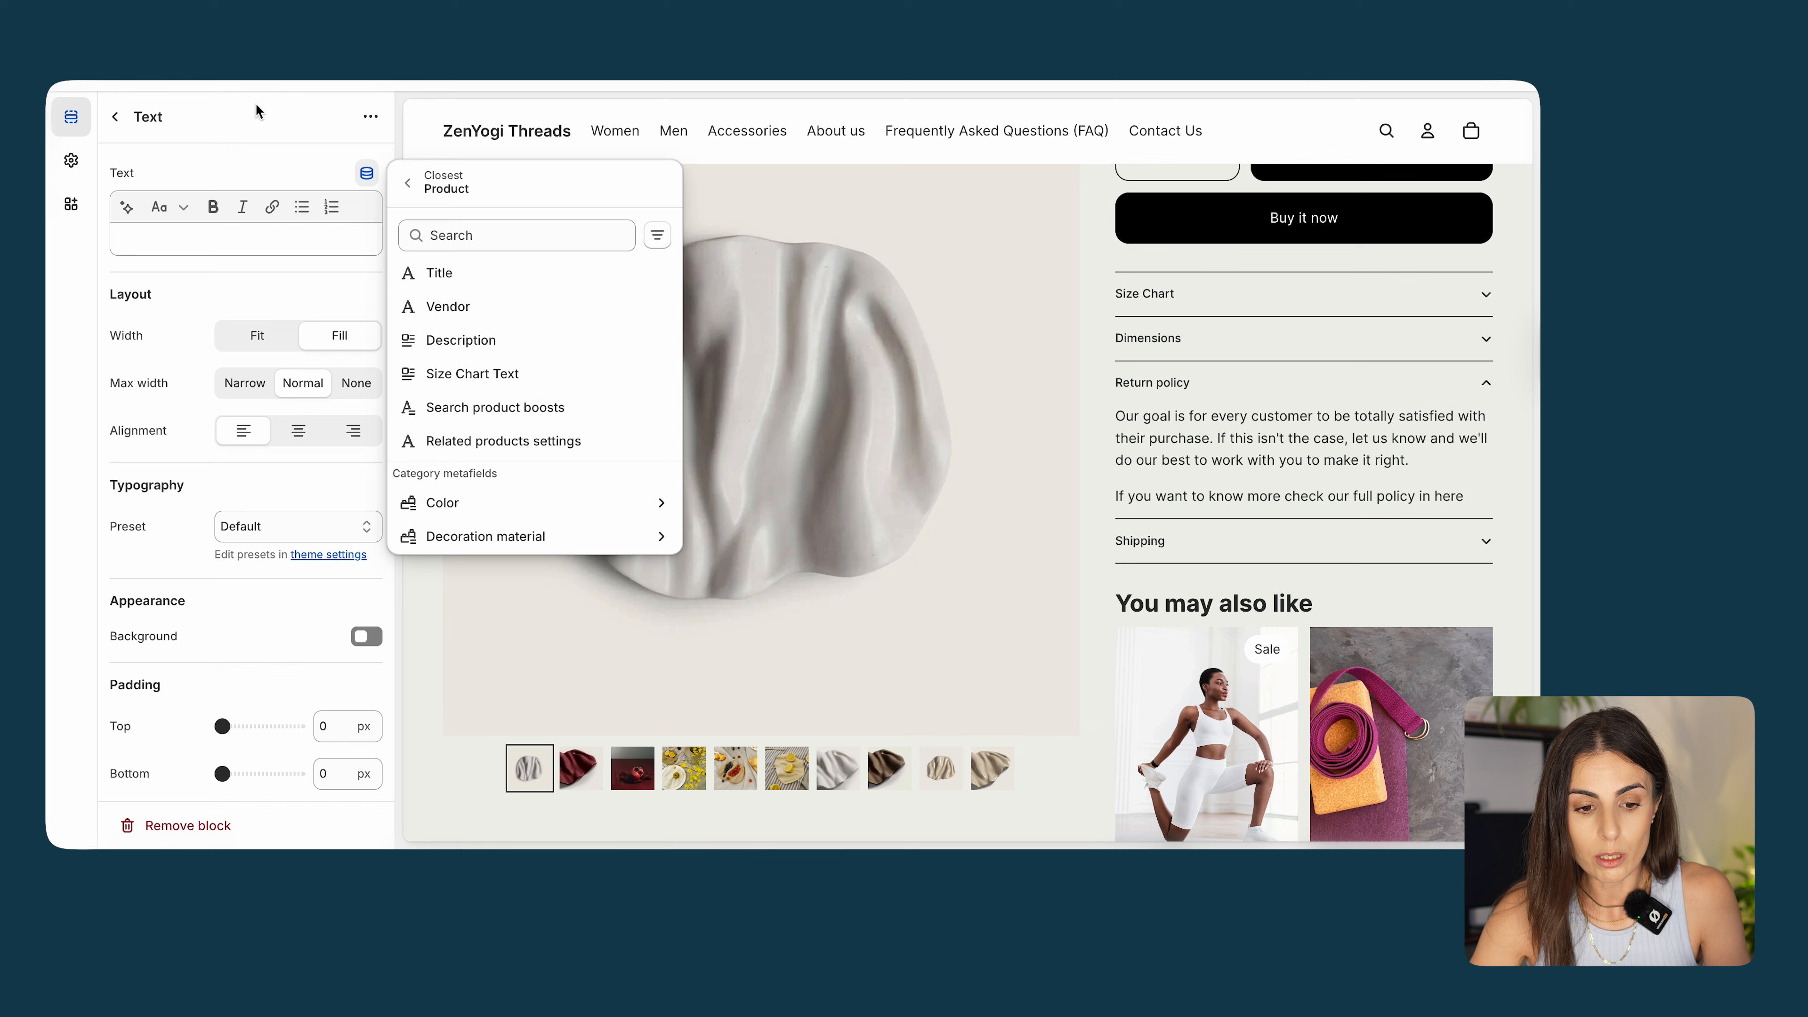
Connect the Size Chart accordion row's text block to the template product's Size Chart Text metafield in the theme editor.
left_click(258, 109)
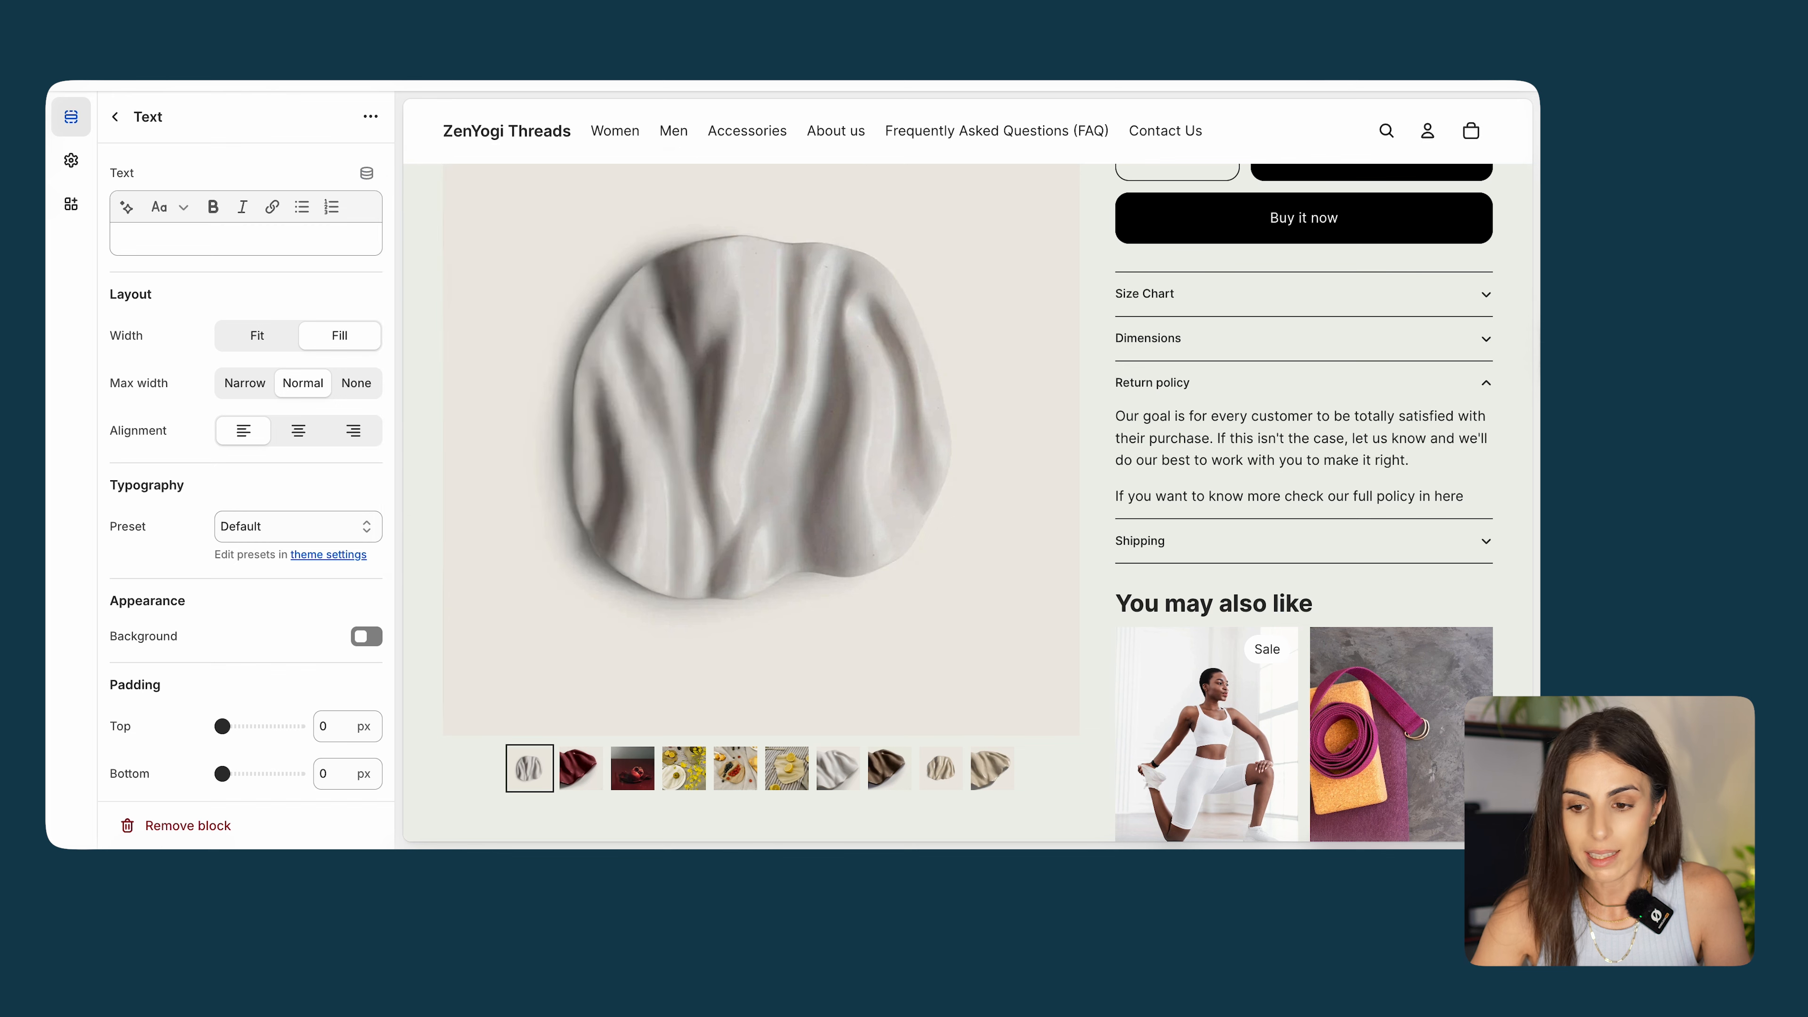
left_click(368, 173)
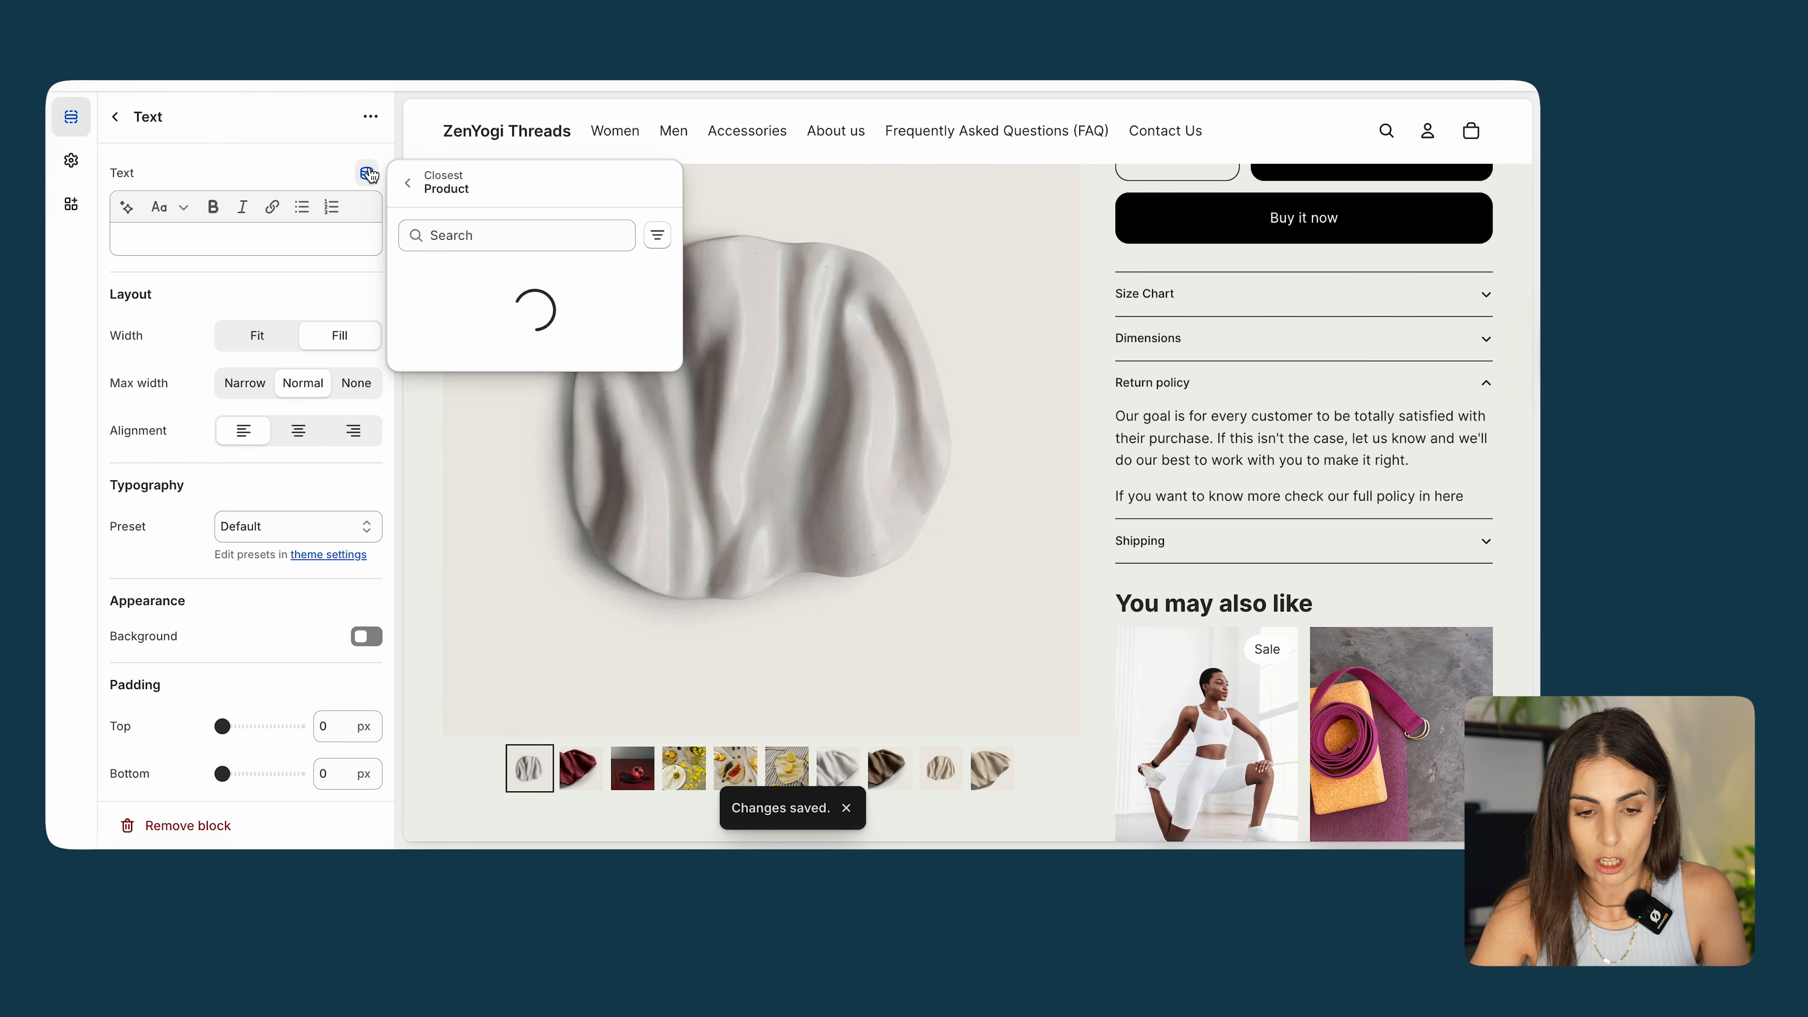
left_click(411, 186)
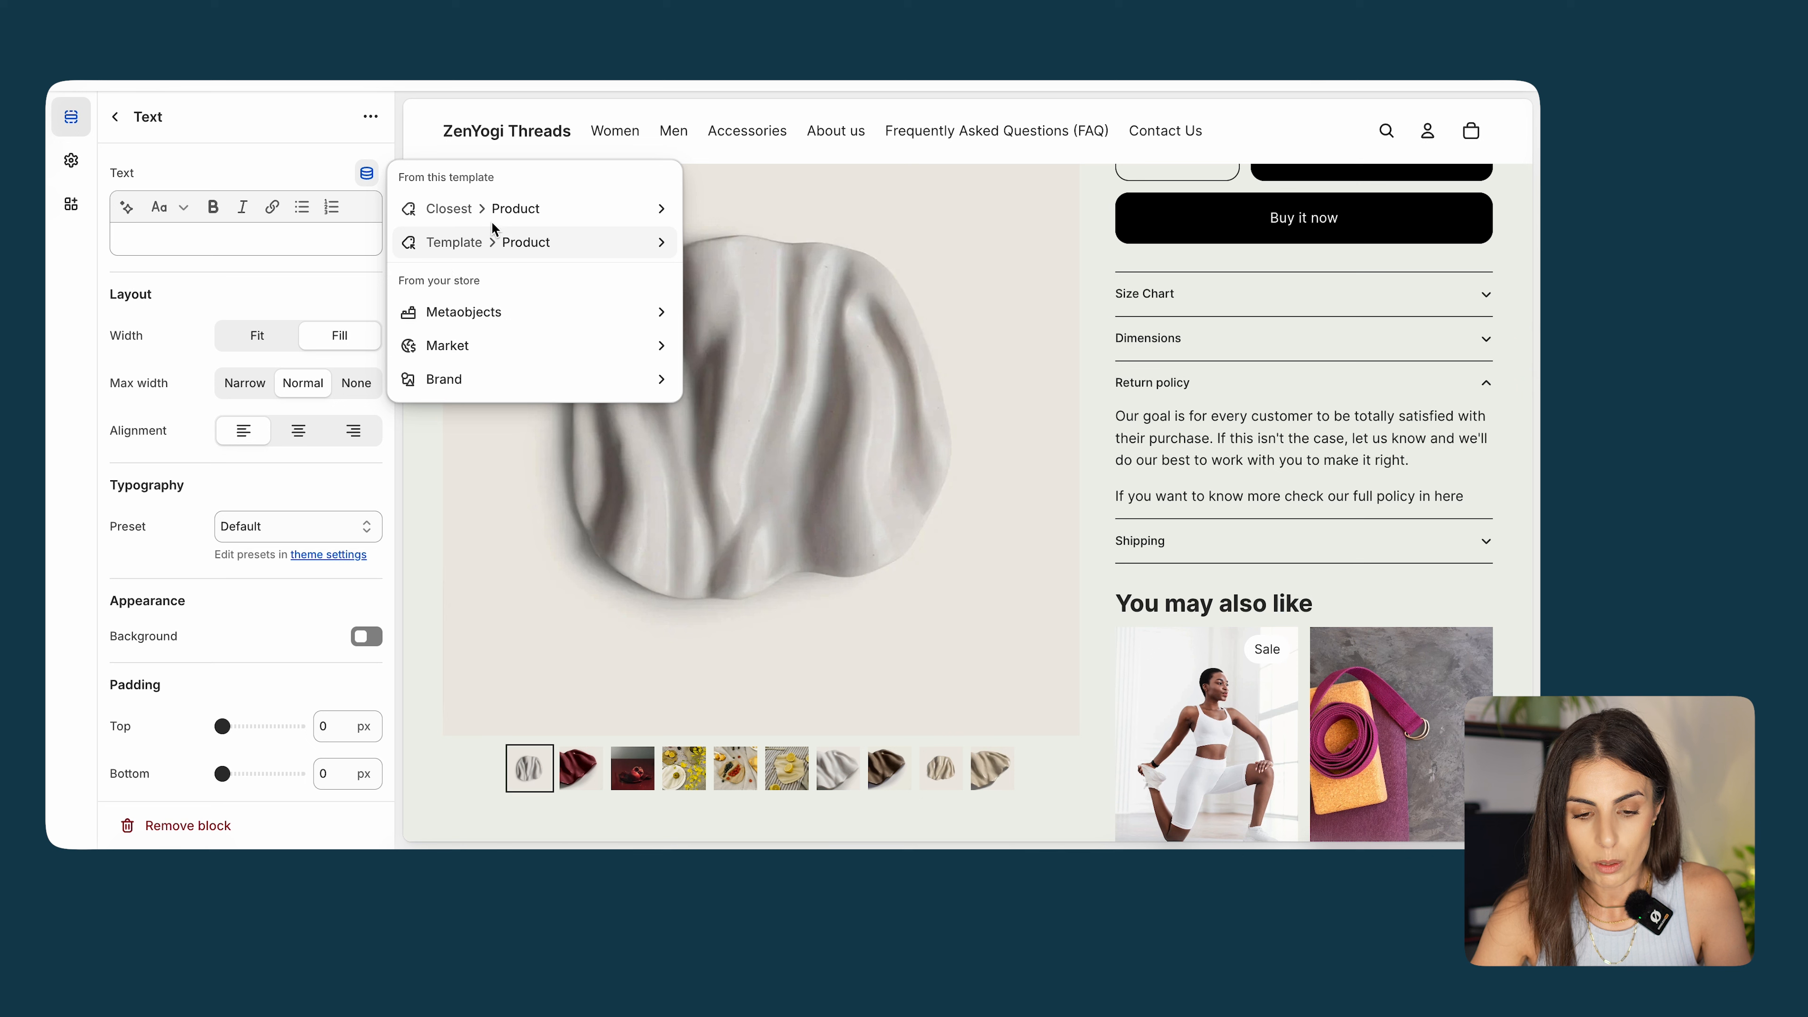
left_click(642, 243)
scroll(575, 451, "down", 1)
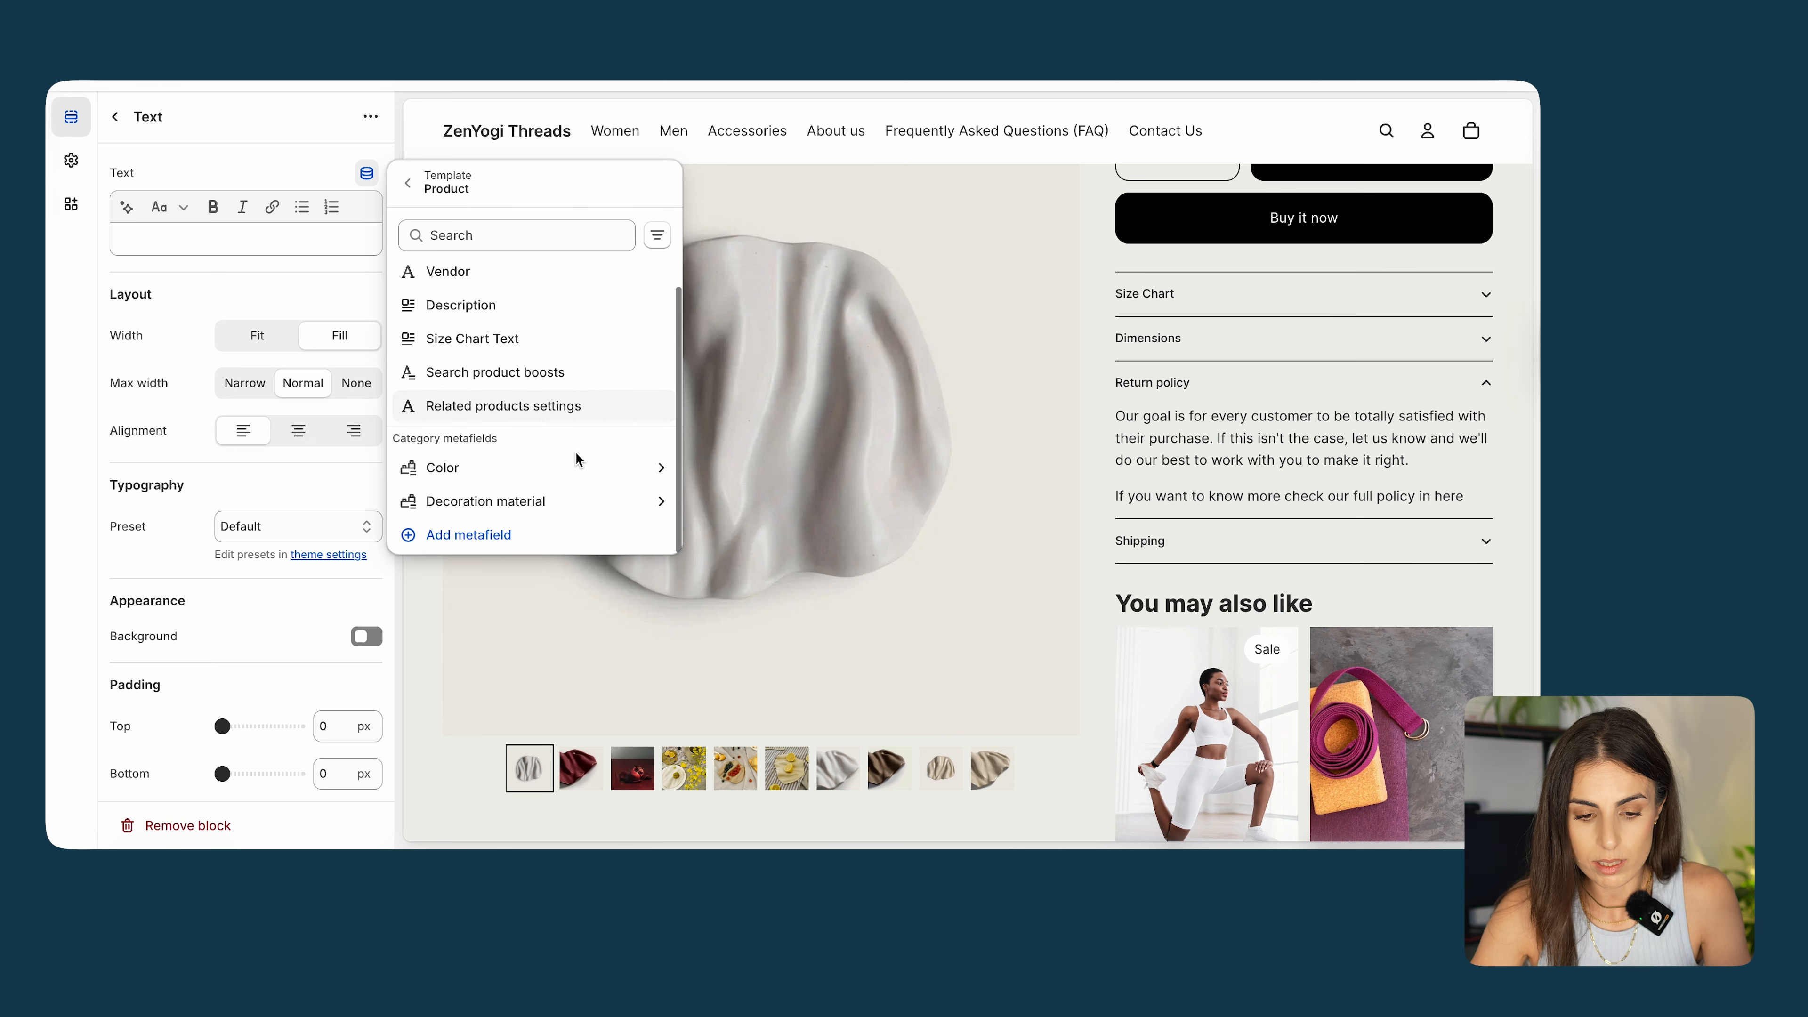
left_click(559, 337)
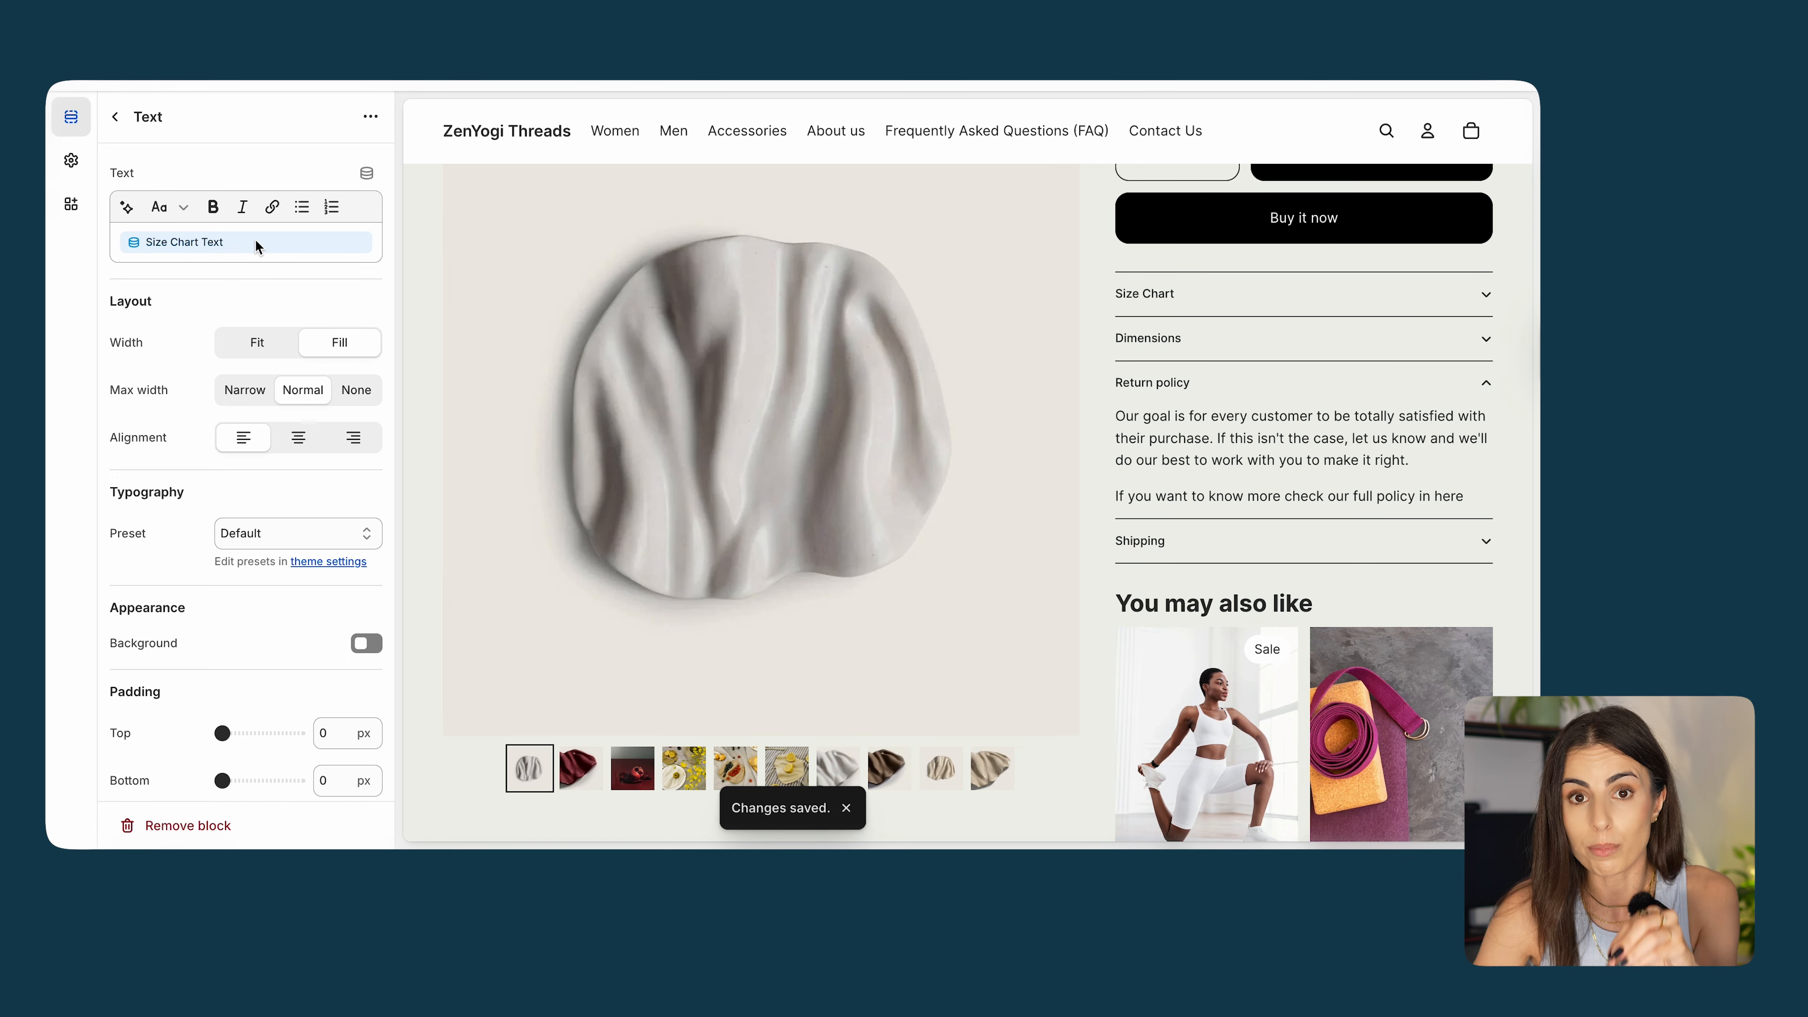
Check the expanded Size Chart row for Unda, and for Aerial Flair Unitard after switching the template preview to that product.
left_click(1250, 295)
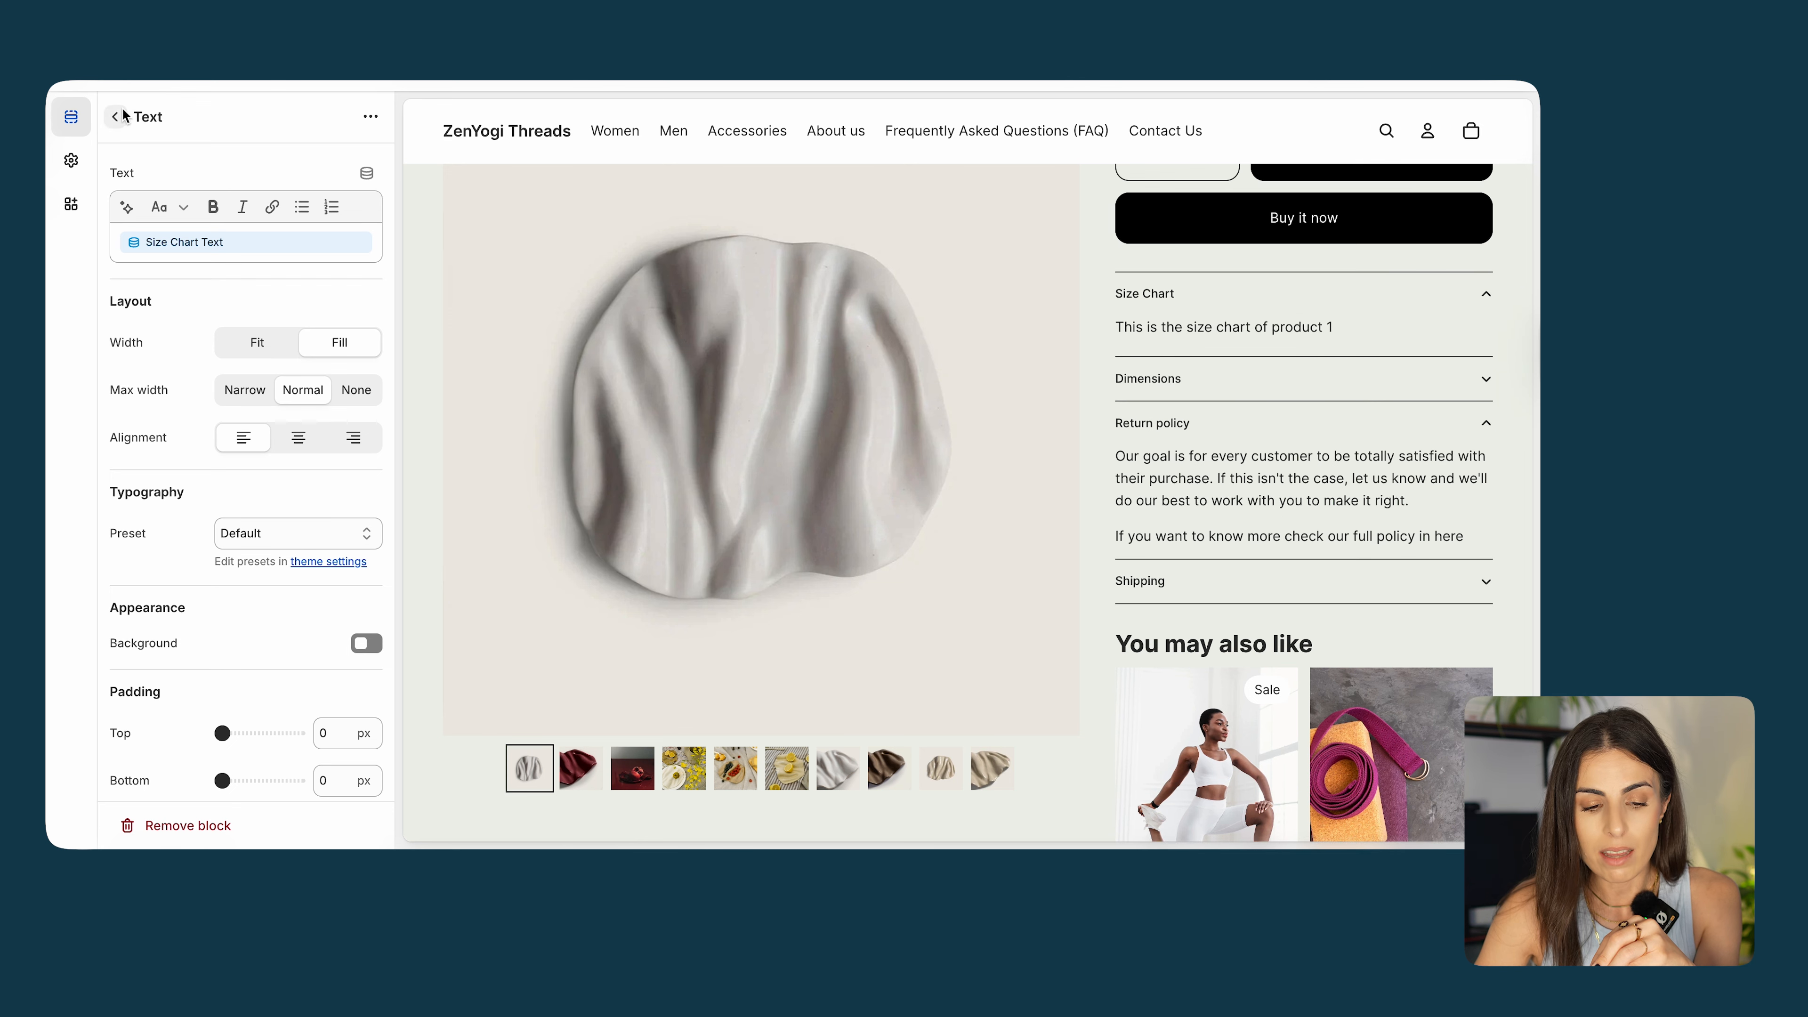
left_click(143, 116)
left_click(359, 156)
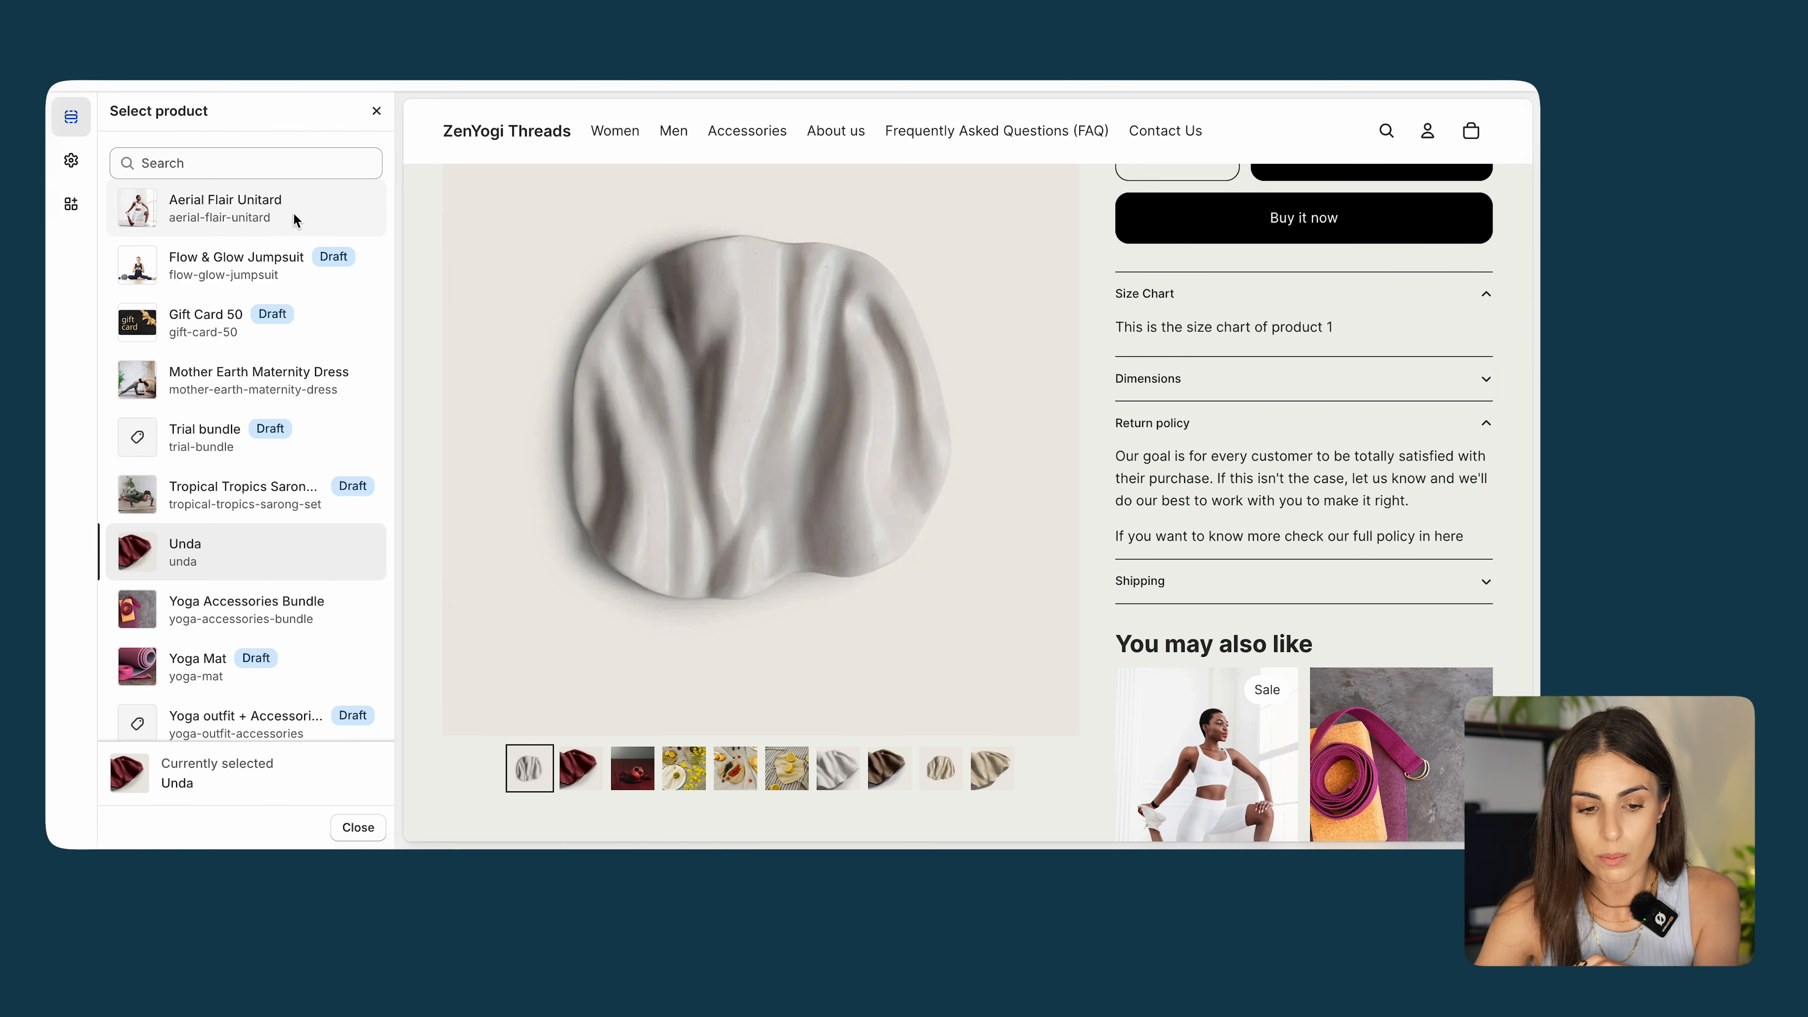
left_click(292, 212)
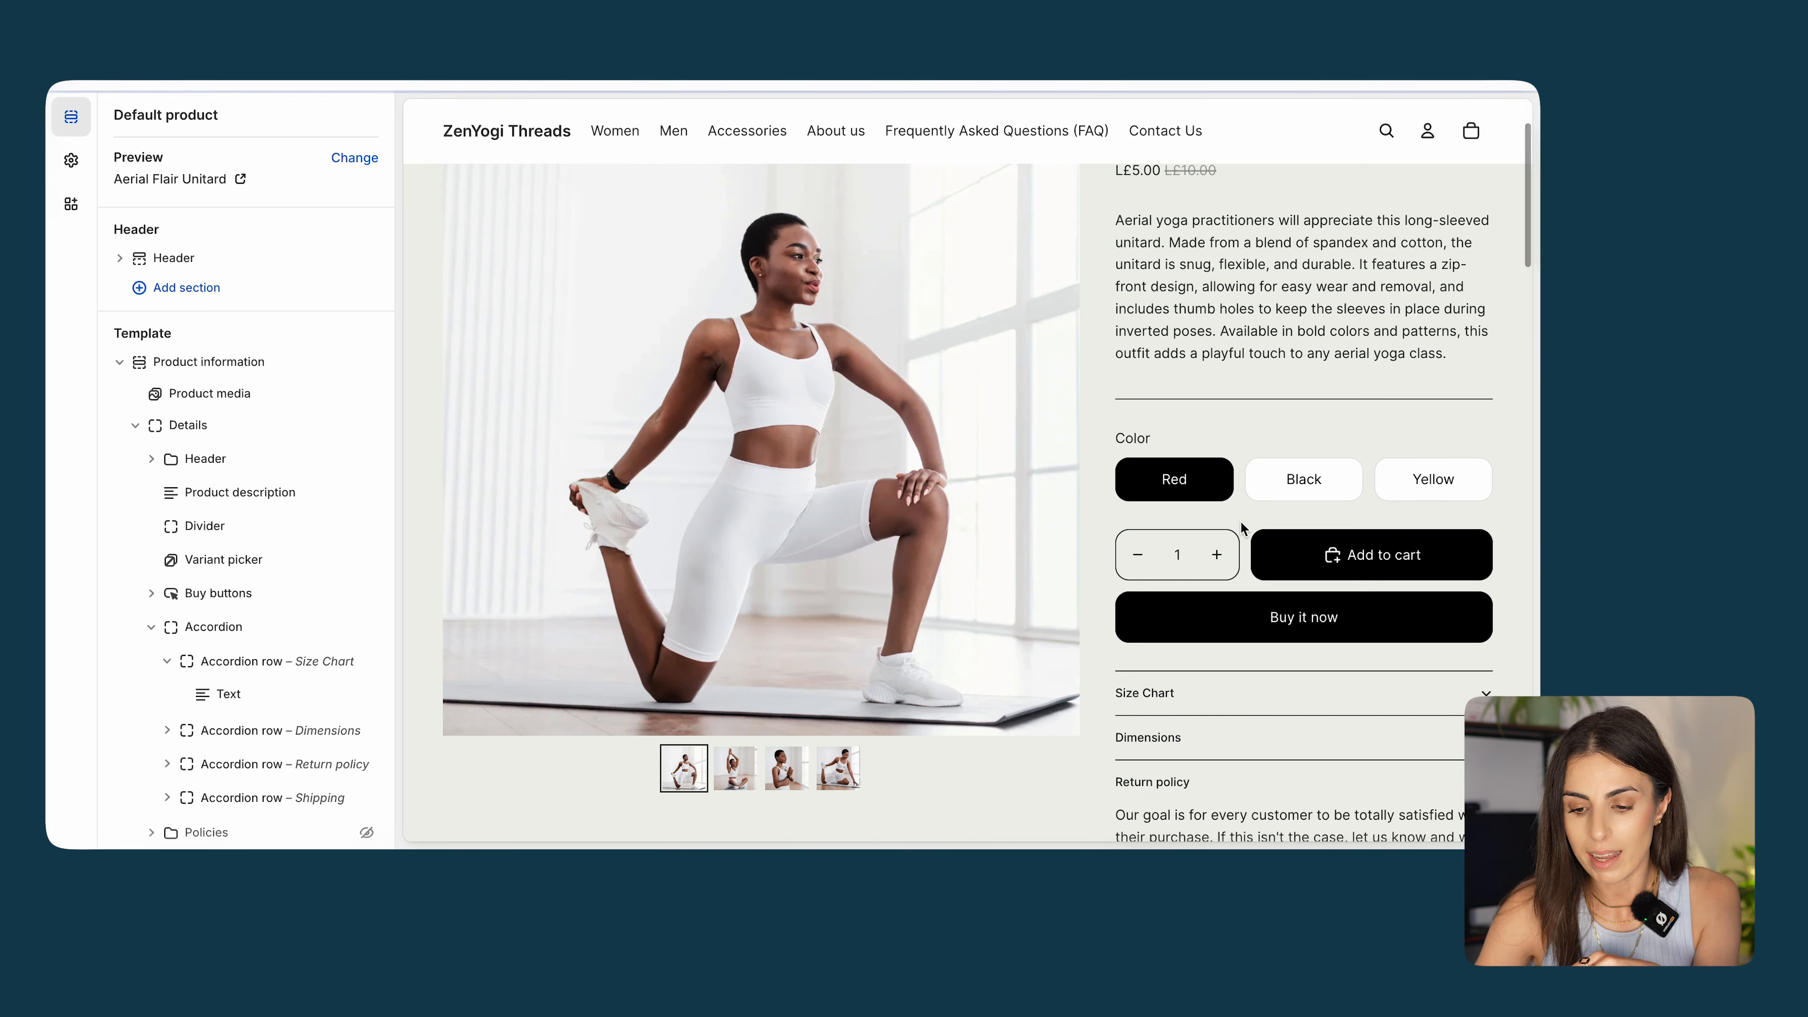
scroll(1241, 520, "down", 6)
left_click(1210, 239)
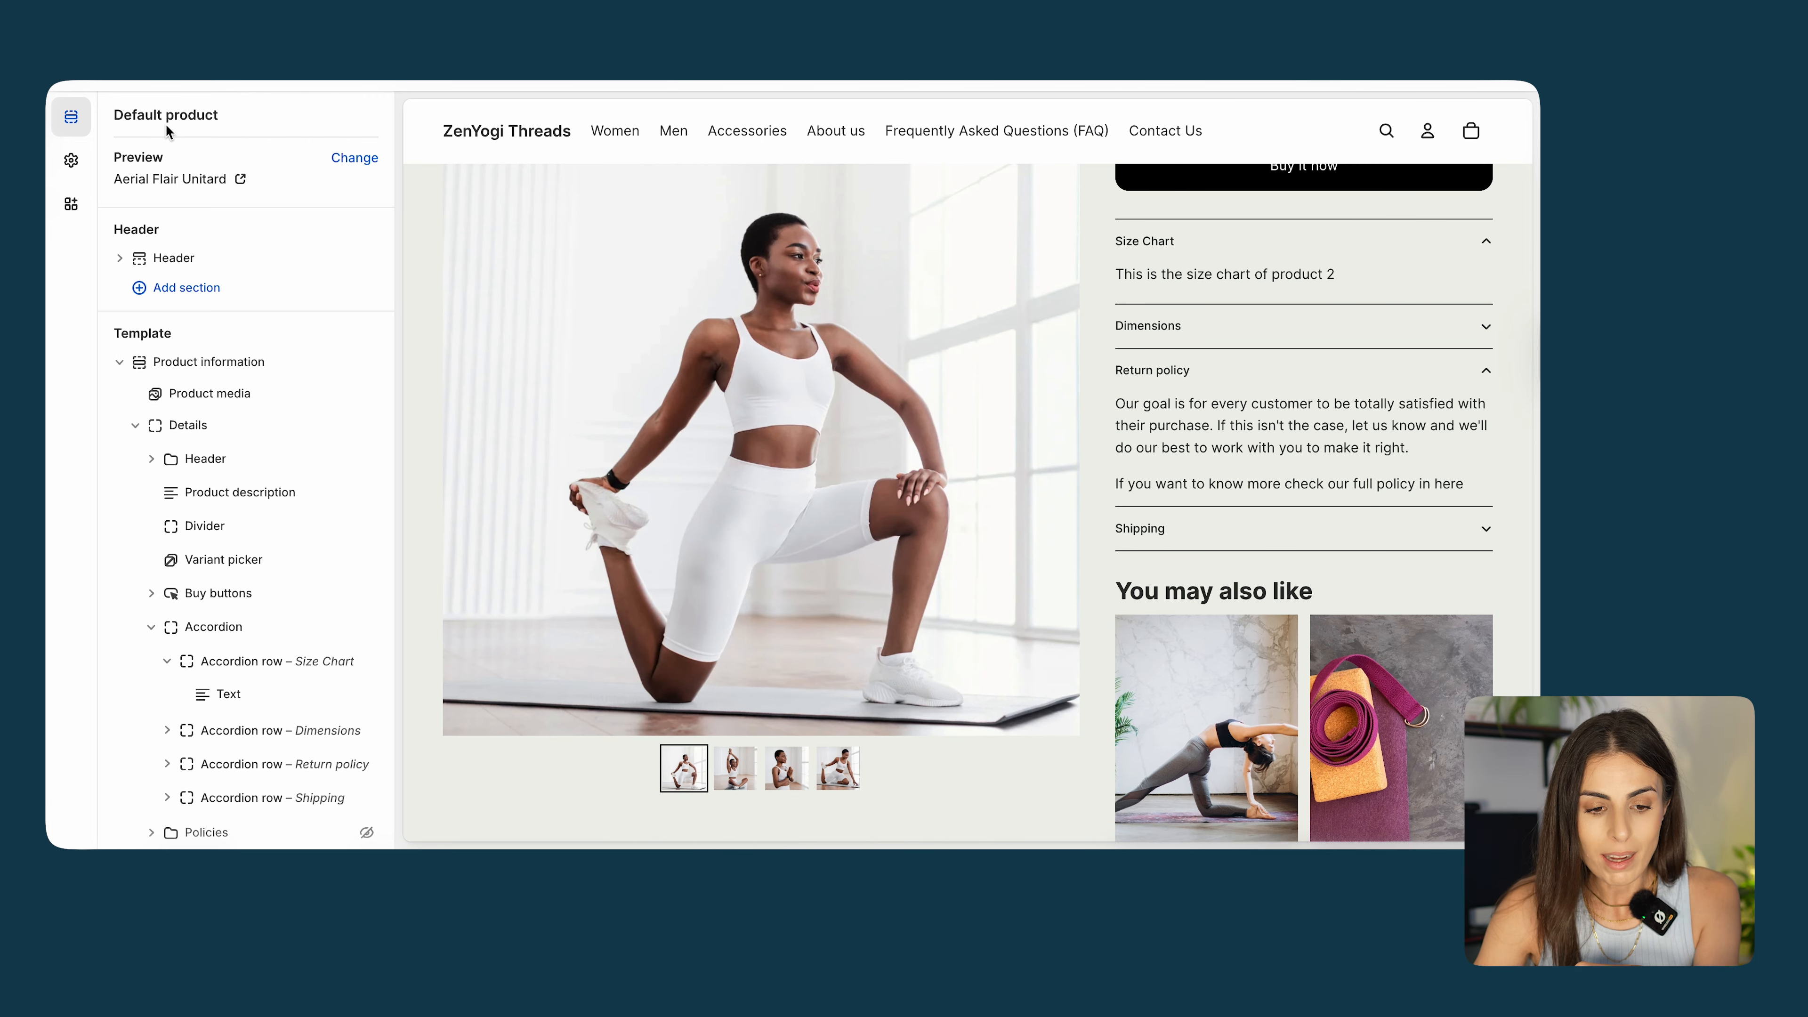
Switch the template preview back to Unda and open the Size Chart accordion row's text block.
left_click(343, 158)
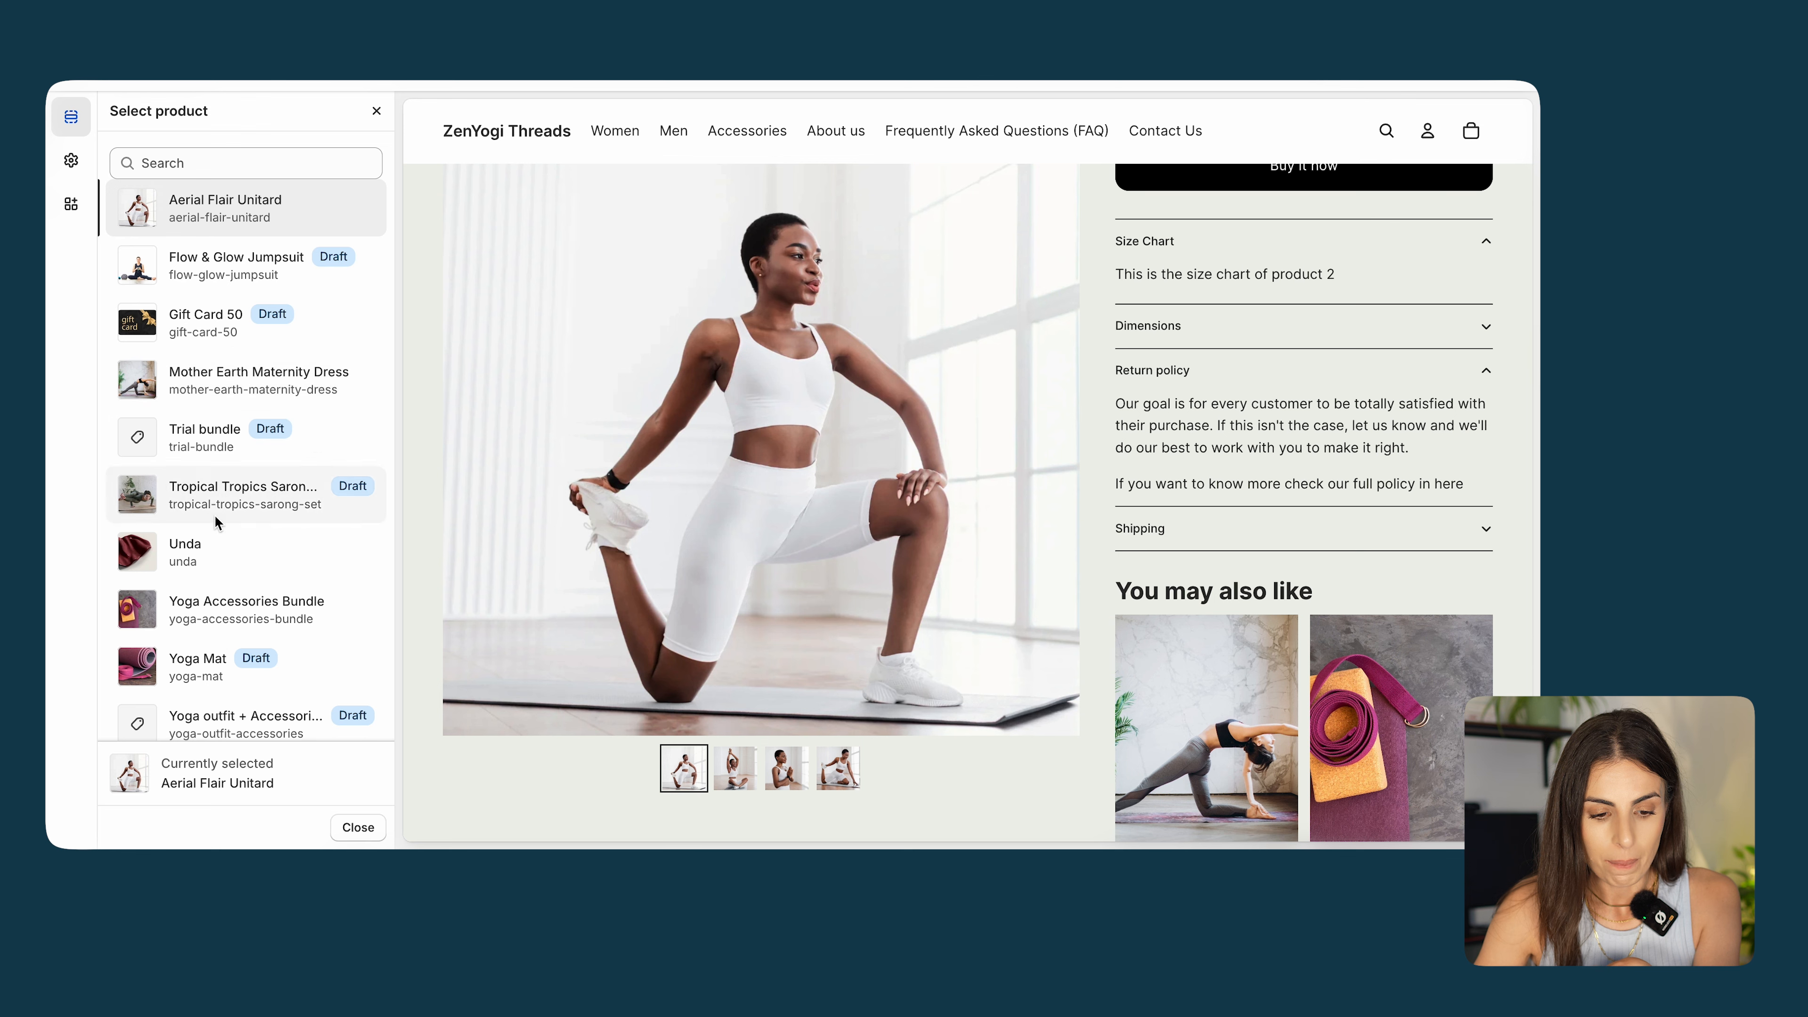
left_click(209, 561)
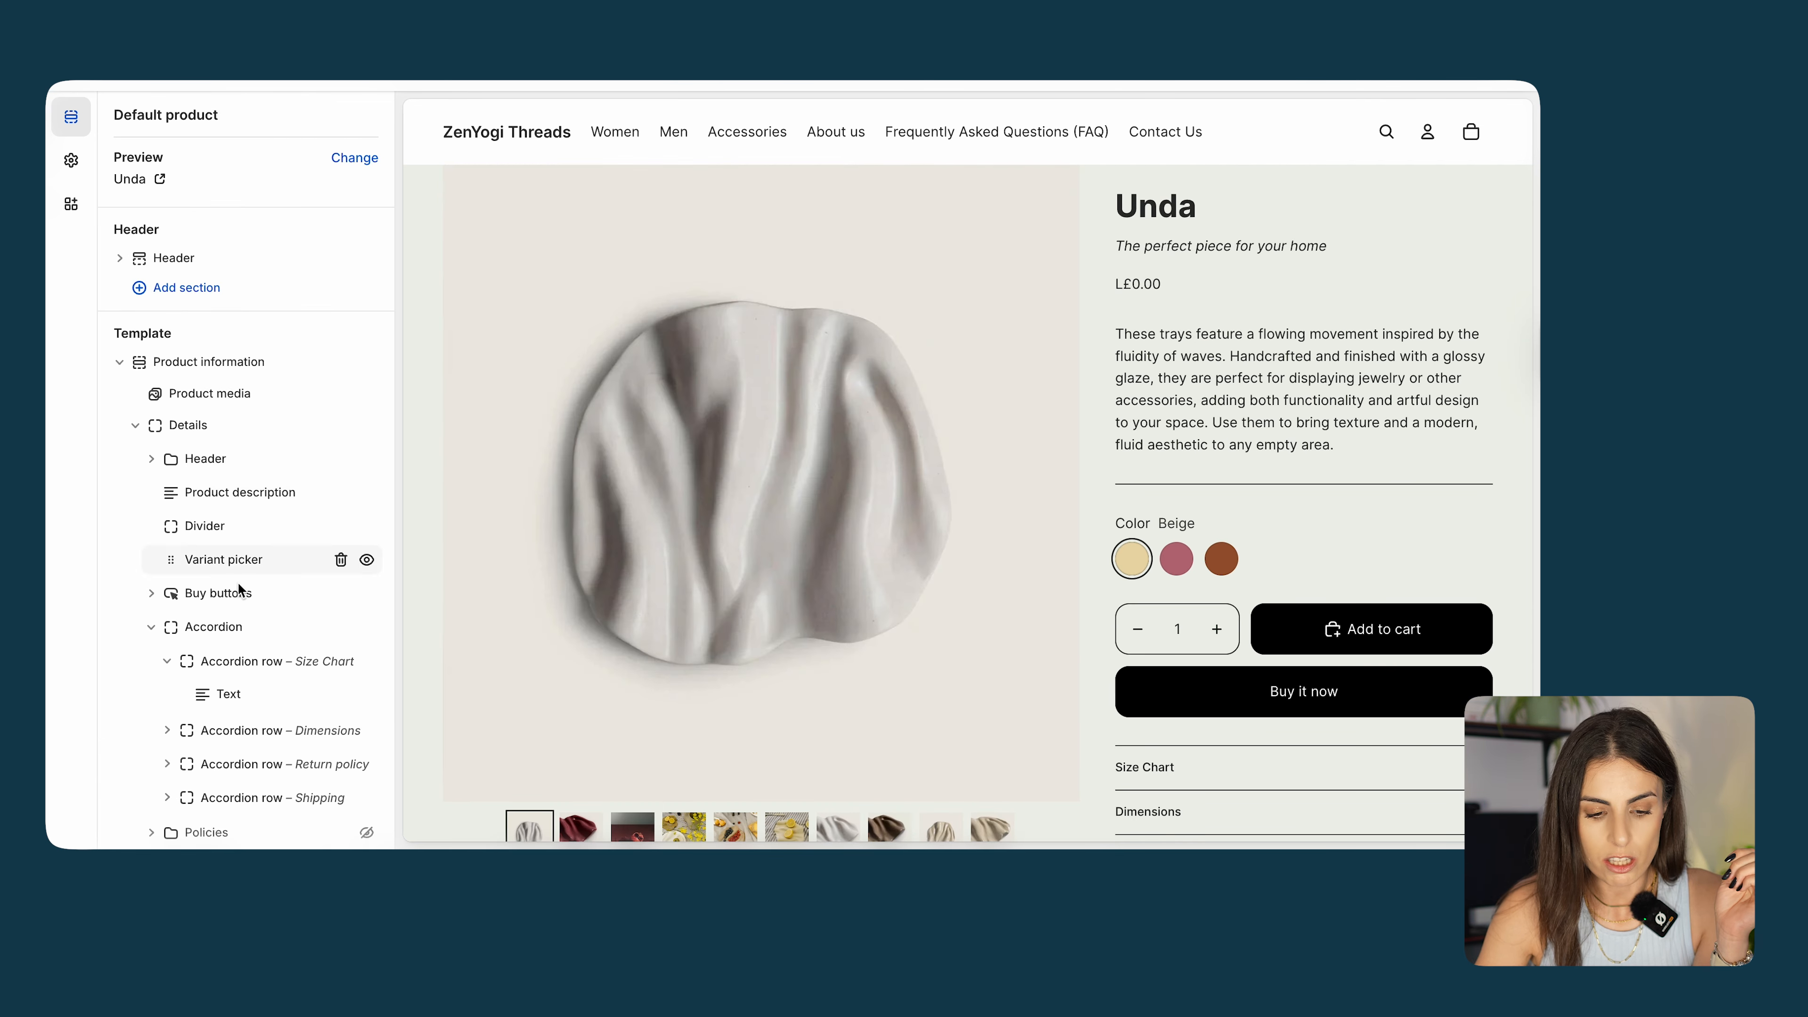
left_click(243, 664)
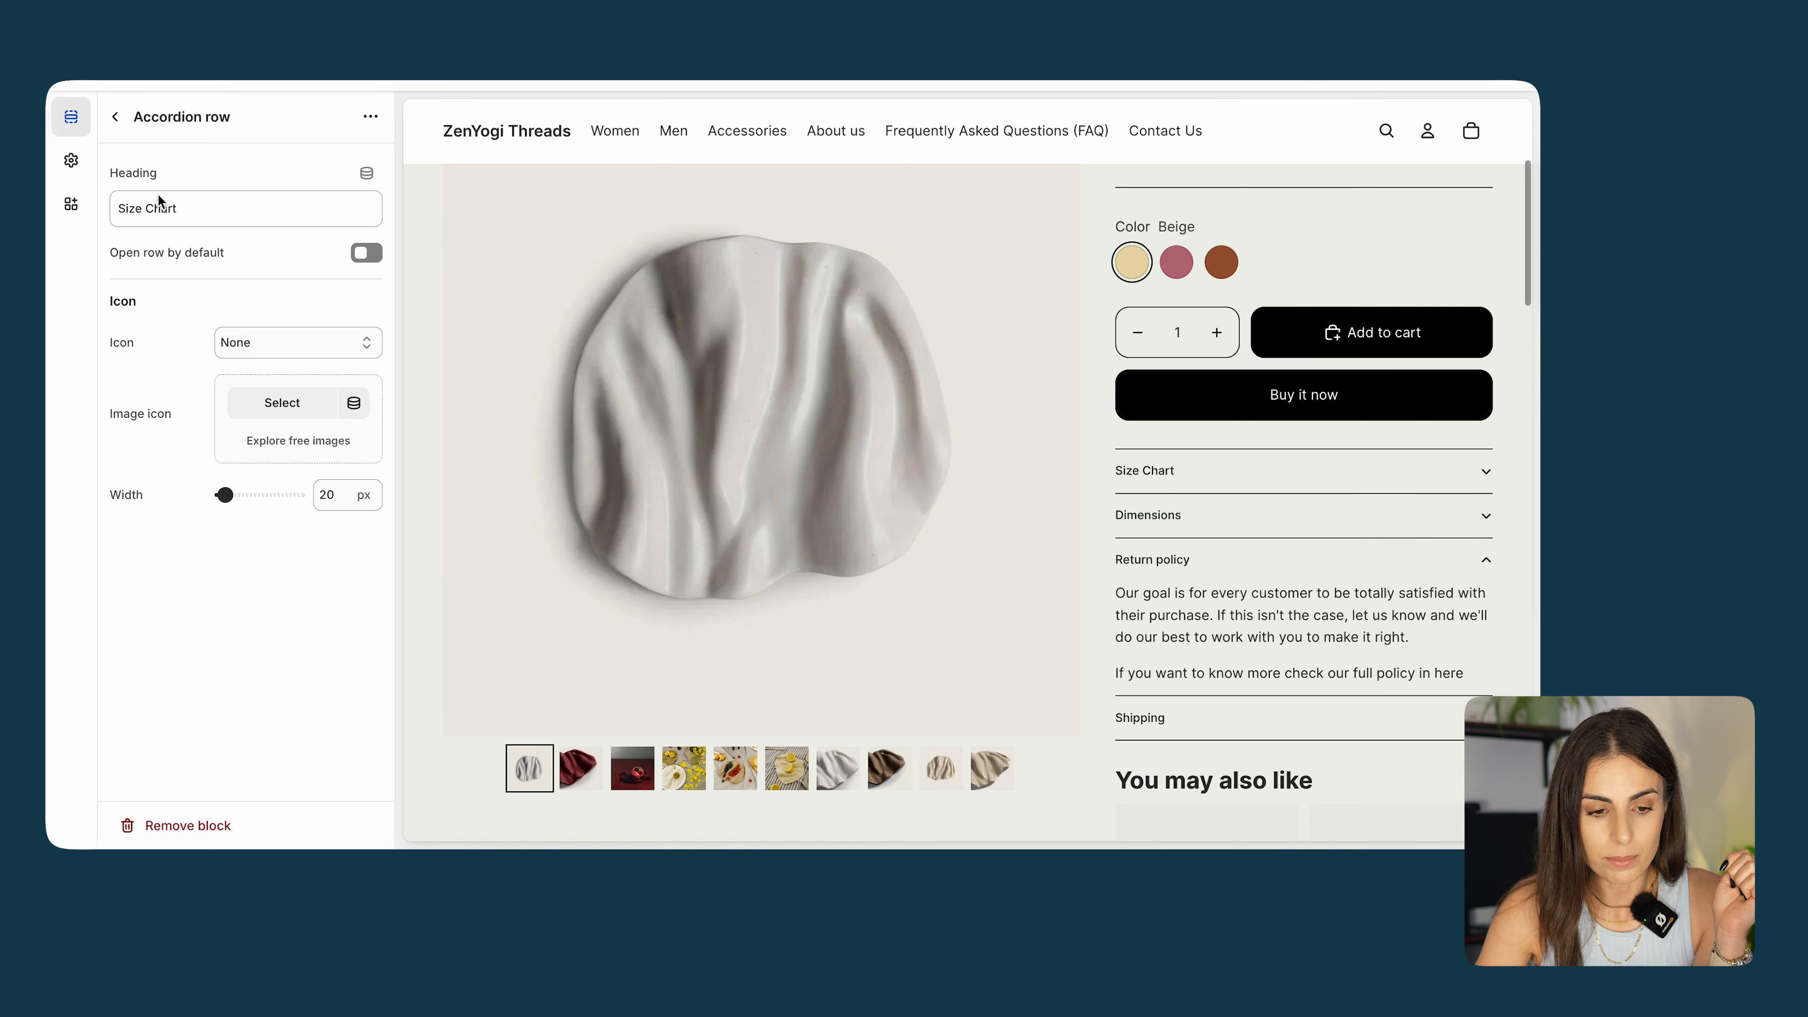
left_click(117, 115)
left_click(302, 703)
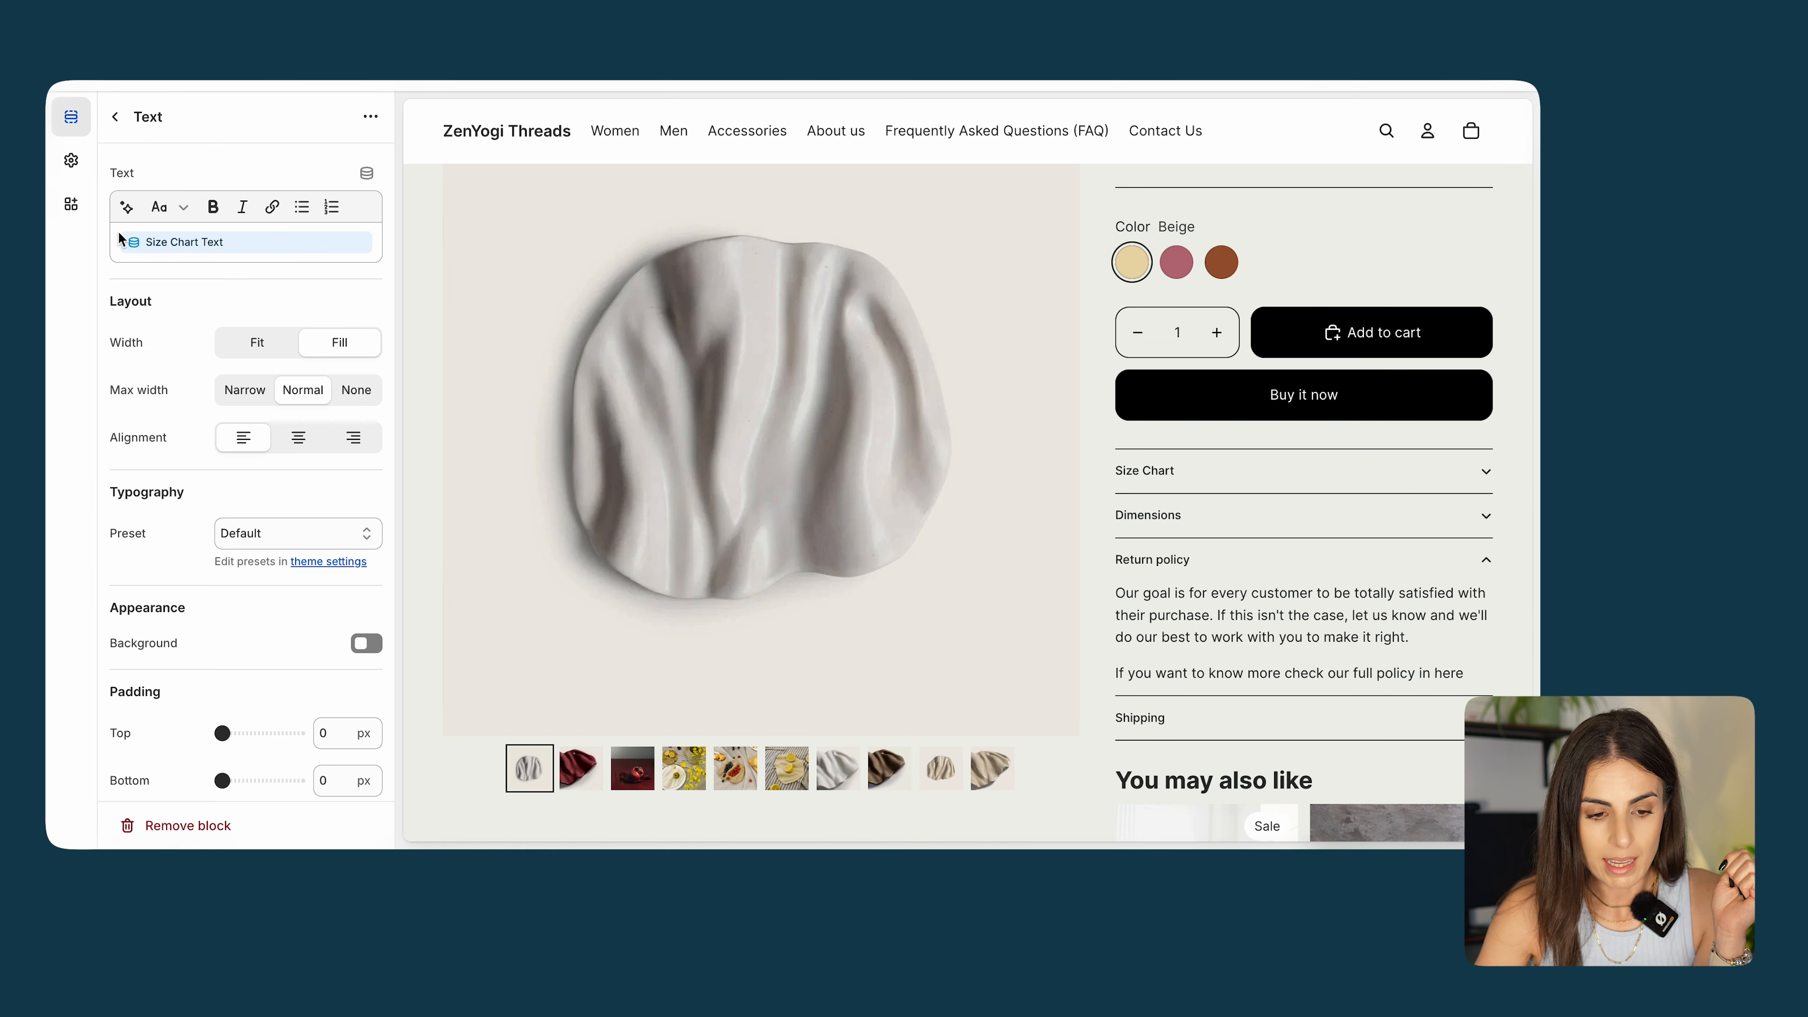
Try adding "This is the trial verison" before the Size Chart Text metafield in the text block, and delete that added text.
left_click(128, 246)
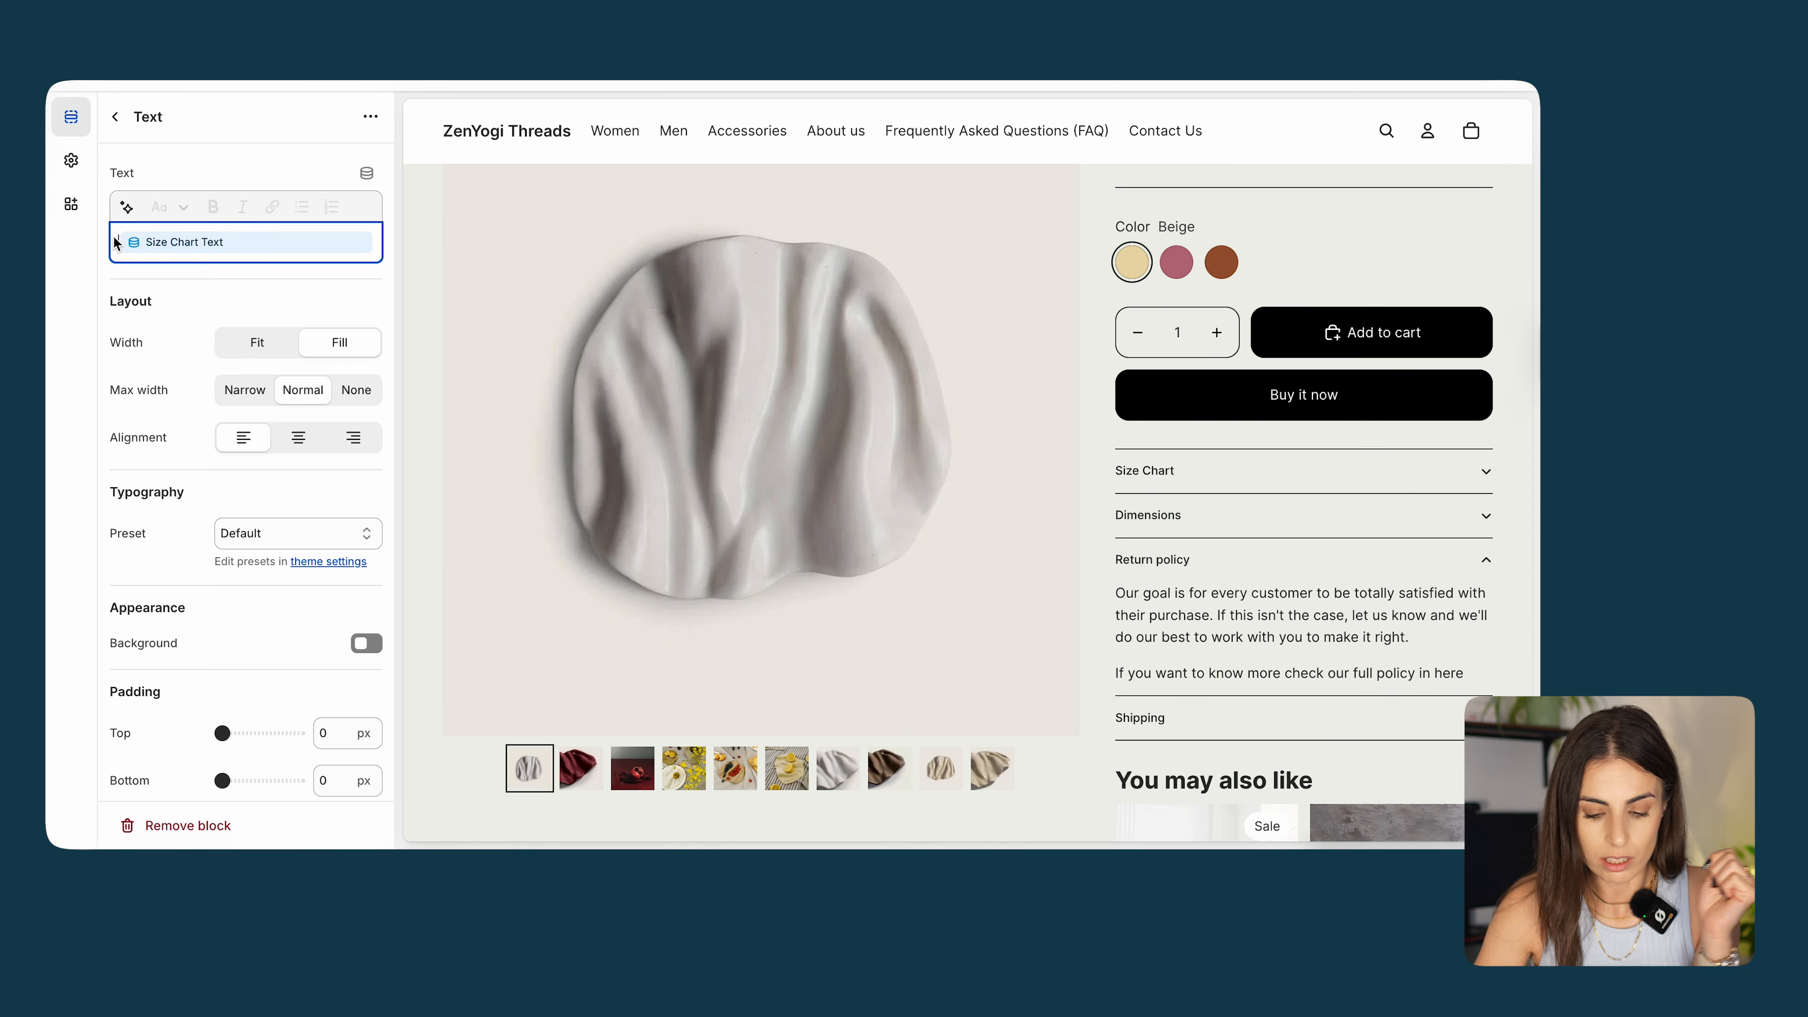
left_click(115, 243)
type("This is the ")
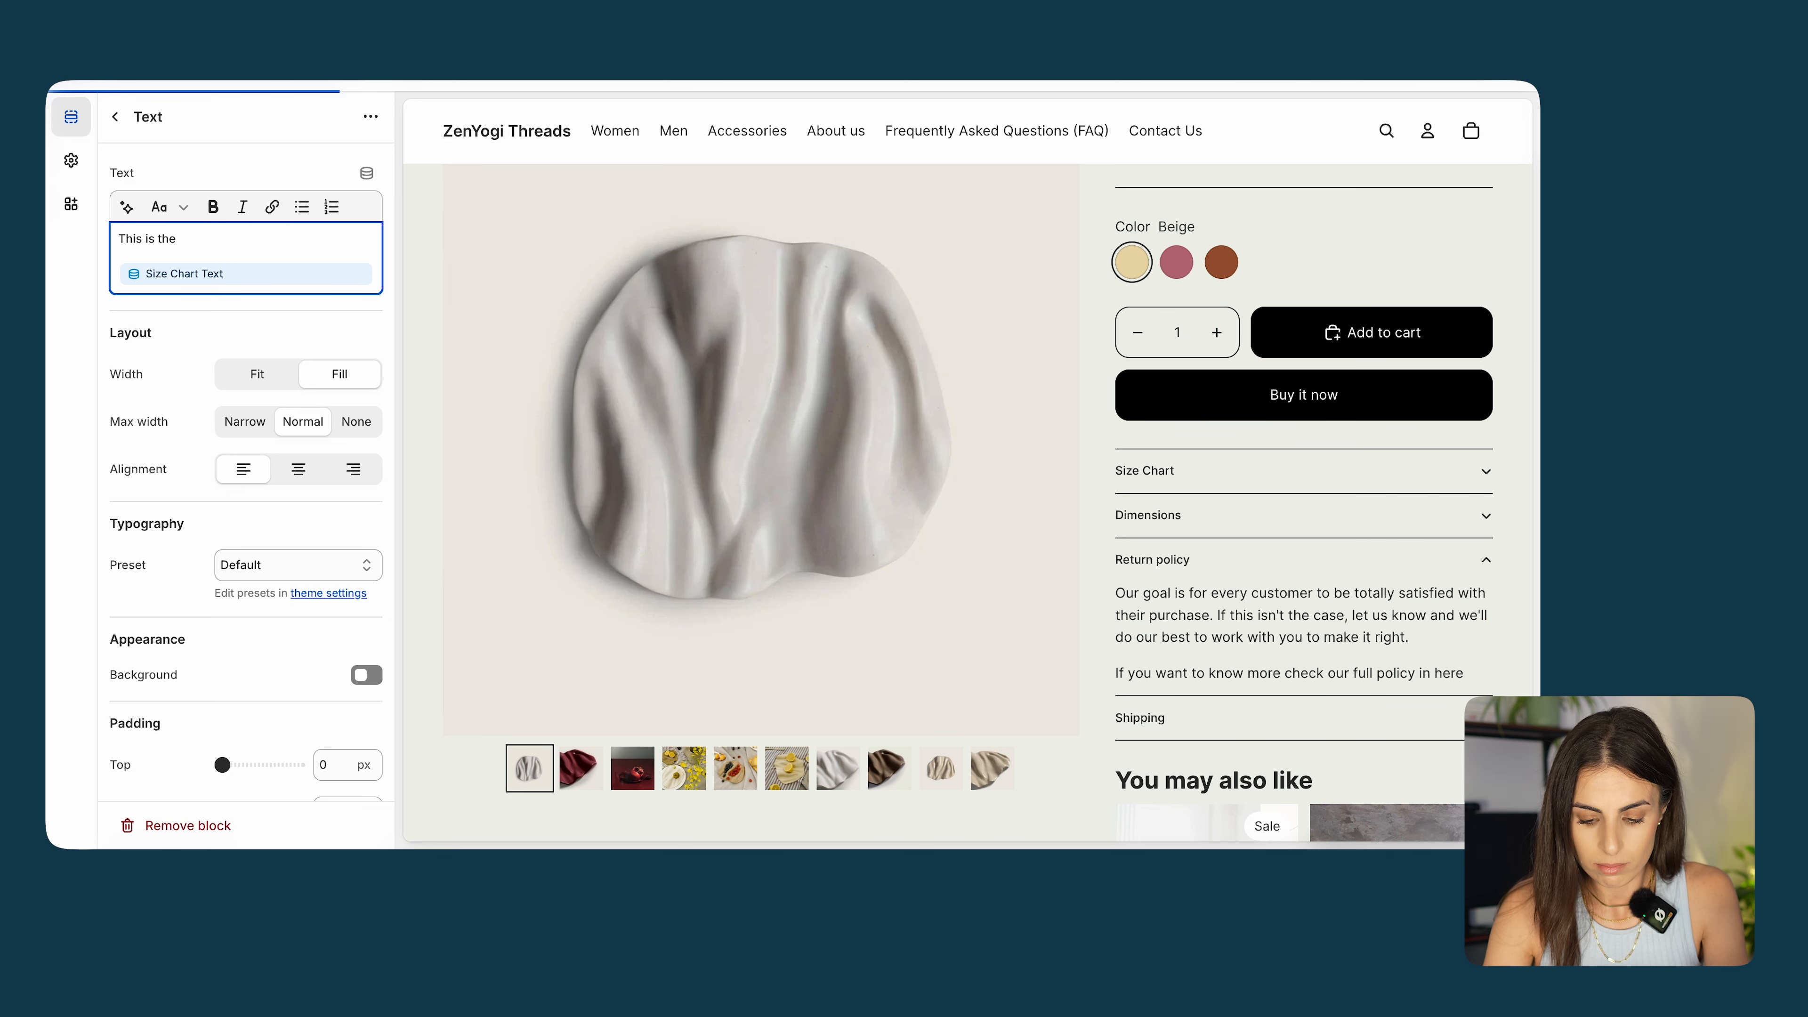
type("trial verison")
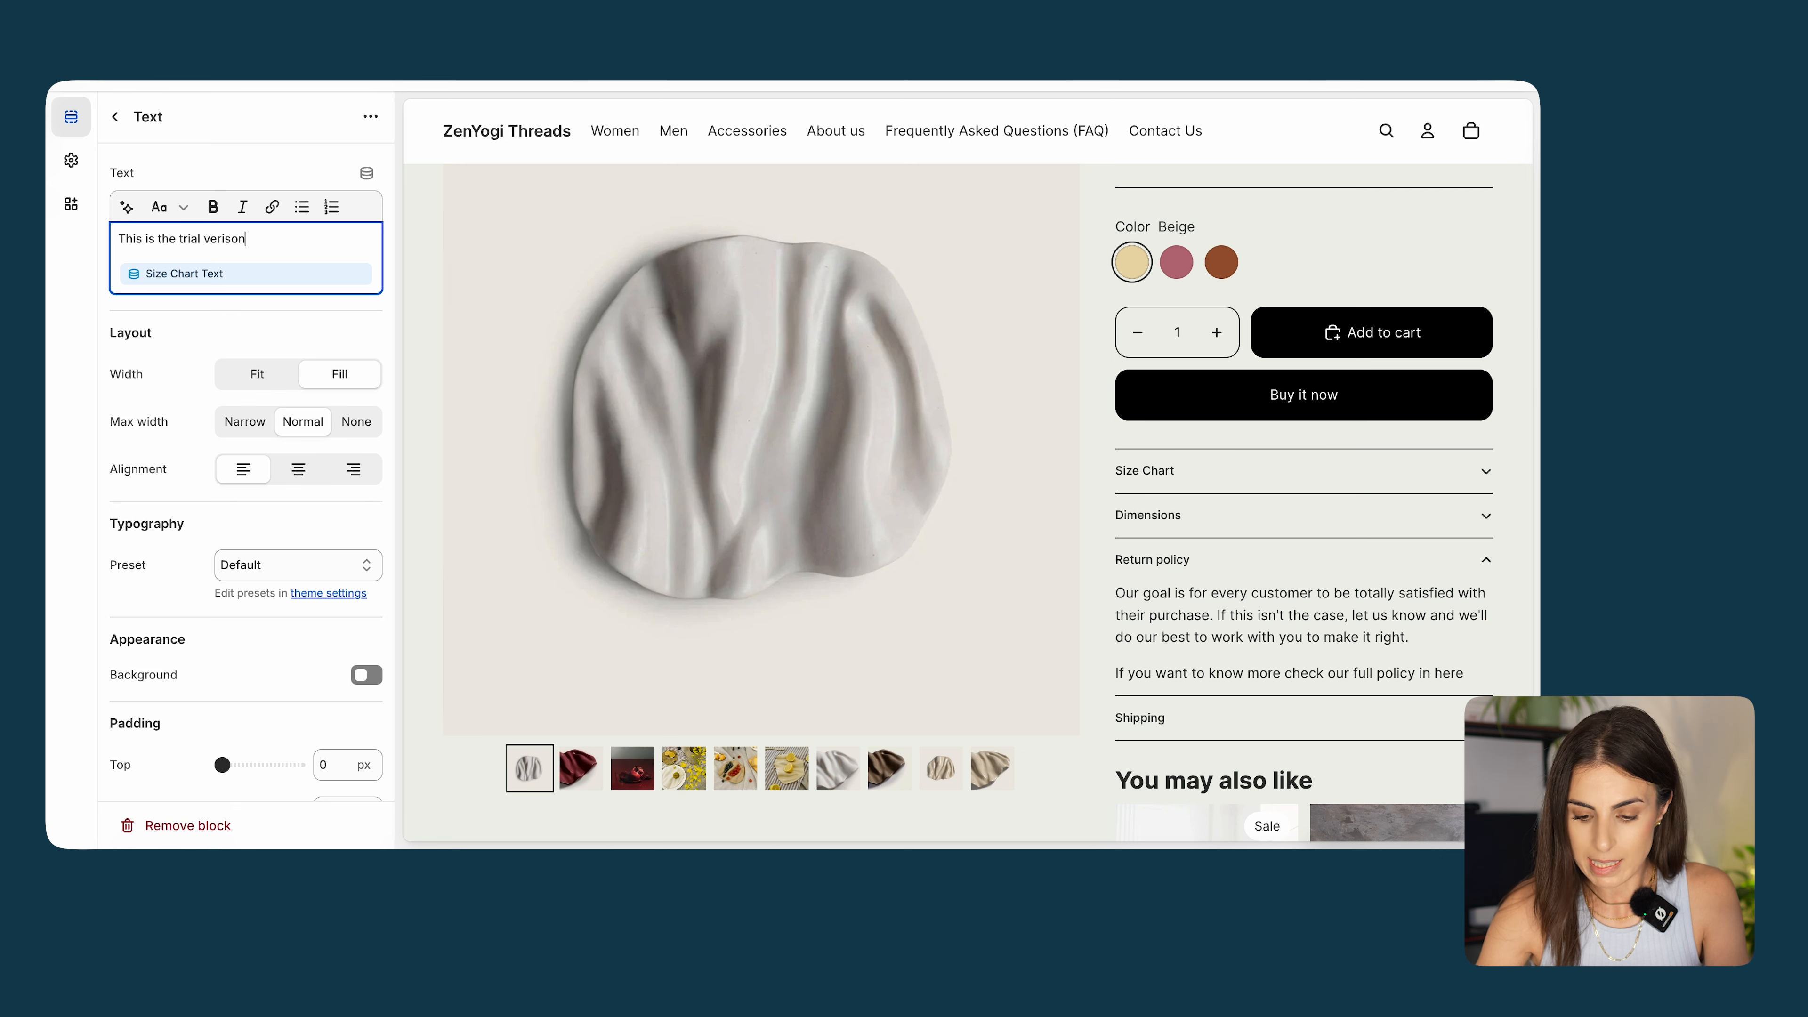
left_click_drag(290, 238, 107, 240)
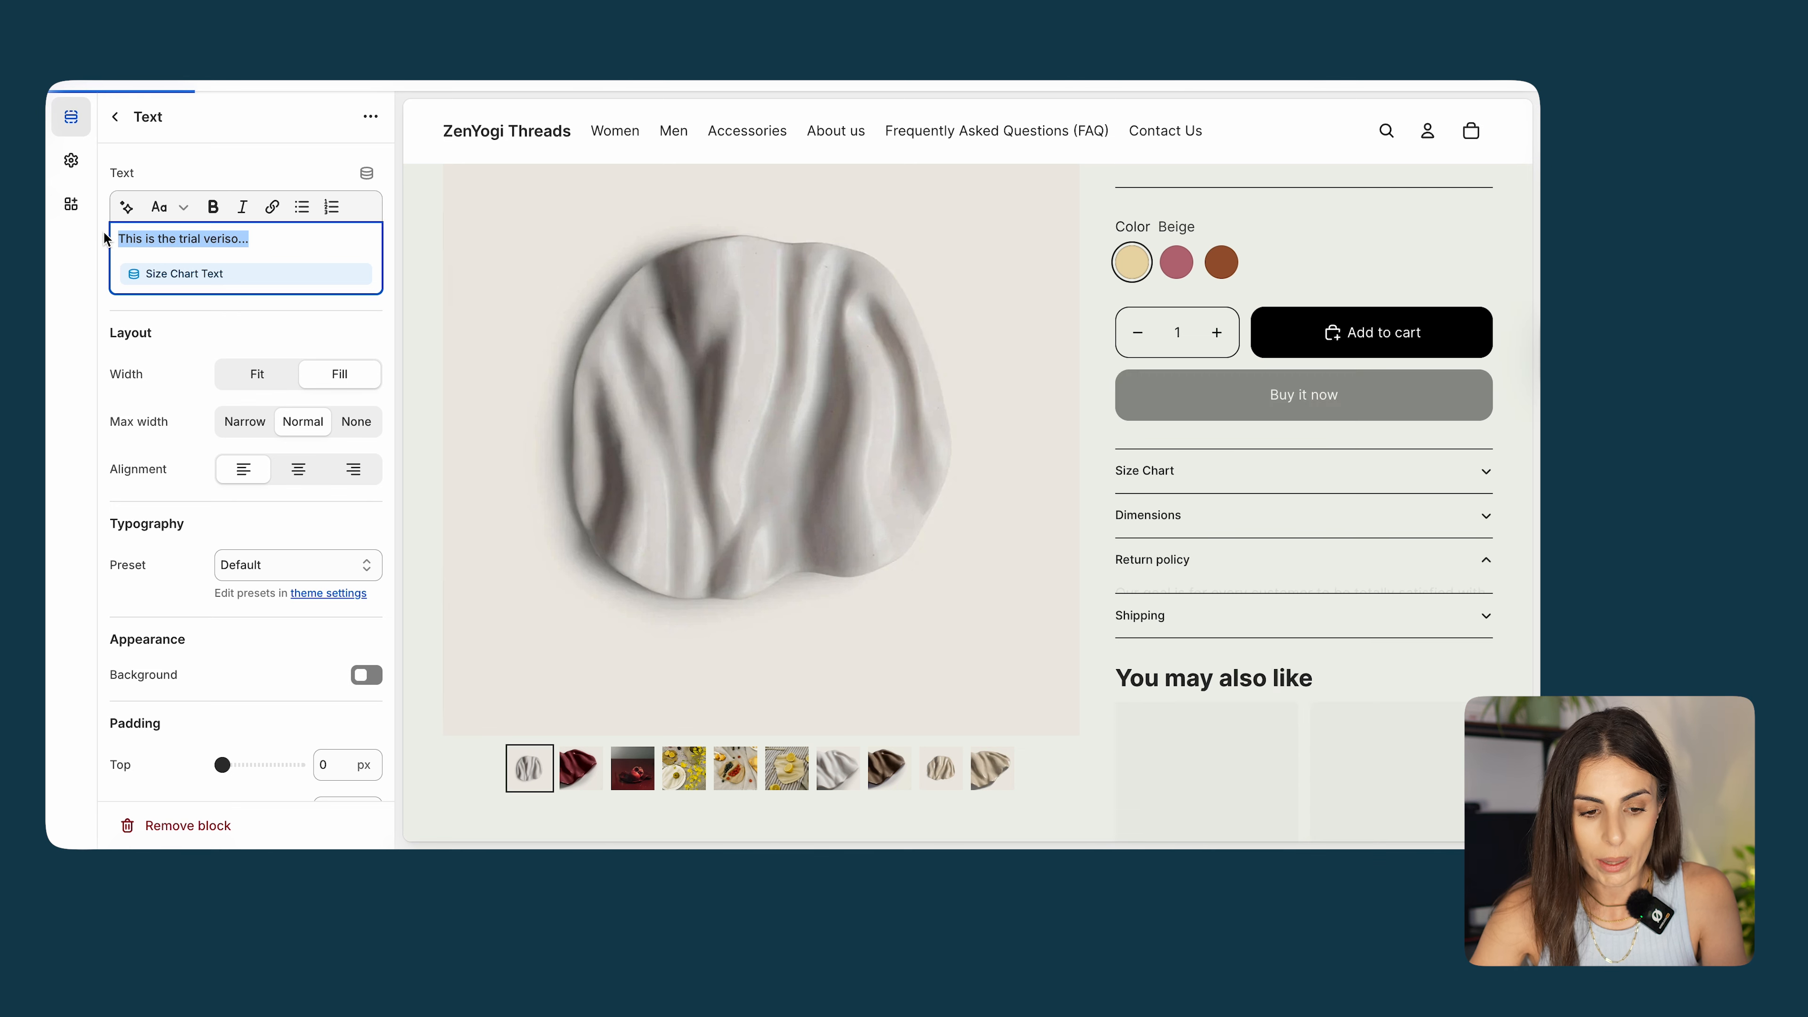
left_click(1173, 489)
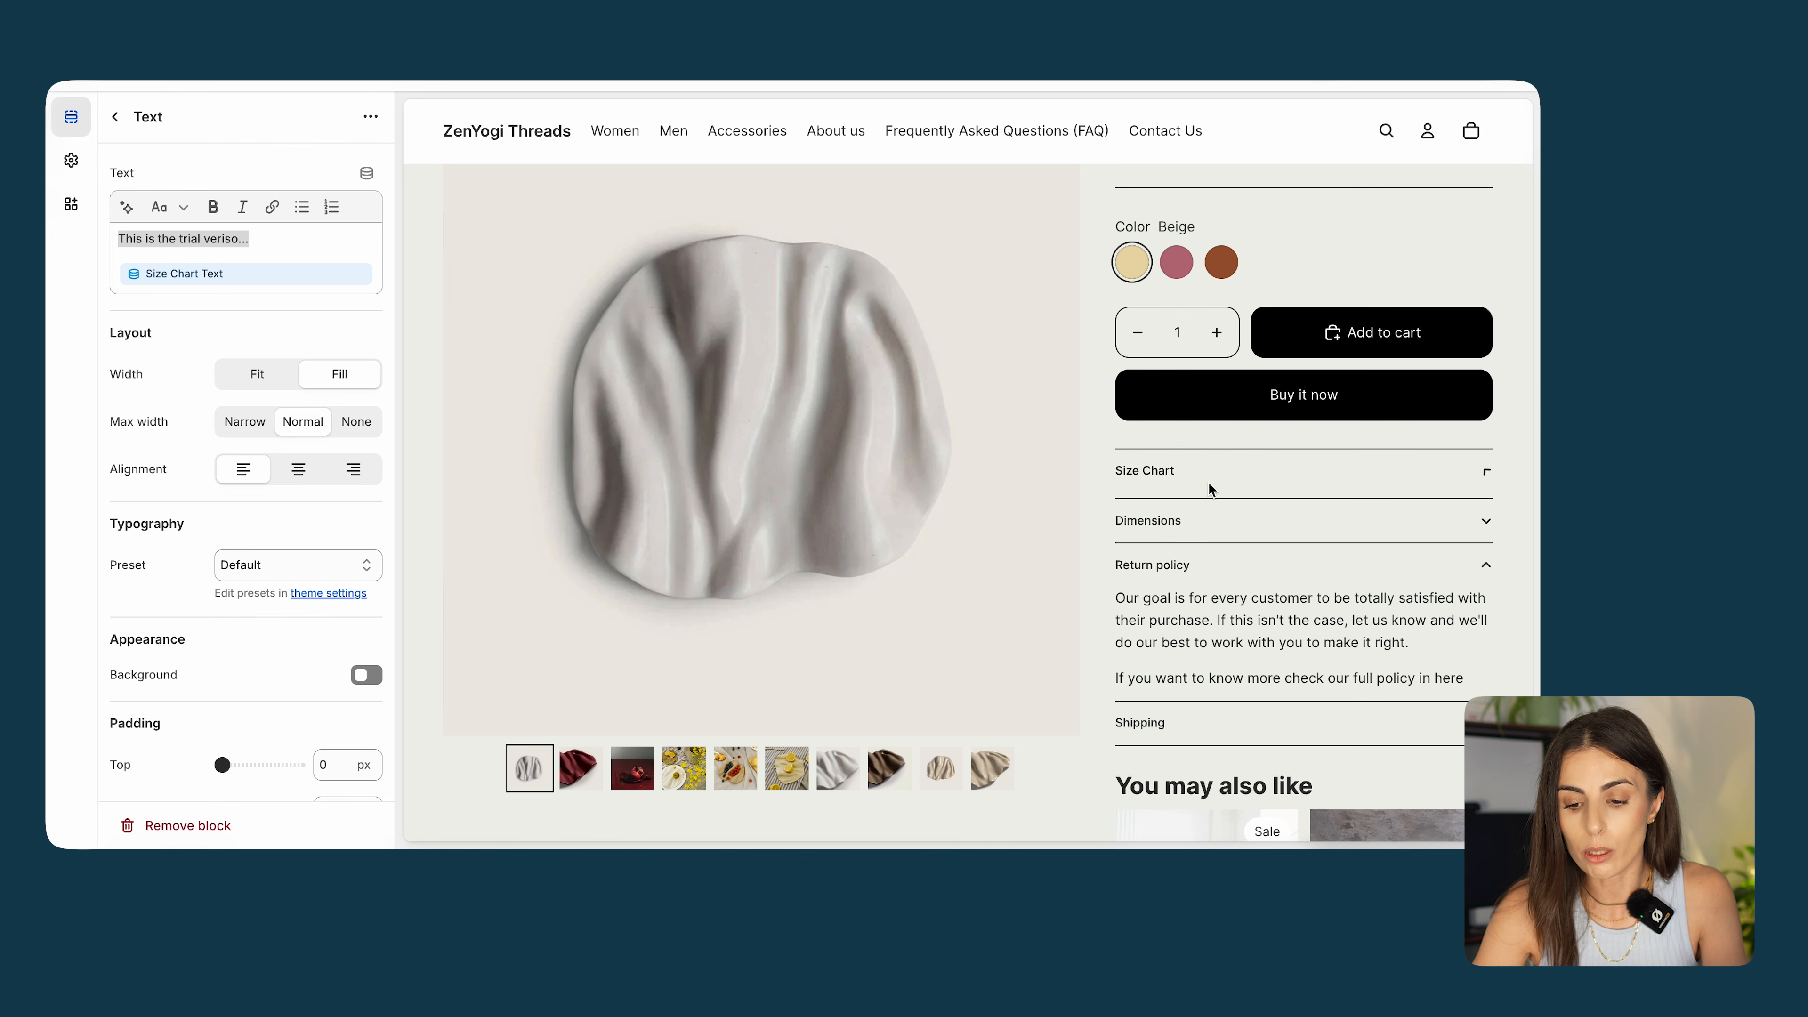
left_click(1207, 489)
key("BackSpace")
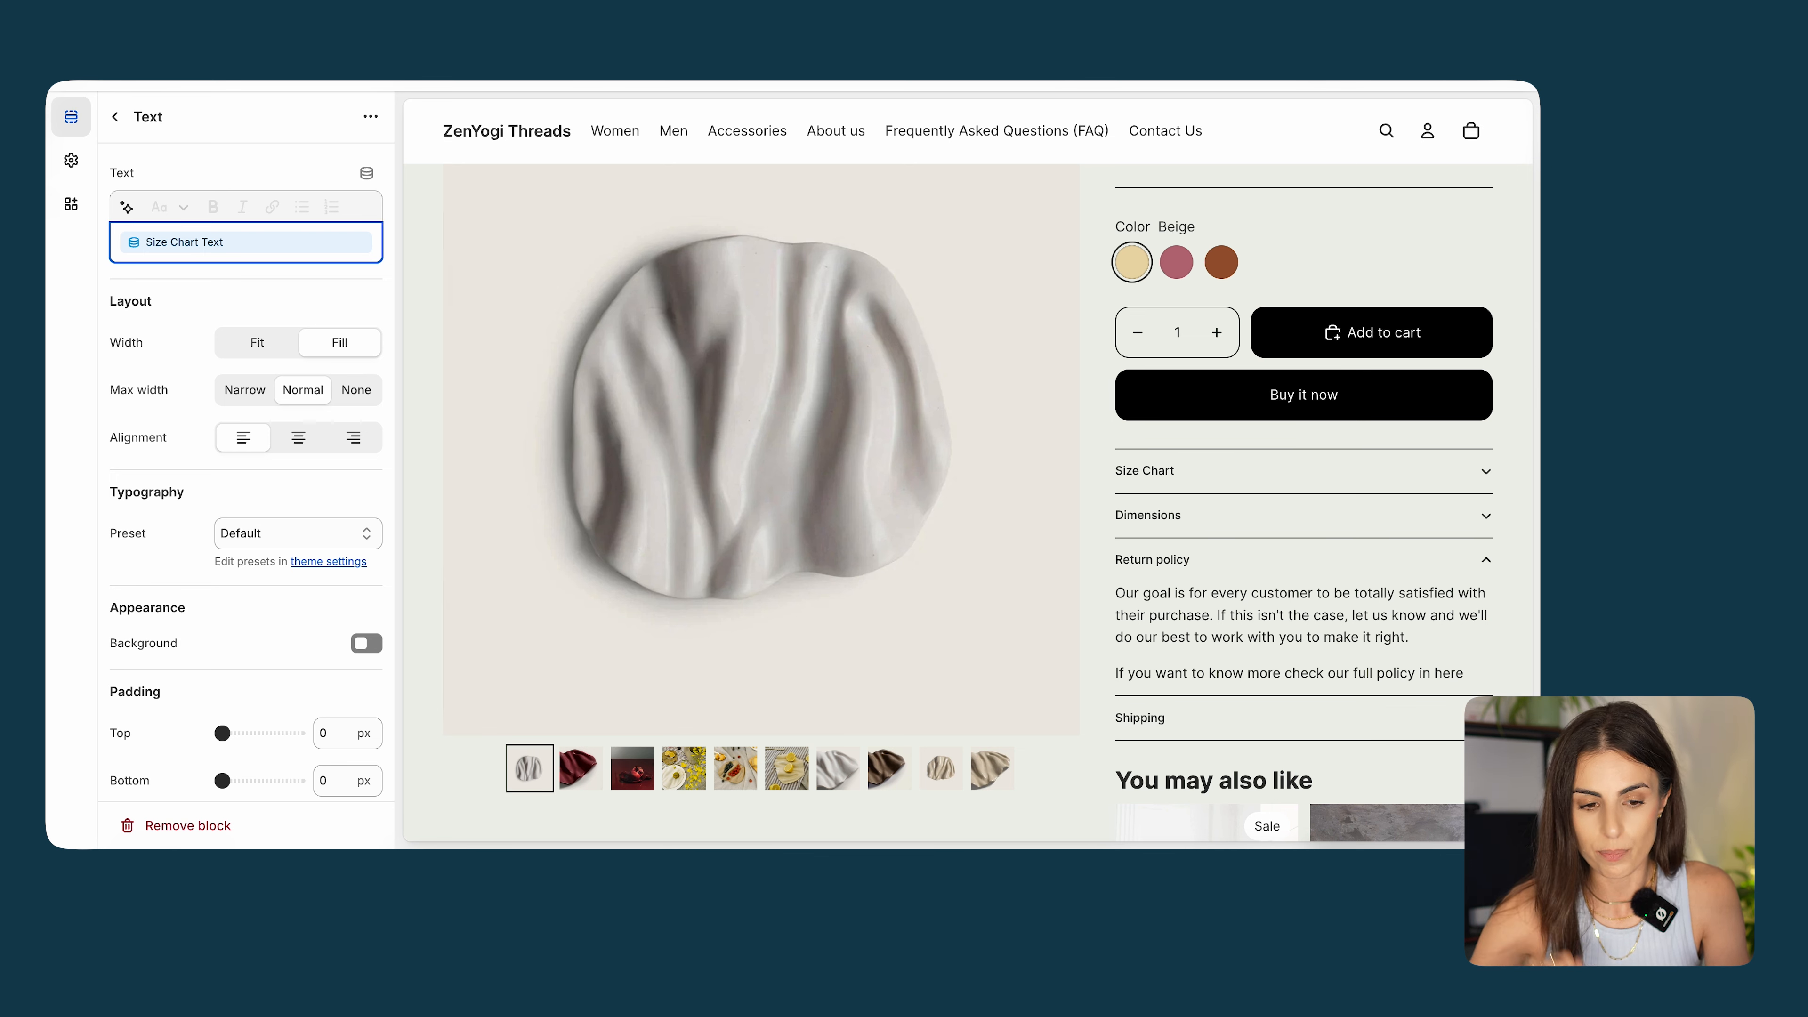
Open the image block settings of the first Image with text section in the Default product template.
left_click(116, 123)
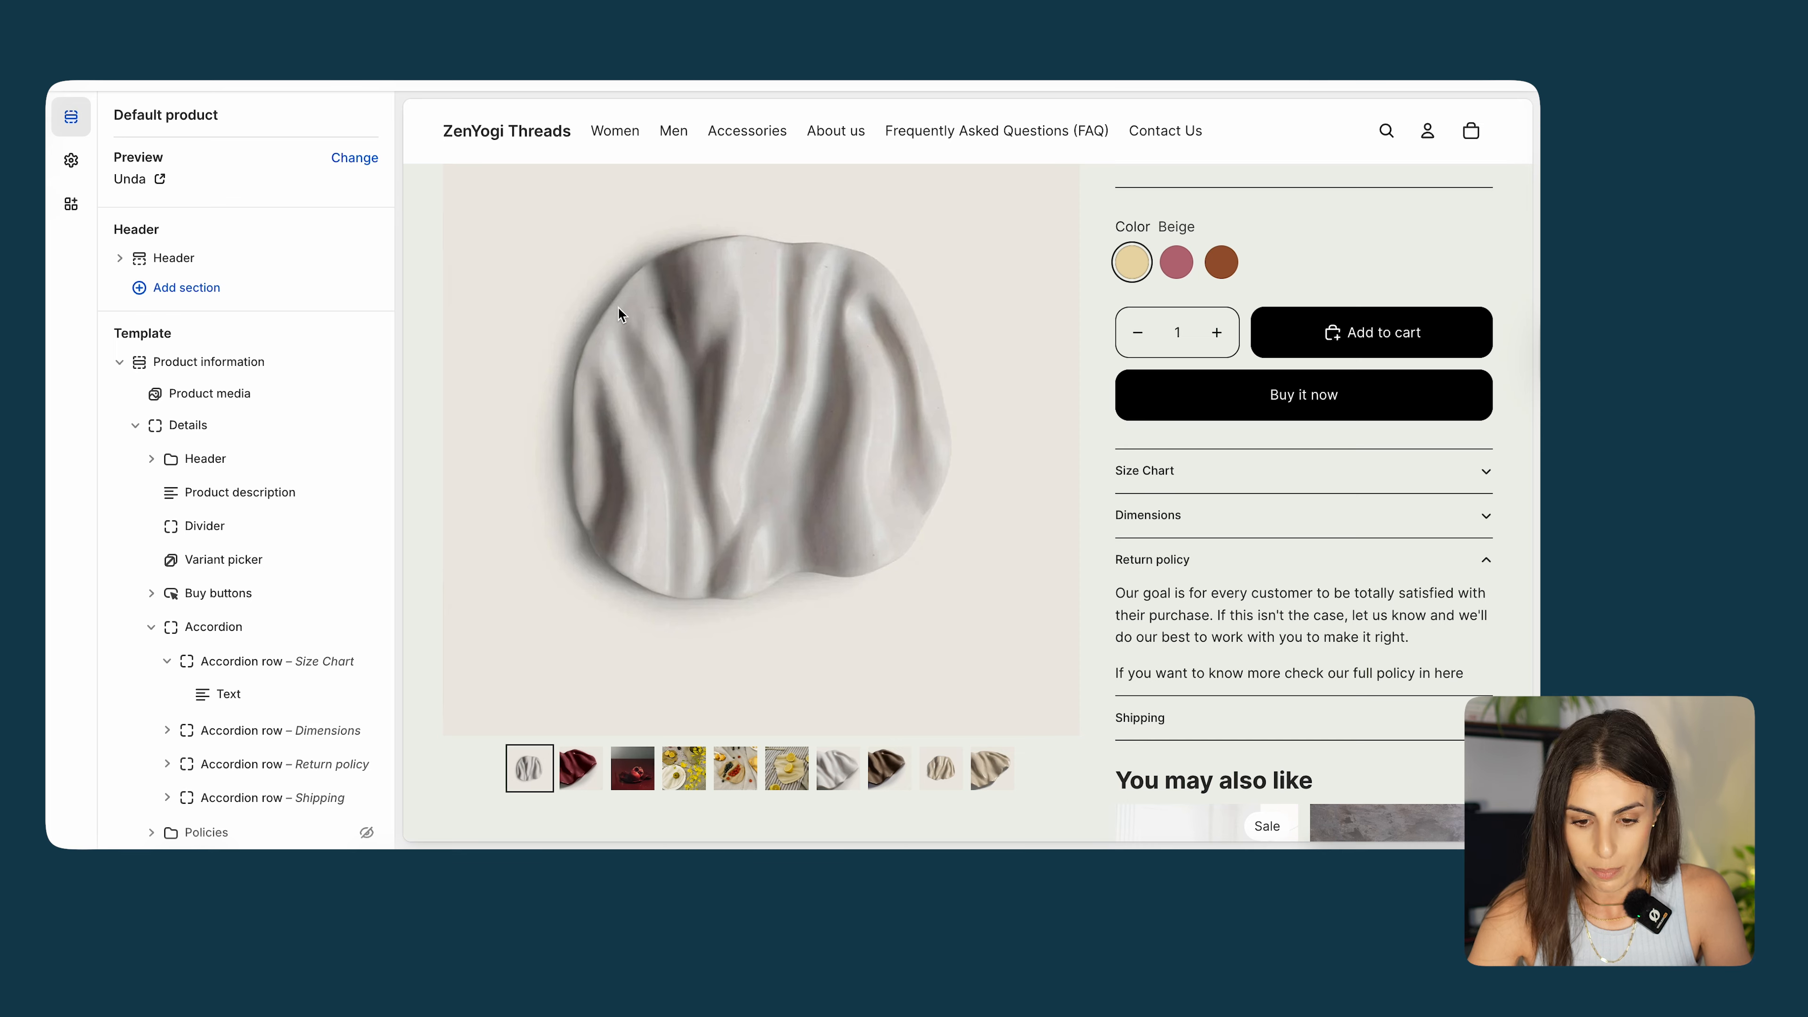
scroll(660, 314, "down", 10)
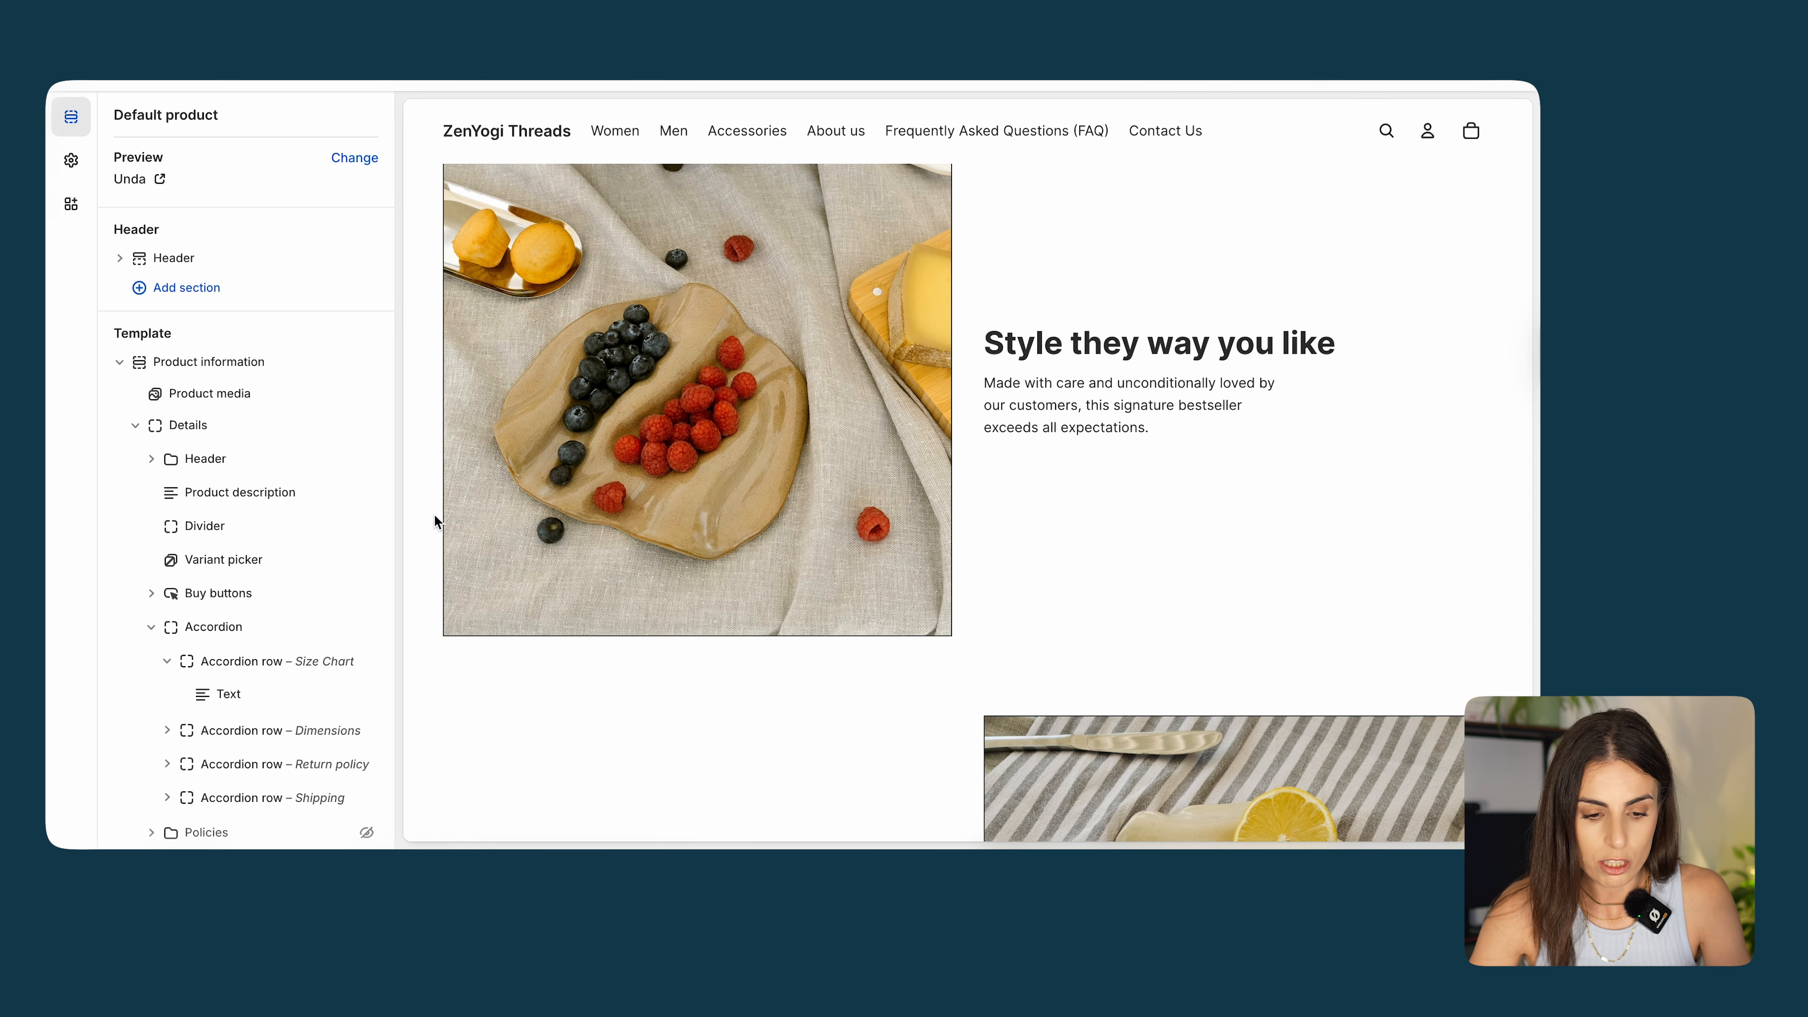
left_click(151, 627)
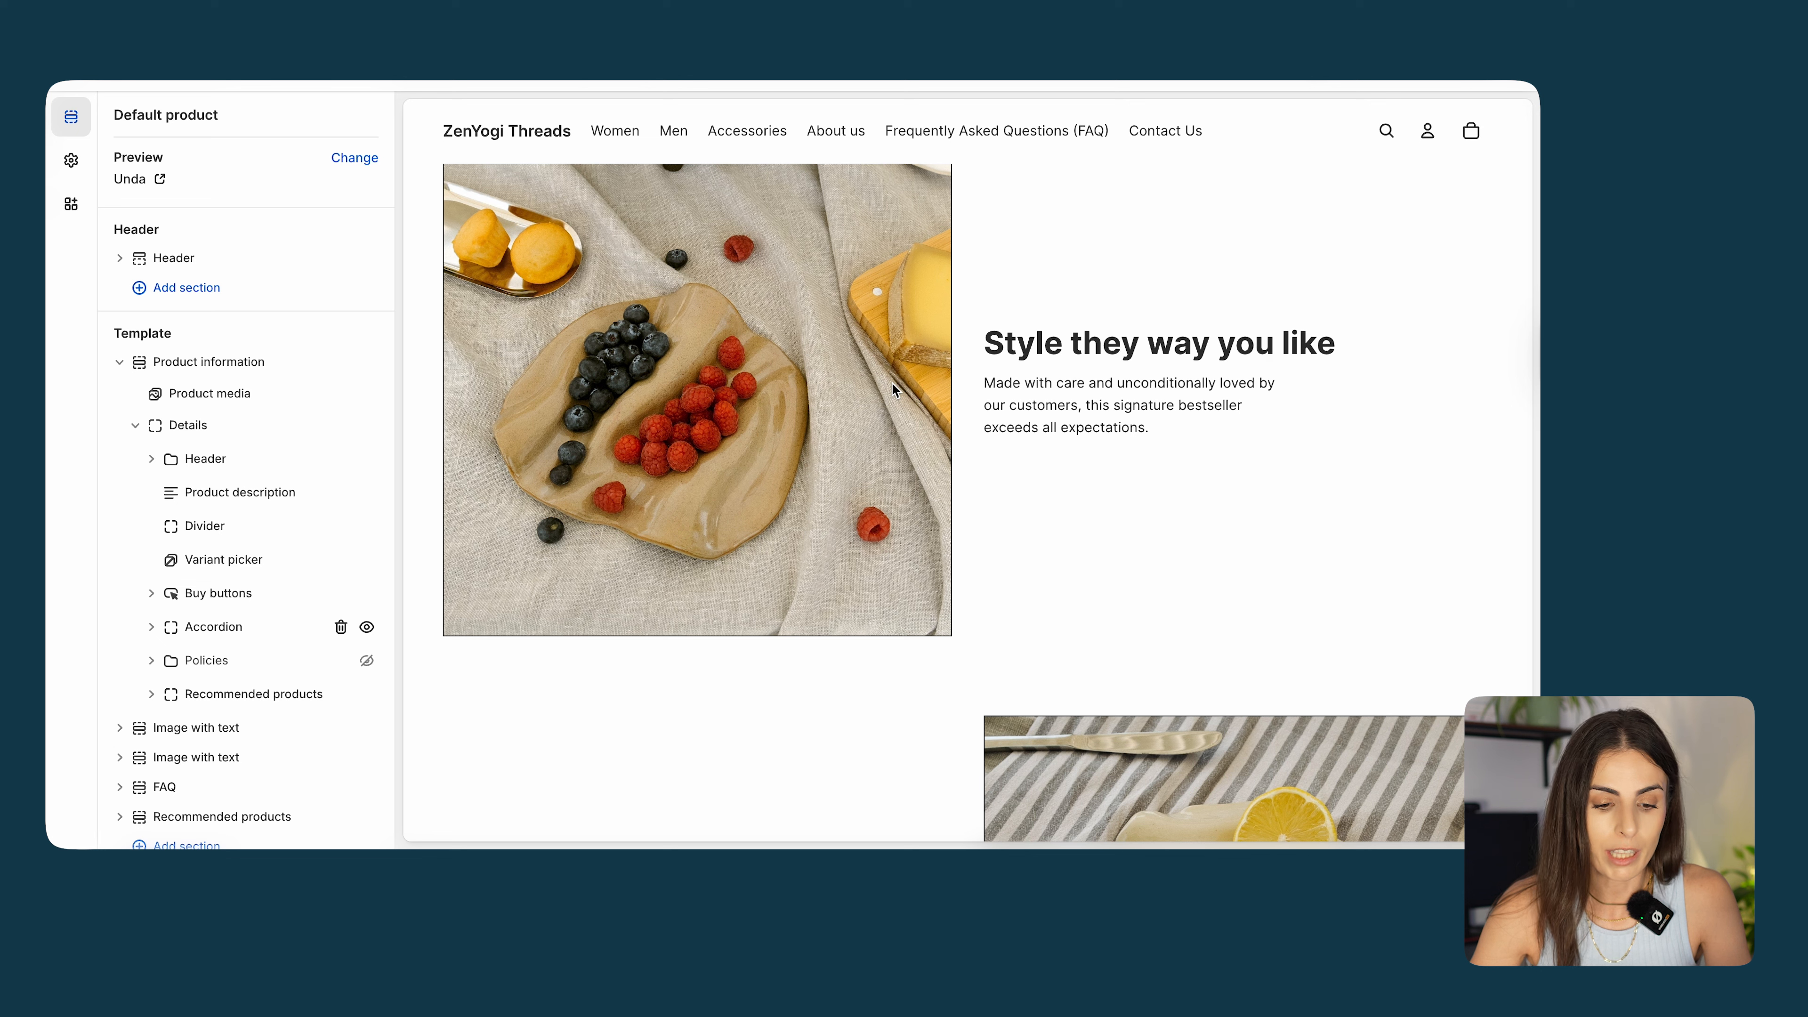
left_click(119, 729)
left_click(187, 483)
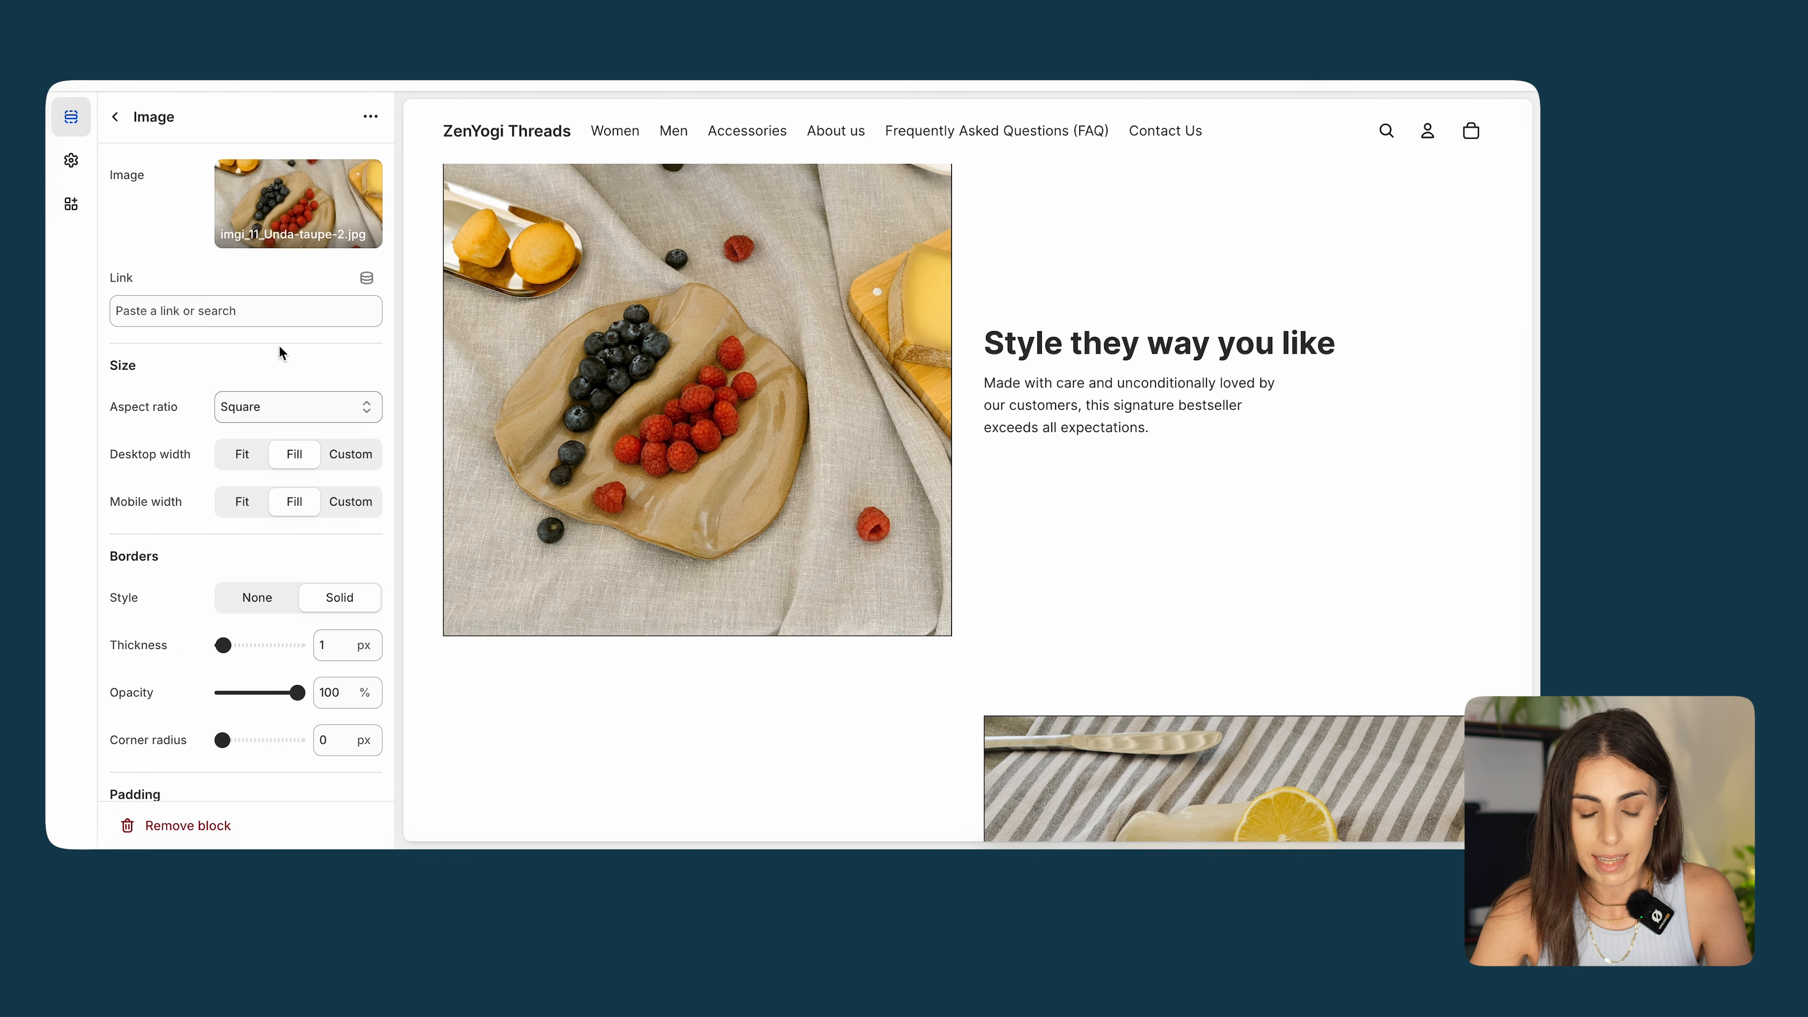
left_click(288, 215)
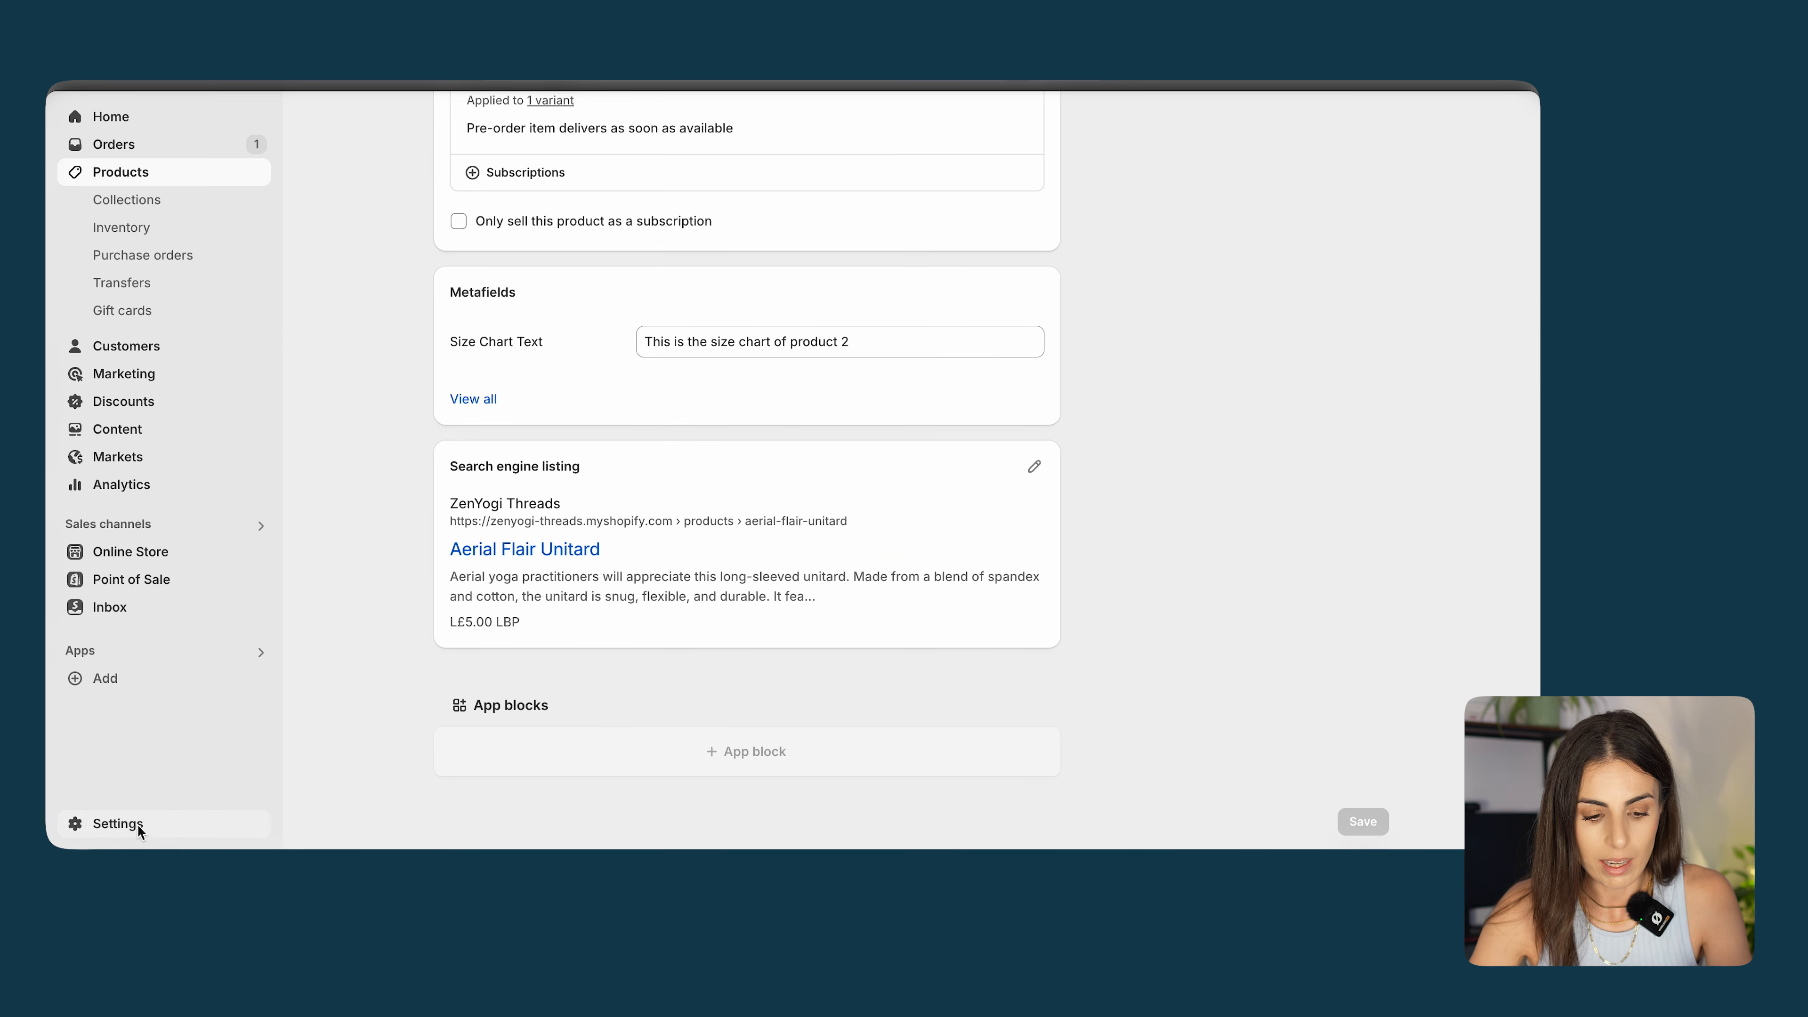
Start a new product metafield definition in the store's metafield settings and set its type to File.
left_click(136, 824)
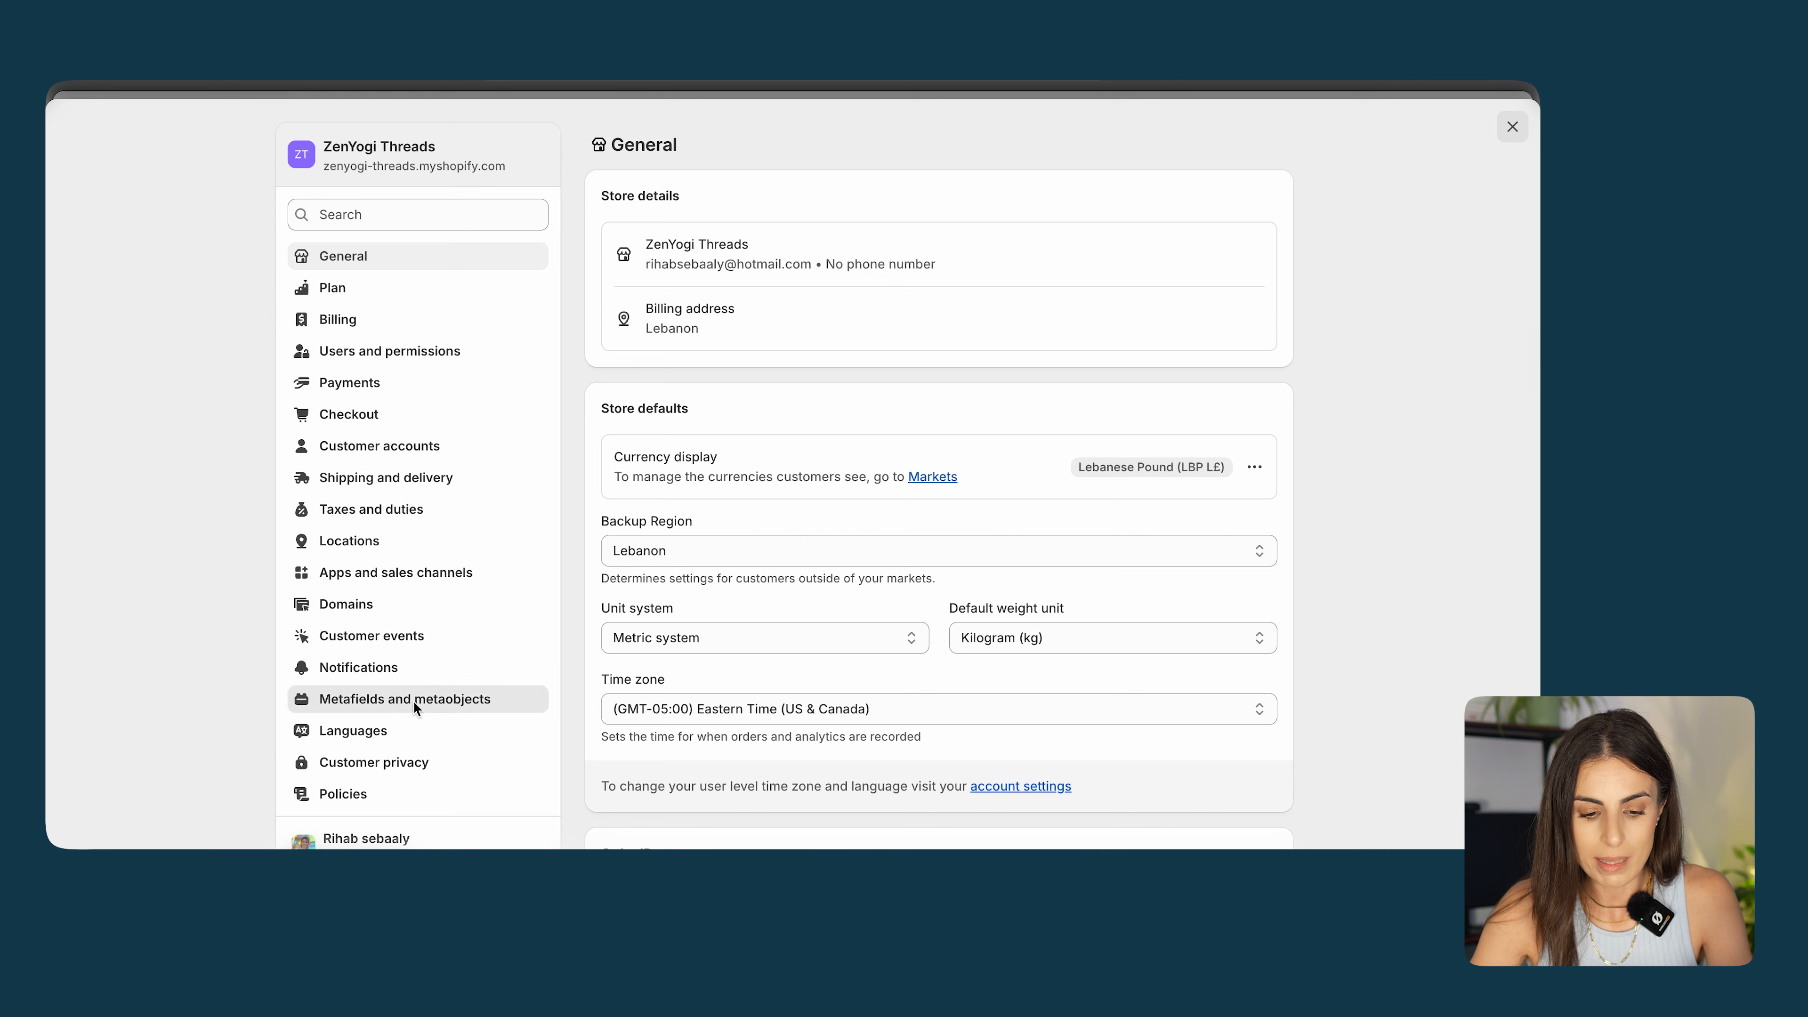
left_click(412, 700)
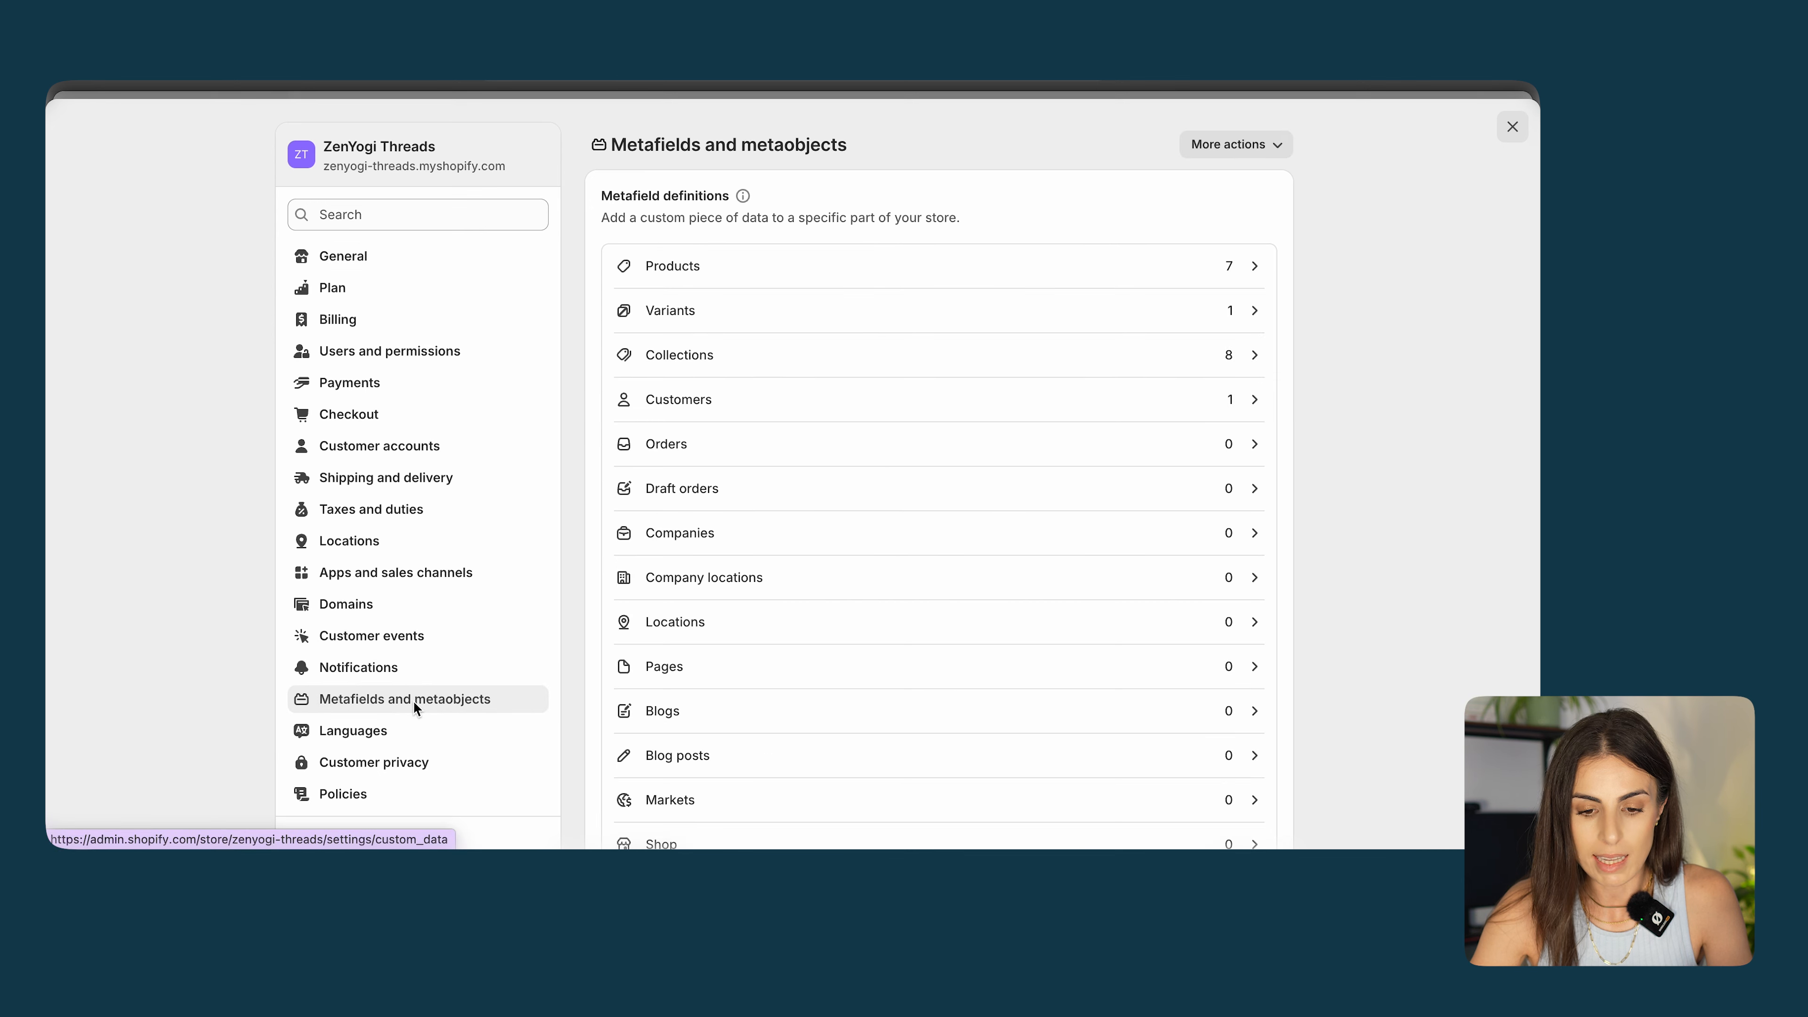
left_click(931, 266)
left_click(1245, 143)
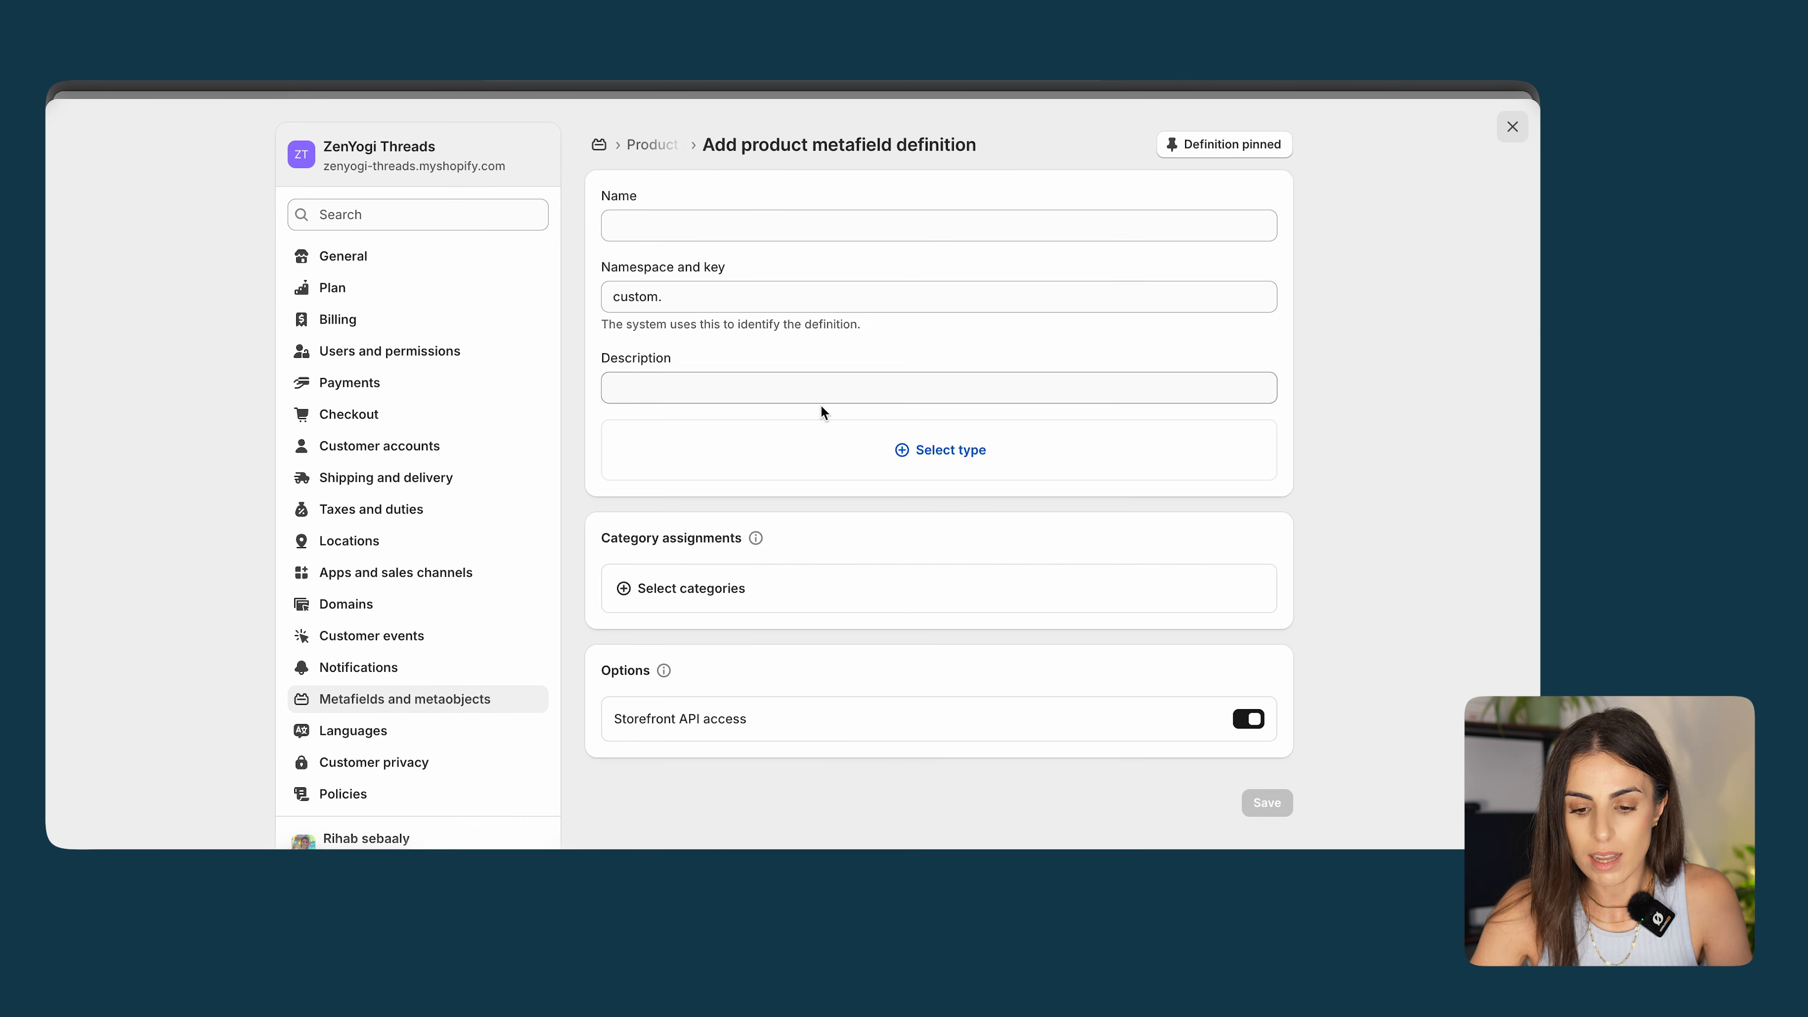
left_click(843, 447)
type("fi")
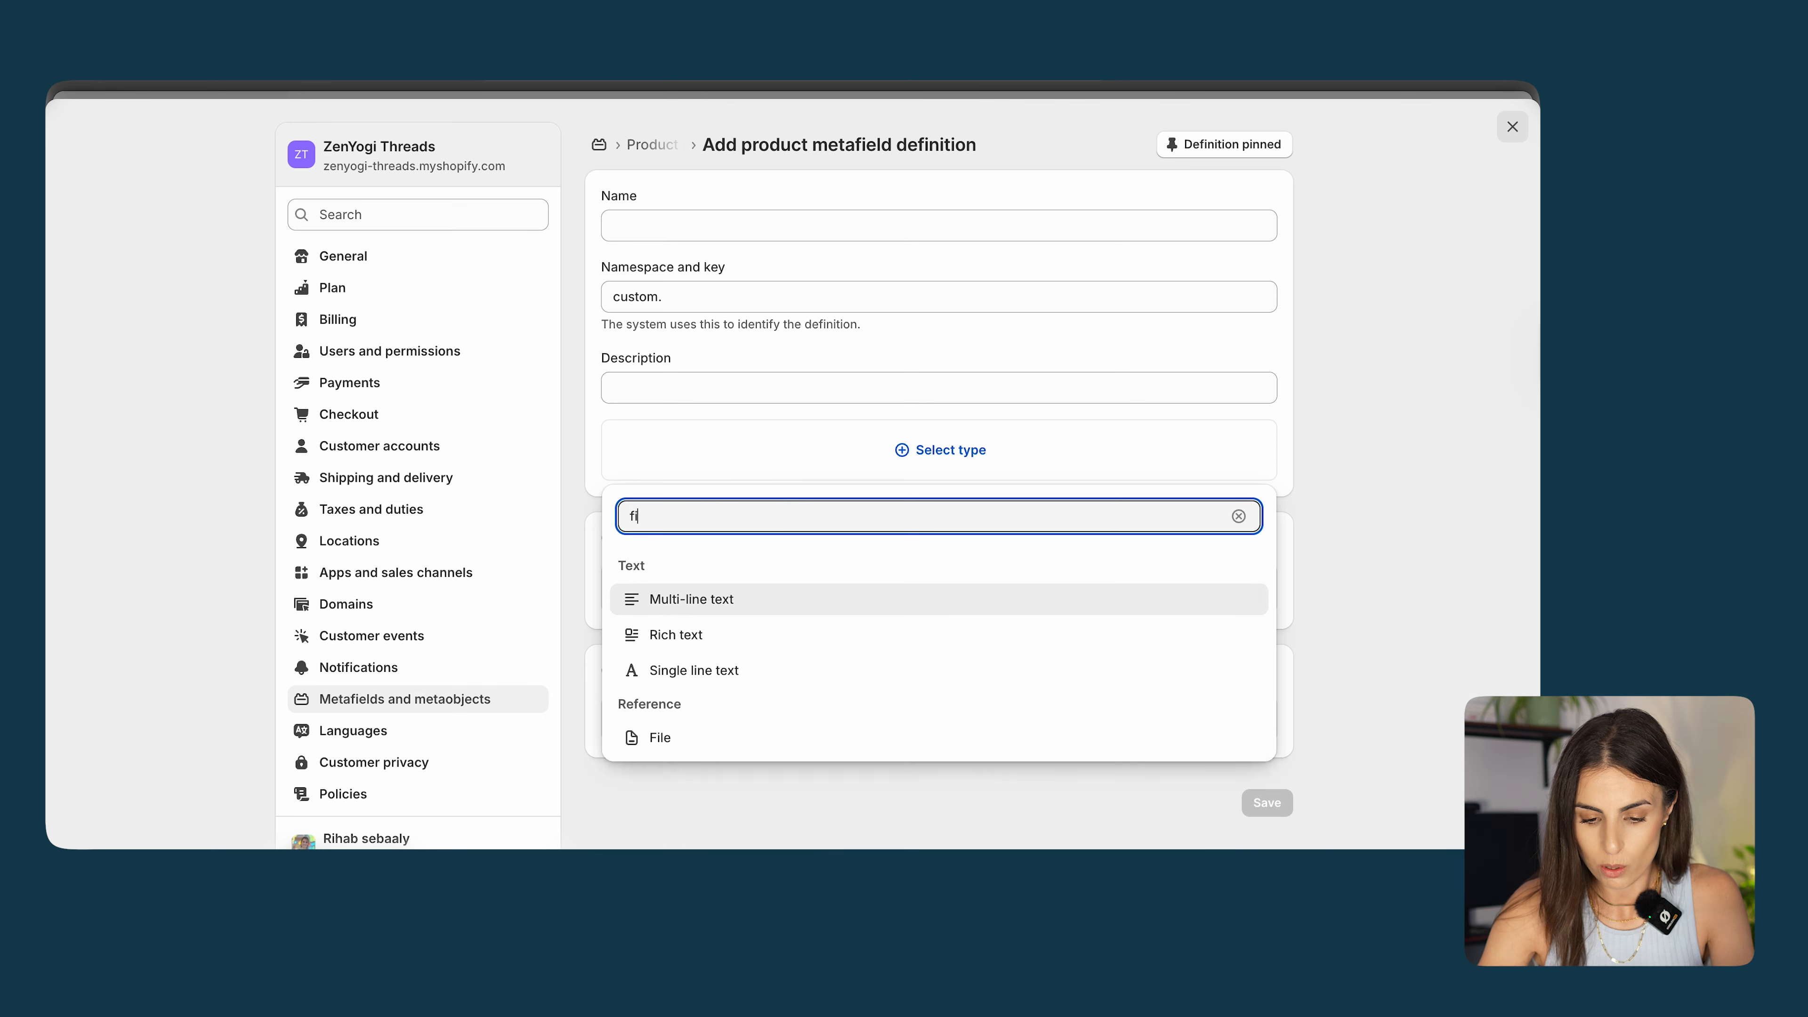
type("le")
left_click(818, 594)
Exclude videos from the definition's accepted file types so only images are allowed, and try to save it.
scroll(785, 618, "down", 3)
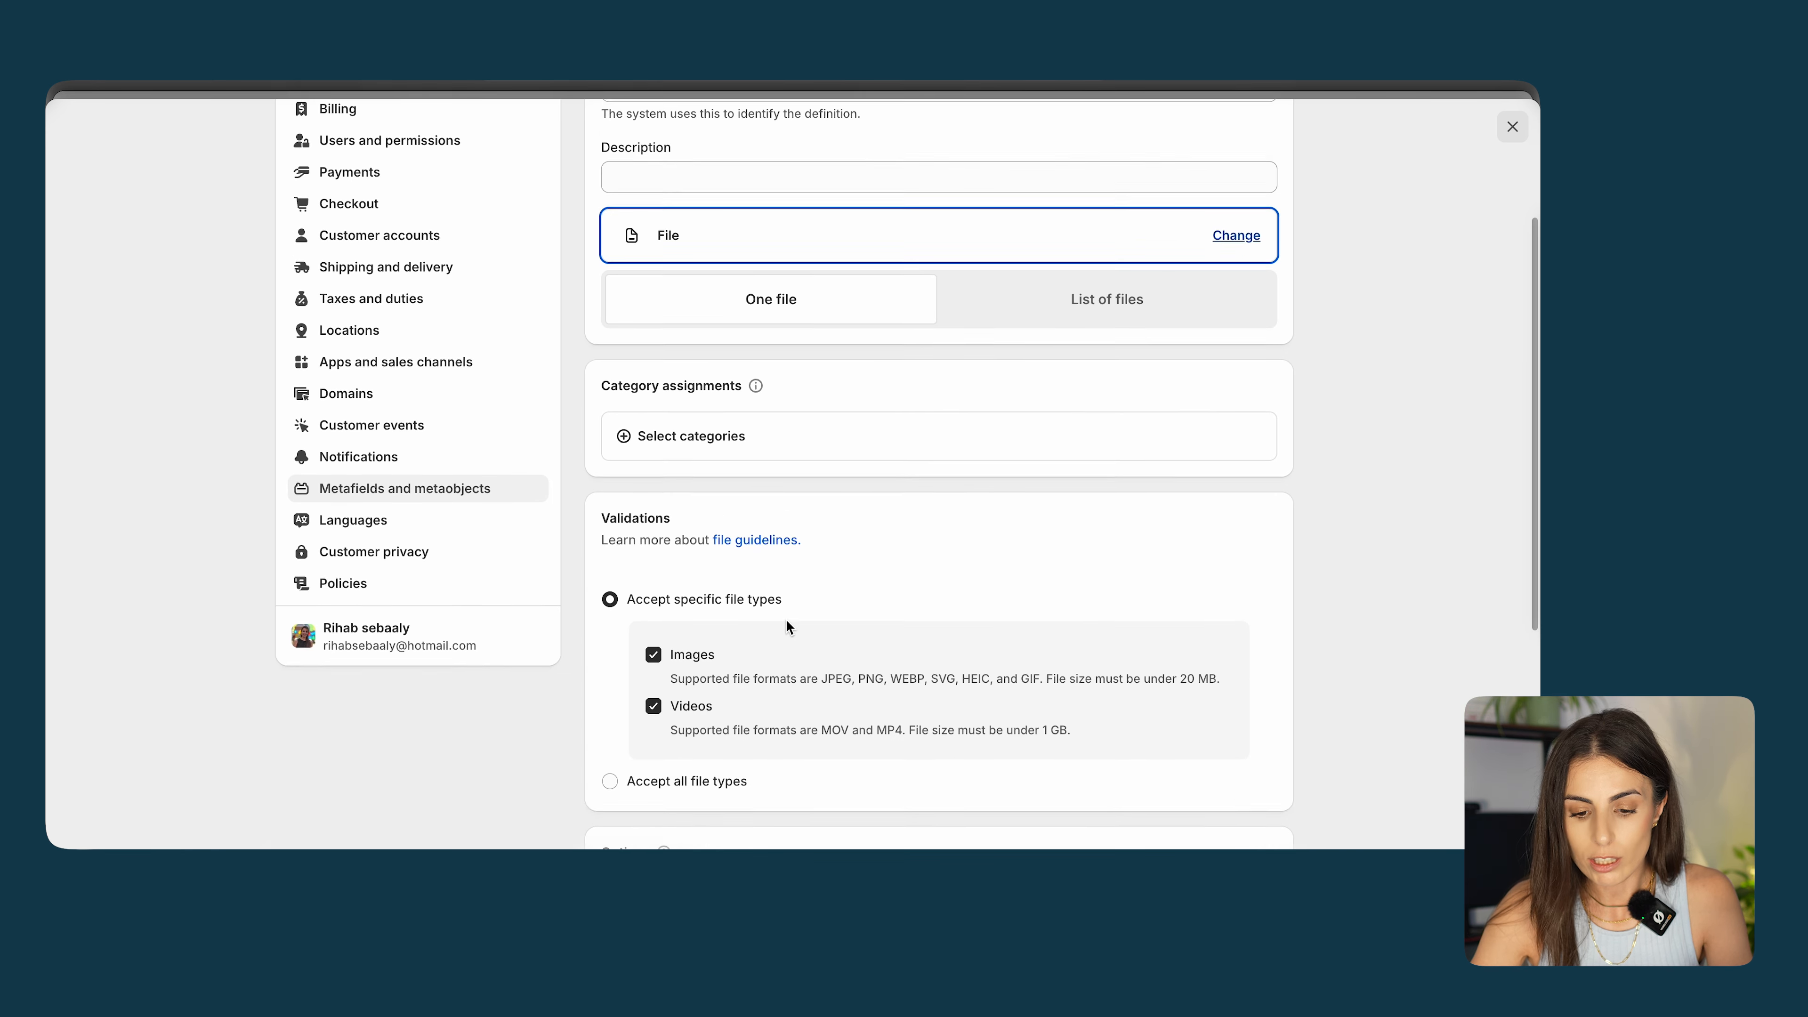
scroll(785, 619, "down", 1)
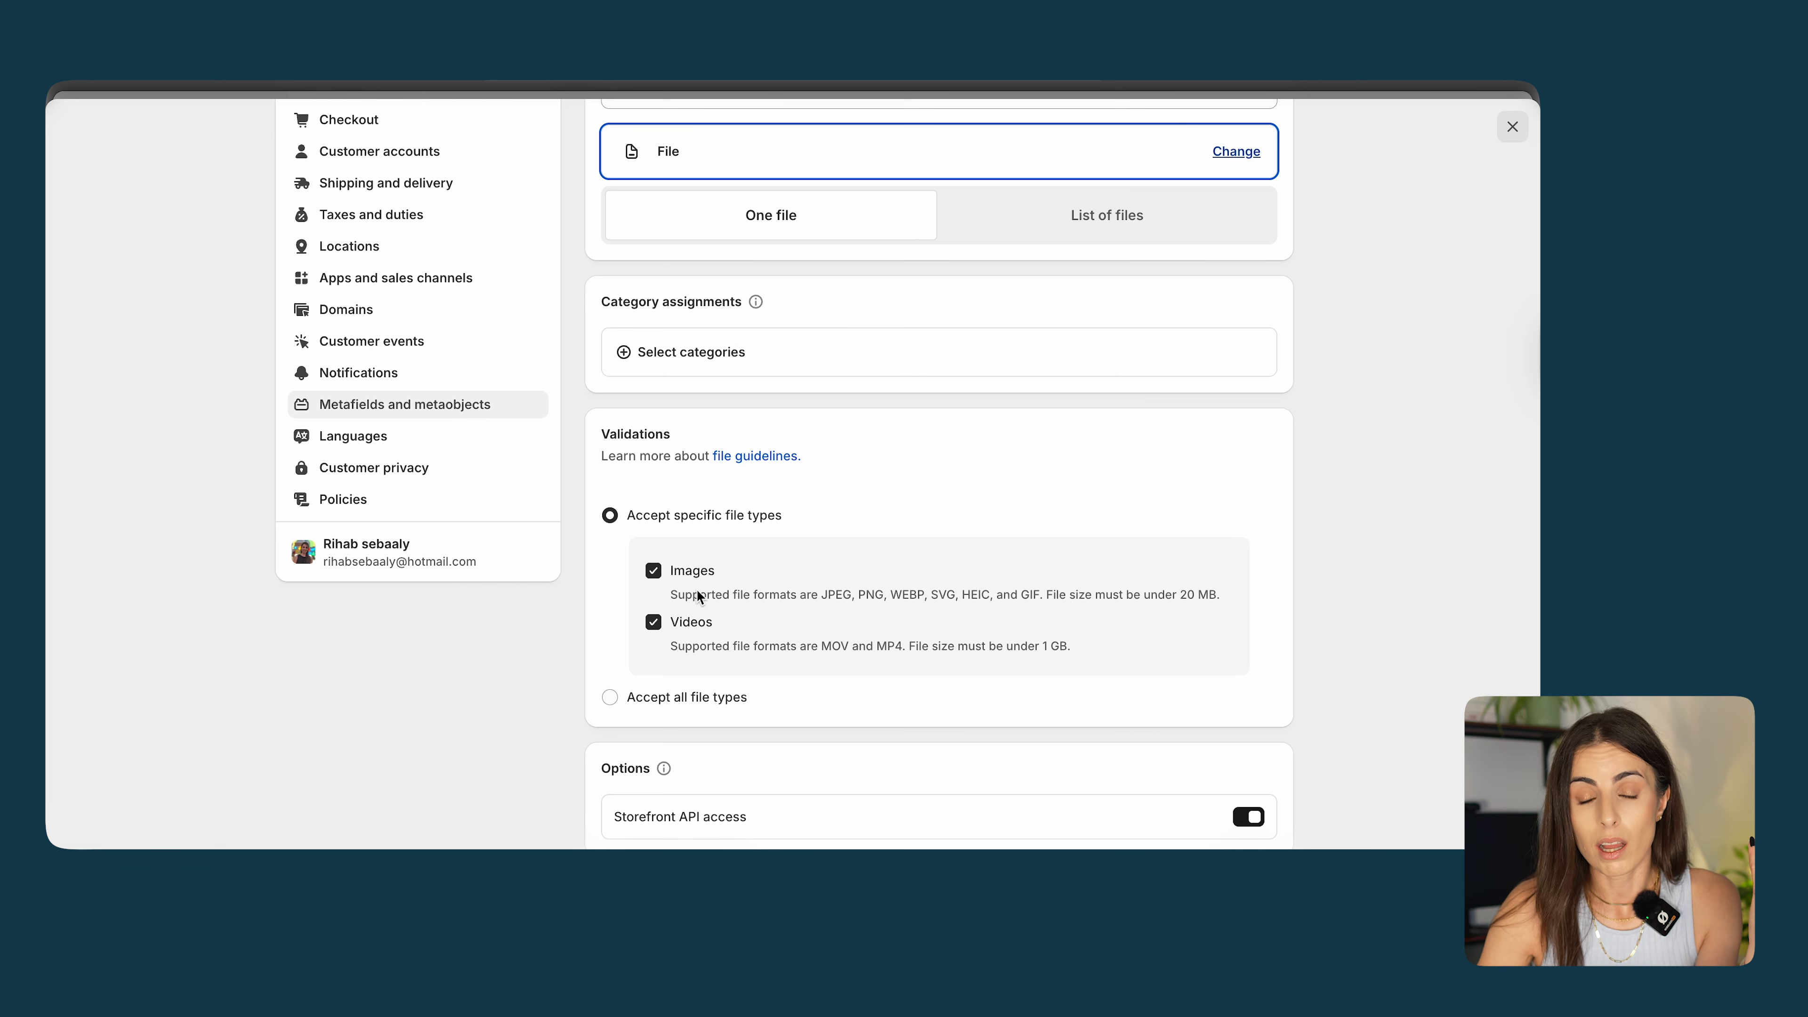
left_click(677, 625)
scroll(1029, 402, "down", 5)
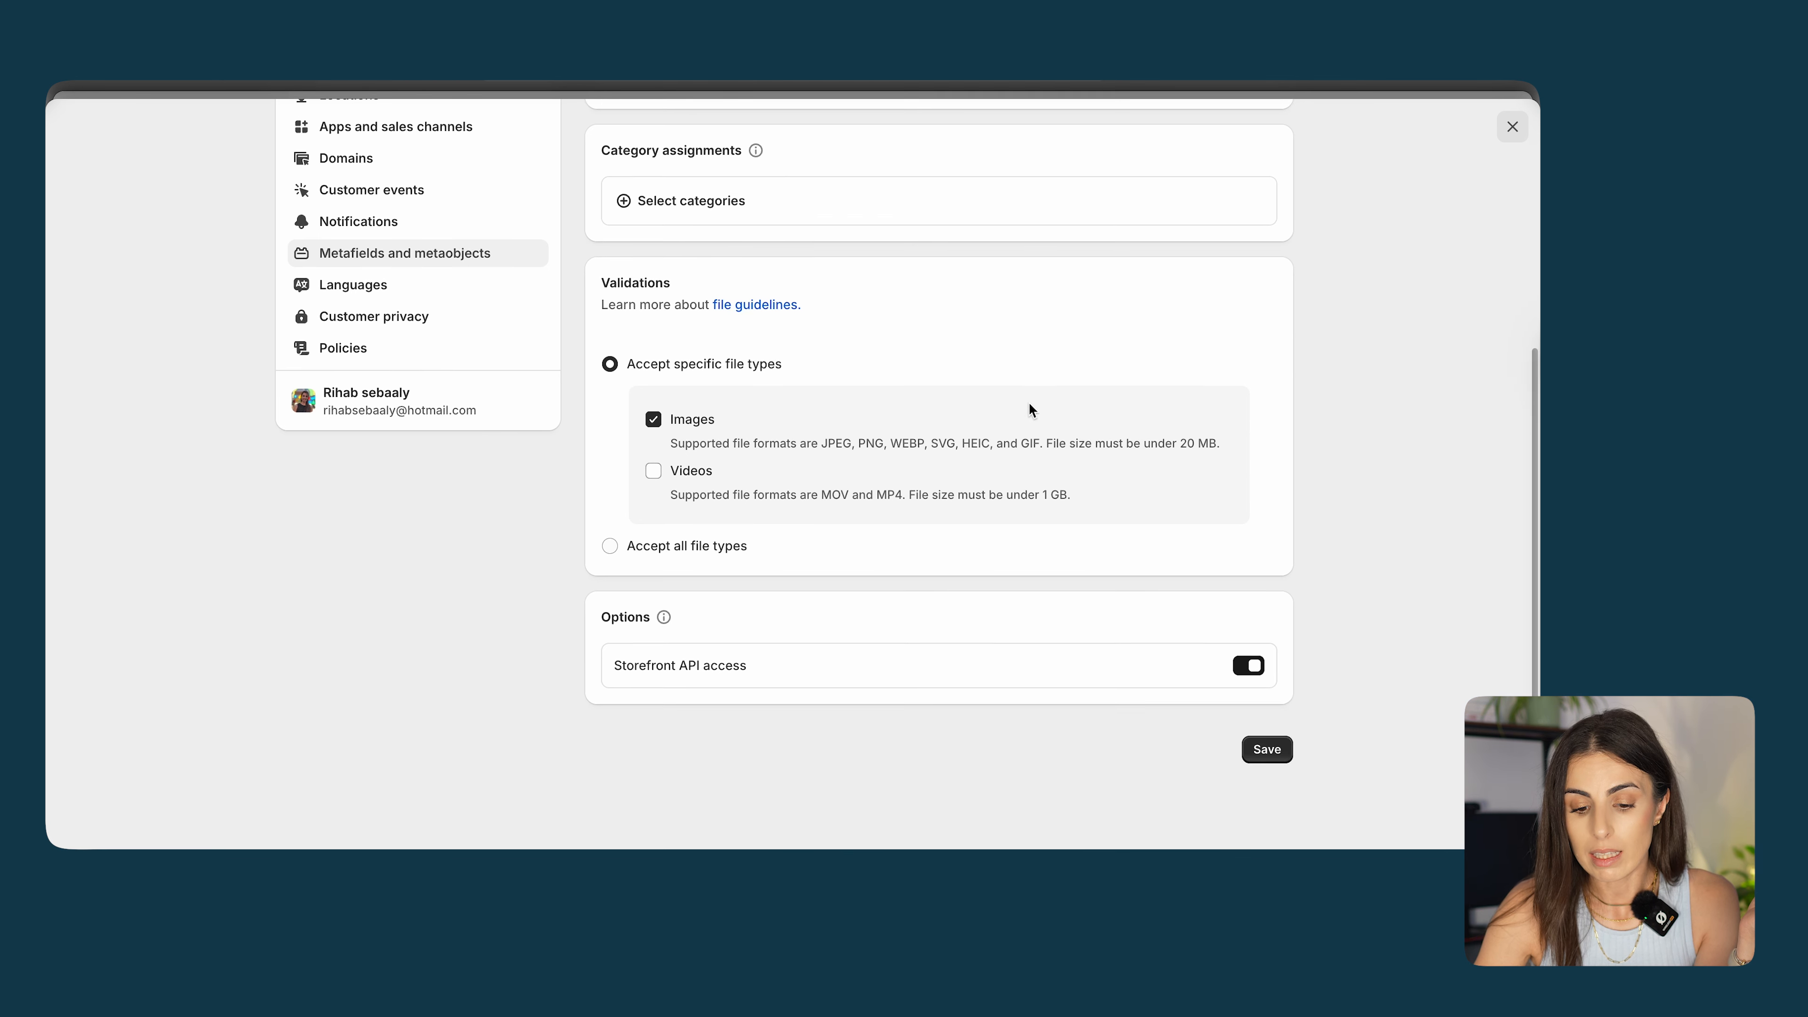
left_click(1266, 594)
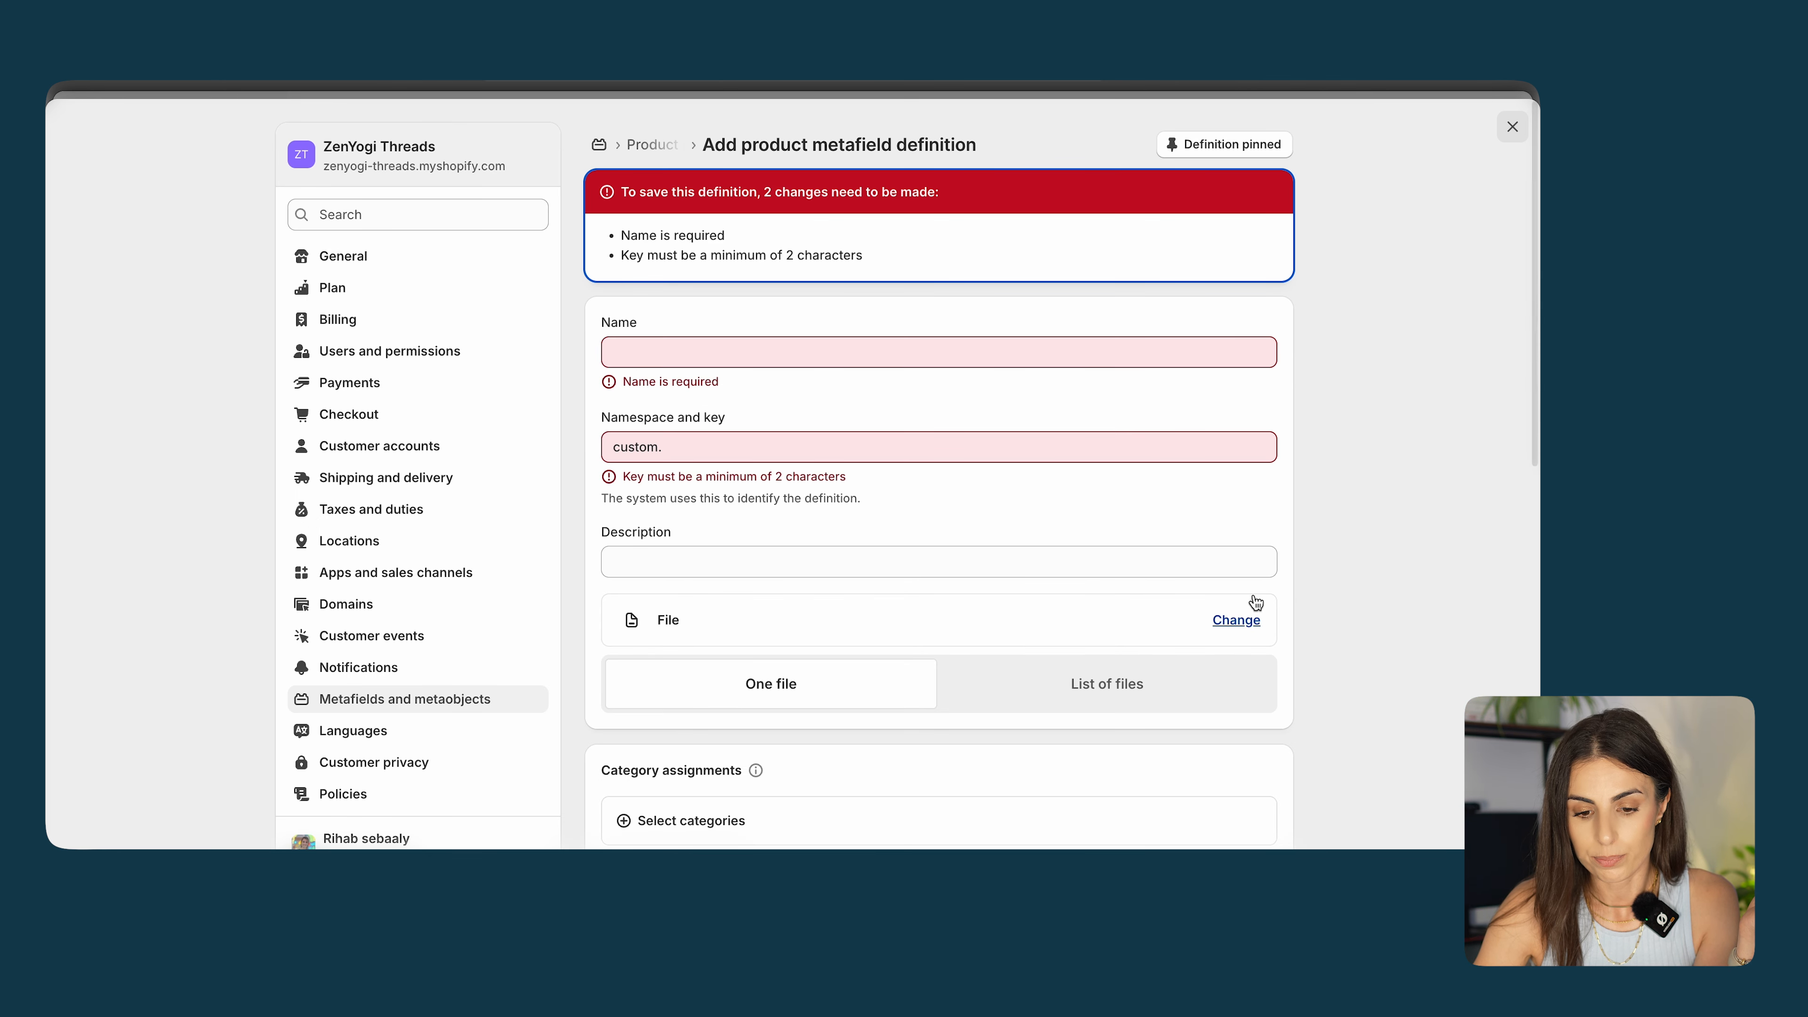
Name the file metafield definition "Image Section 1" and save it.
left_click(784, 347)
scroll(1371, 464, "down", 2)
left_click(1370, 464)
left_click(638, 285)
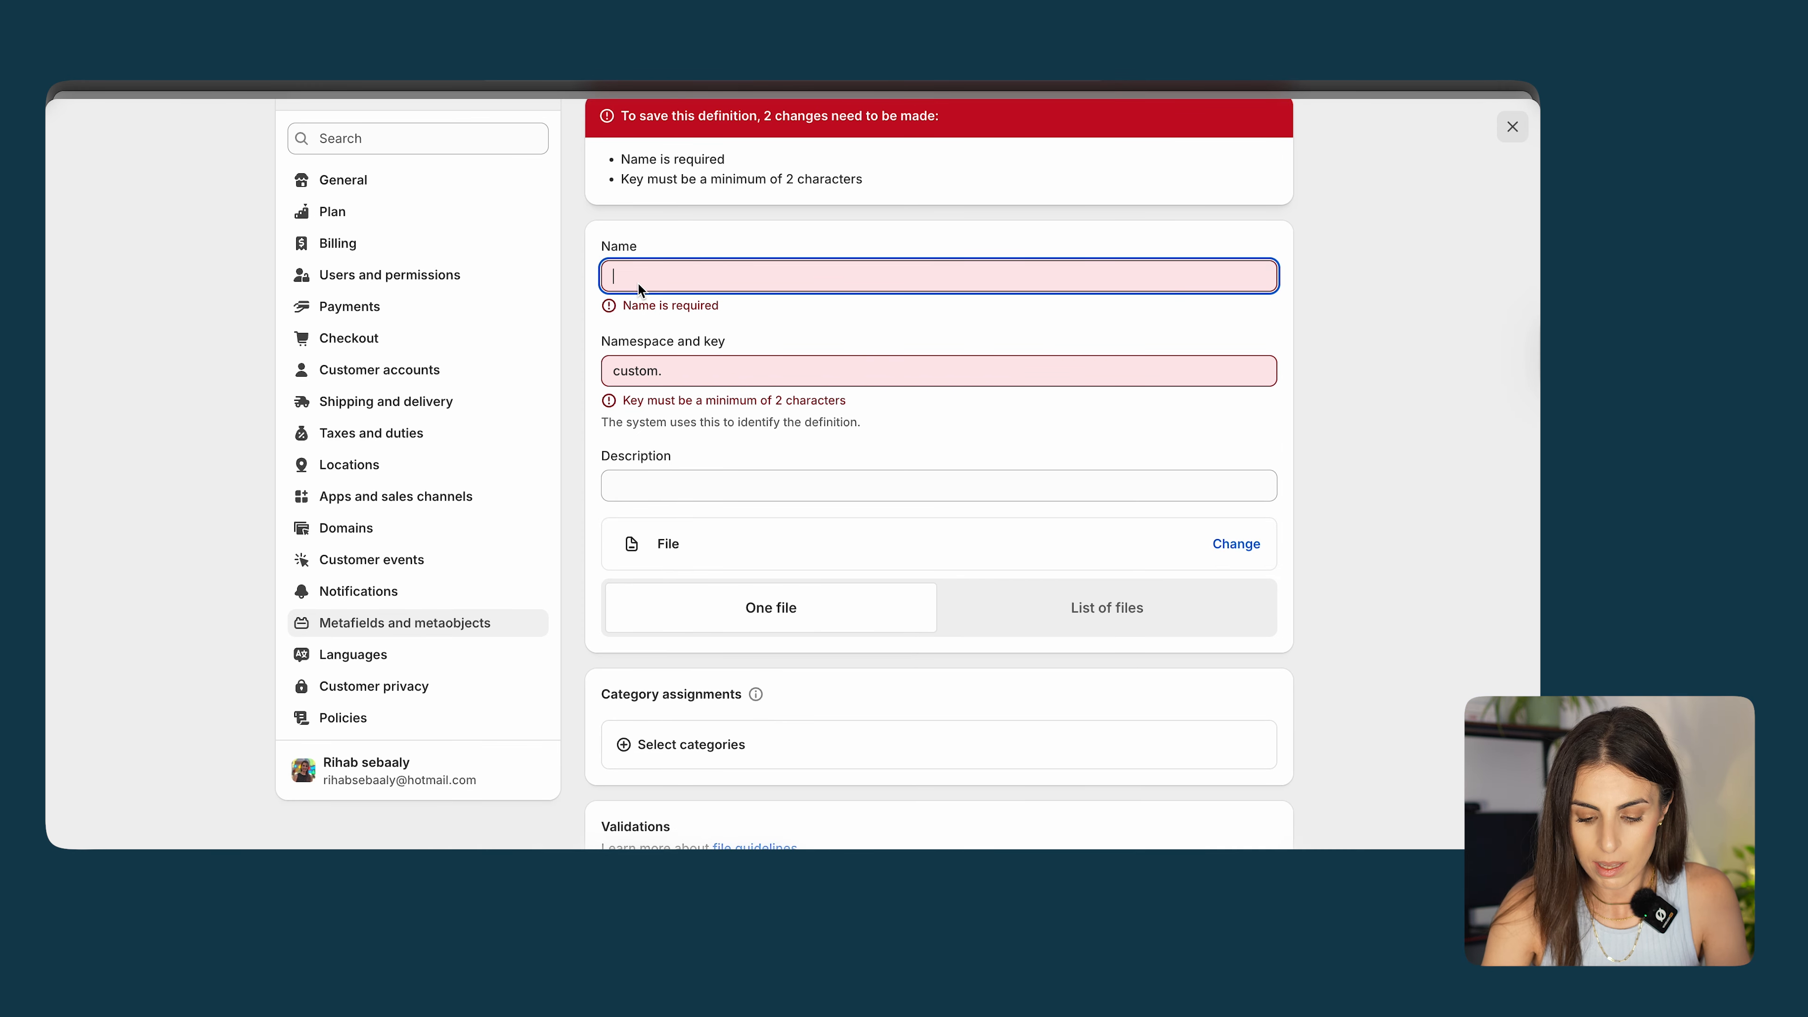
type("Image Section 1")
left_click(732, 335)
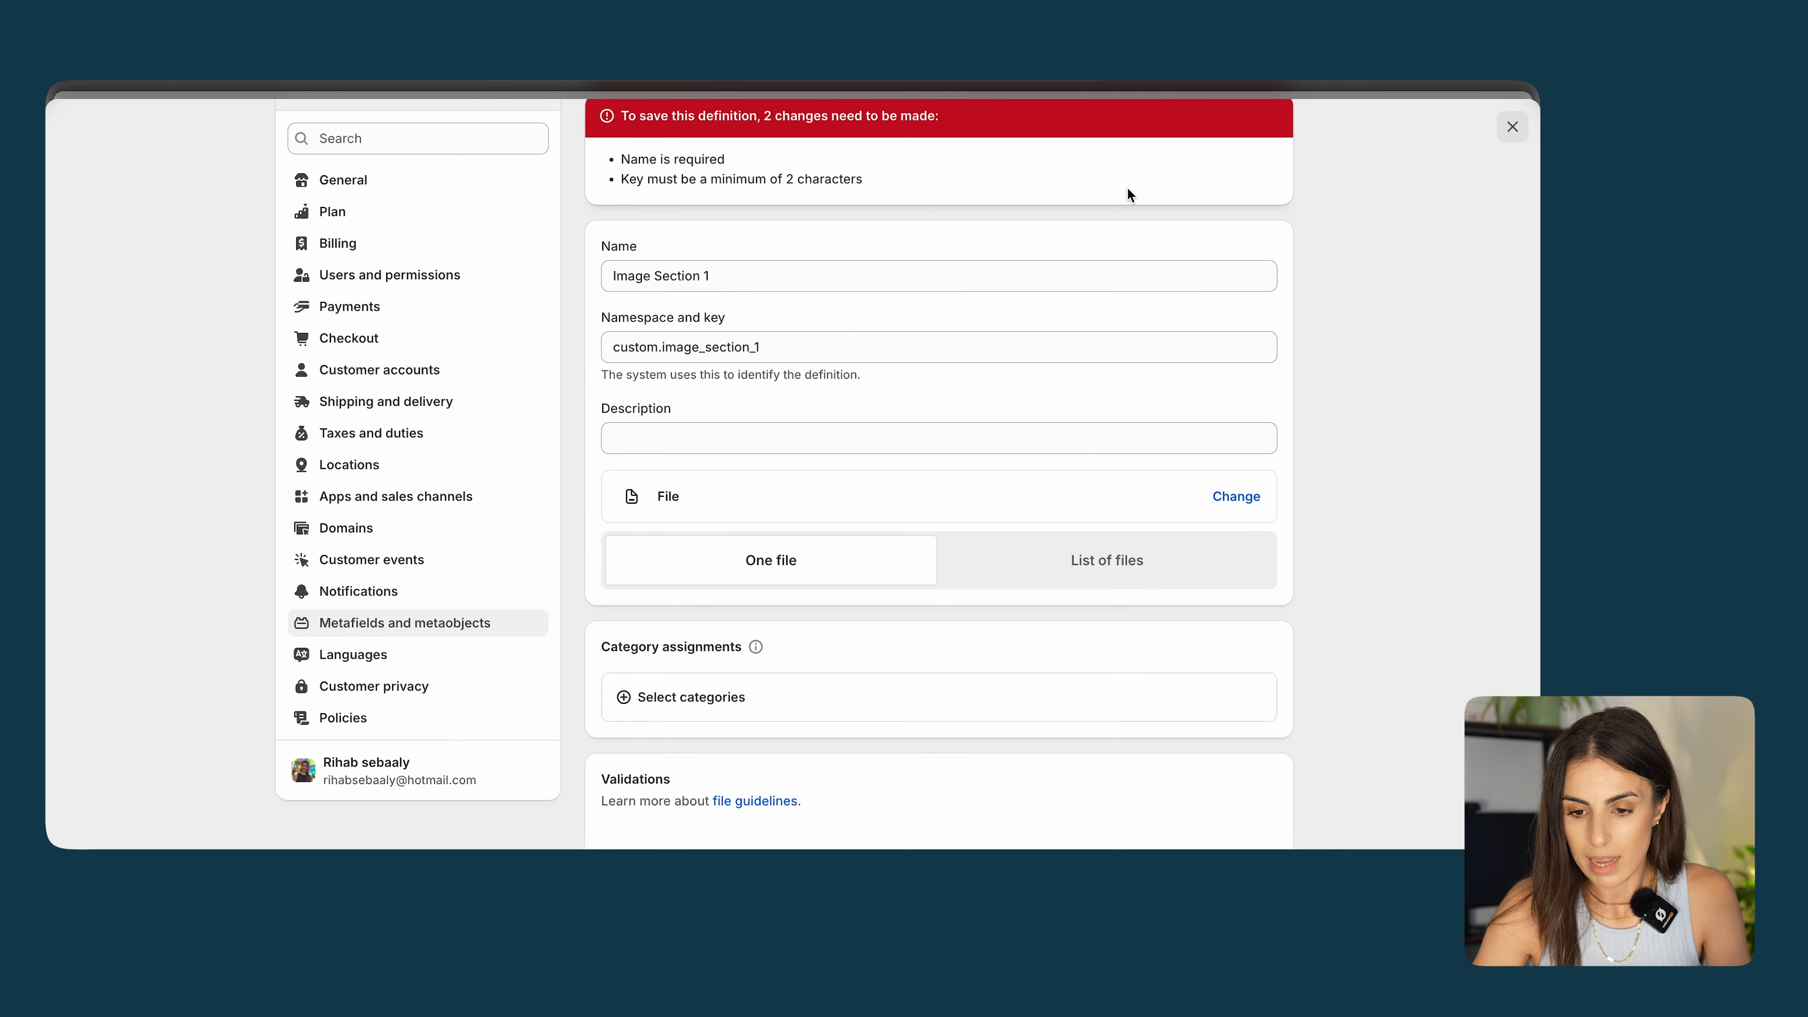
left_click(1071, 64)
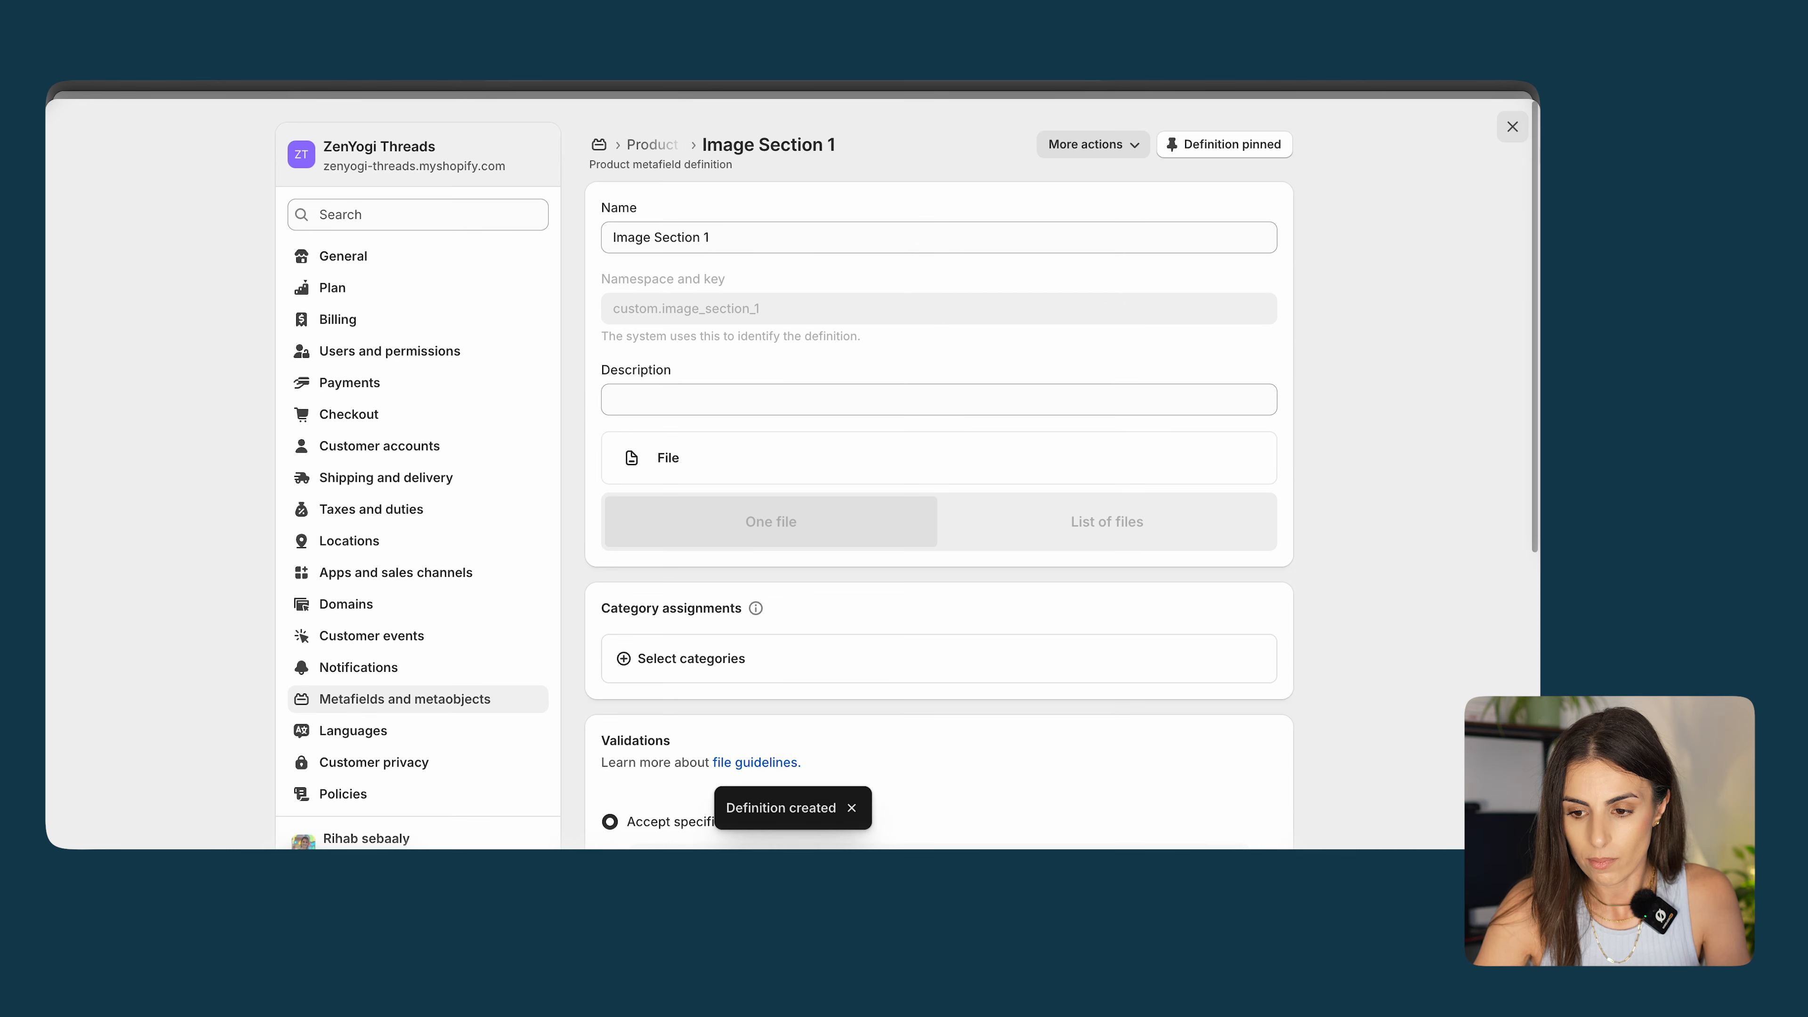
Set Aerial Flair Unitard's Image Section 1 metafield to the image 16.jpg and save the product.
left_click(1511, 128)
scroll(738, 478, "down", 15)
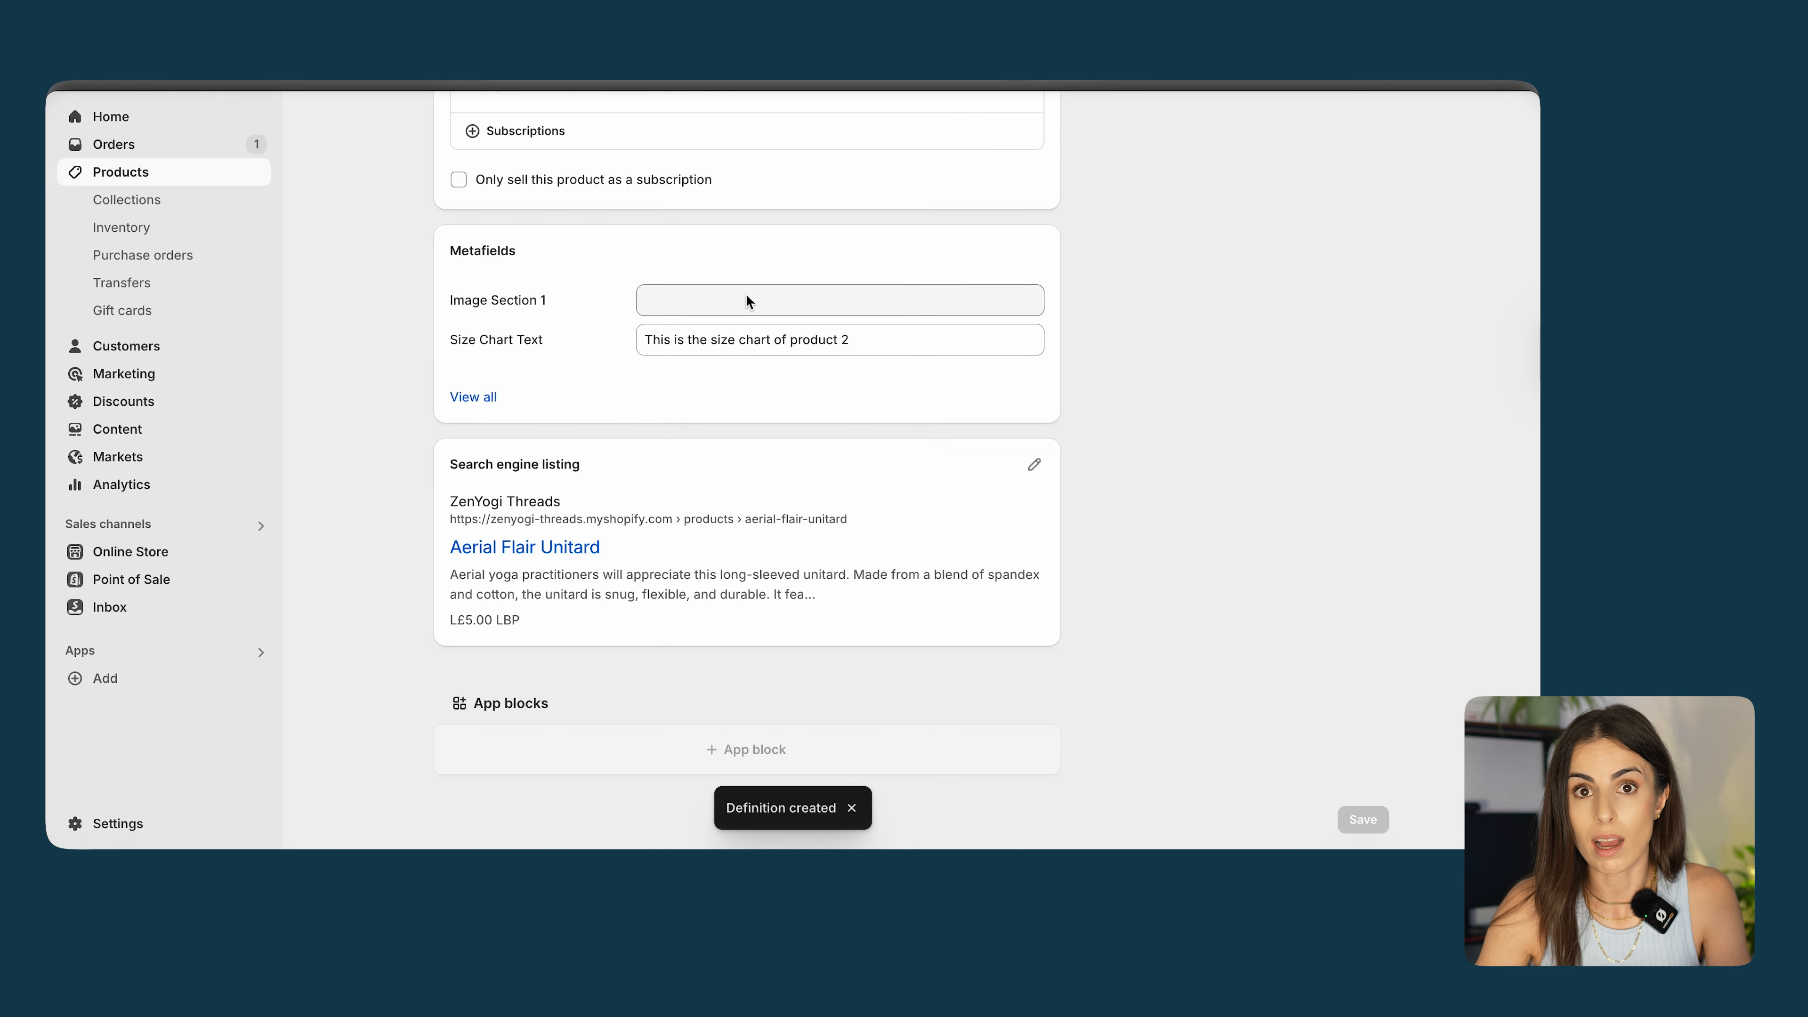
left_click(746, 293)
left_click(714, 299)
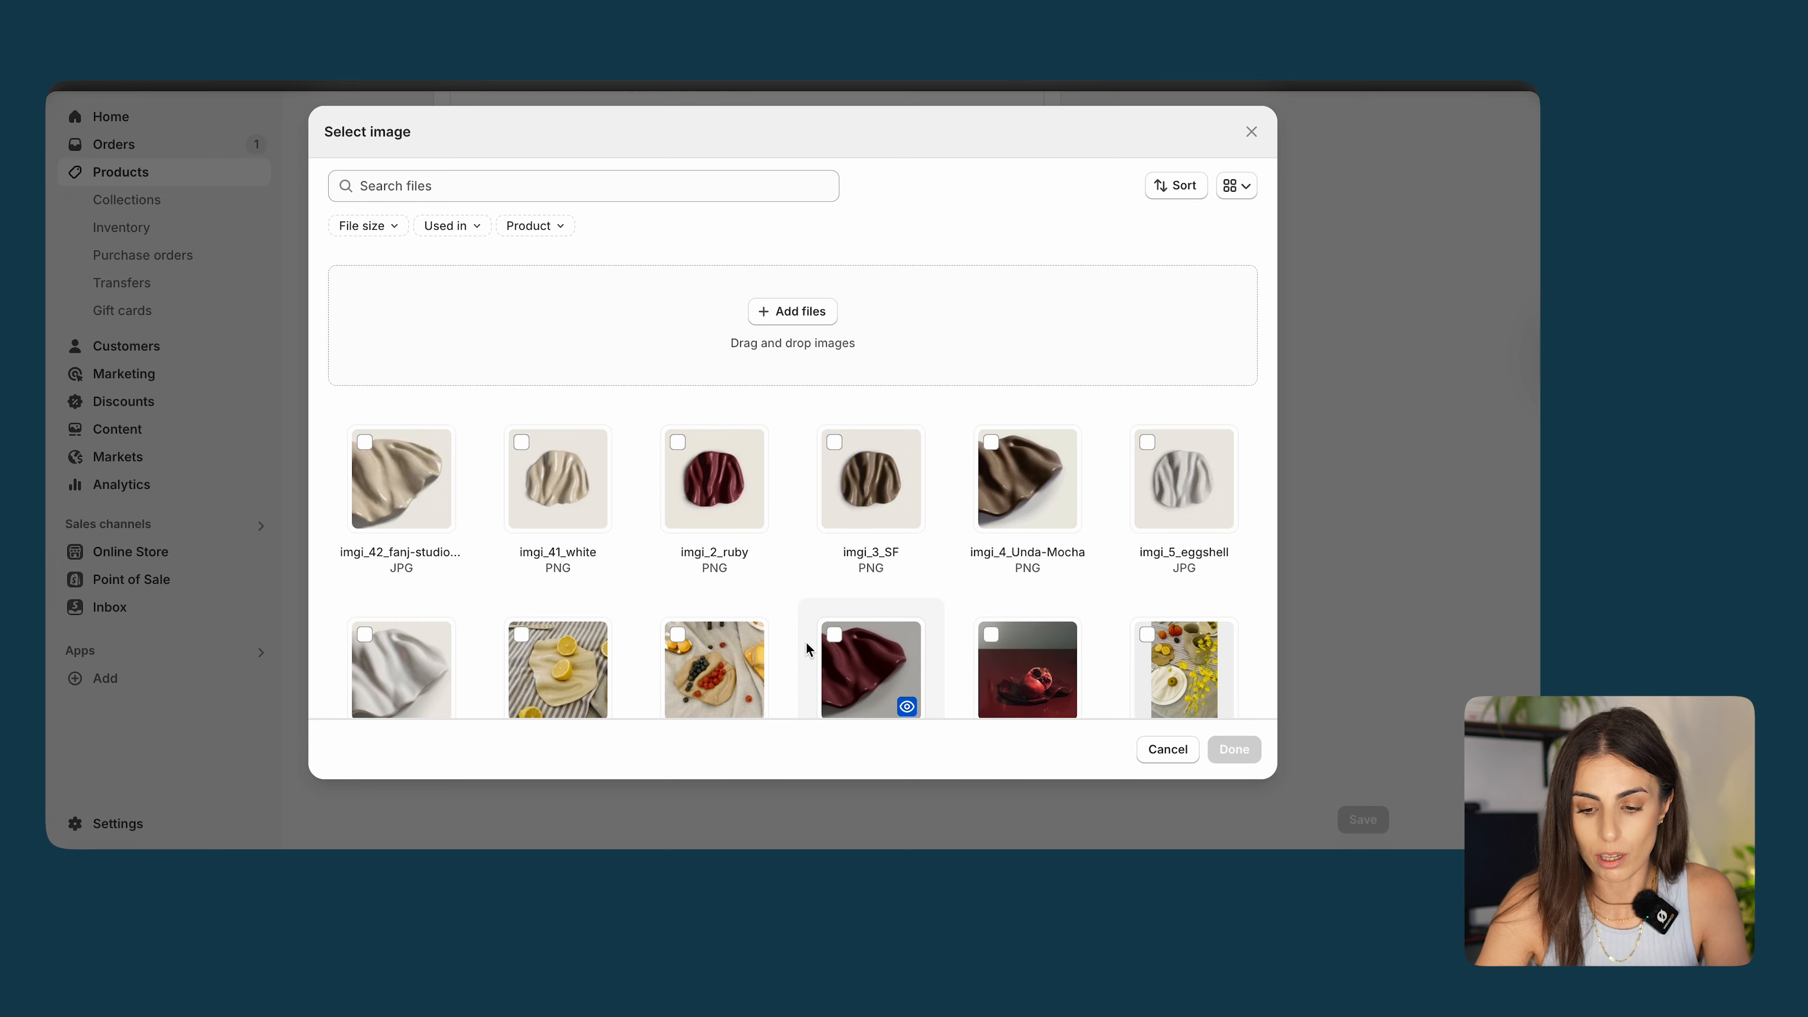
scroll(805, 642, "down", 10)
left_click(1046, 627)
left_click(1239, 749)
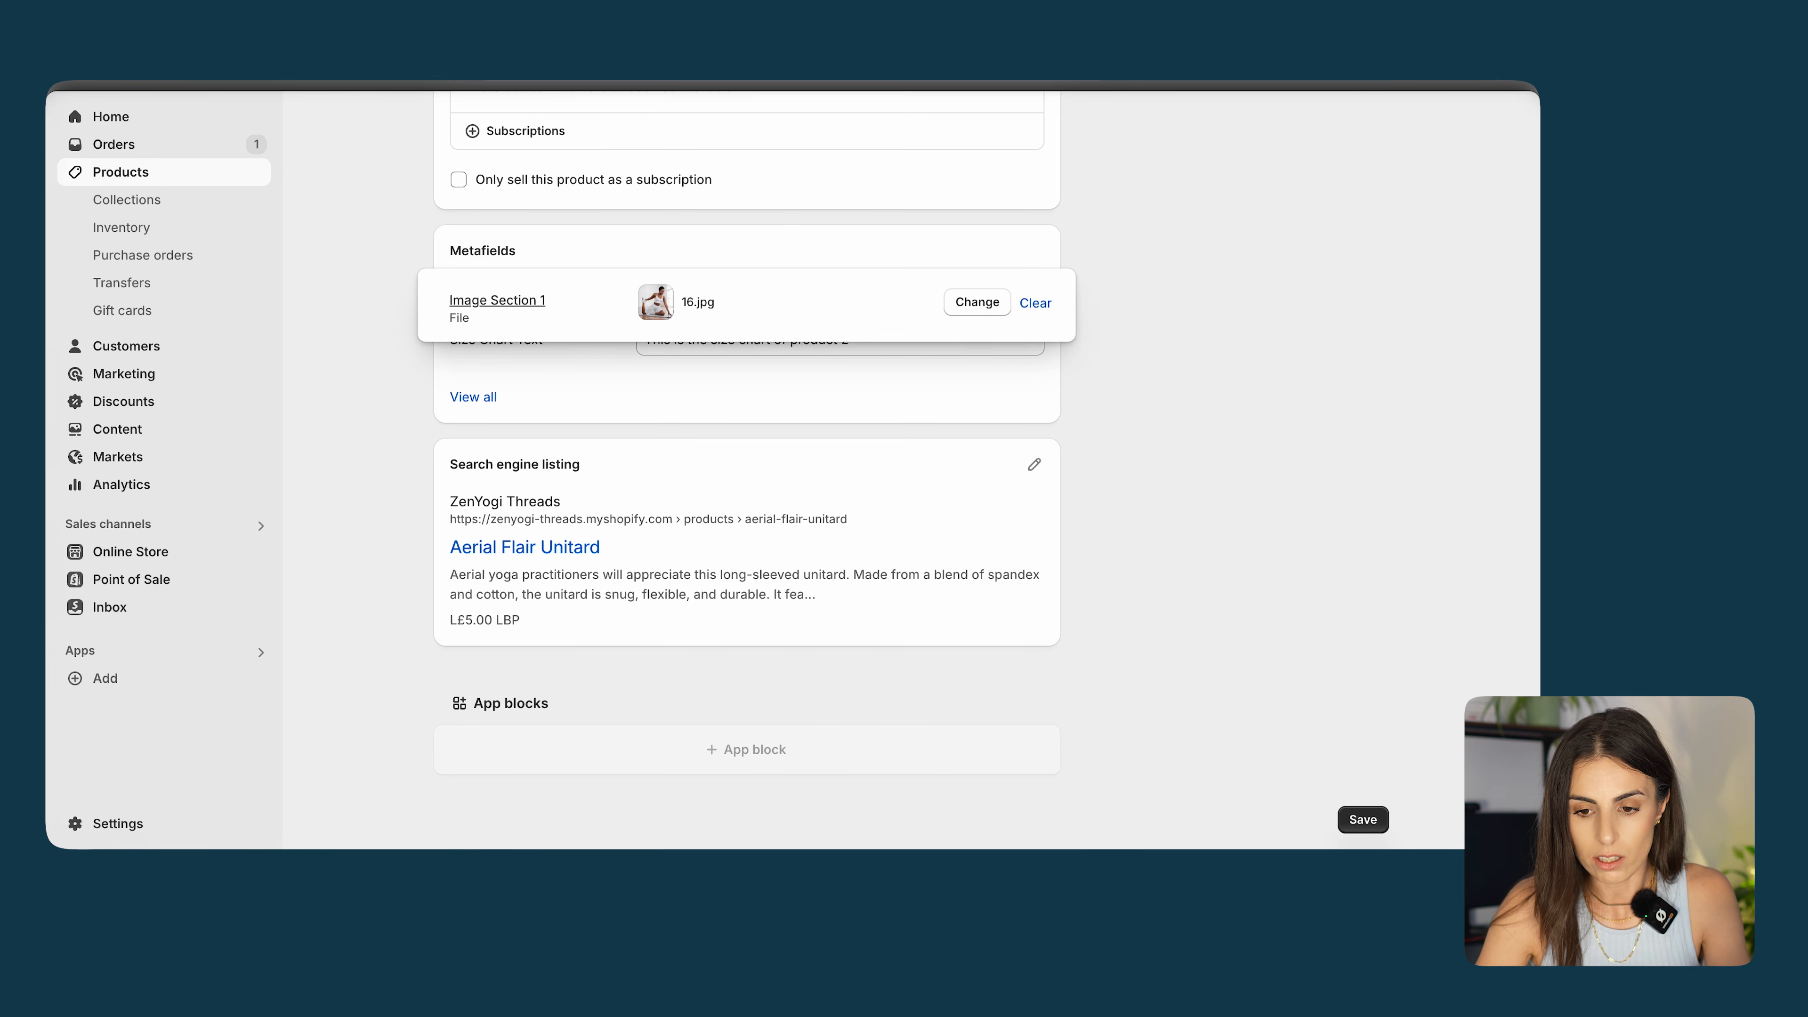
key("super+s")
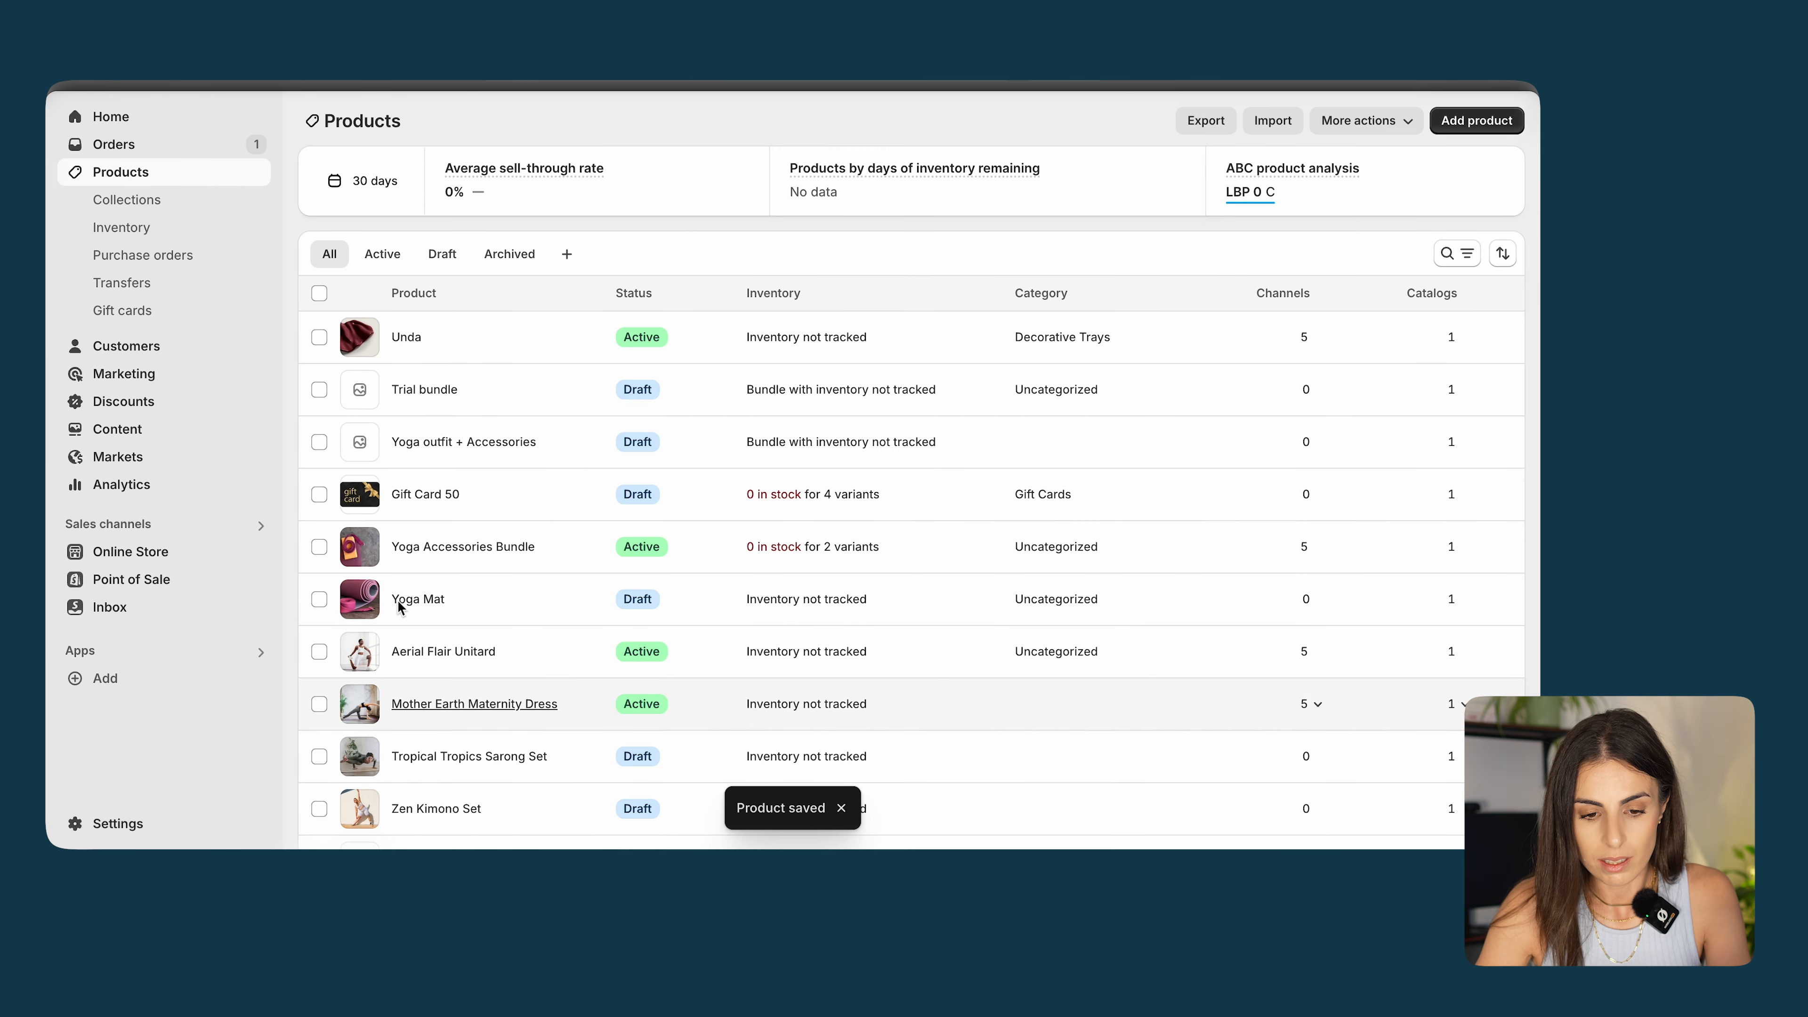
Set the Unda product's Image Section 1 metafield to the photo with yellow flowers and a white plate, and save the product.
left_click(385, 250)
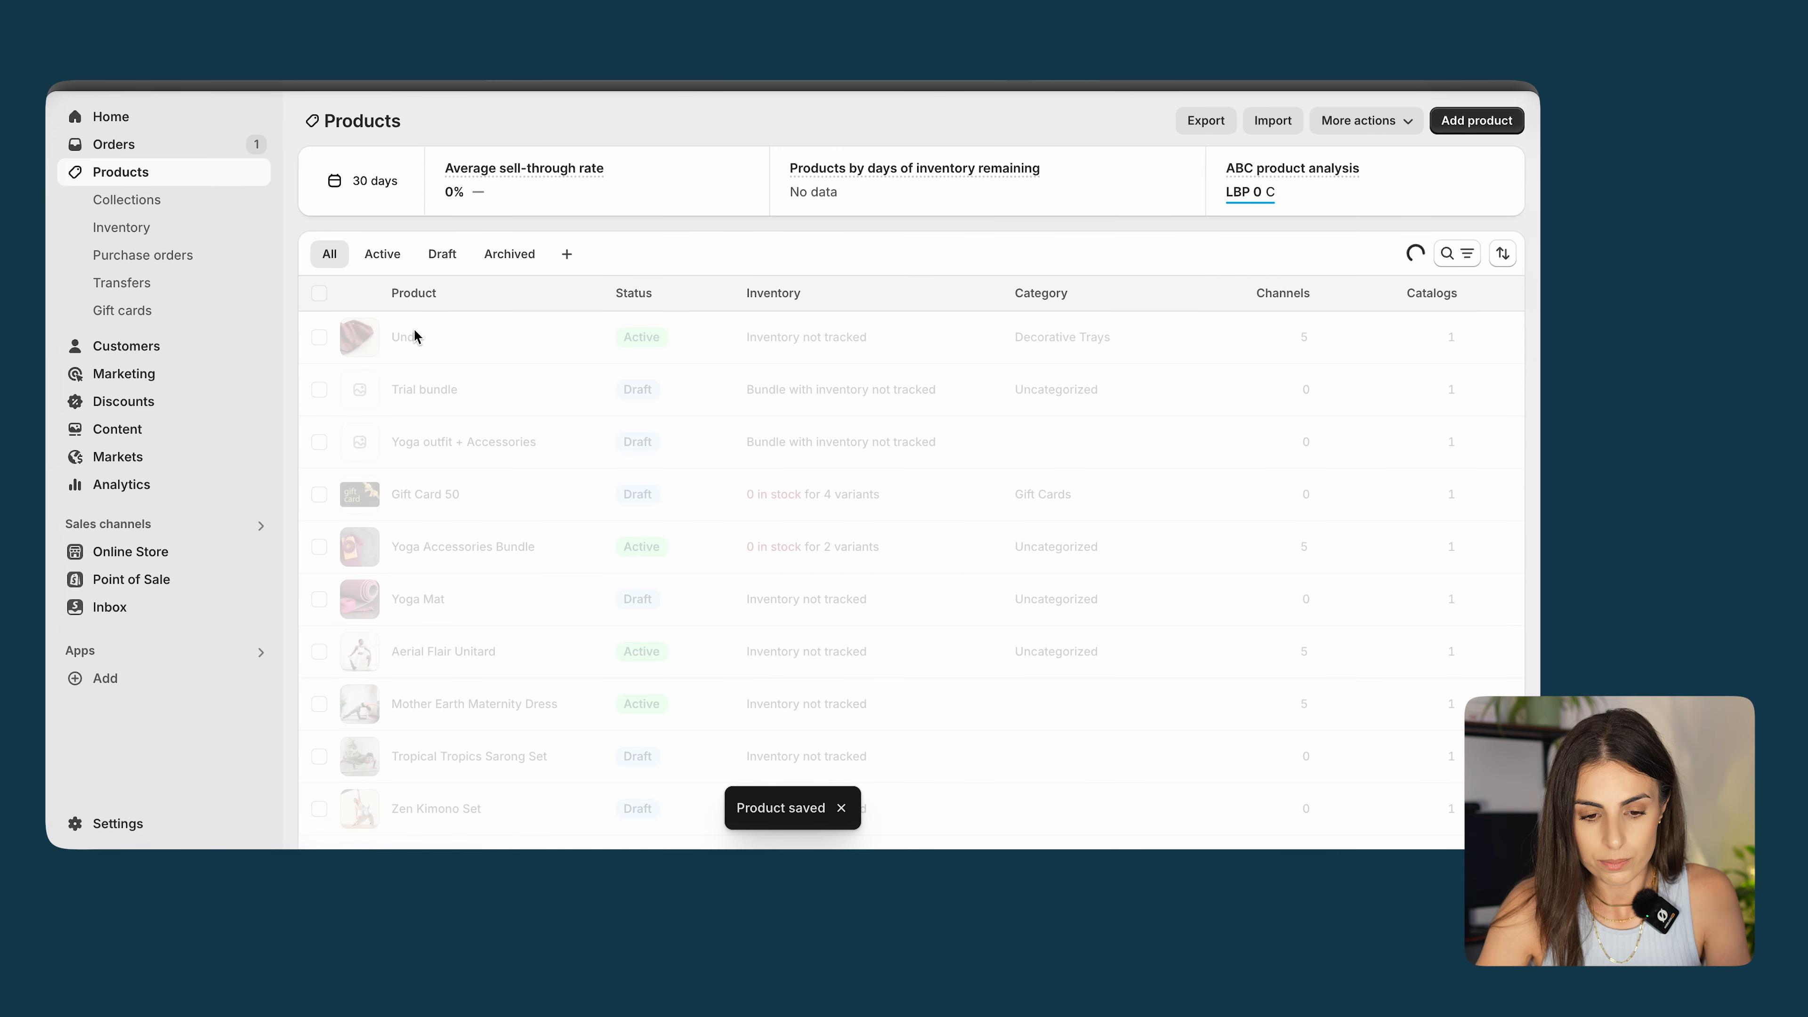
left_click(408, 336)
scroll(686, 611, "down", 10)
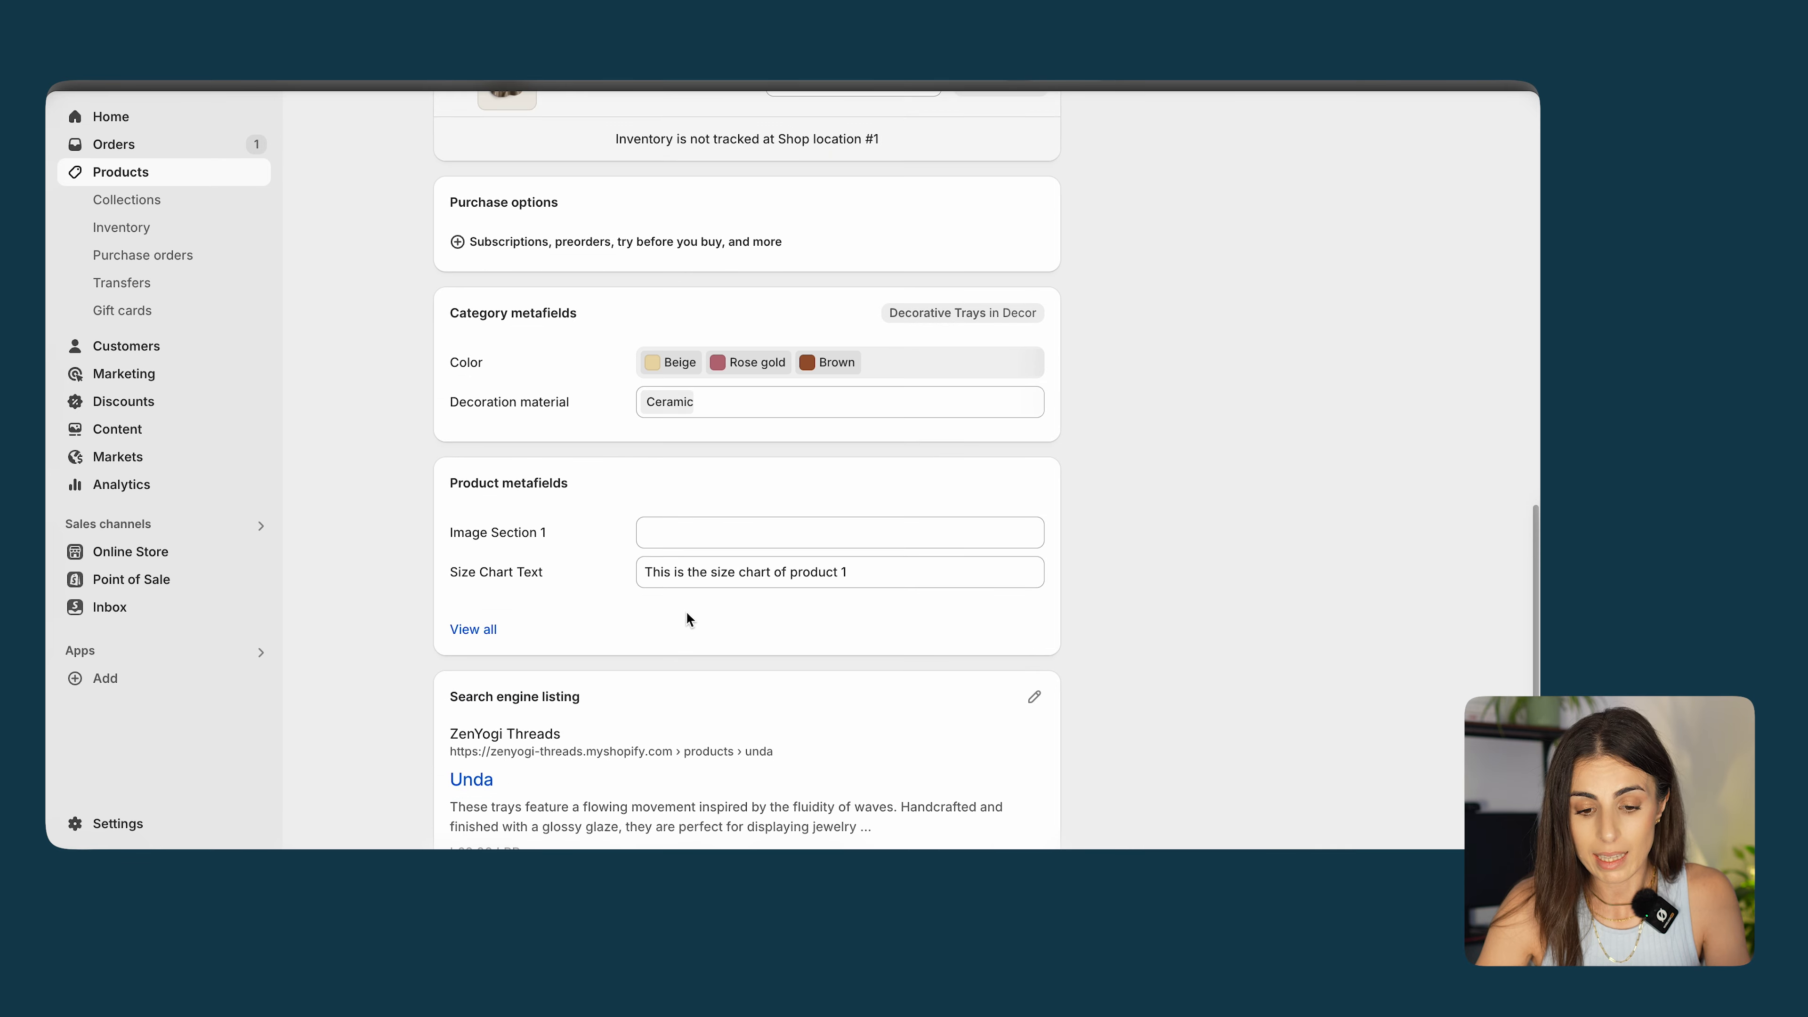
left_click(709, 534)
left_click(706, 527)
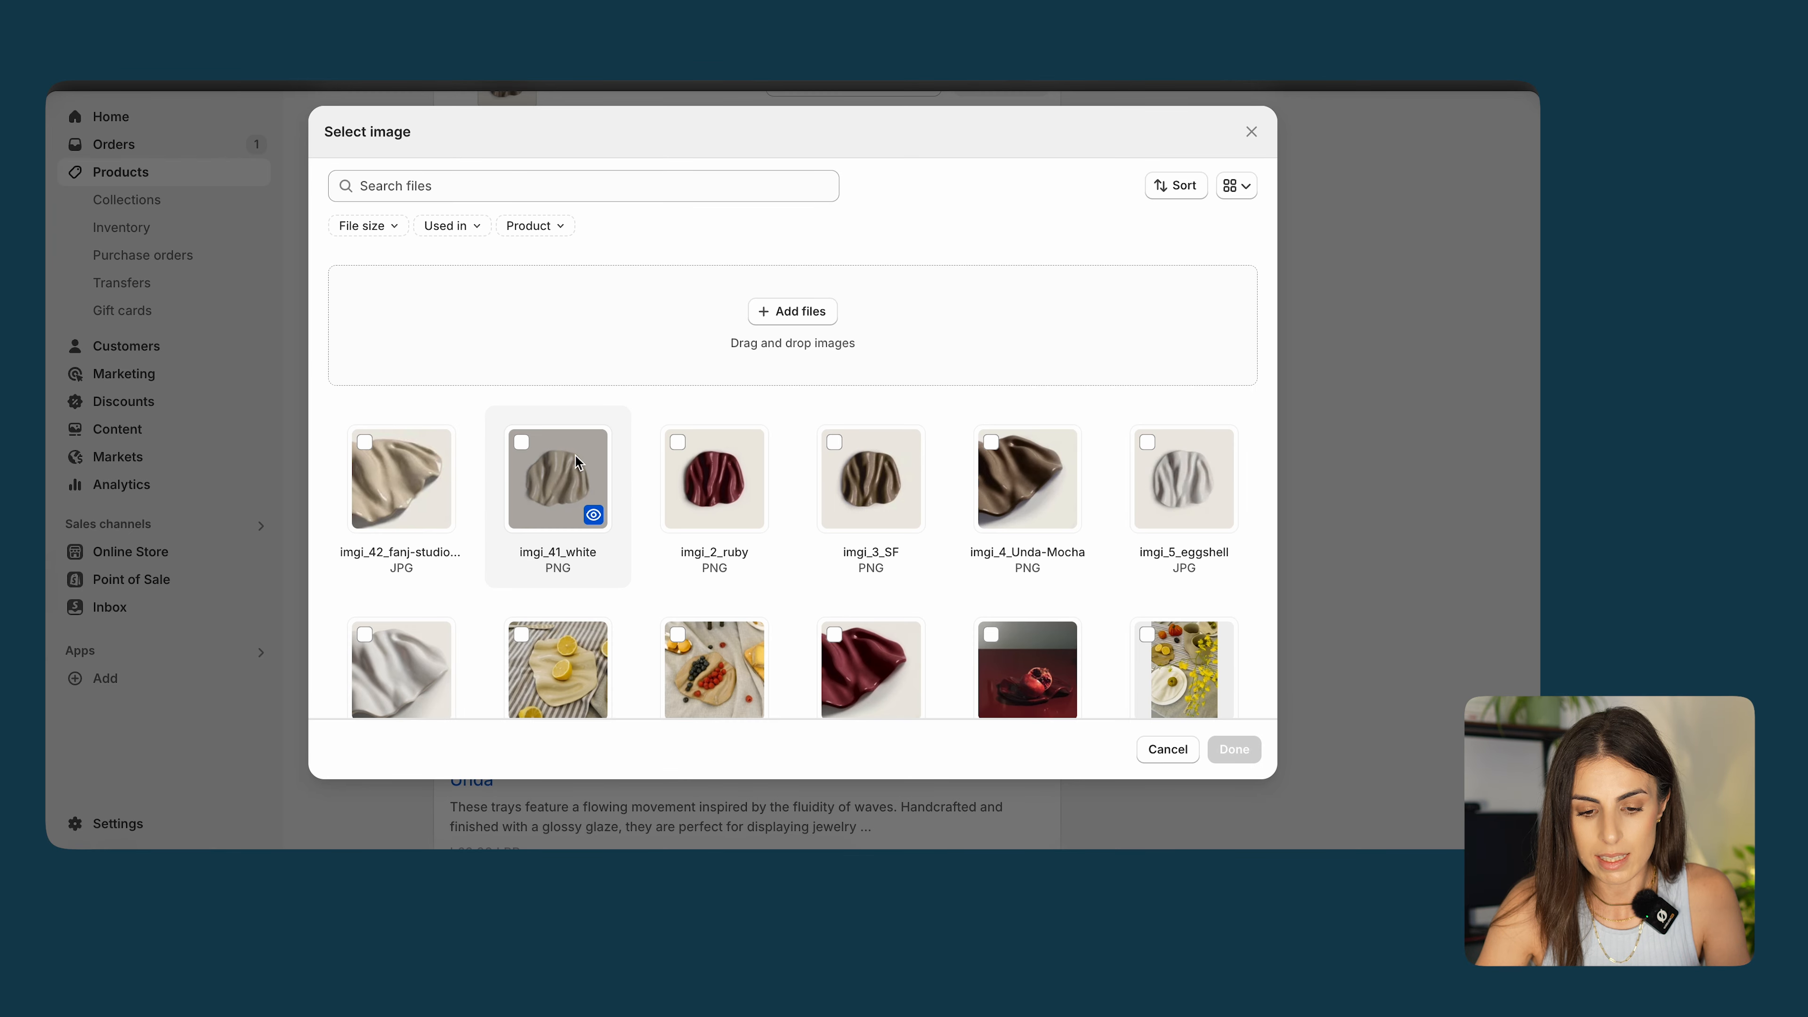
left_click(712, 666)
left_click(1175, 655)
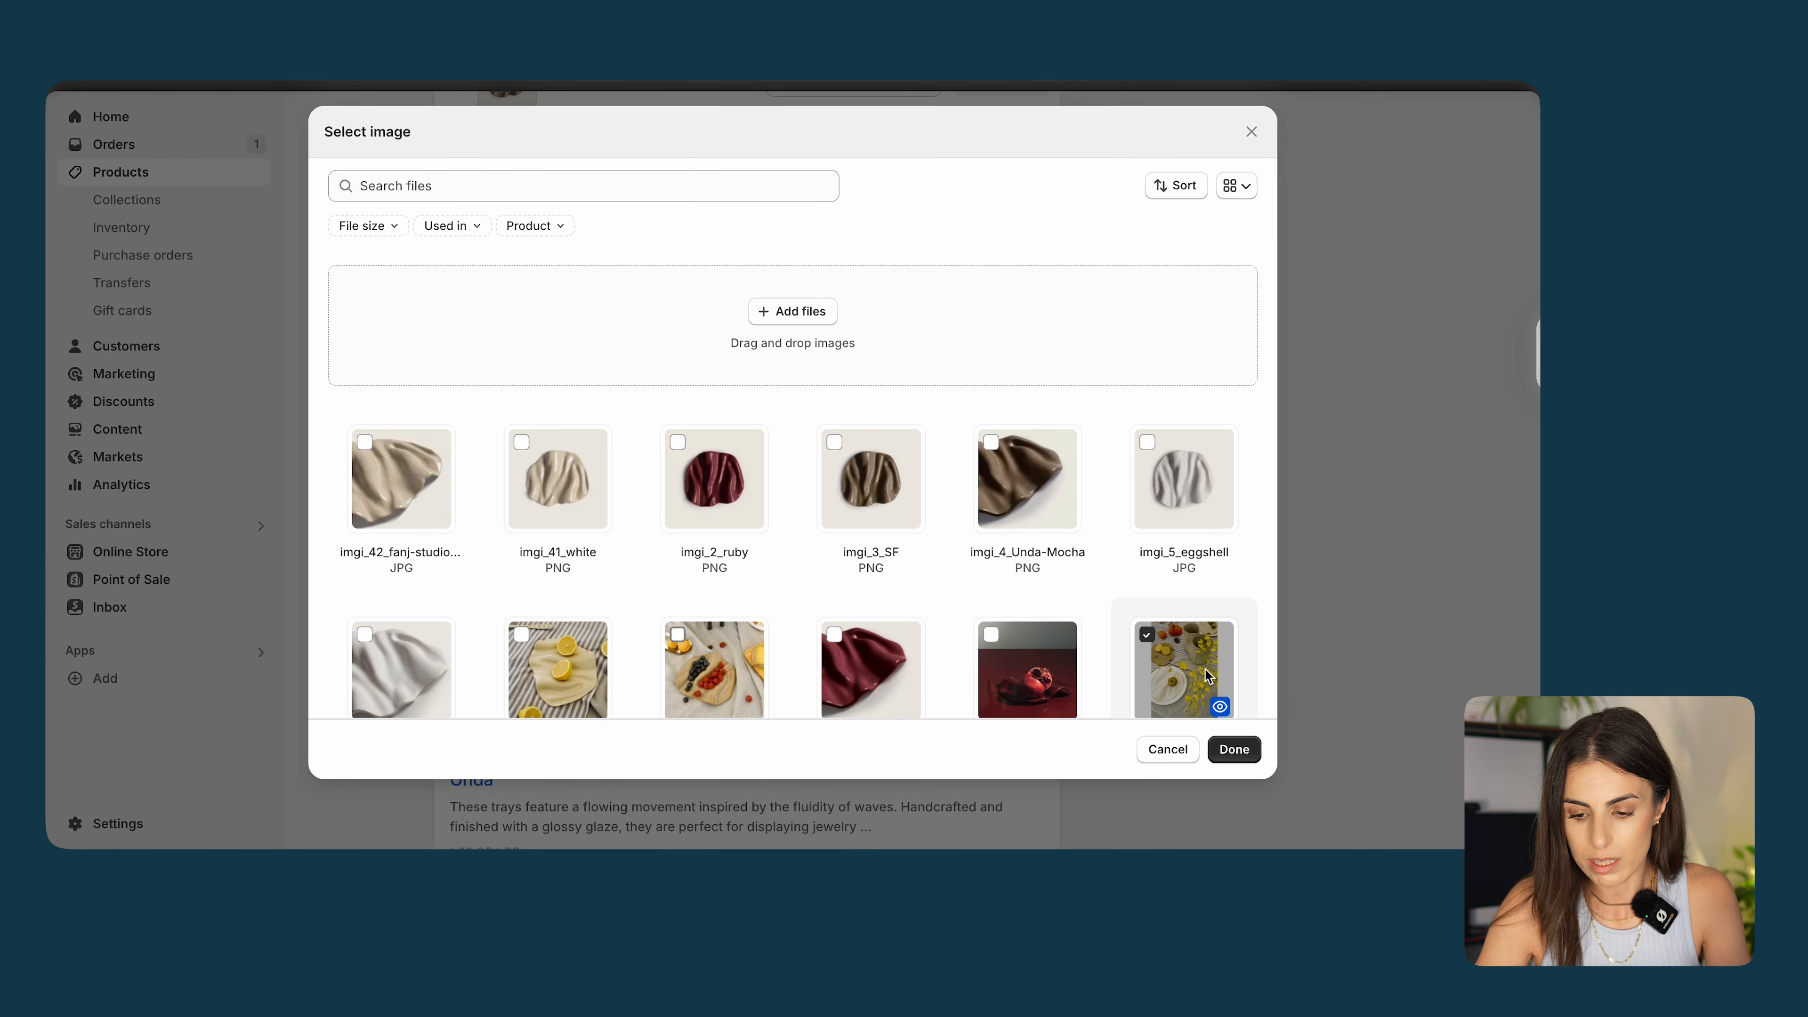
left_click(1234, 750)
key("super+s")
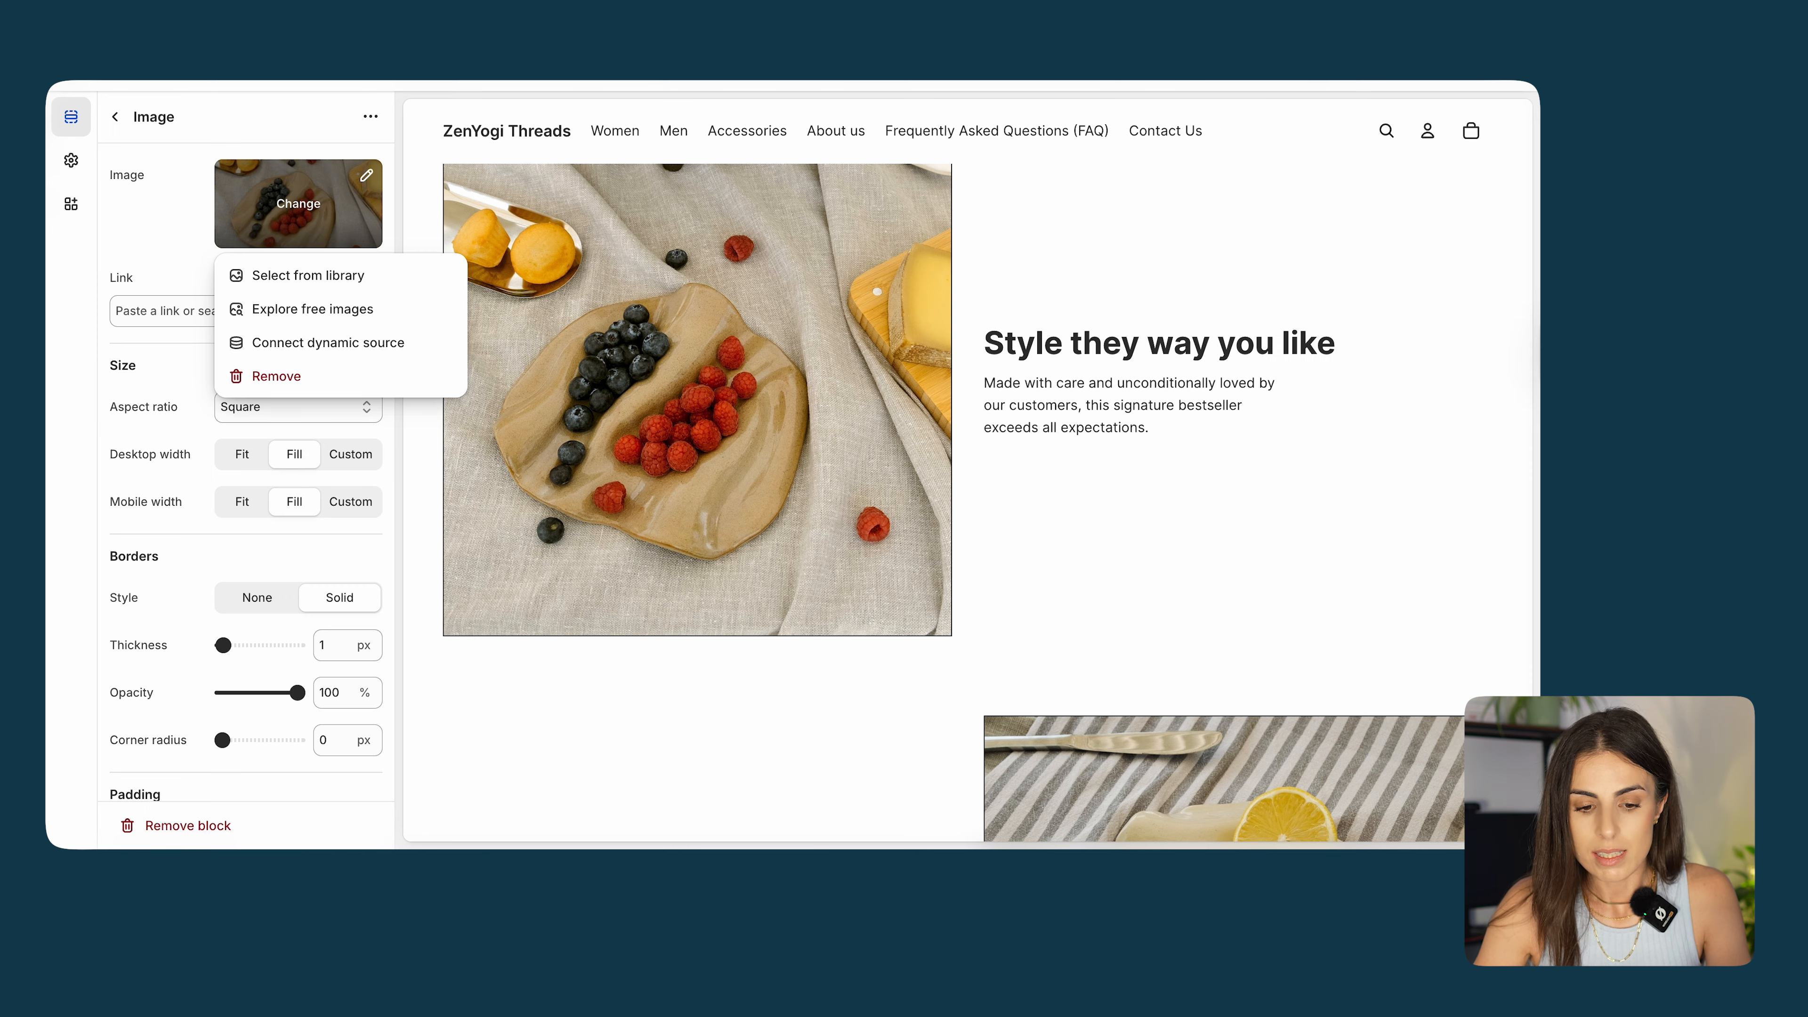
Connect the image block of the first Image with text section to the product's Image Section 1 metafield.
left_click(332, 342)
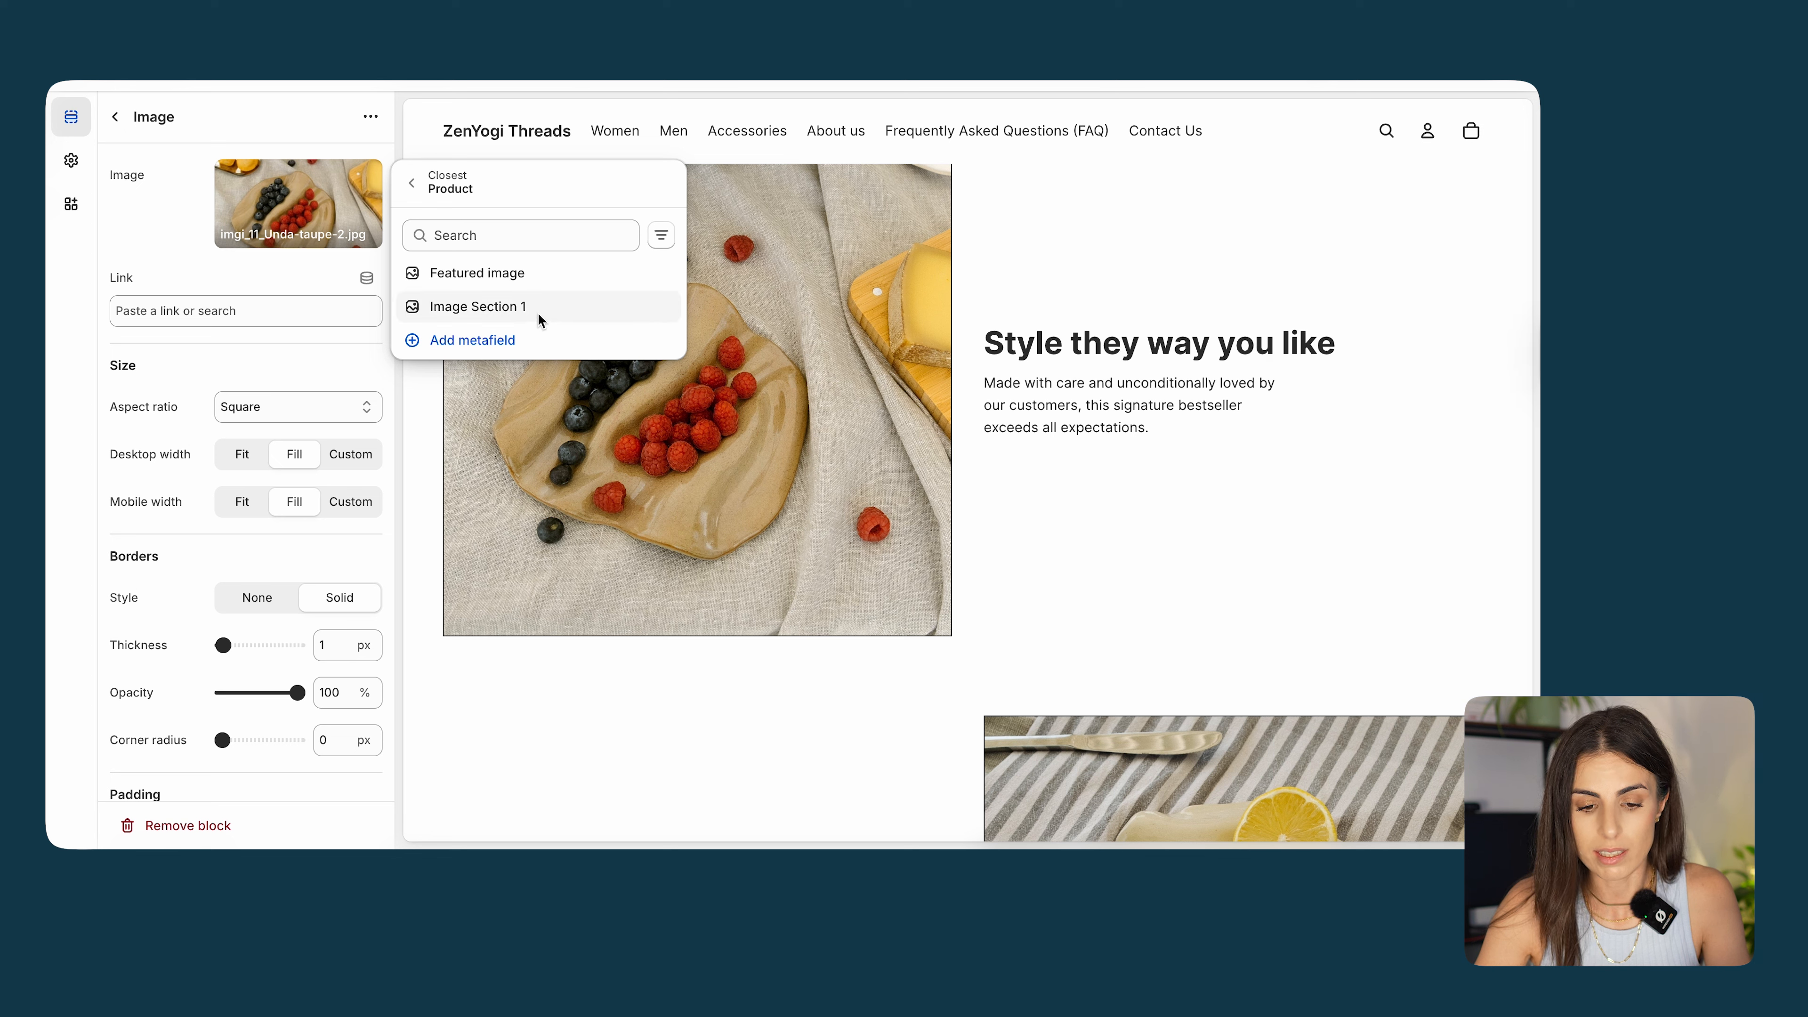
left_click(539, 313)
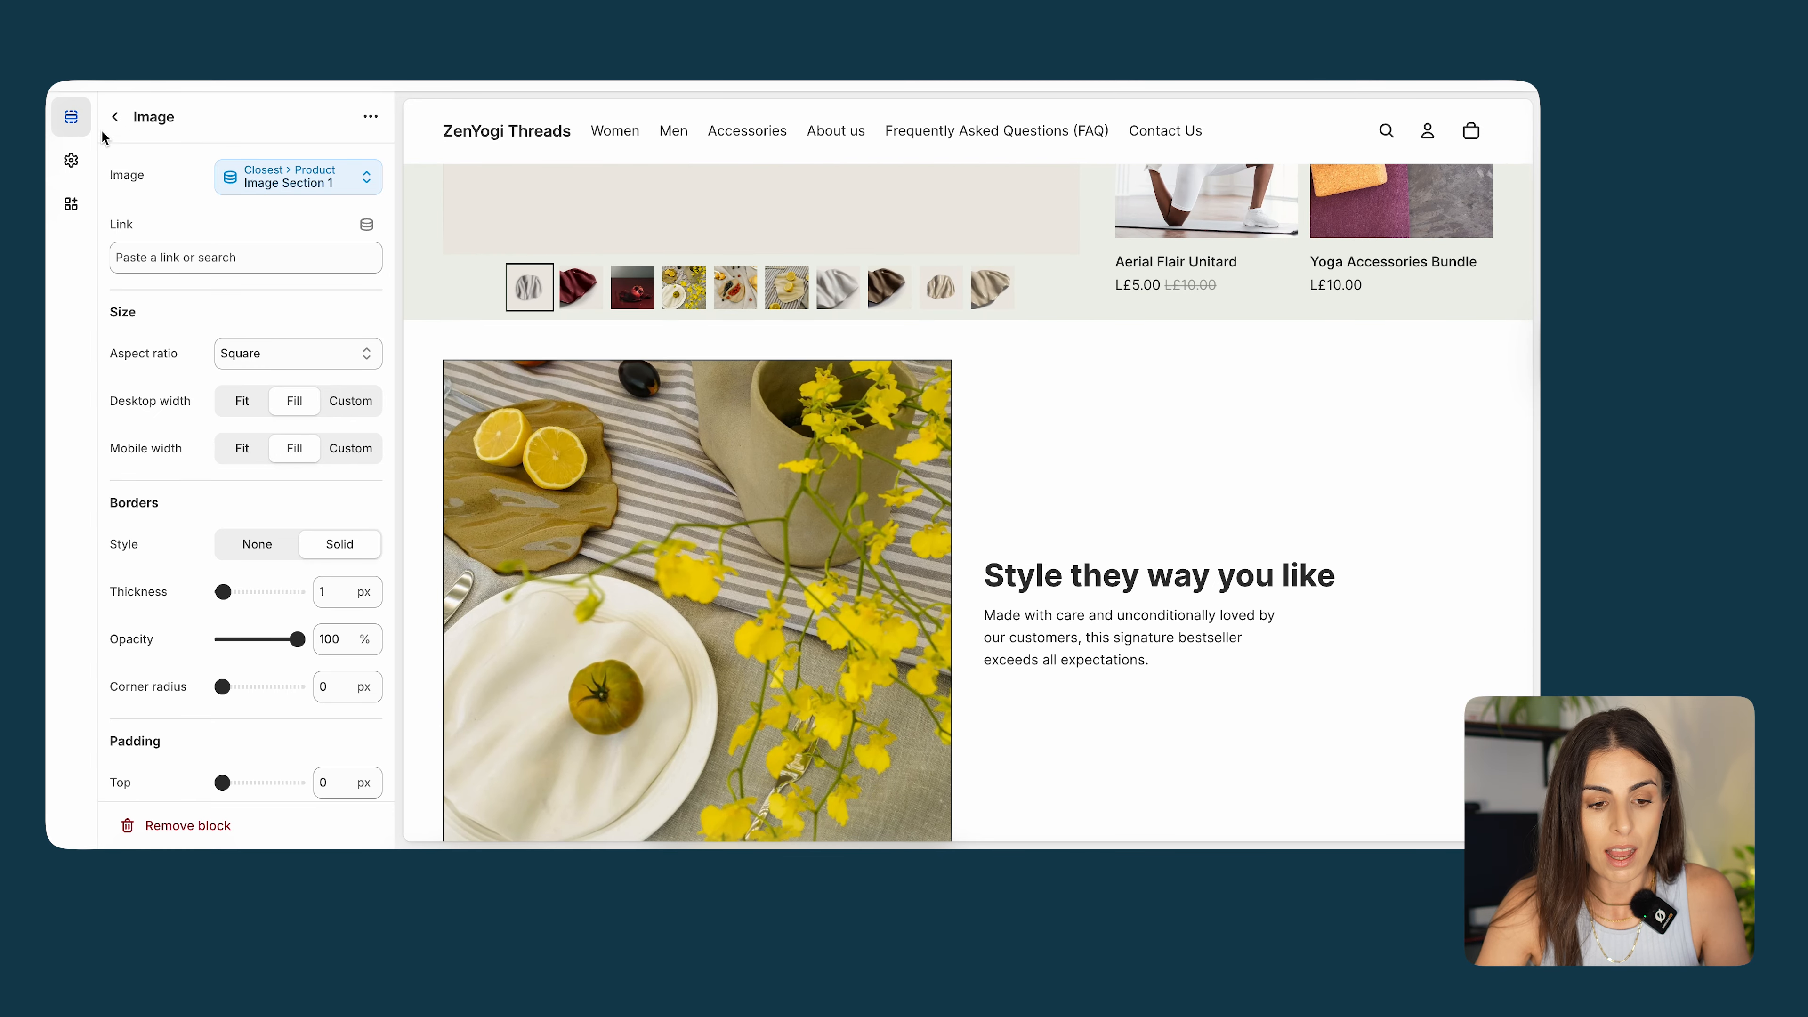
left_click(114, 119)
Preview the template with Aerial Flair Unitard and with Mother Earth Maternity Dress, checking the first Image with text section for each.
left_click(356, 165)
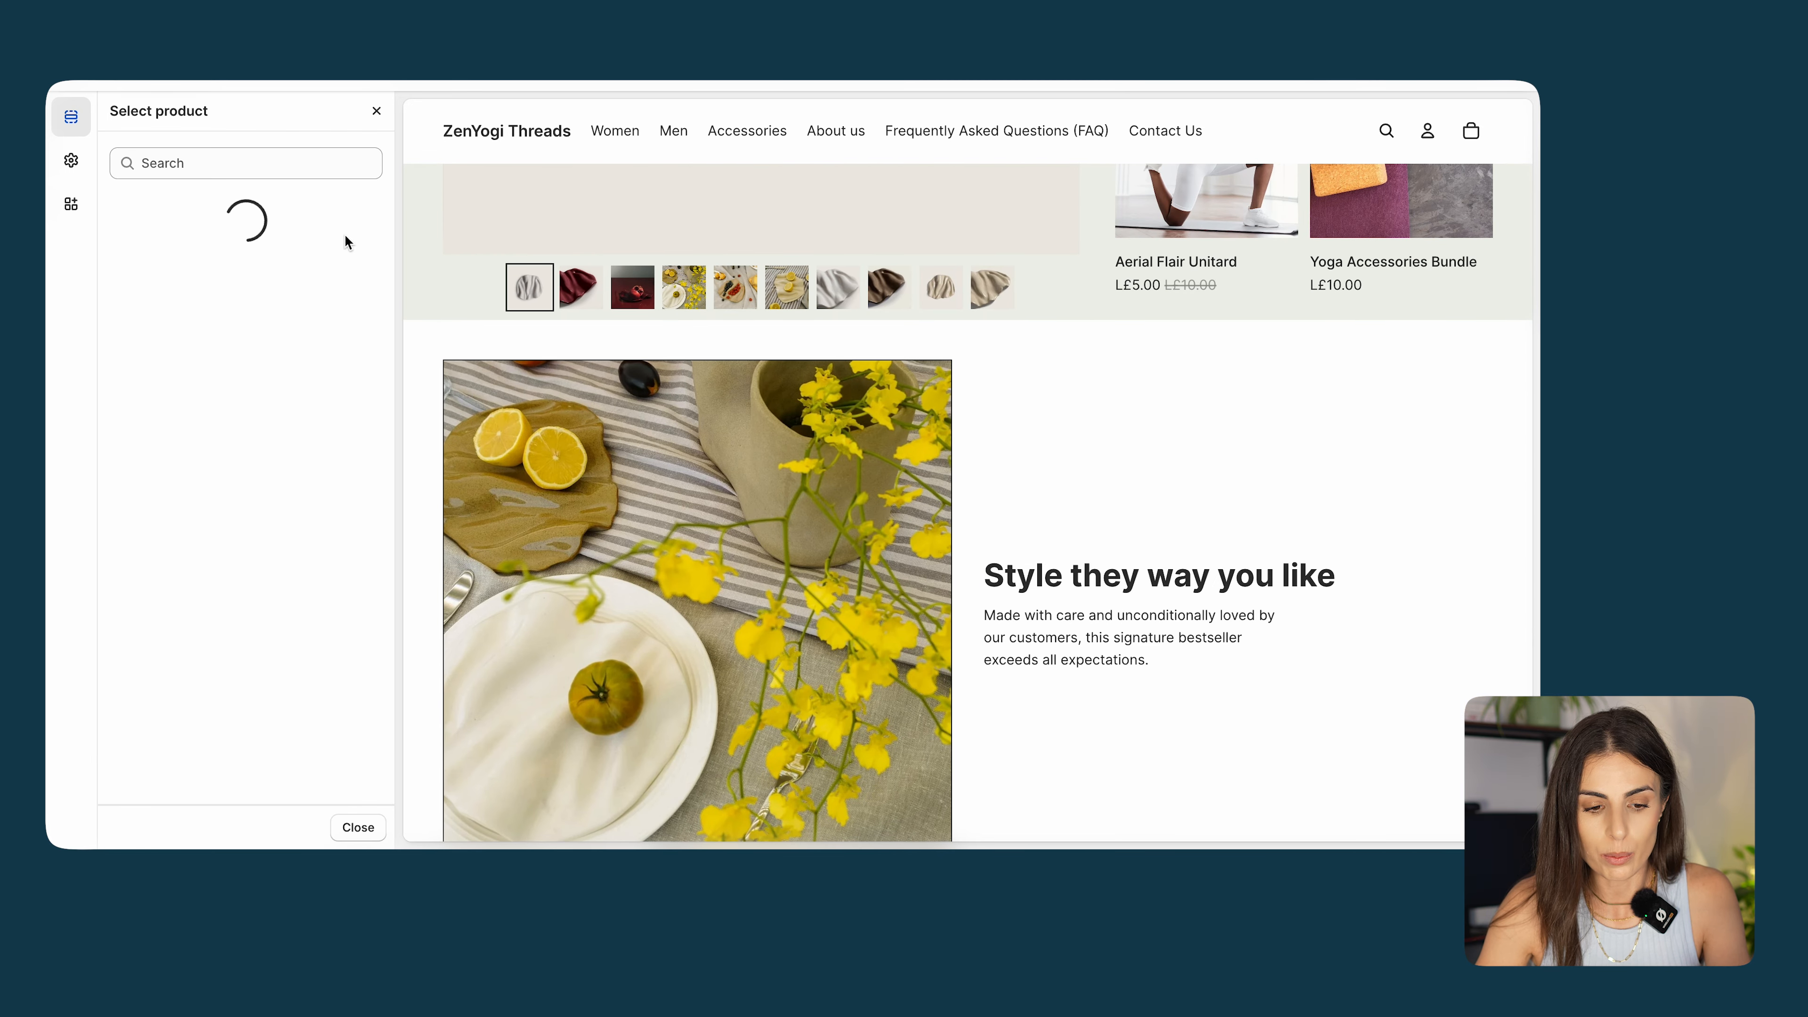
left_click(228, 219)
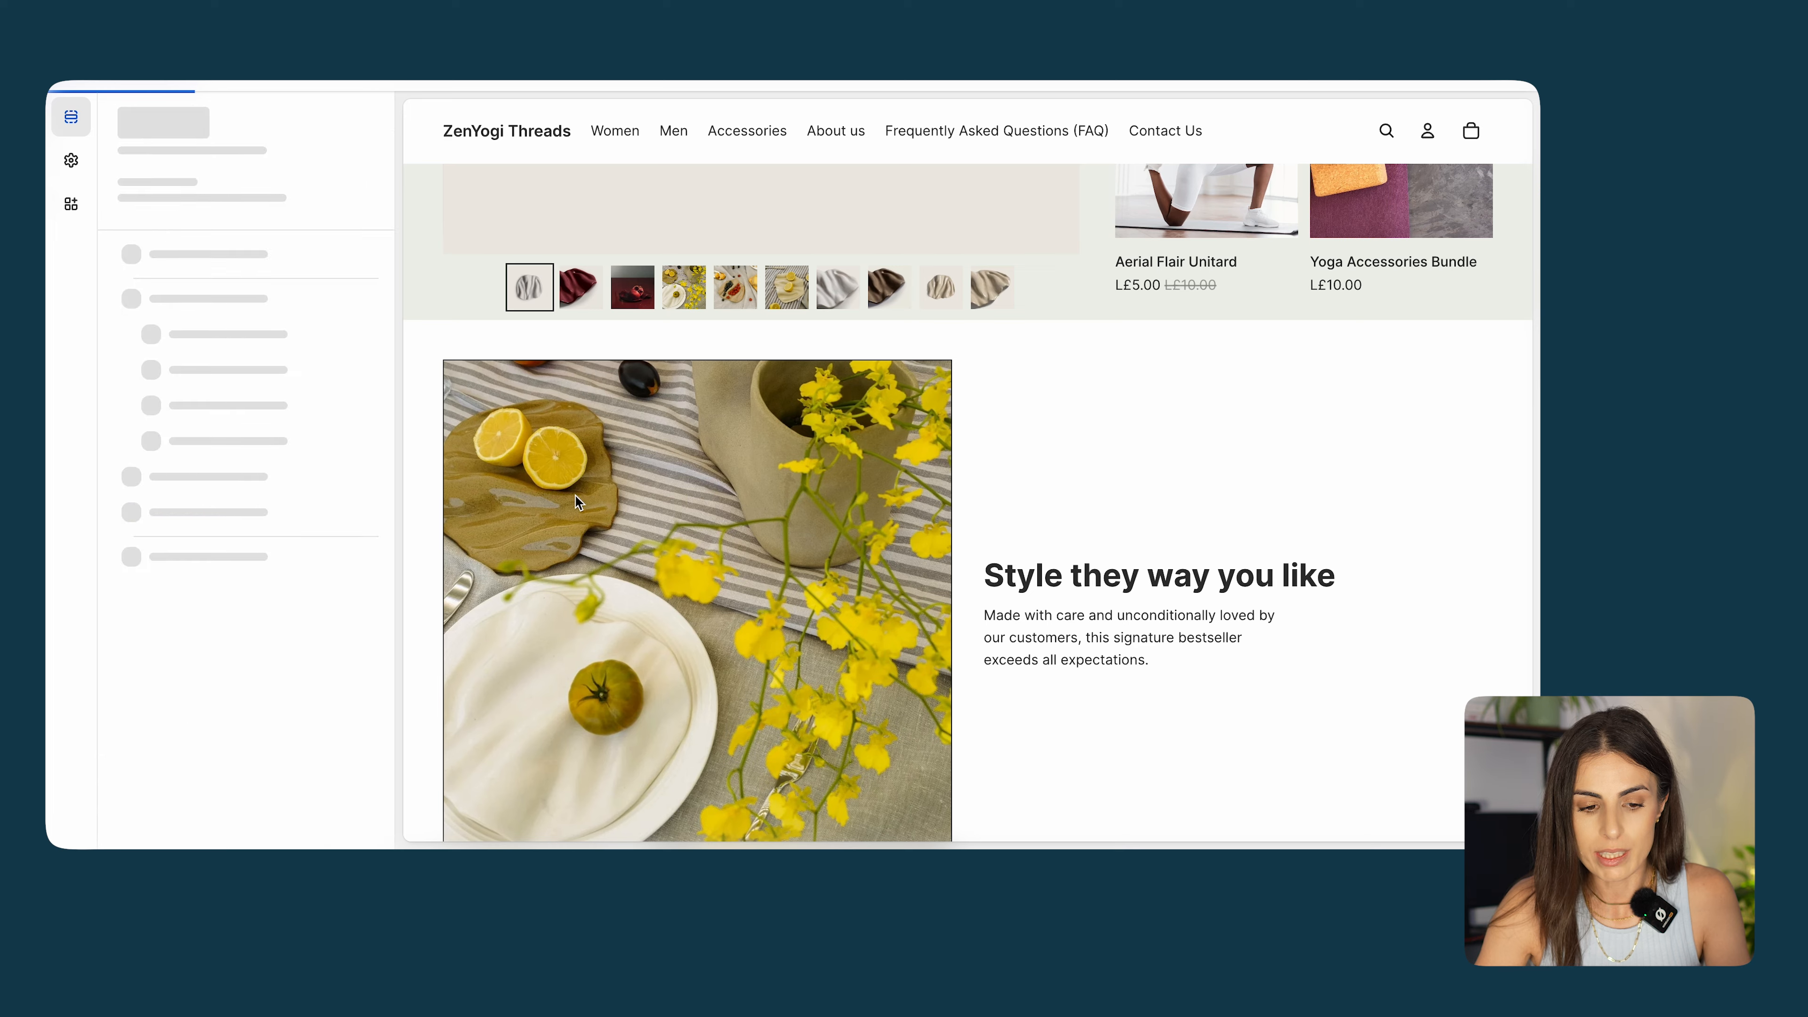
scroll(685, 504, "down", 7)
scroll(683, 504, "down", 4)
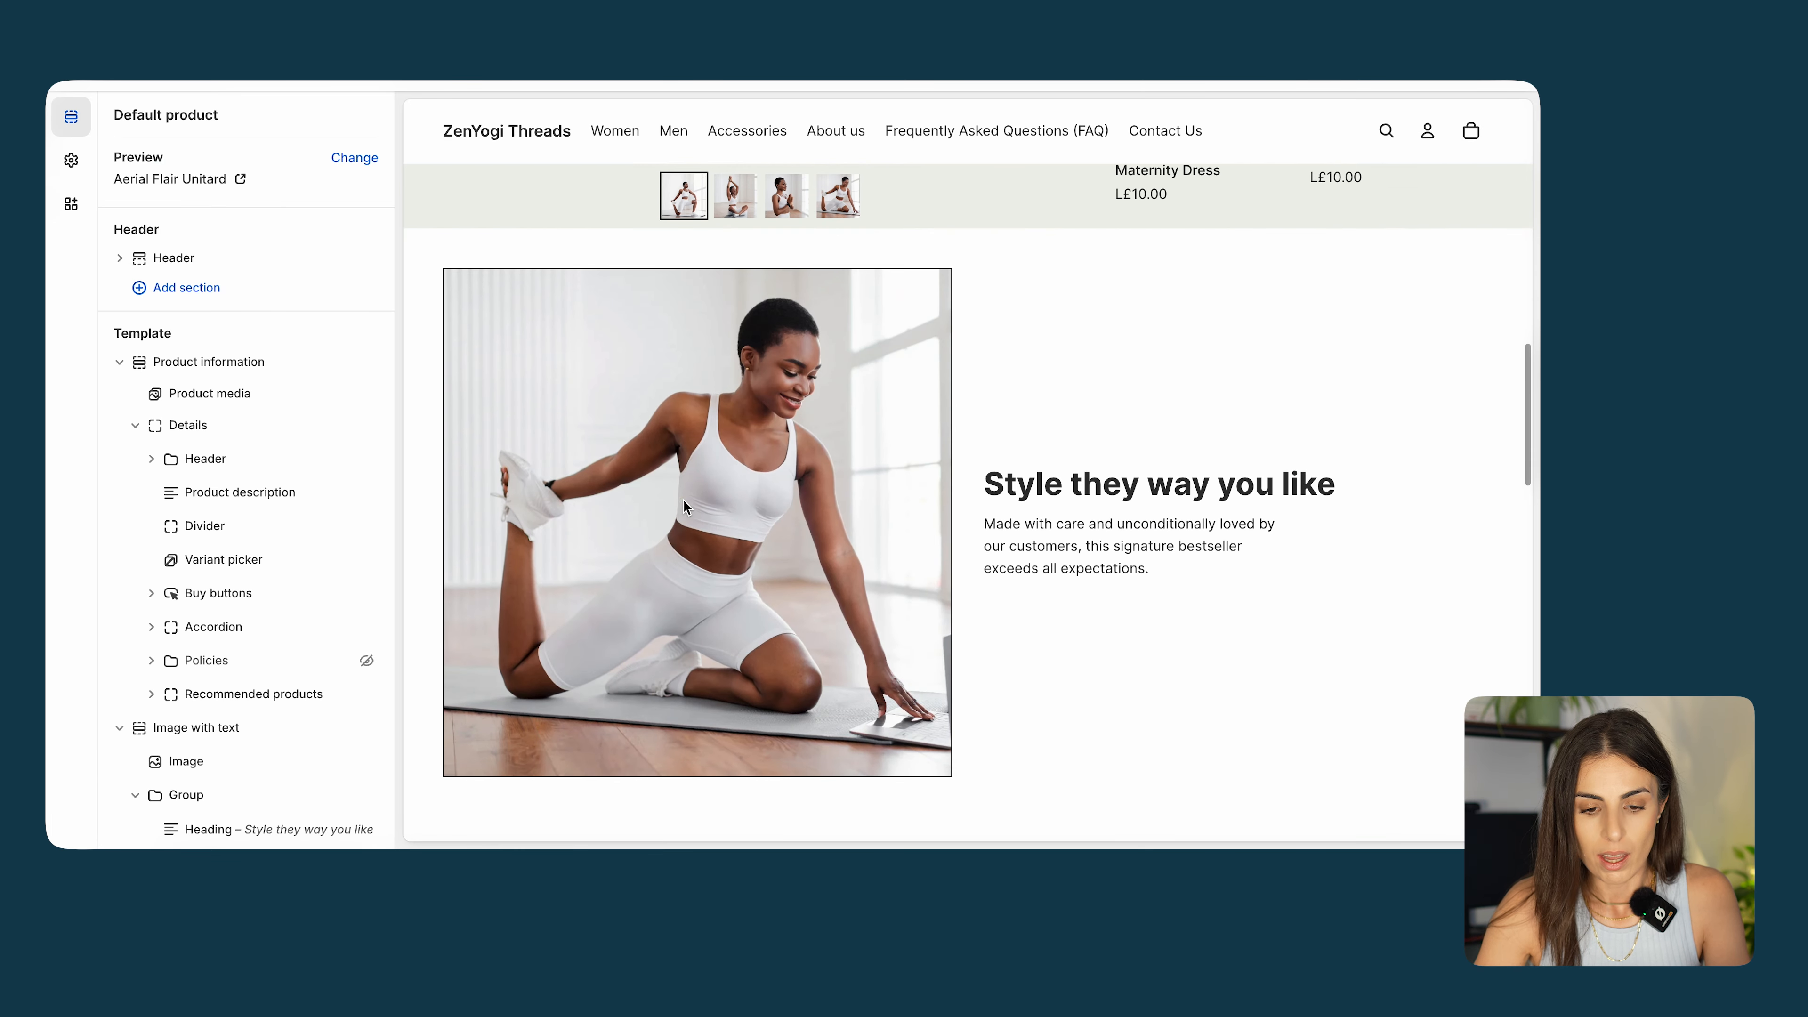
left_click(355, 157)
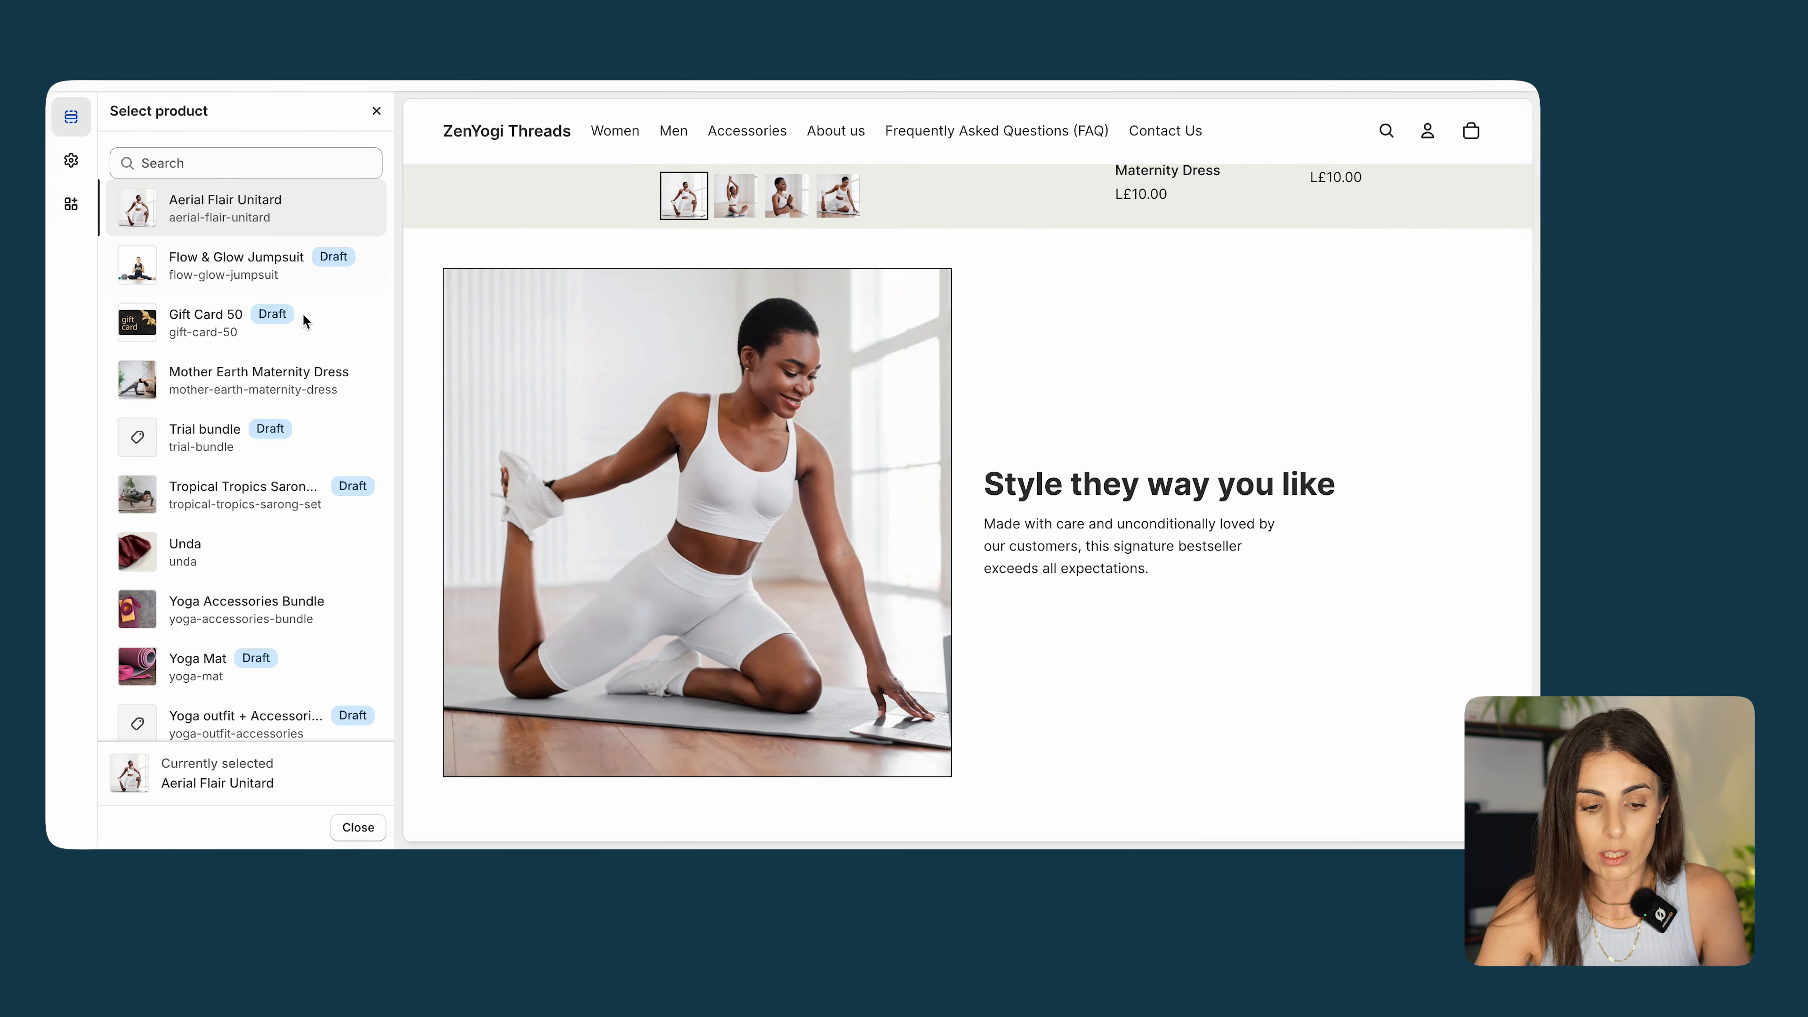
left_click(283, 392)
scroll(778, 606, "down", 10)
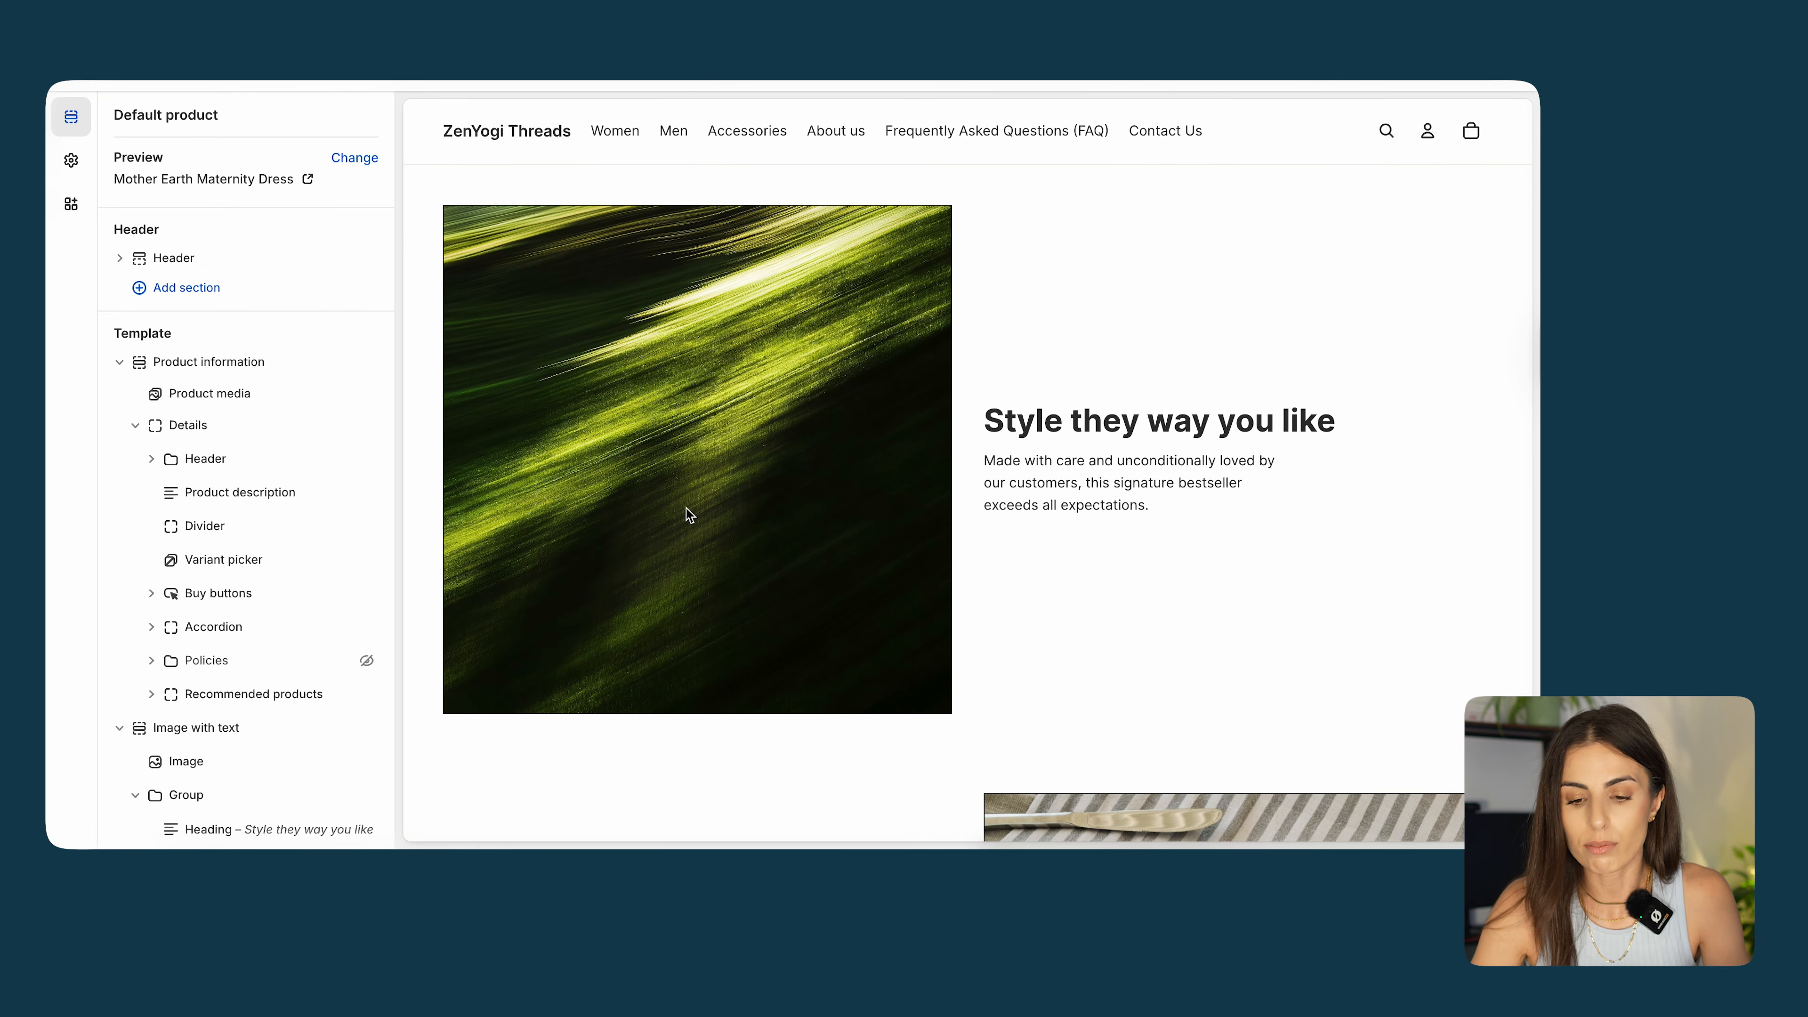
Look at the settings of the Heading block and the Text block in the first Image with text section.
mouse_move(326, 521)
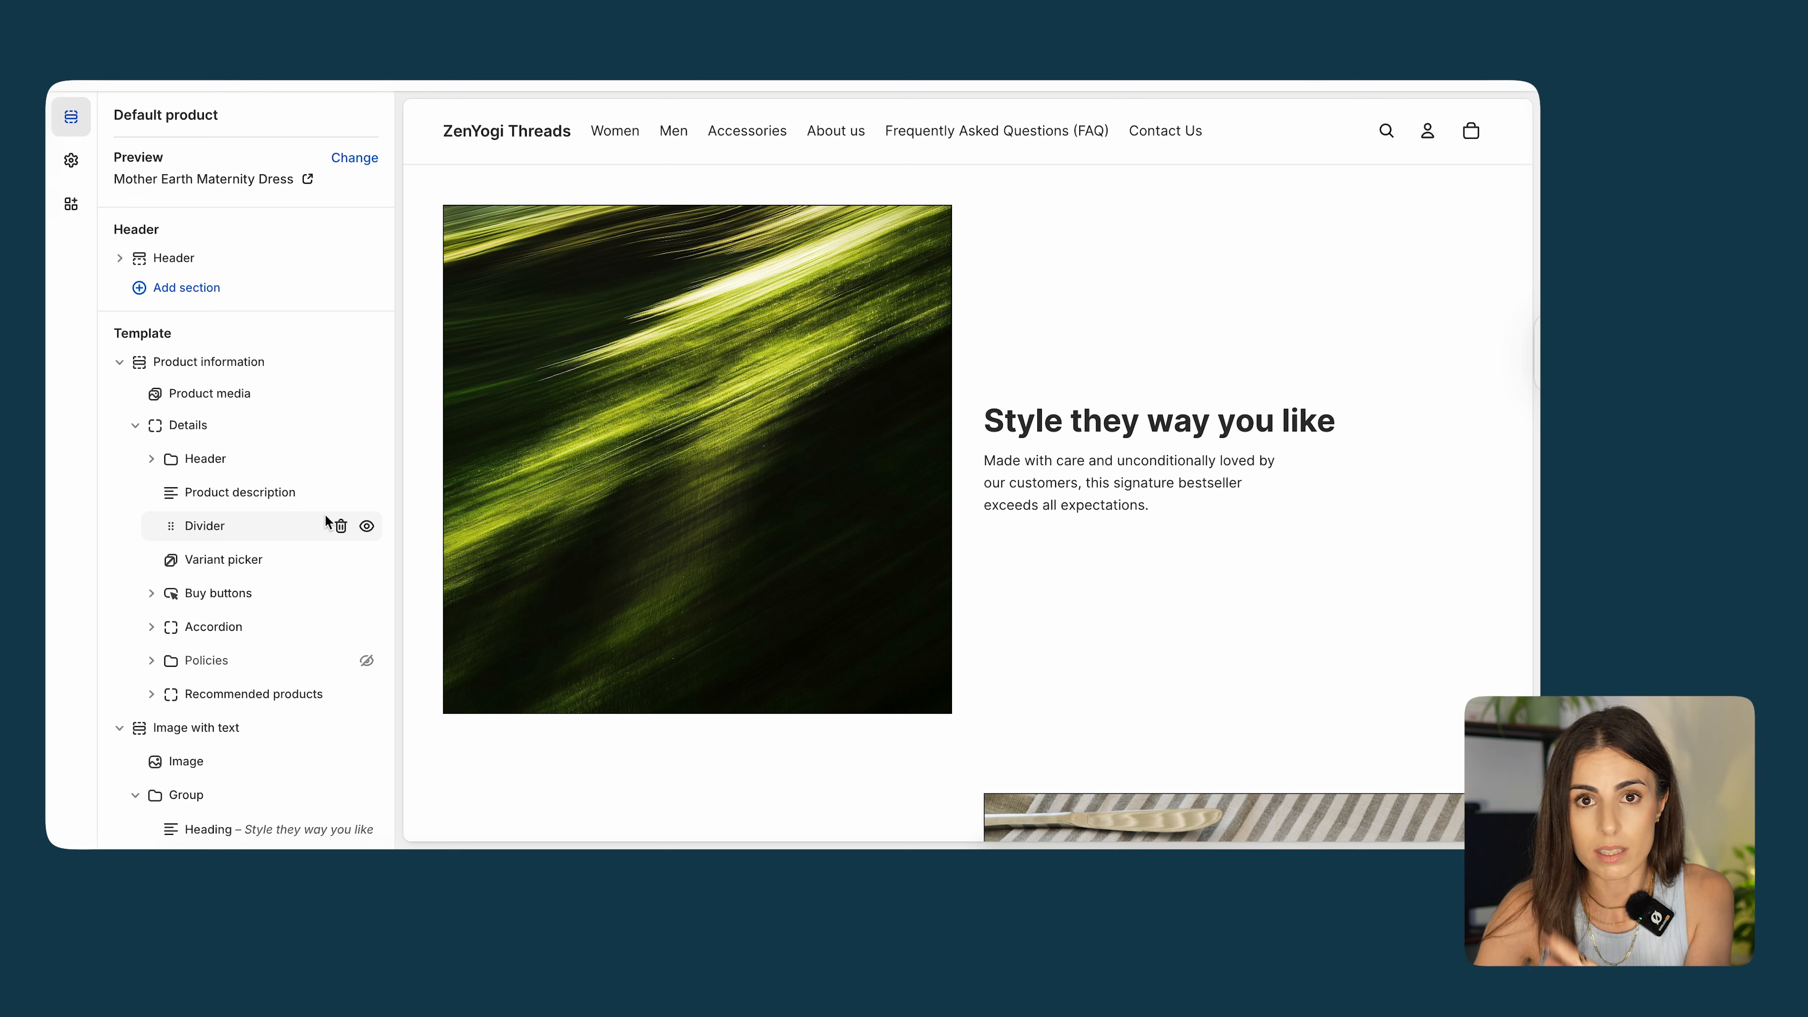
scroll(275, 575, "down", 5)
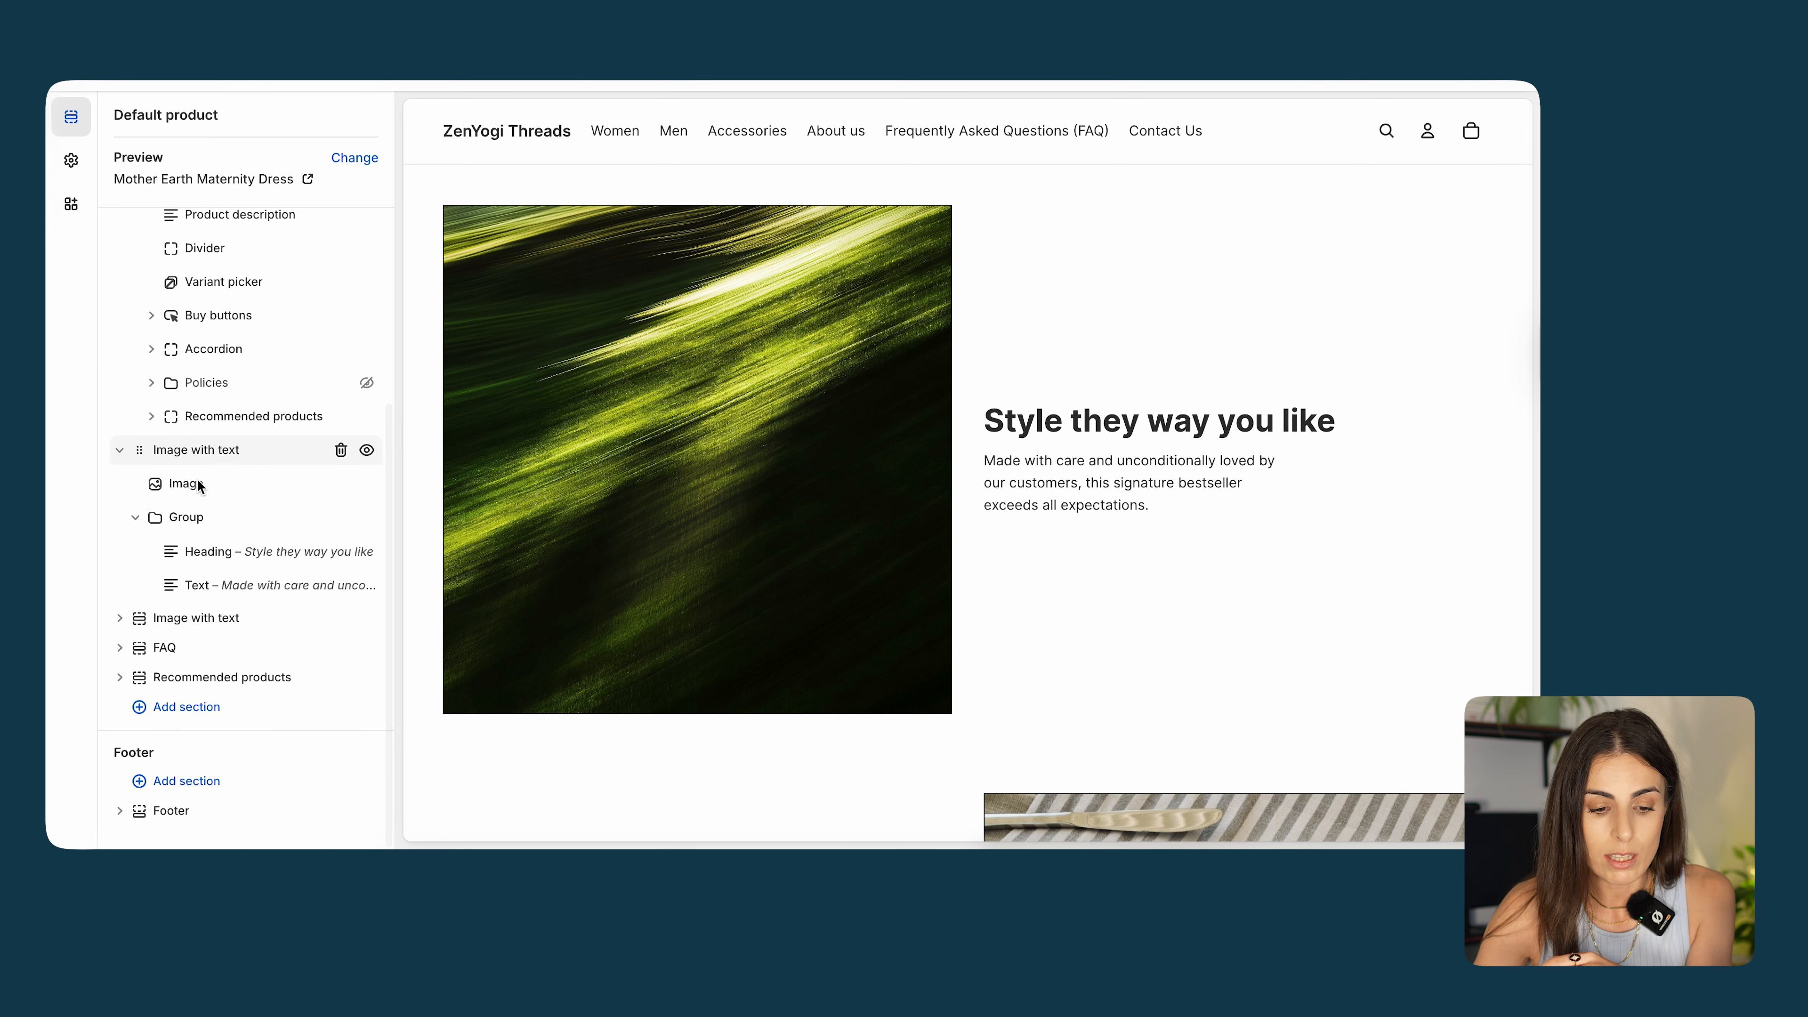
left_click(204, 550)
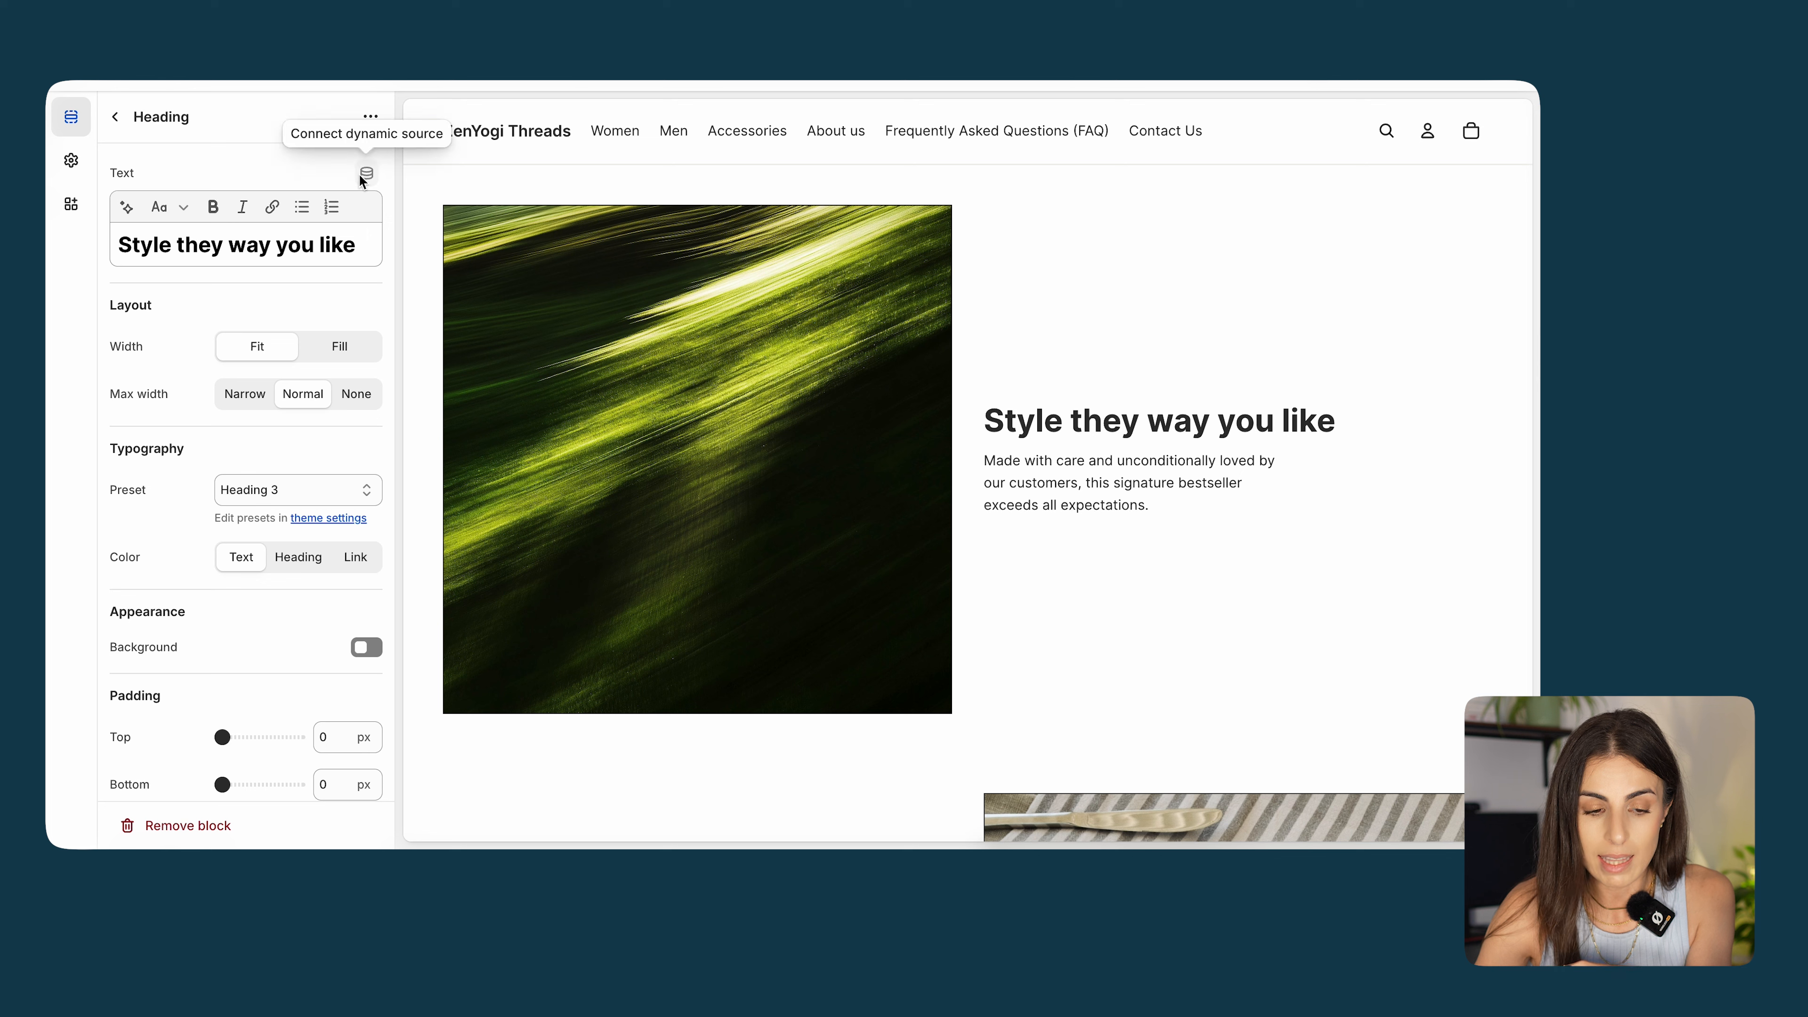
left_click(111, 120)
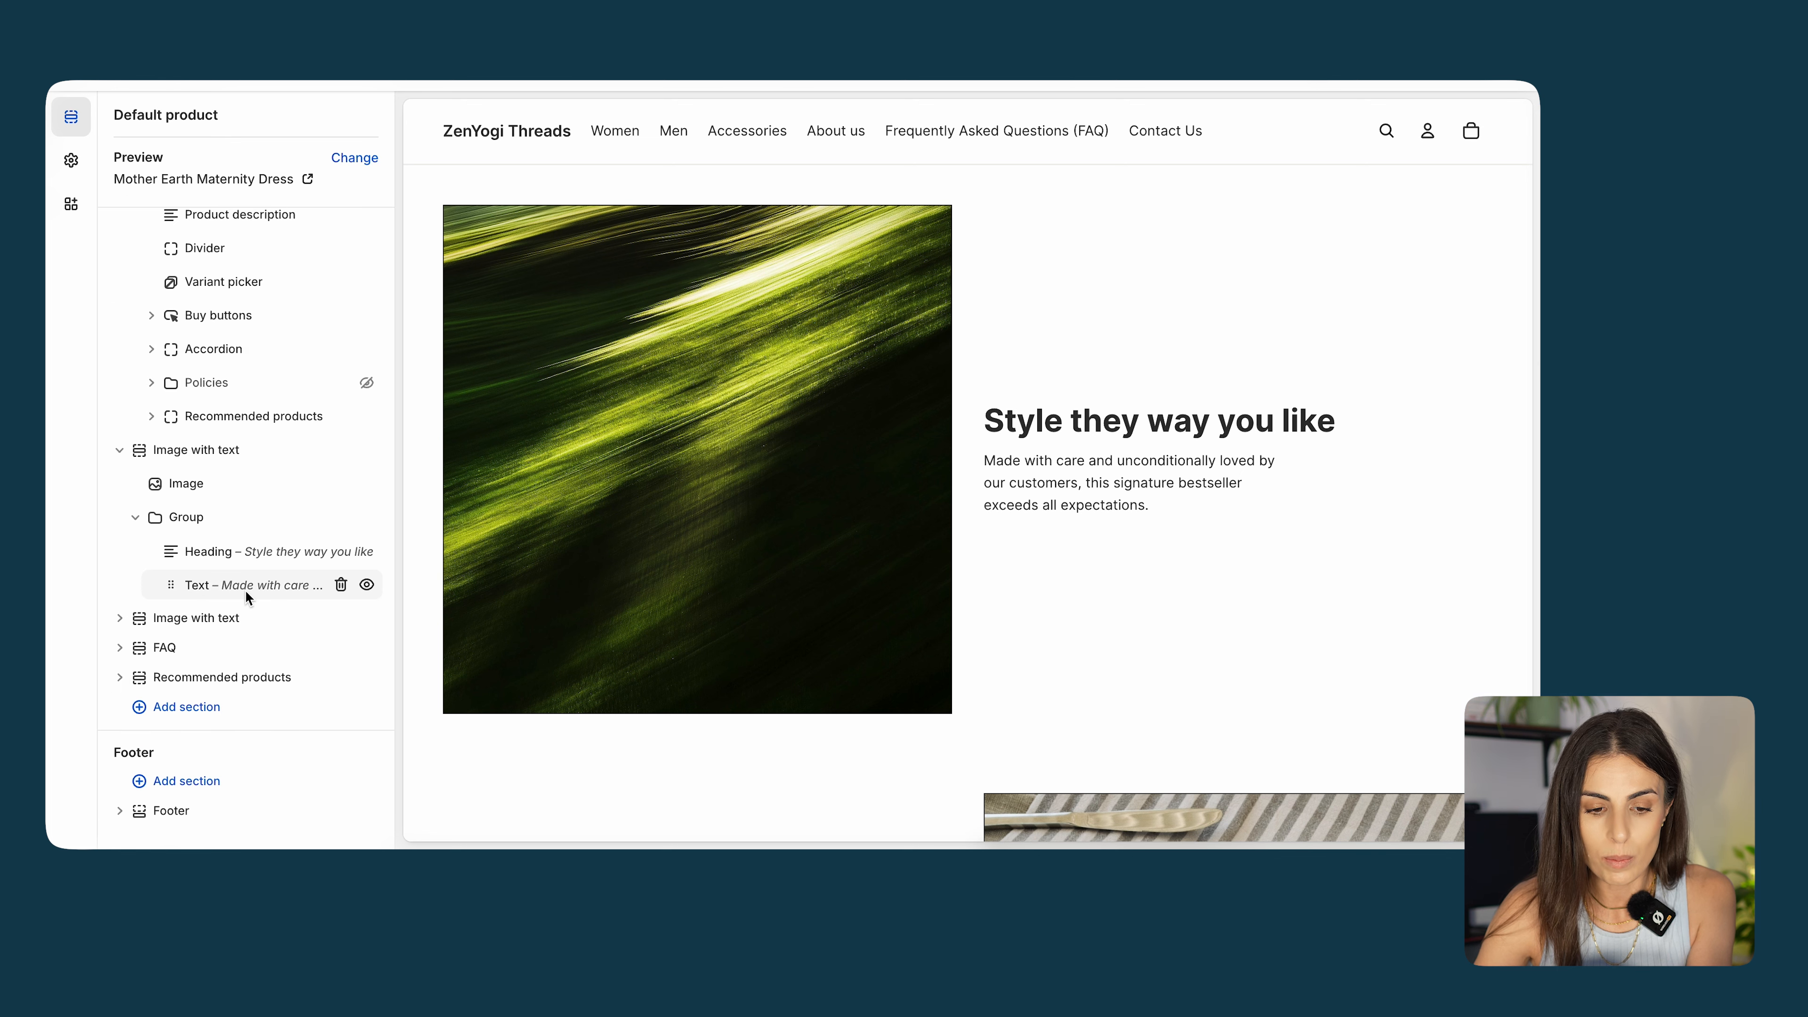
left_click(245, 589)
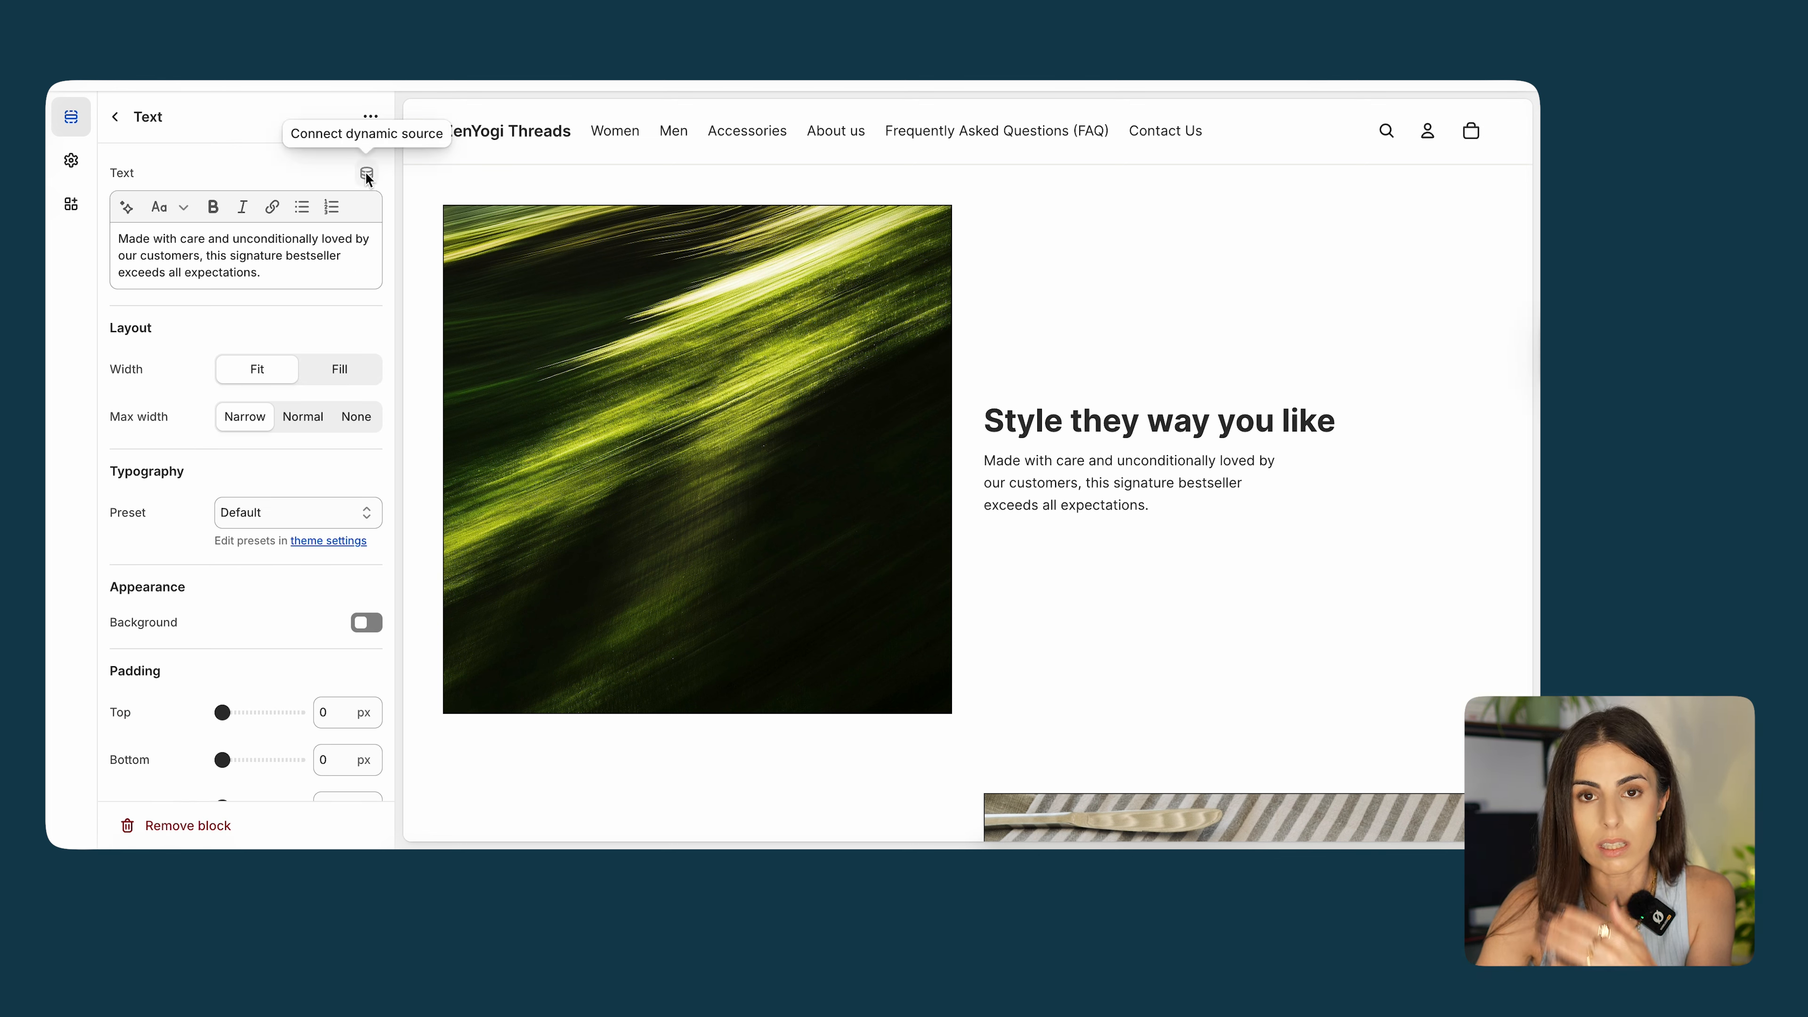